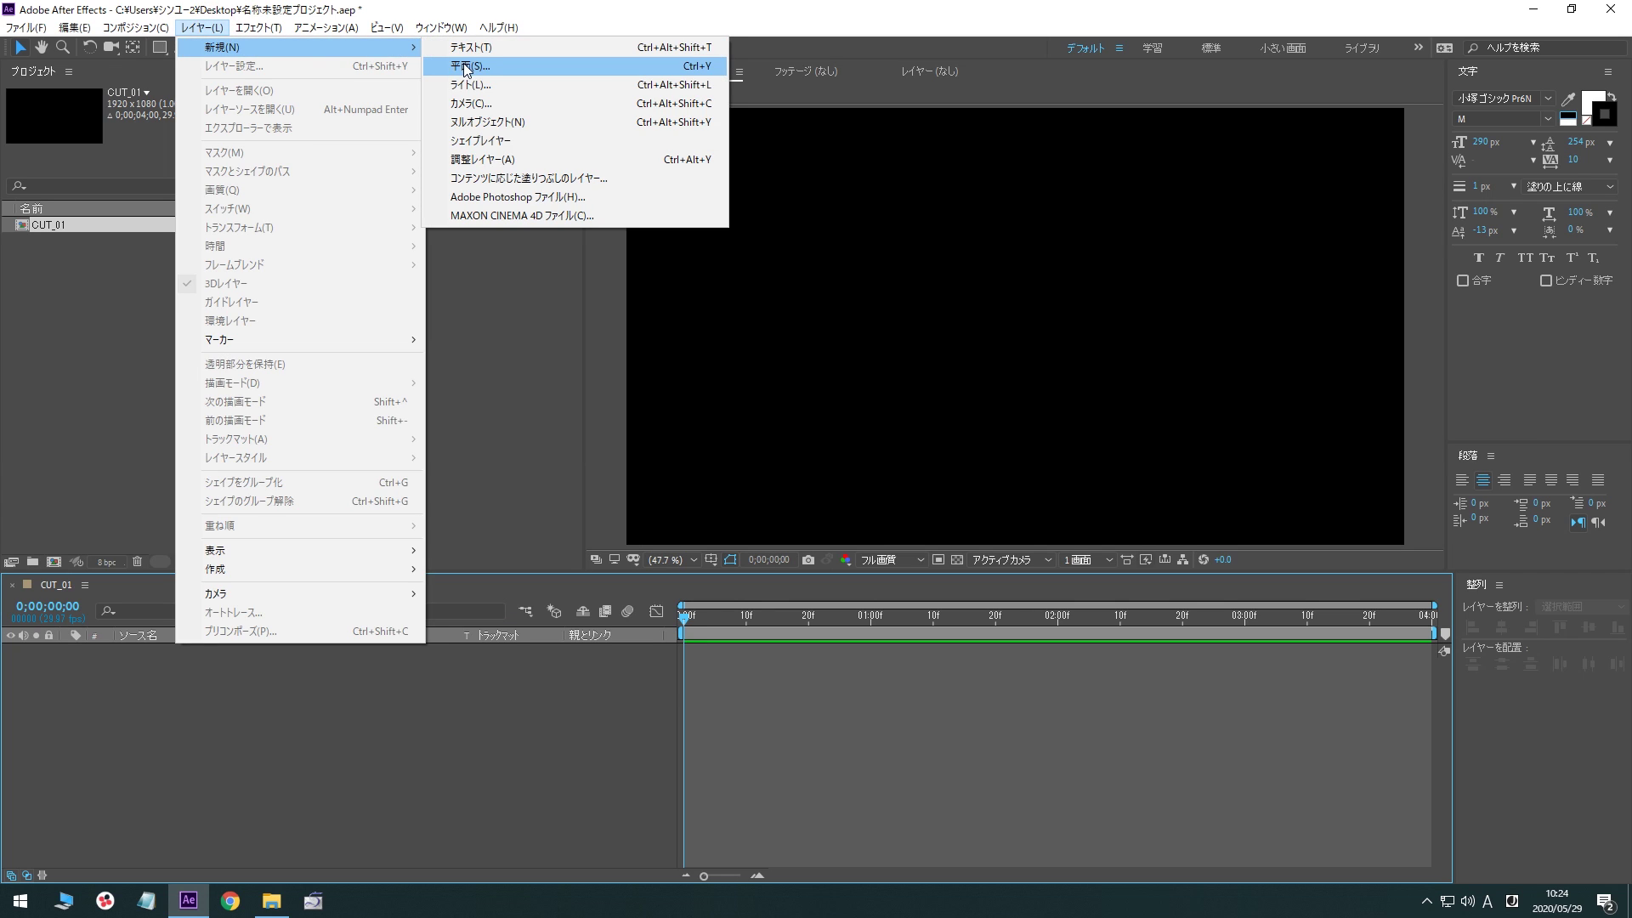
Create a solid layer named BG_01 with the colour #369768 in the CUT_01 composition
{"action": "left_click", "coordinate": [463, 65]}
{"action": "type", "text": "BG_01"}
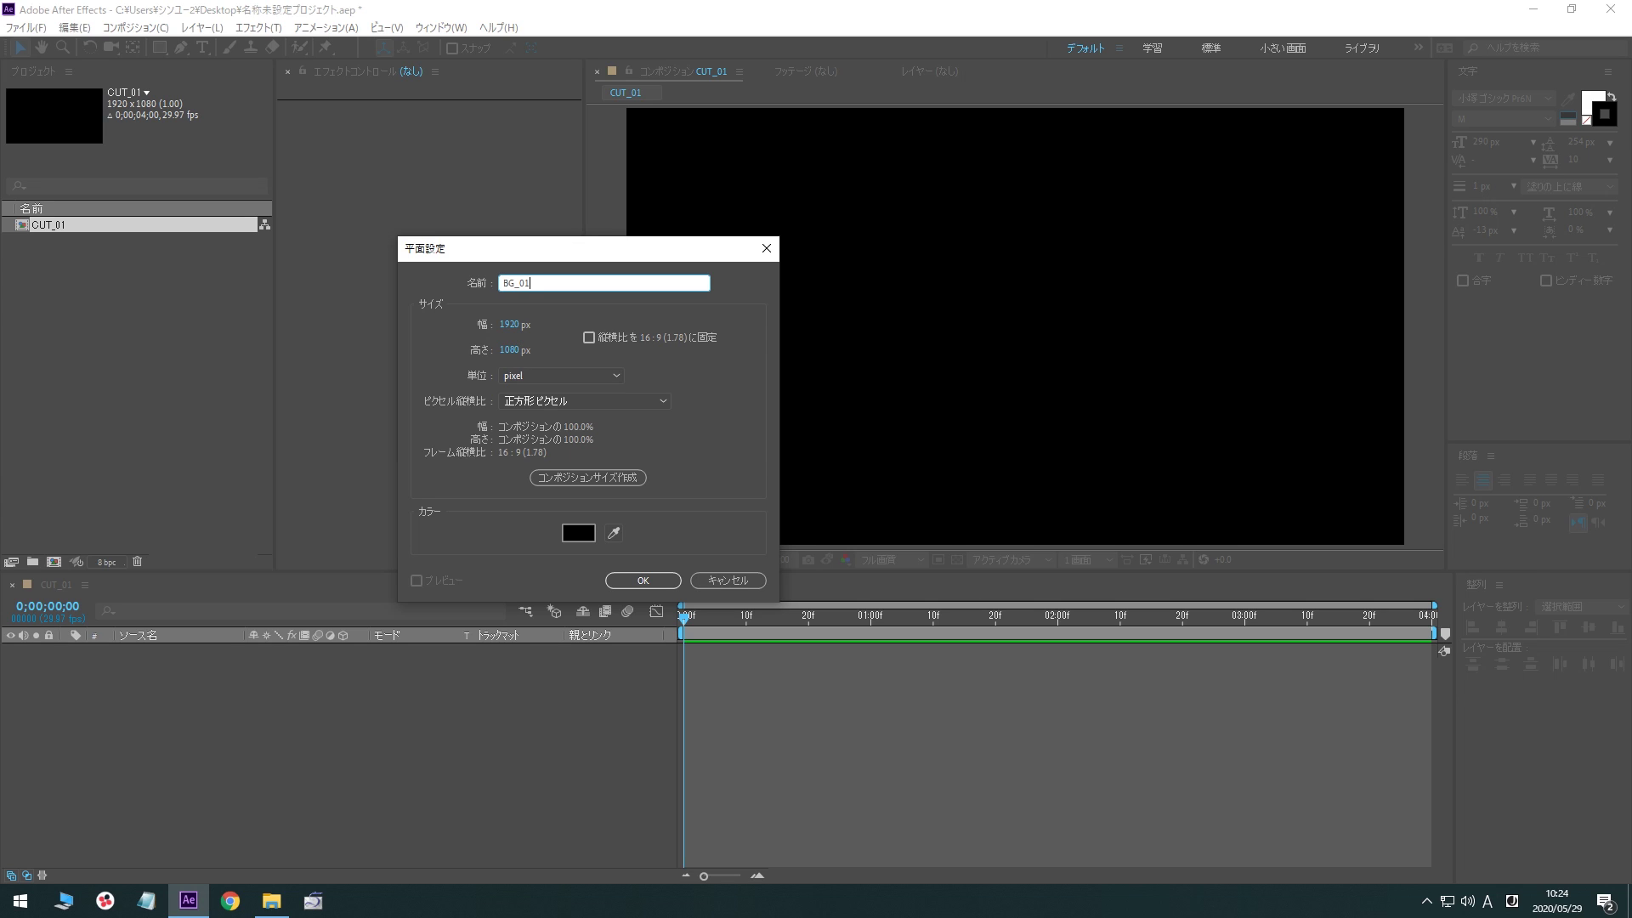
{"action": "left_click", "coordinate": [578, 533]}
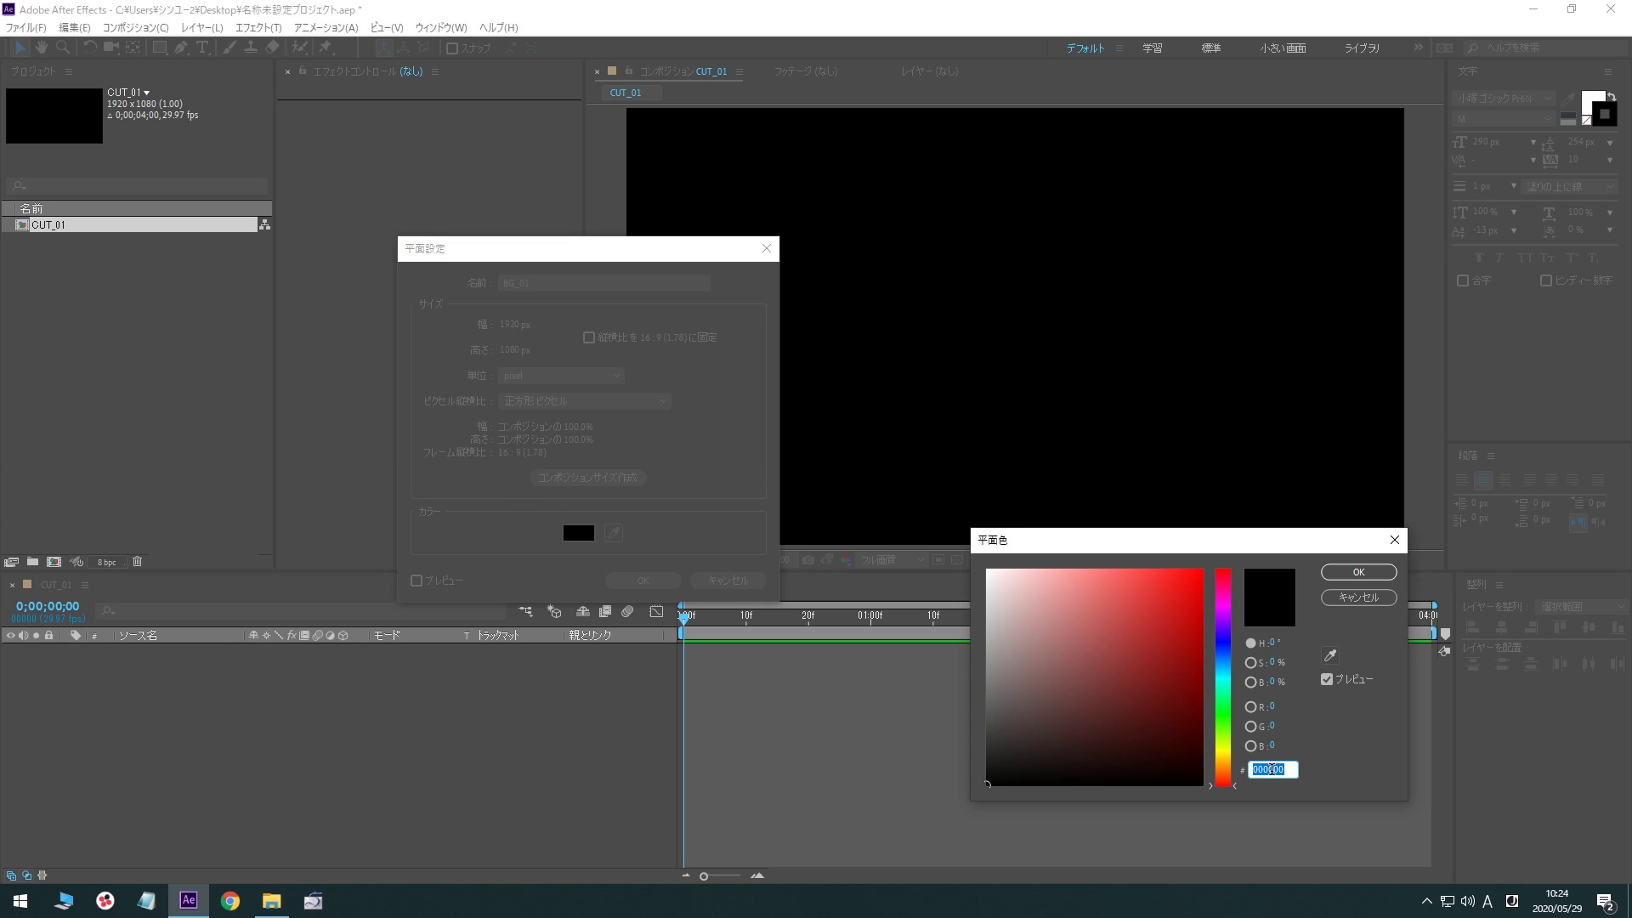
{"action": "type", "text": "369768"}
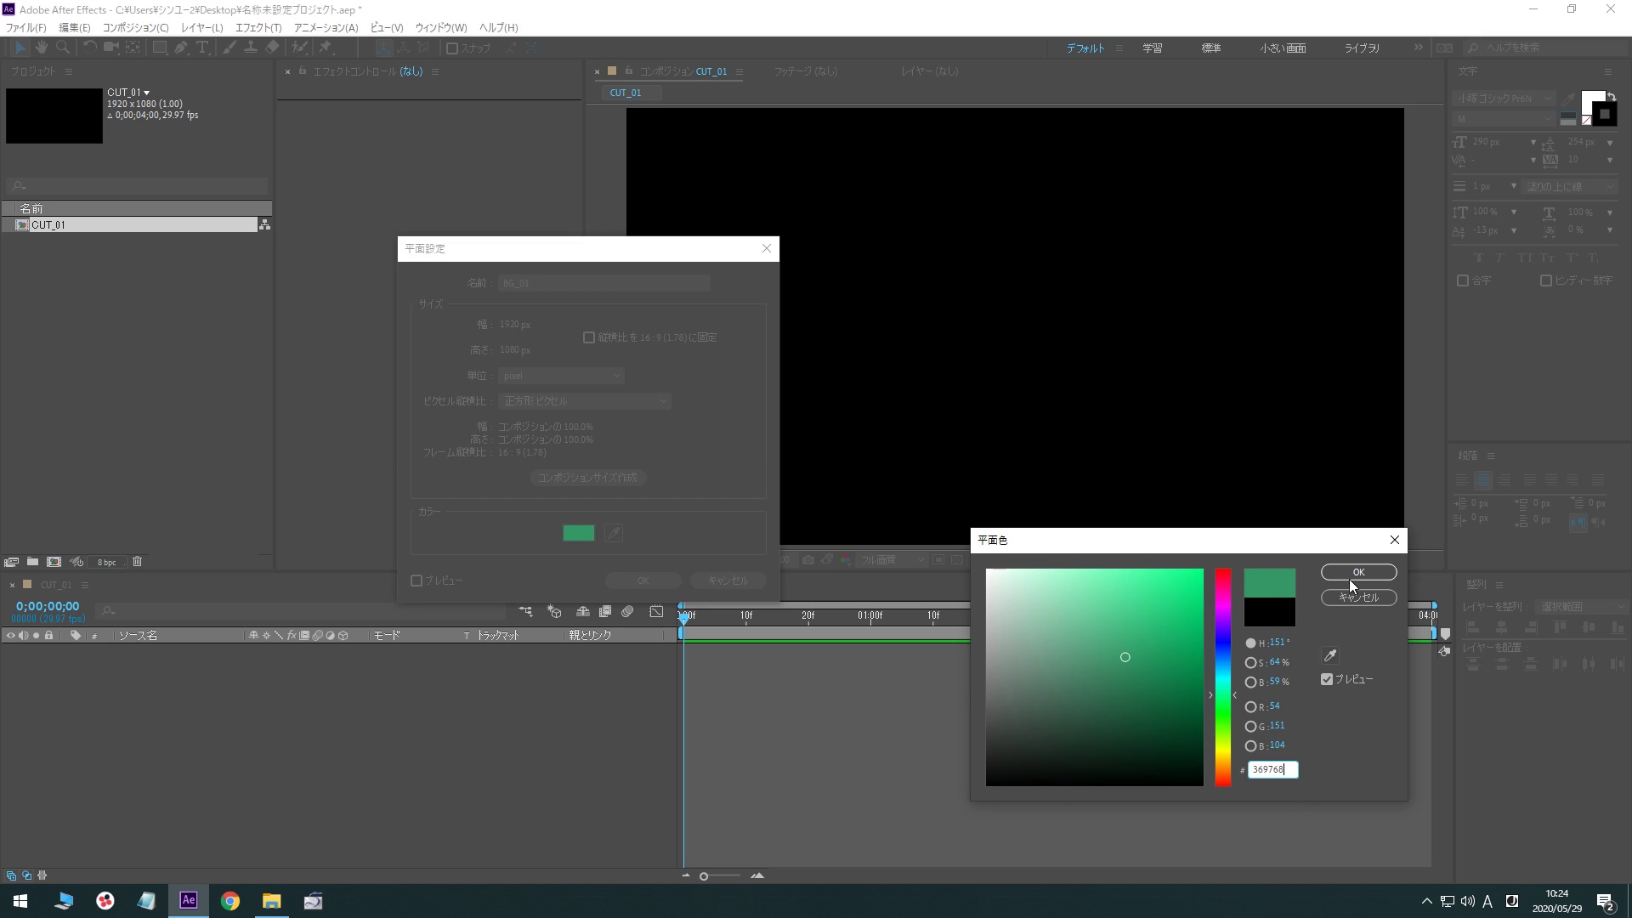
{"action": "left_click", "coordinate": [1357, 574]}
{"action": "left_click", "coordinate": [659, 582]}
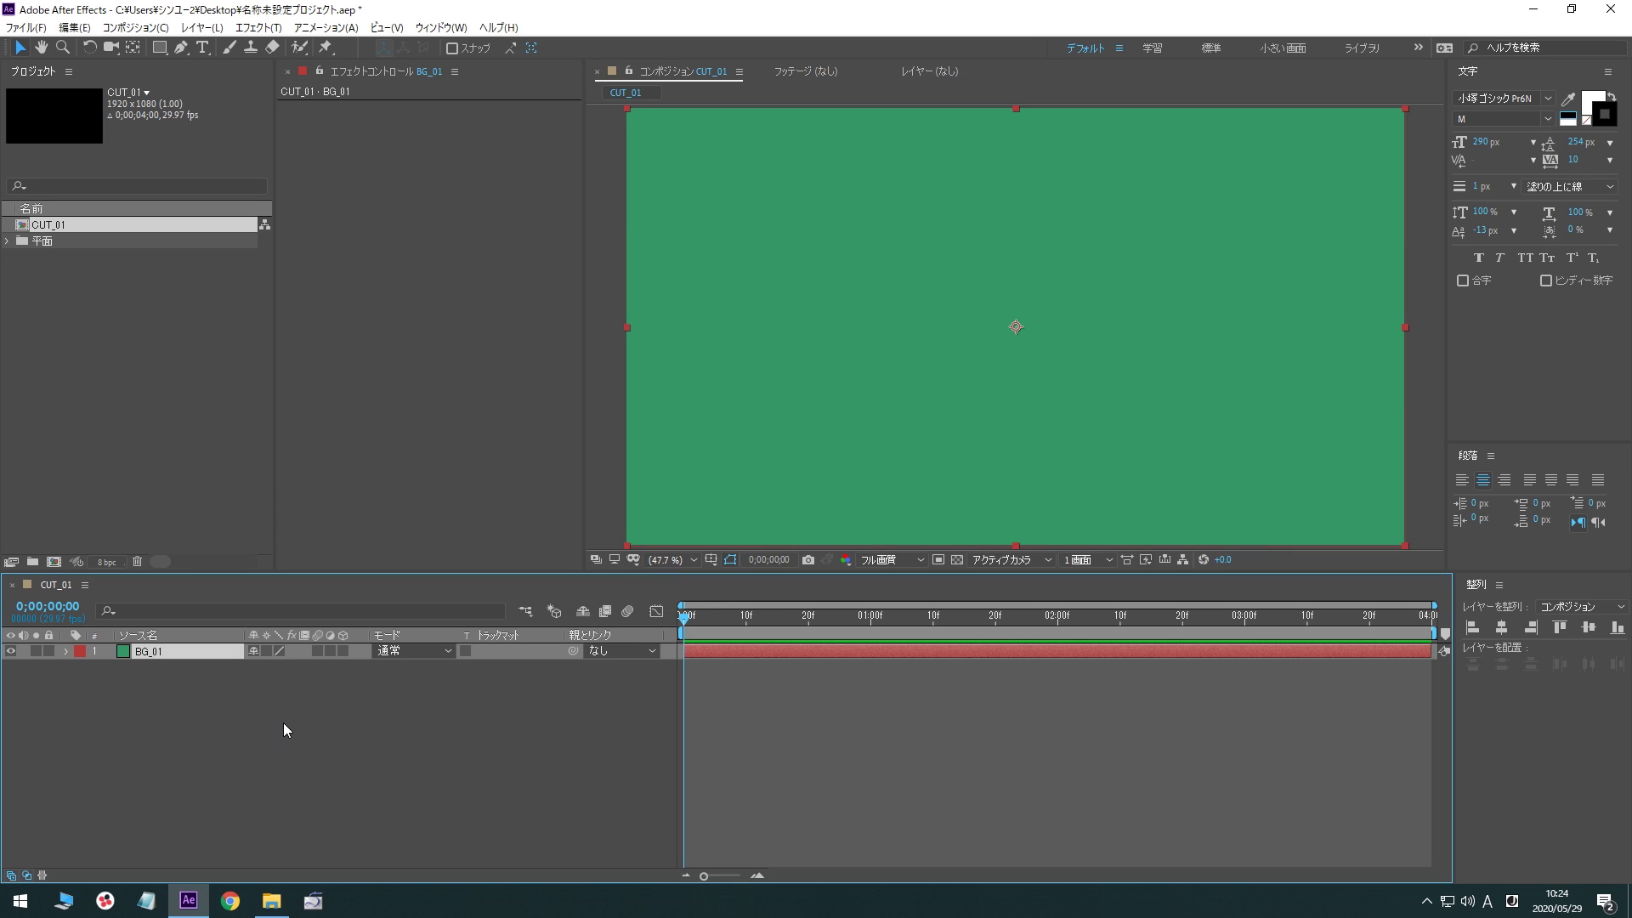
Add a text layer reading ABCDE in the composition
{"action": "left_click", "coordinate": [202, 48]}
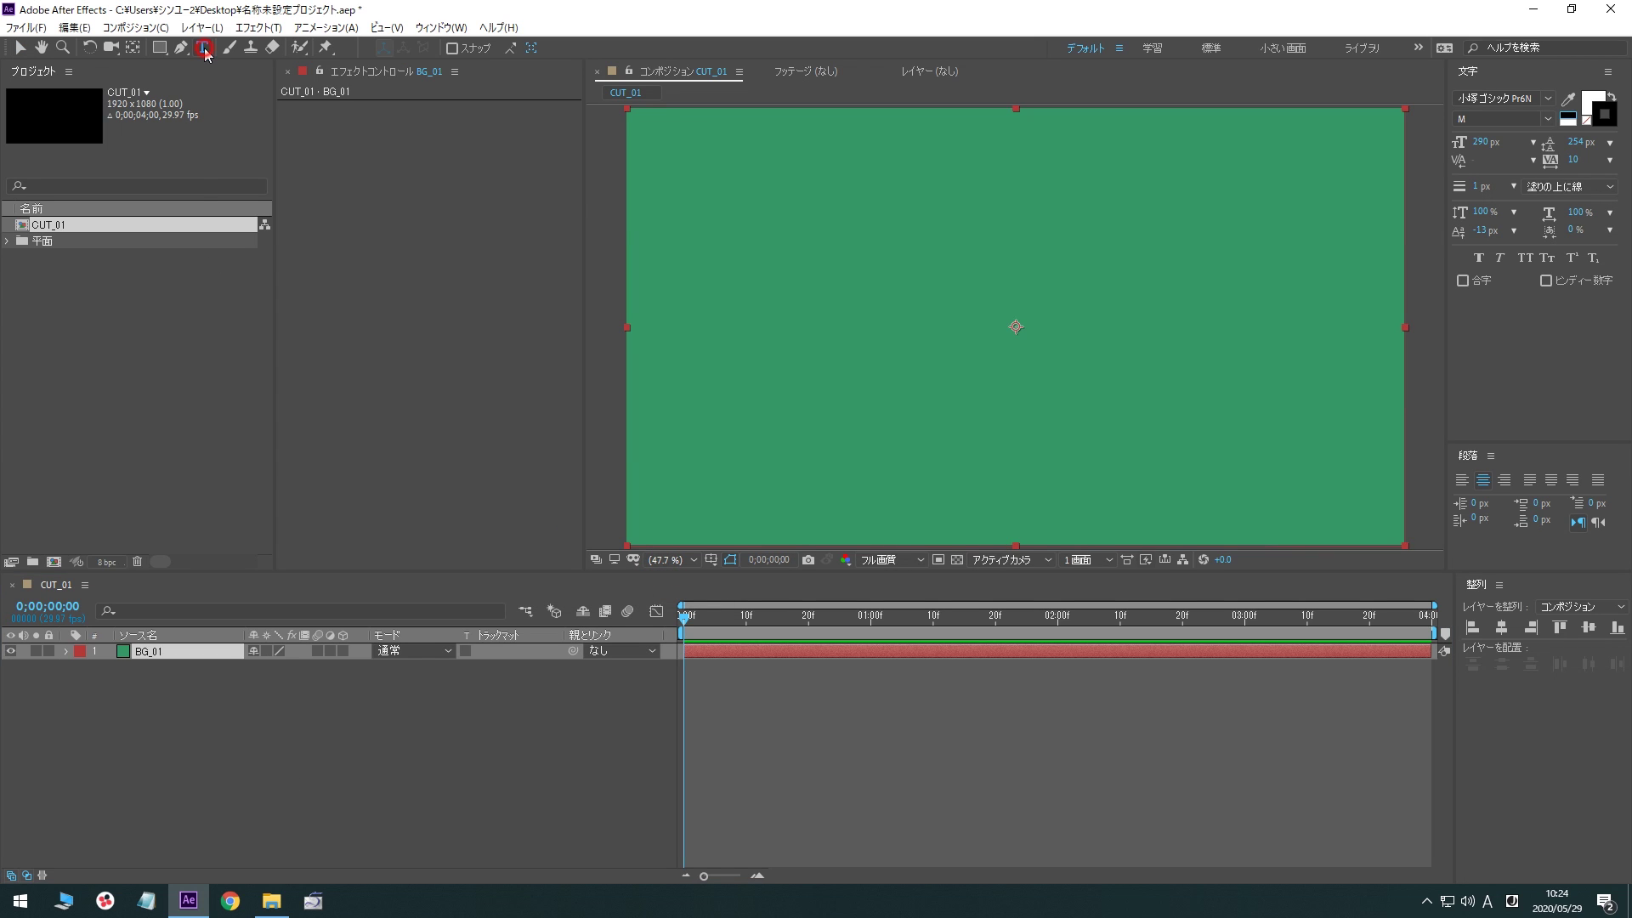
{"action": "left_click", "coordinate": [879, 313]}
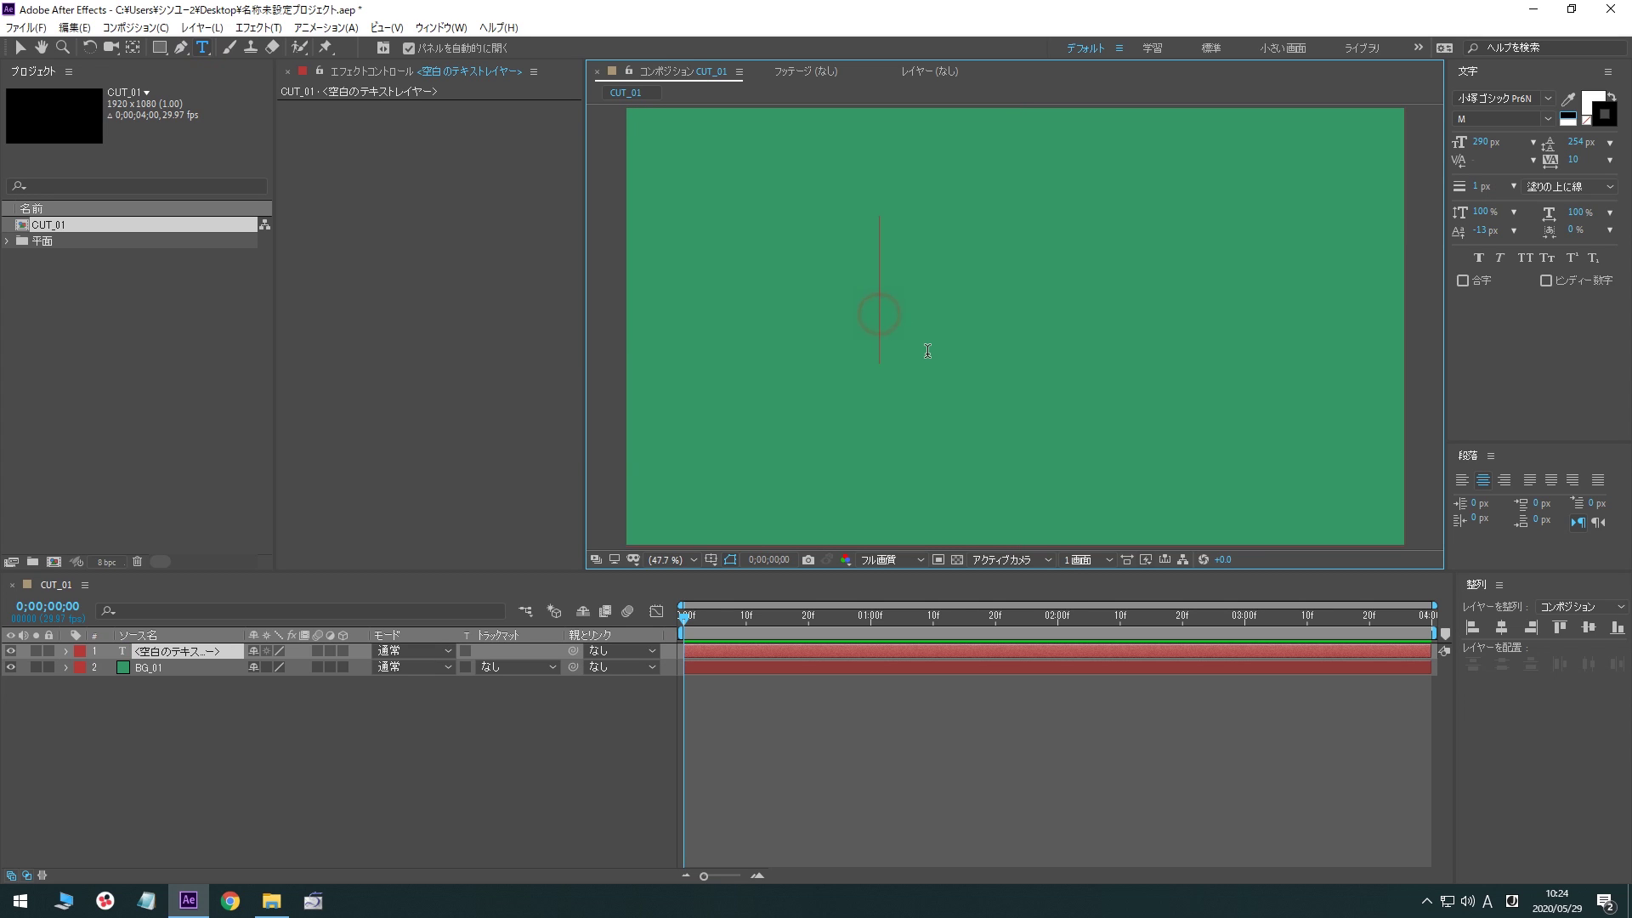
{"action": "type", "text": "A"}
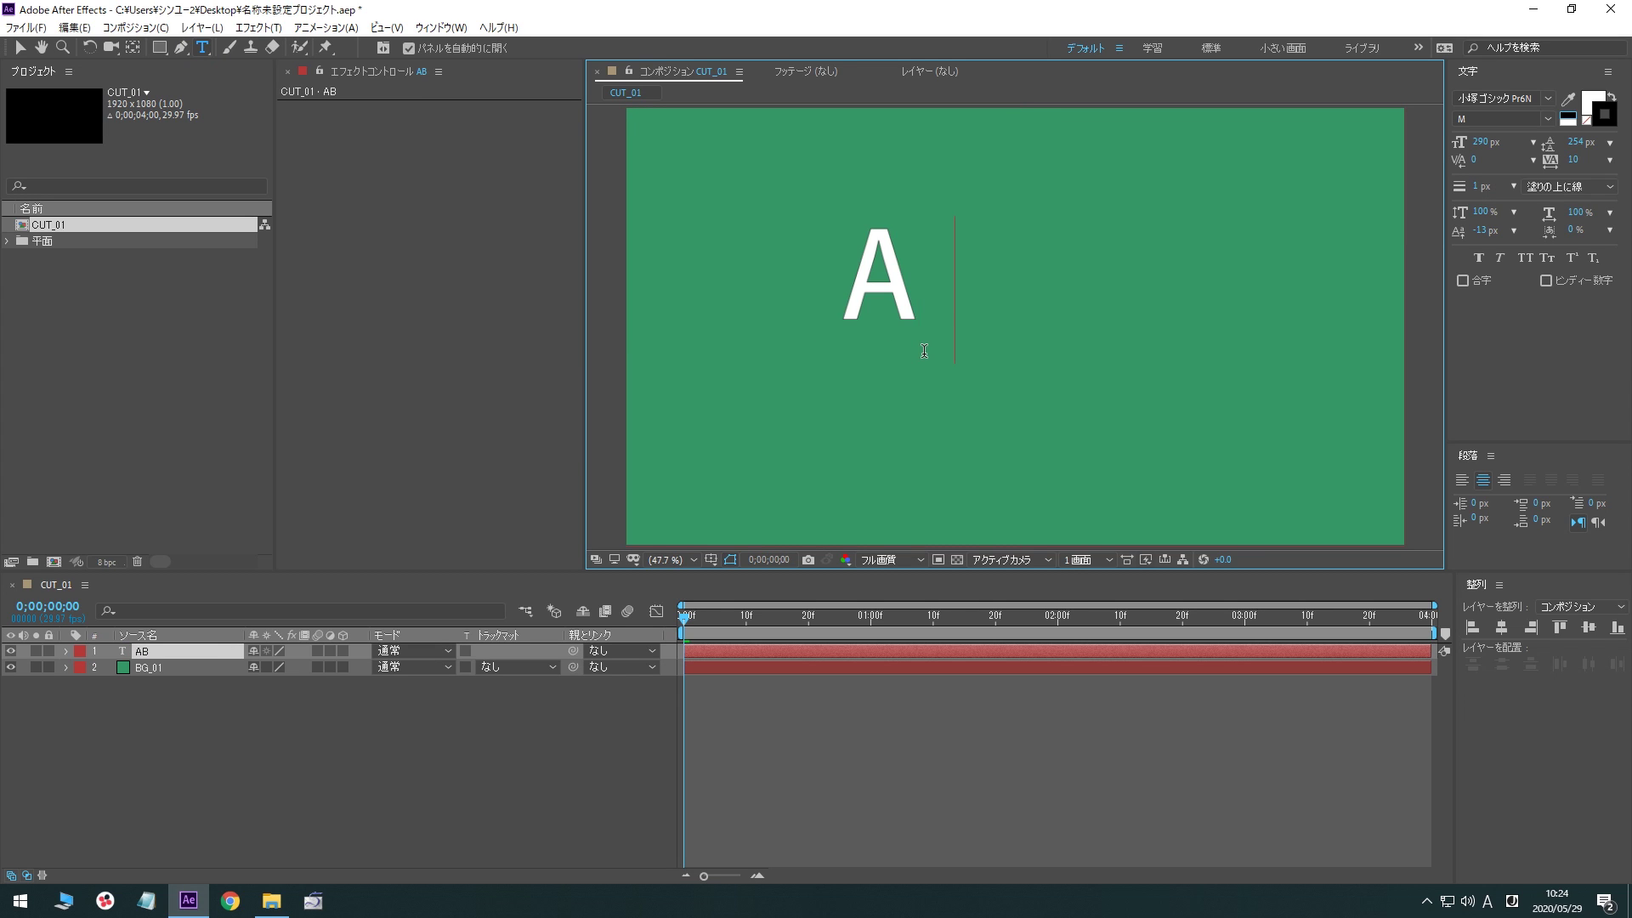
{"action": "type", "text": "BCDE"}
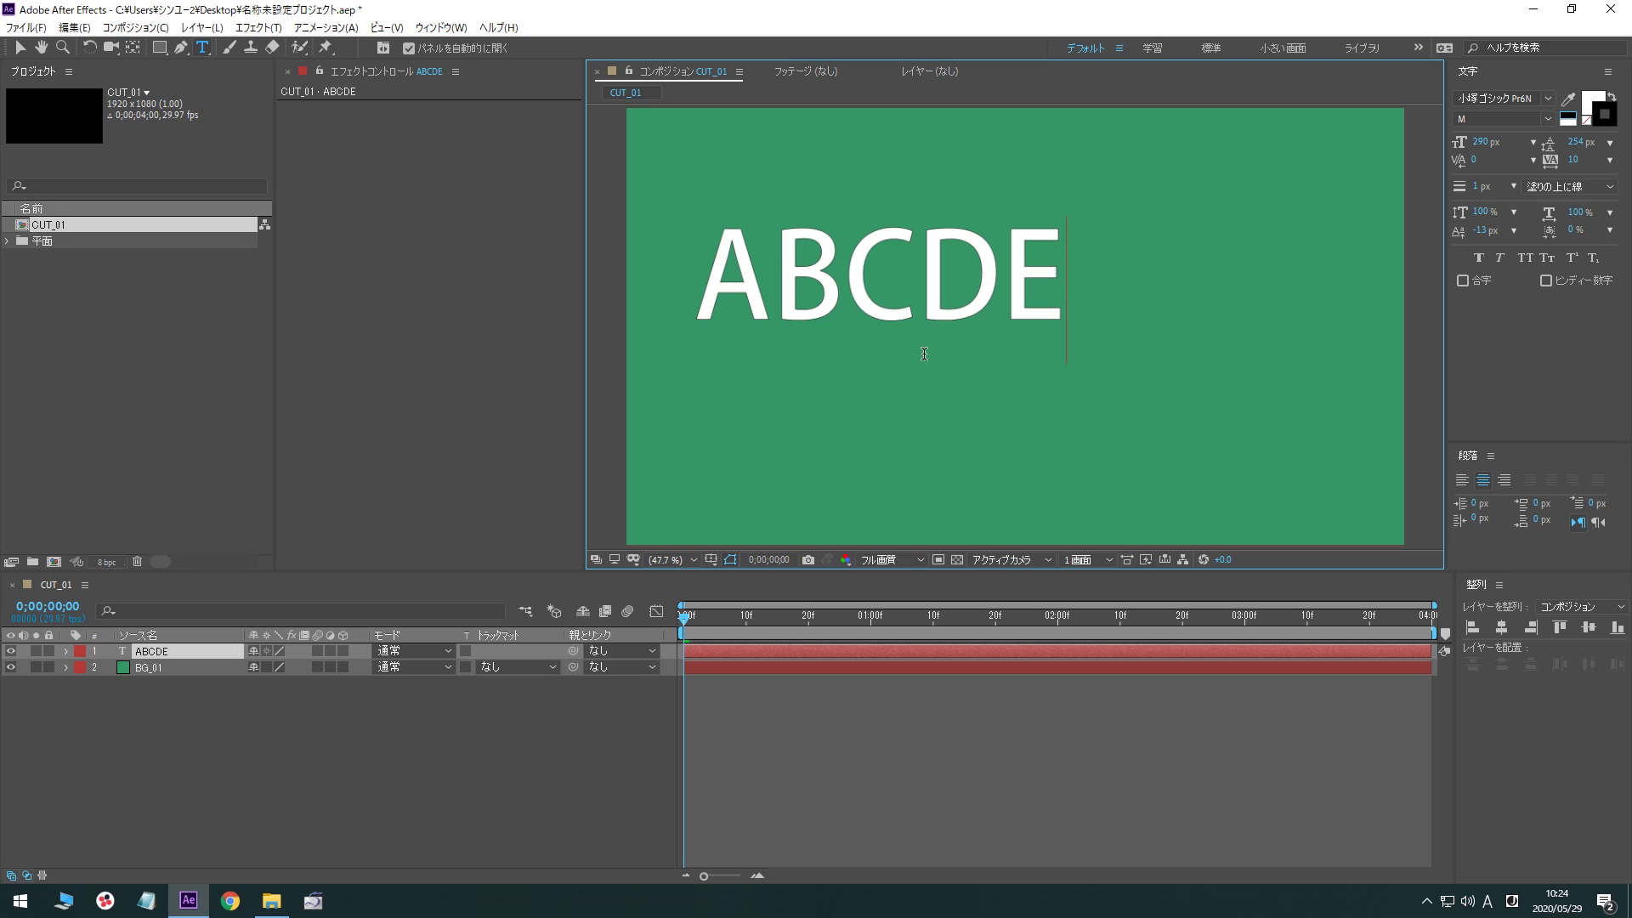
{"action": "left_click", "coordinate": [20, 48]}
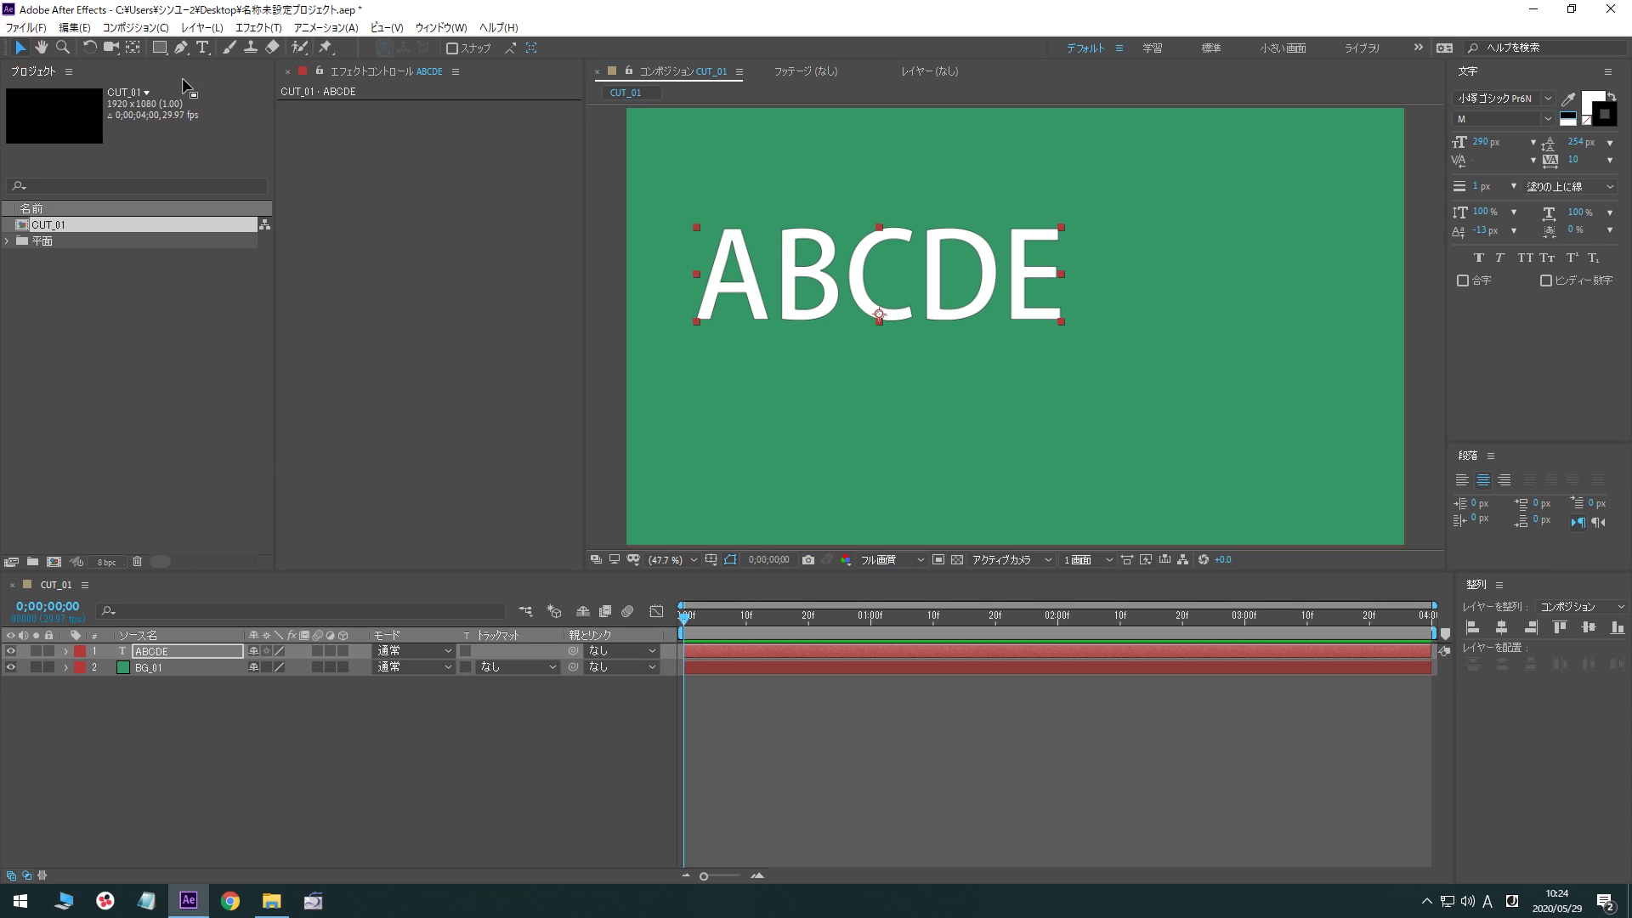
Move the ABCDE layer's anchor point to the middle of the text and centre the layer horizontally and vertically in the composition
{"action": "left_click", "coordinate": [133, 50]}
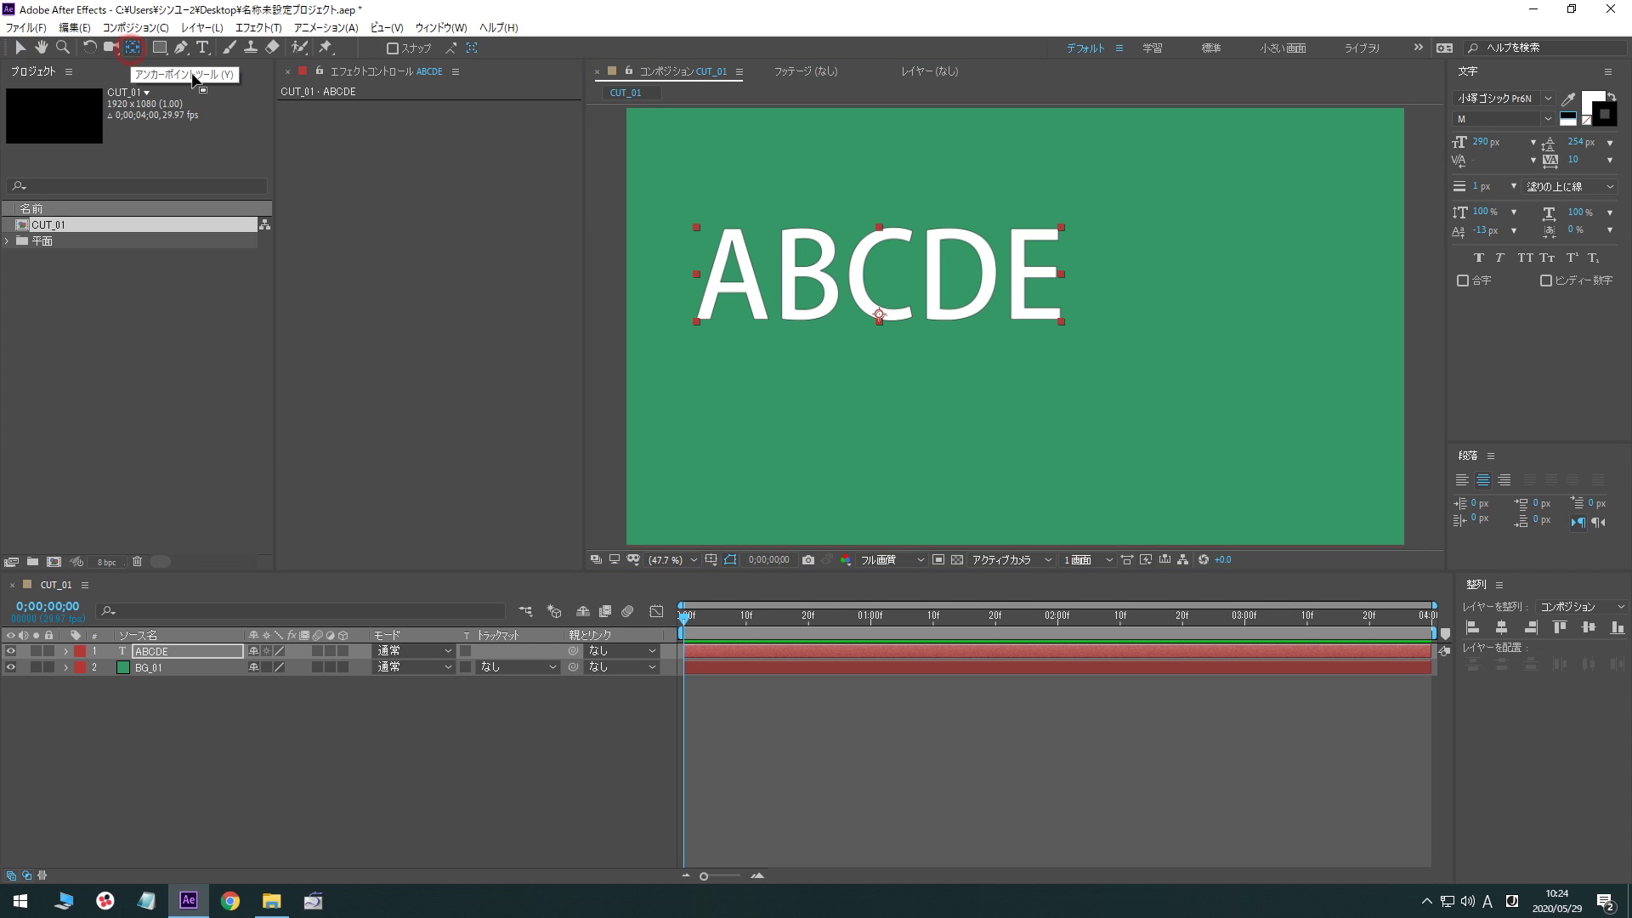
{"action": "left_click_drag", "start_coordinate": [880, 317], "coordinate": [878, 274]}
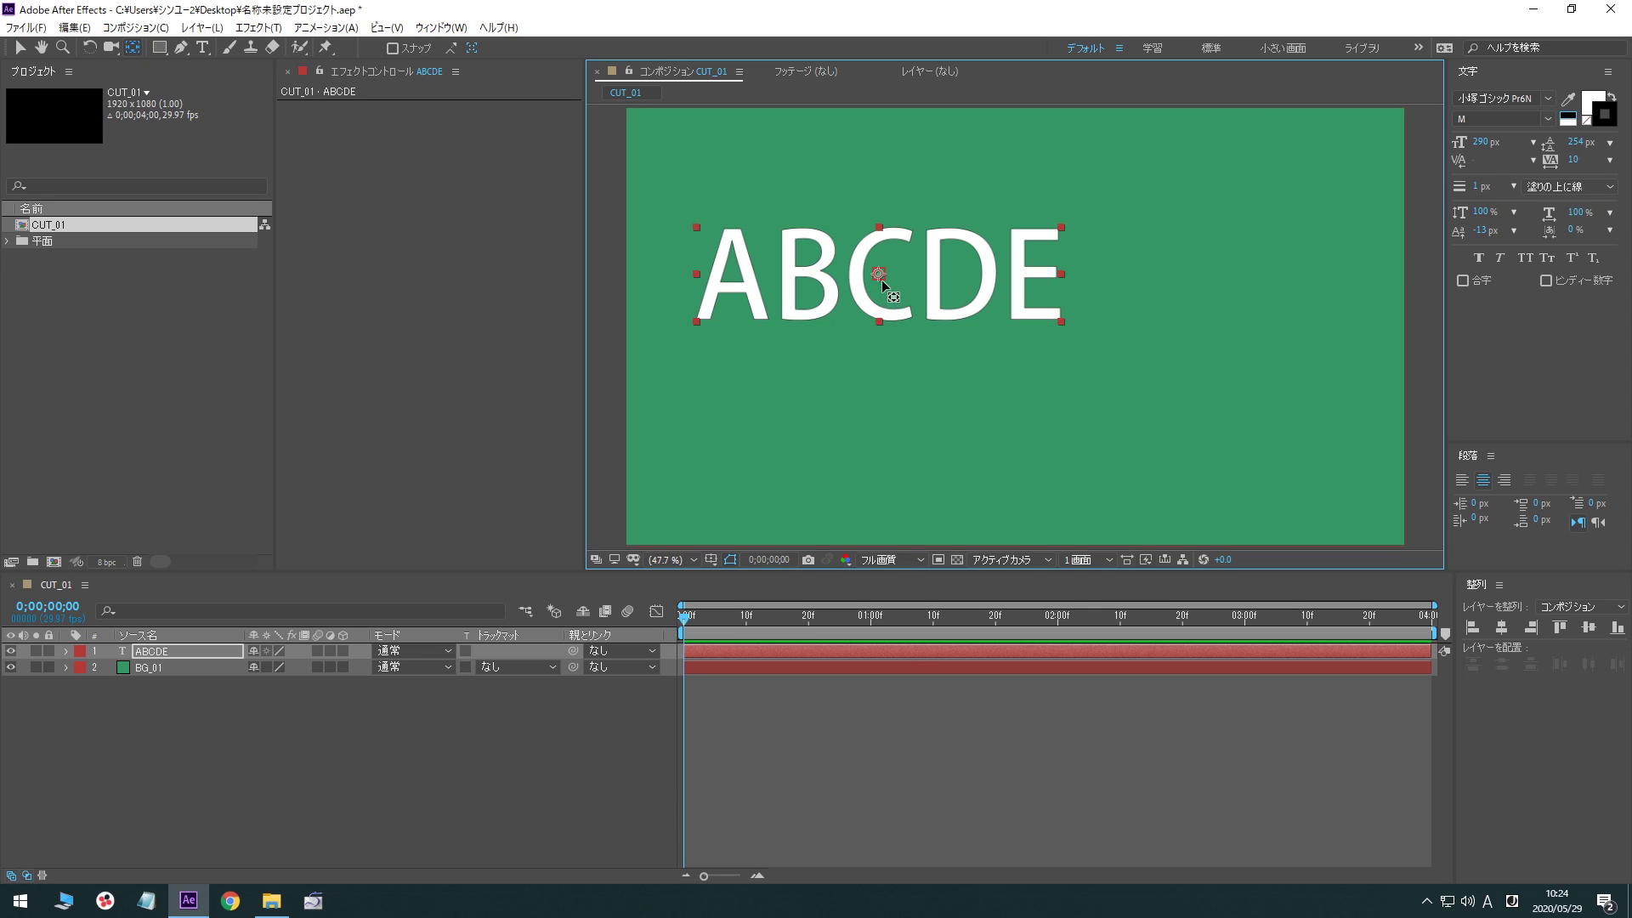
{"action": "left_click", "coordinate": [20, 48]}
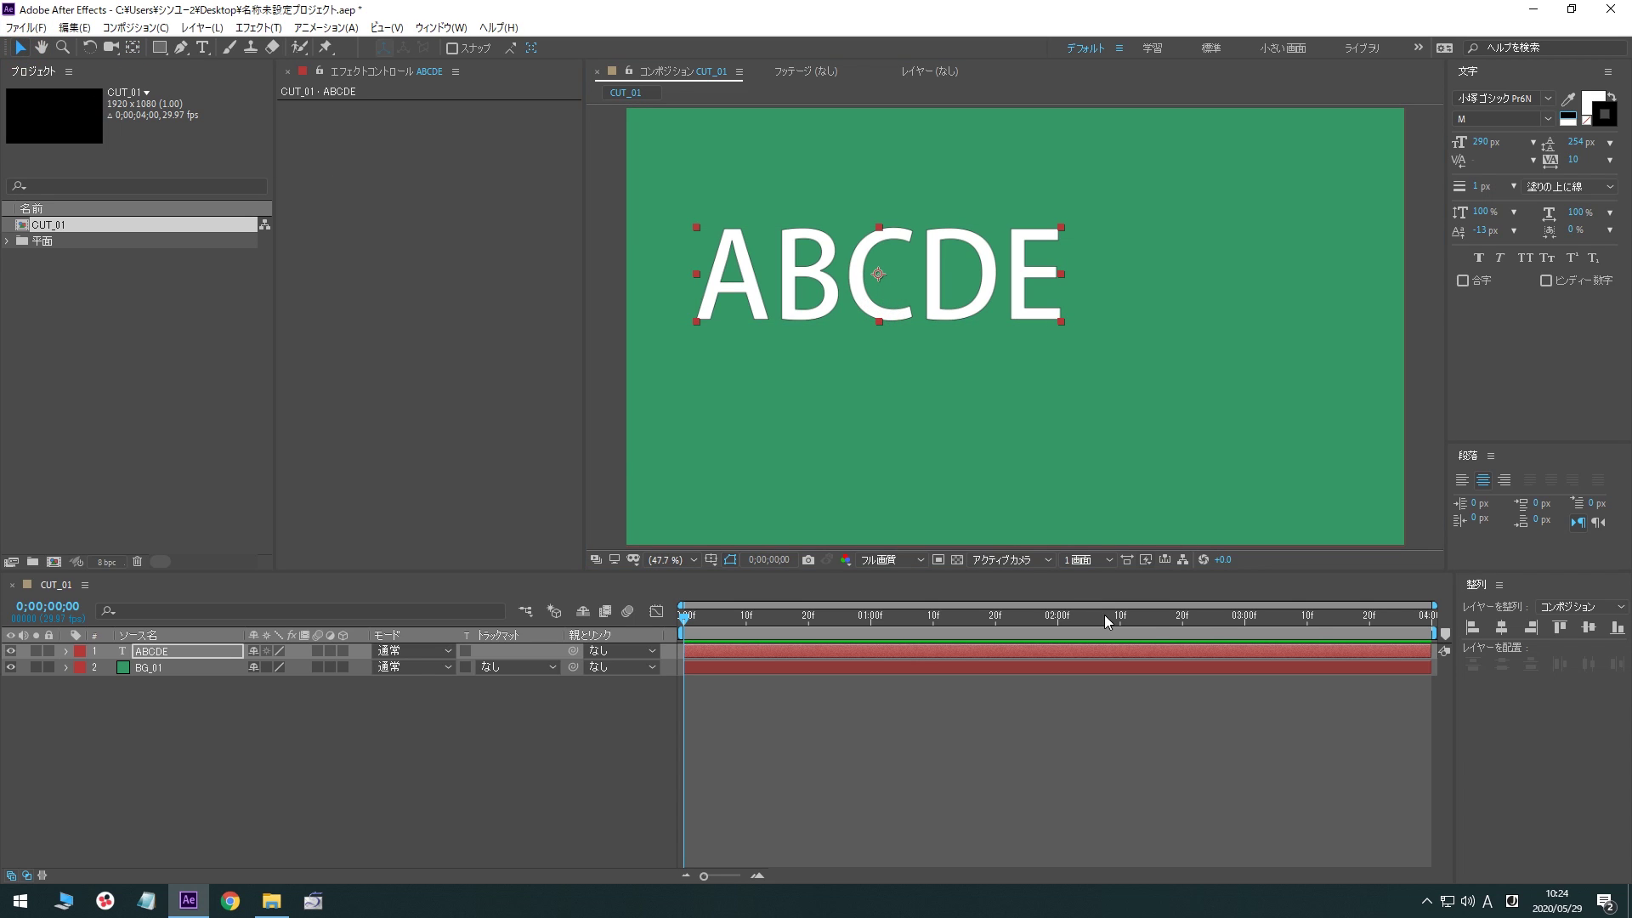
{"action": "left_click", "coordinate": [1502, 627]}
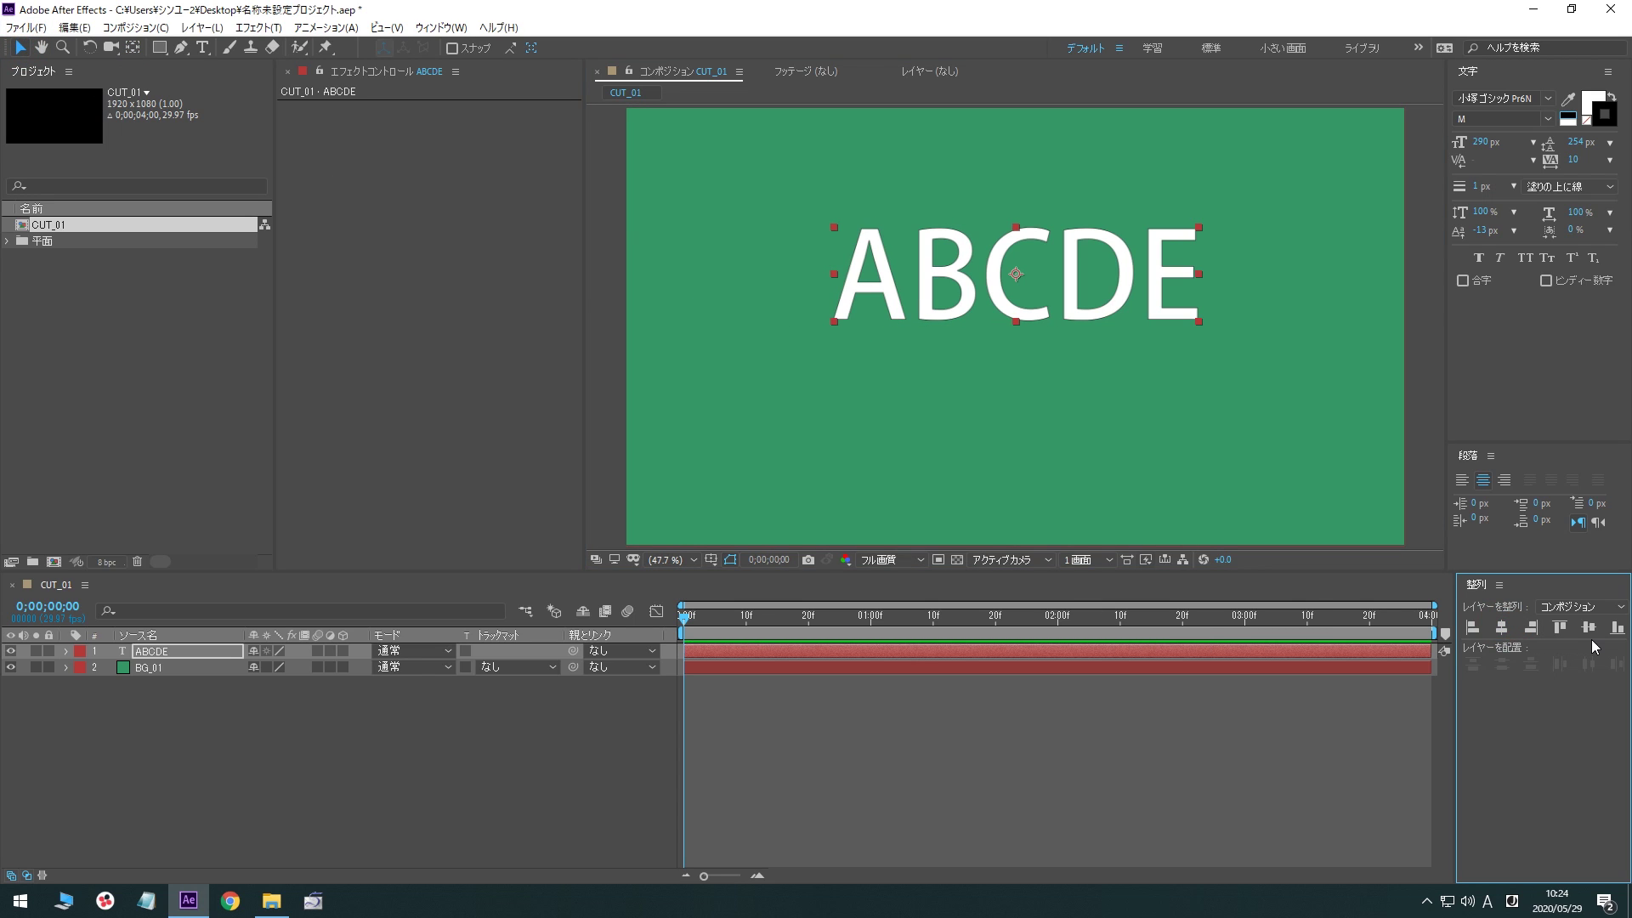
{"action": "left_click", "coordinate": [1589, 628]}
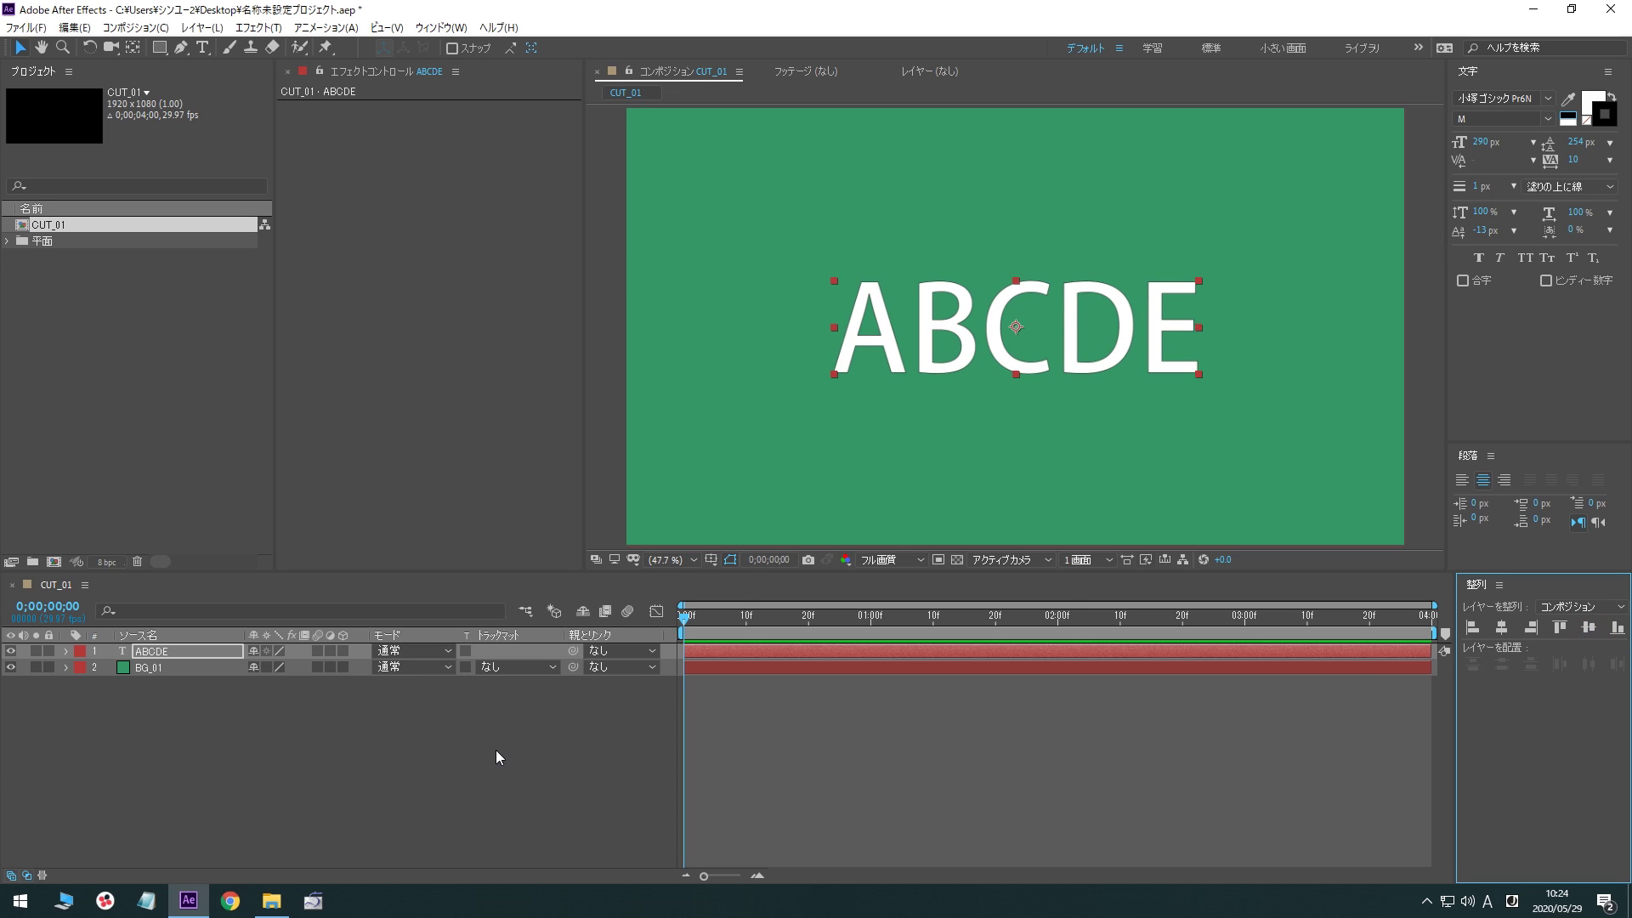
Reveal the ABCDE layer's text properties and add a Position animator to them
{"action": "left_click", "coordinate": [67, 651]}
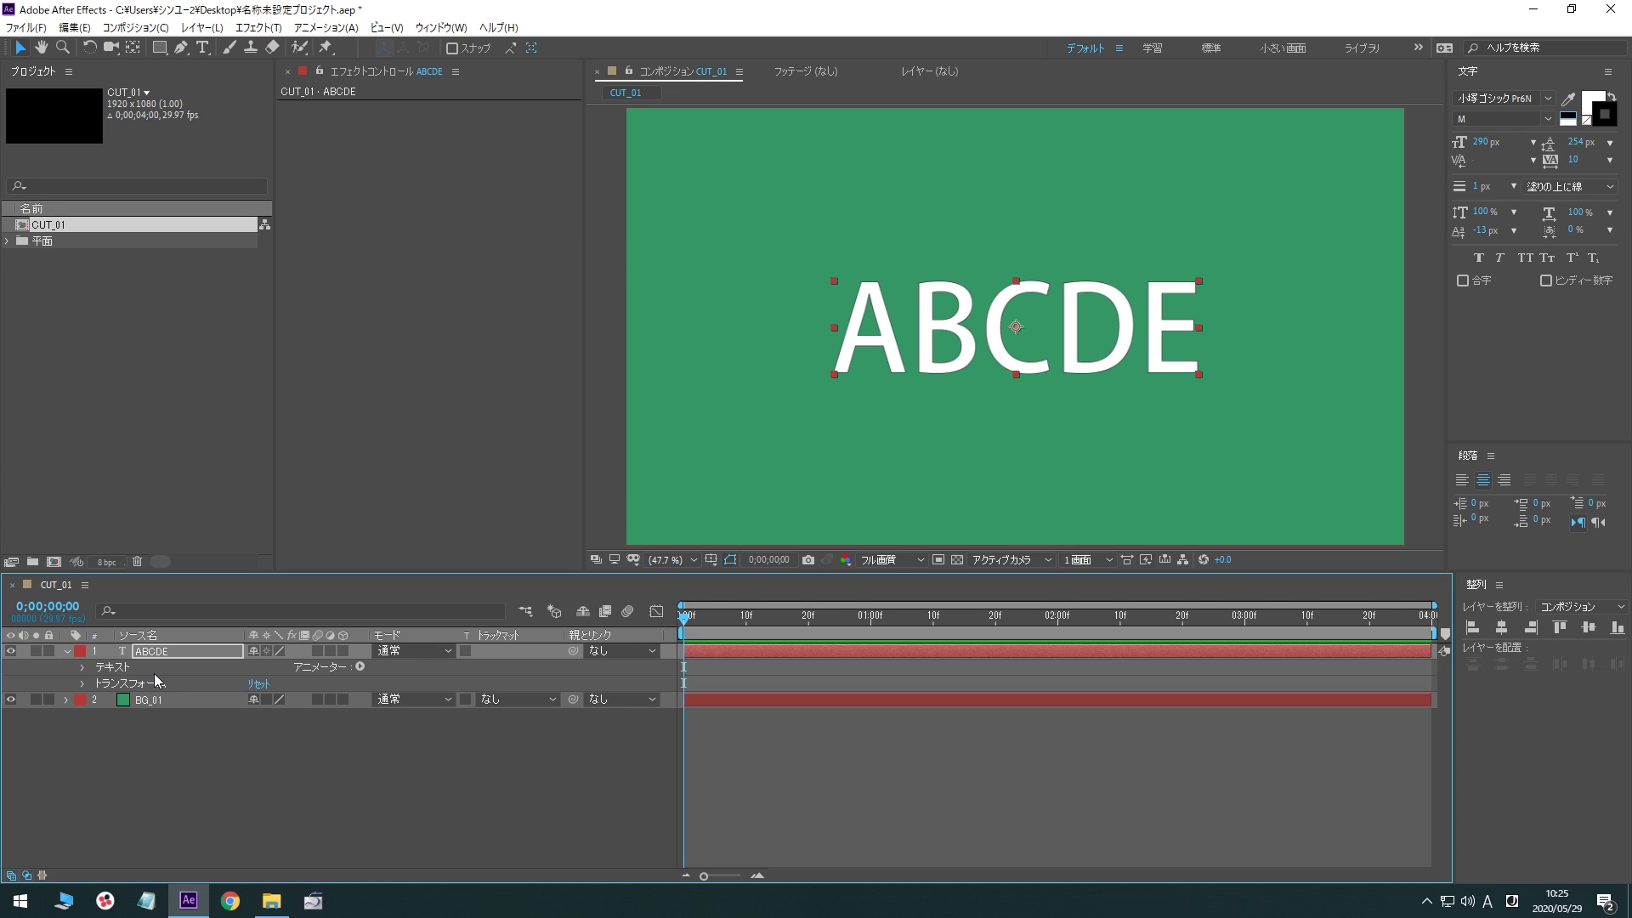
{"action": "left_click", "coordinate": [83, 669]}
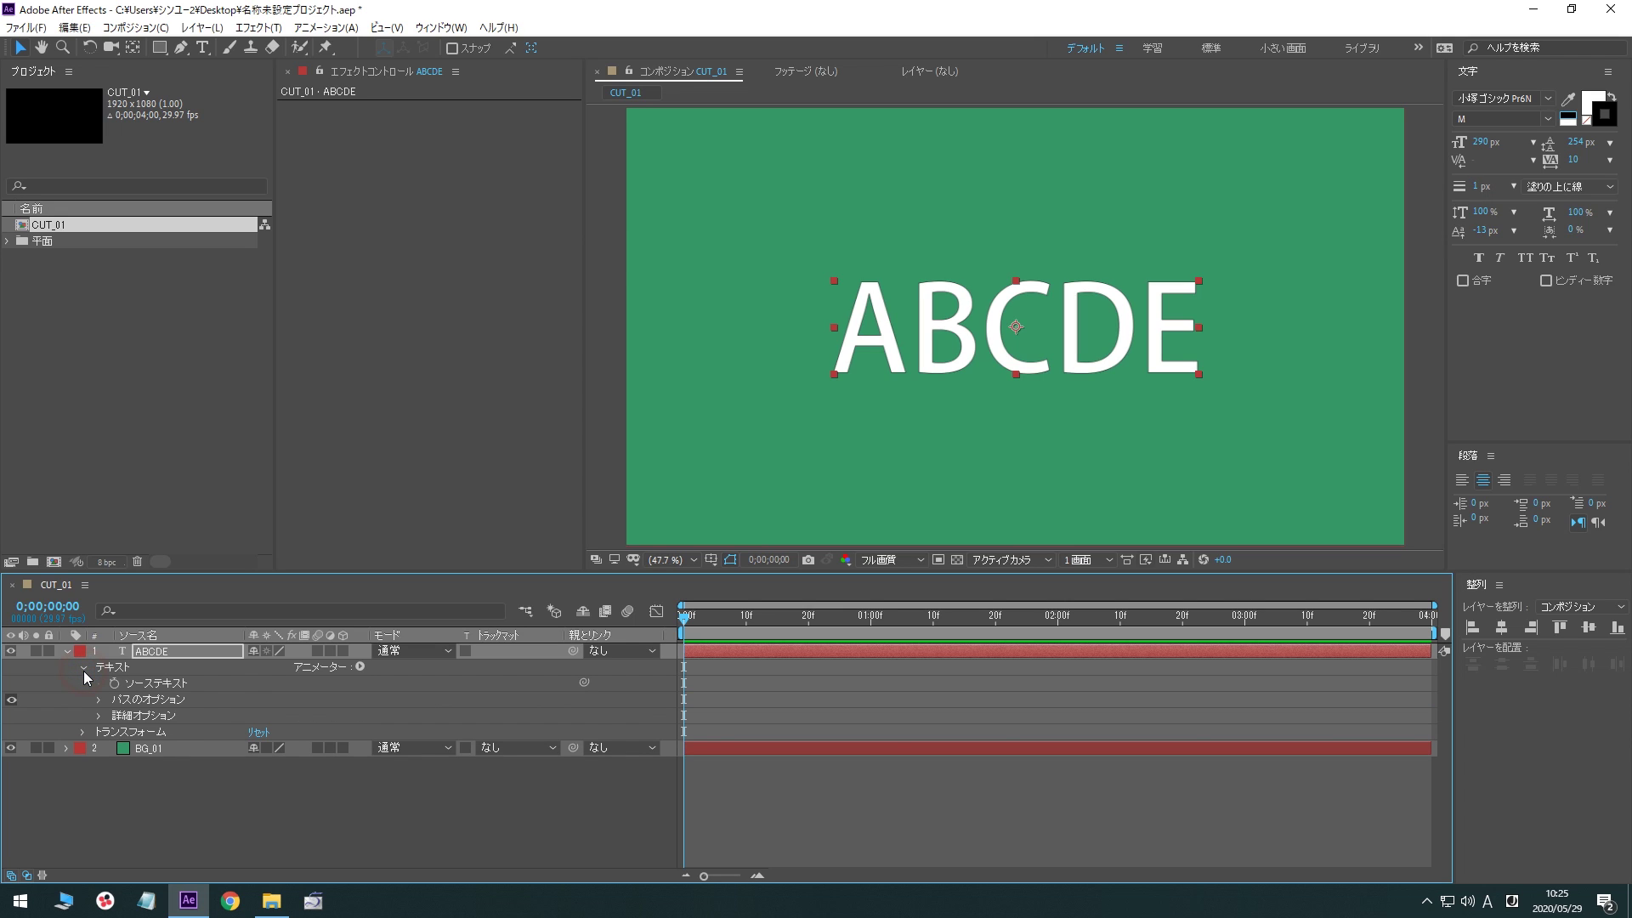
{"action": "left_click", "coordinate": [360, 667]}
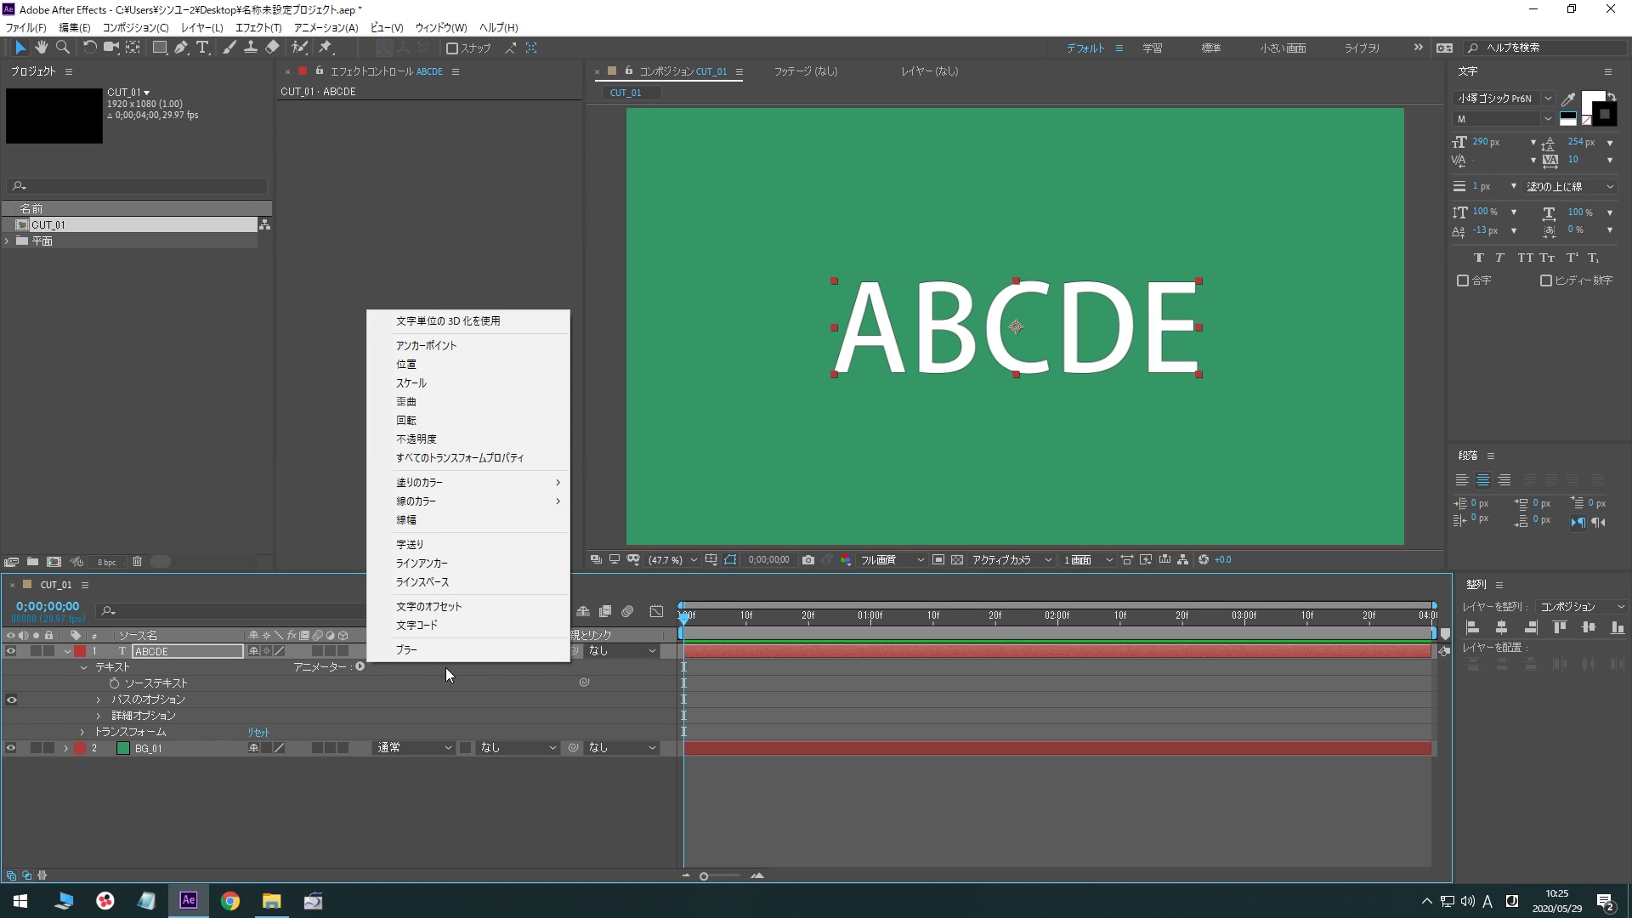
{"action": "left_click", "coordinate": [483, 365]}
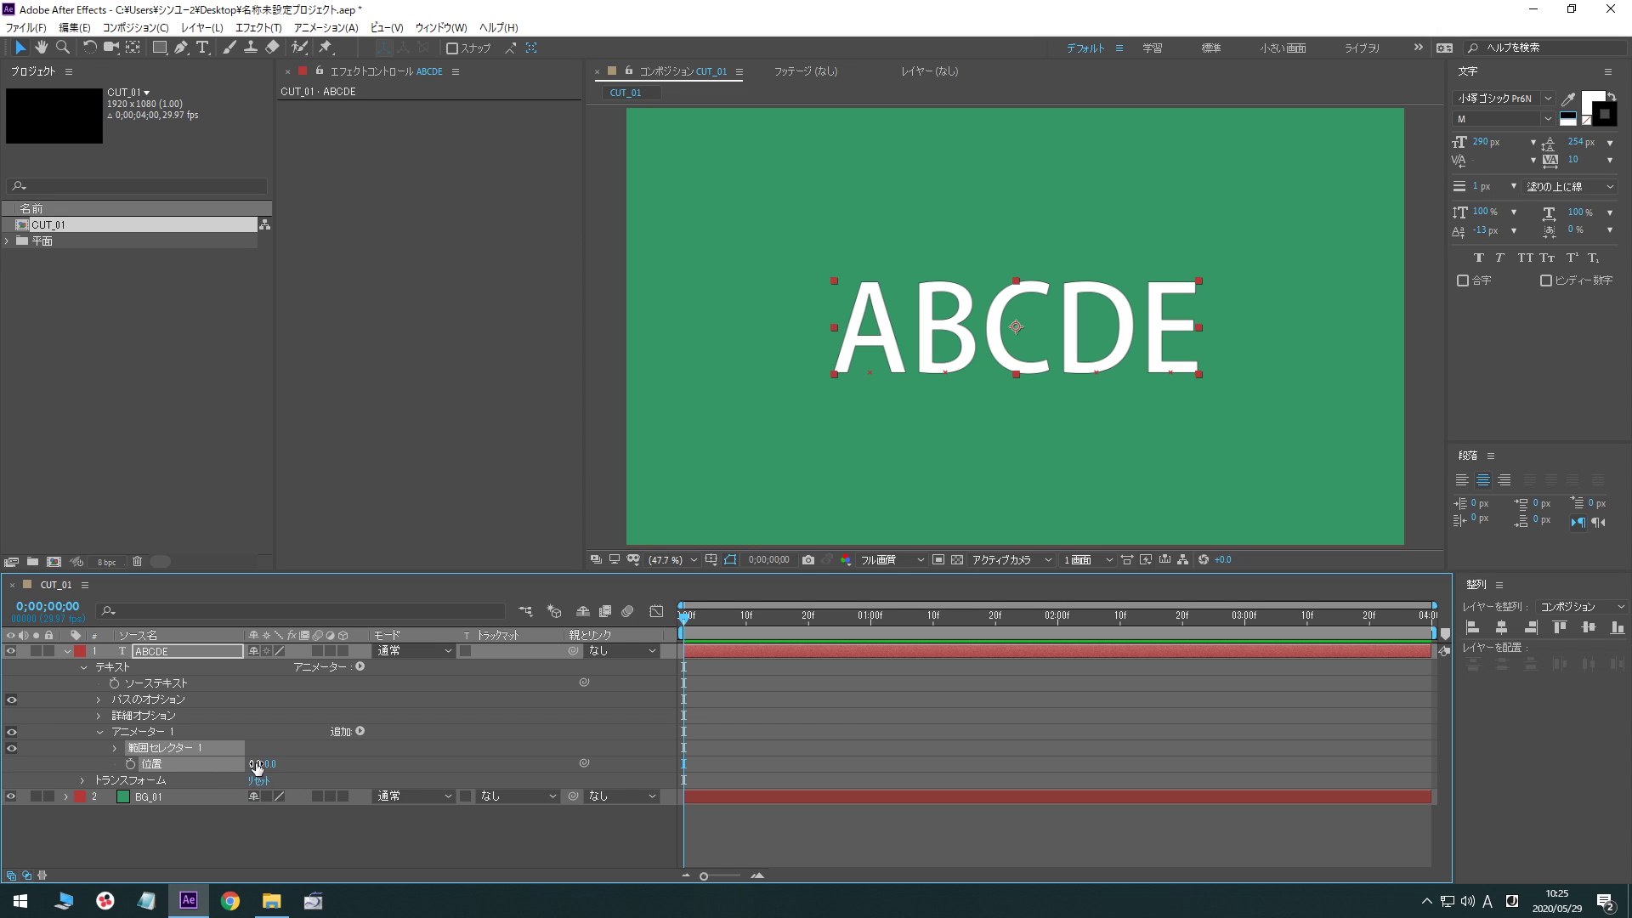
Try shifting the letters horizontally and vertically with the animator's Position, restoring it to 0.0, 0.0 each time
{"action": "left_click_drag", "start_coordinate": [255, 763], "coordinate": [440, 772]}
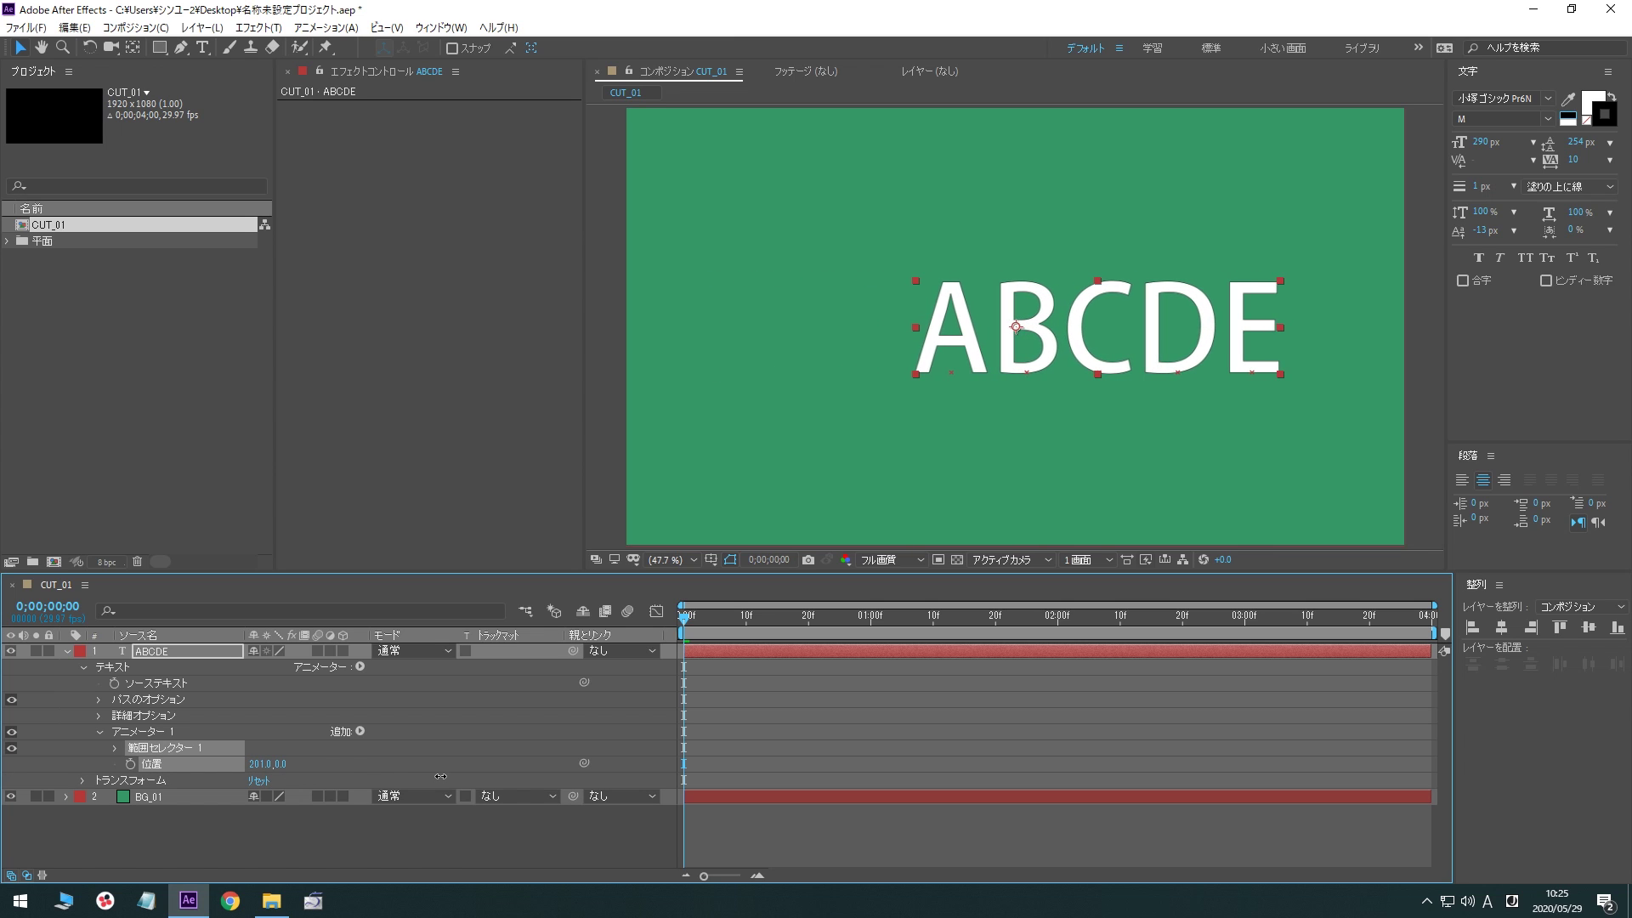
{"action": "left_click_drag", "start_coordinate": [440, 772], "coordinate": [261, 772]}
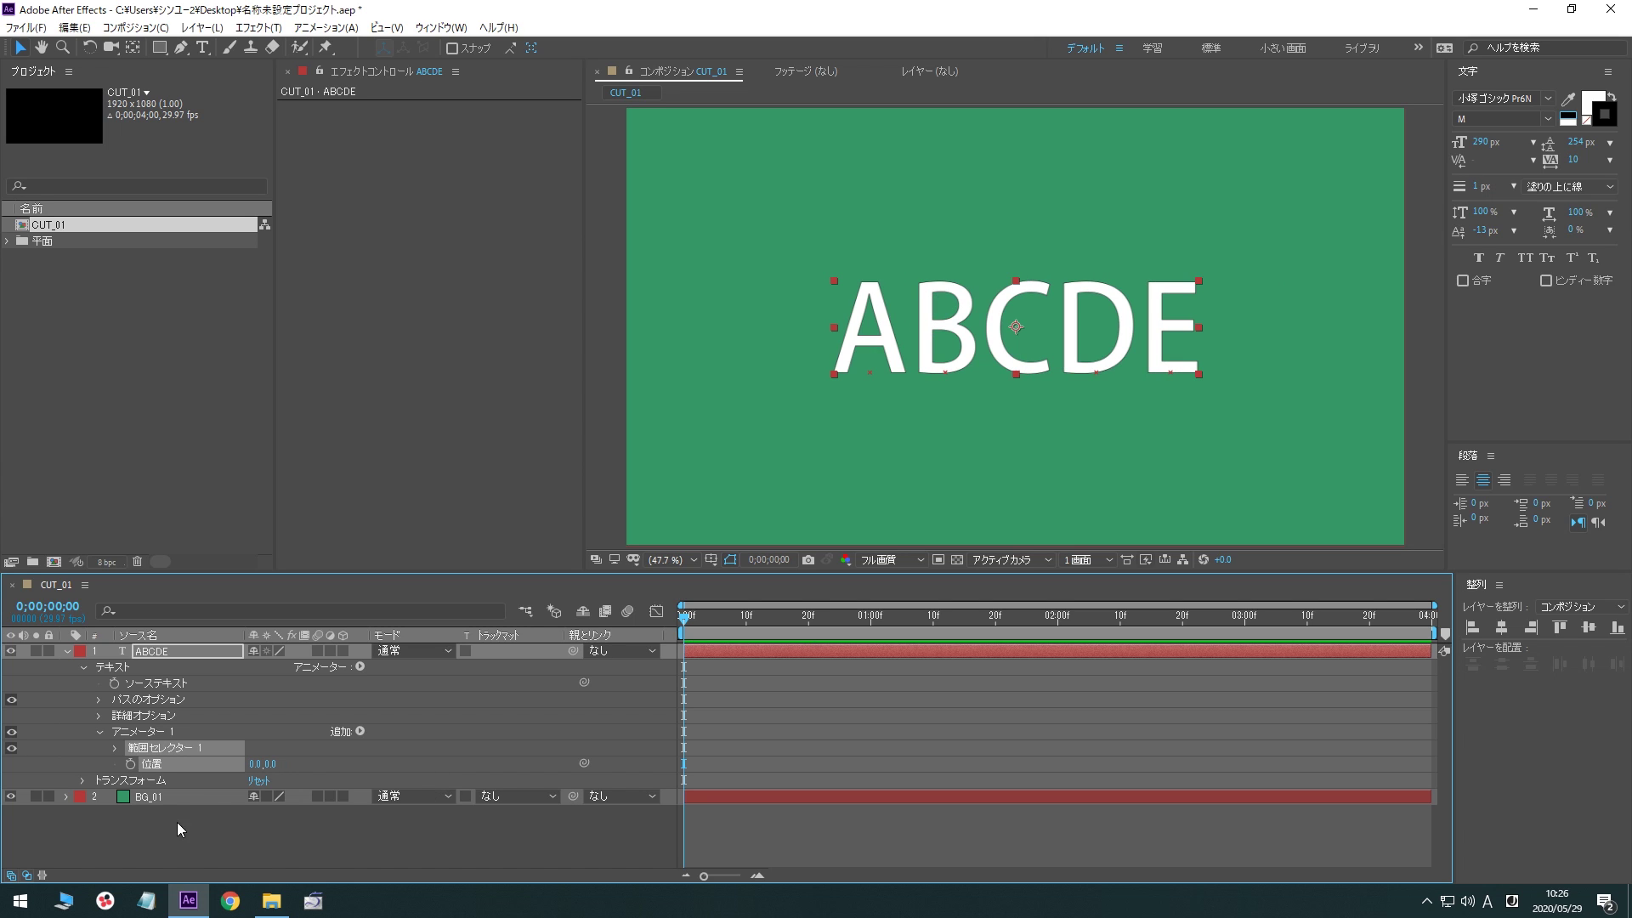
{"action": "left_click_drag", "start_coordinate": [269, 765], "coordinate": [476, 772]}
{"action": "key", "text": "ctrl+z"}
Set the text animator's Position to 0.0, 253.0 so the letters sit lower in the frame
{"action": "left_click", "coordinate": [268, 764]}
{"action": "left_click_drag", "start_coordinate": [269, 763], "coordinate": [466, 781]}
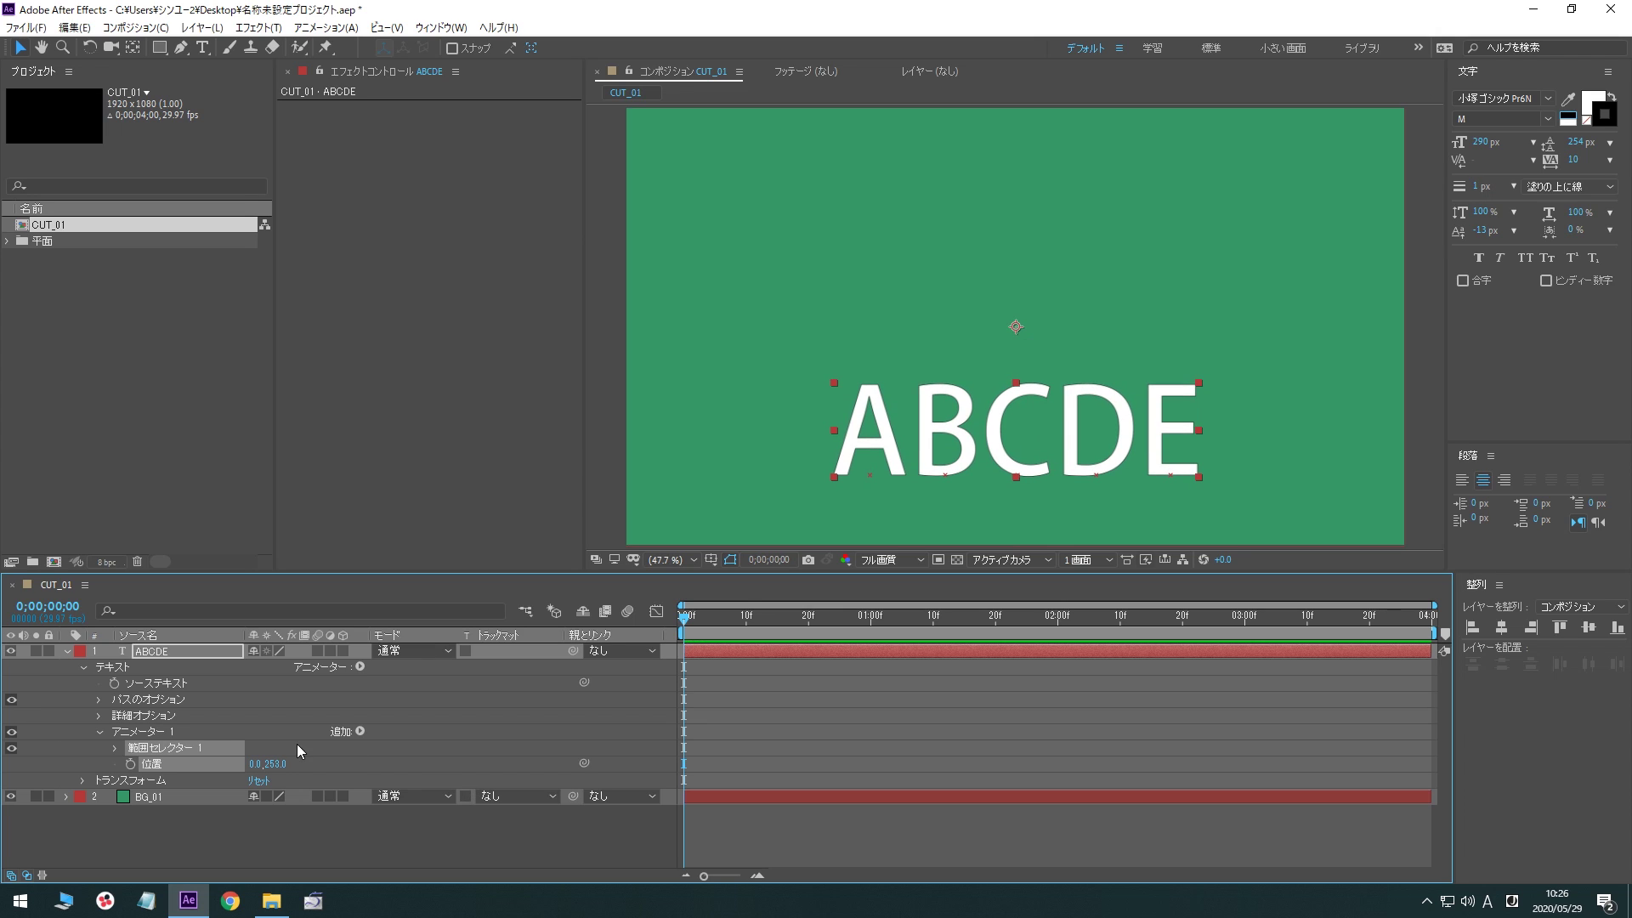
Keyframe the range selector's Start at 0% on the first frame and 100% at 0;00;02;00, and preview the animation
{"action": "left_click", "coordinate": [117, 748]}
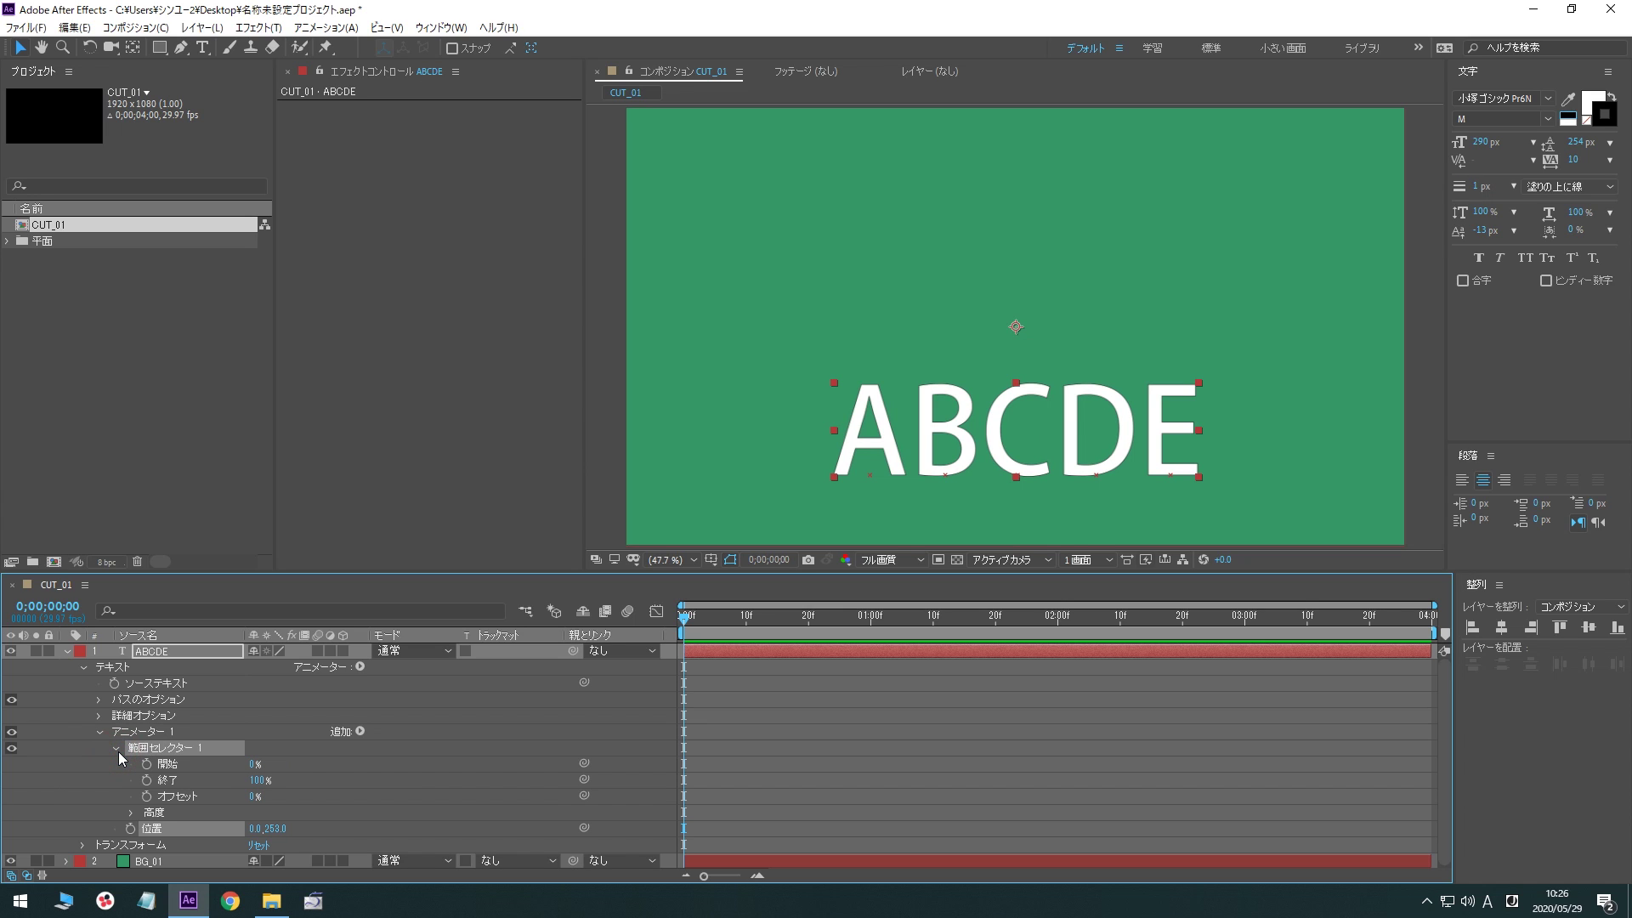
{"action": "left_click", "coordinate": [179, 765]}
{"action": "left_click", "coordinate": [181, 780]}
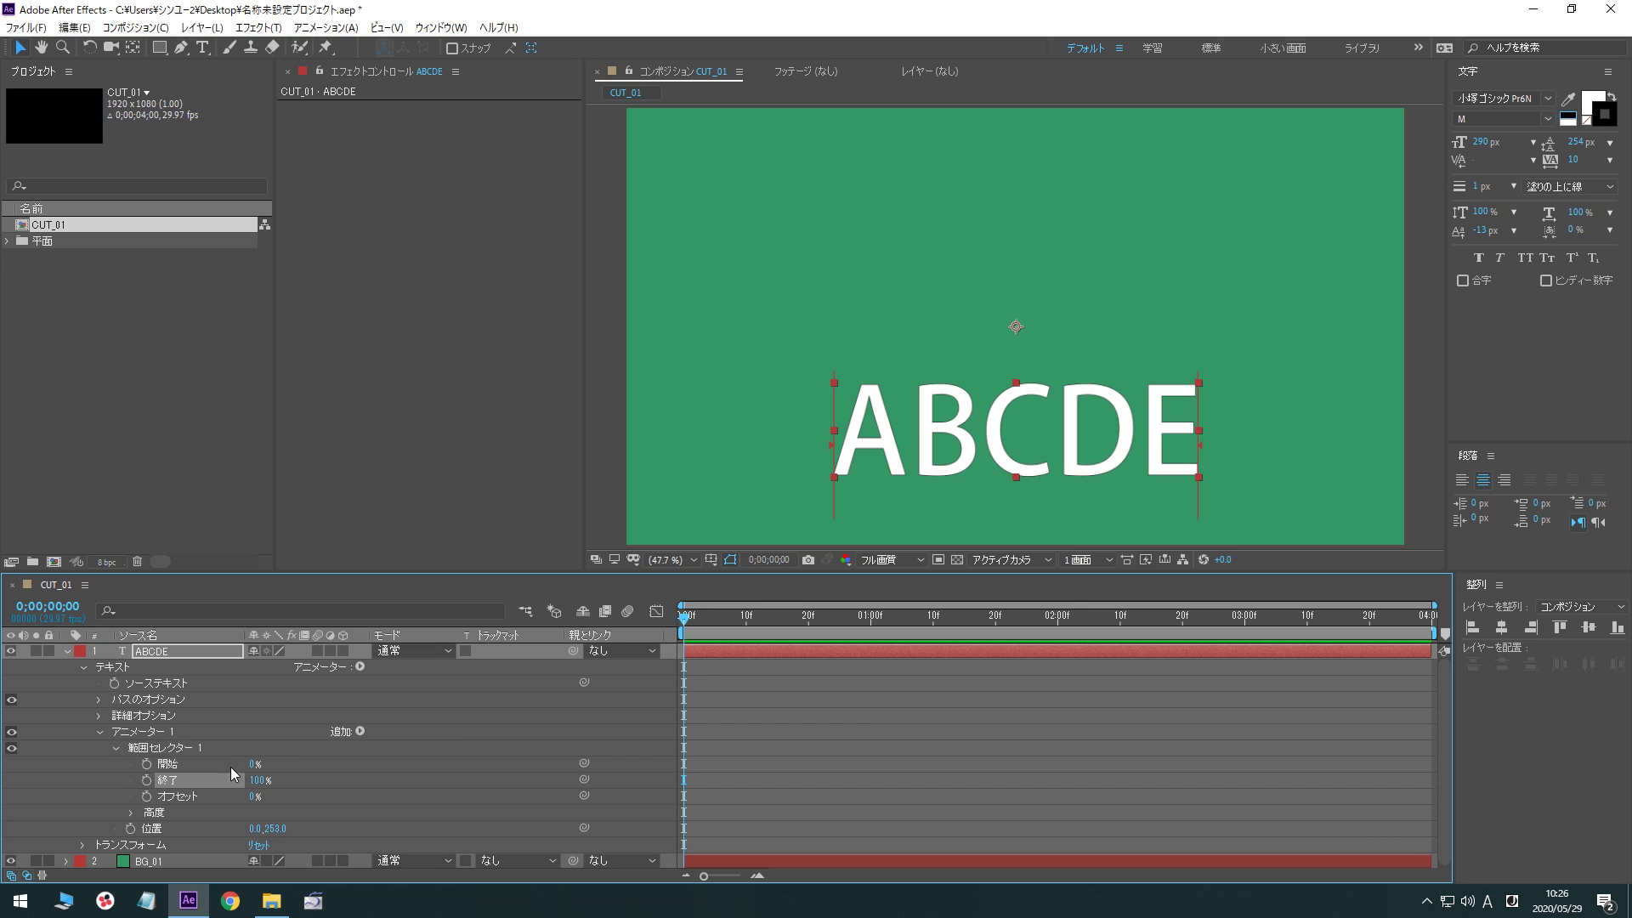
{"action": "left_click", "coordinate": [147, 763]}
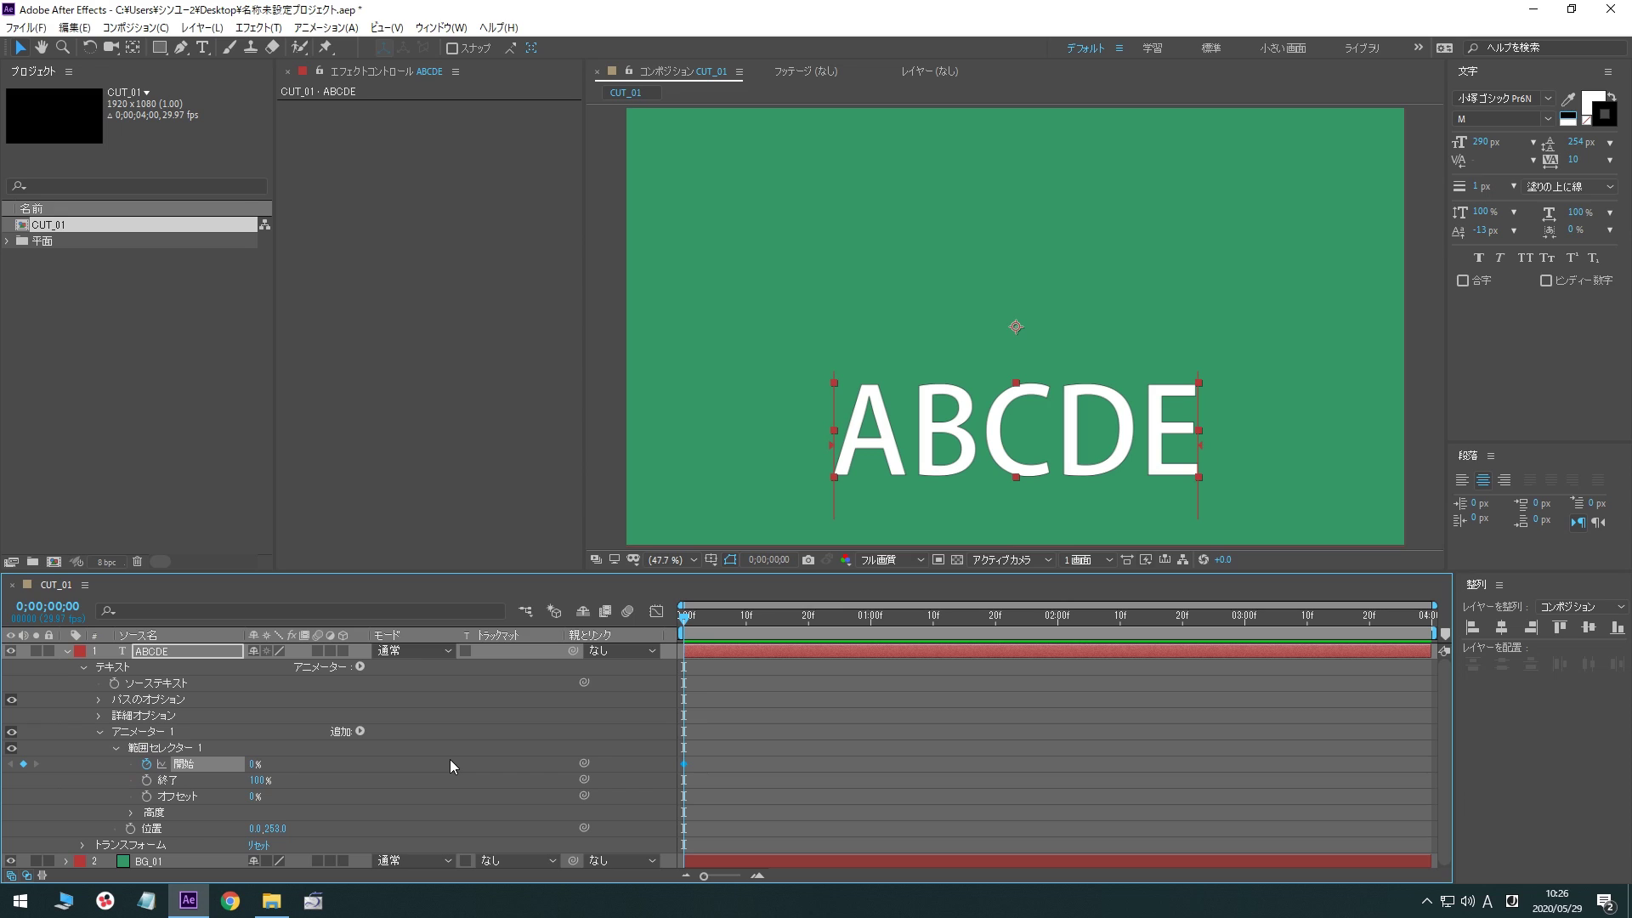
{"action": "left_click", "coordinate": [1059, 627]}
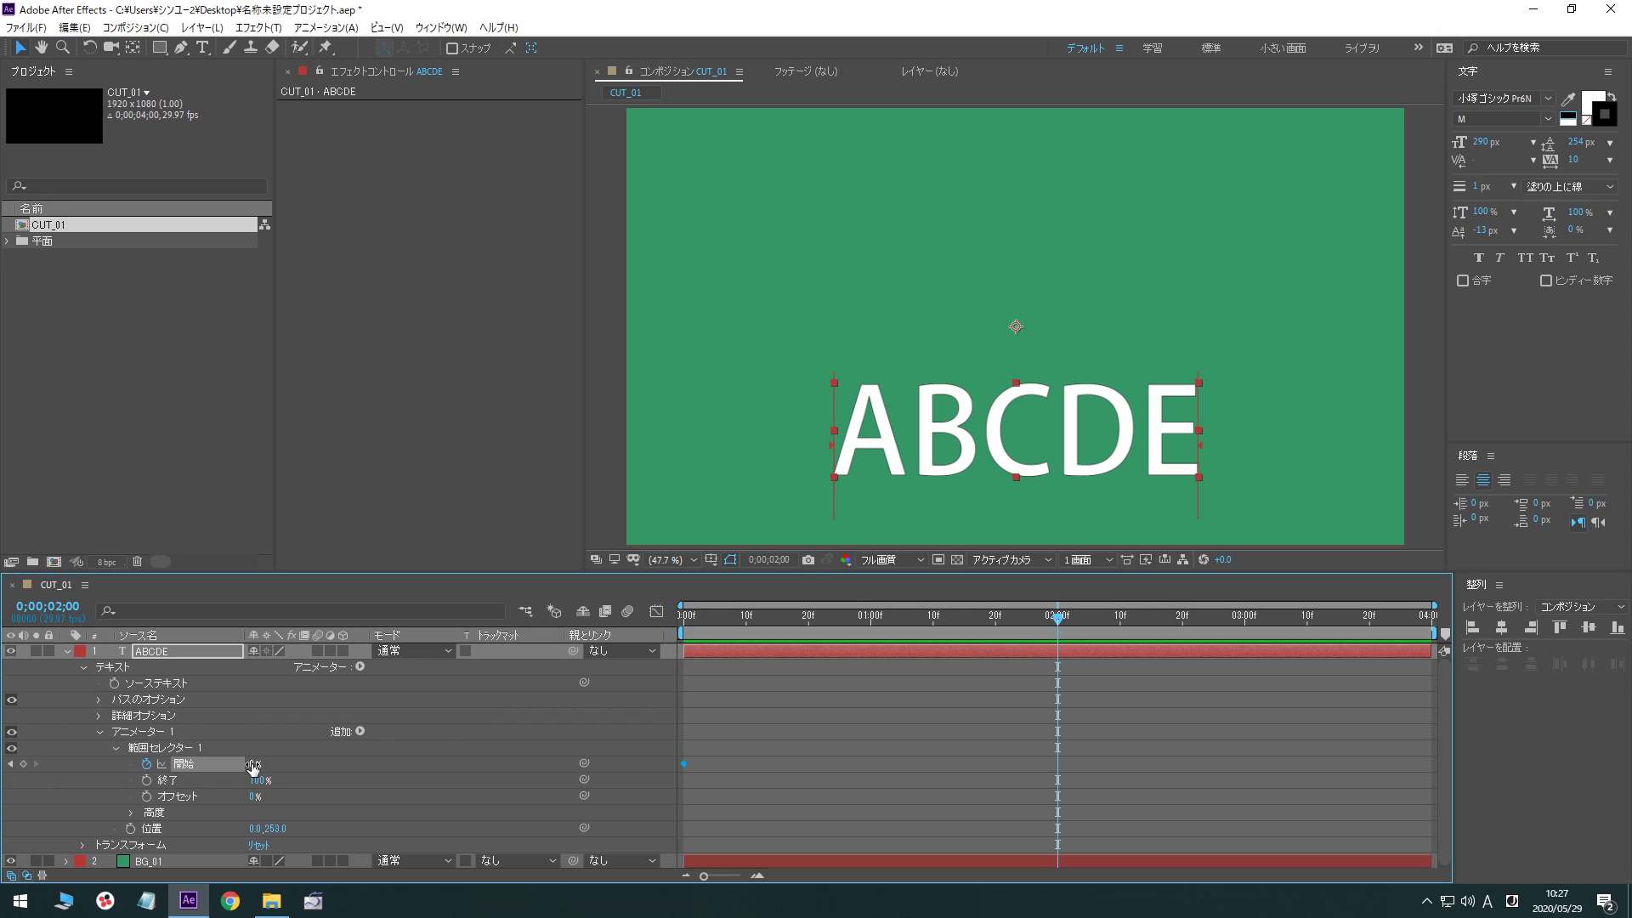
{"action": "left_click_drag", "start_coordinate": [255, 764], "coordinate": [468, 765]}
{"action": "key", "text": "space"}
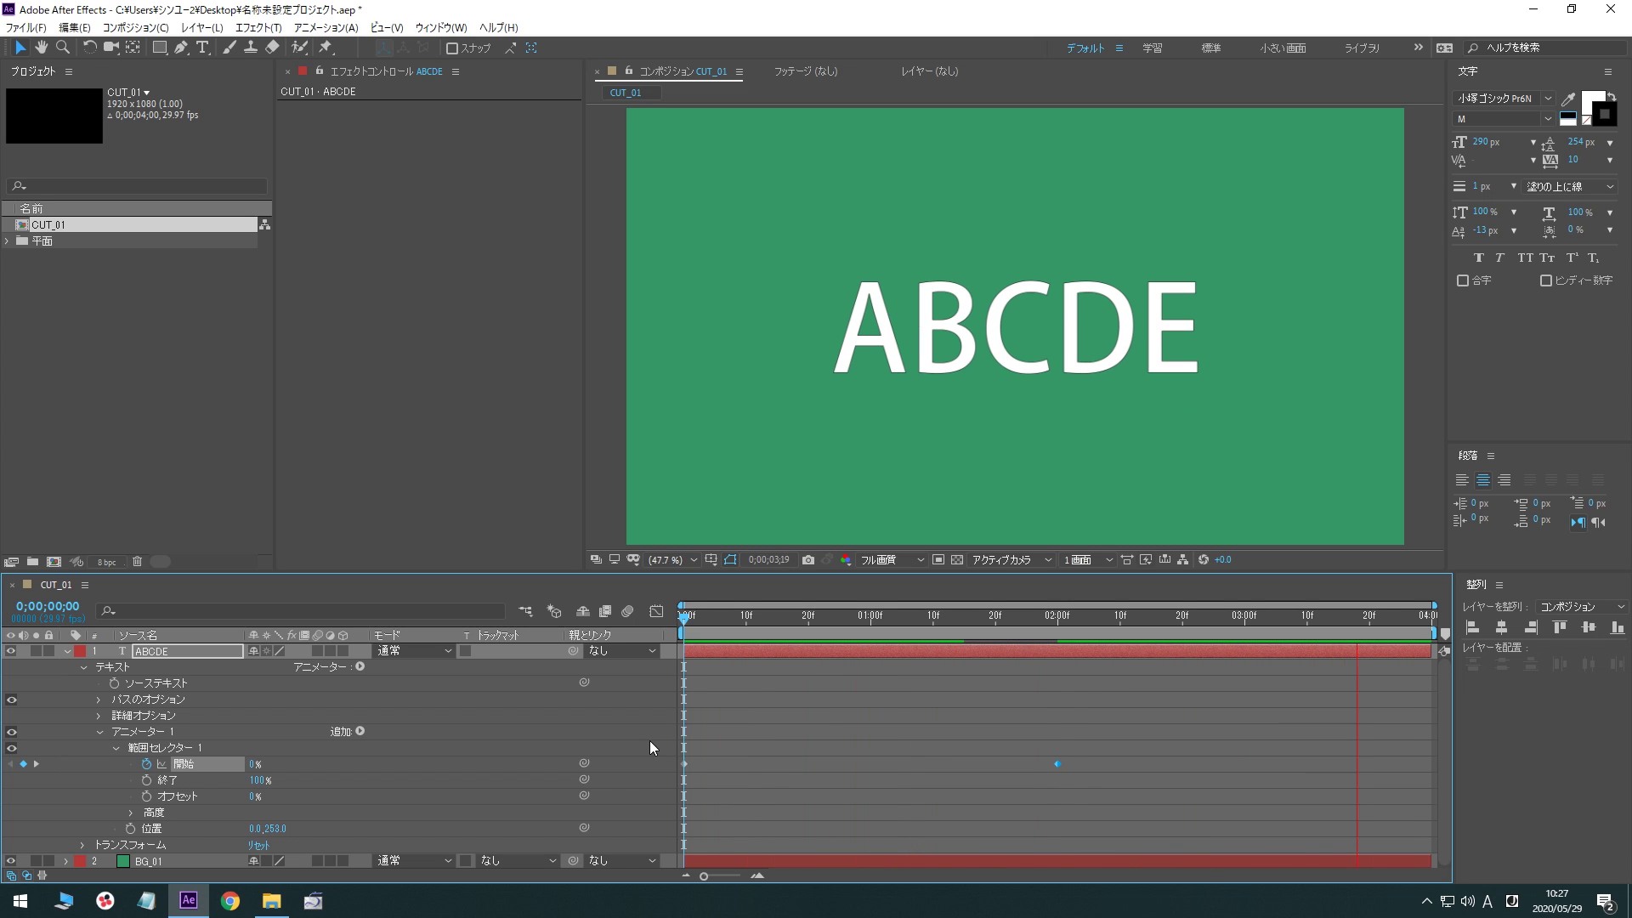
{"action": "key", "text": "space"}
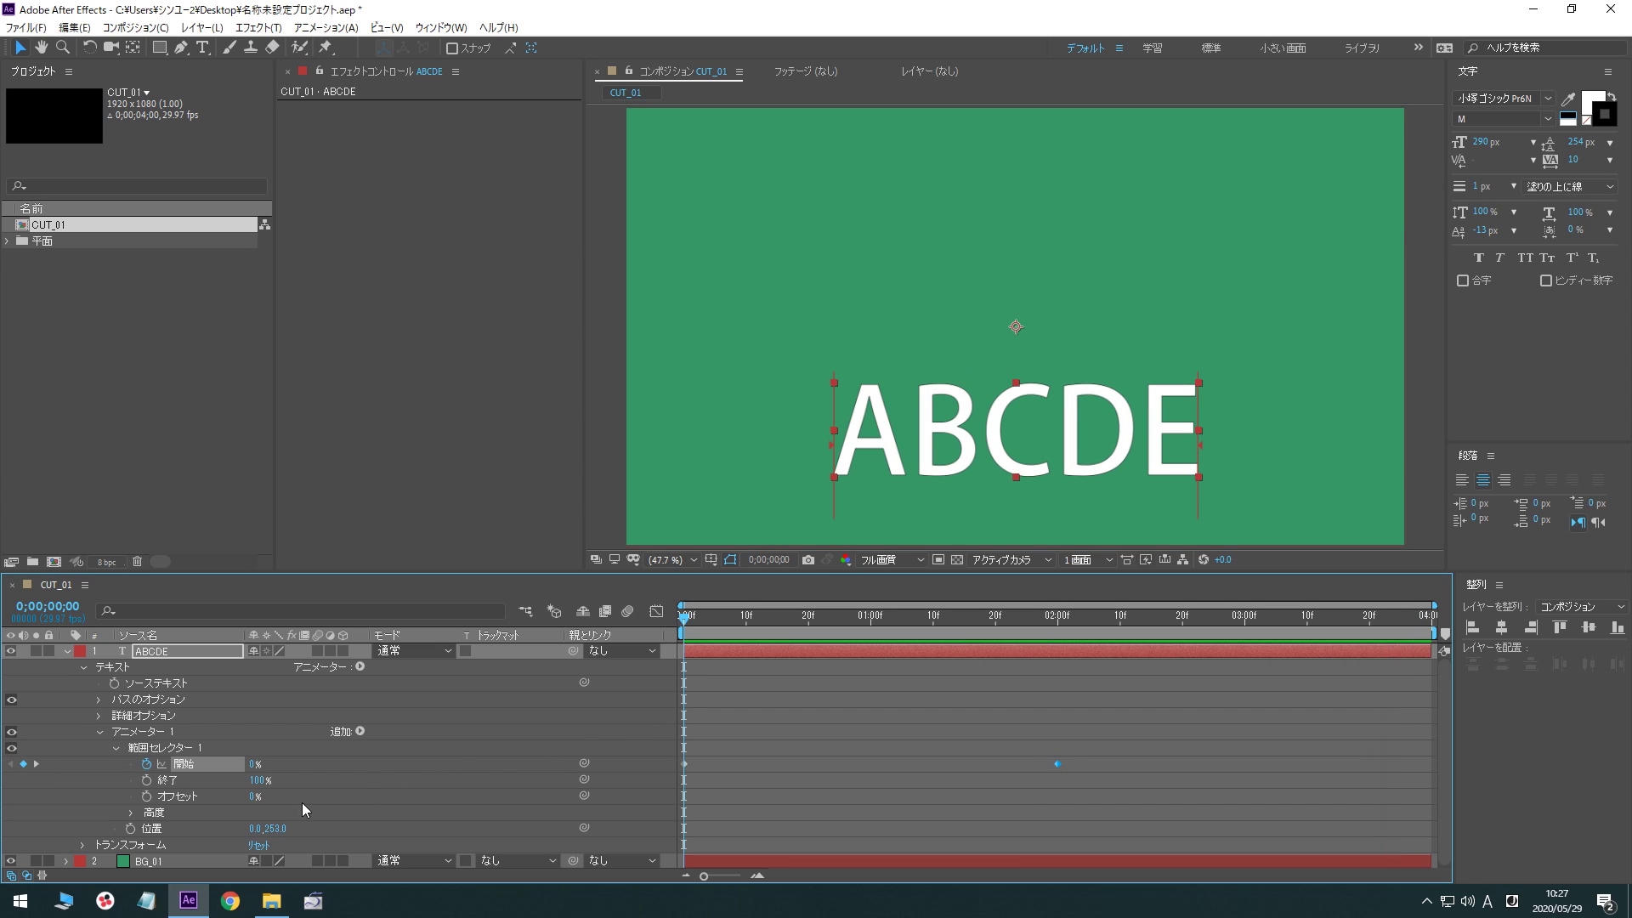
Try a range selector Offset of 70% and preview the text animation
{"action": "left_click", "coordinate": [186, 798]}
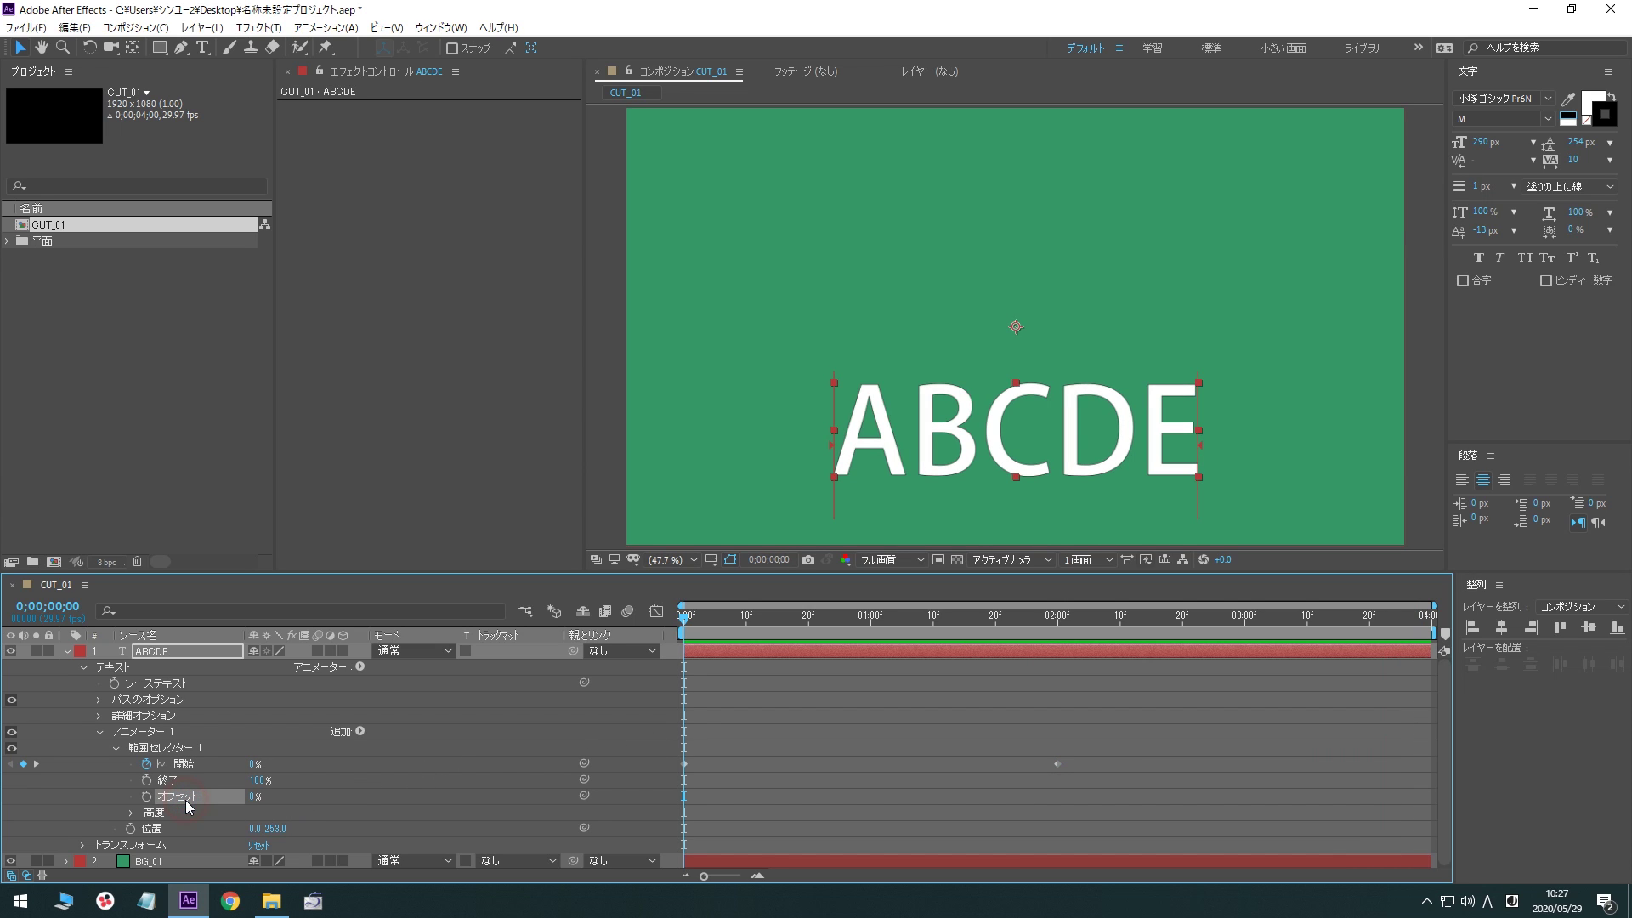
{"action": "left_click", "coordinate": [253, 799]}
{"action": "left_click_drag", "start_coordinate": [254, 798], "coordinate": [308, 795]}
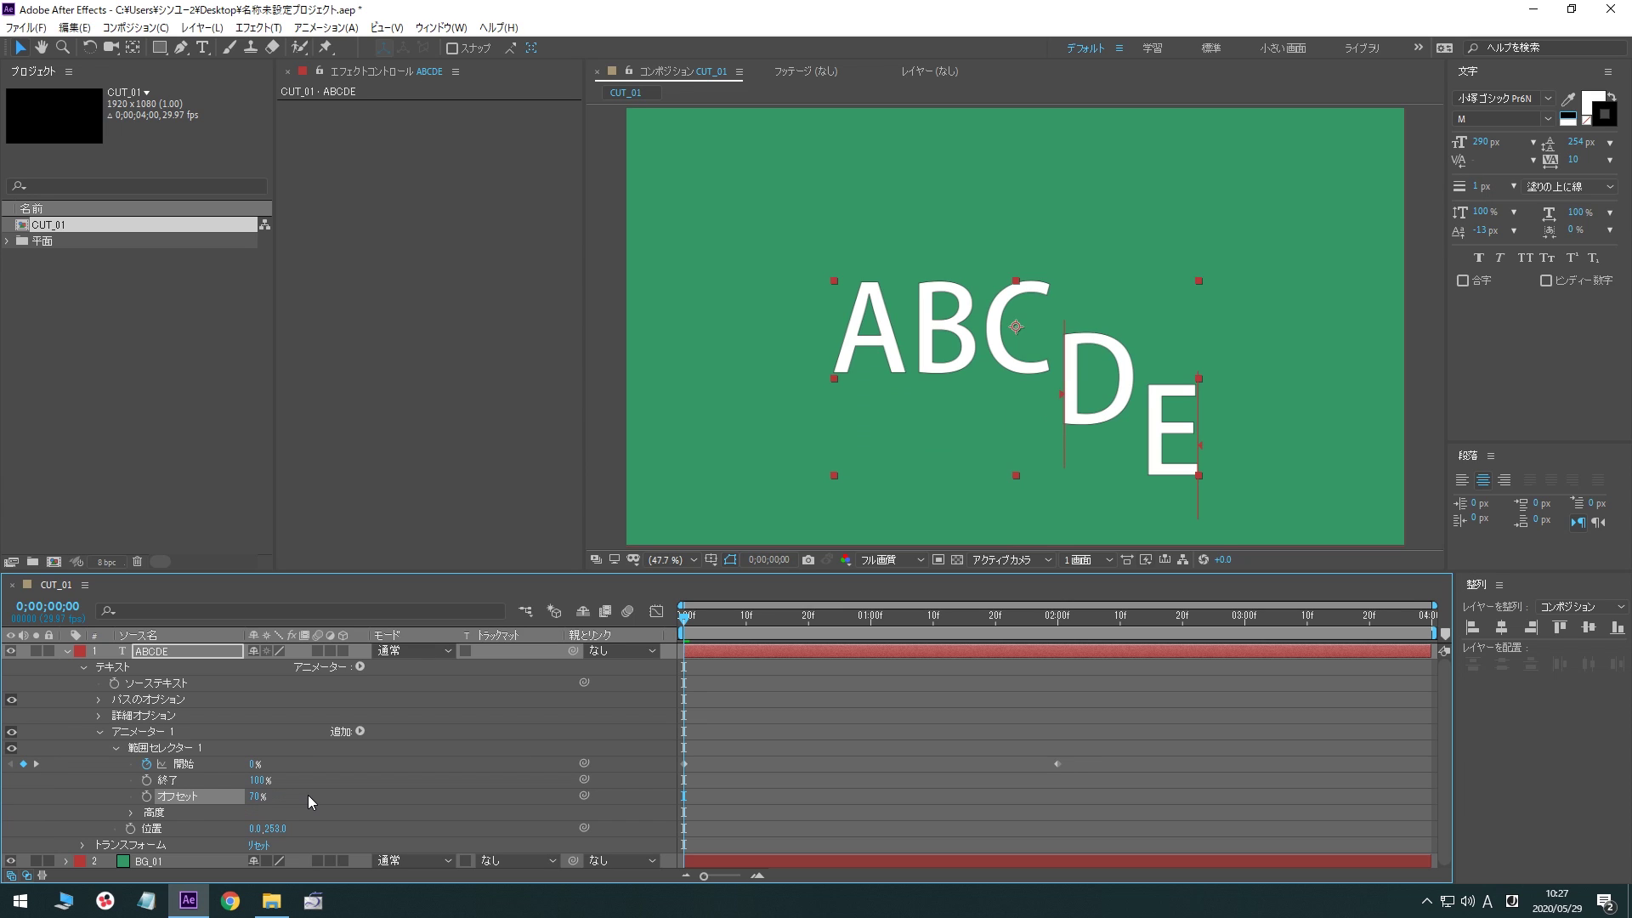
{"action": "key", "text": "space"}
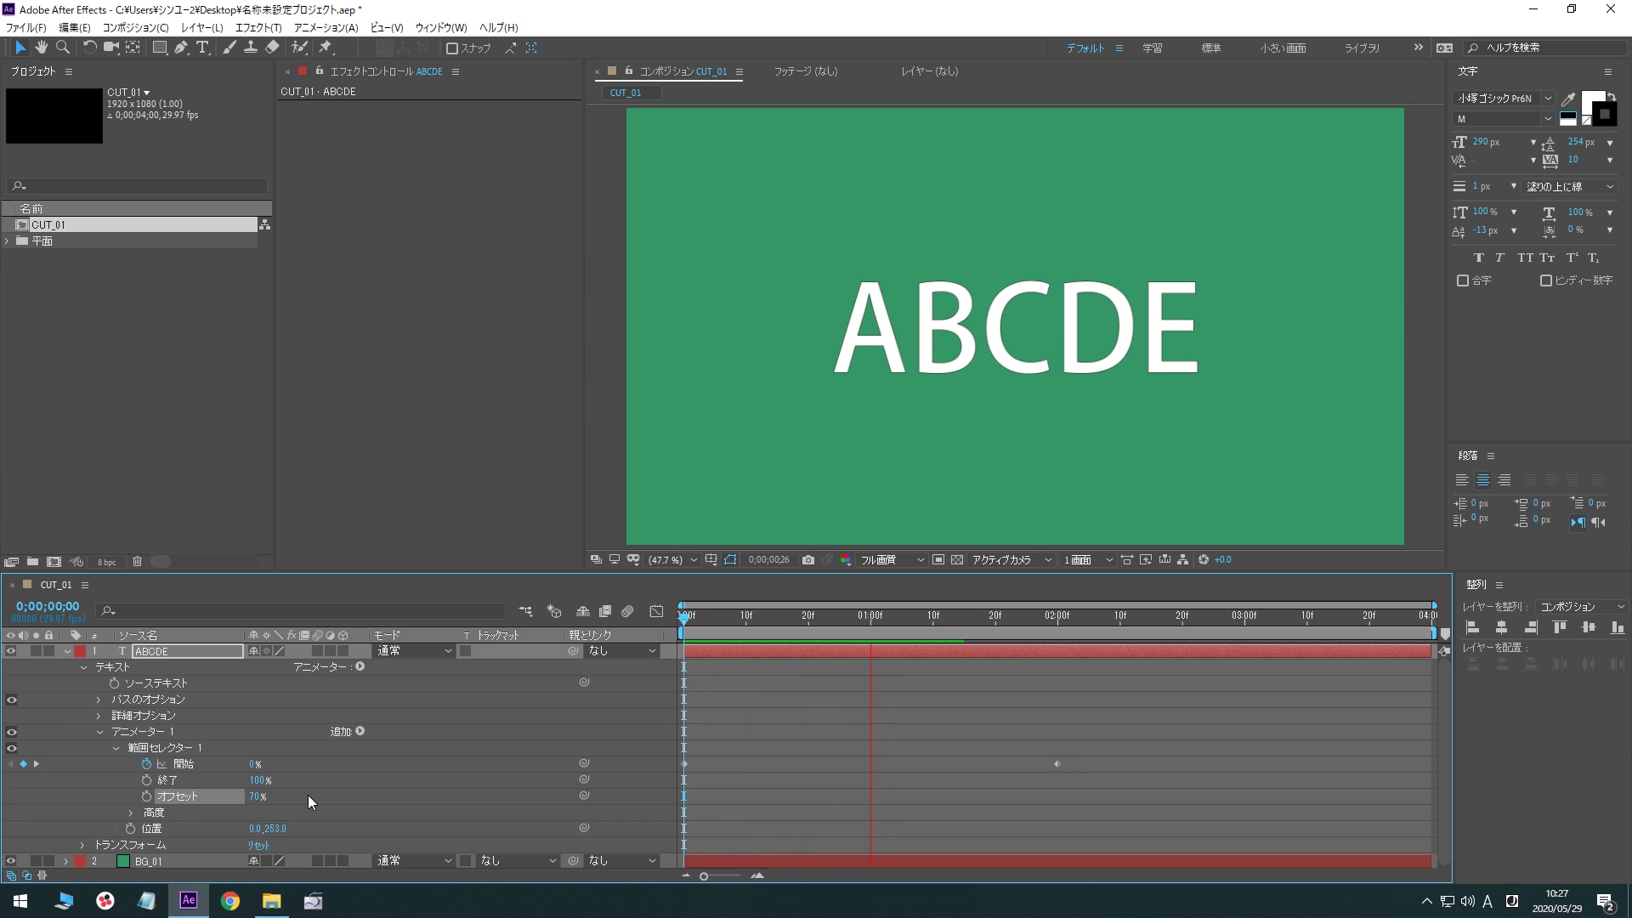
{"action": "key", "text": "space"}
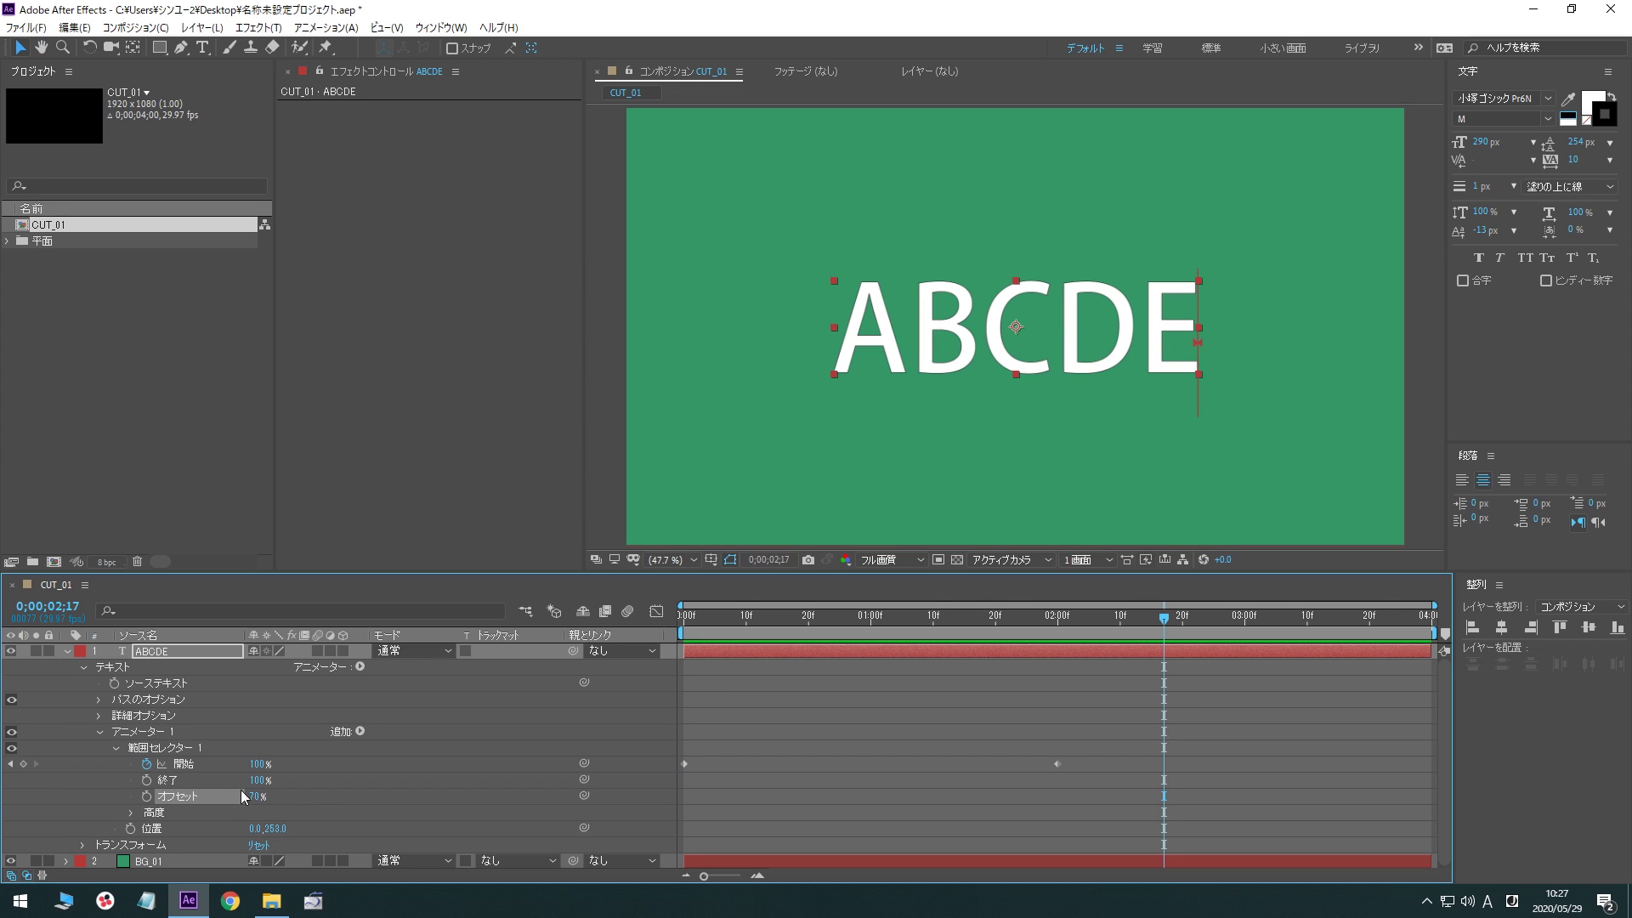
Try a range selector Offset of 22% and preview the text animation from the first frame
{"action": "left_click_drag", "start_coordinate": [244, 797], "coordinate": [229, 792]}
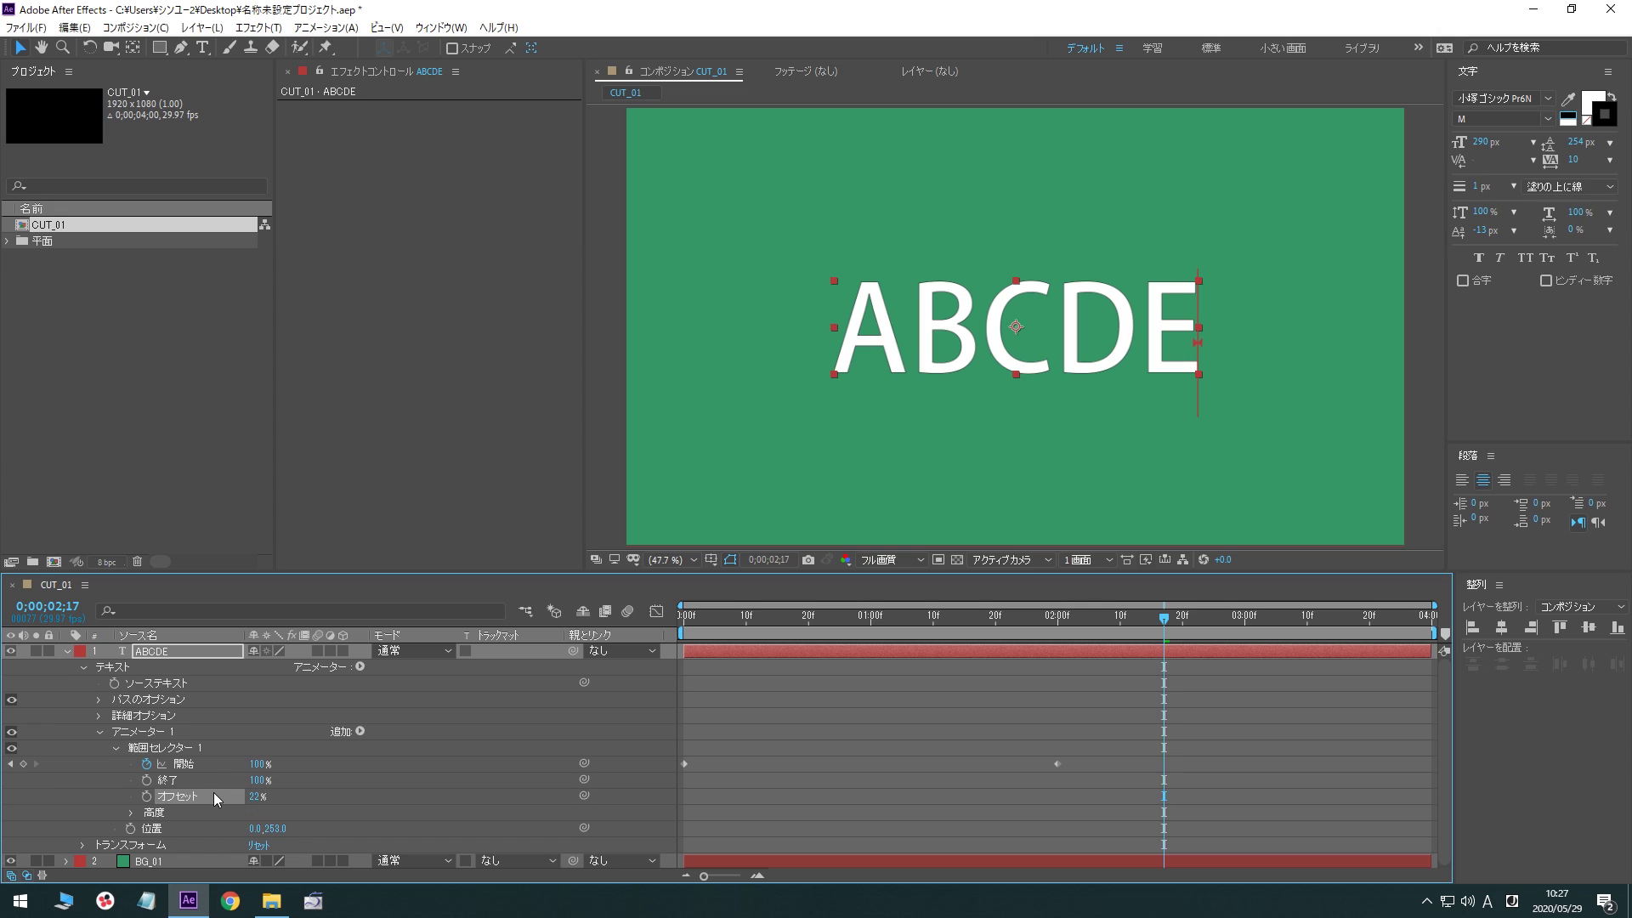
{"action": "key", "text": "Home"}
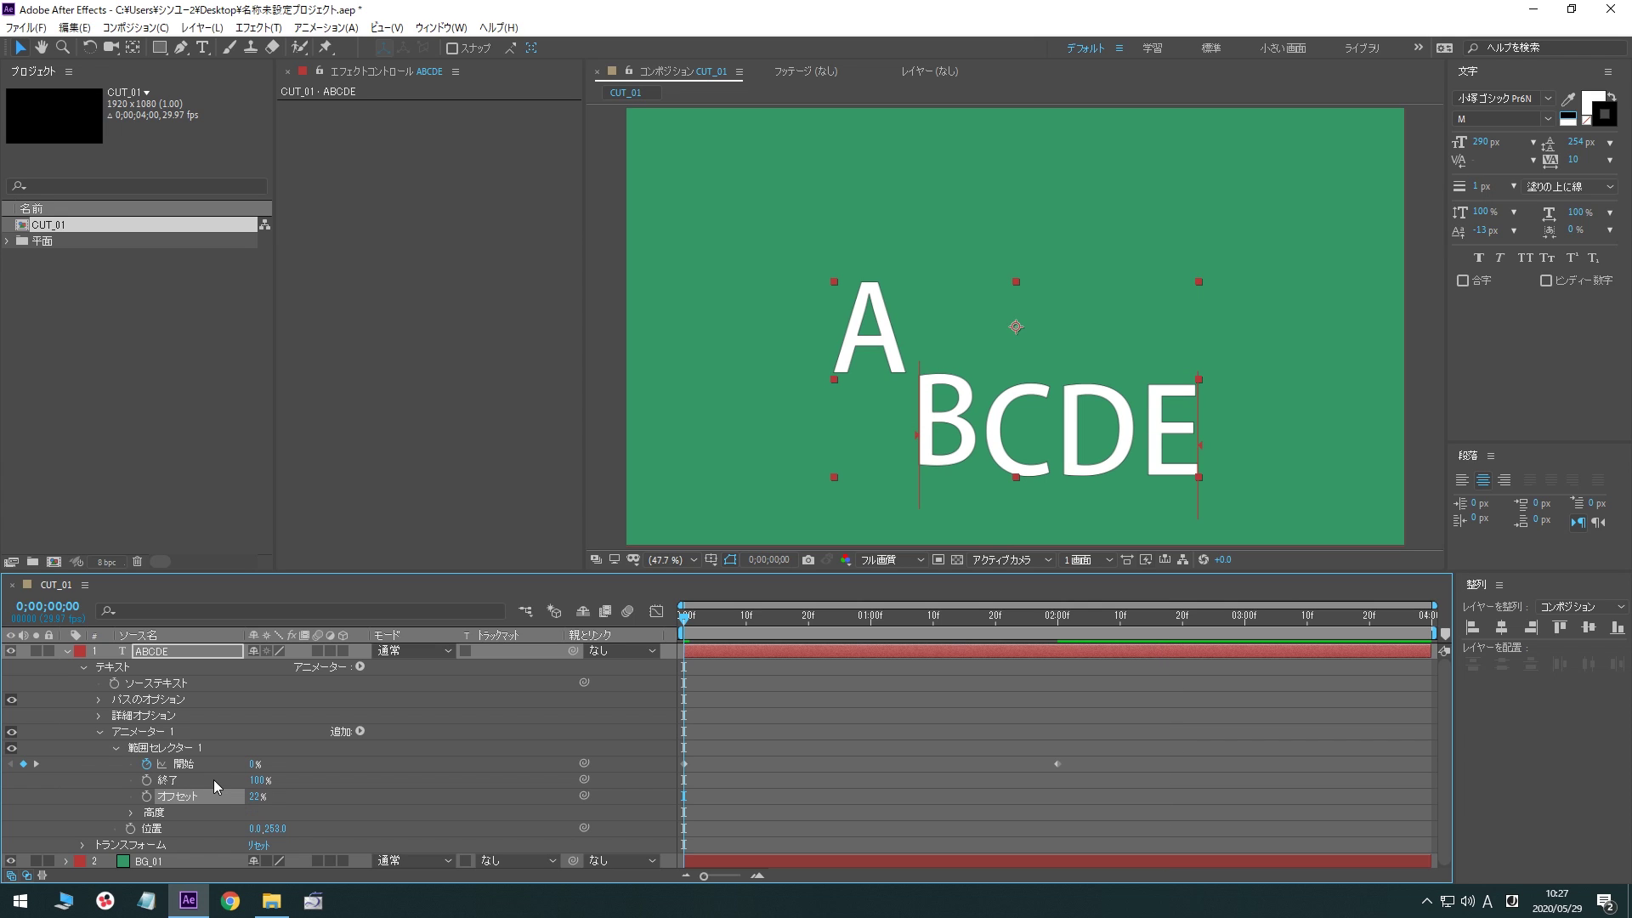
{"action": "key", "text": "space"}
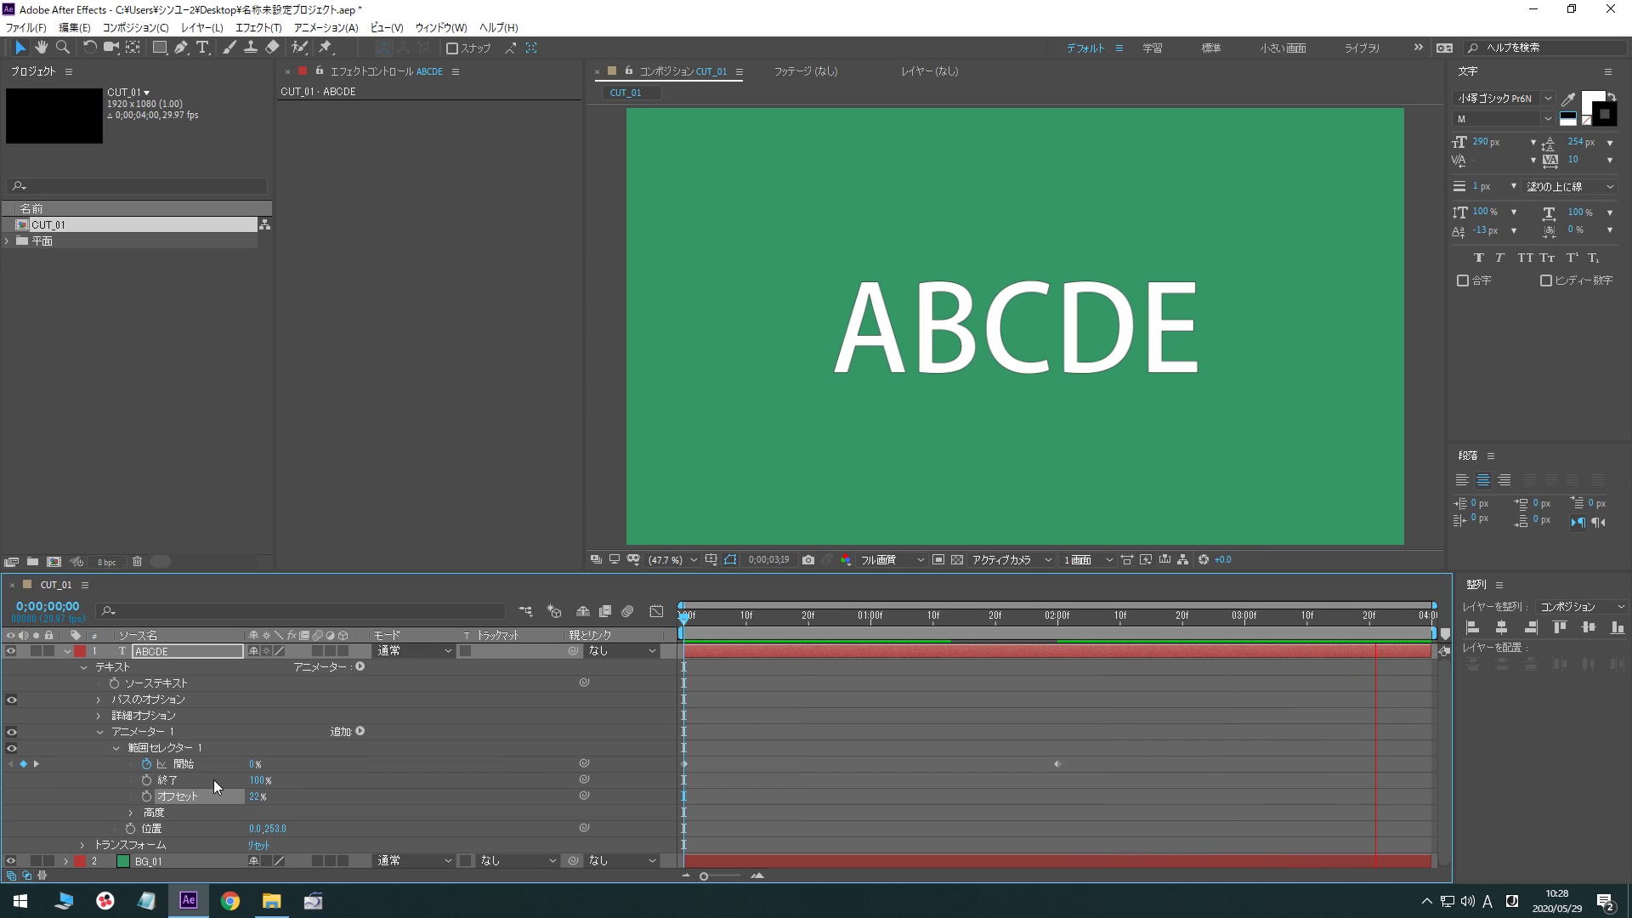
{"action": "key", "text": "space"}
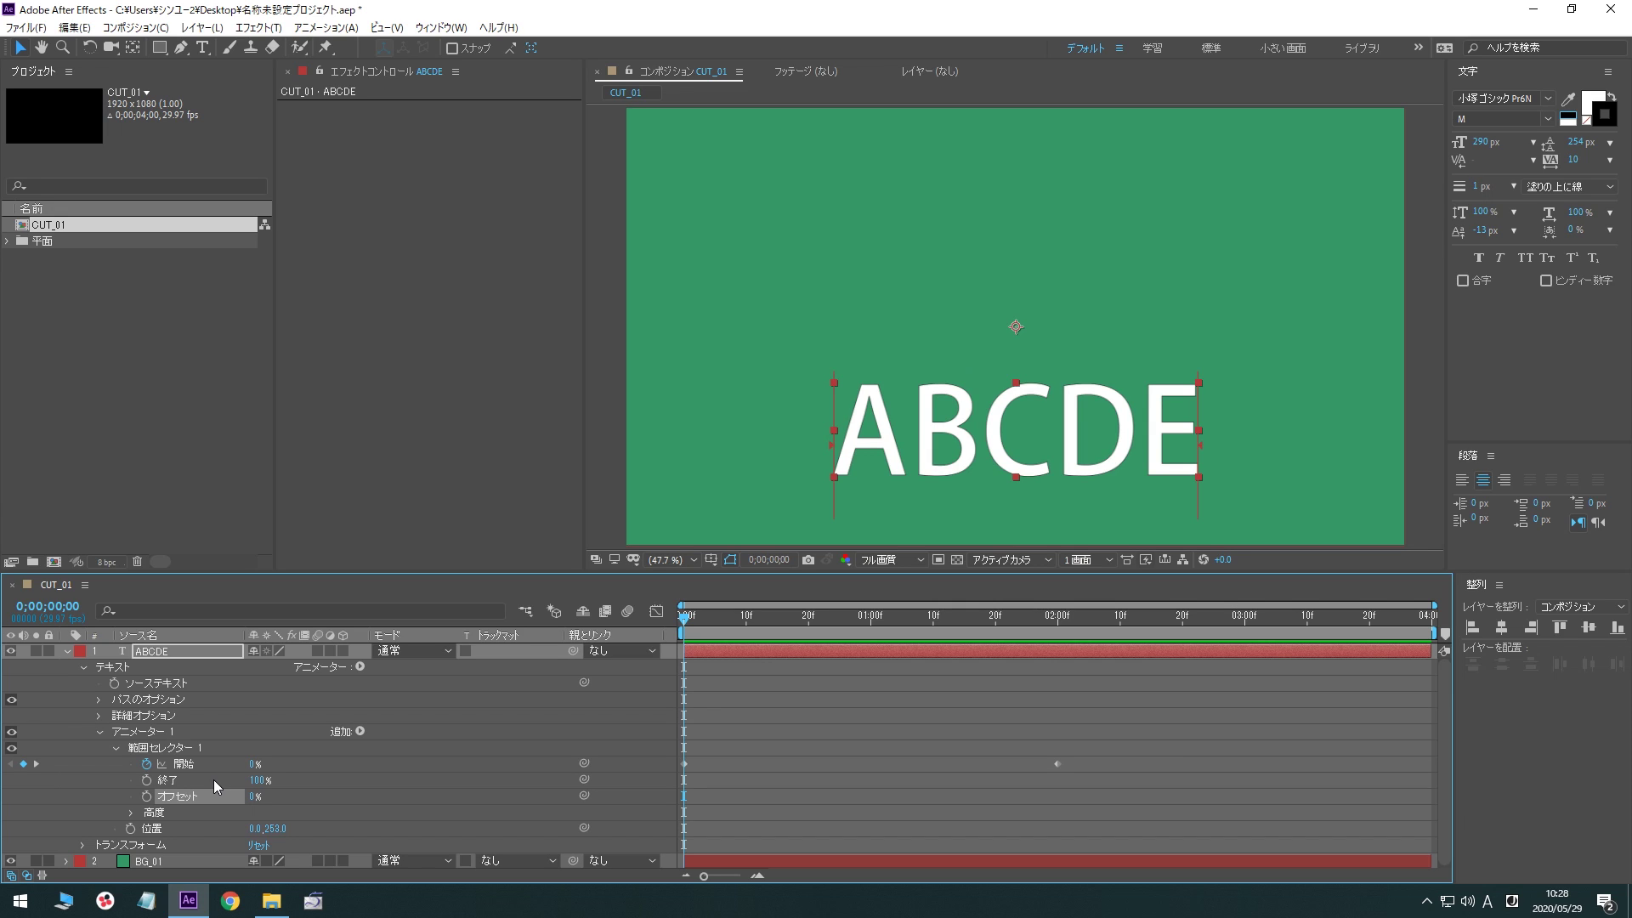
Replace the Position property of the ABCDE text animator with a Scale property
{"action": "left_click", "coordinate": [180, 823]}
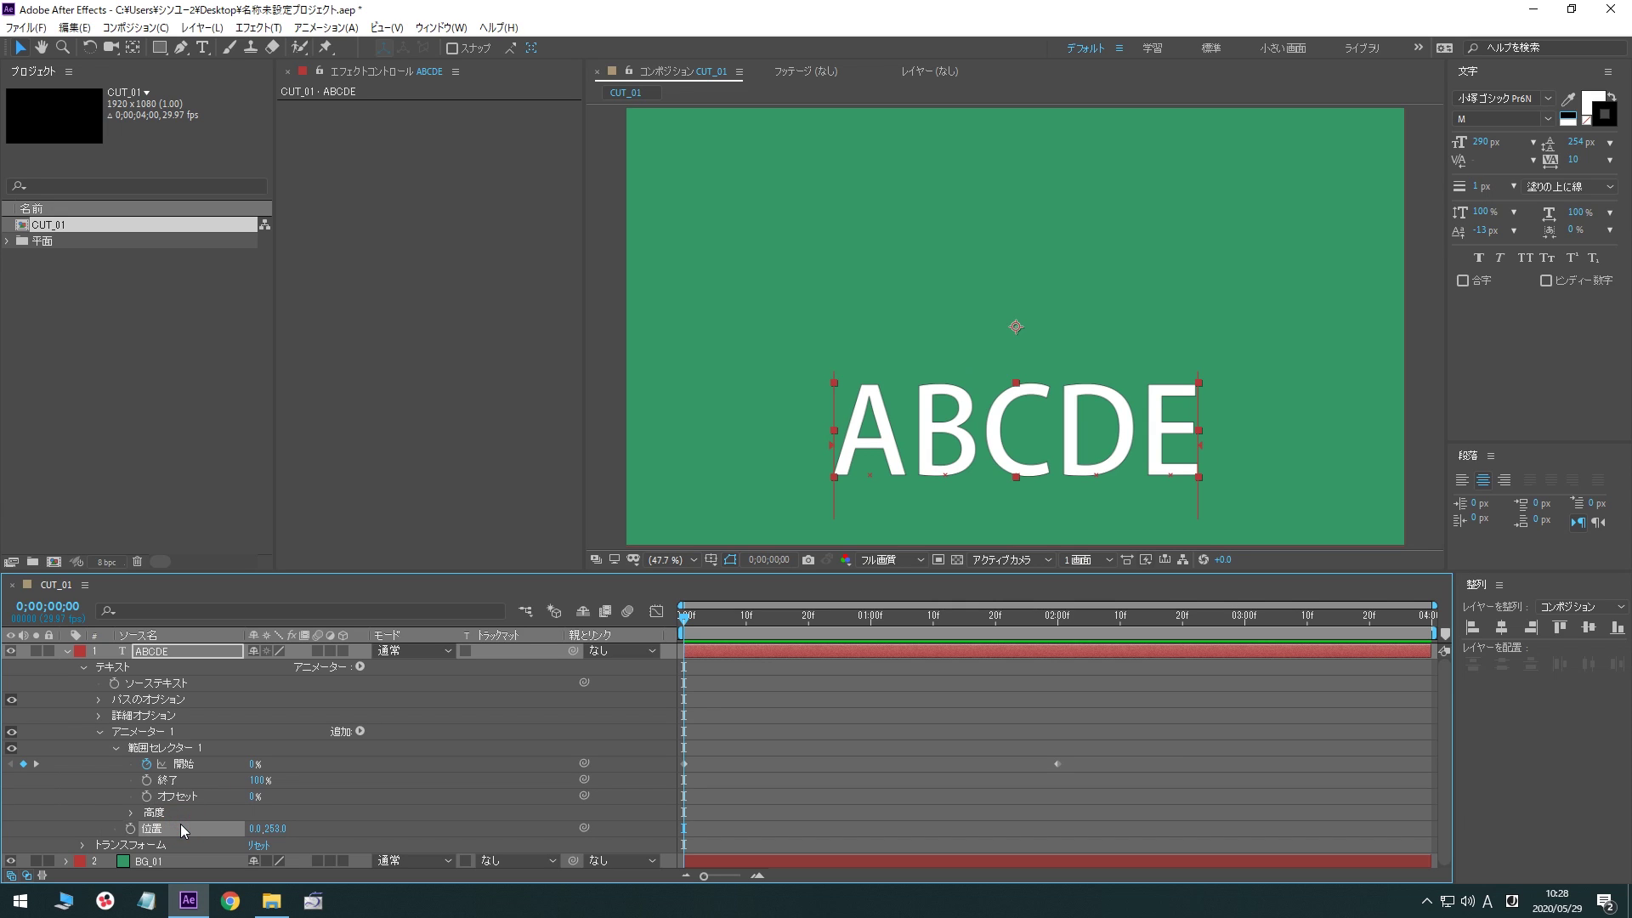
{"action": "key", "text": "Delete"}
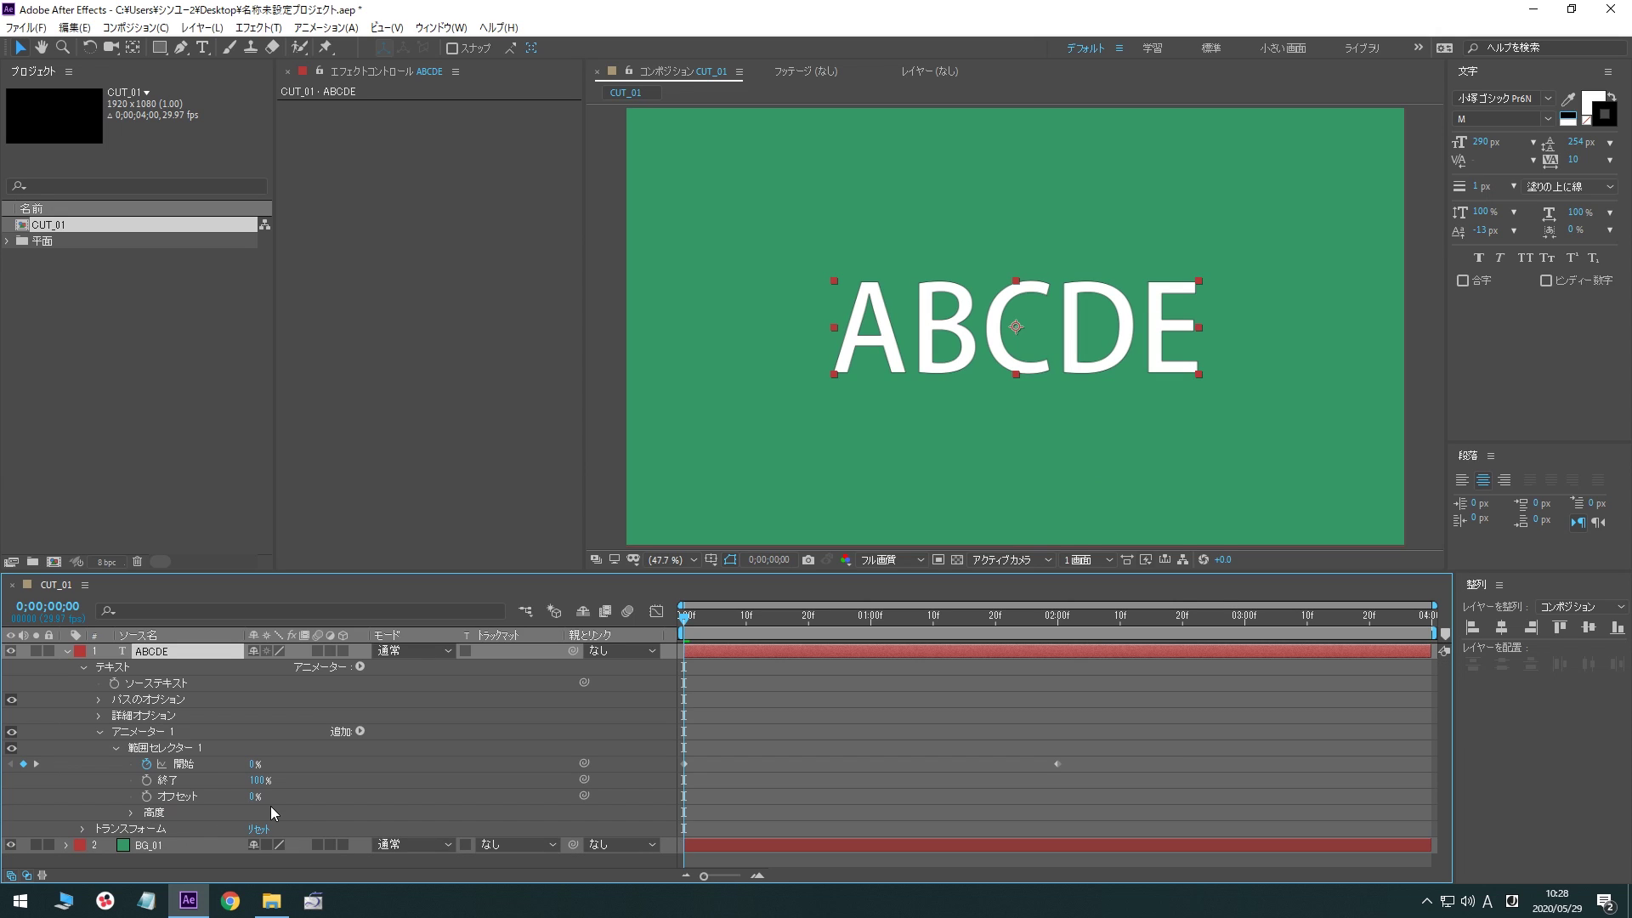
{"action": "left_click", "coordinate": [359, 731]}
{"action": "mouse_move", "coordinate": [401, 746]}
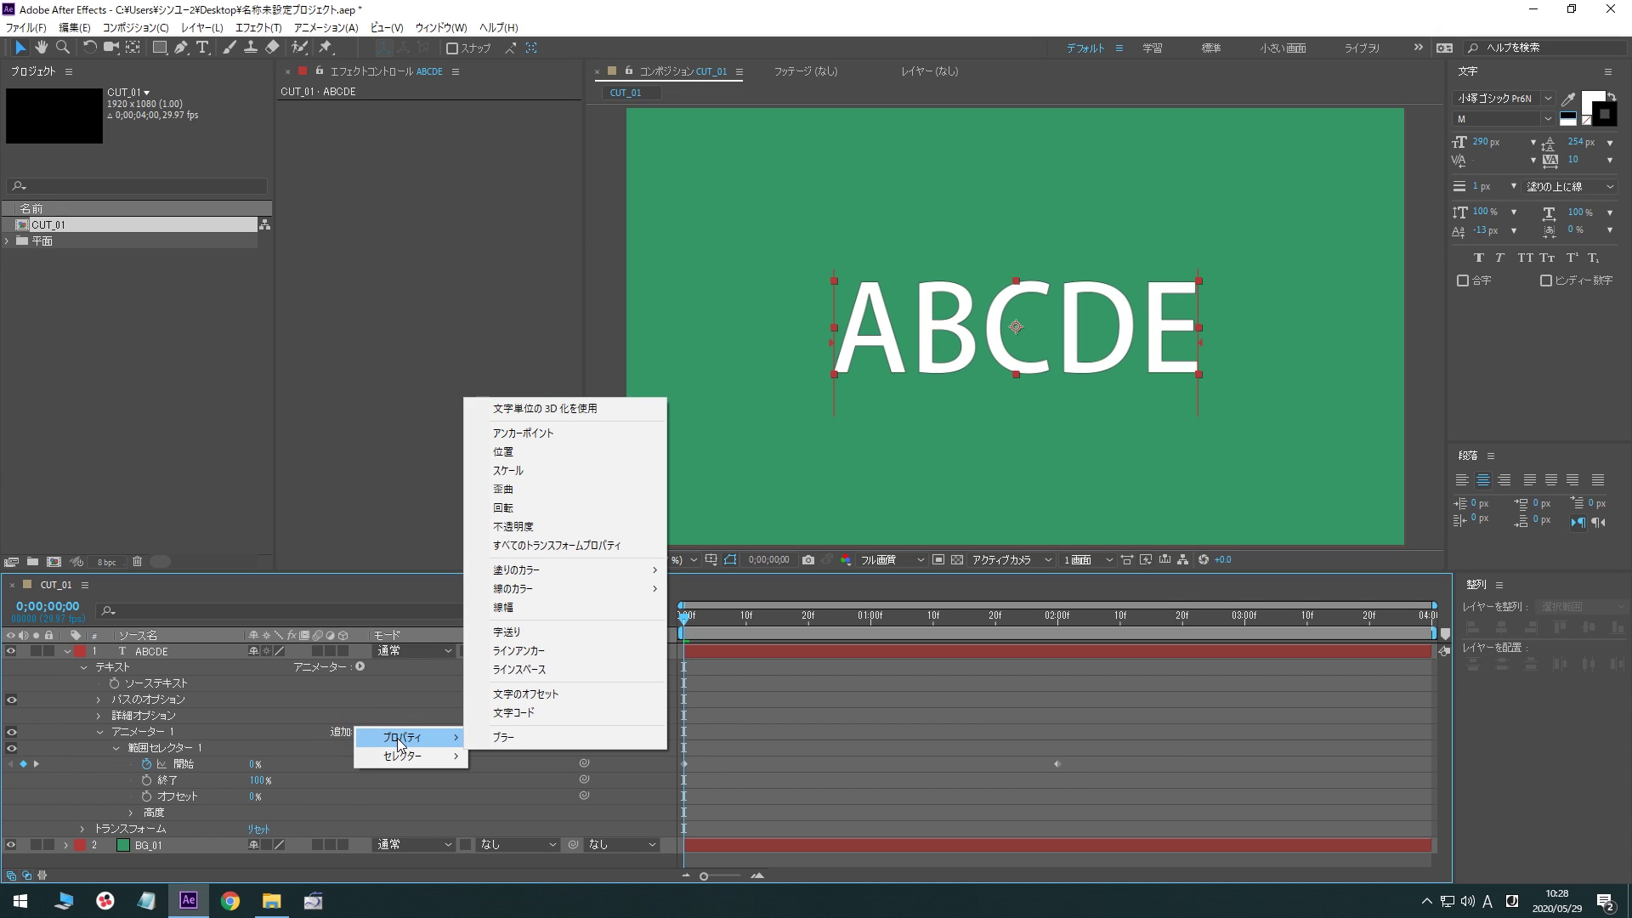
{"action": "left_click", "coordinate": [553, 468]}
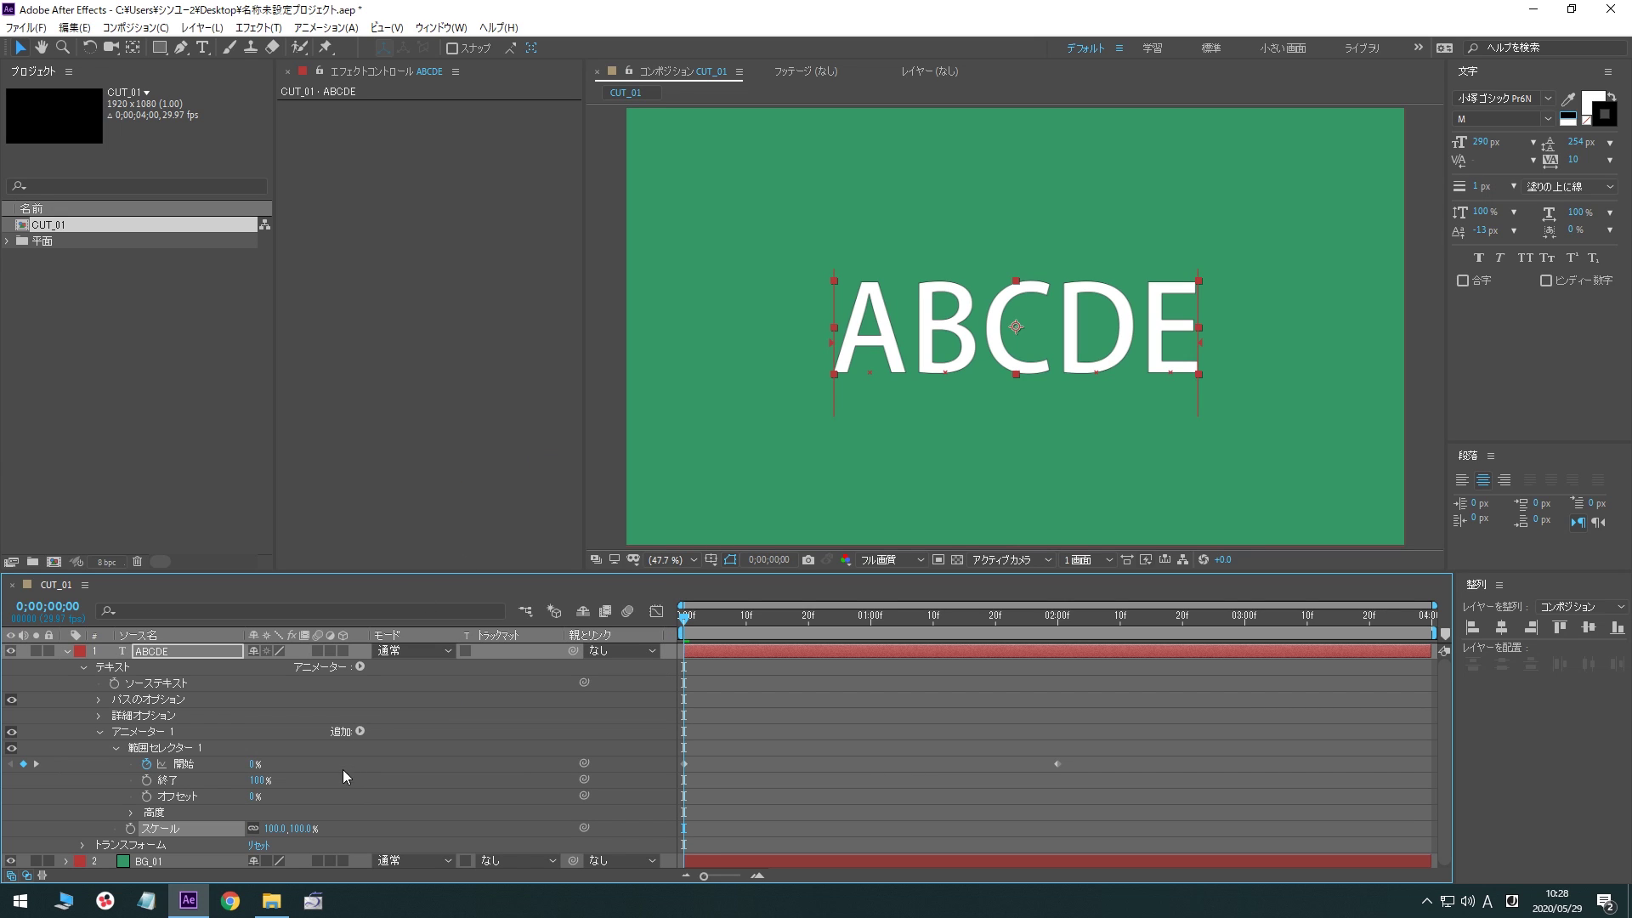
Try an animator Scale of 17% and preview the text animation, finishing back on the first frame
{"action": "left_click_drag", "start_coordinate": [274, 828], "coordinate": [208, 833]}
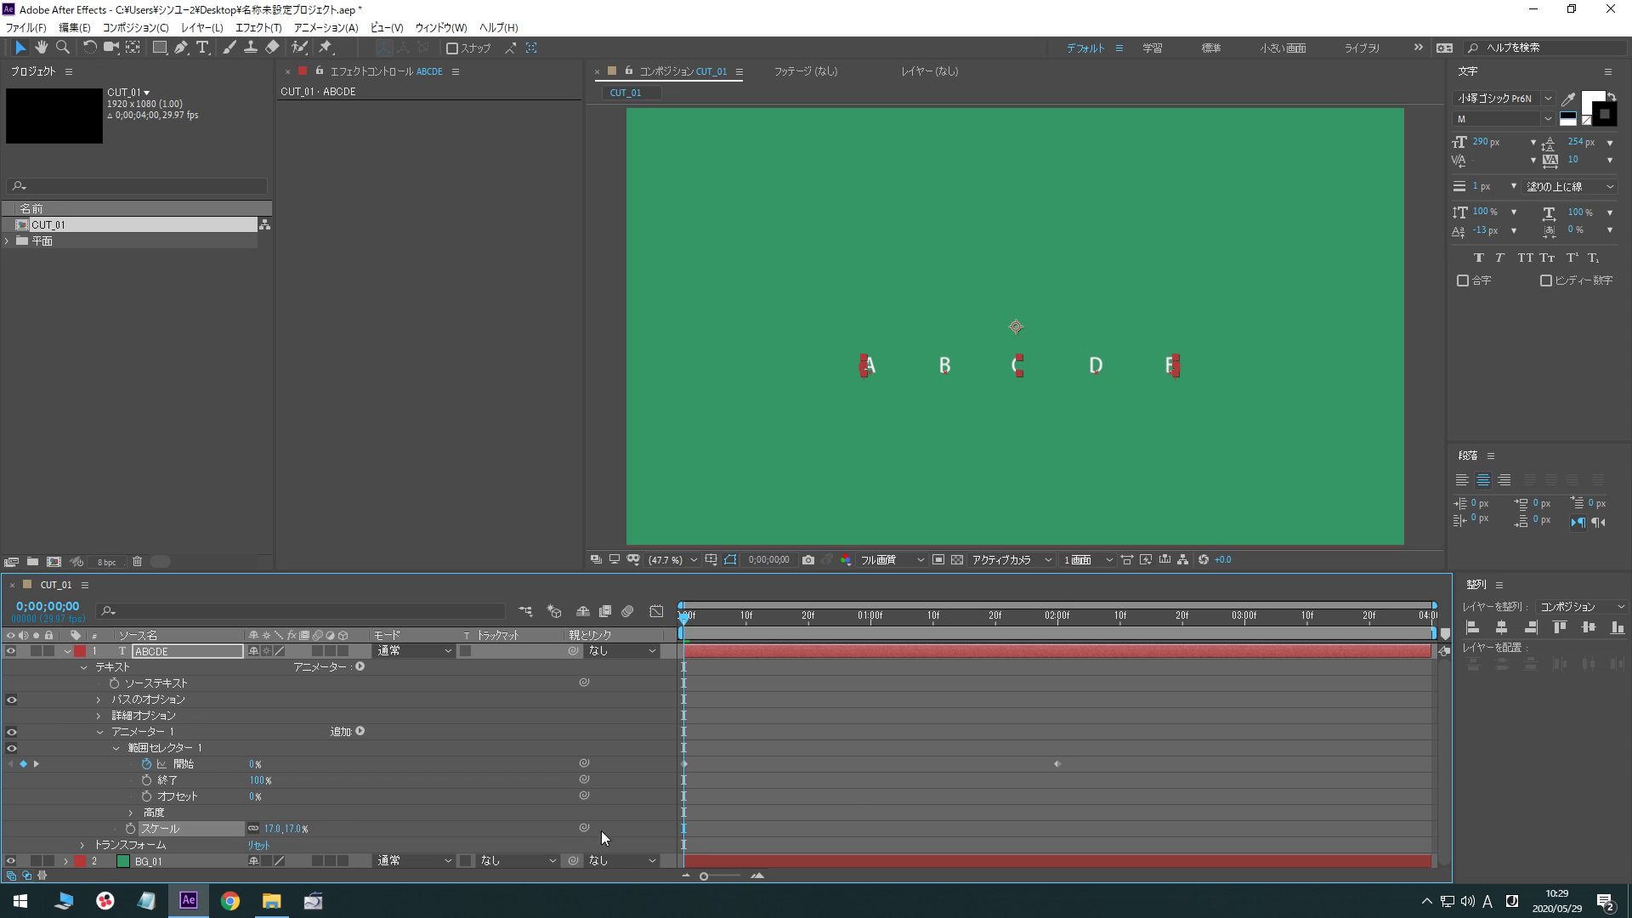
{"action": "key", "text": "space"}
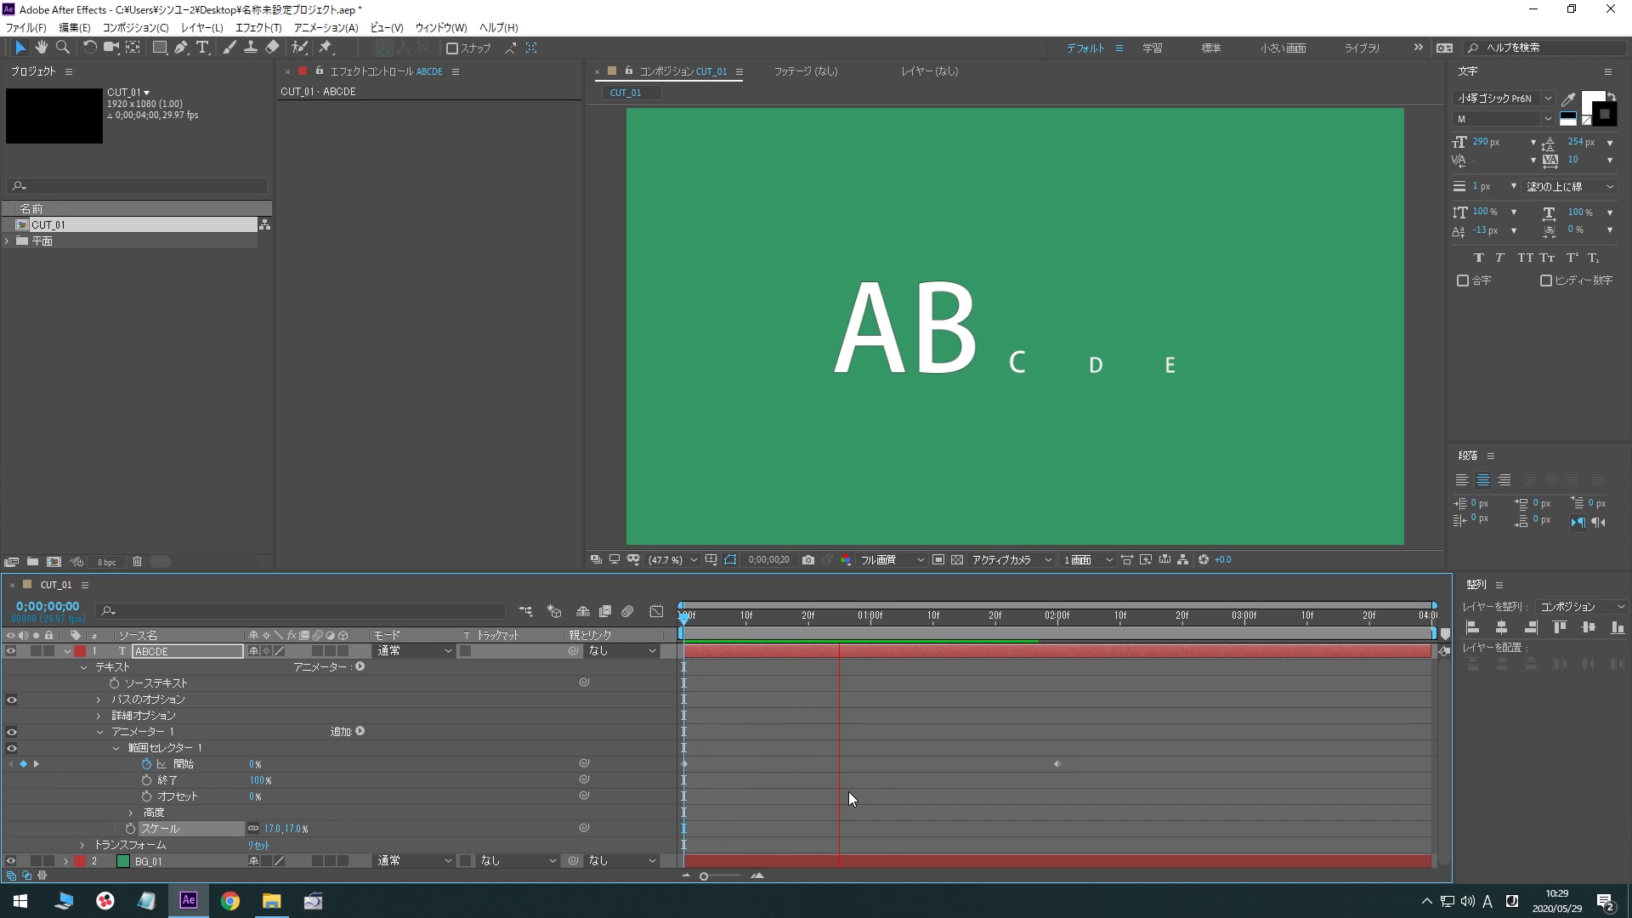
{"action": "key", "text": "space"}
{"action": "key", "text": "Home"}
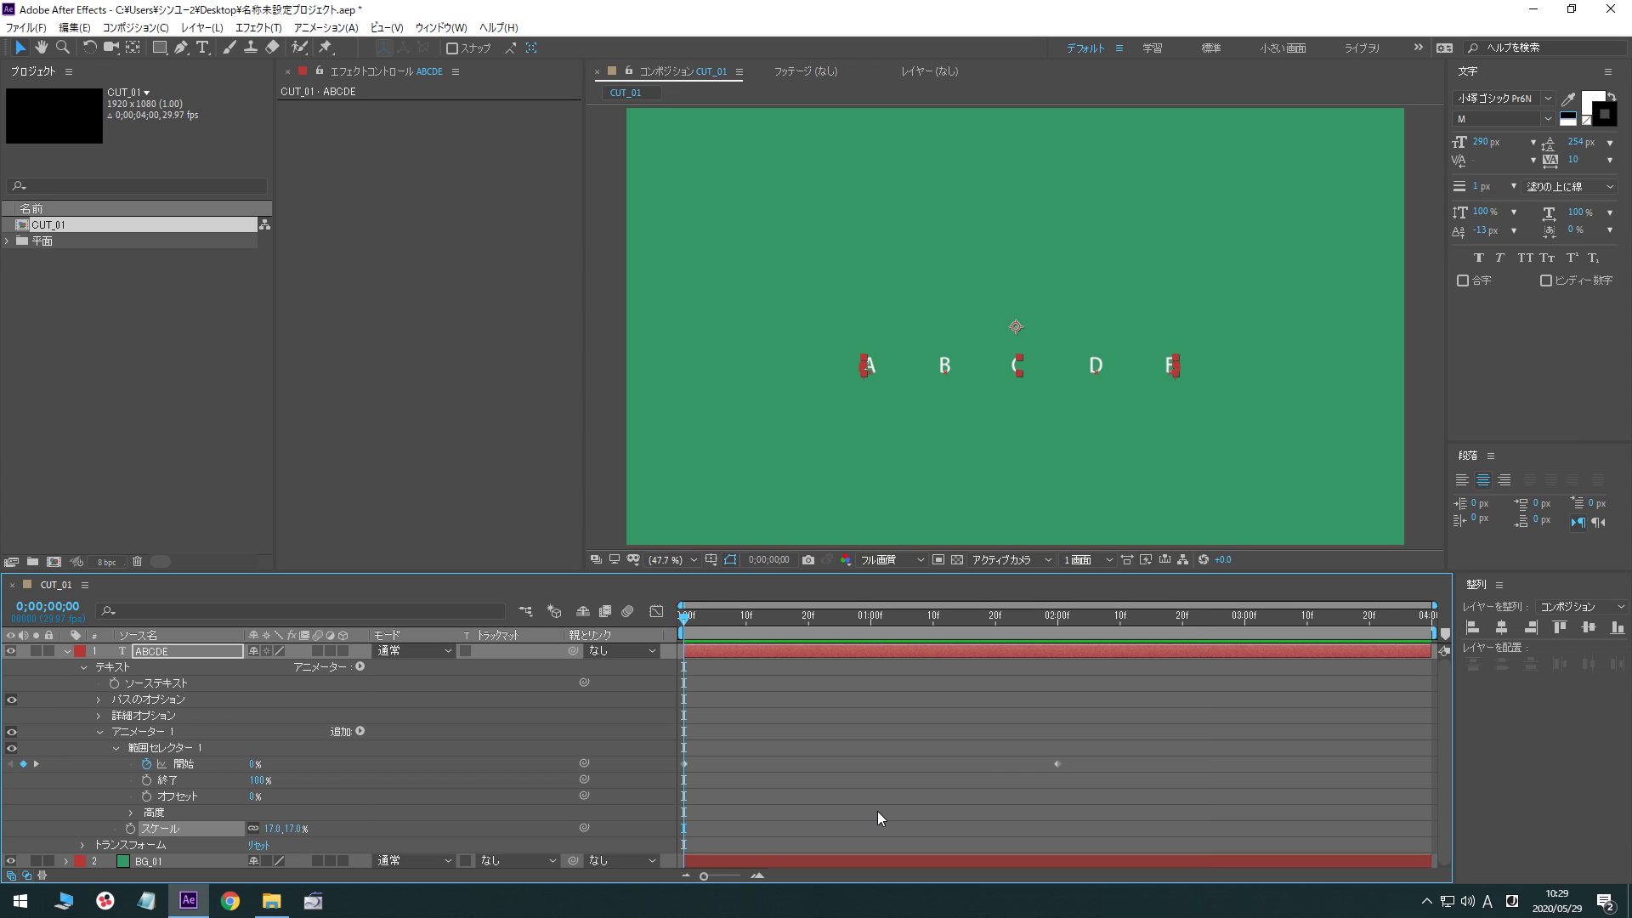
Try an animator Scale of 176% and preview the enlarged letters
{"action": "left_click_drag", "start_coordinate": [272, 828], "coordinate": [472, 798]}
{"action": "key", "text": "space"}
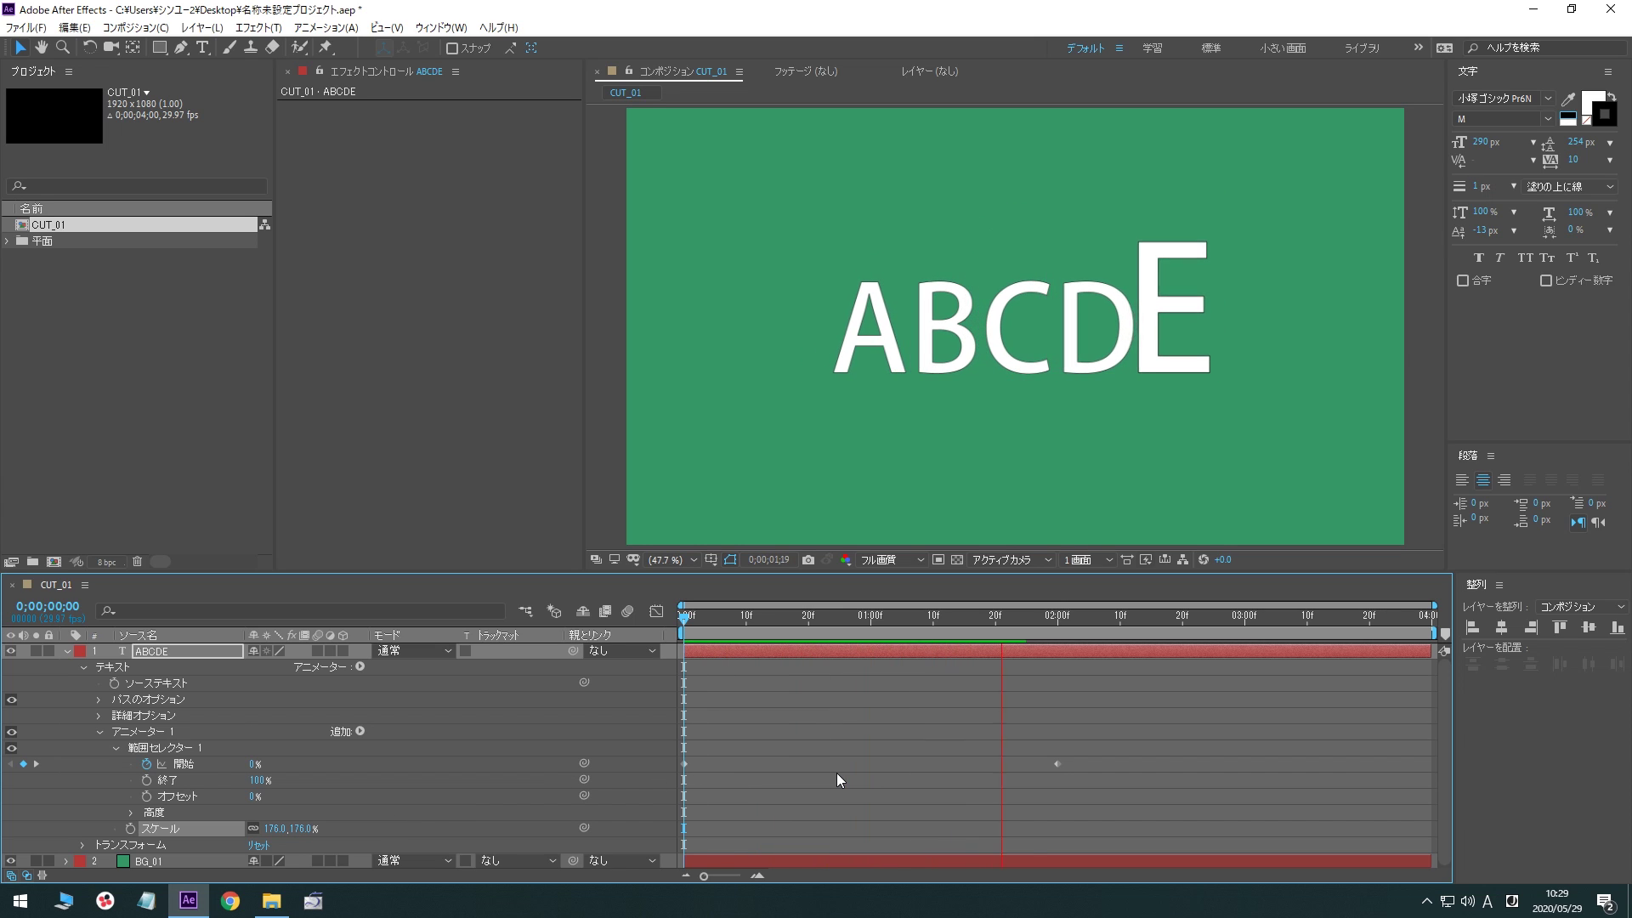
{"action": "key", "text": "space"}
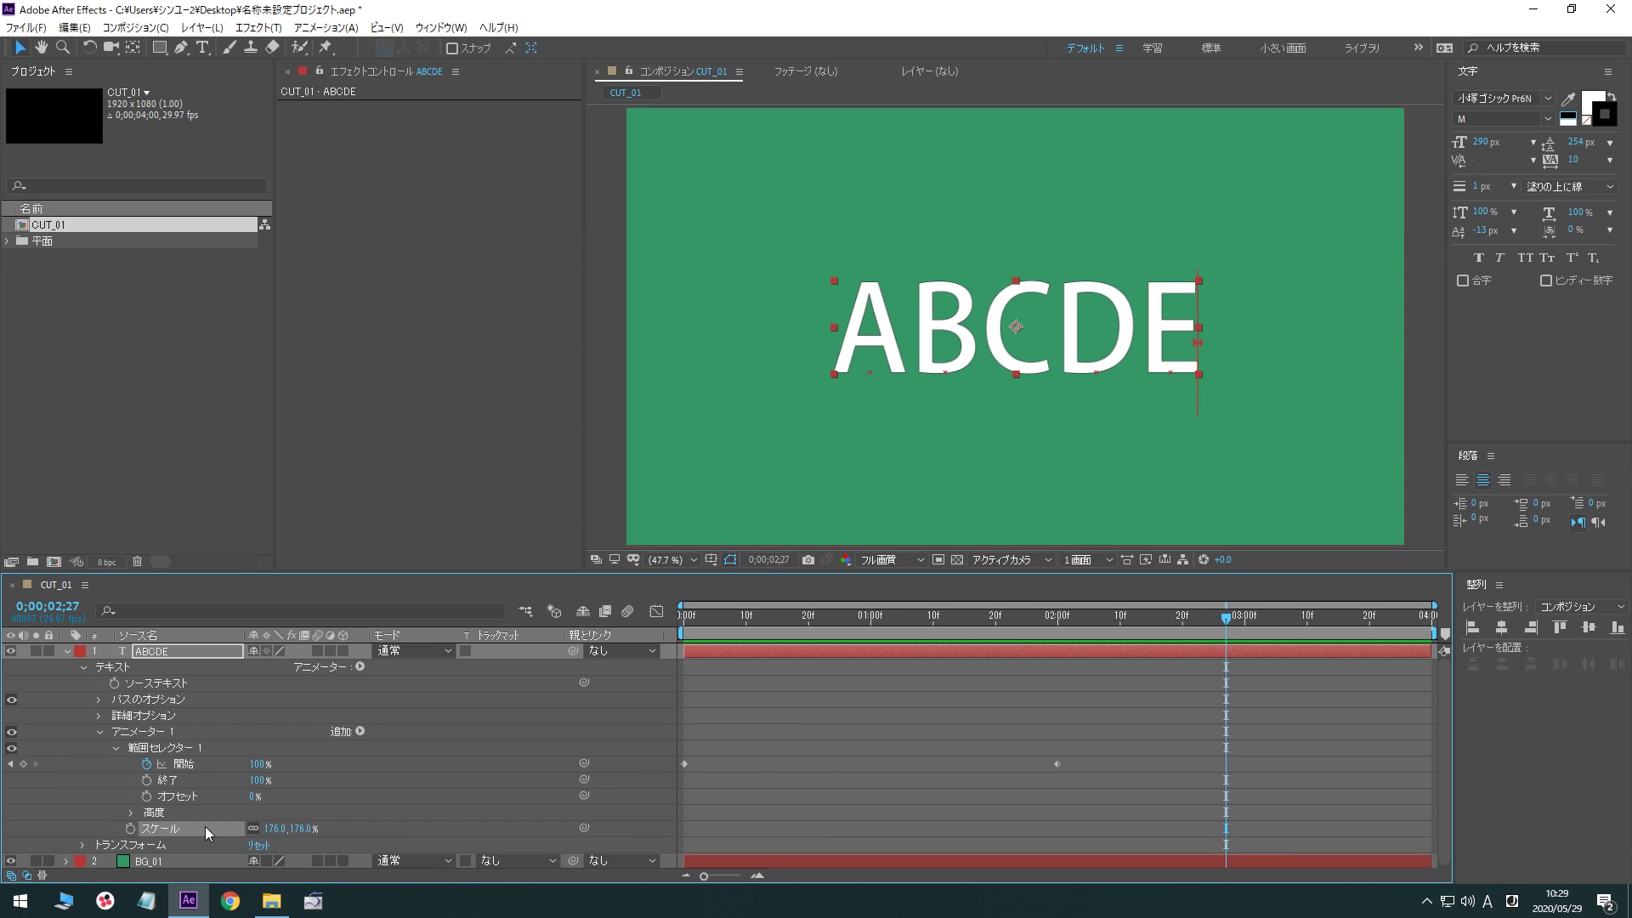
Delete the Scale property from the text animator and add Skew in its place
{"action": "key", "text": "Delete"}
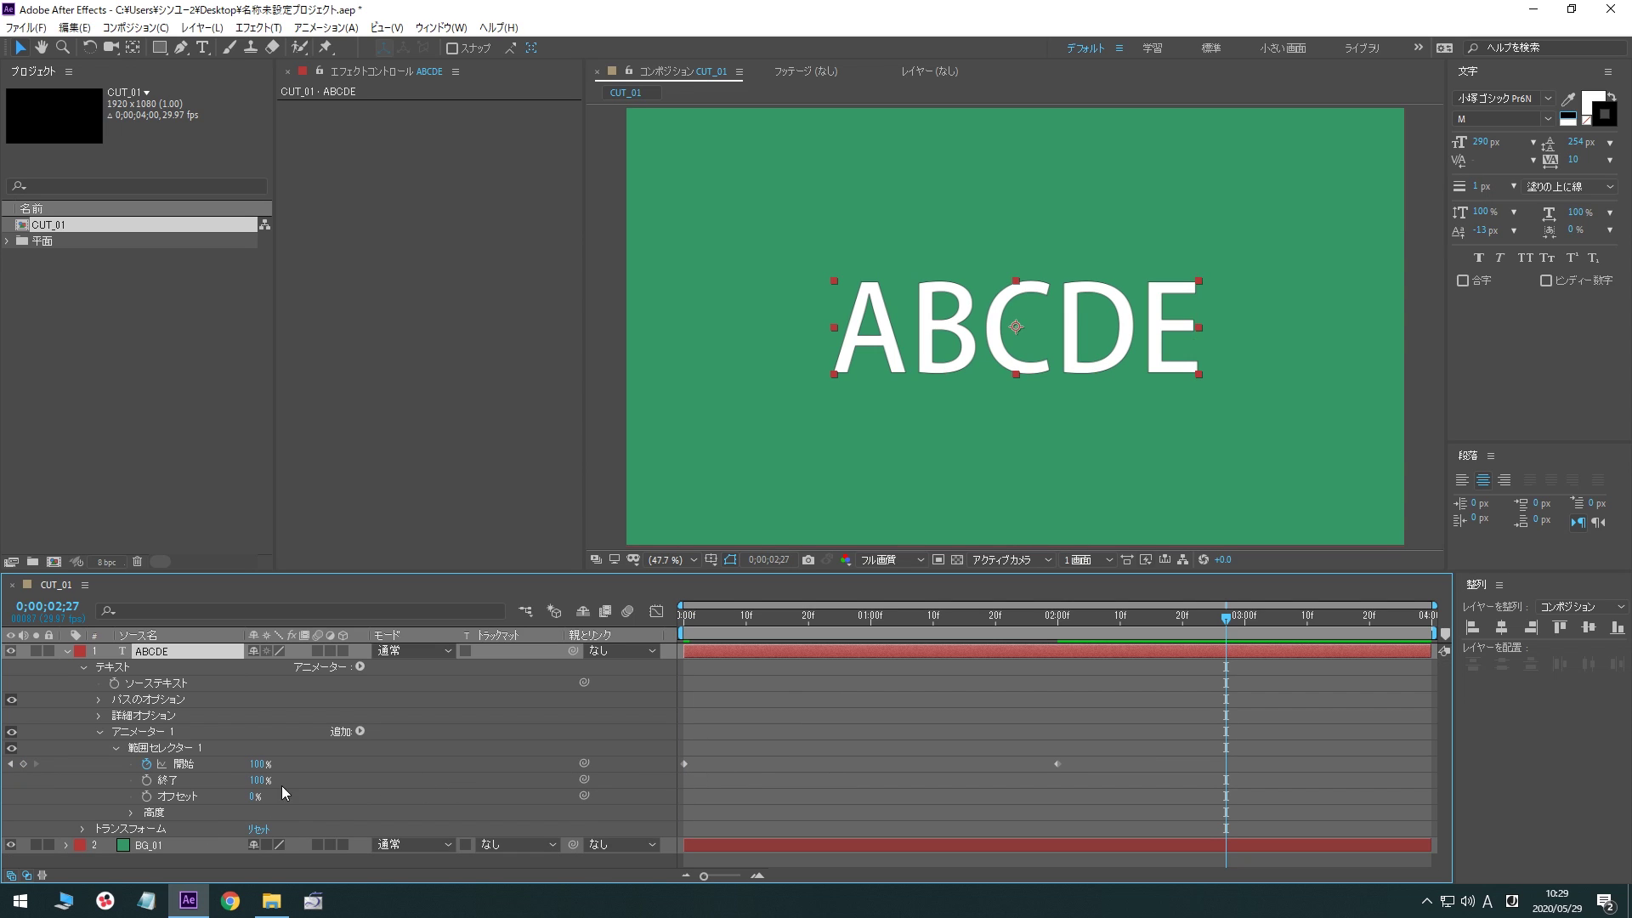
{"action": "left_click", "coordinate": [358, 729]}
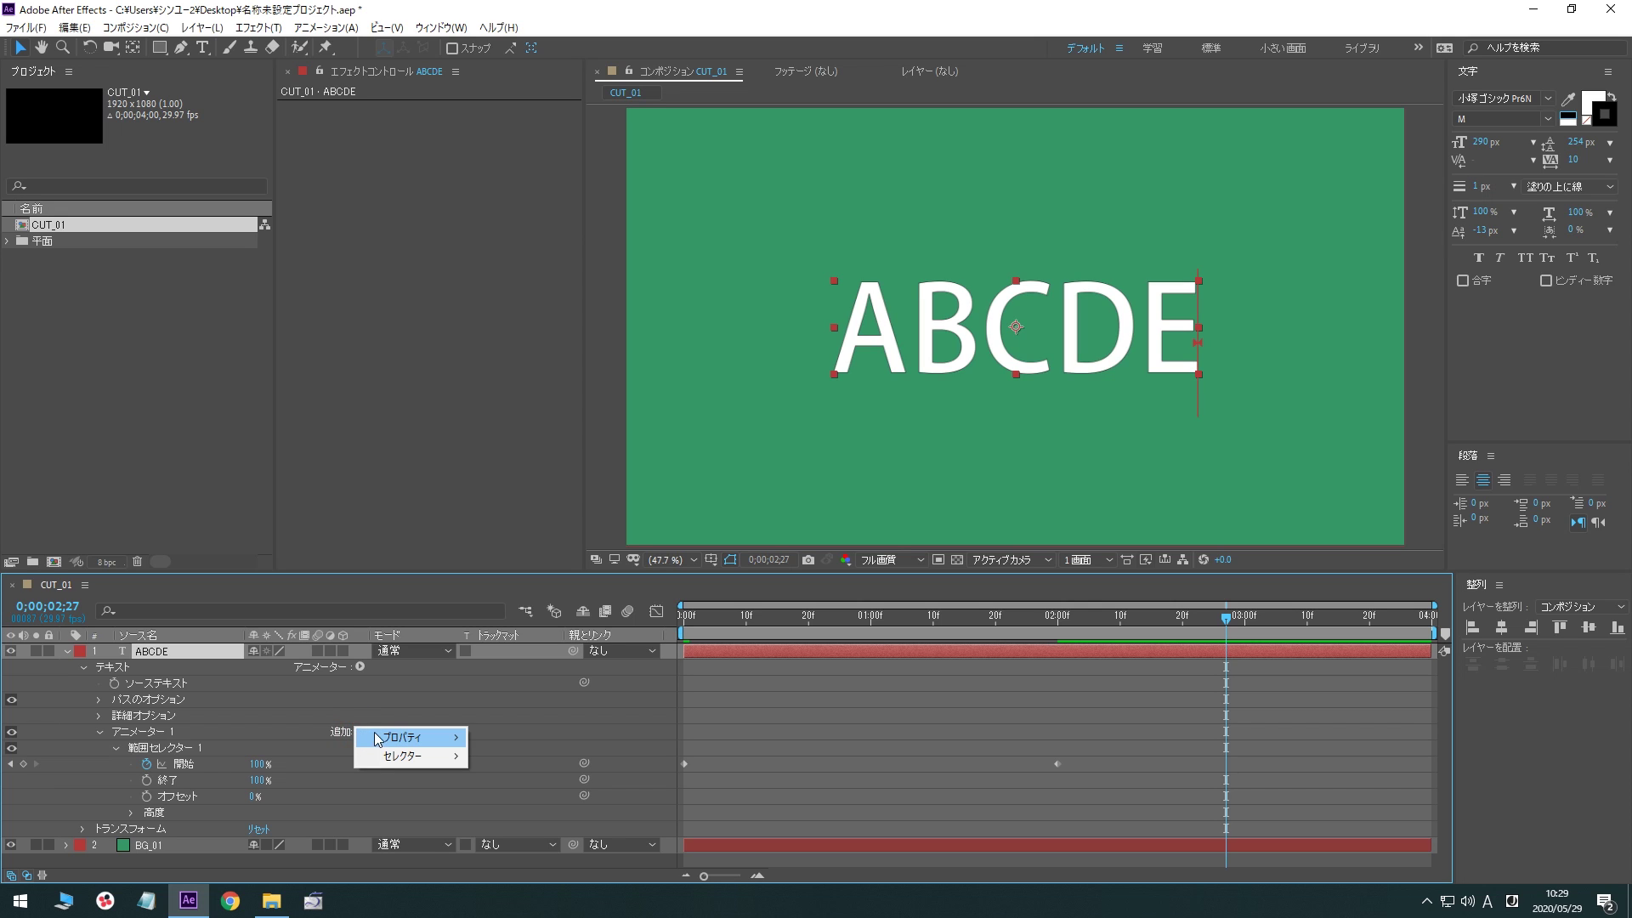
{"action": "mouse_move", "coordinate": [387, 738]}
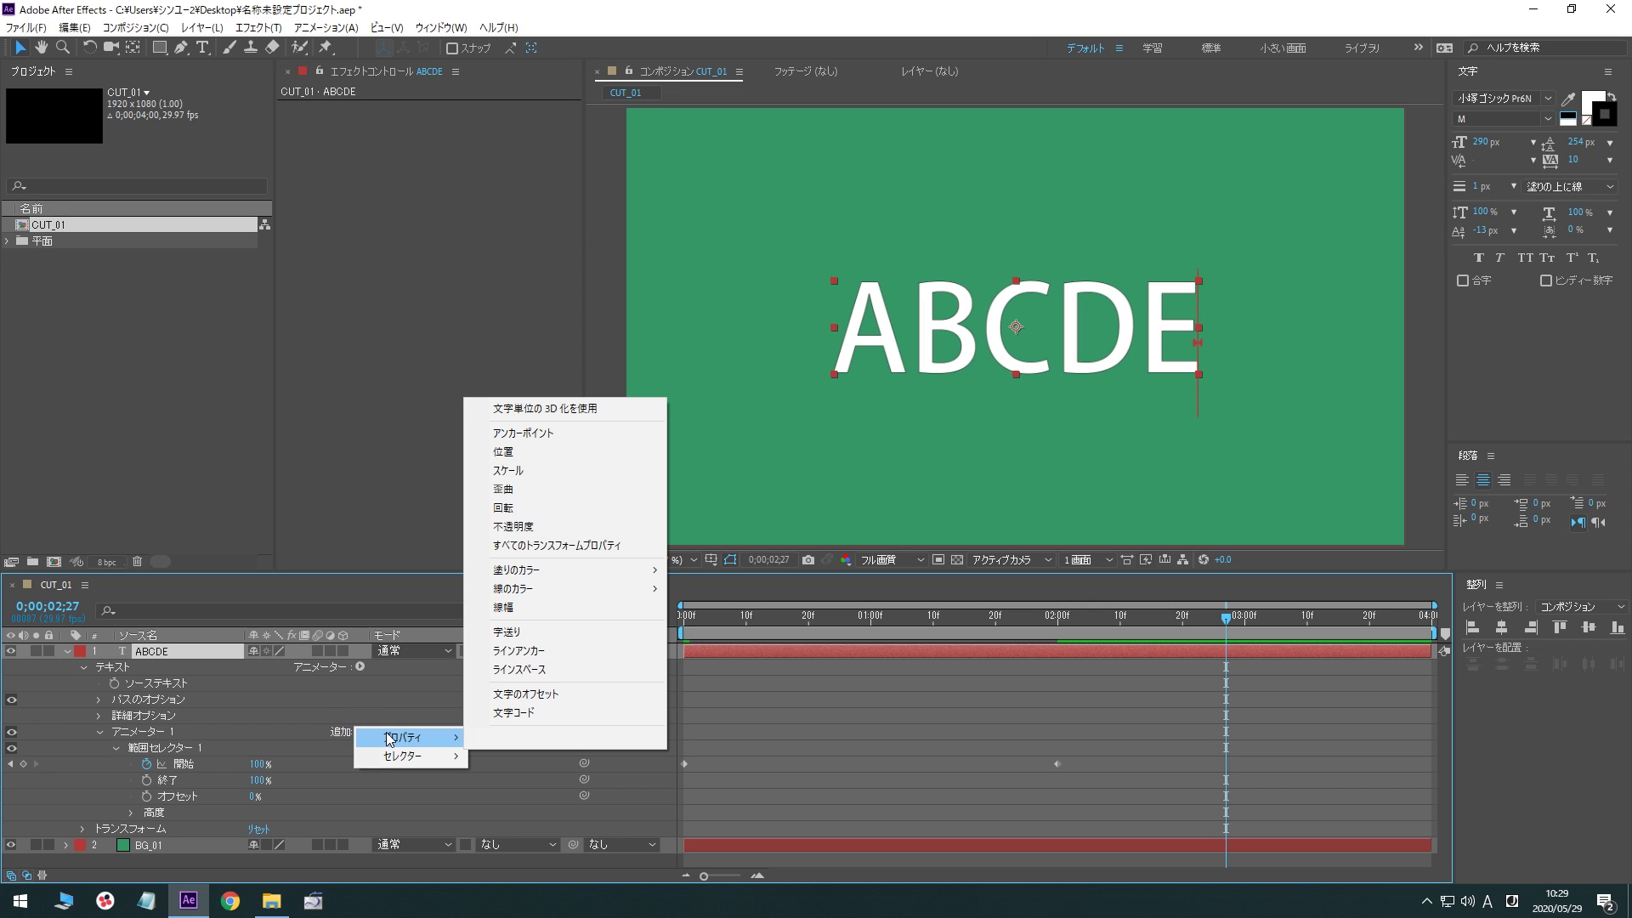
{"action": "left_click", "coordinate": [554, 490]}
Try an animator Skew of -49 from the first frame and preview the slanted letters
{"action": "key", "text": "Home"}
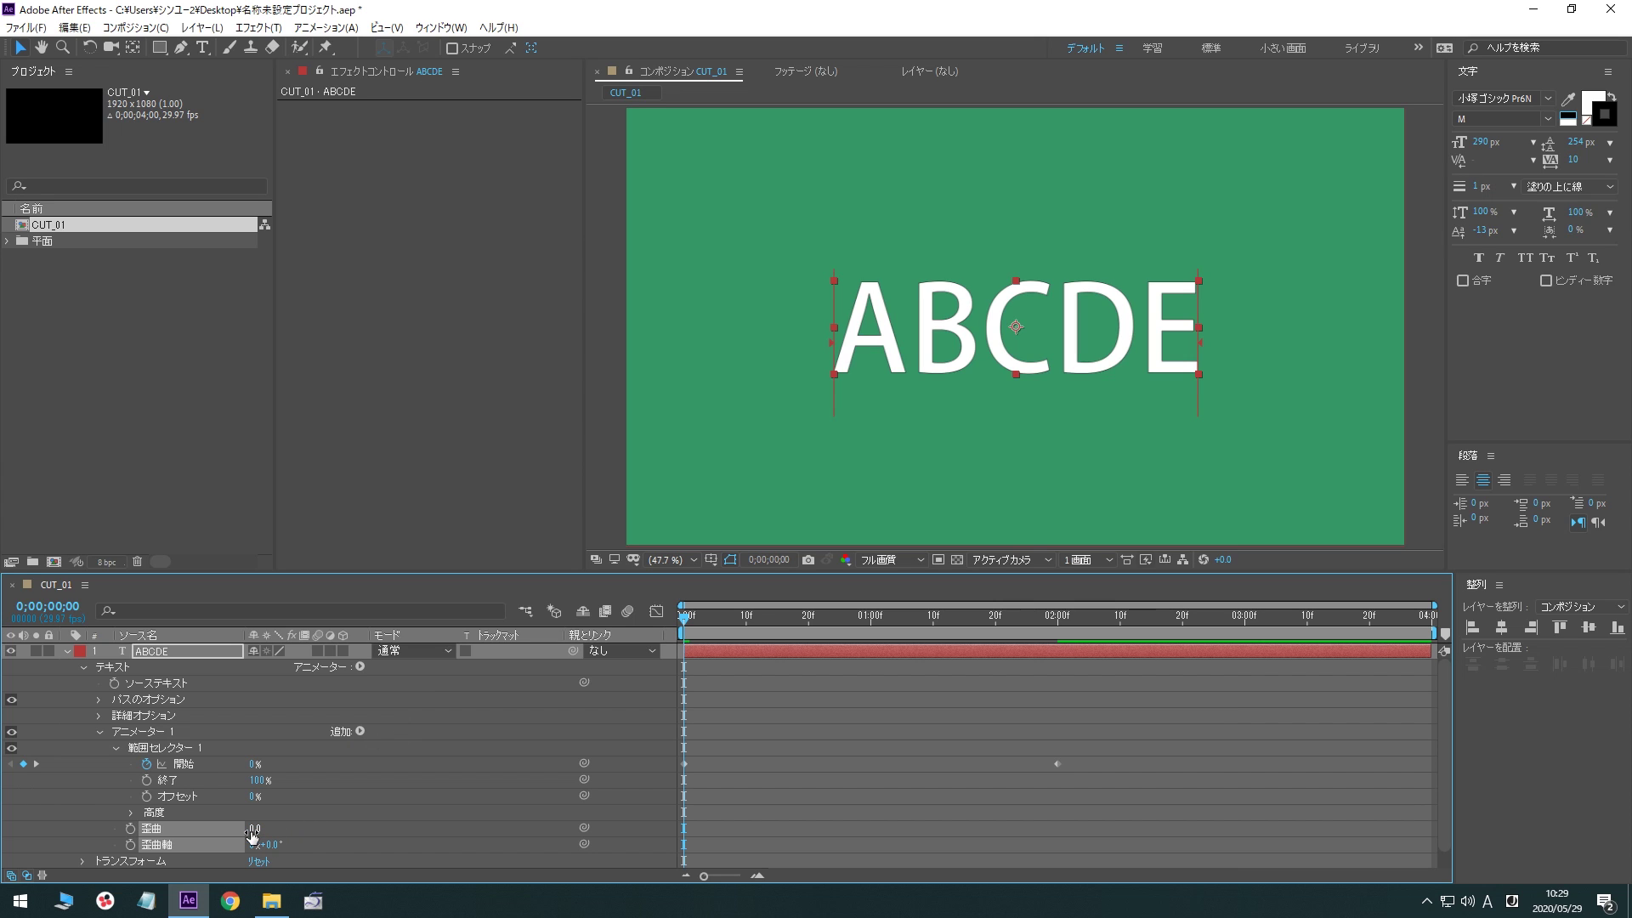
{"action": "left_click_drag", "start_coordinate": [252, 832], "coordinate": [214, 829]}
{"action": "key", "text": "space"}
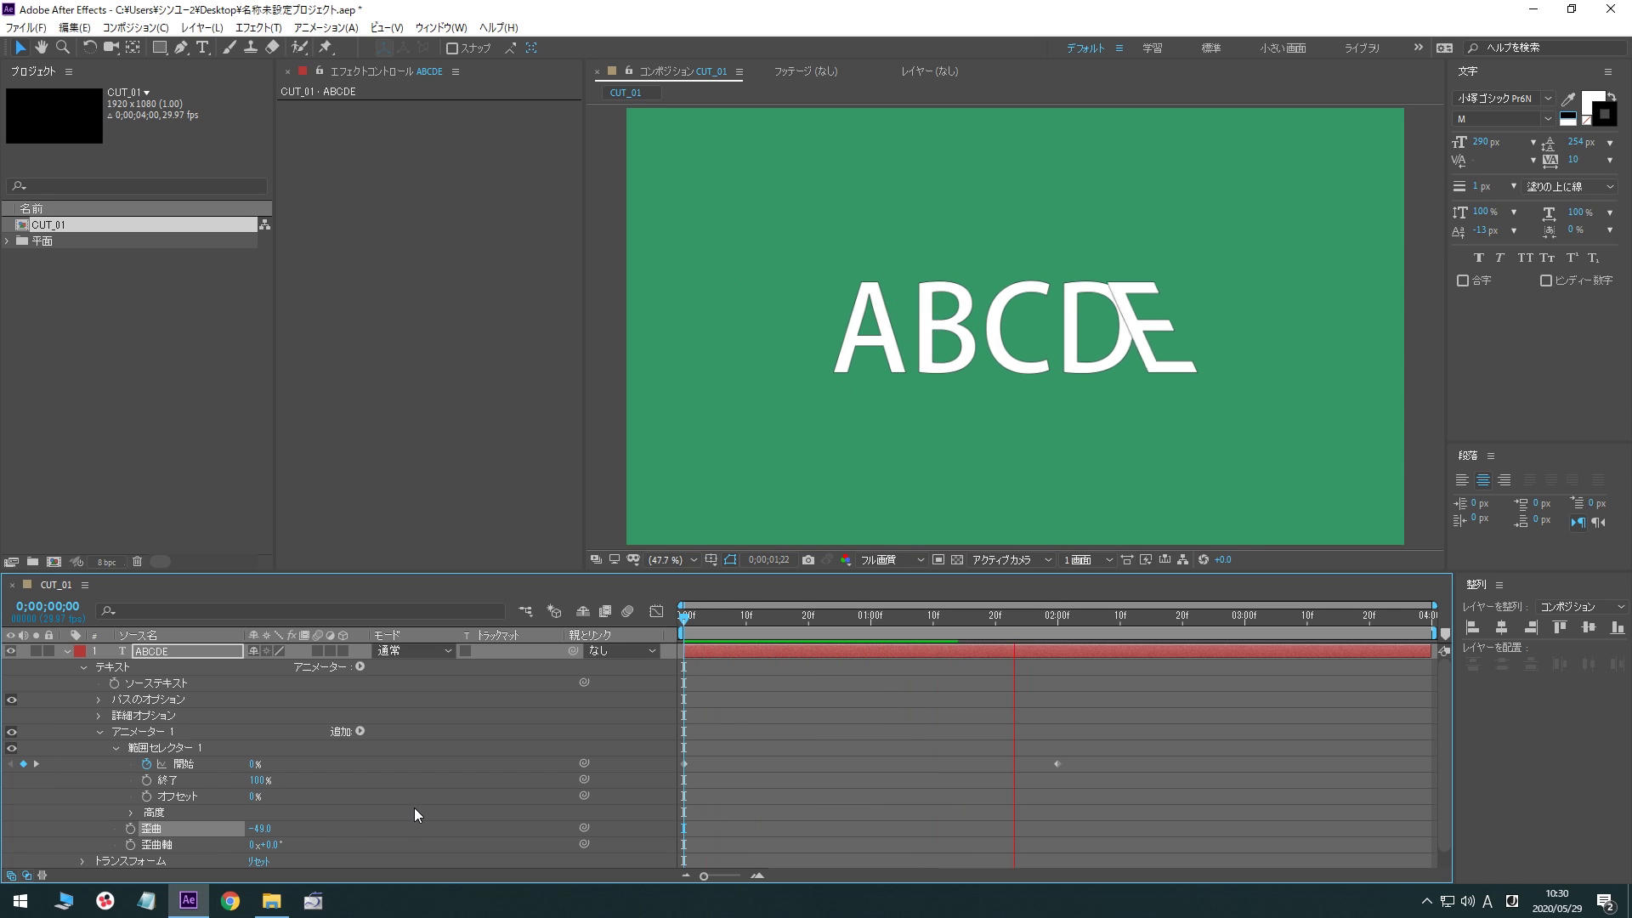
{"action": "key", "text": "space"}
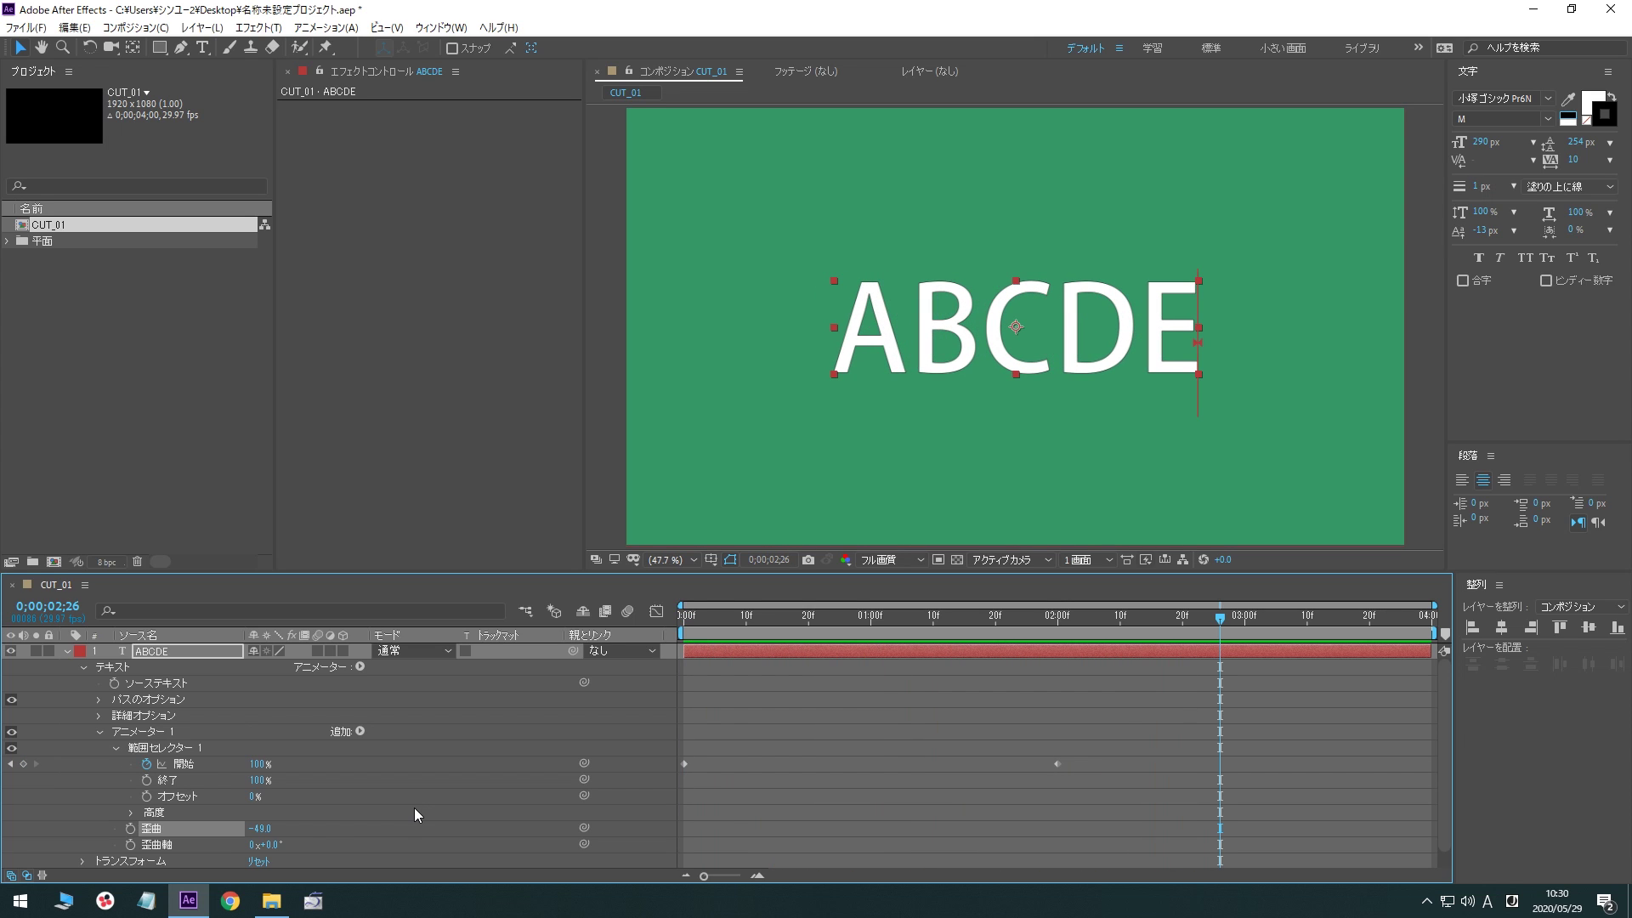
Return to the first frame, try an animator Skew of 49 and preview the animation
{"action": "key", "text": "Home"}
{"action": "left_click_drag", "start_coordinate": [260, 828], "coordinate": [346, 834]}
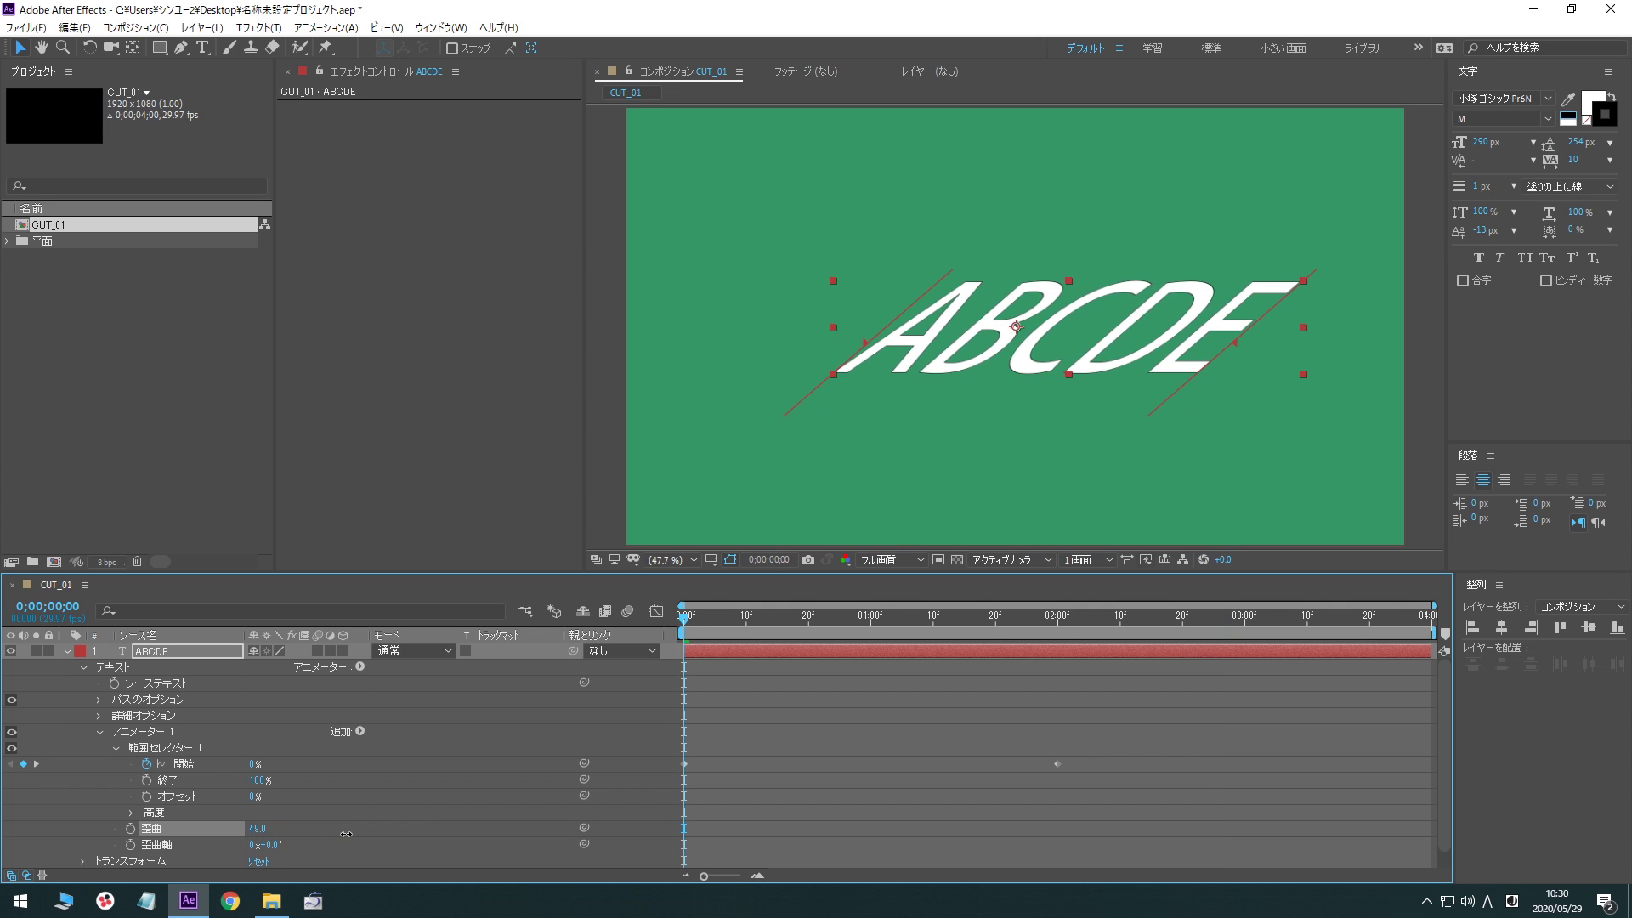
{"action": "key", "text": "space"}
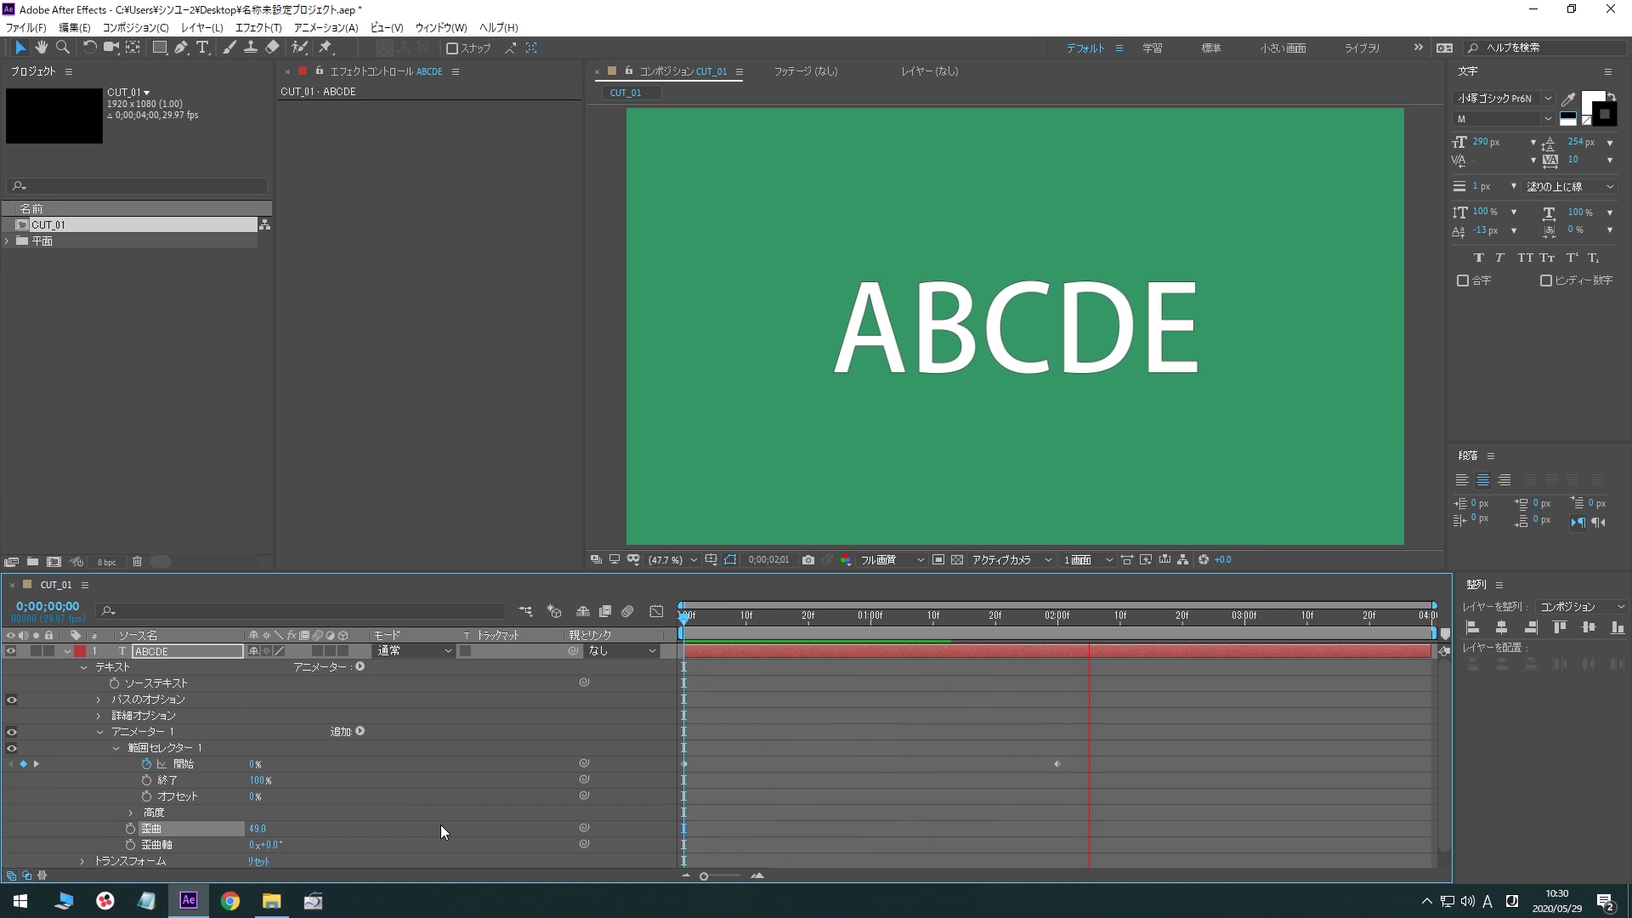
{"action": "key", "text": "space"}
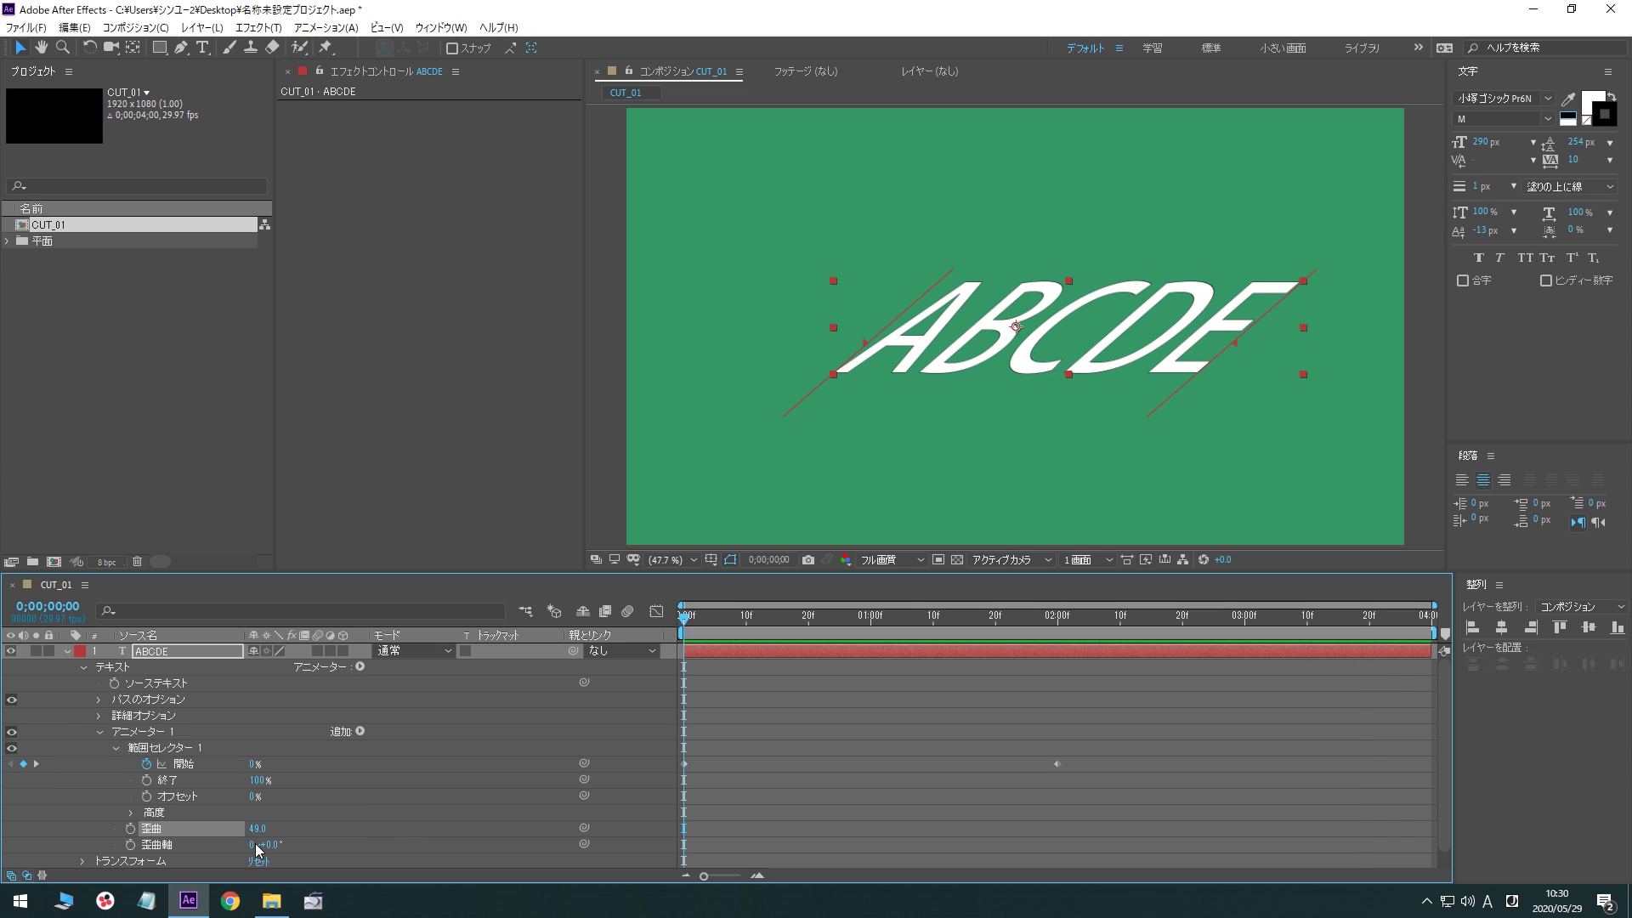
Try a Skew Axis of -34° in the text animator and preview the animation
{"action": "left_click_drag", "start_coordinate": [257, 844], "coordinate": [239, 843]}
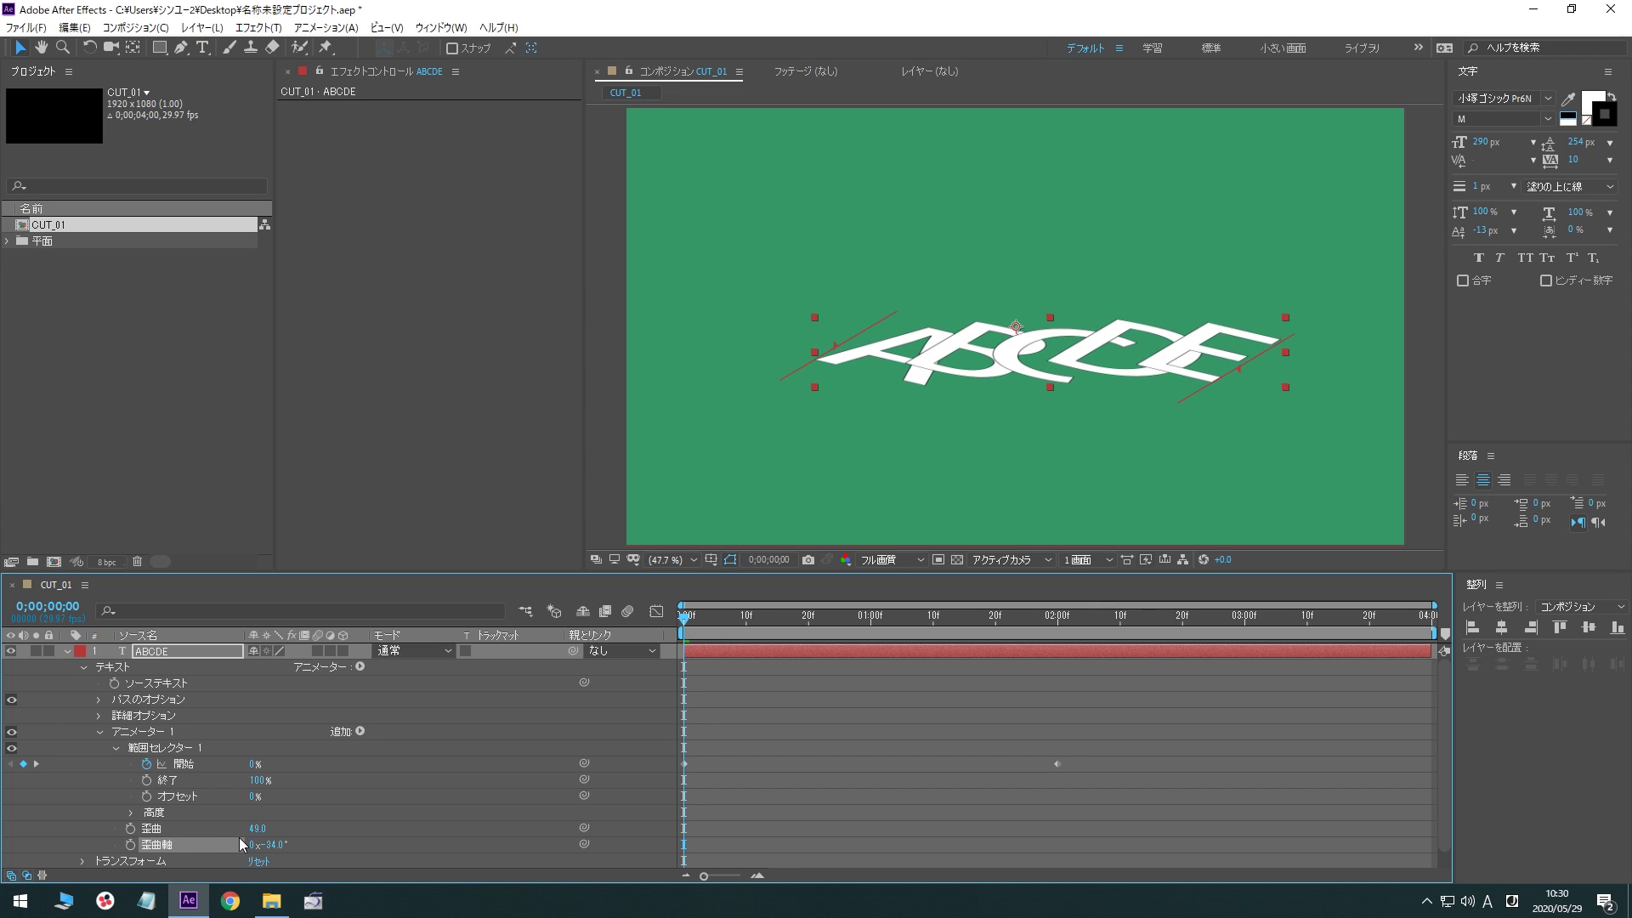
{"action": "key", "text": "space"}
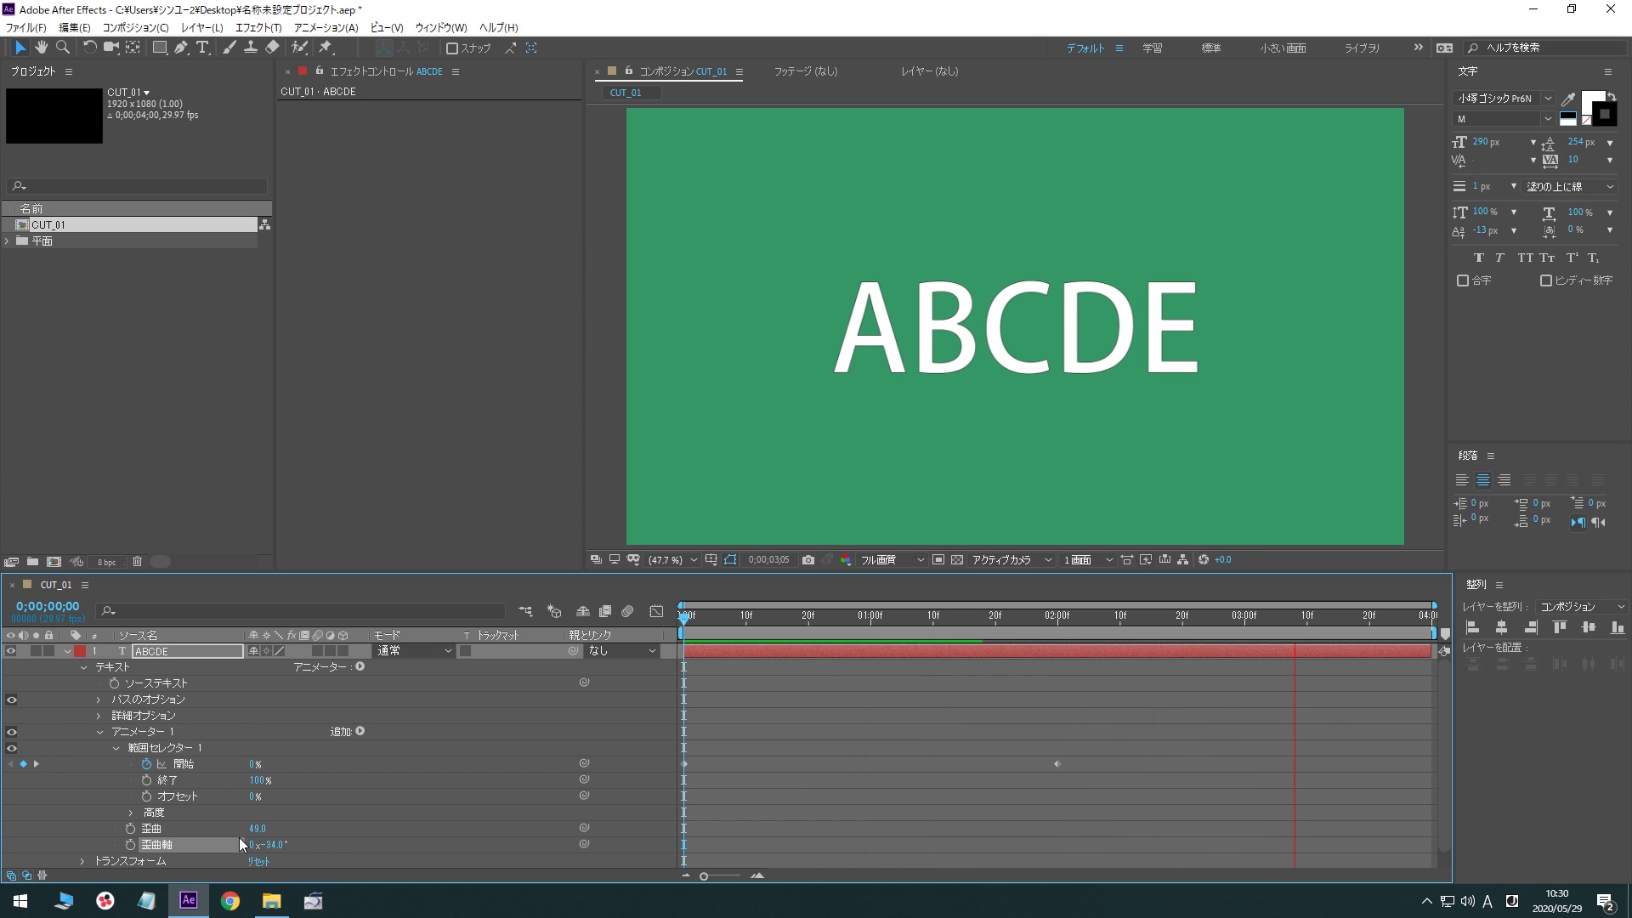
{"action": "key", "text": "space"}
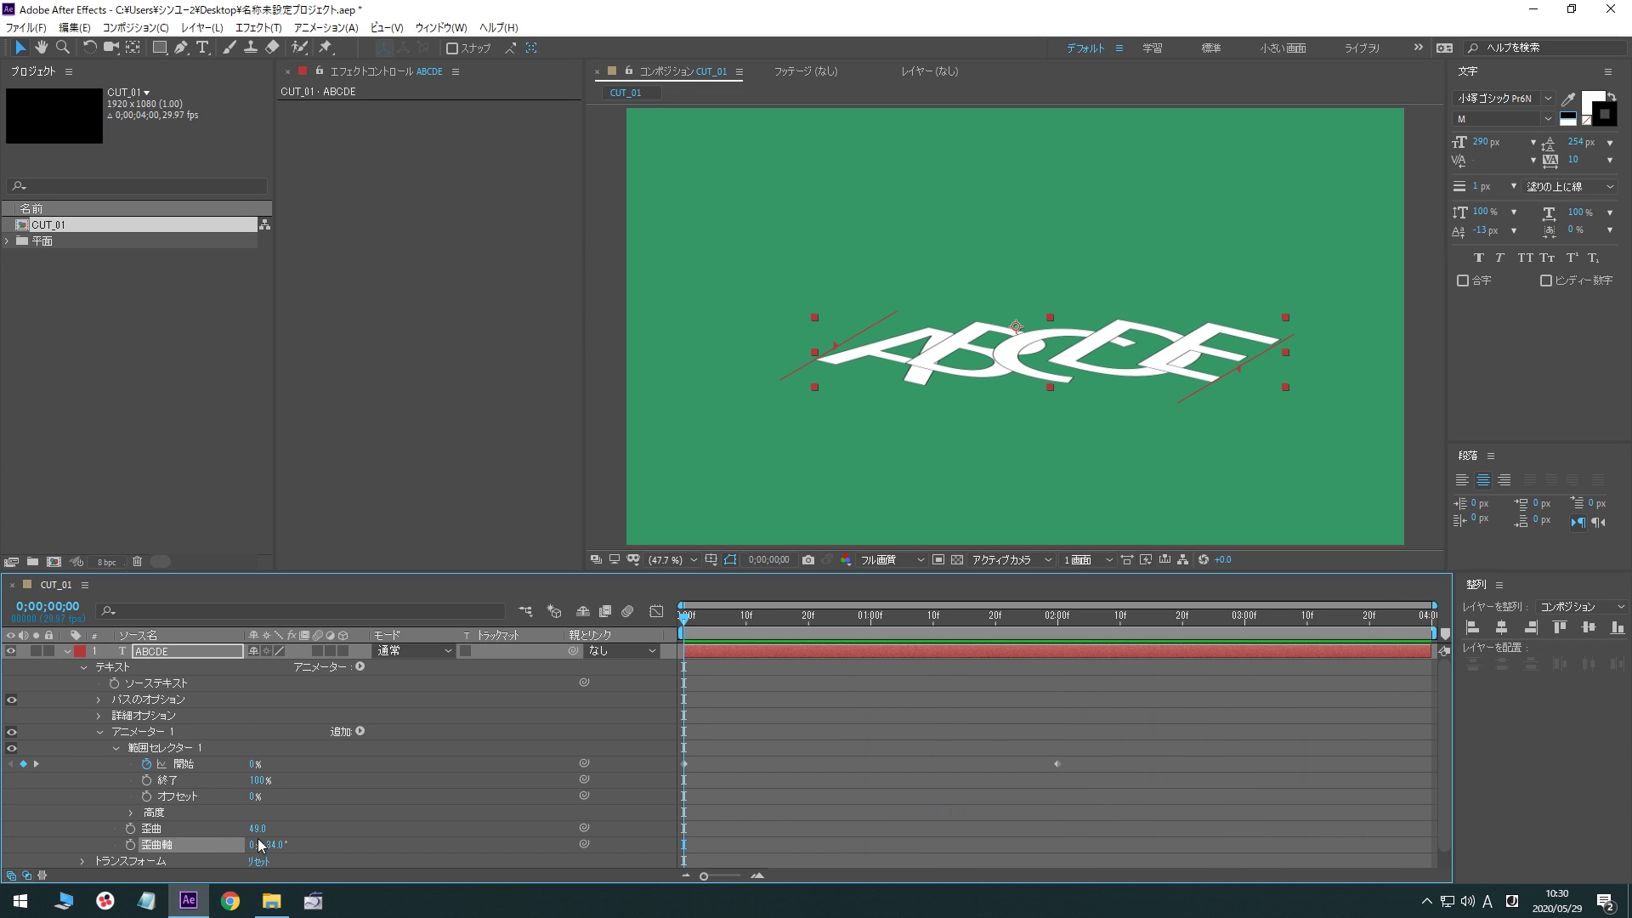
Try a Skew Axis of 87° in the text animator and preview the animation
{"action": "left_click_drag", "start_coordinate": [266, 848], "coordinate": [372, 849]}
{"action": "key", "text": "space"}
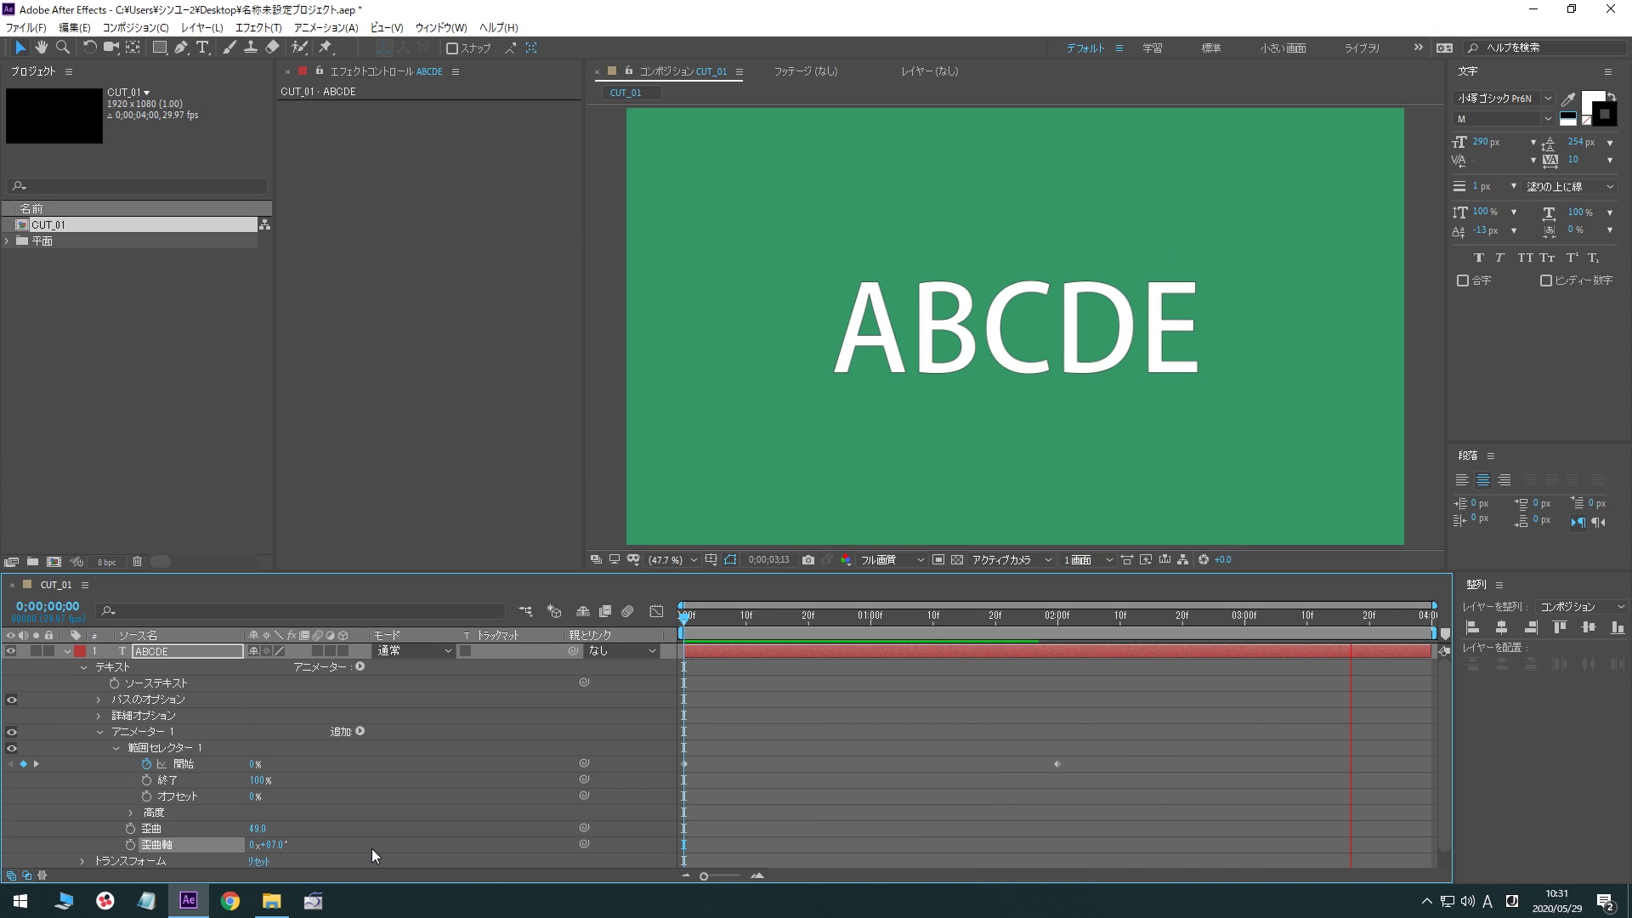
{"action": "key", "text": "space"}
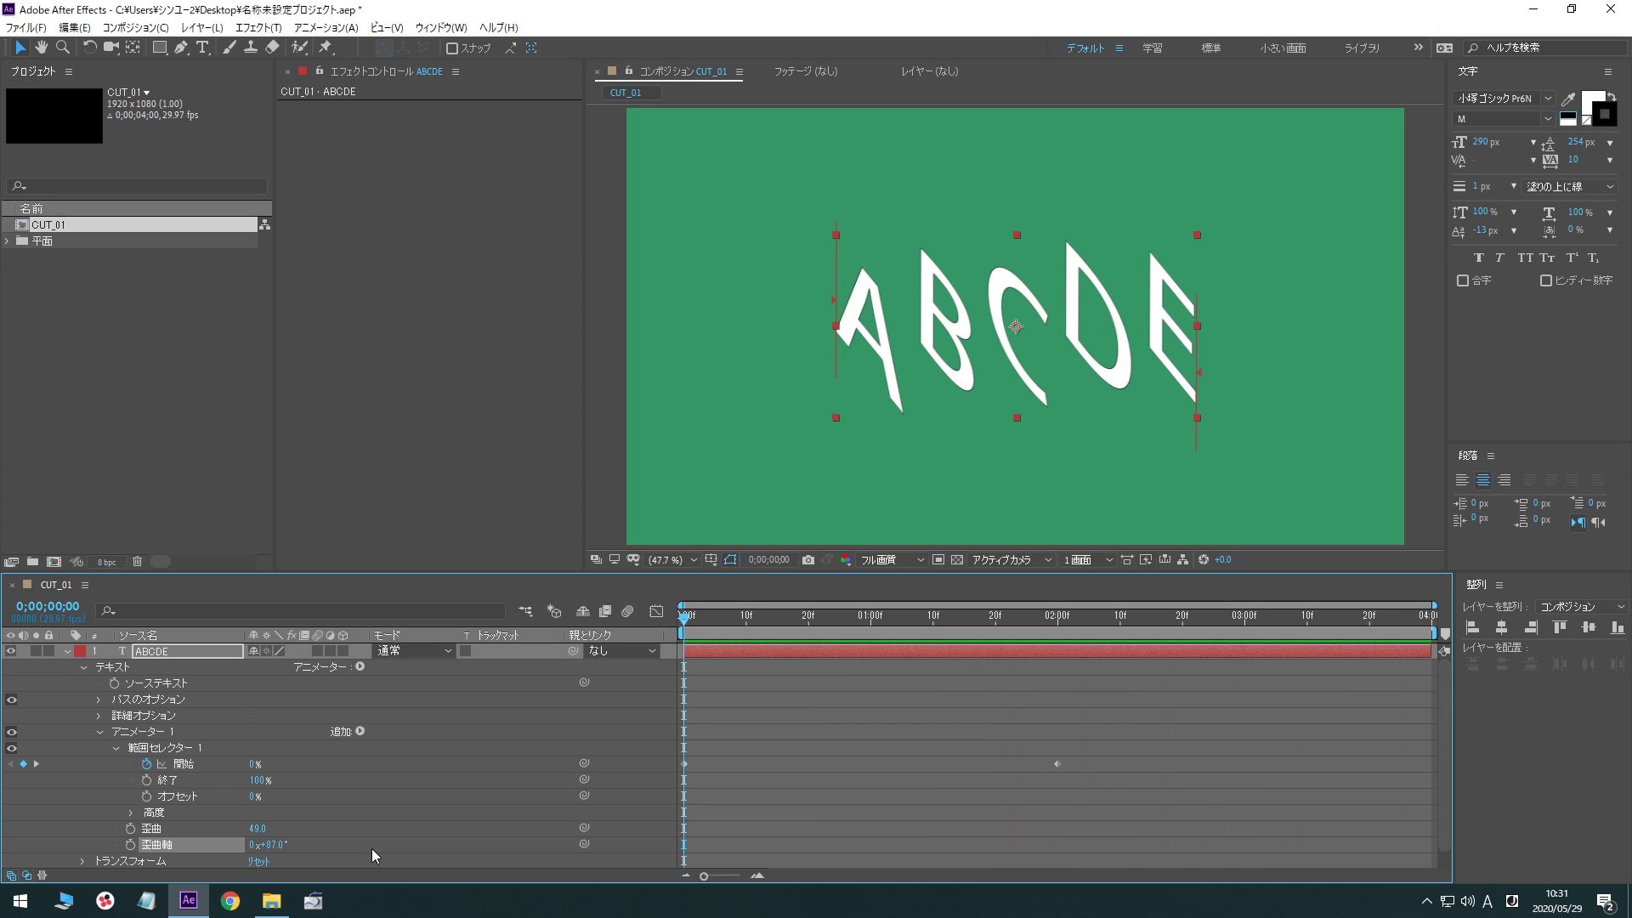
Delete both Skew and Skew Axis from the text animator and add a Rotation property
{"action": "left_click", "coordinate": [169, 830]}
{"action": "left_click", "coordinate": [176, 843], "text": "shift"}
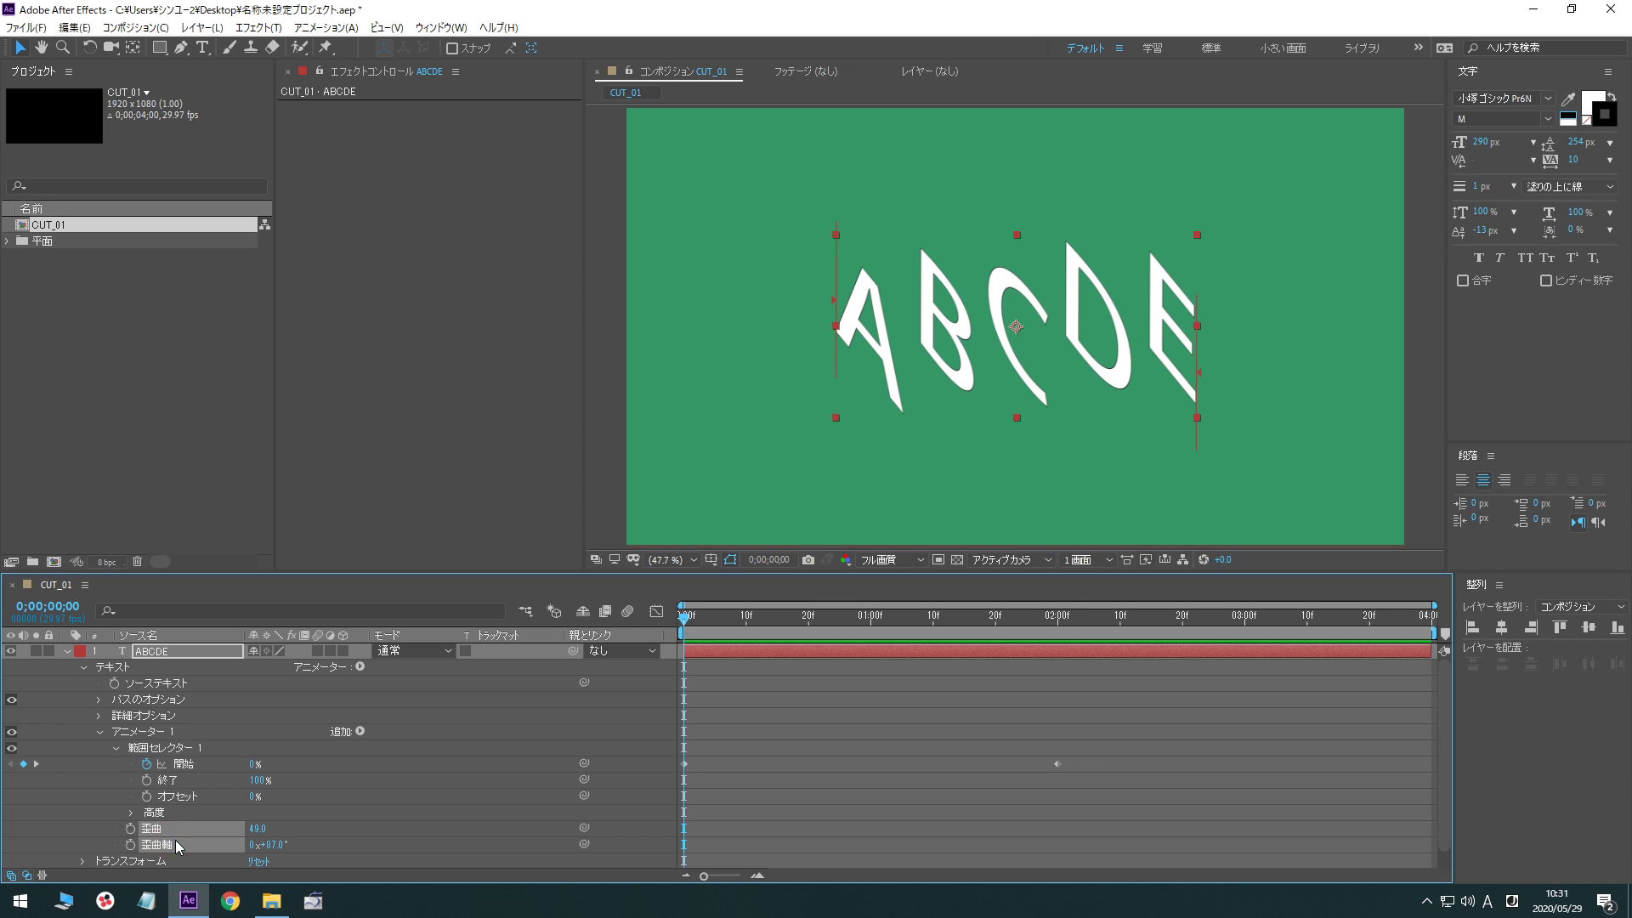
{"action": "key", "text": "Delete"}
{"action": "left_click", "coordinate": [360, 732]}
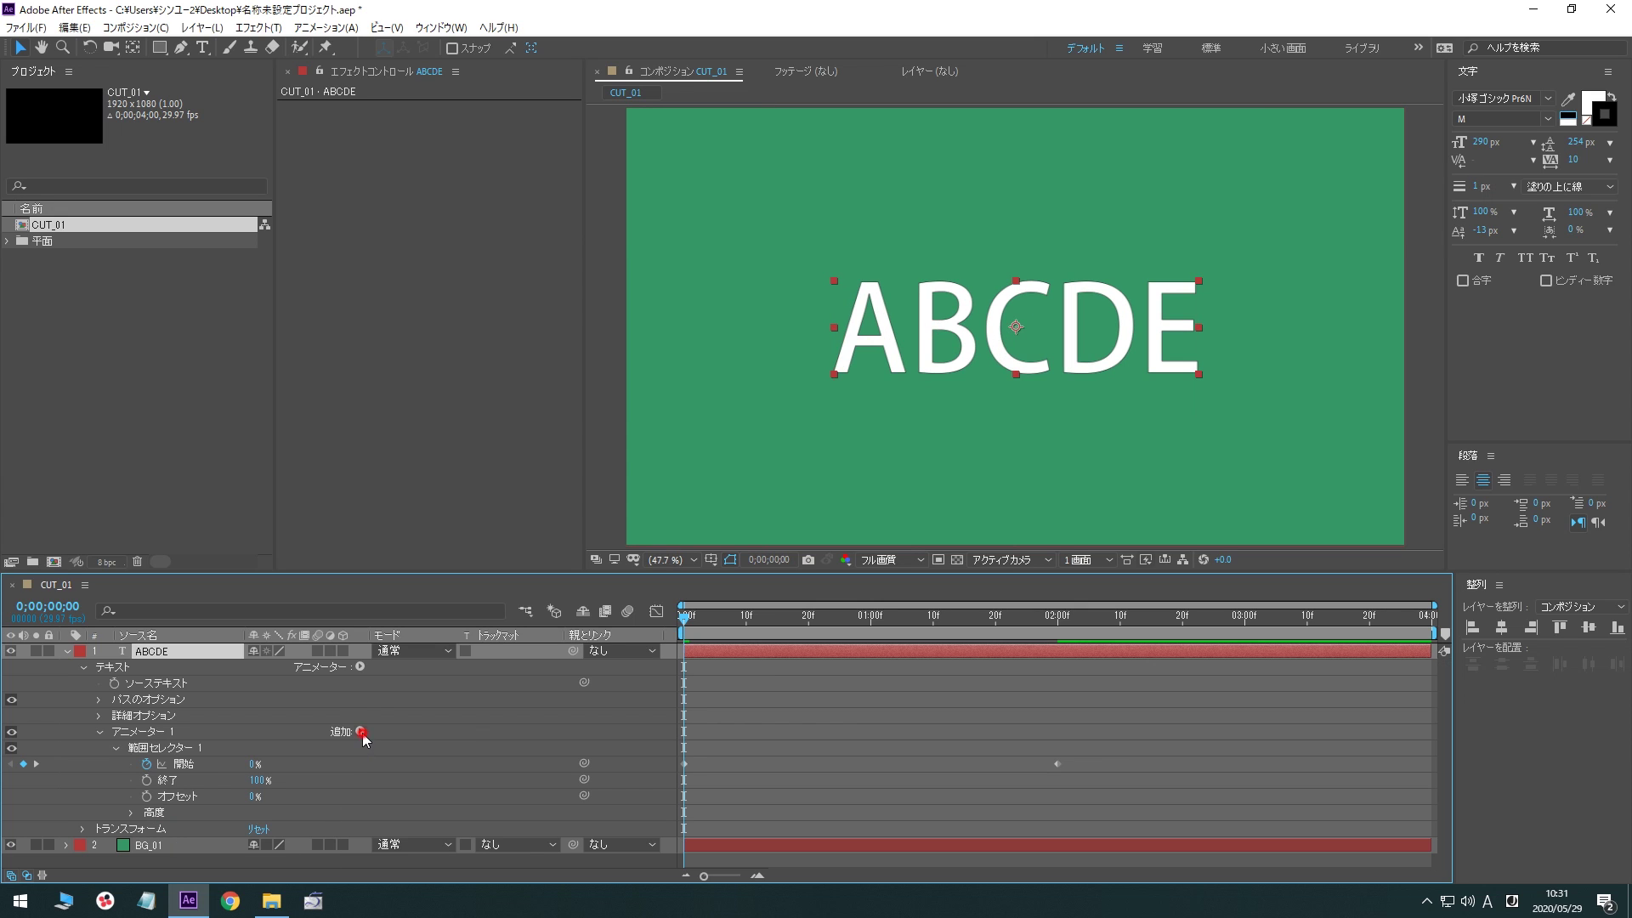
{"action": "mouse_move", "coordinate": [391, 739]}
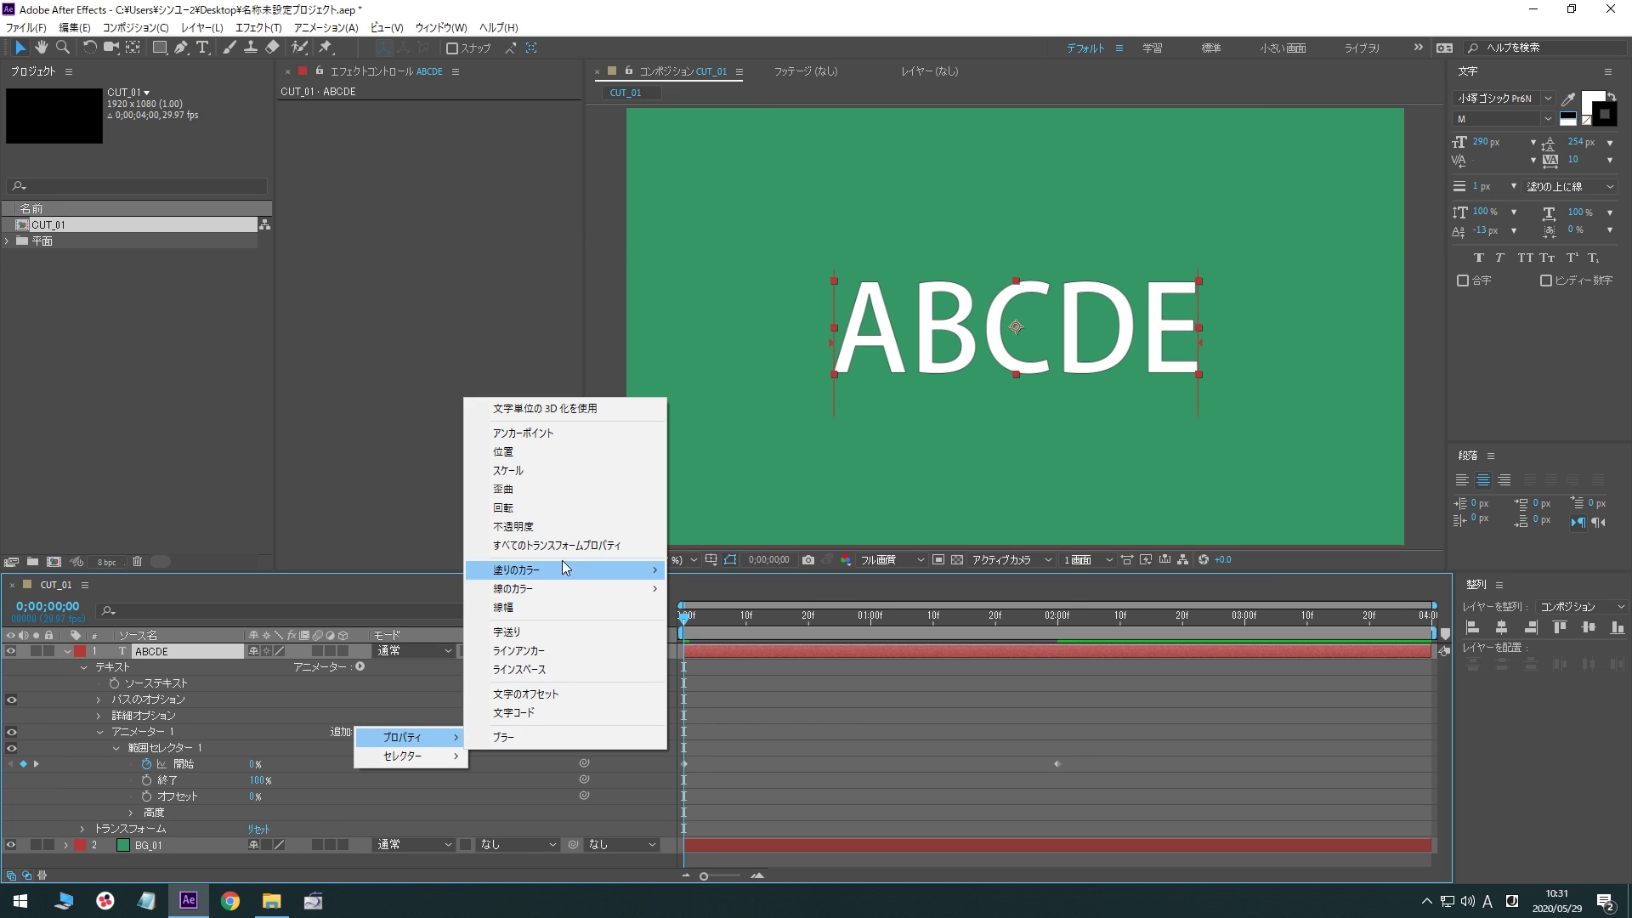
{"action": "left_click", "coordinate": [544, 508]}
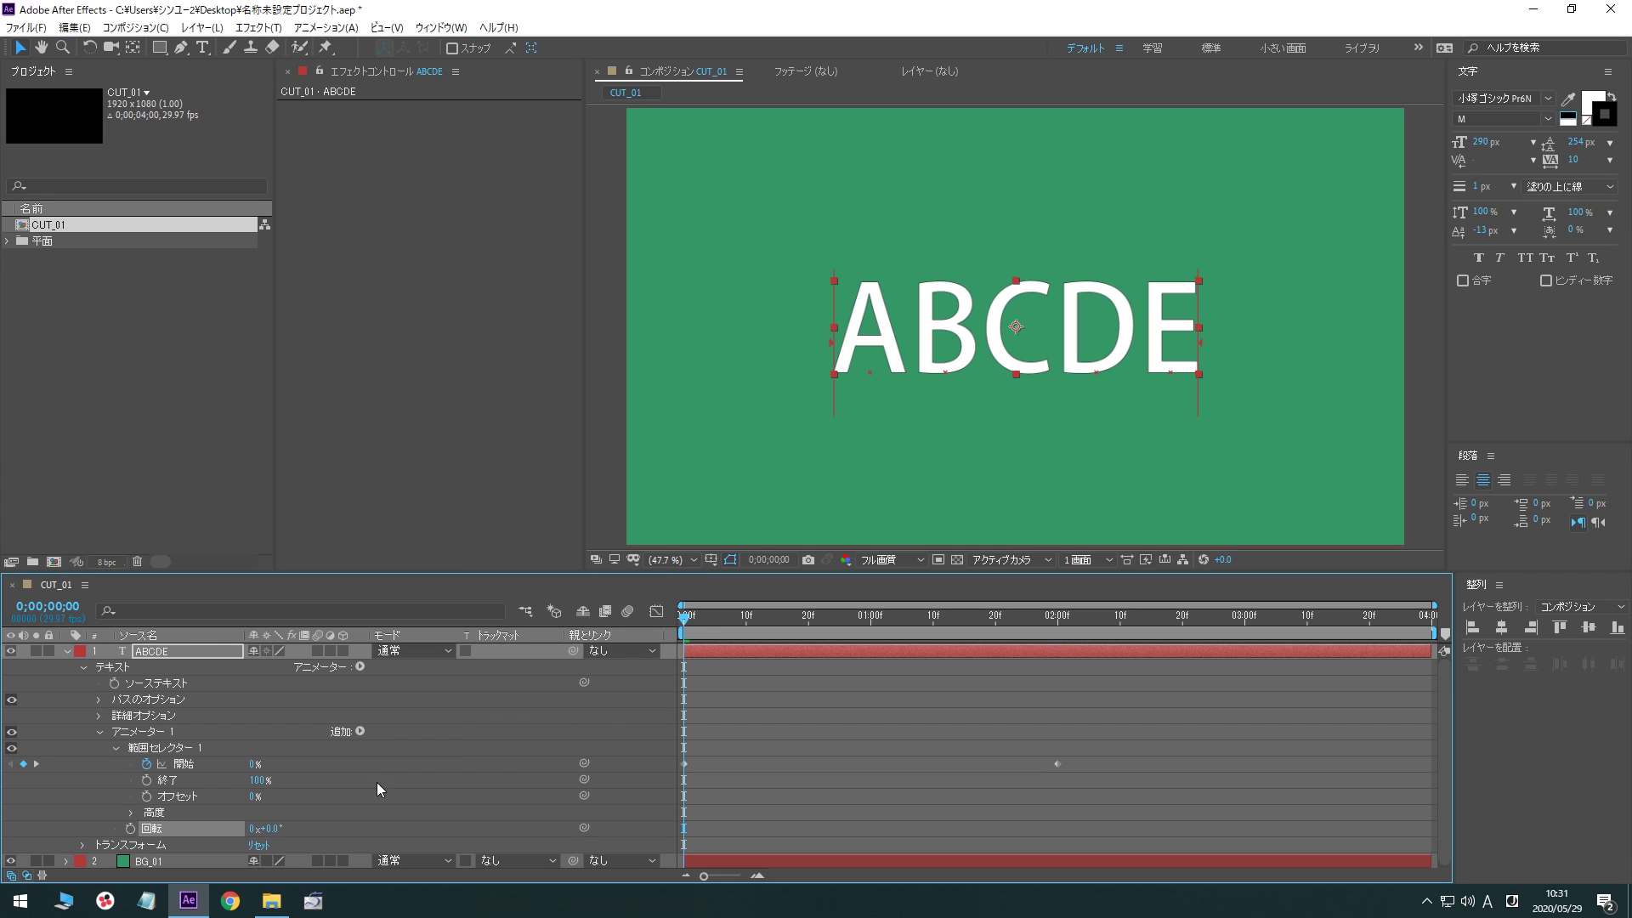
Try animator Rotation values of -45° and 49°, previewing the letter animation with each
{"action": "left_click_drag", "start_coordinate": [269, 830], "coordinate": [229, 830]}
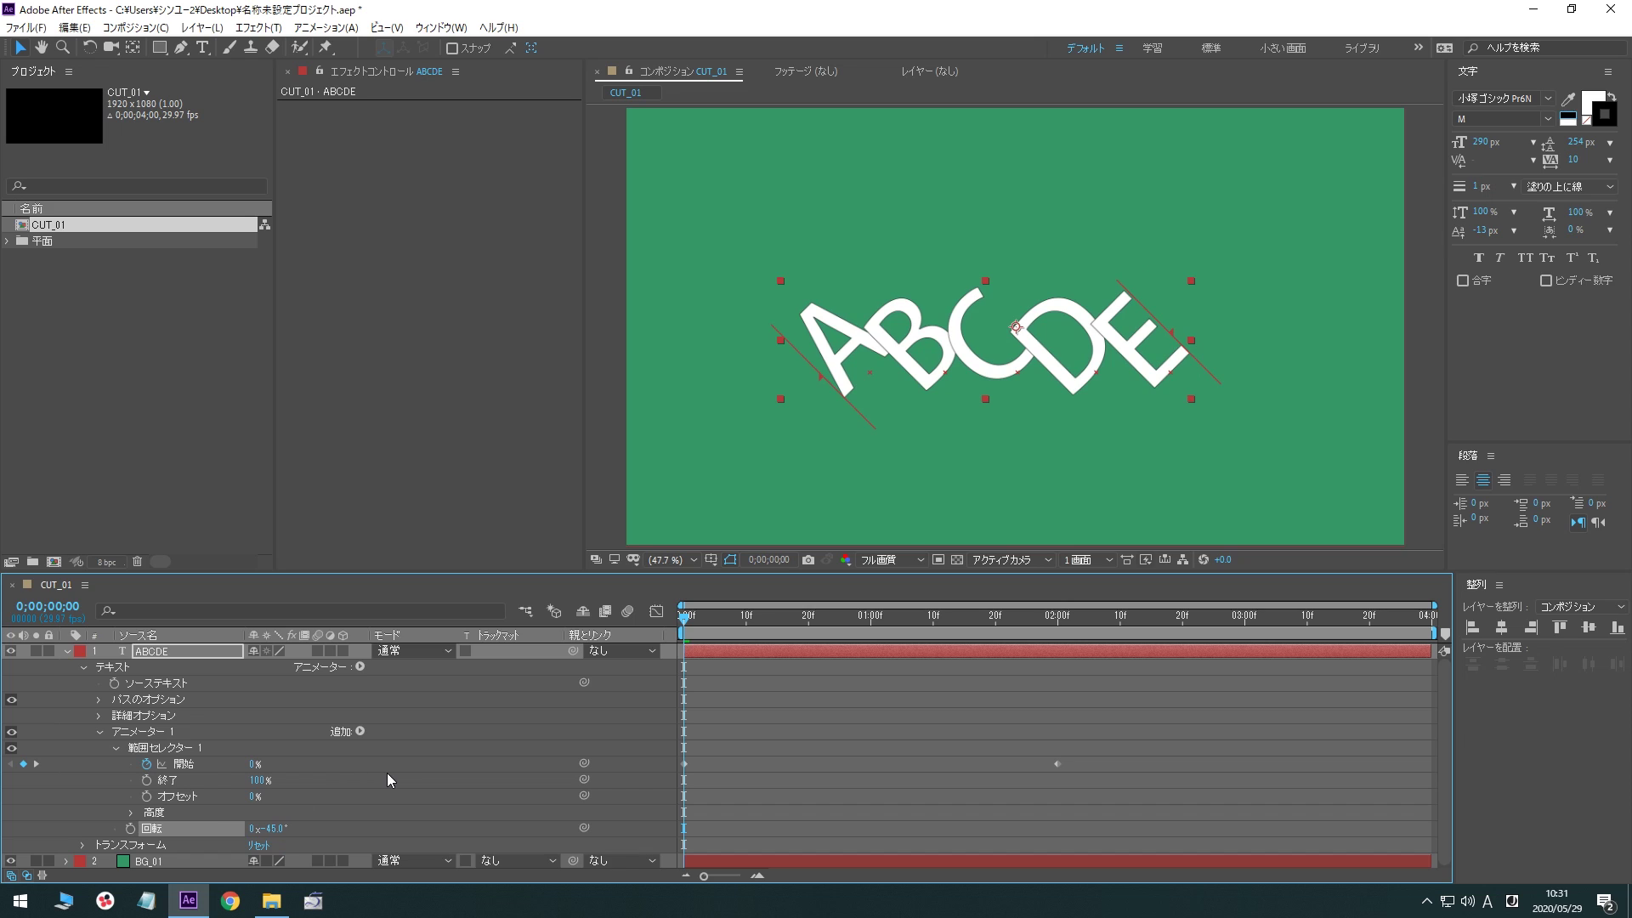
{"action": "key", "text": "space"}
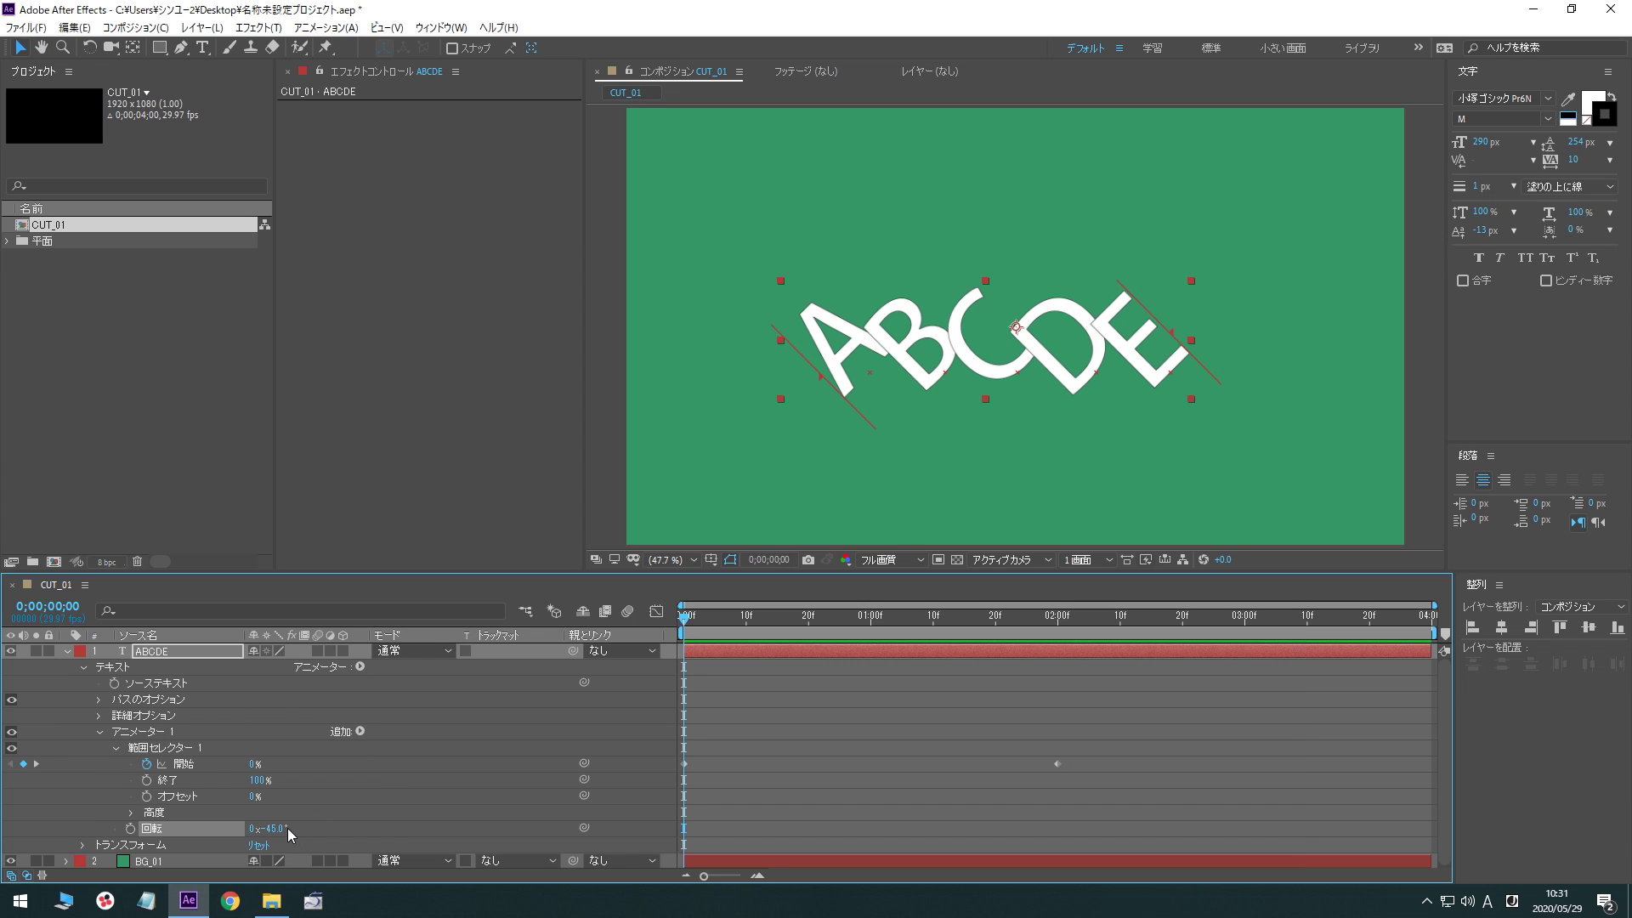
{"action": "left_click_drag", "start_coordinate": [288, 828], "coordinate": [360, 830]}
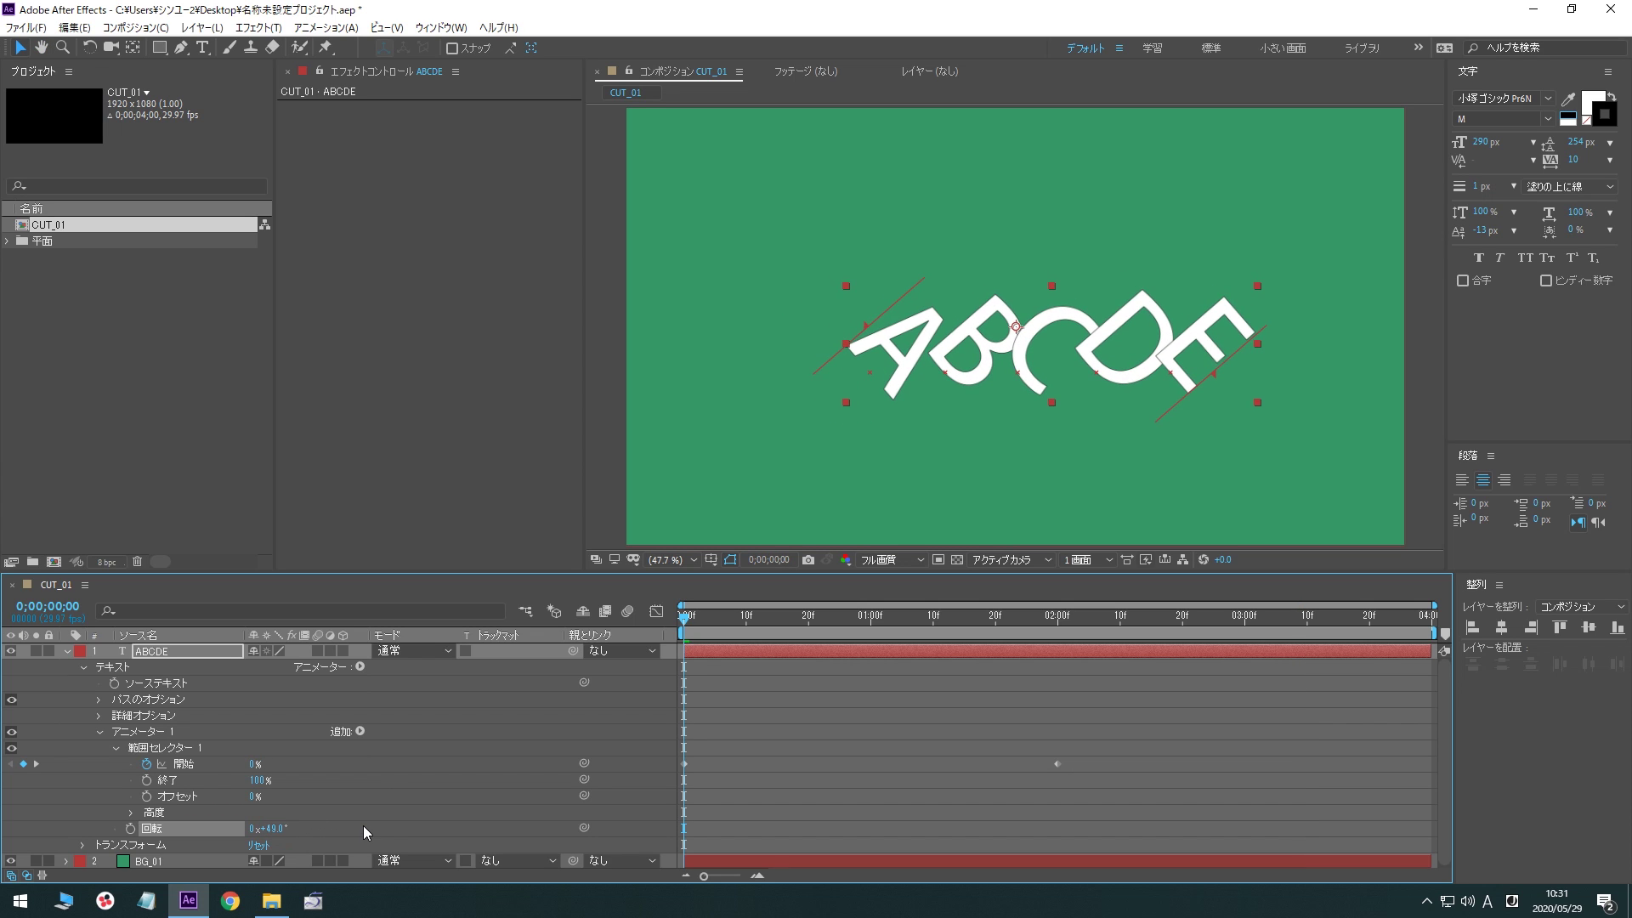
{"action": "key", "text": "space"}
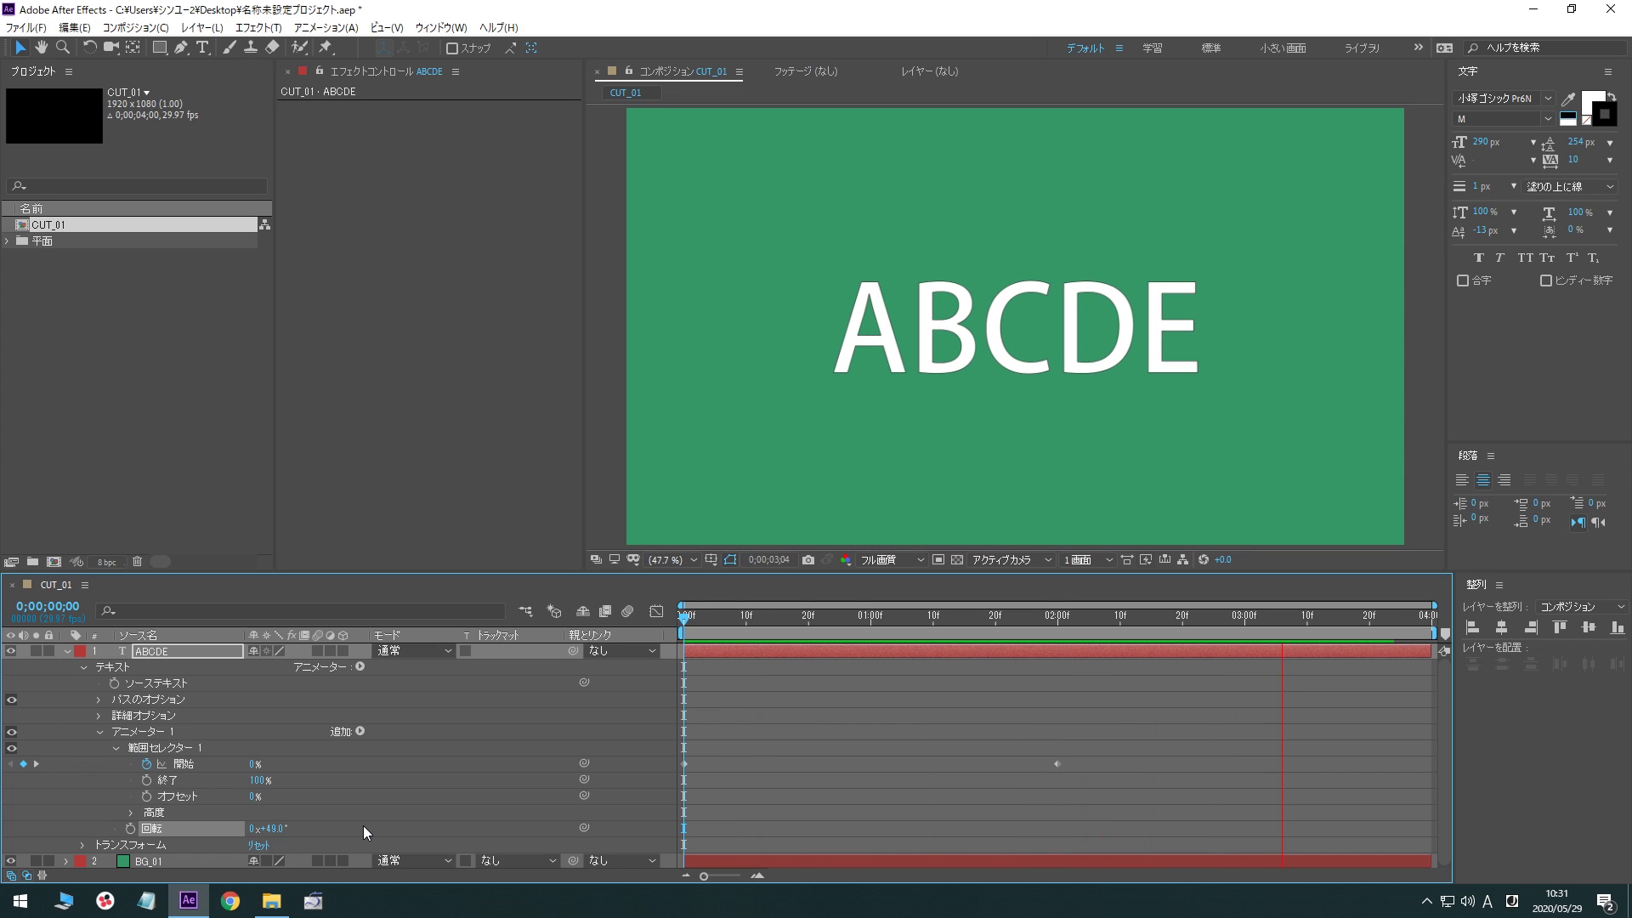
{"action": "key", "text": "space"}
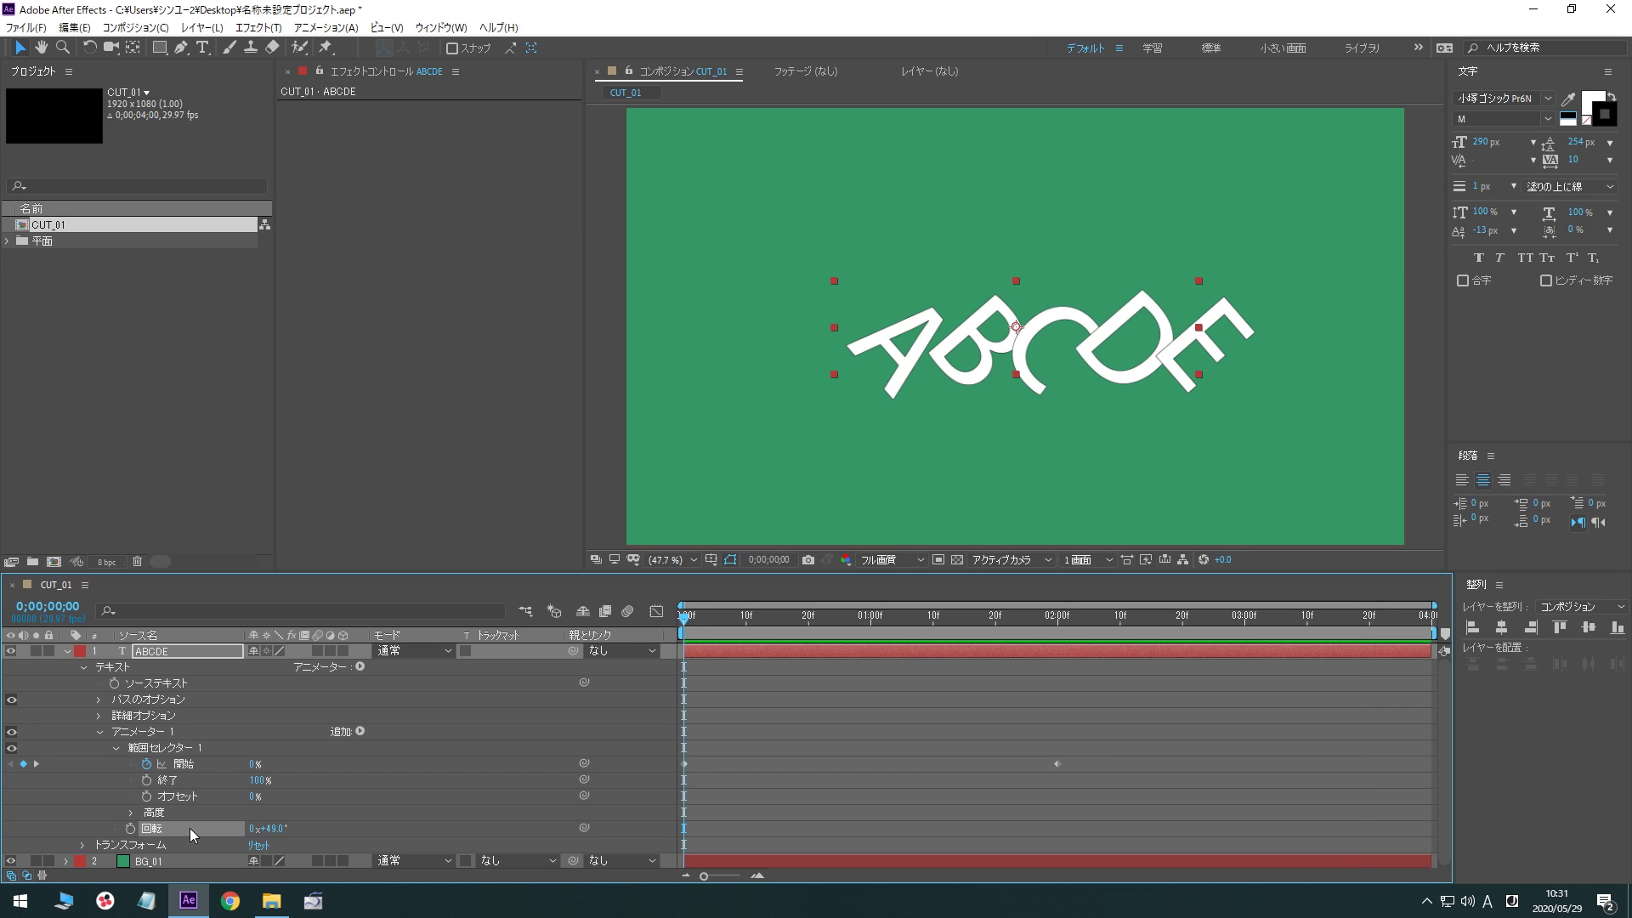
Replace the text animator's Rotation property with an Opacity property
{"action": "key", "text": "Delete"}
{"action": "left_click", "coordinate": [360, 732]}
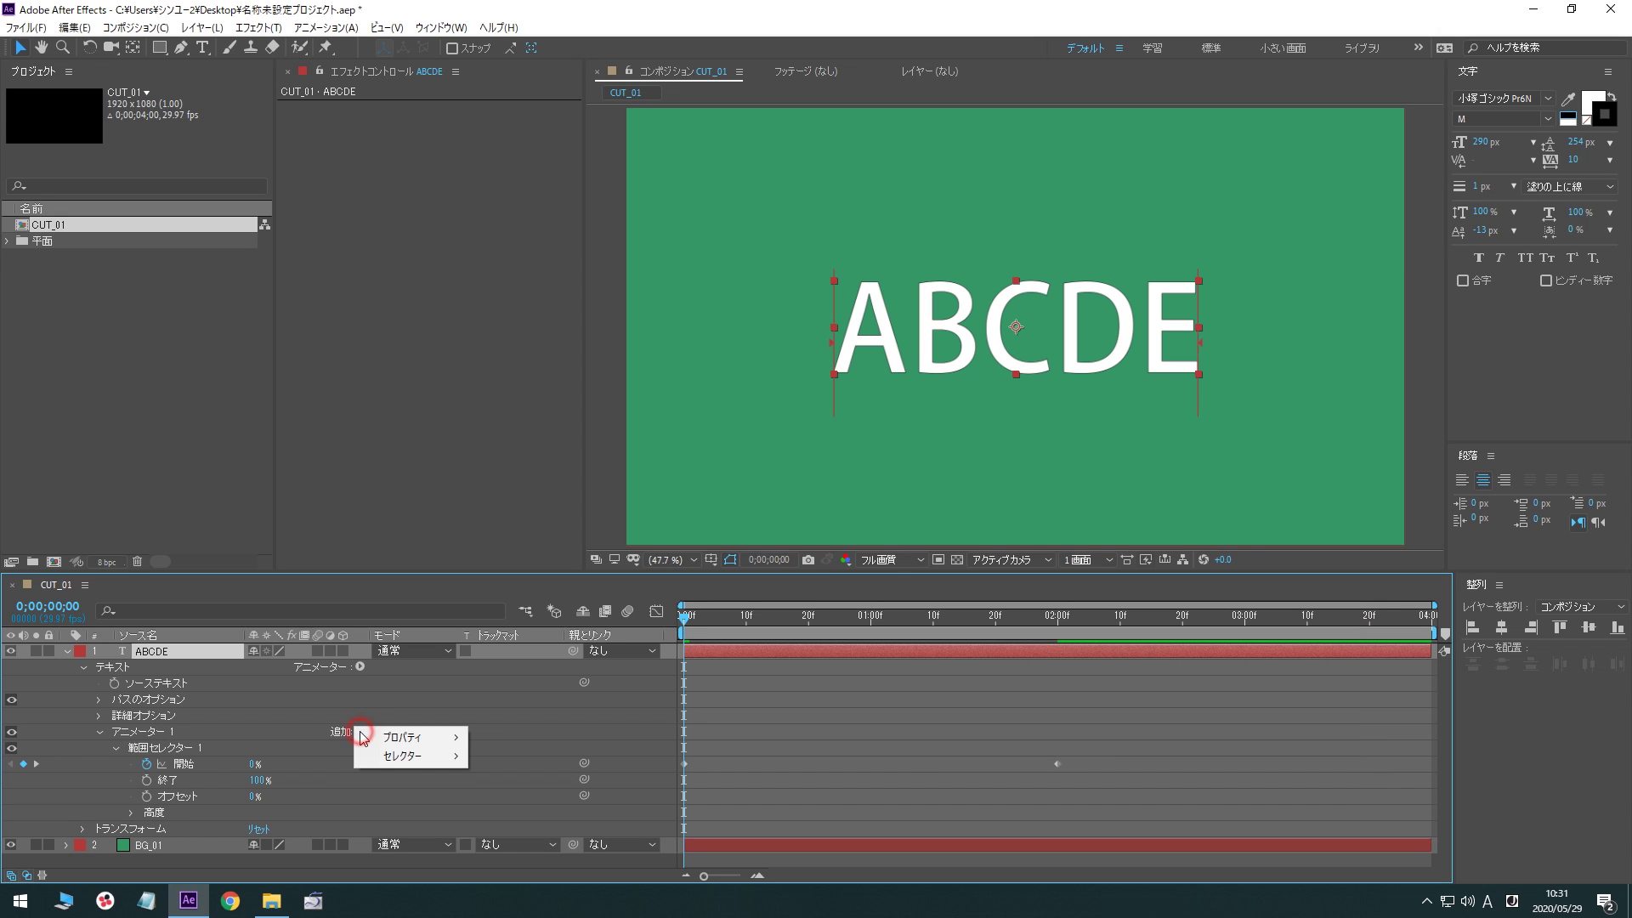
{"action": "mouse_move", "coordinate": [393, 738]}
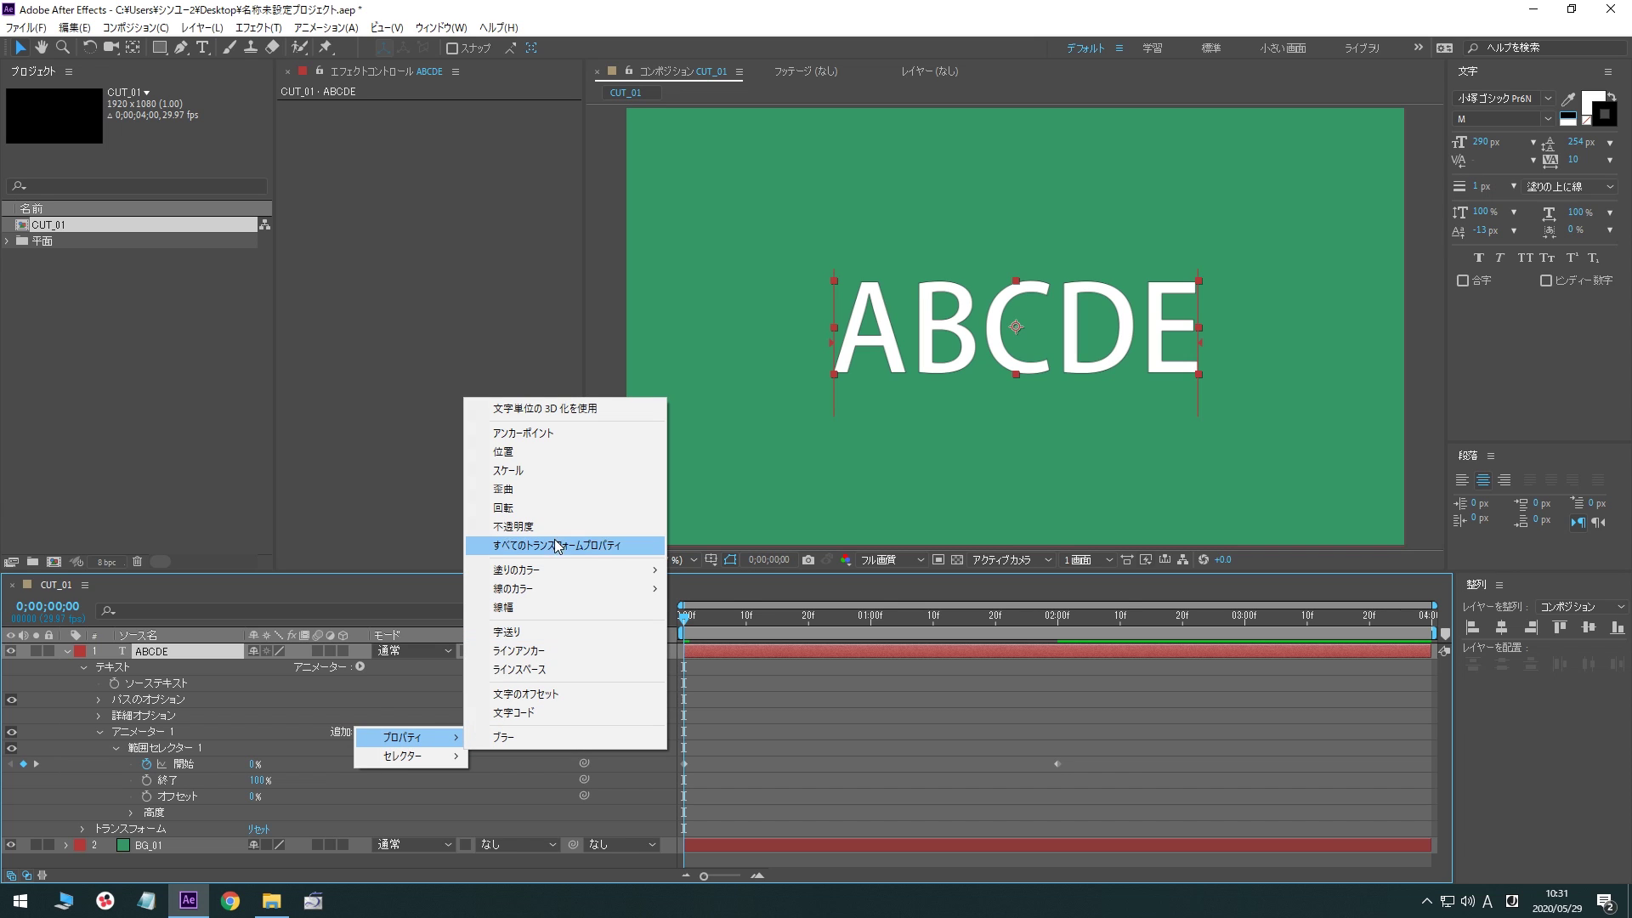
{"action": "left_click", "coordinate": [514, 526]}
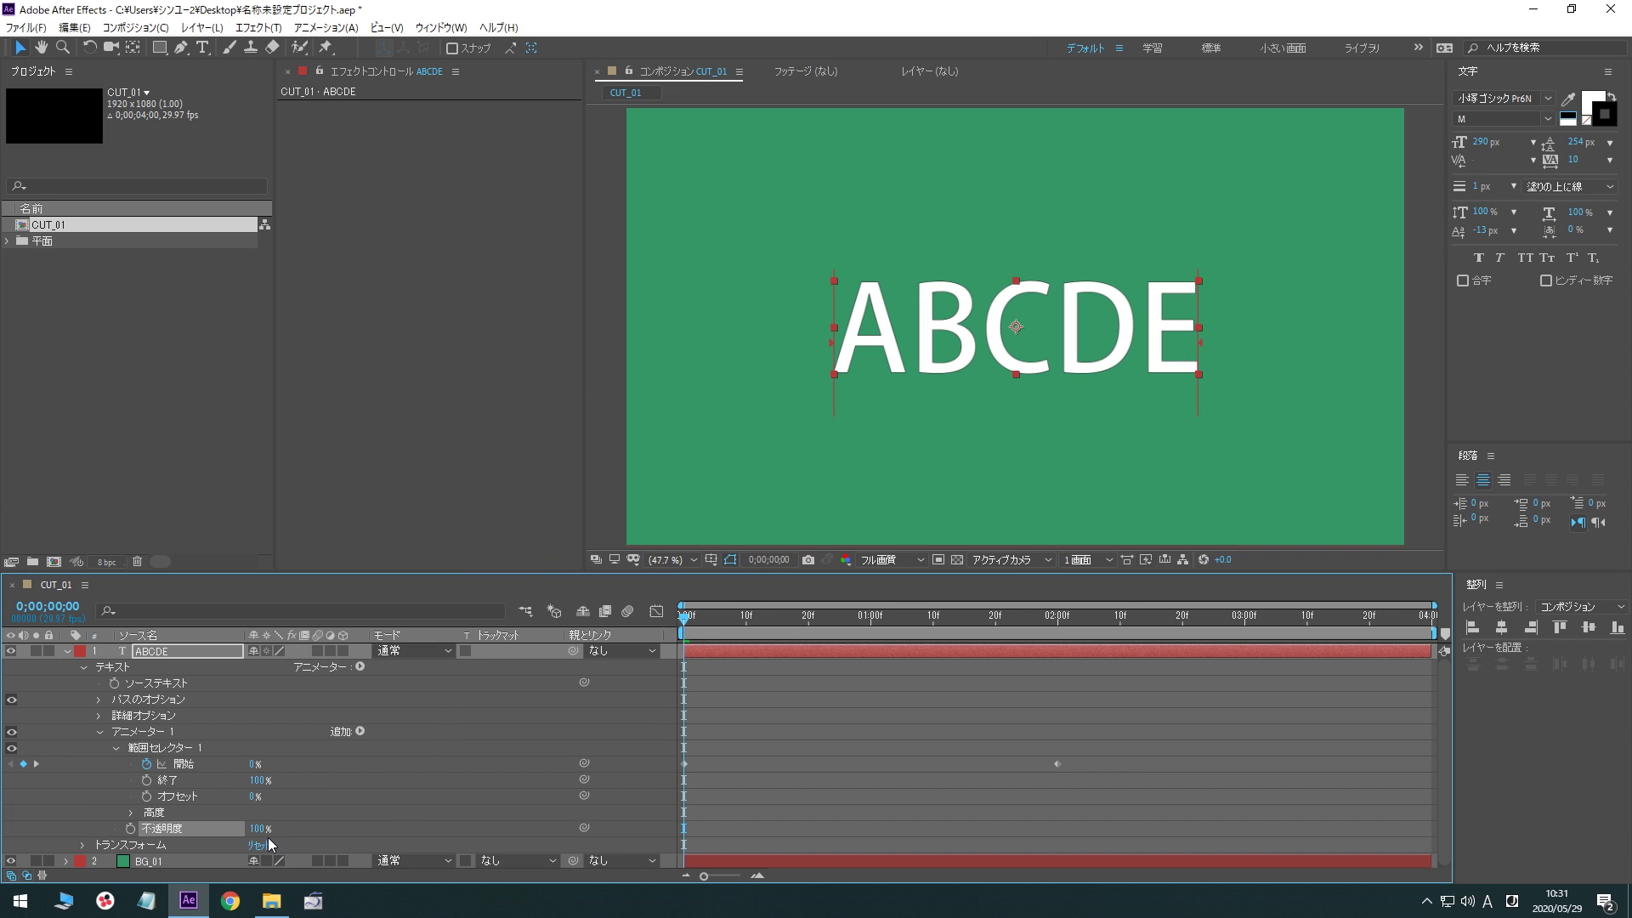
Try an animator Opacity of 0%, preview the letter-by-letter fade-in, and return to the start of the timeline
{"action": "left_click_drag", "start_coordinate": [258, 829], "coordinate": [149, 844]}
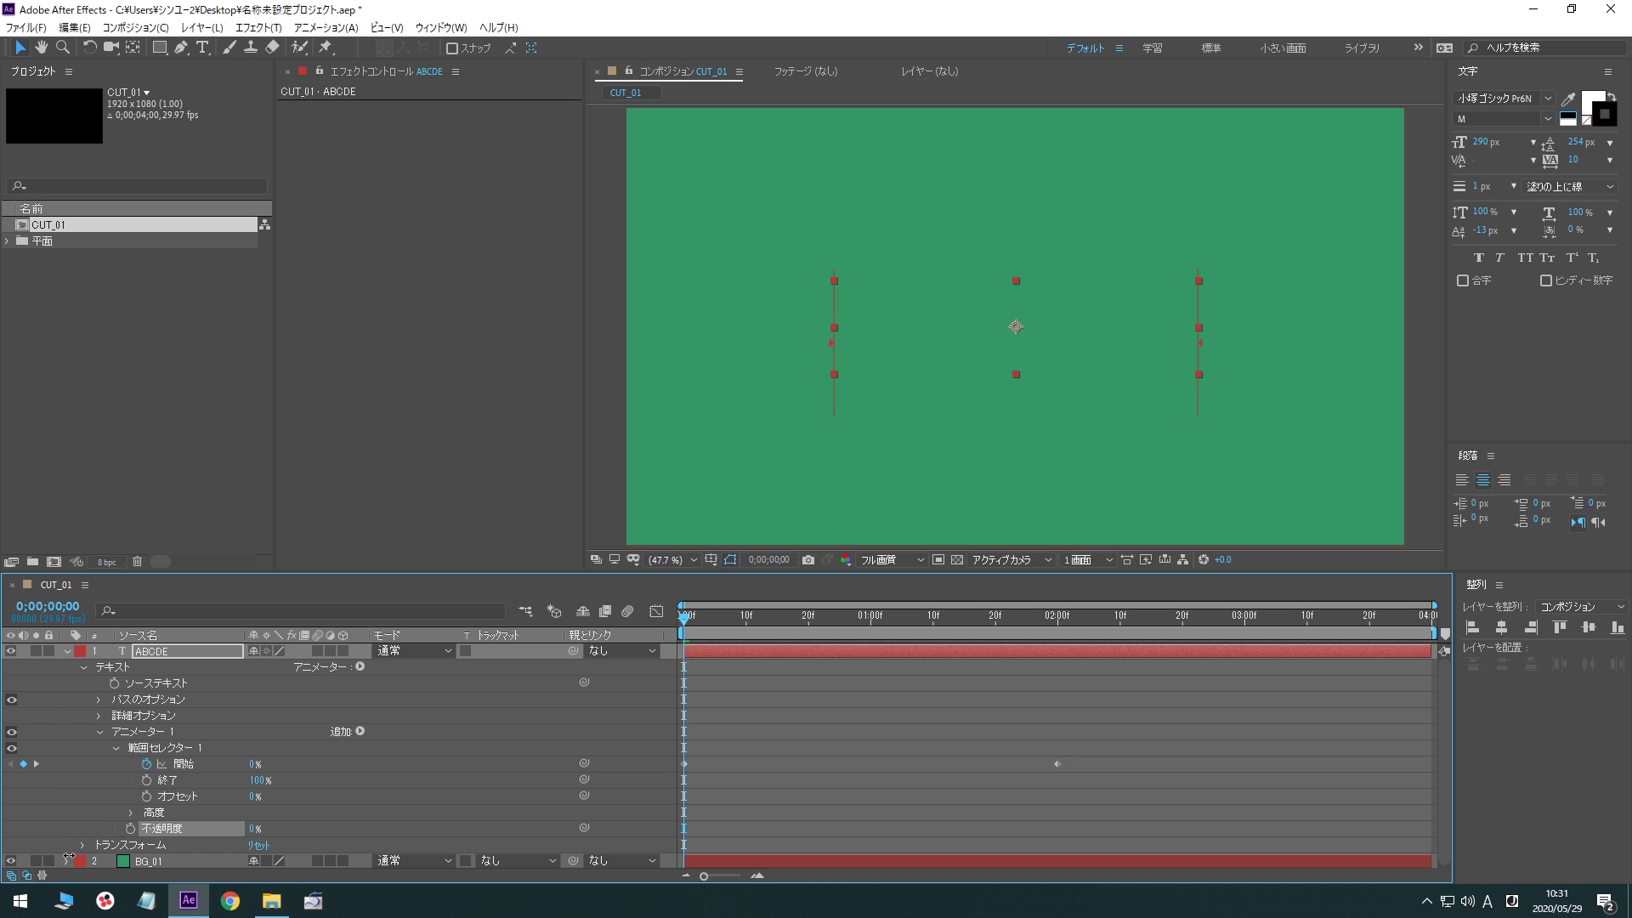
{"action": "key", "text": "space"}
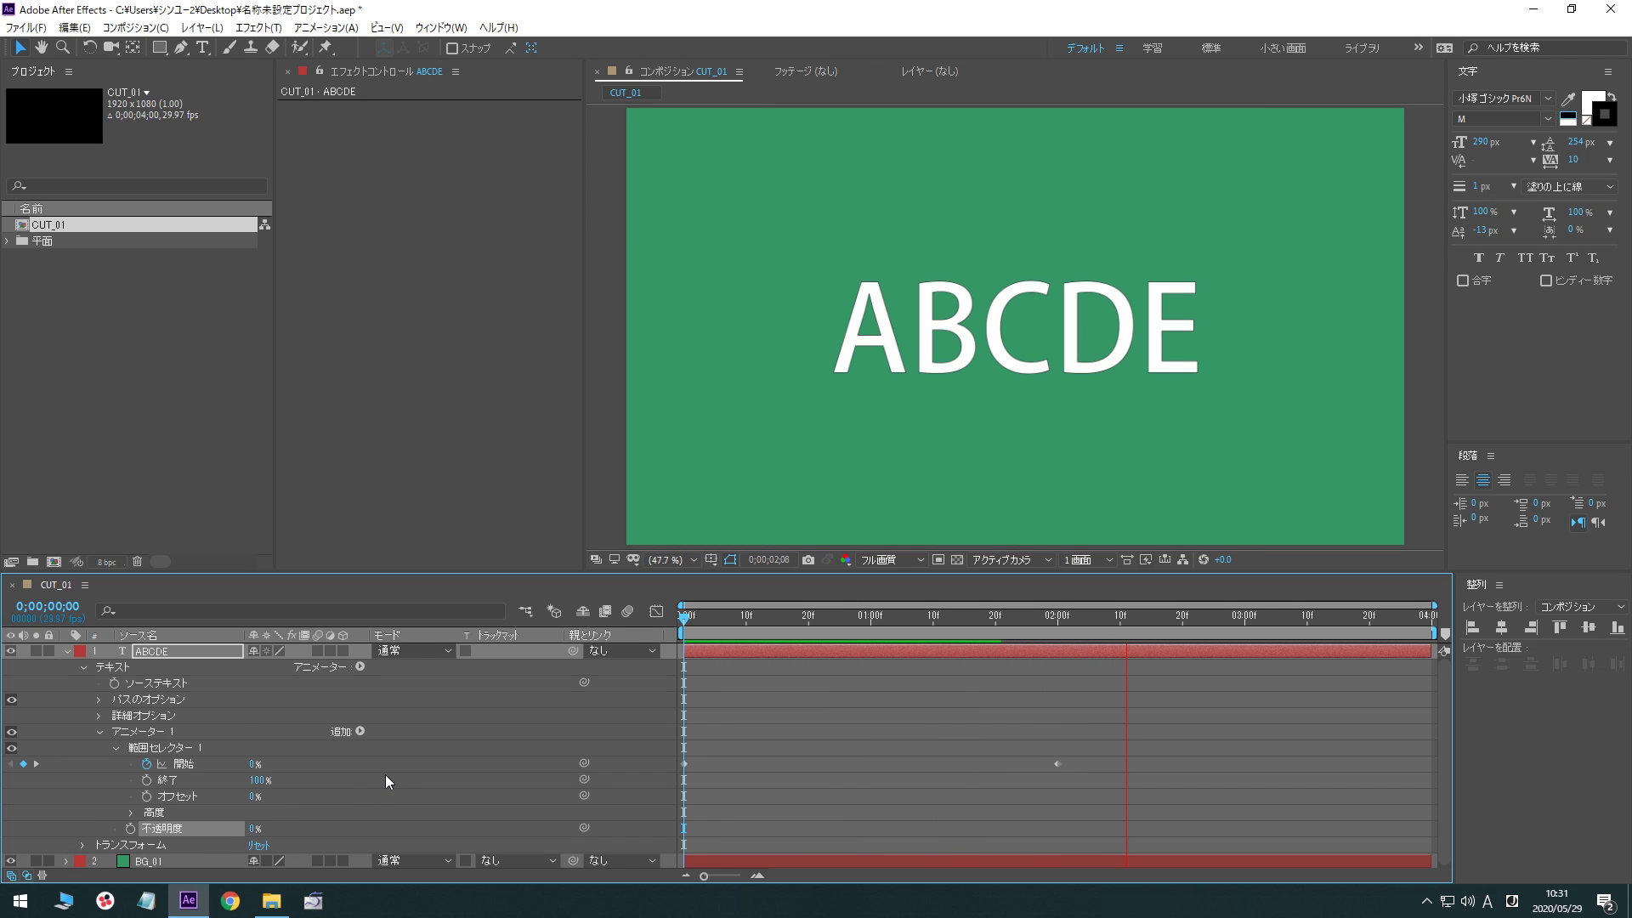
{"action": "key", "text": "space"}
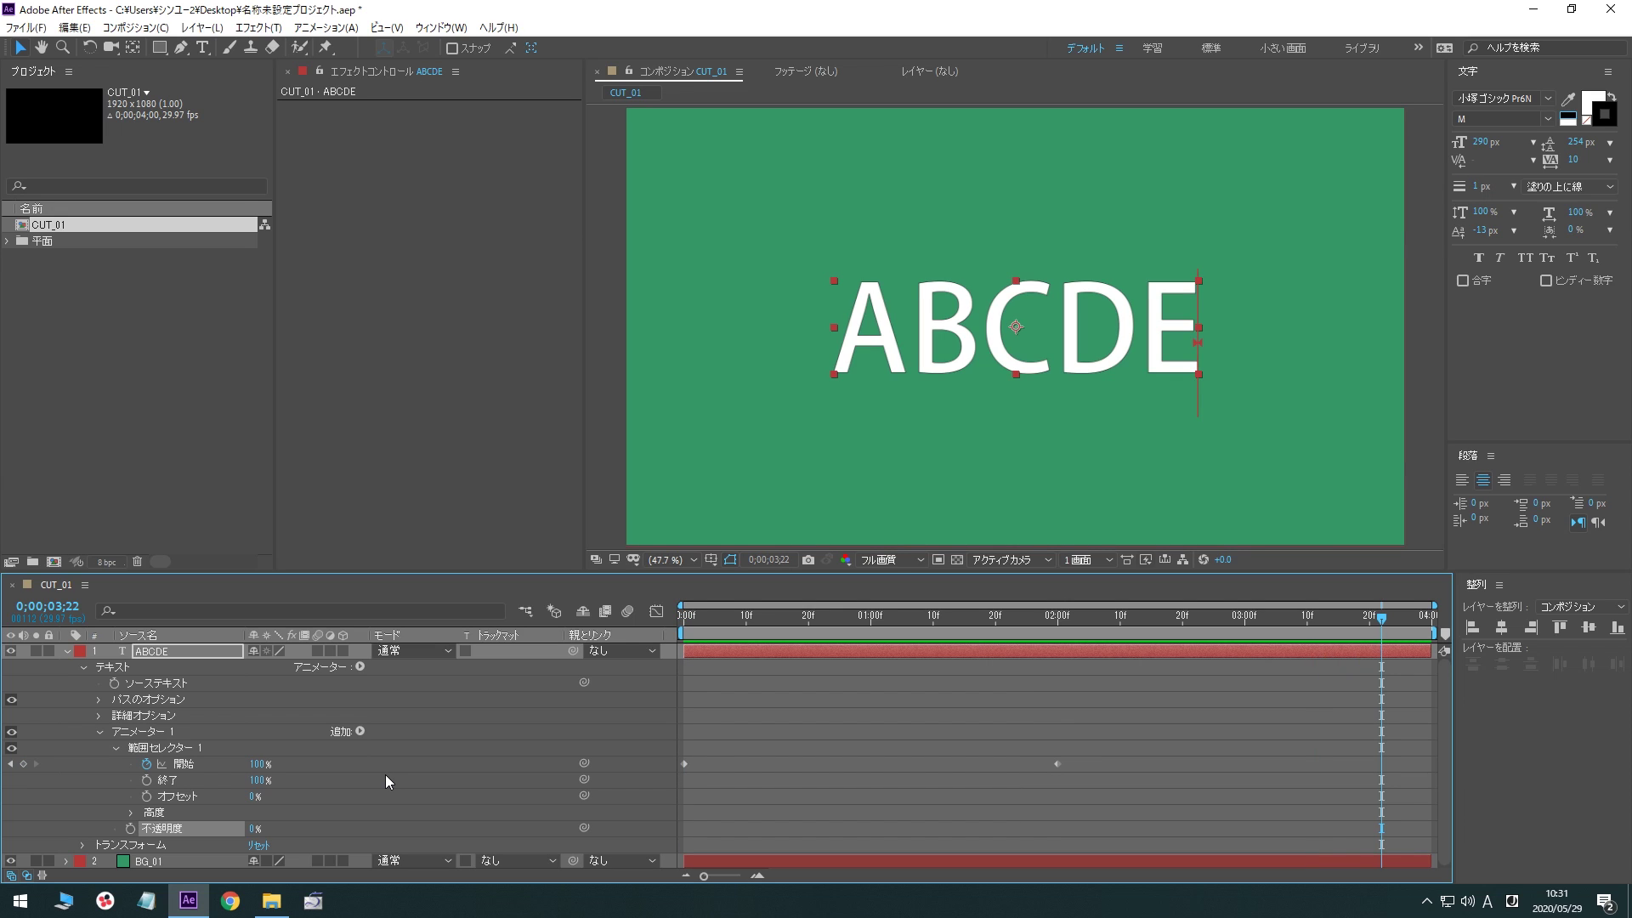
{"action": "key", "text": "Home"}
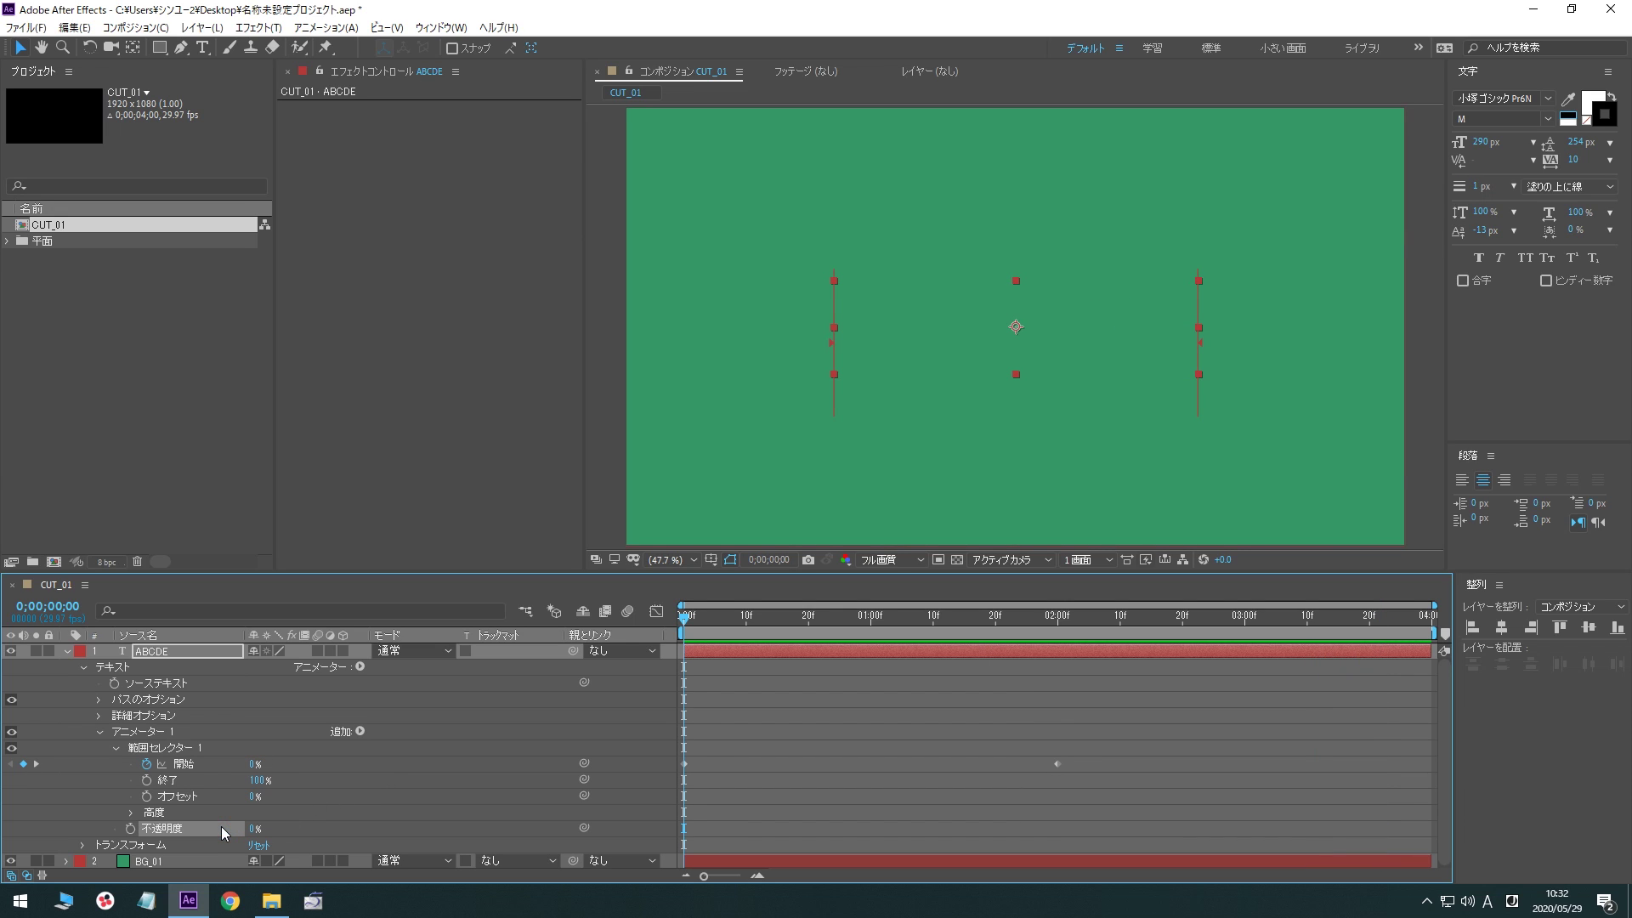
Delete the Opacity property from the text animator and add All Transform Properties in its place
{"action": "key", "text": "Delete"}
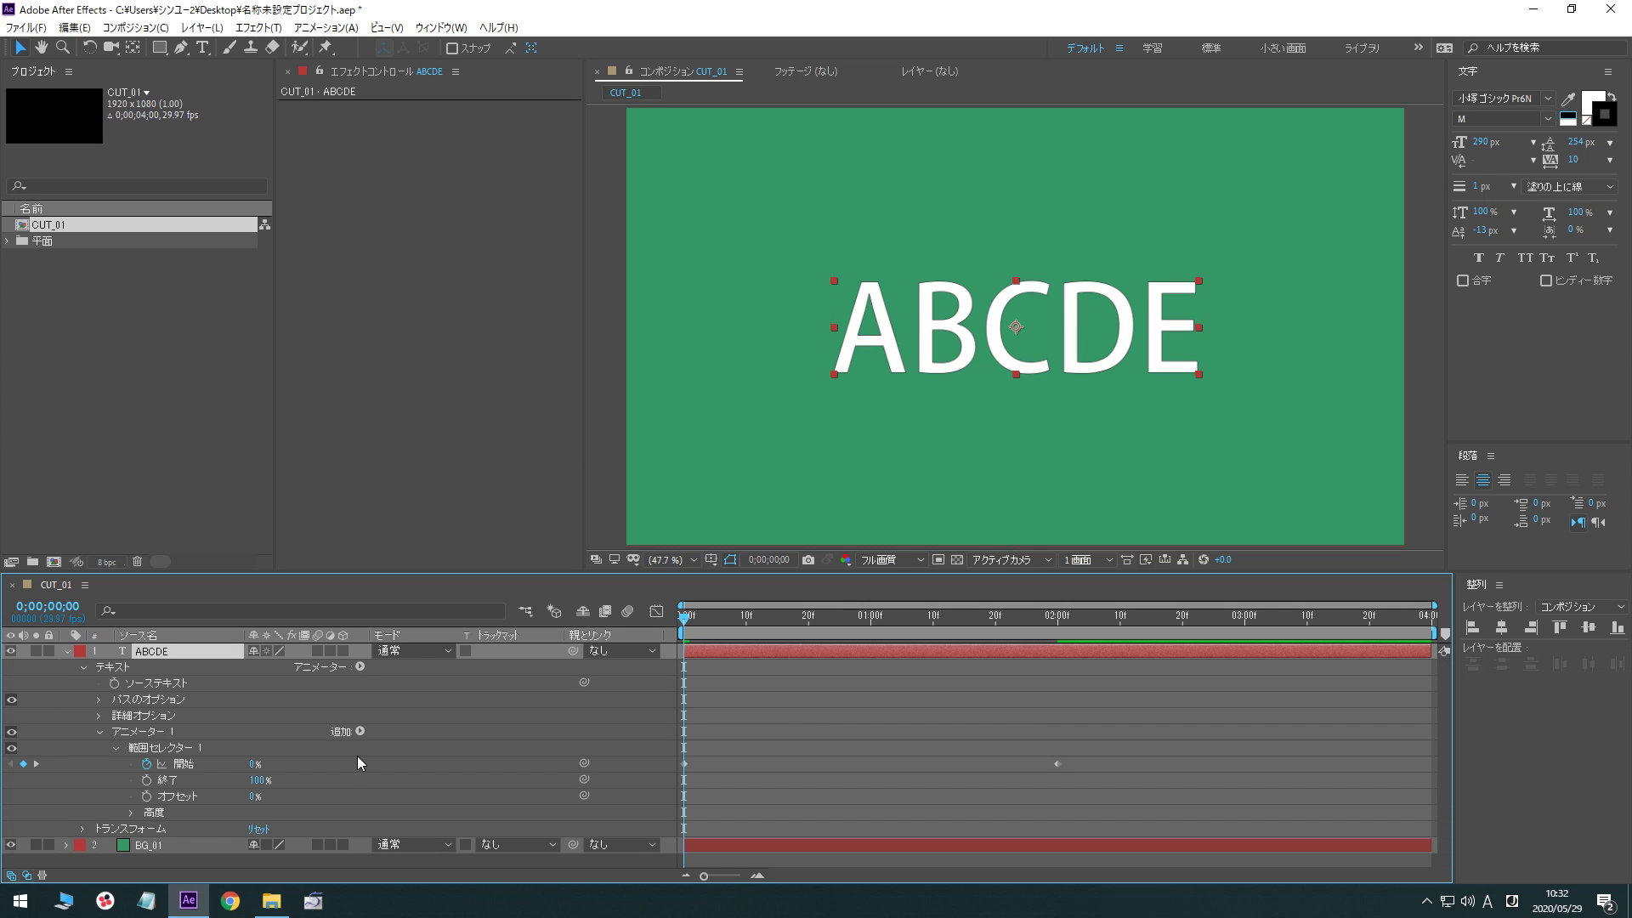
{"action": "left_click", "coordinate": [358, 731]}
{"action": "mouse_move", "coordinate": [361, 732]}
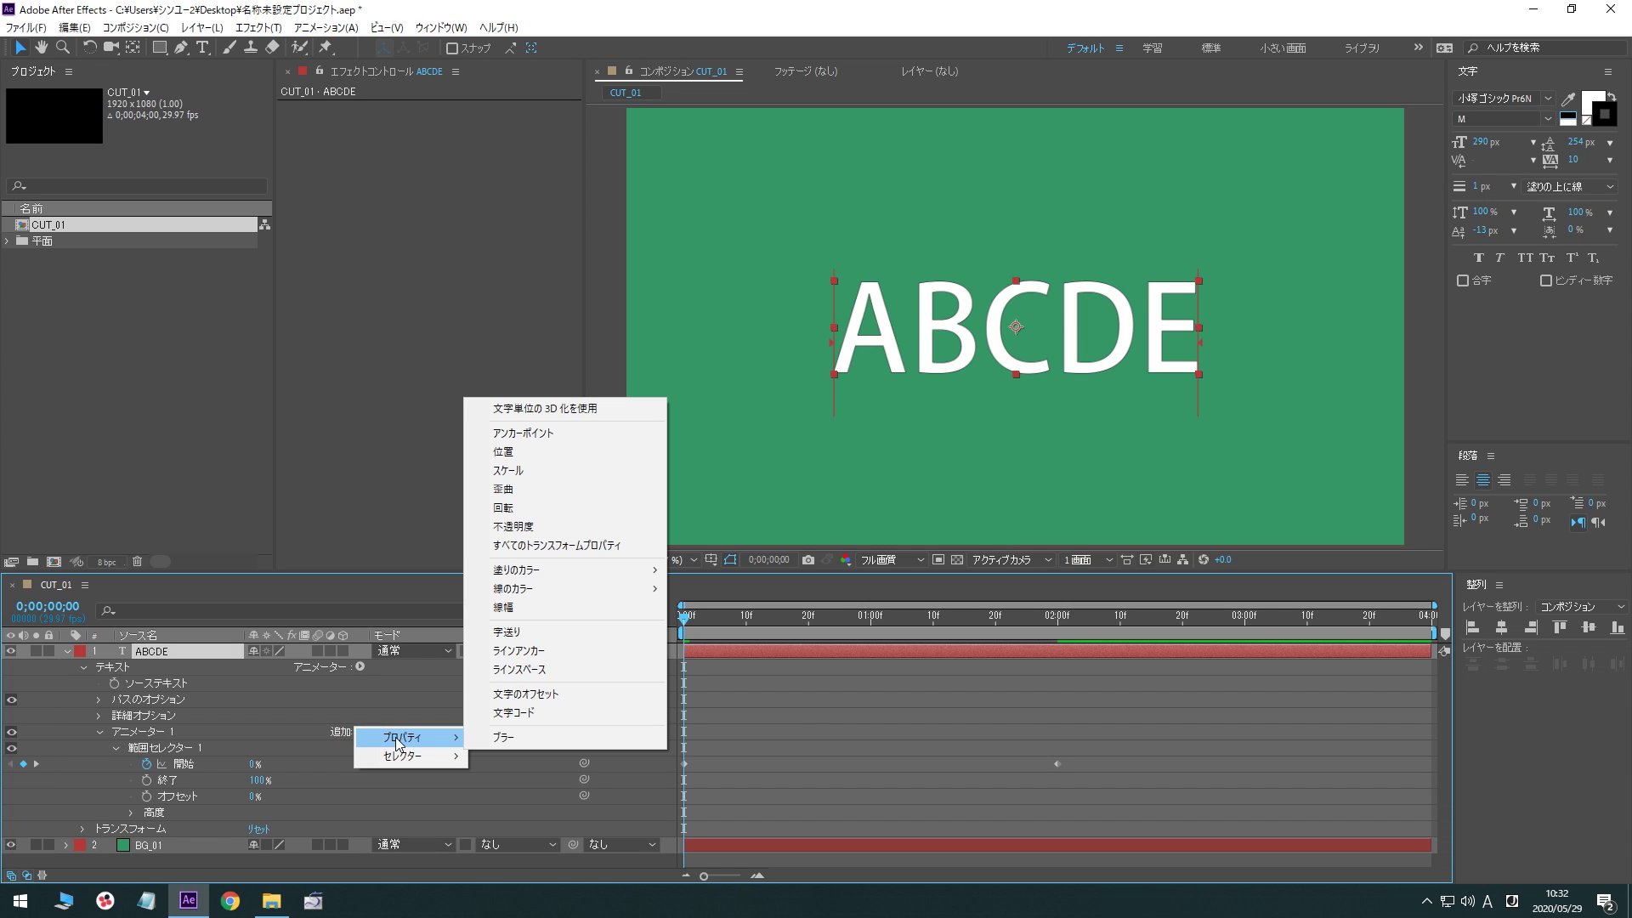
{"action": "left_click", "coordinate": [559, 546]}
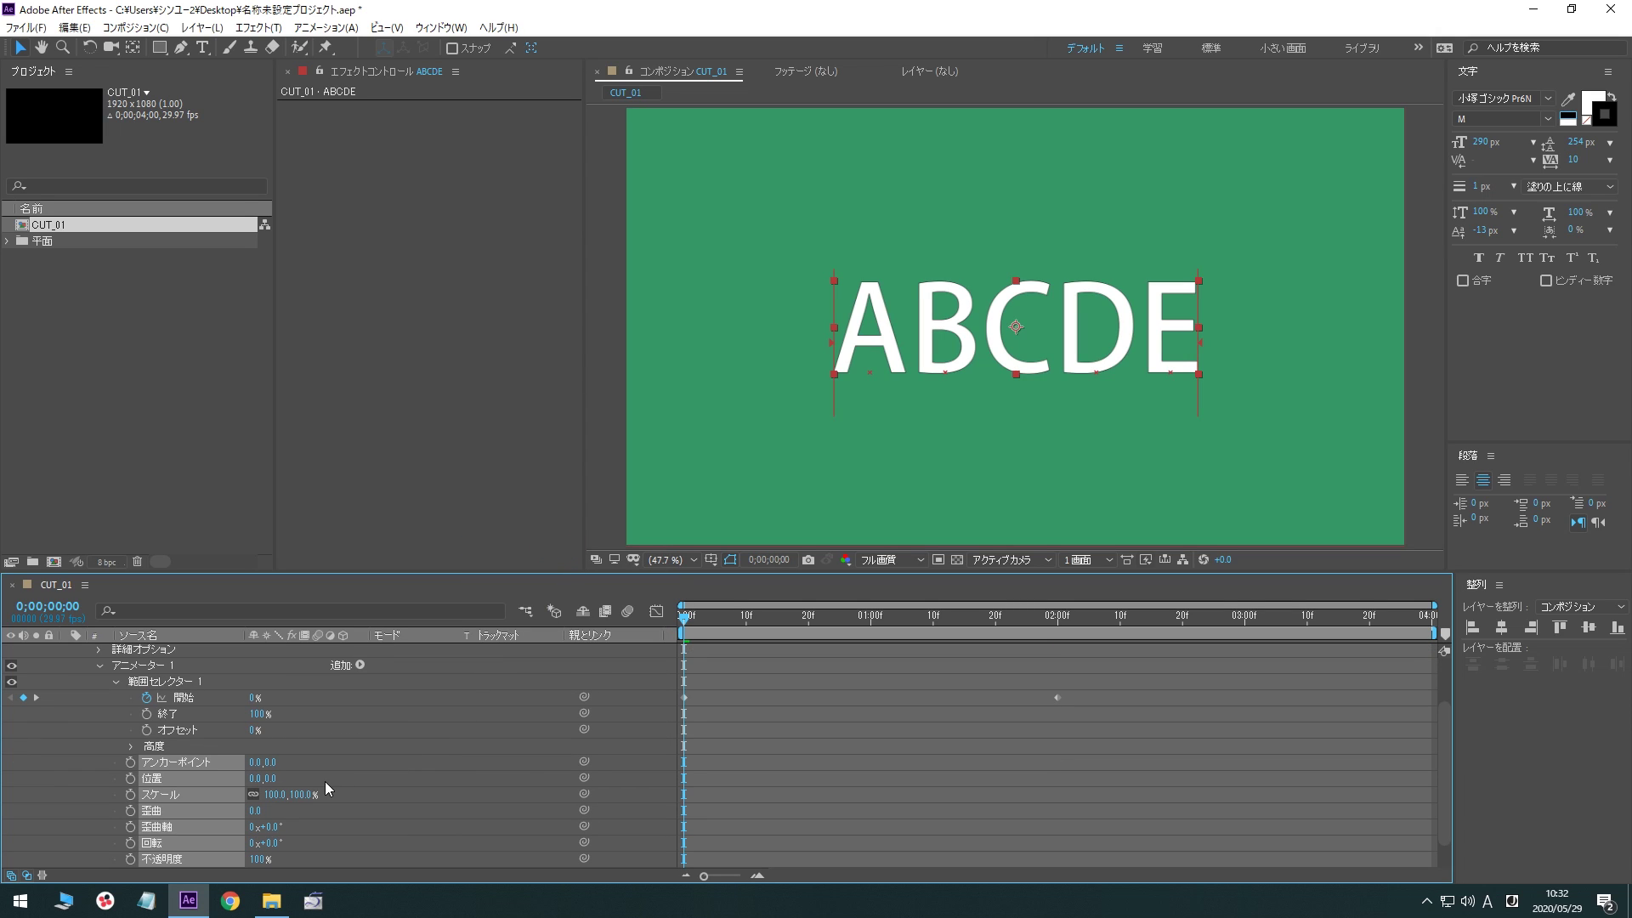
Try animator Position 0,57, Scale 144%, a negative Skew, Skew Axis 31°, Rotation 78° and Opacity 0% together, and preview the combined animation
{"action": "left_click_drag", "start_coordinate": [267, 782], "coordinate": [340, 844]}
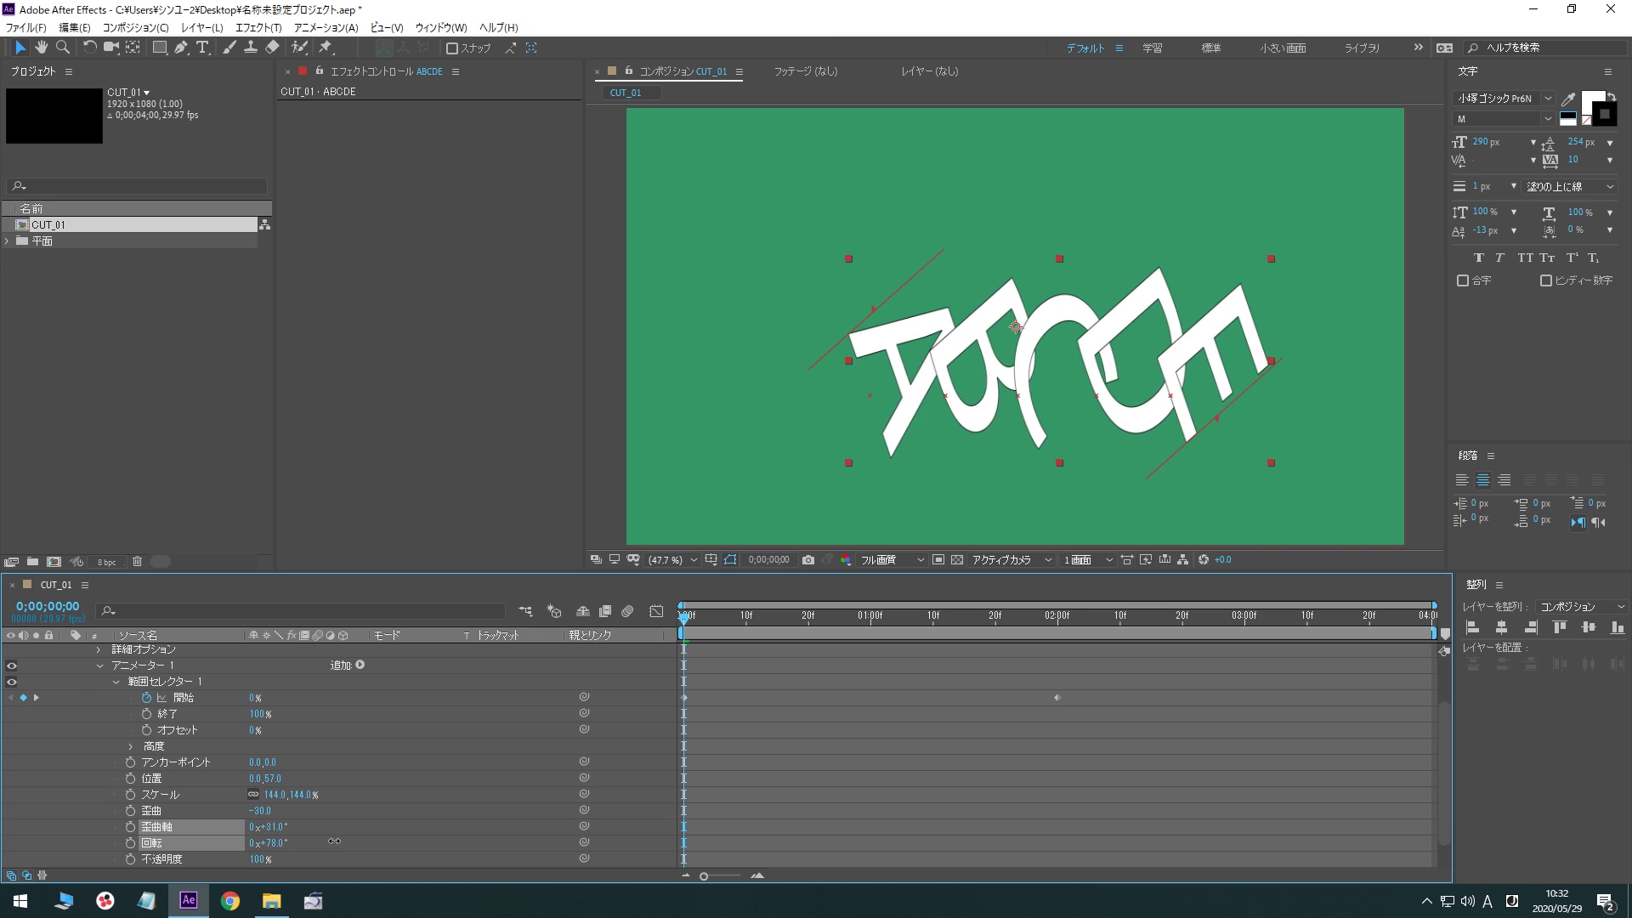
{"action": "scroll", "coordinate": [334, 844], "scroll_direction": "down", "scroll_amount": 2}
{"action": "left_click_drag", "start_coordinate": [257, 826], "coordinate": [115, 841]}
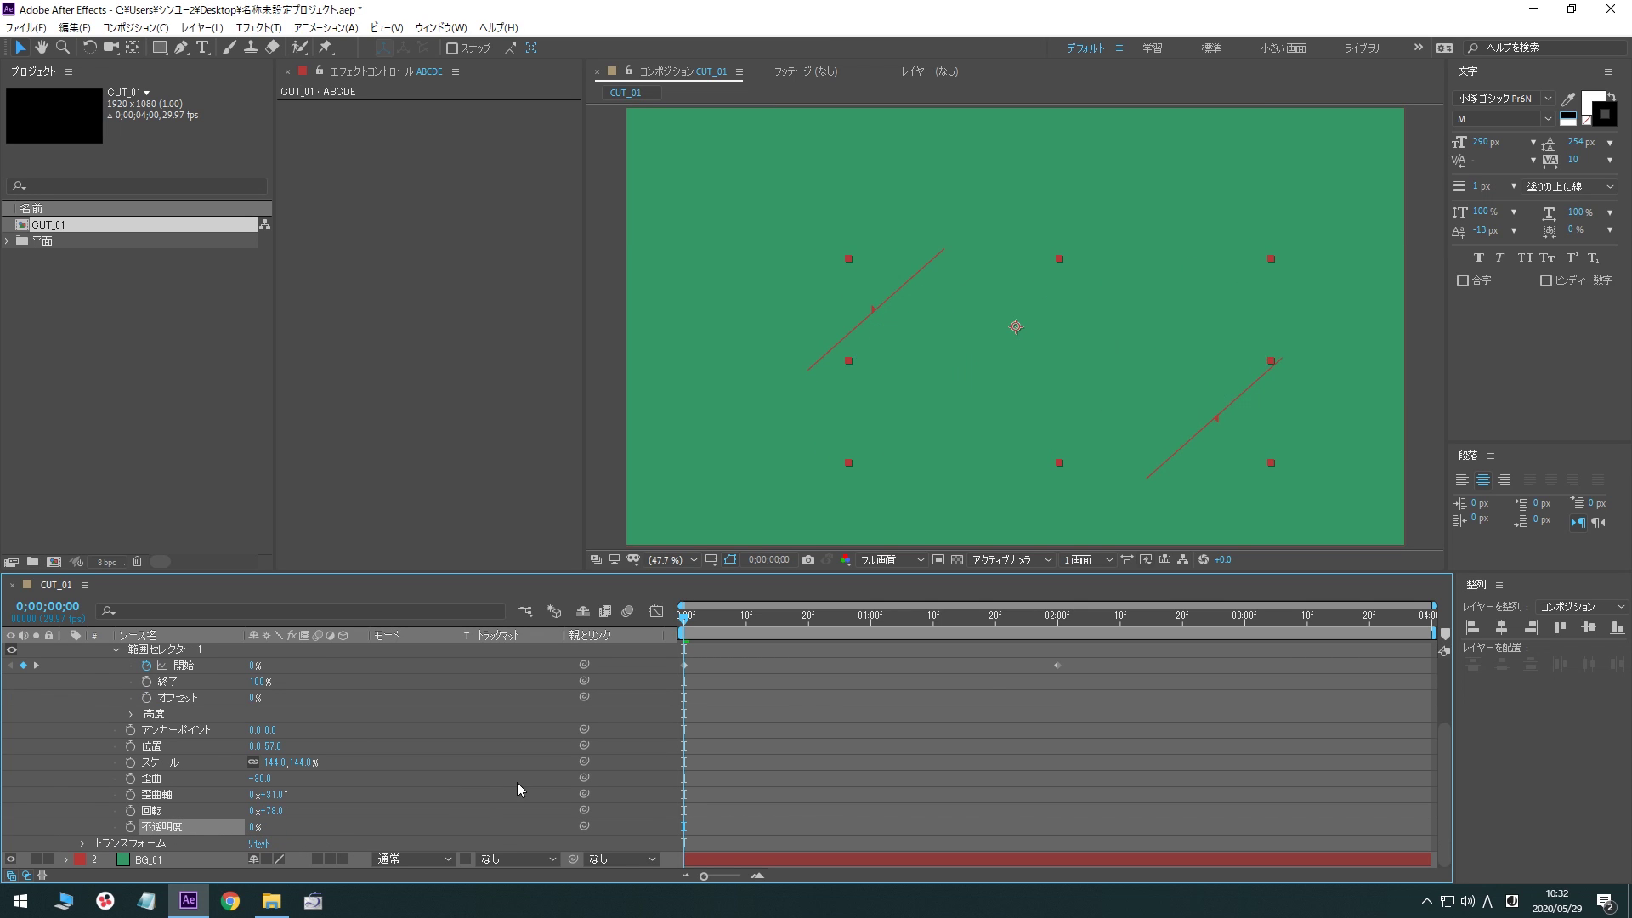
{"action": "key", "text": "space"}
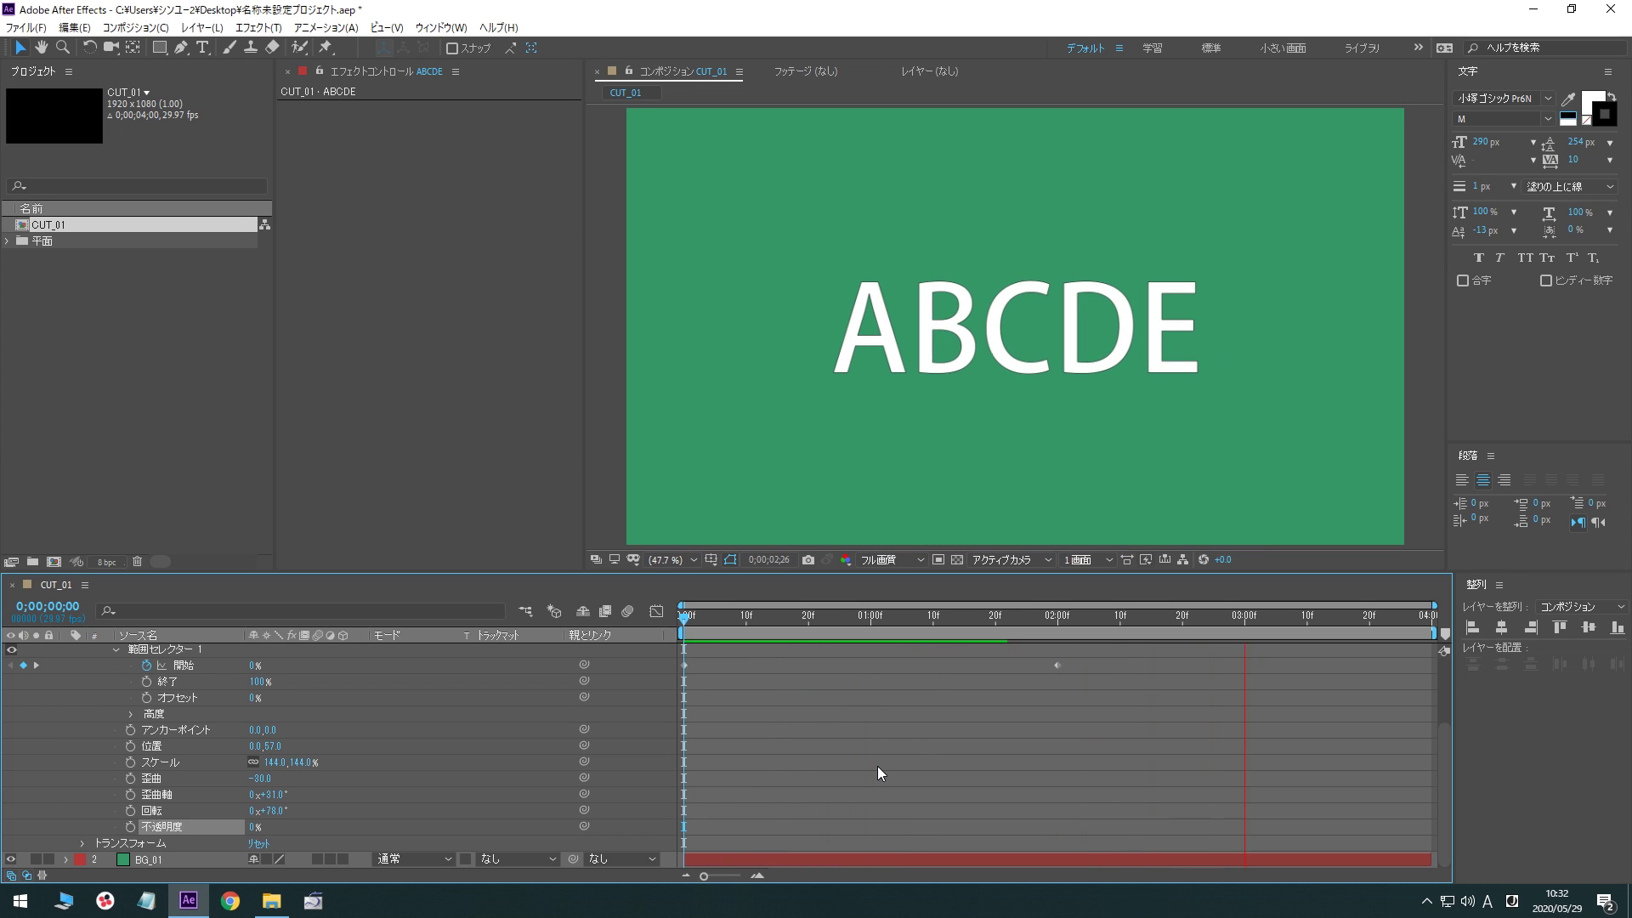
{"action": "key", "text": "space"}
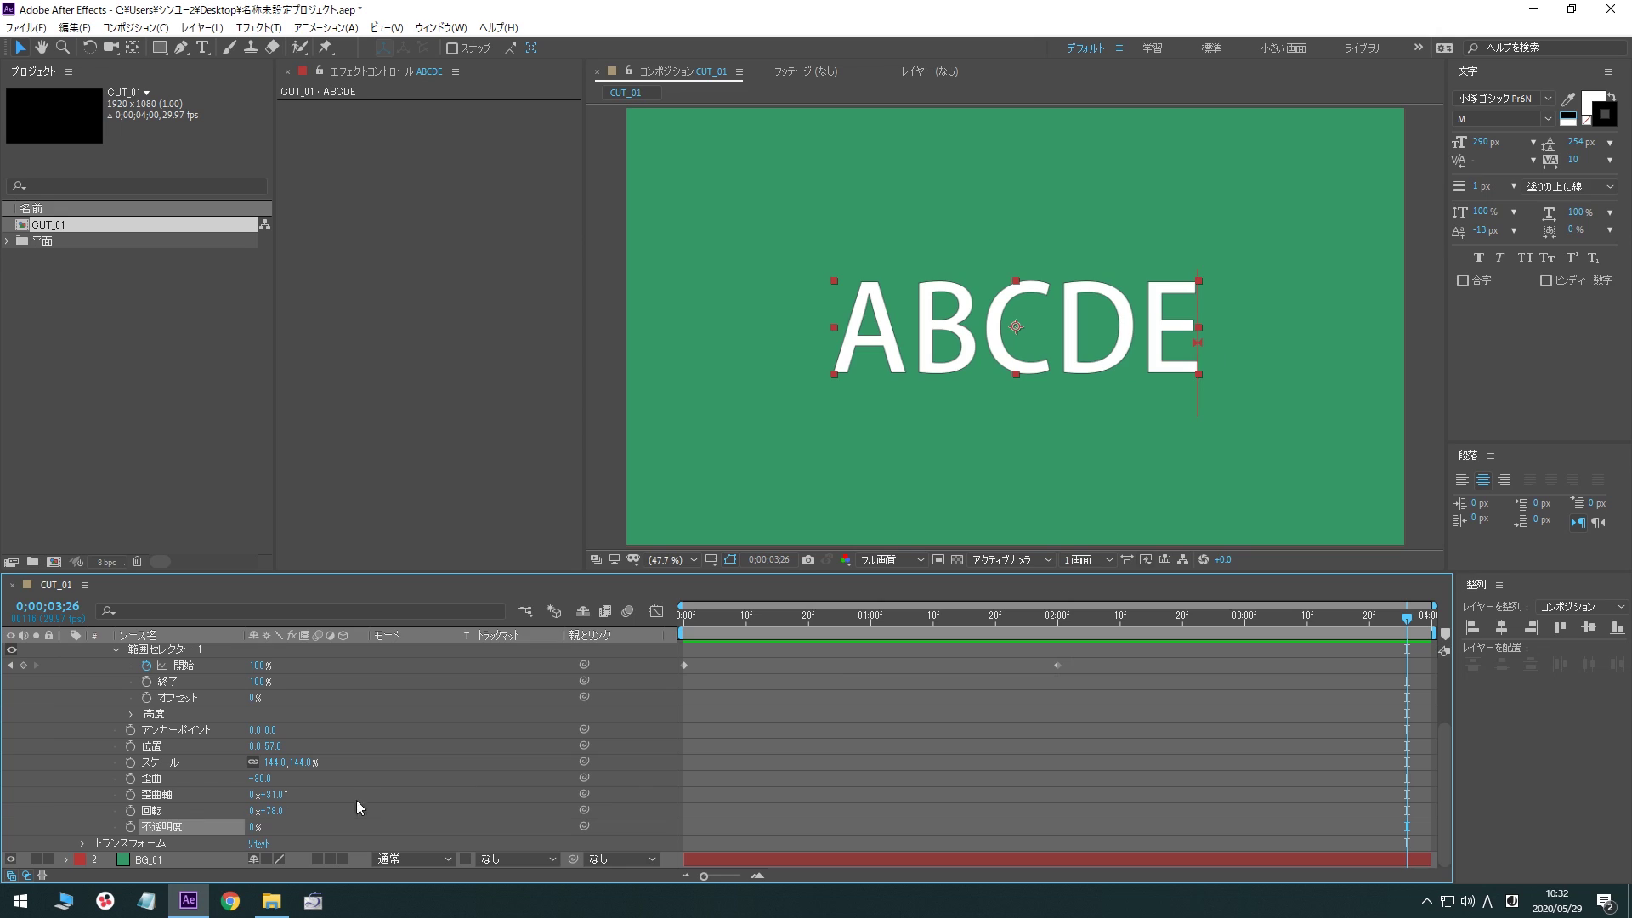
Delete all the transform properties, Anchor Point through Opacity, from the text animator and add an RGB Fill Color property
{"action": "left_click", "coordinate": [180, 737]}
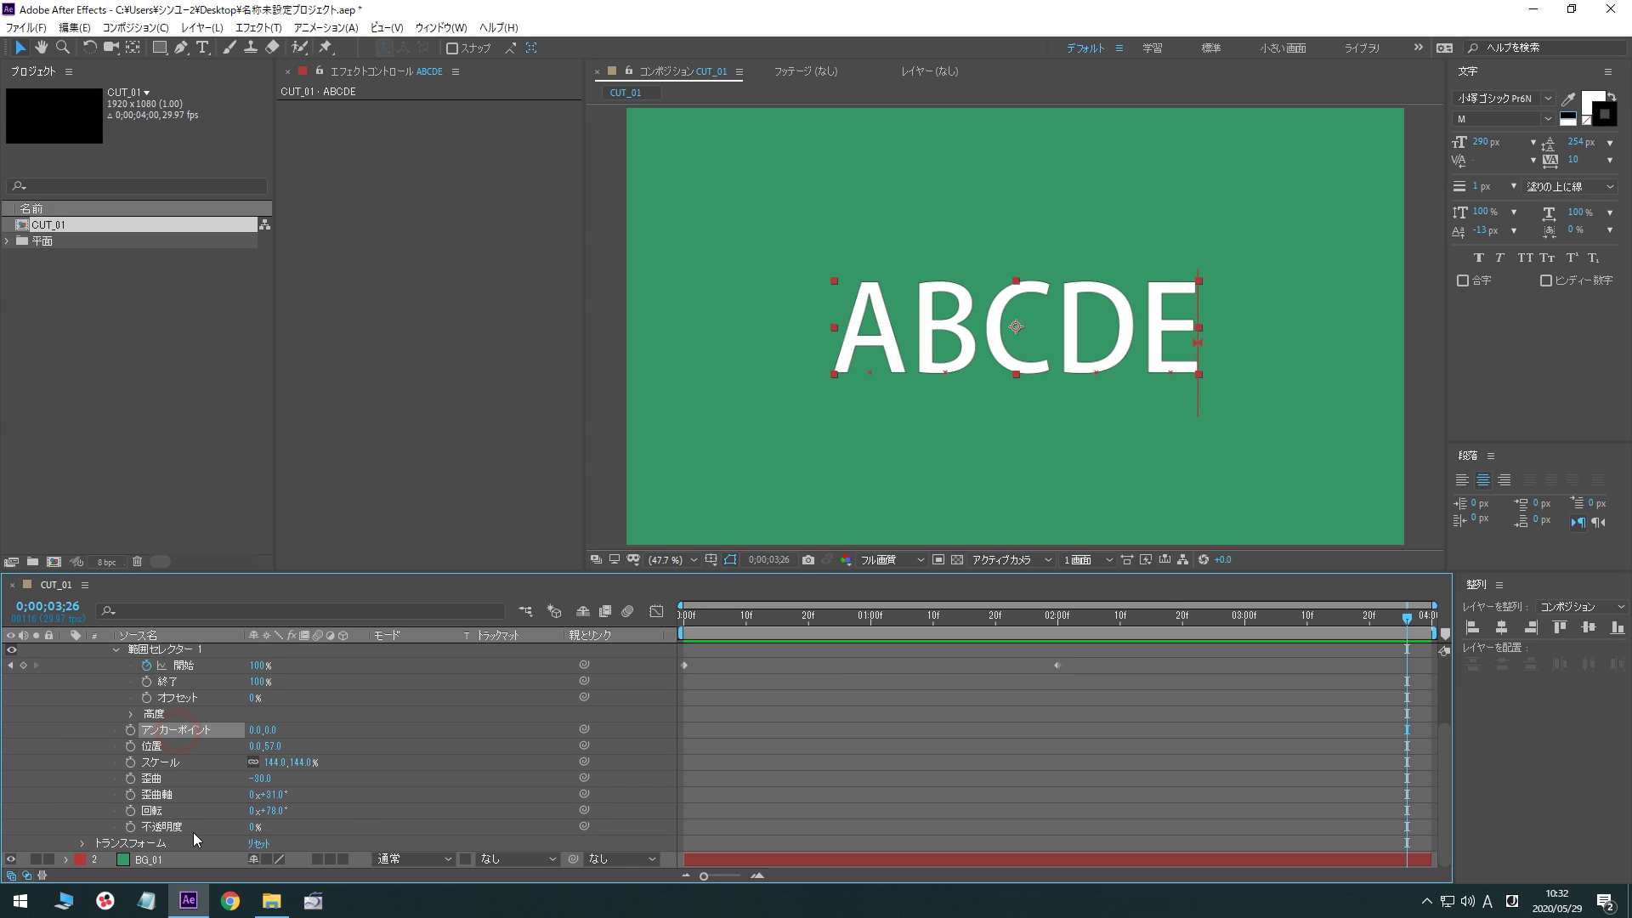
{"action": "left_click", "coordinate": [192, 828], "text": "shift"}
{"action": "key", "text": "Delete"}
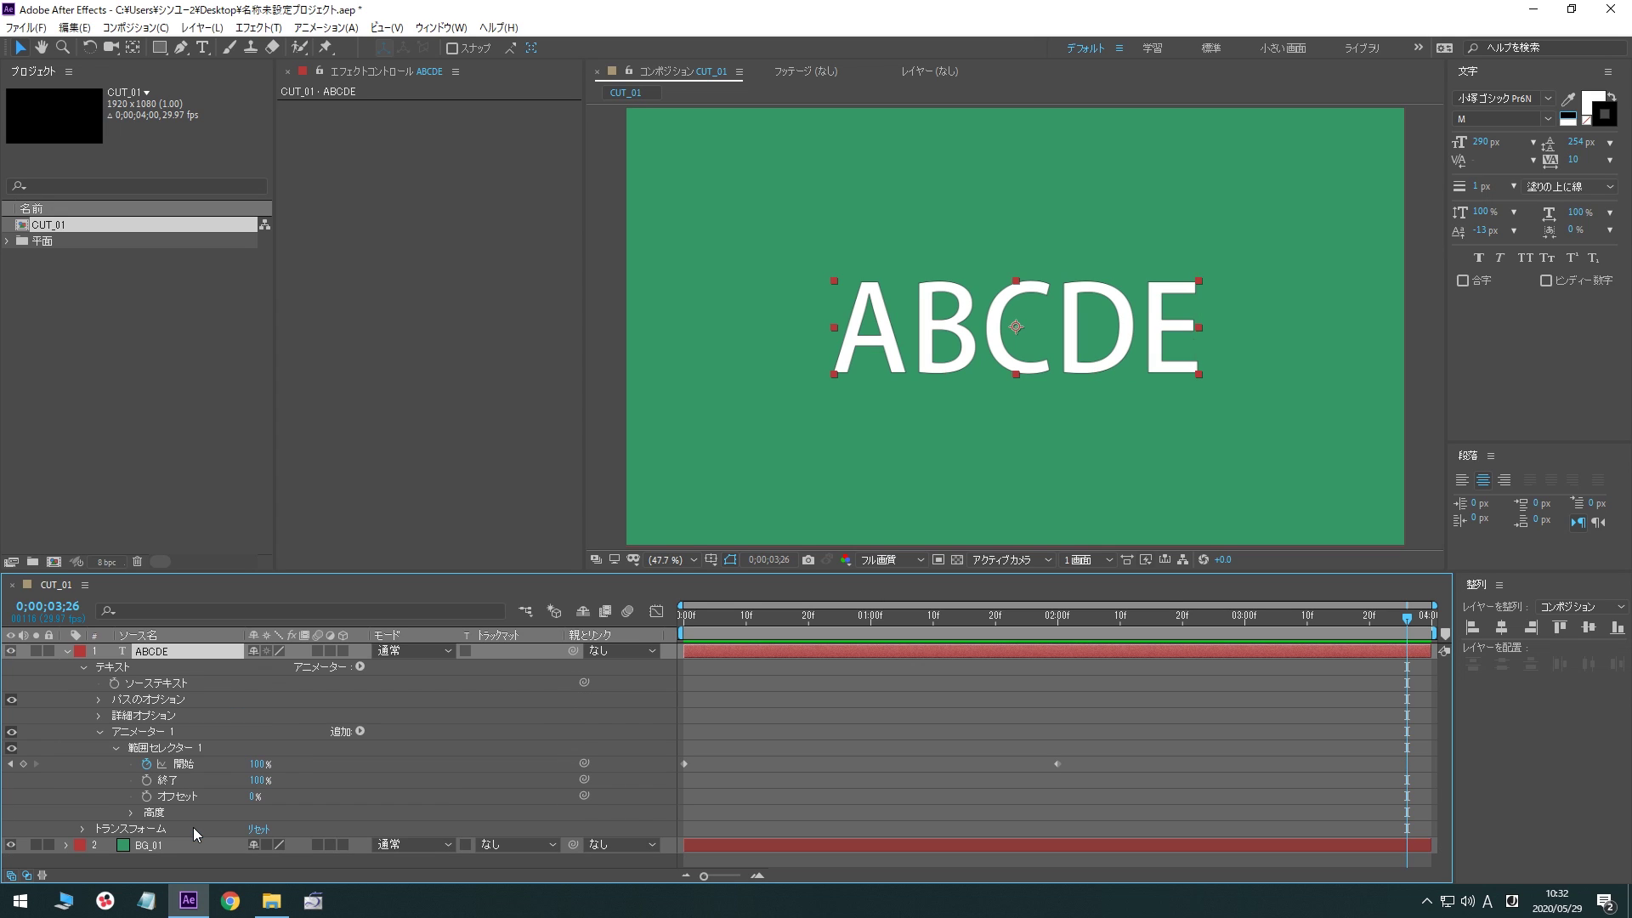
{"action": "left_click", "coordinate": [359, 732]}
{"action": "mouse_move", "coordinate": [396, 739]}
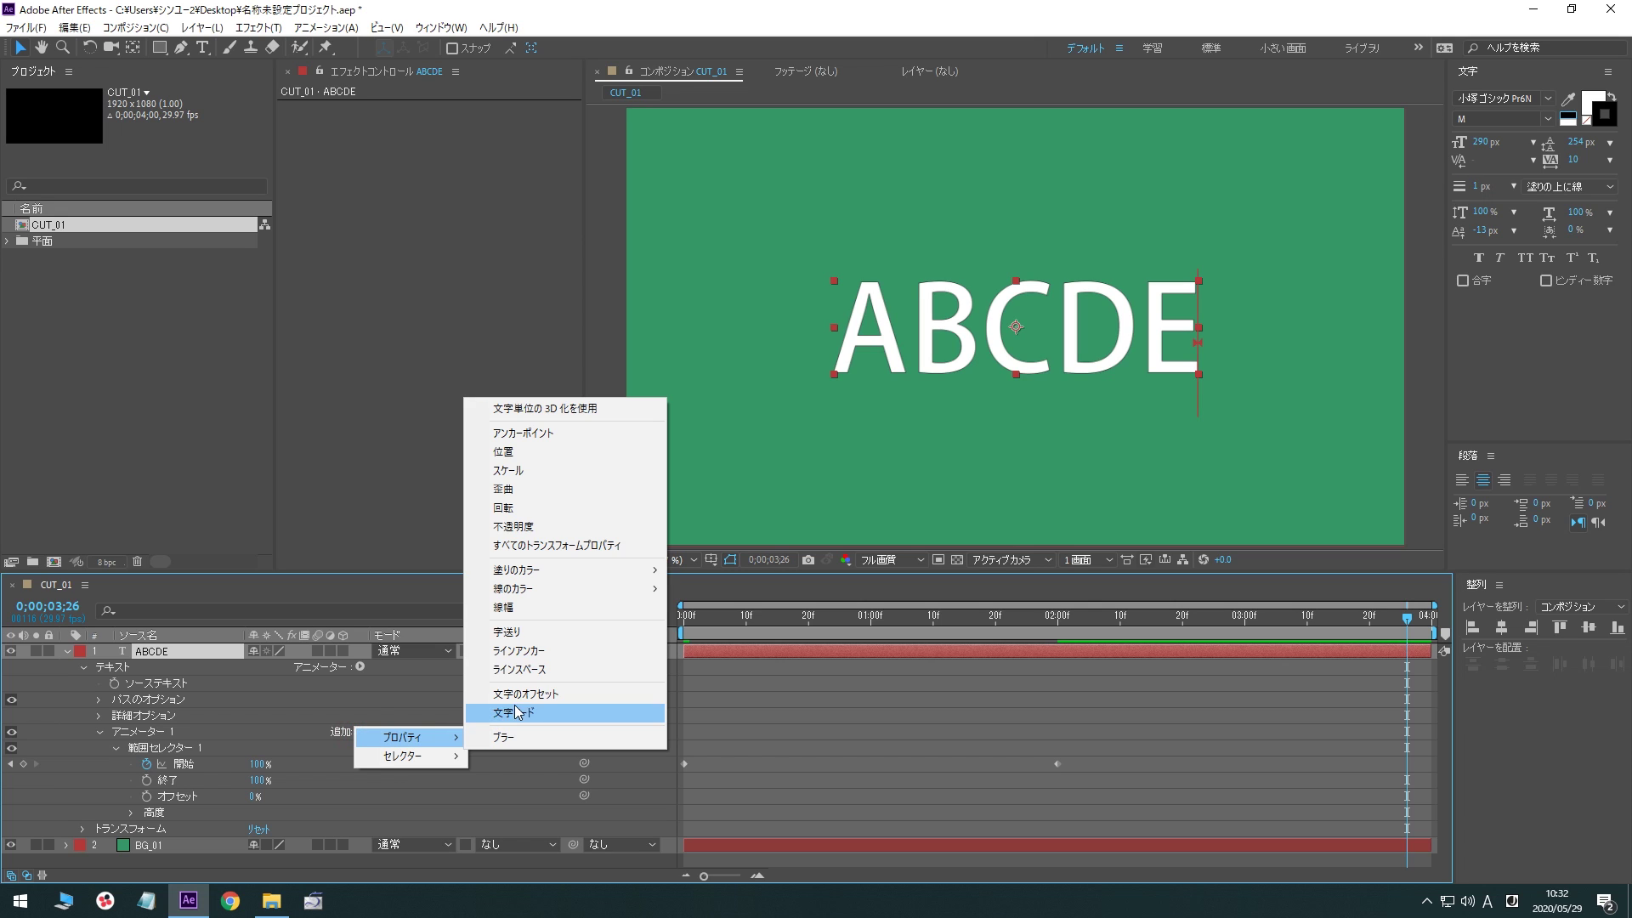
{"action": "mouse_move", "coordinate": [632, 575]}
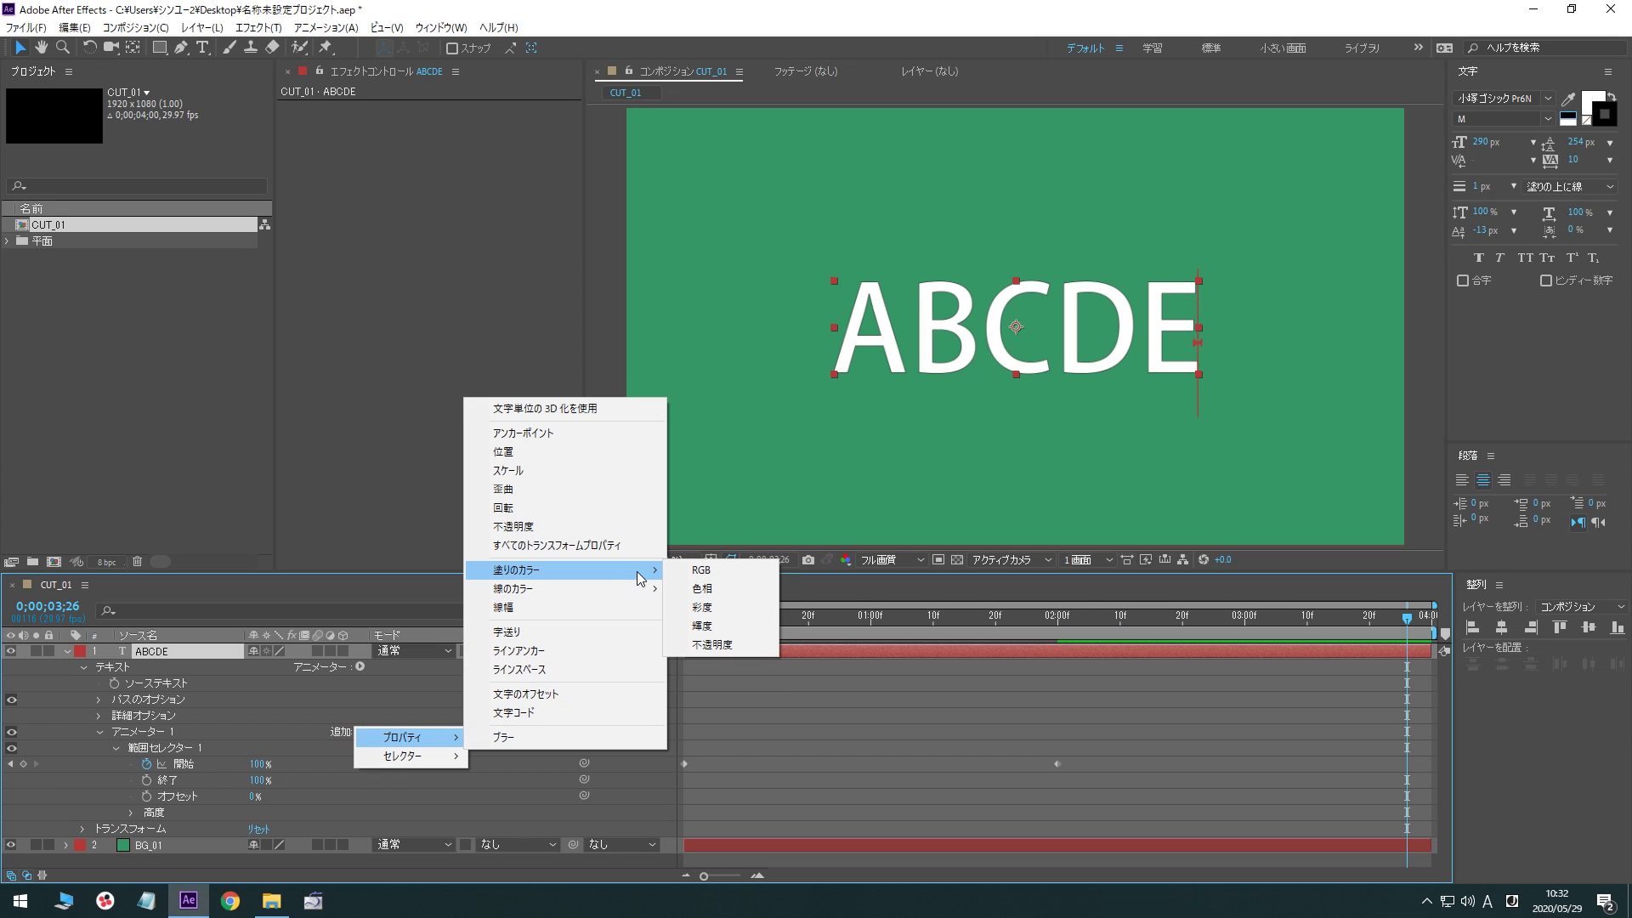
{"action": "left_click", "coordinate": [686, 573]}
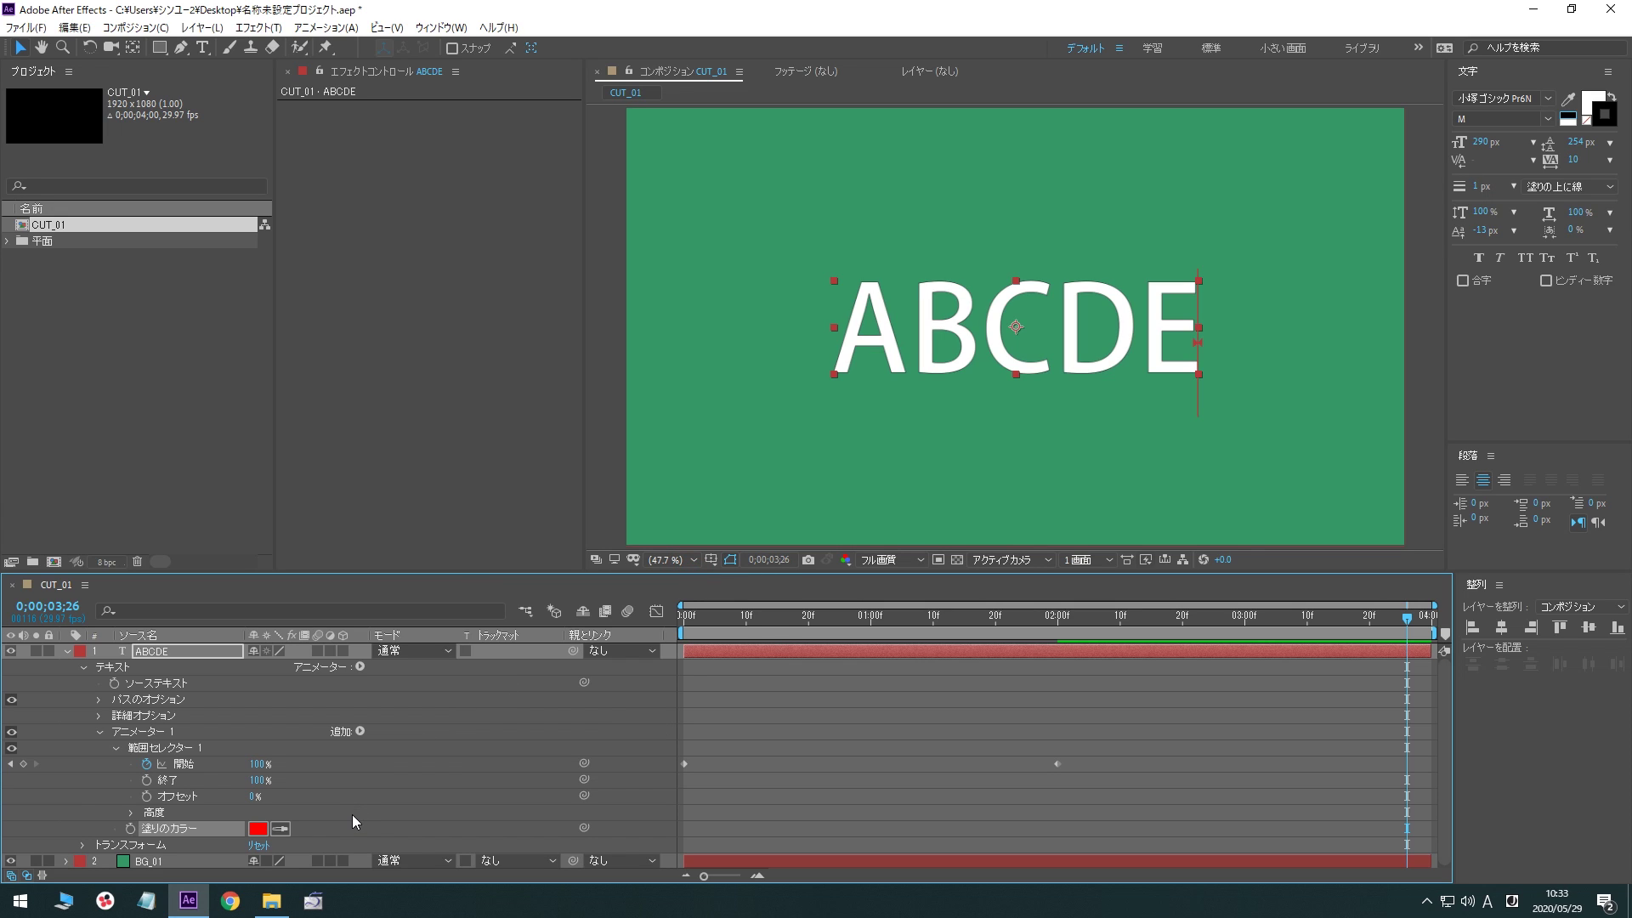
Try a light red animator Fill Color of E96464 and preview the letters' colour change from the start
{"action": "left_click", "coordinate": [257, 828]}
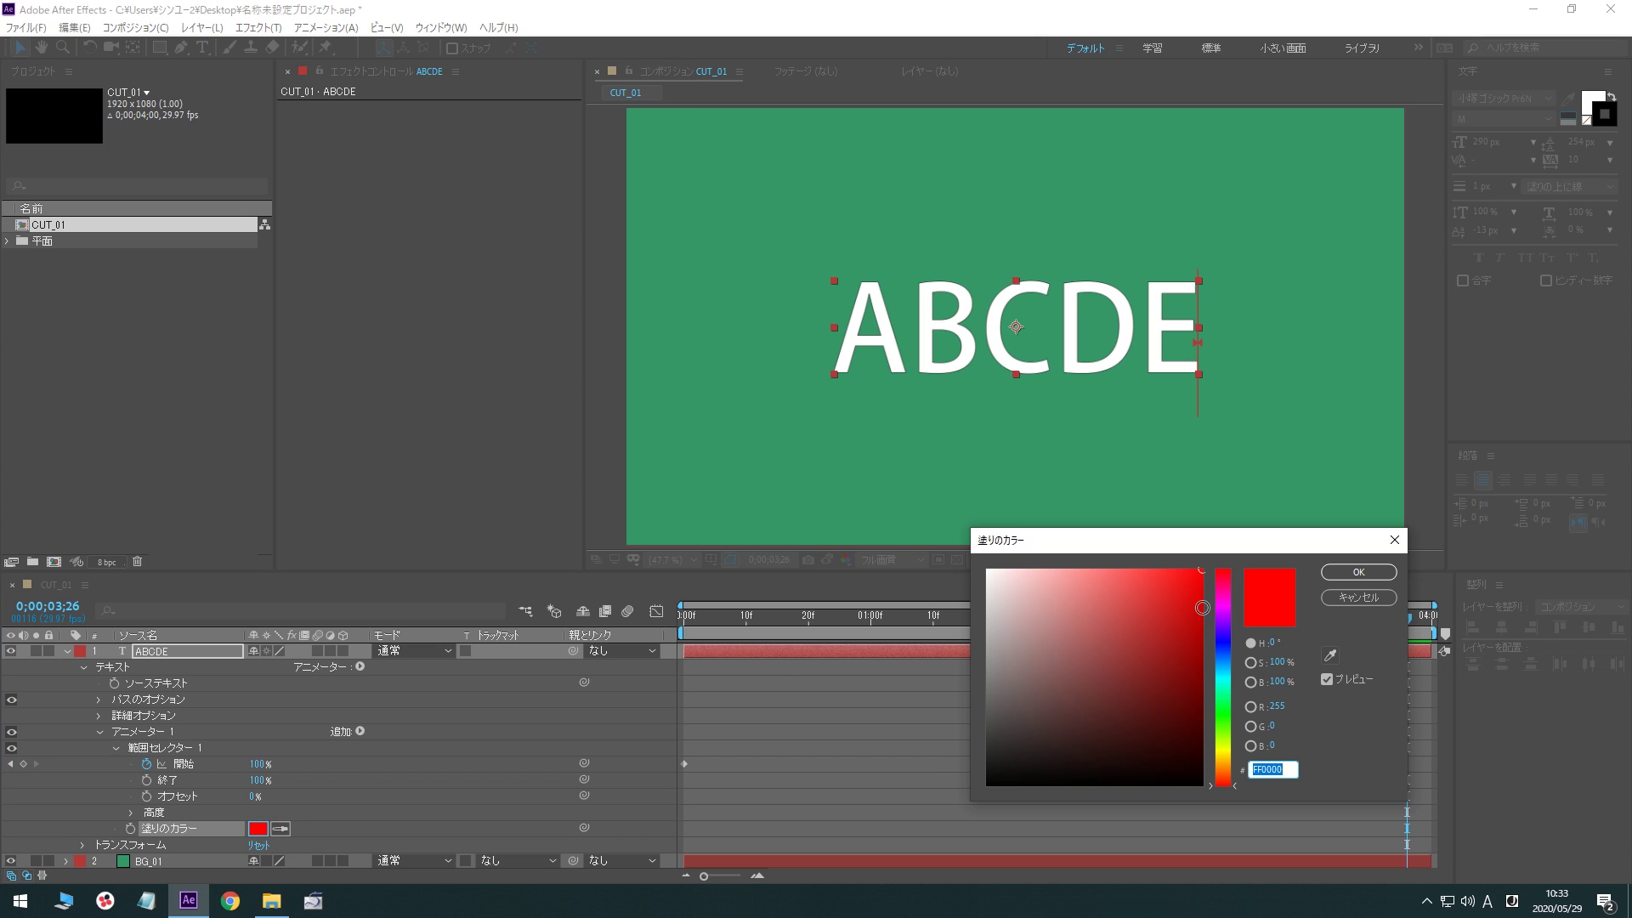
{"action": "mouse_move", "coordinate": [1153, 608]}
{"action": "left_mouse_down"}
{"action": "mouse_move", "coordinate": [1107, 622]}
{"action": "mouse_move", "coordinate": [1105, 656]}
{"action": "mouse_move", "coordinate": [1187, 585]}
{"action": "left_mouse_up"}
{"action": "left_click_drag", "start_coordinate": [1150, 579], "coordinate": [1113, 587]}
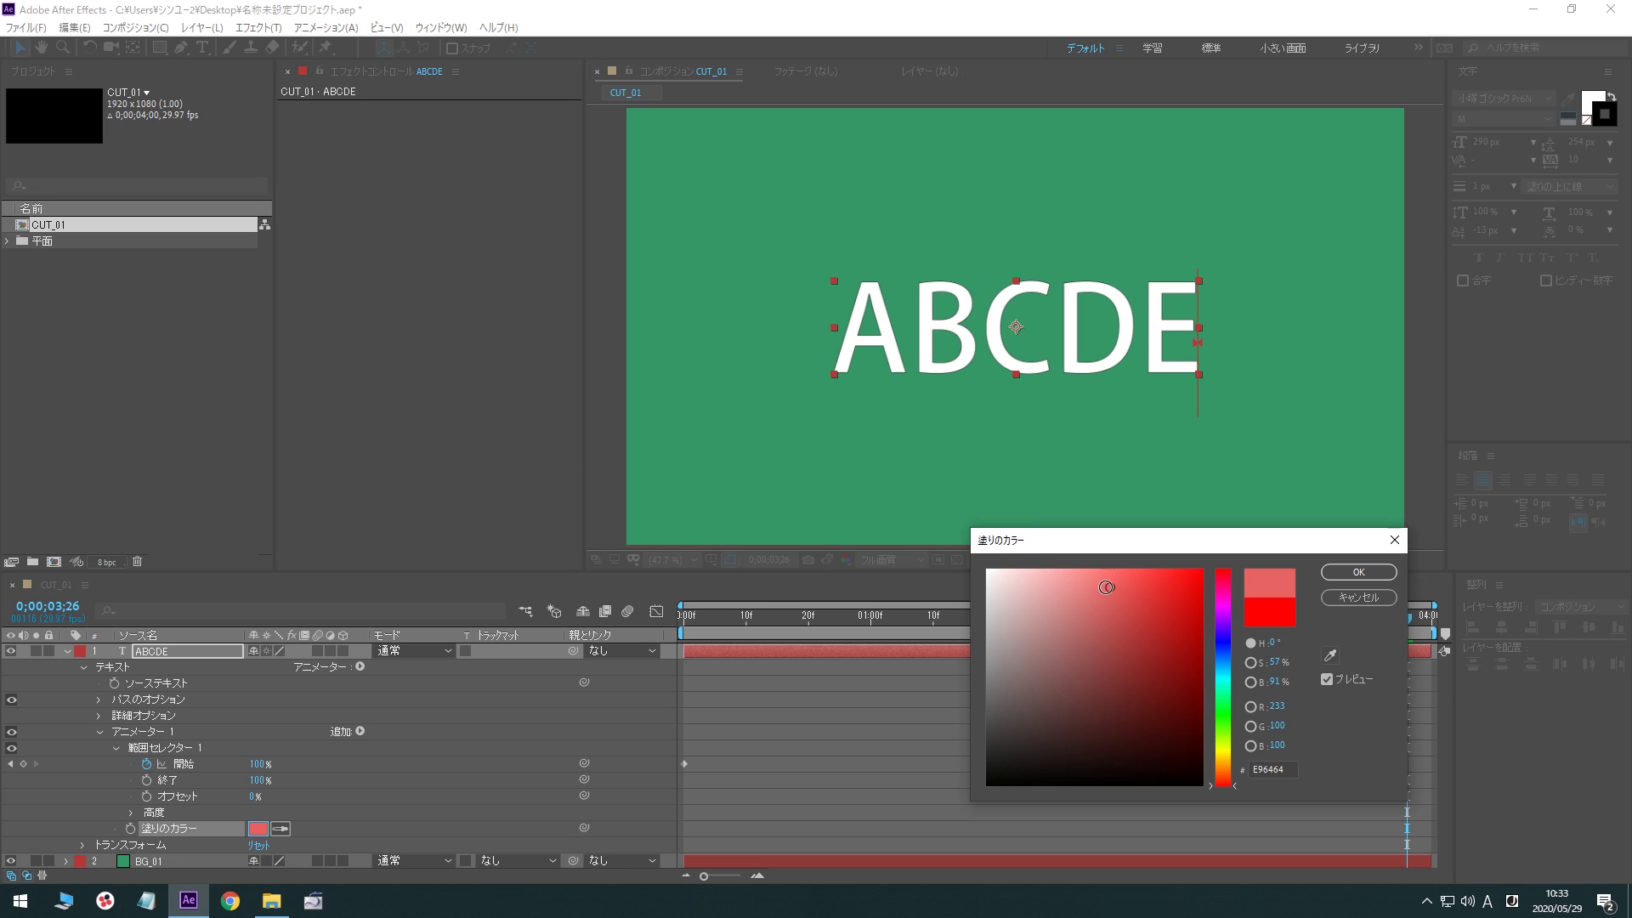
{"action": "left_click", "coordinate": [1340, 579]}
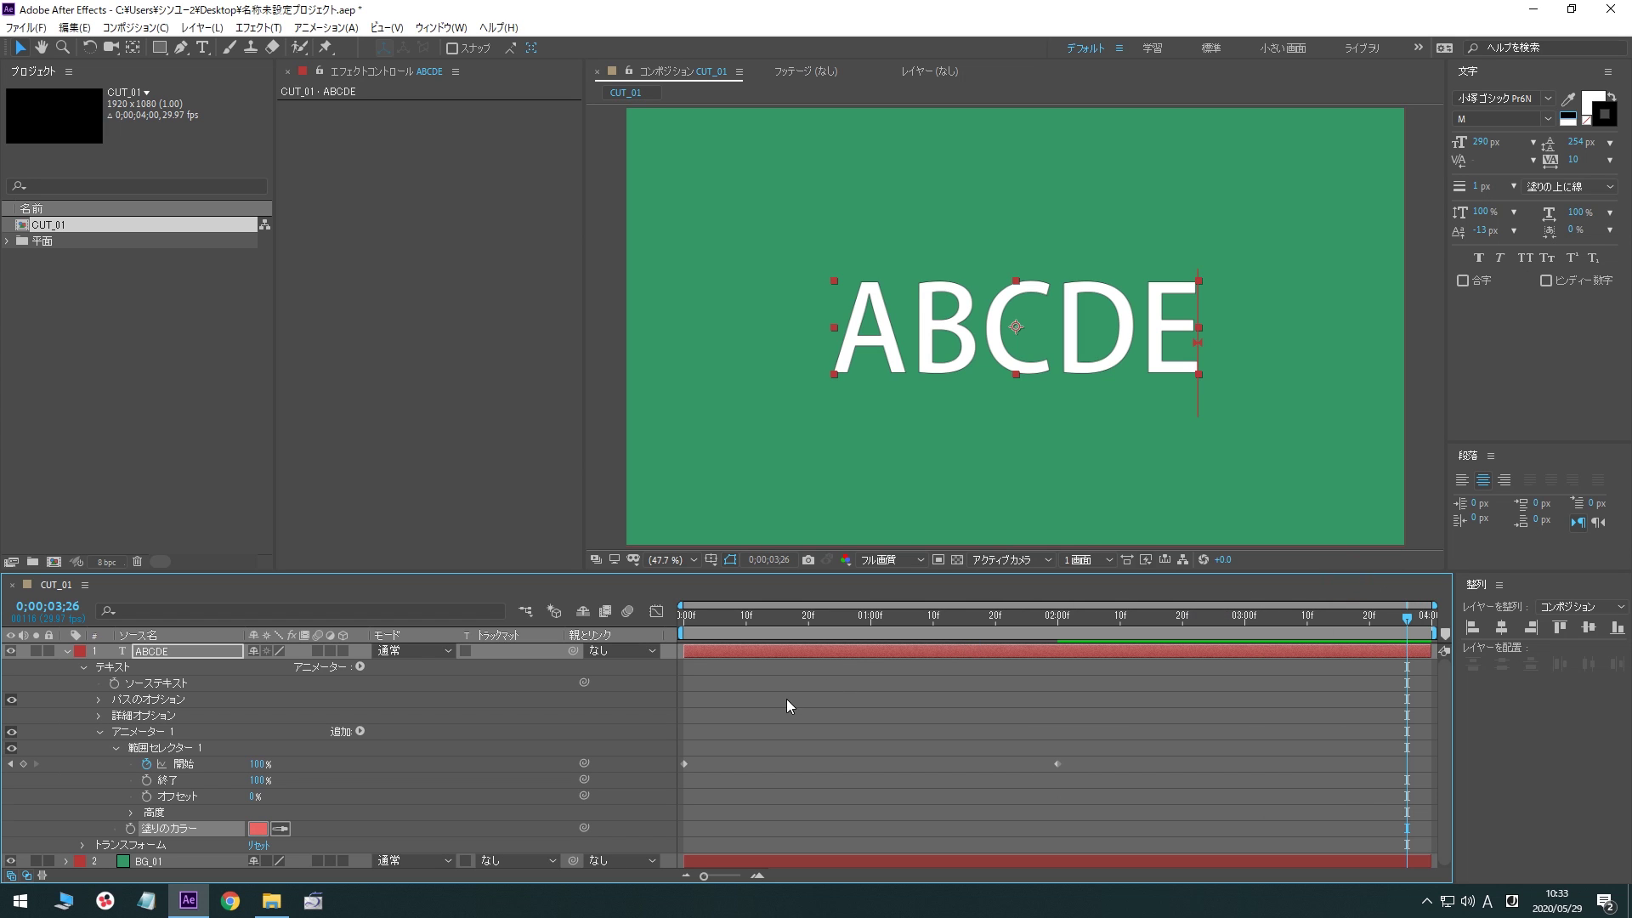
{"action": "key", "text": "Home"}
{"action": "key", "text": "space"}
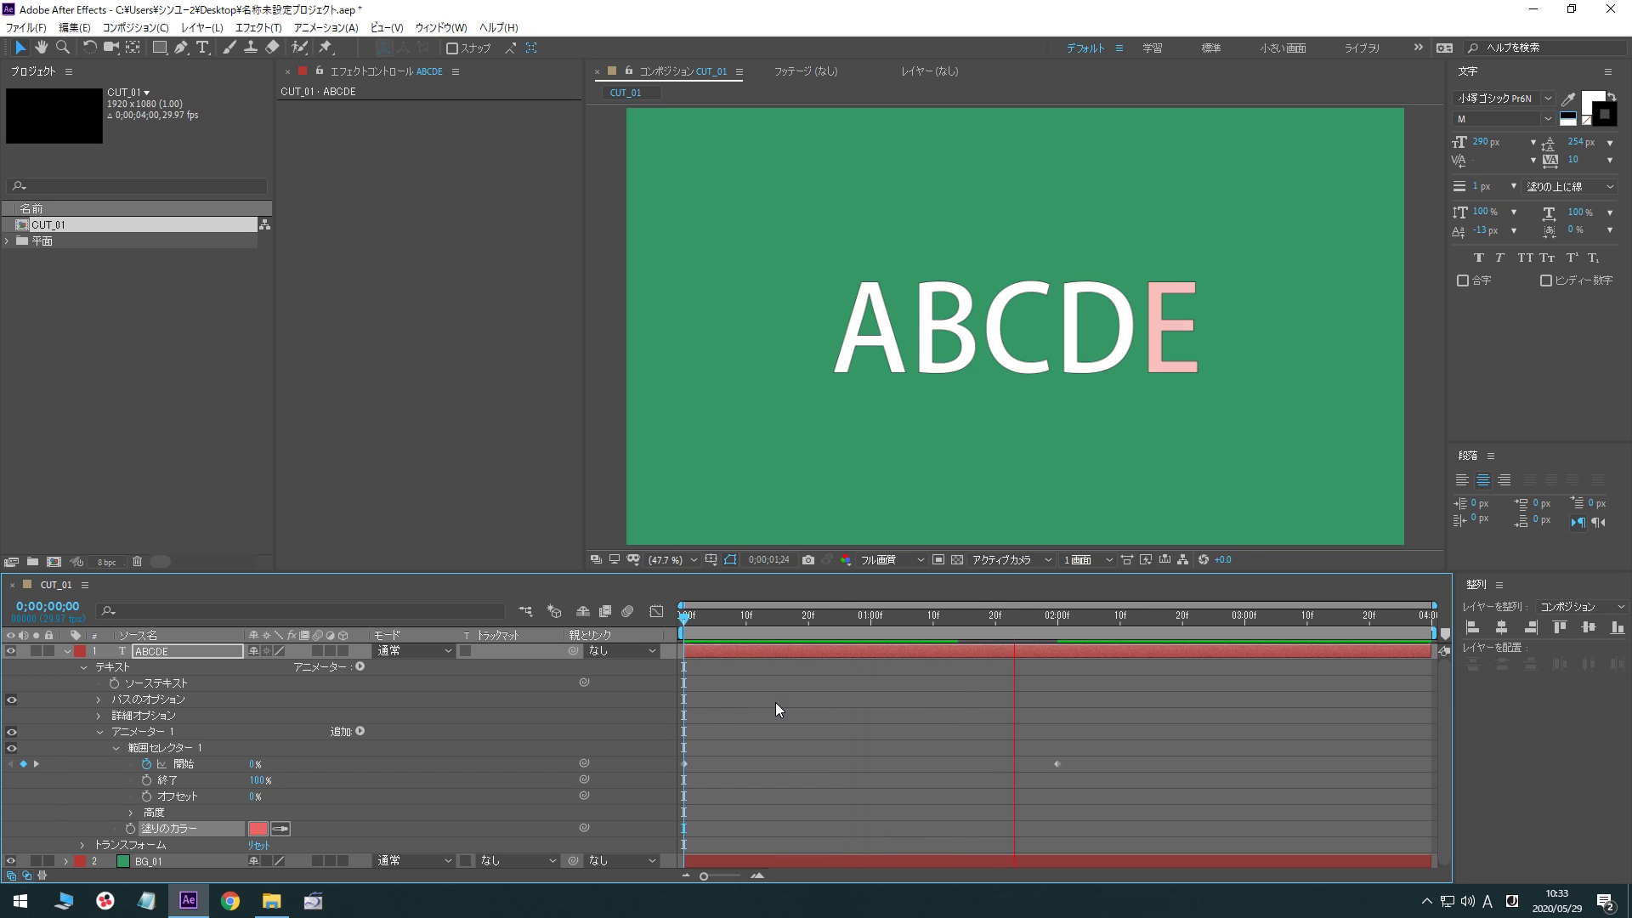
{"action": "key", "text": "space"}
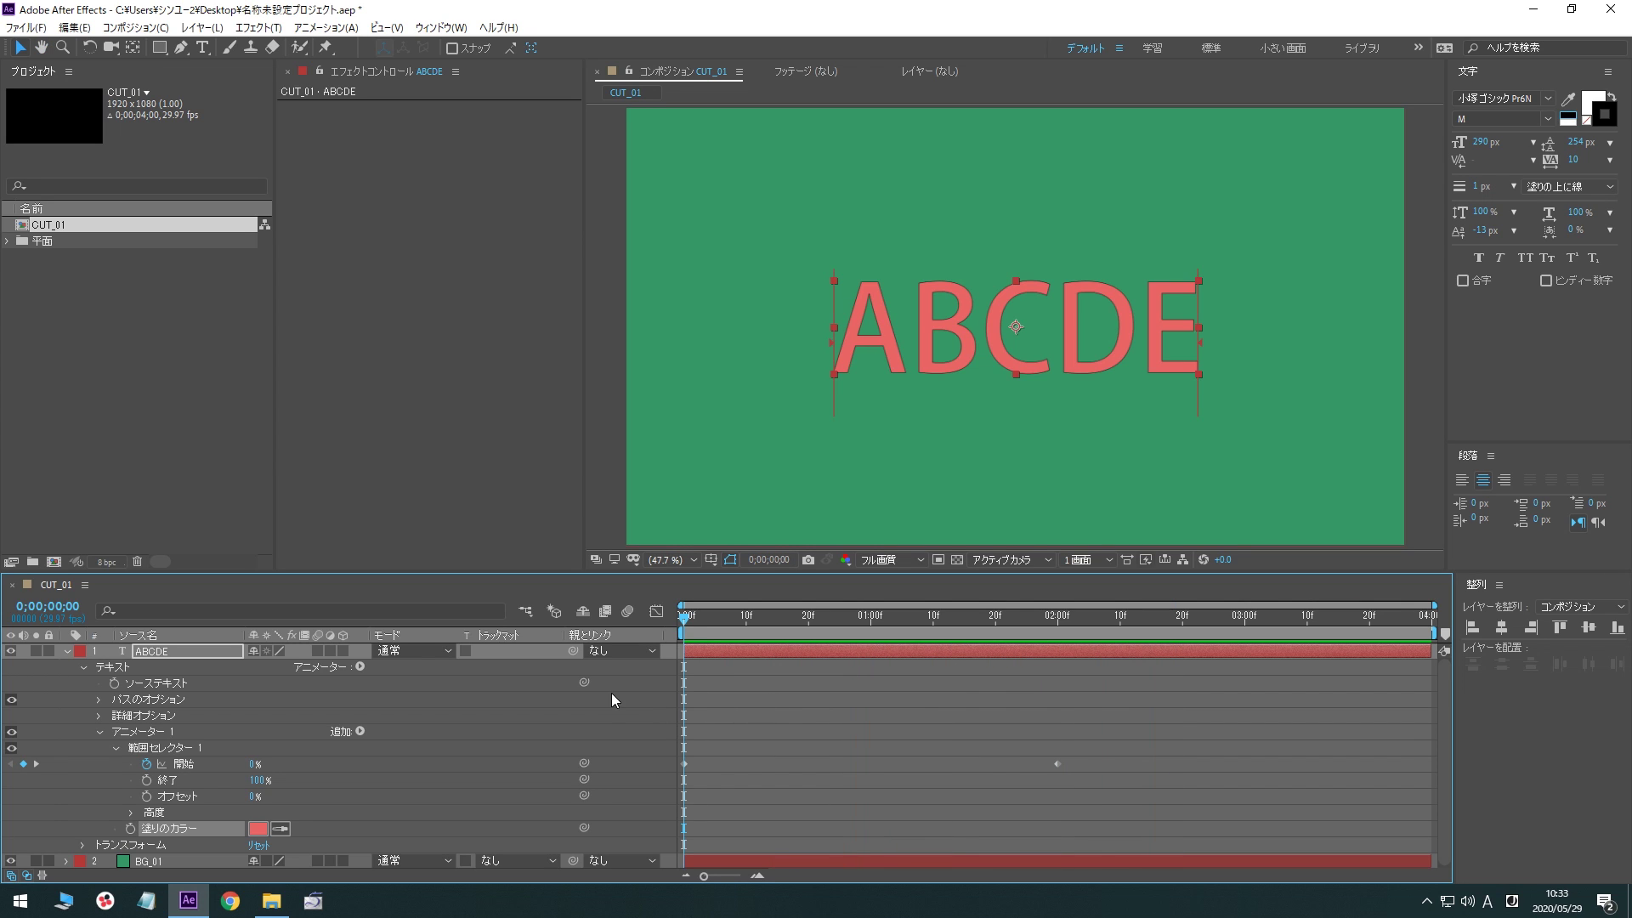
Replace the text animator's Fill Color property with an RGB Stroke Color property
{"action": "key", "text": "Delete"}
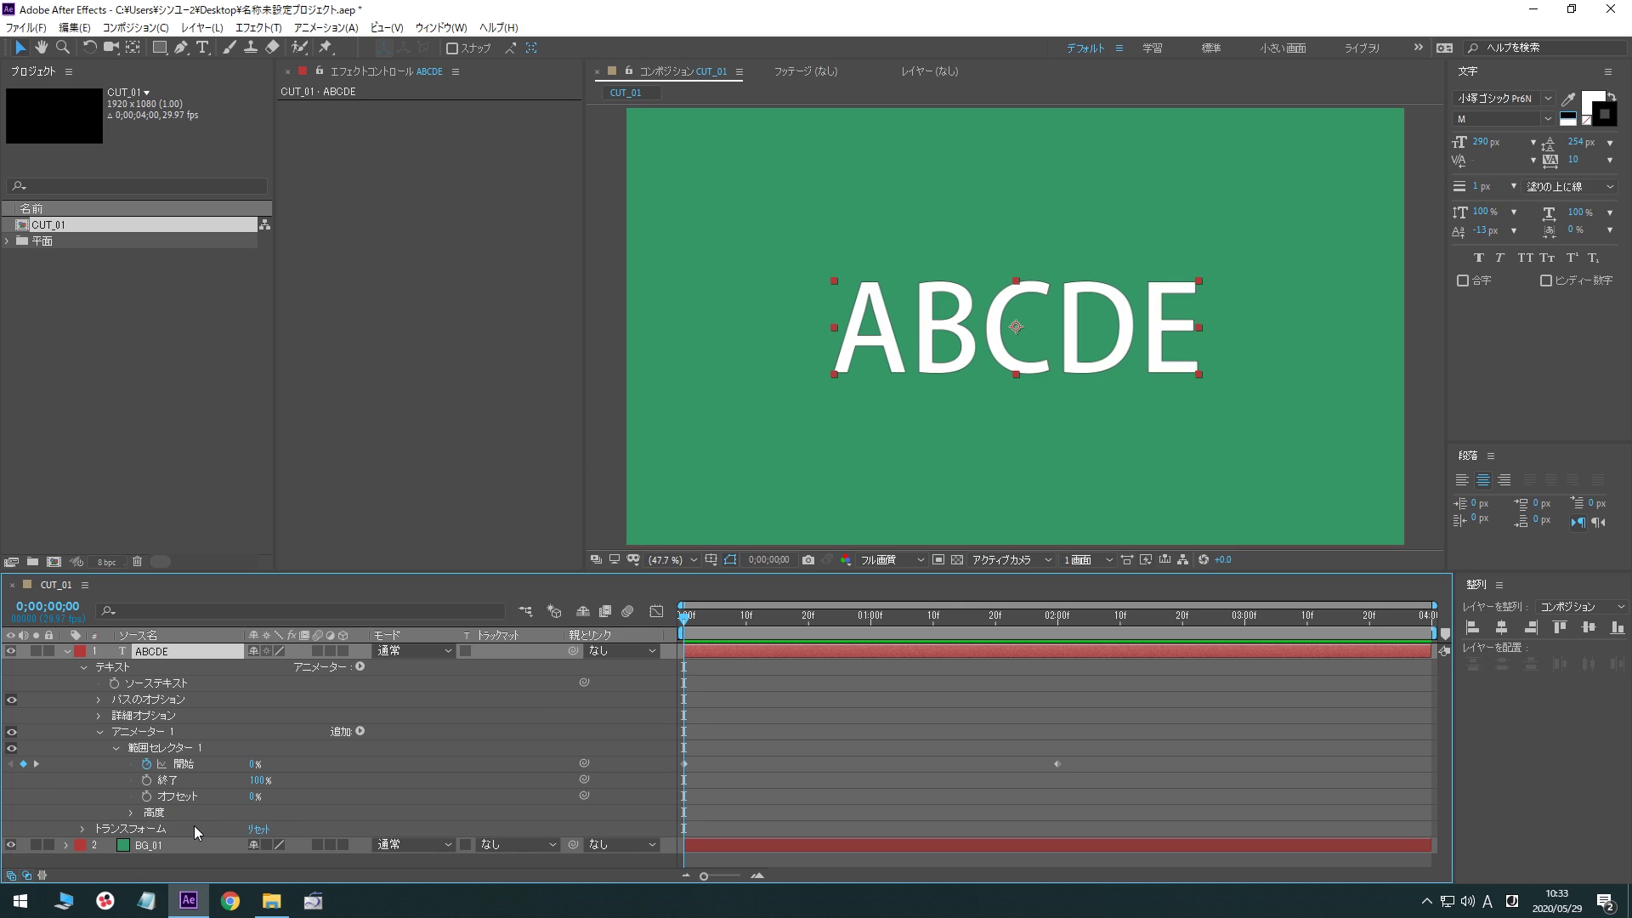
{"action": "left_click", "coordinate": [361, 732]}
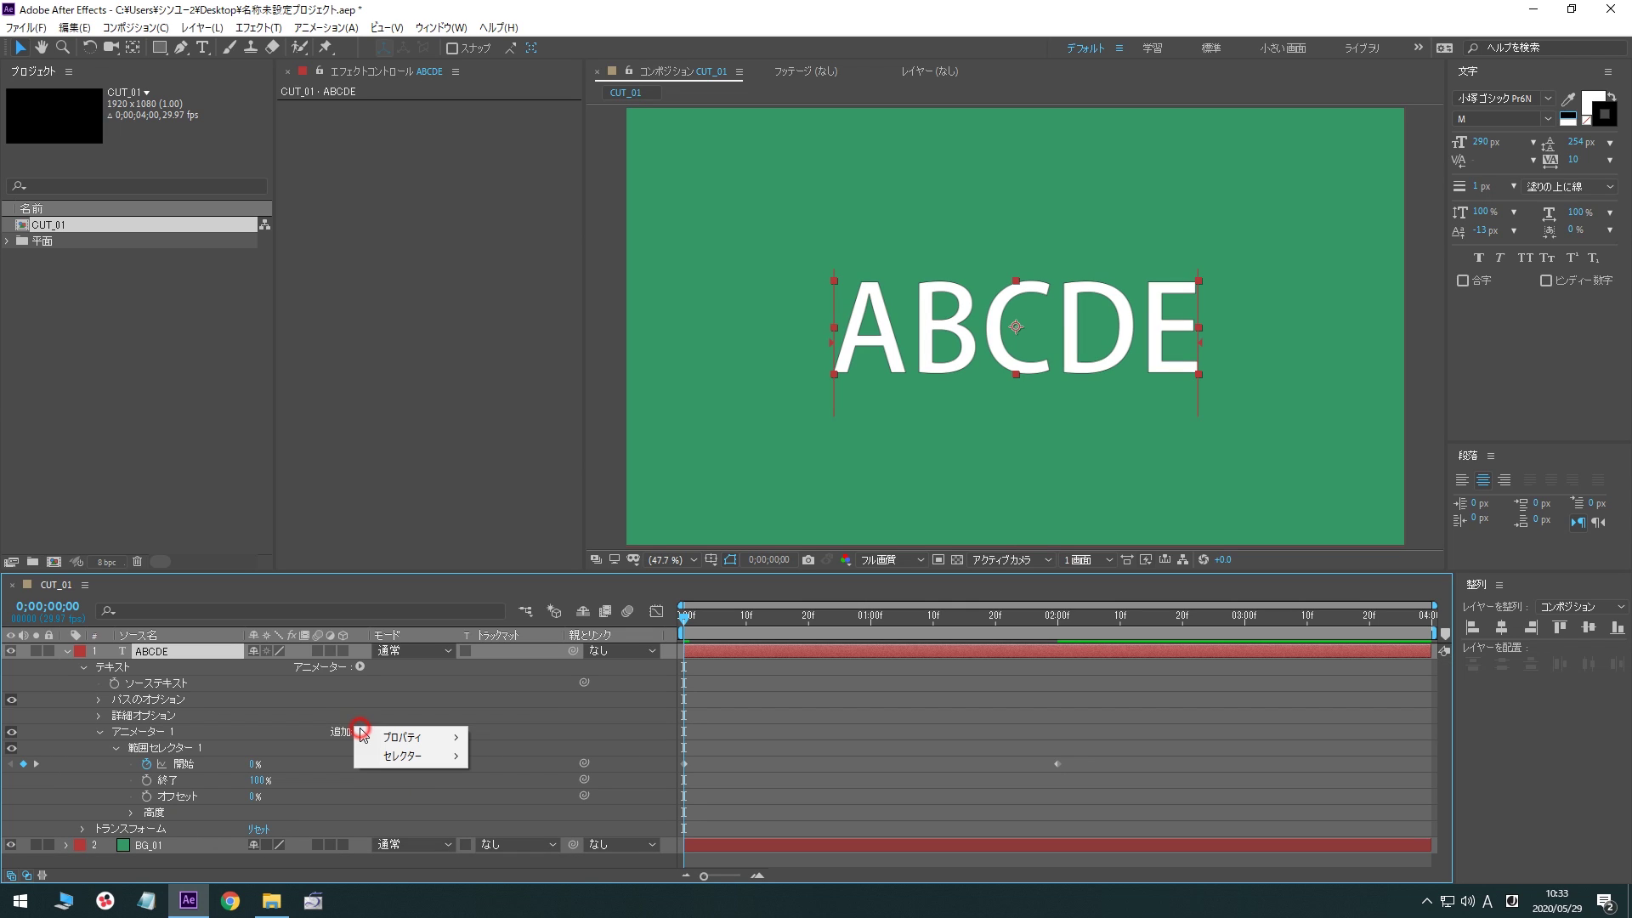
{"action": "mouse_move", "coordinate": [417, 737]}
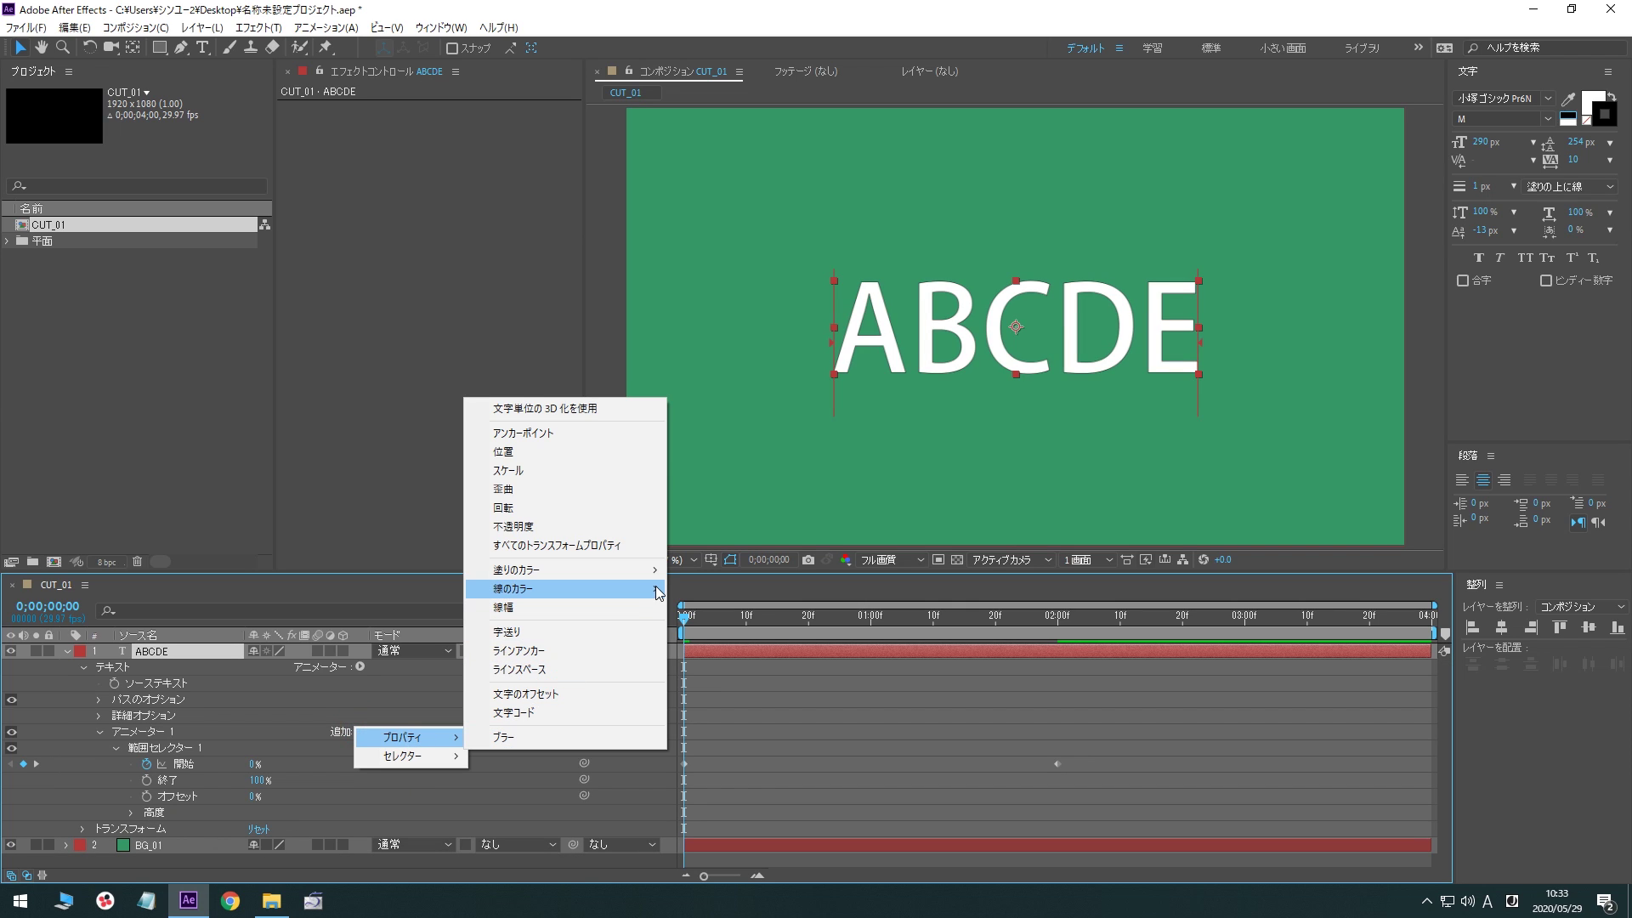
{"action": "mouse_move", "coordinate": [657, 593]}
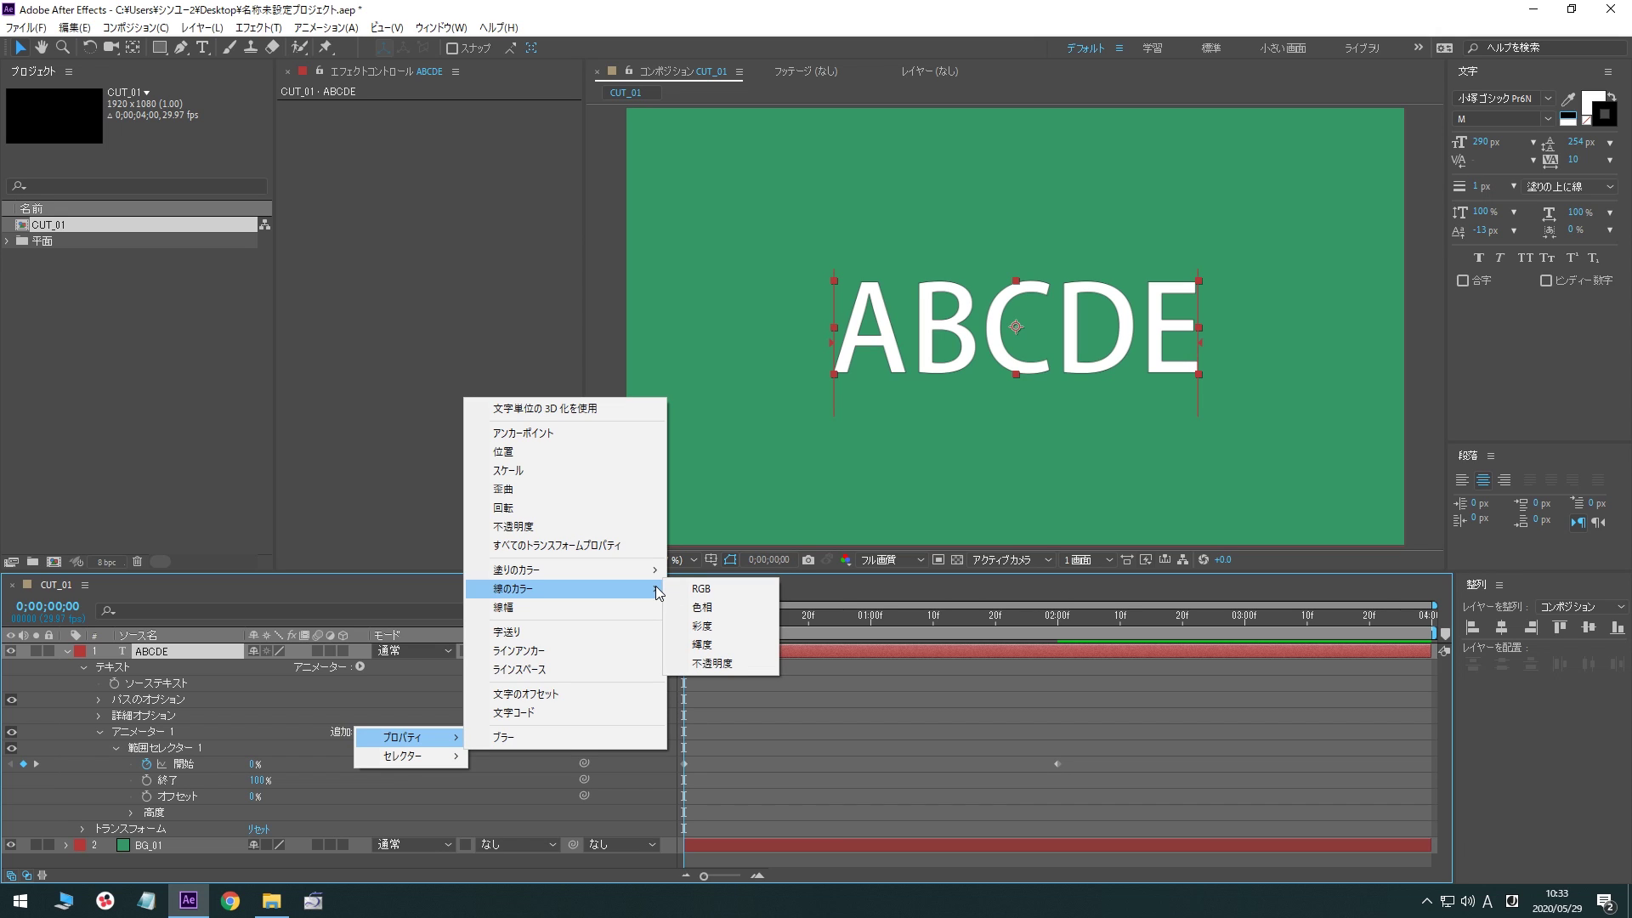
{"action": "left_click", "coordinate": [699, 588]}
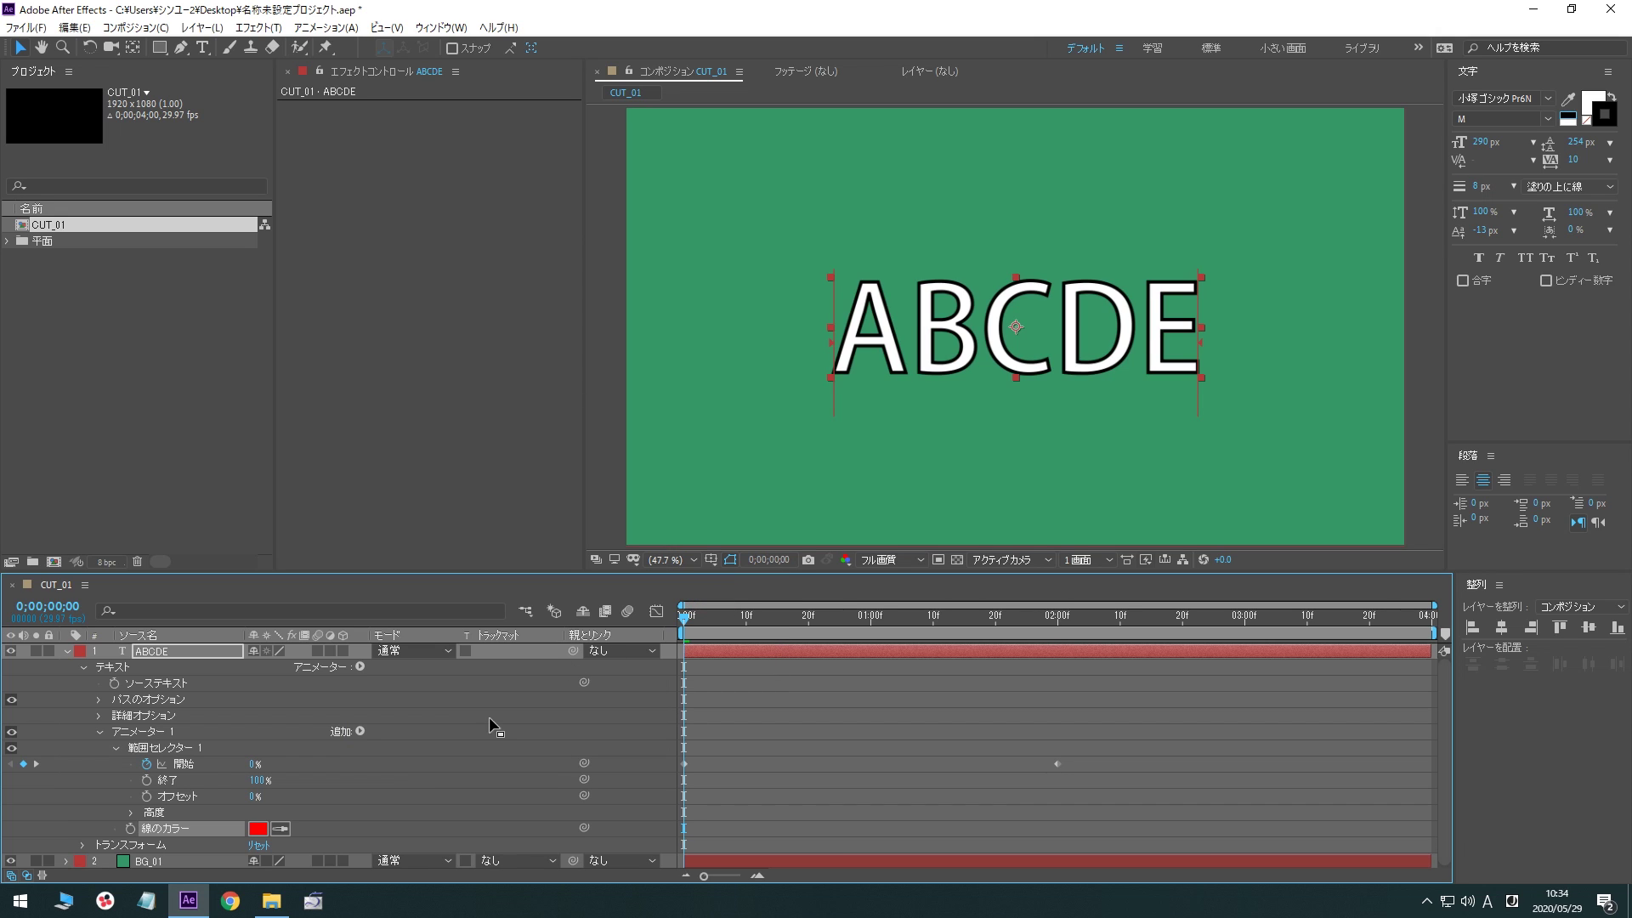
Try a blue animator Stroke Color of 1E00FF and preview the outline colour animation
{"action": "left_click", "coordinate": [258, 828]}
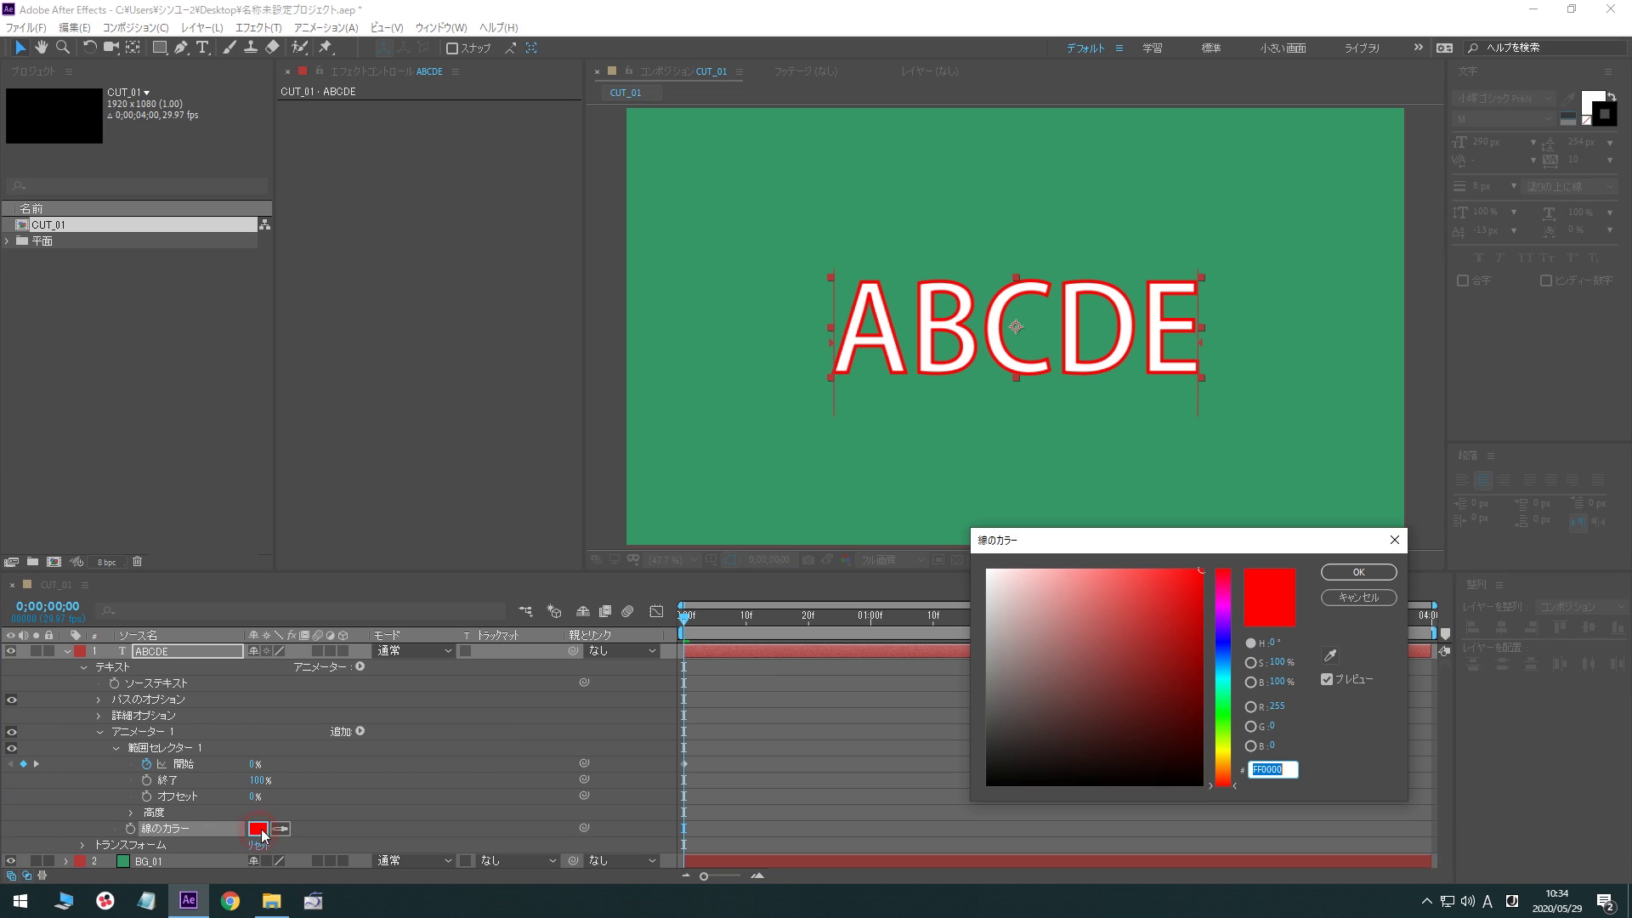
{"action": "left_click_drag", "start_coordinate": [1222, 731], "coordinate": [1221, 648]}
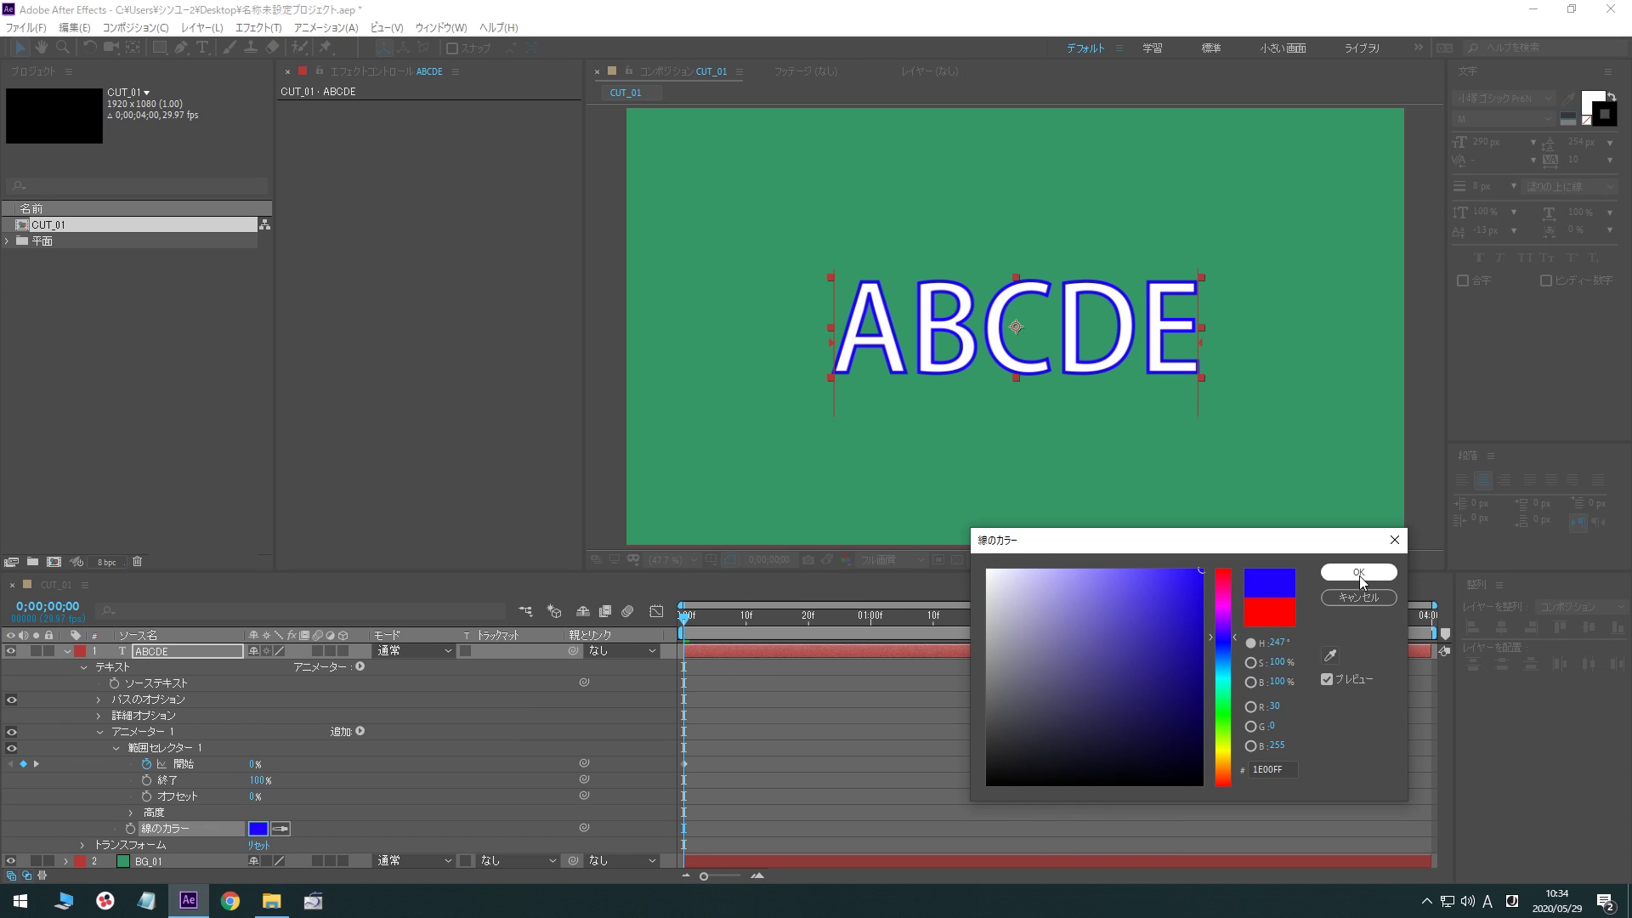
{"action": "left_click", "coordinate": [1358, 573]}
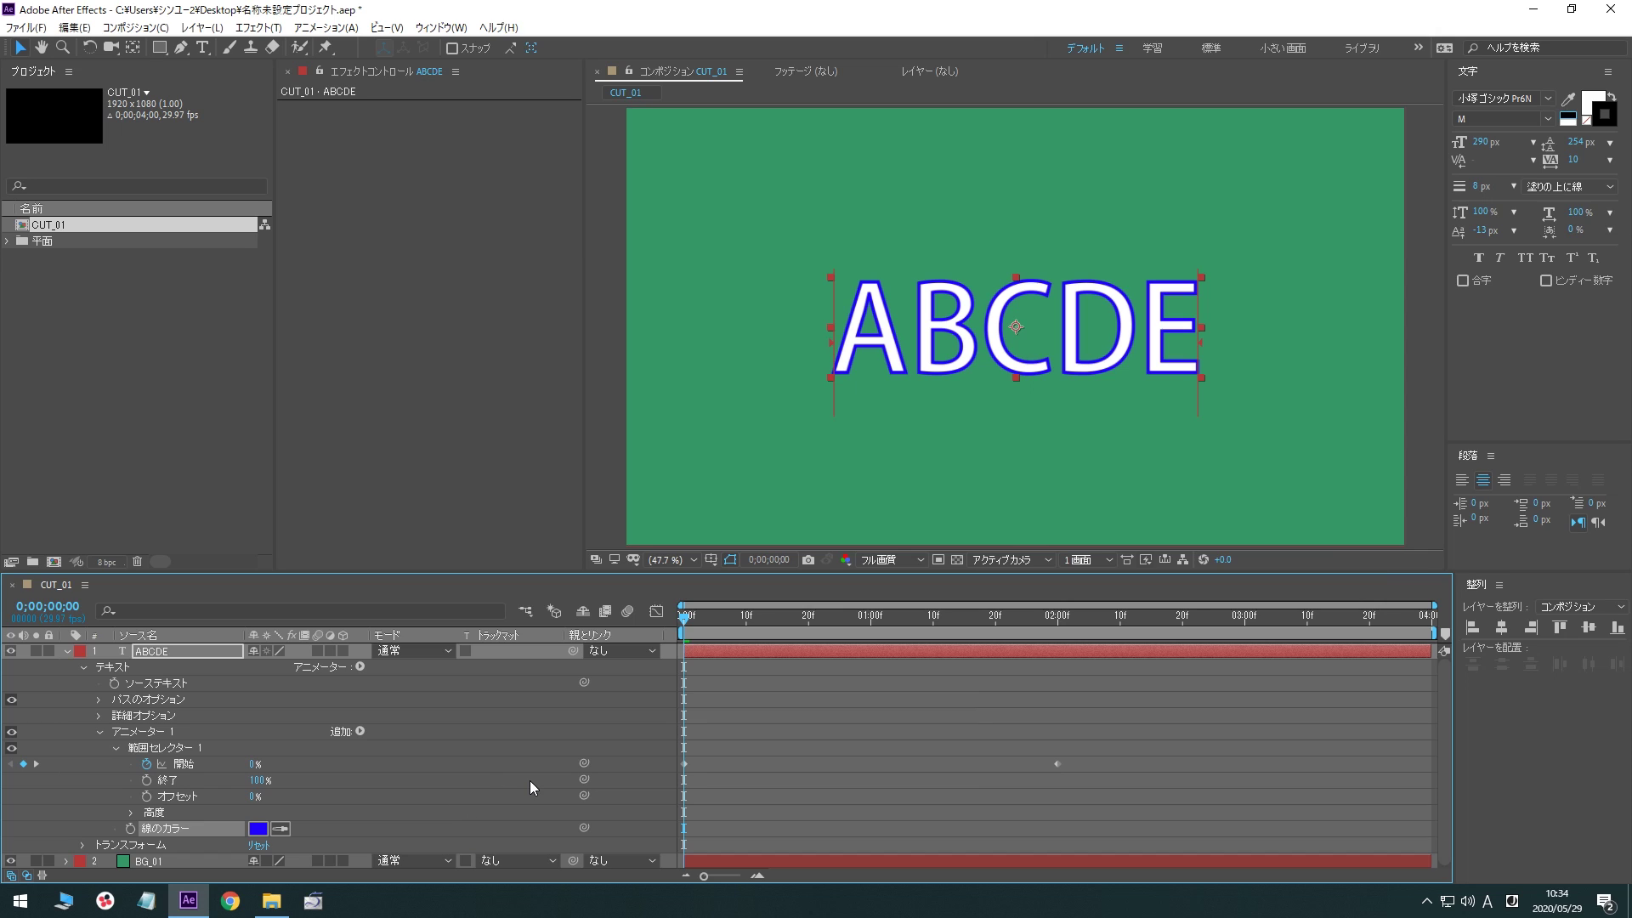
{"action": "key", "text": "space"}
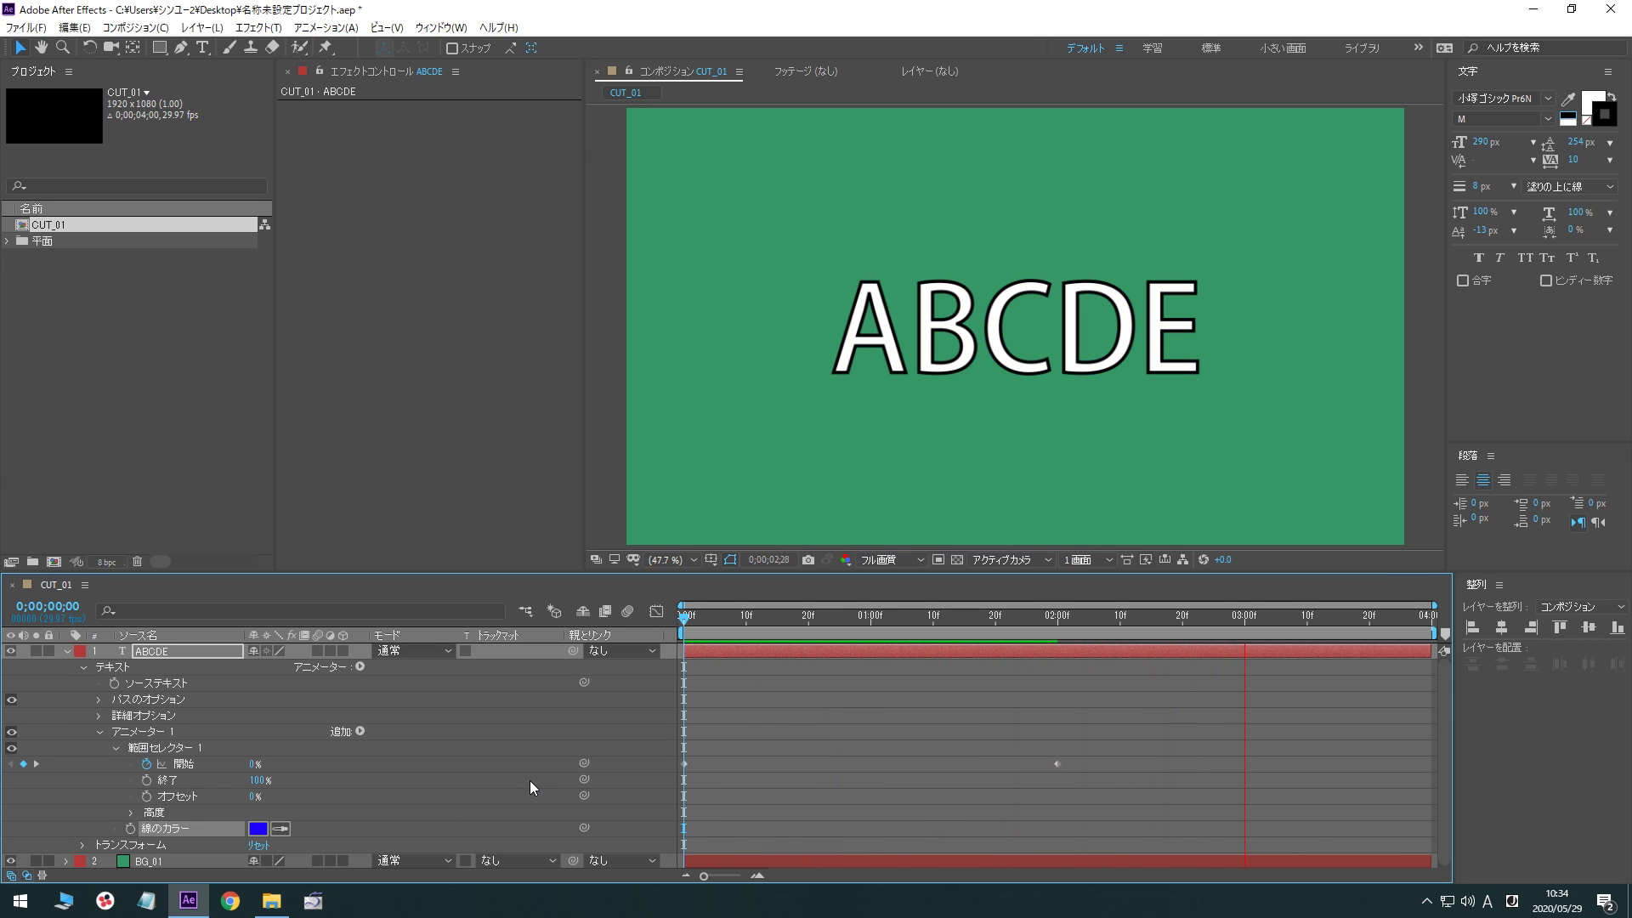
{"action": "key", "text": "space"}
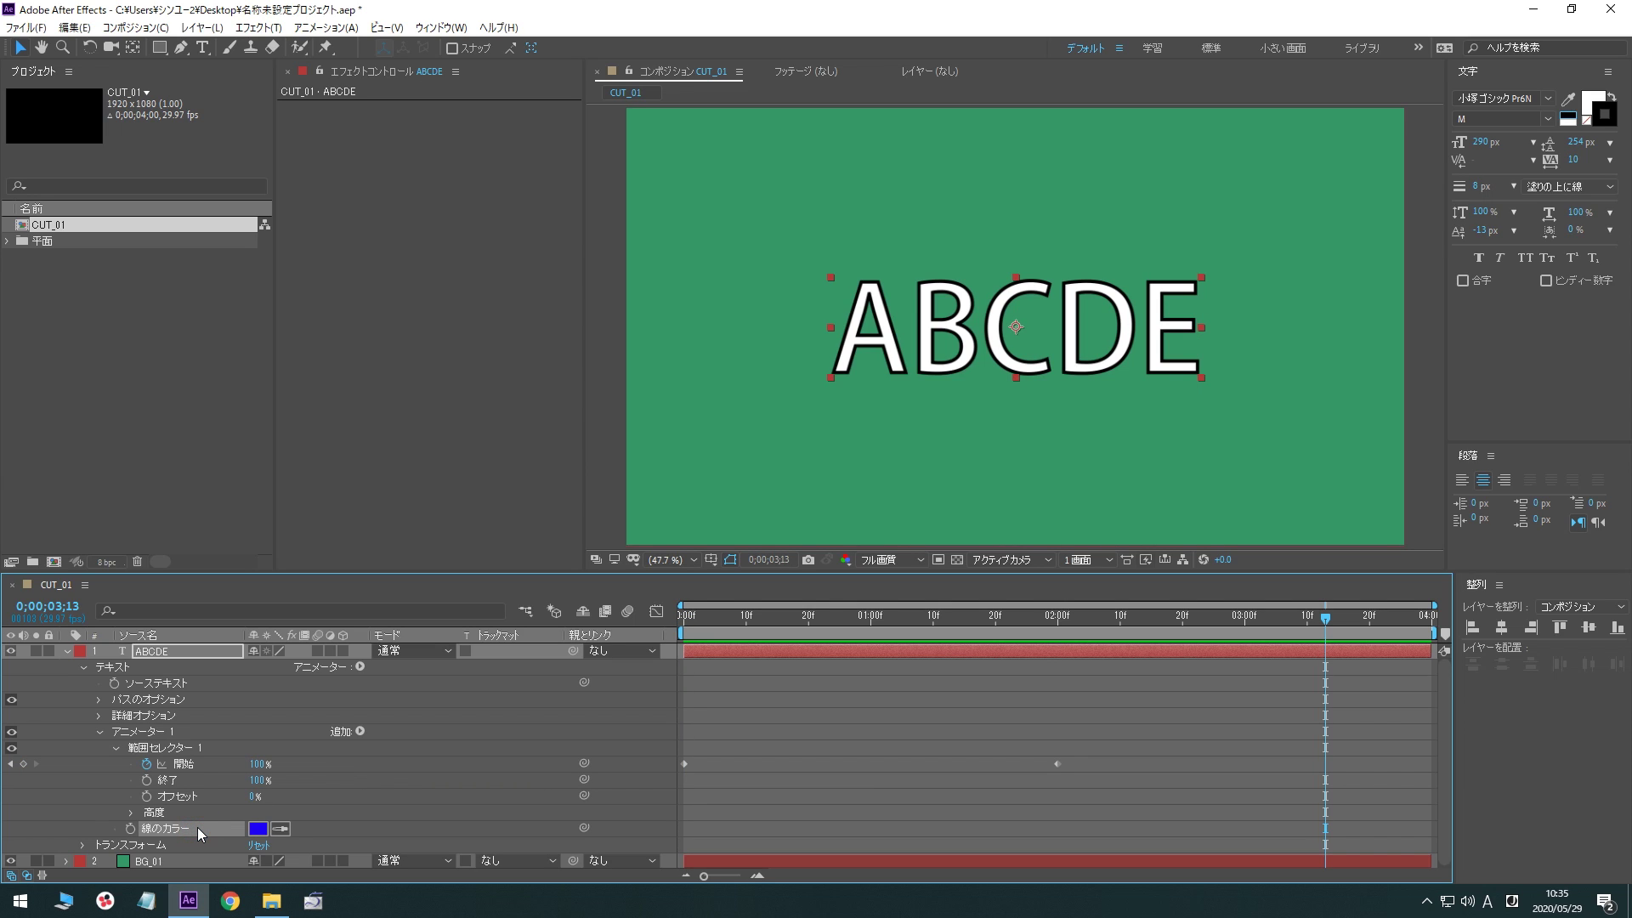
Delete the Stroke Color property from the text animator and add a Stroke Width property
{"action": "key", "text": "Delete"}
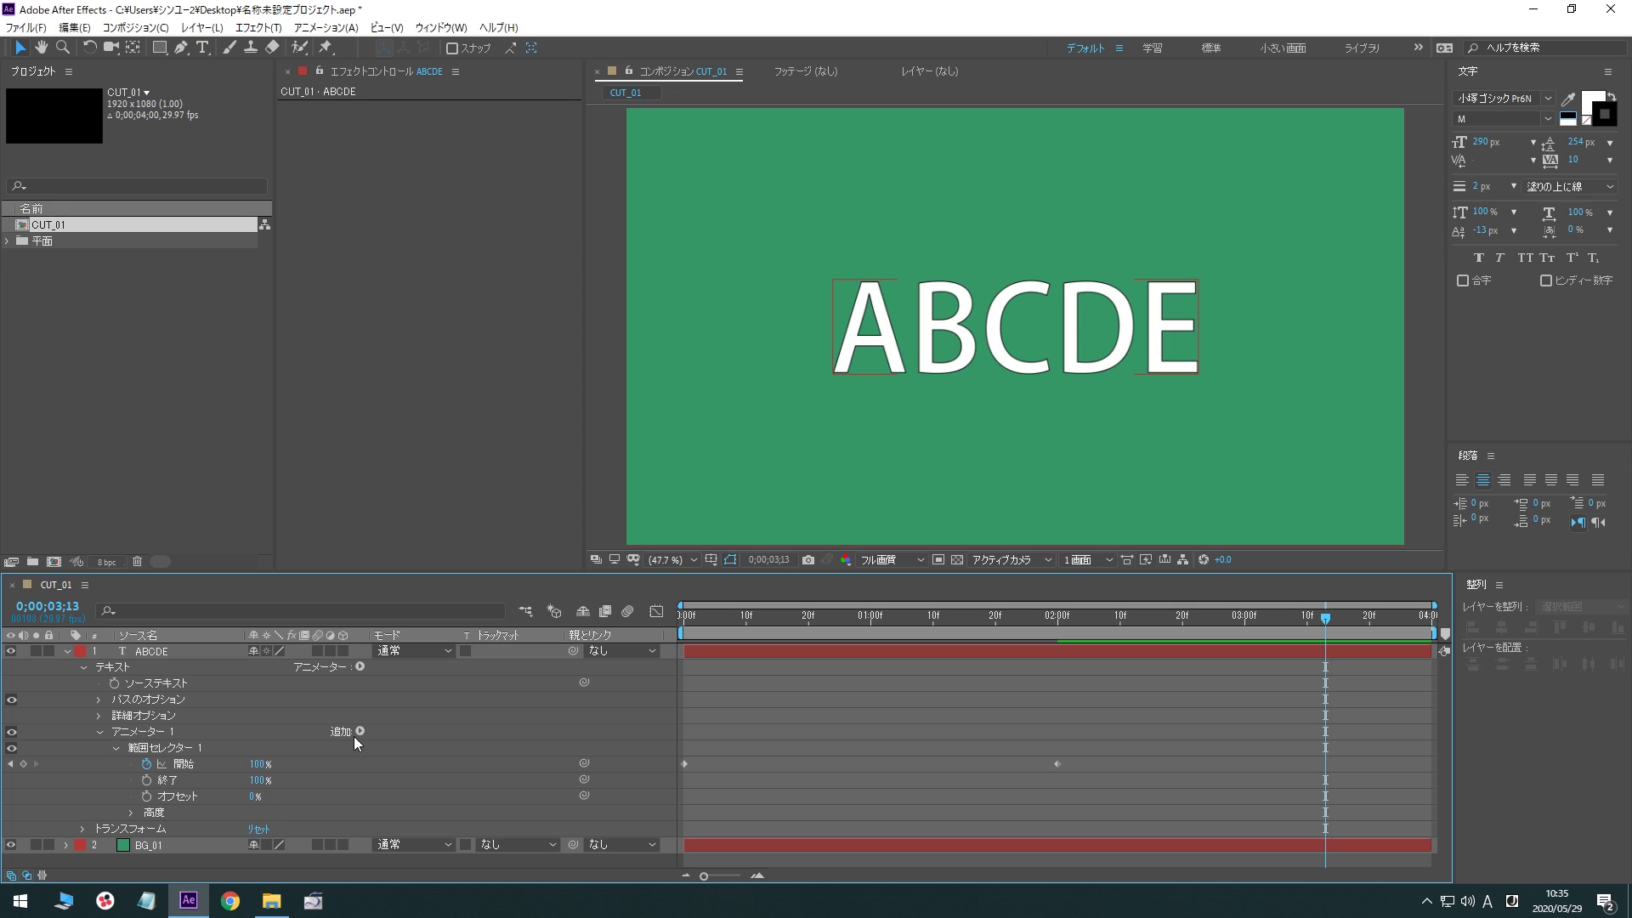
{"action": "left_click", "coordinate": [356, 734]}
{"action": "mouse_move", "coordinate": [403, 744]}
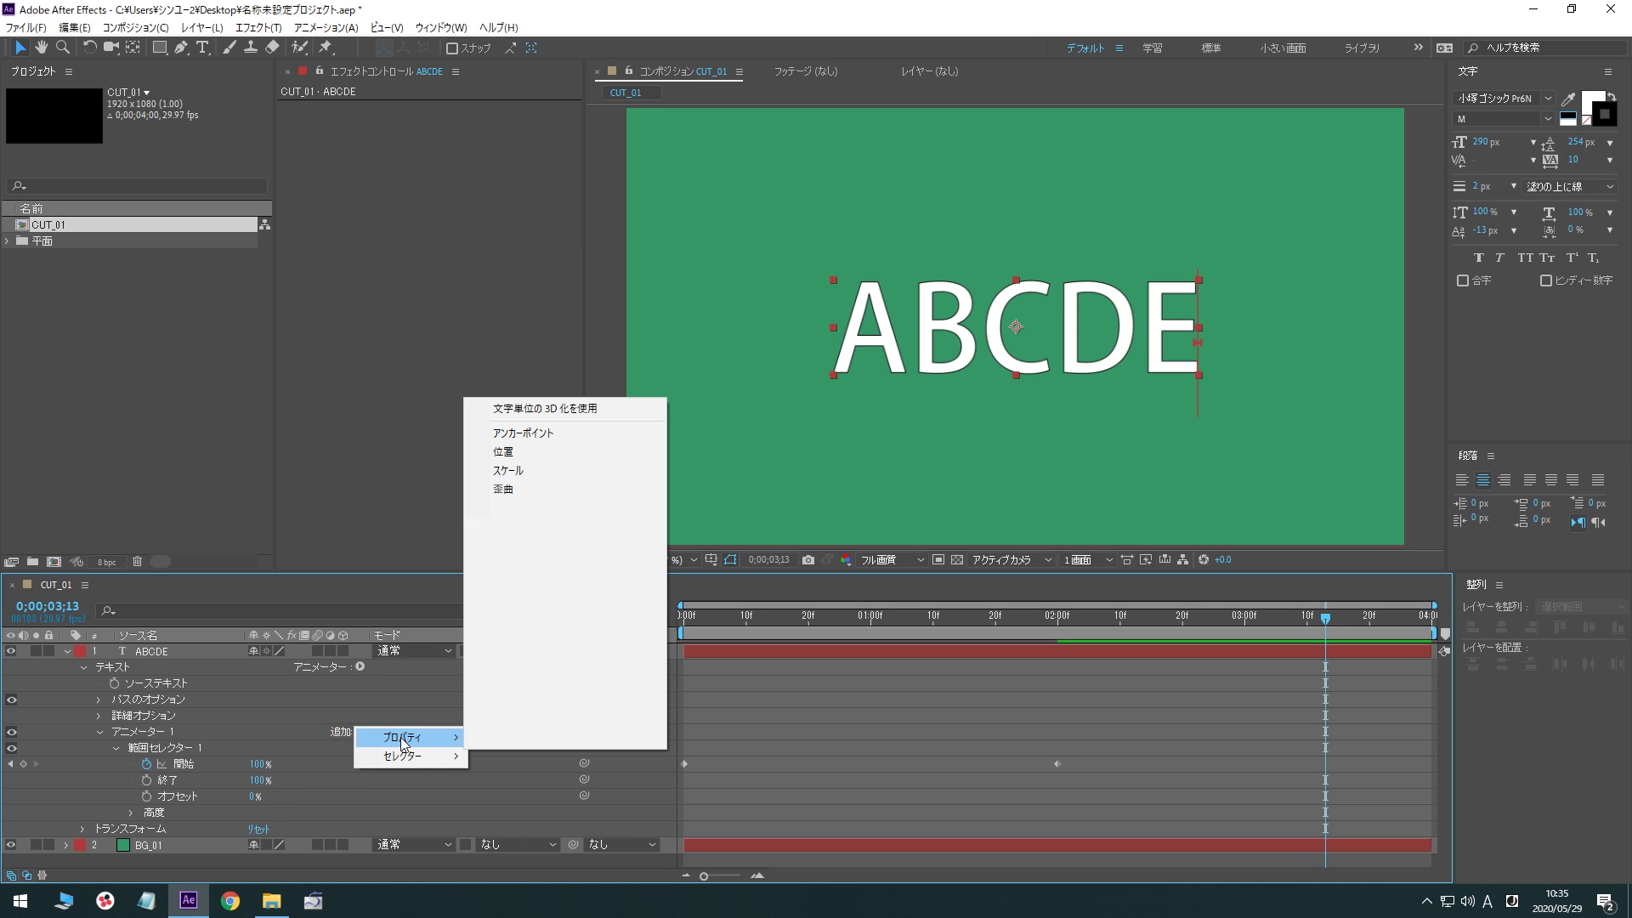
{"action": "left_click", "coordinate": [557, 607]}
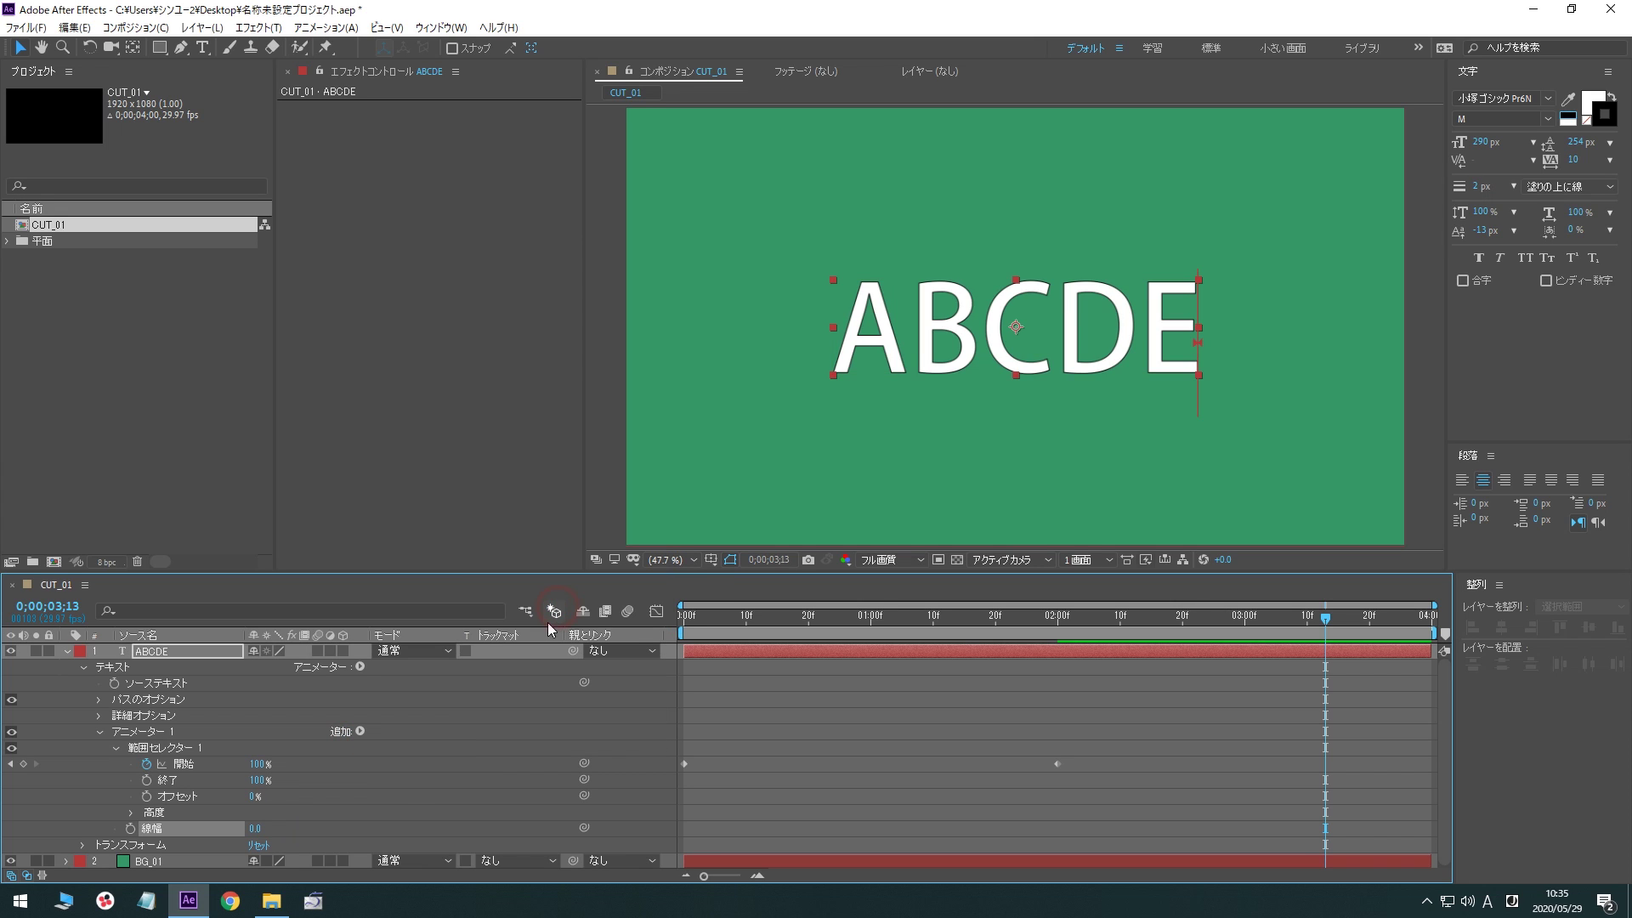
Set the animator's Stroke Width to -153 at the start of the timeline and preview the animation
{"action": "key", "text": "Home"}
{"action": "left_click_drag", "start_coordinate": [258, 832], "coordinate": [132, 833]}
{"action": "key", "text": "space"}
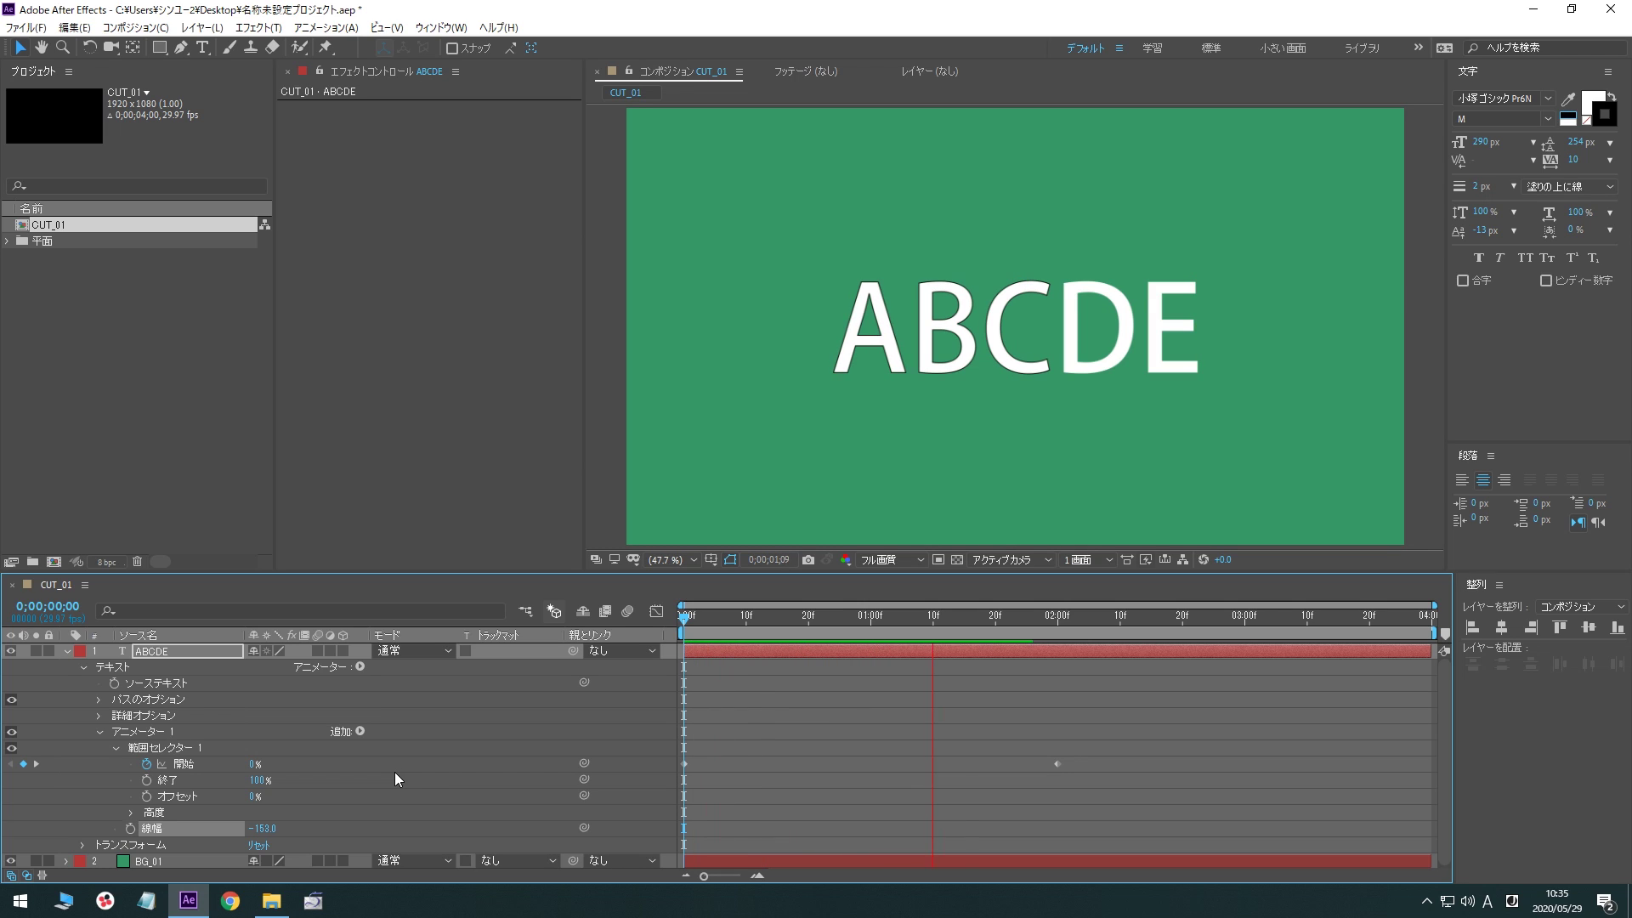
Try a Stroke Width of 20 on the text animator at the start of the timeline and preview the outline animation
{"action": "key", "text": "space"}
{"action": "key", "text": "Home"}
{"action": "left_click_drag", "start_coordinate": [265, 839], "coordinate": [260, 838]}
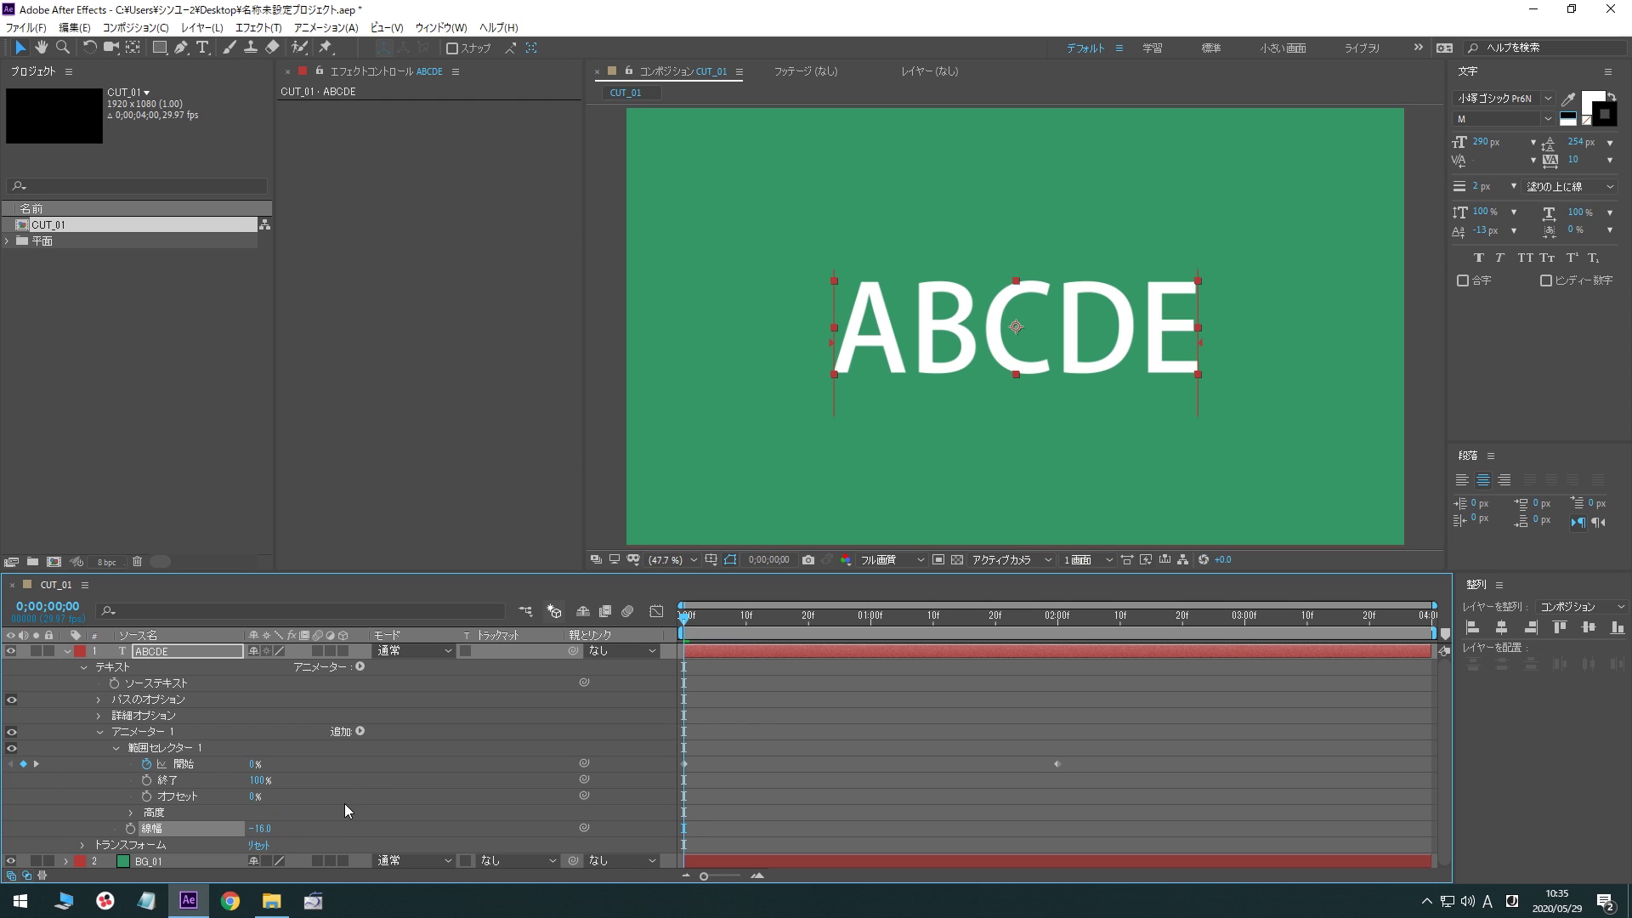
{"action": "left_click_drag", "start_coordinate": [255, 829], "coordinate": [296, 829]}
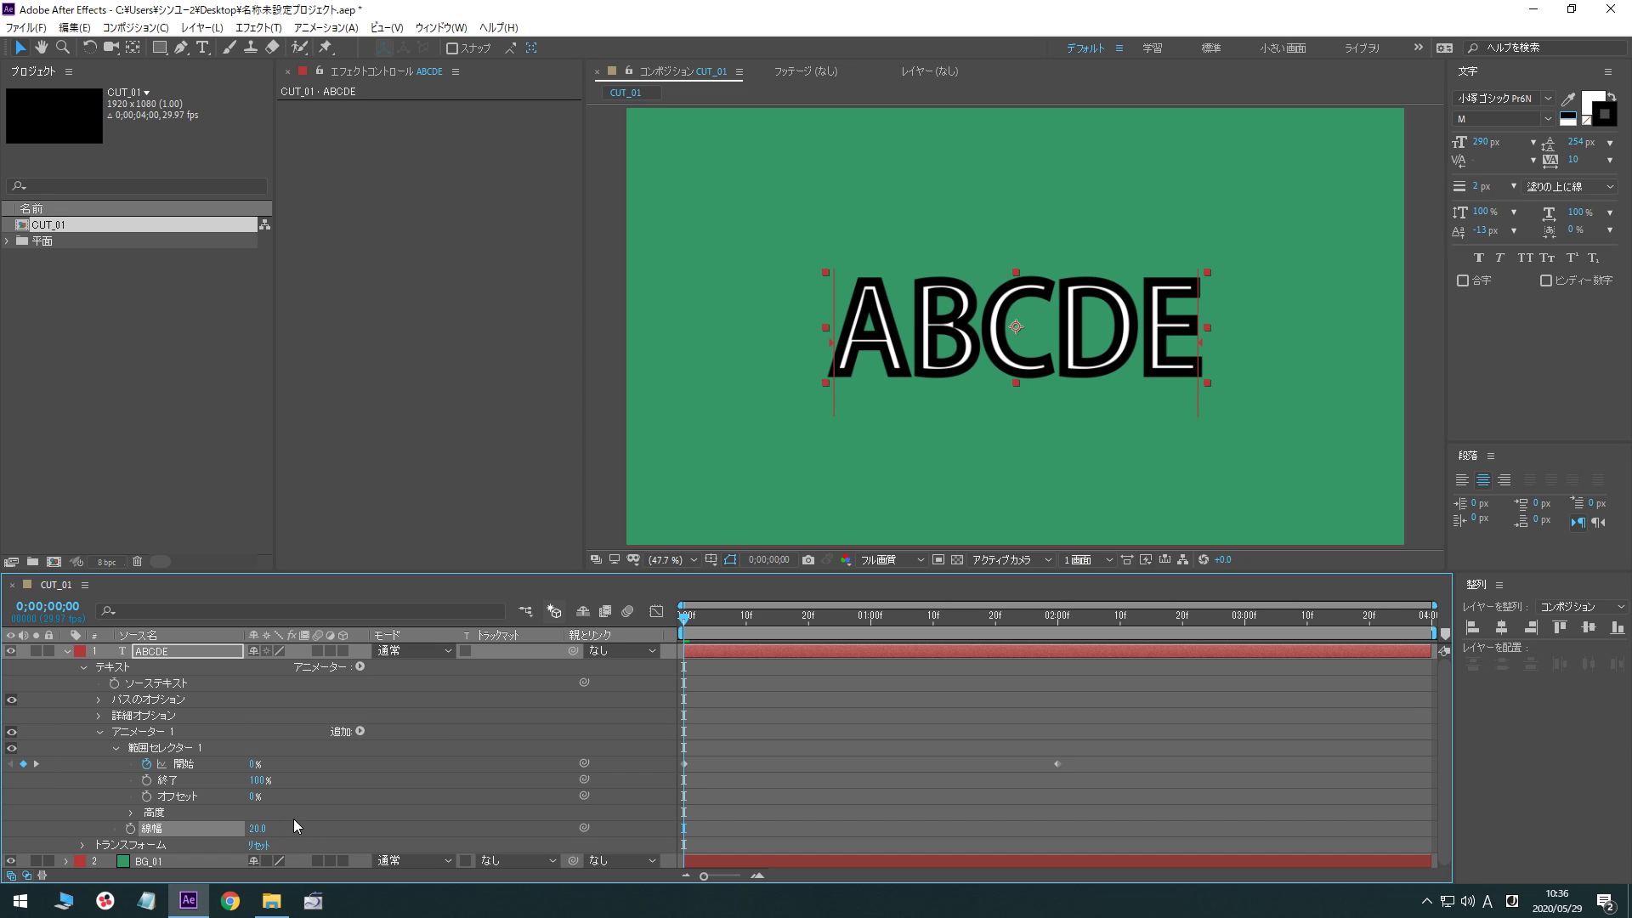
{"action": "key", "text": "space"}
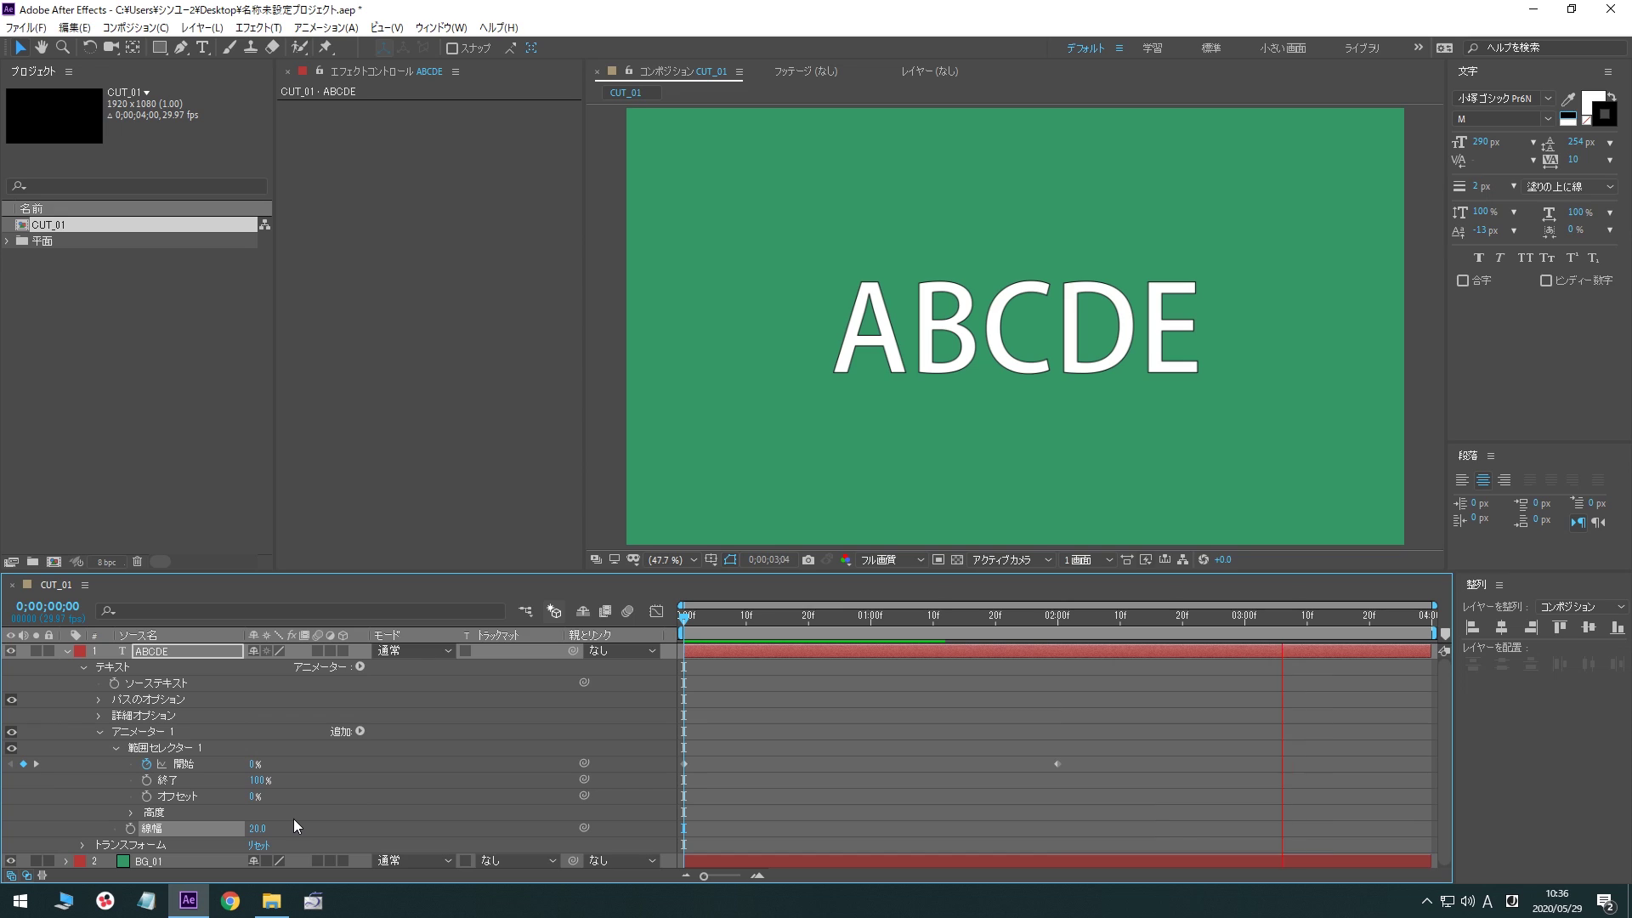
{"action": "key", "text": "space"}
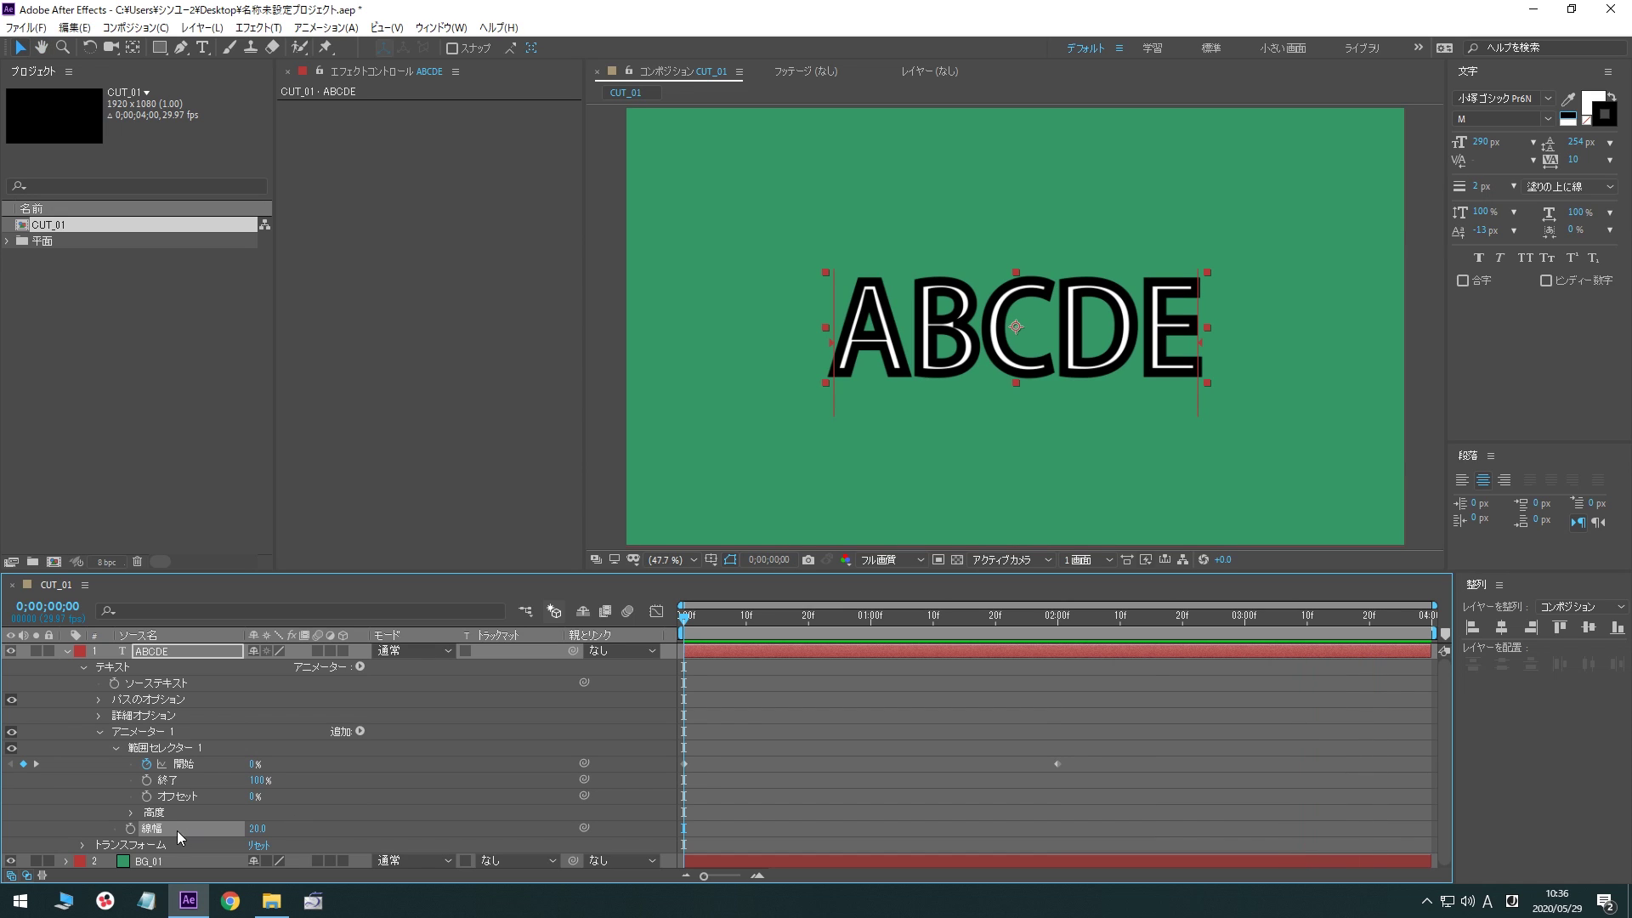
Replace the text animator's Stroke Width property with the Tracking property
{"action": "key", "text": "Delete"}
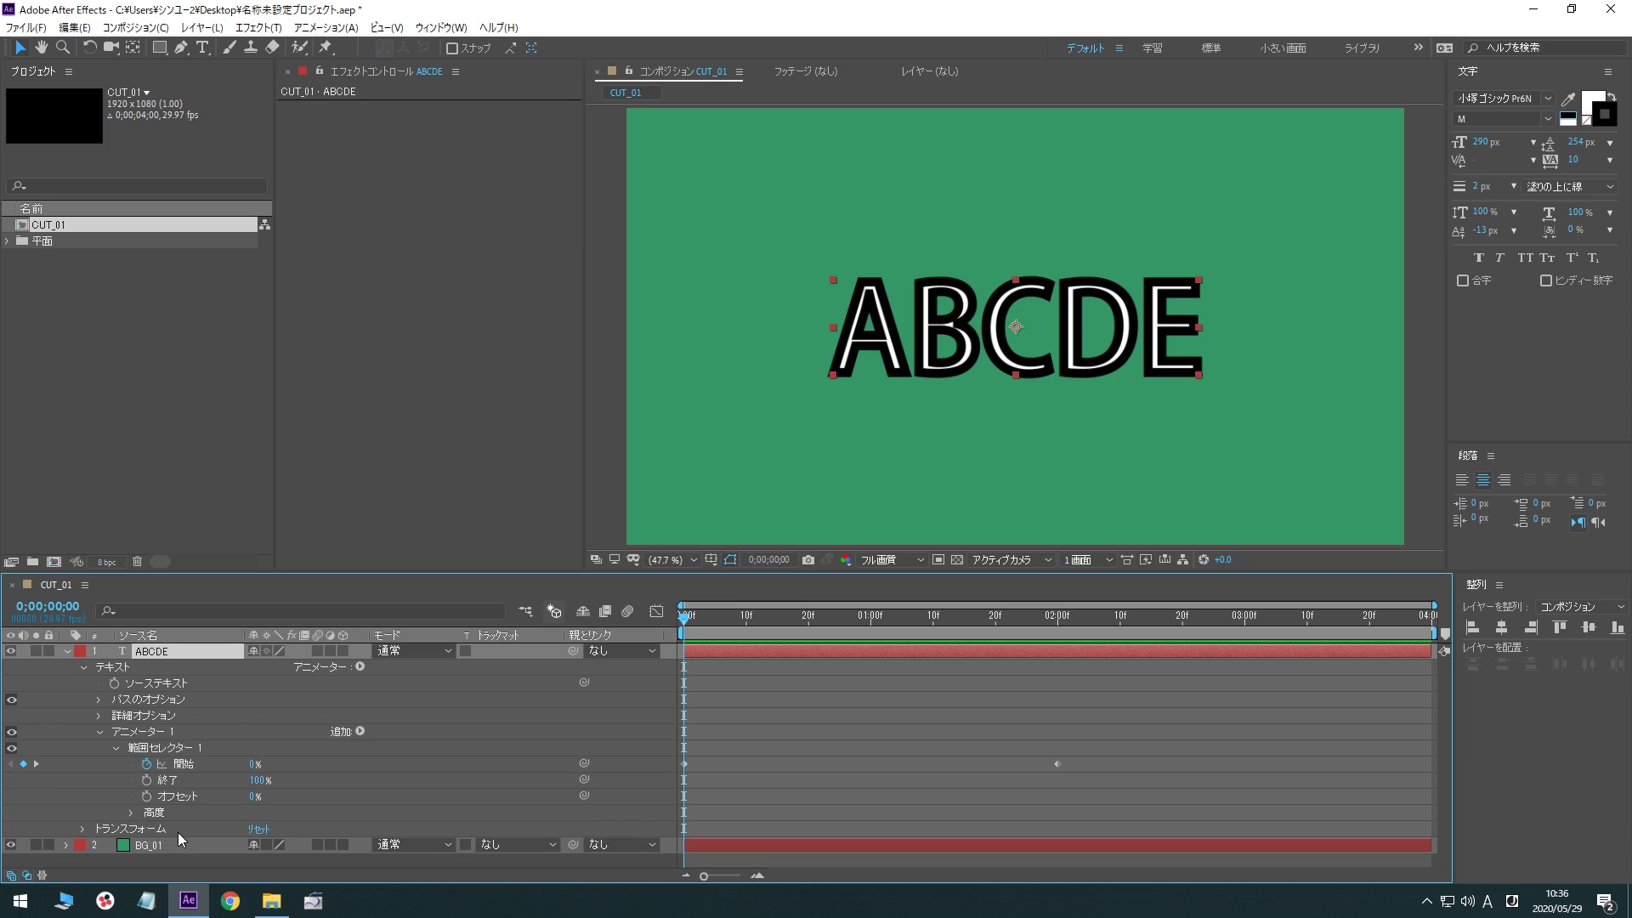
{"action": "left_click", "coordinate": [362, 731]}
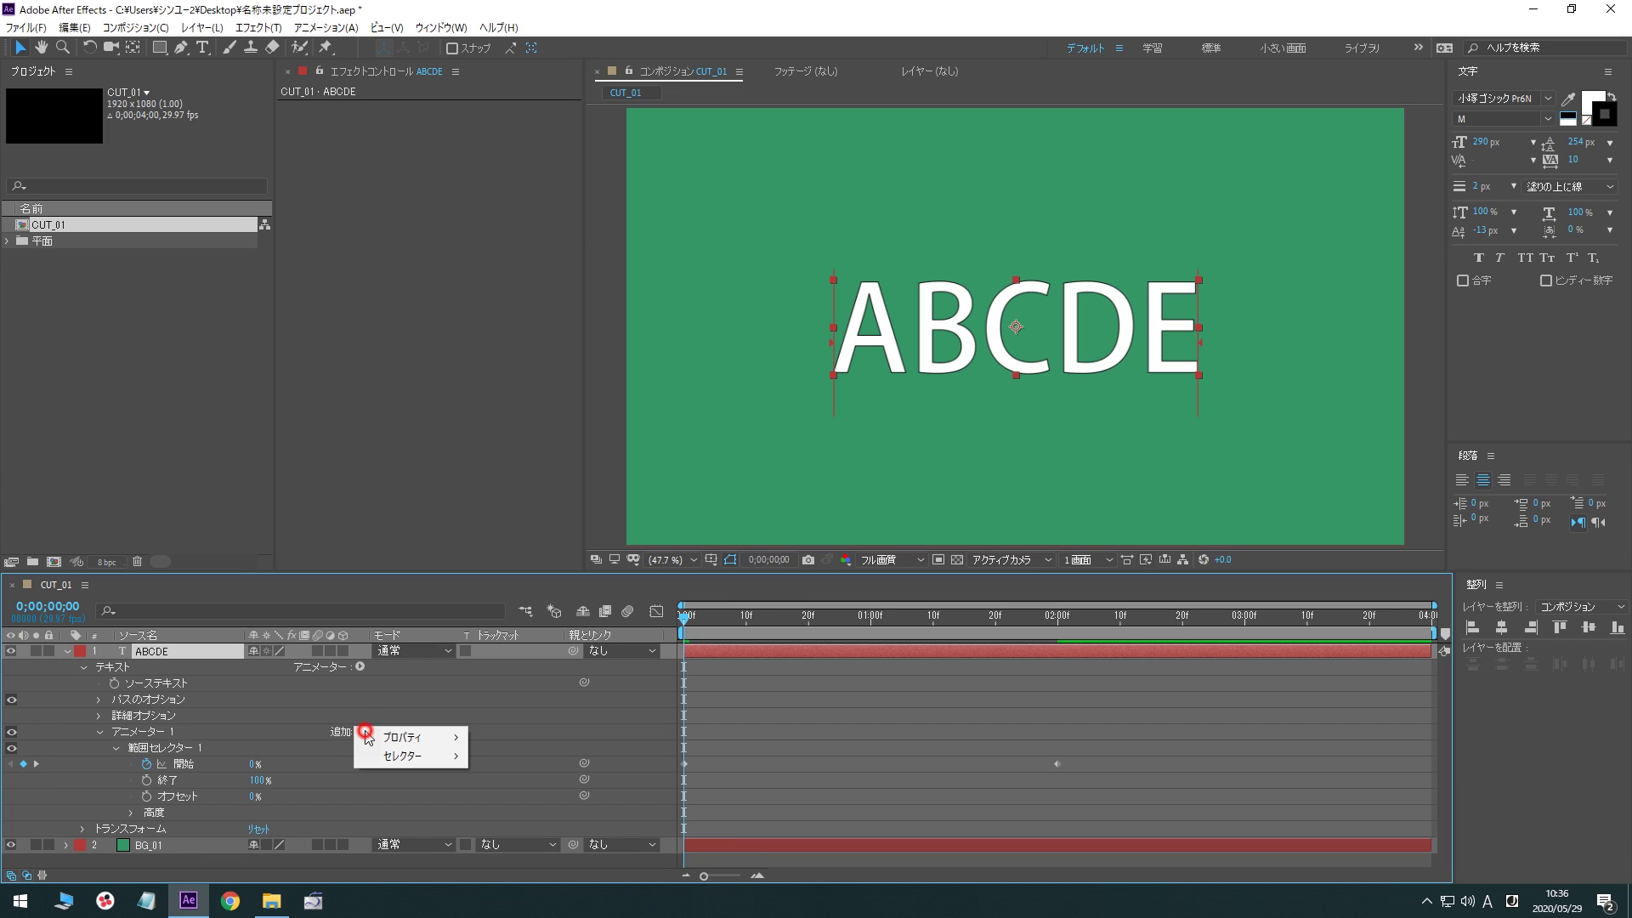
{"action": "mouse_move", "coordinate": [382, 742]}
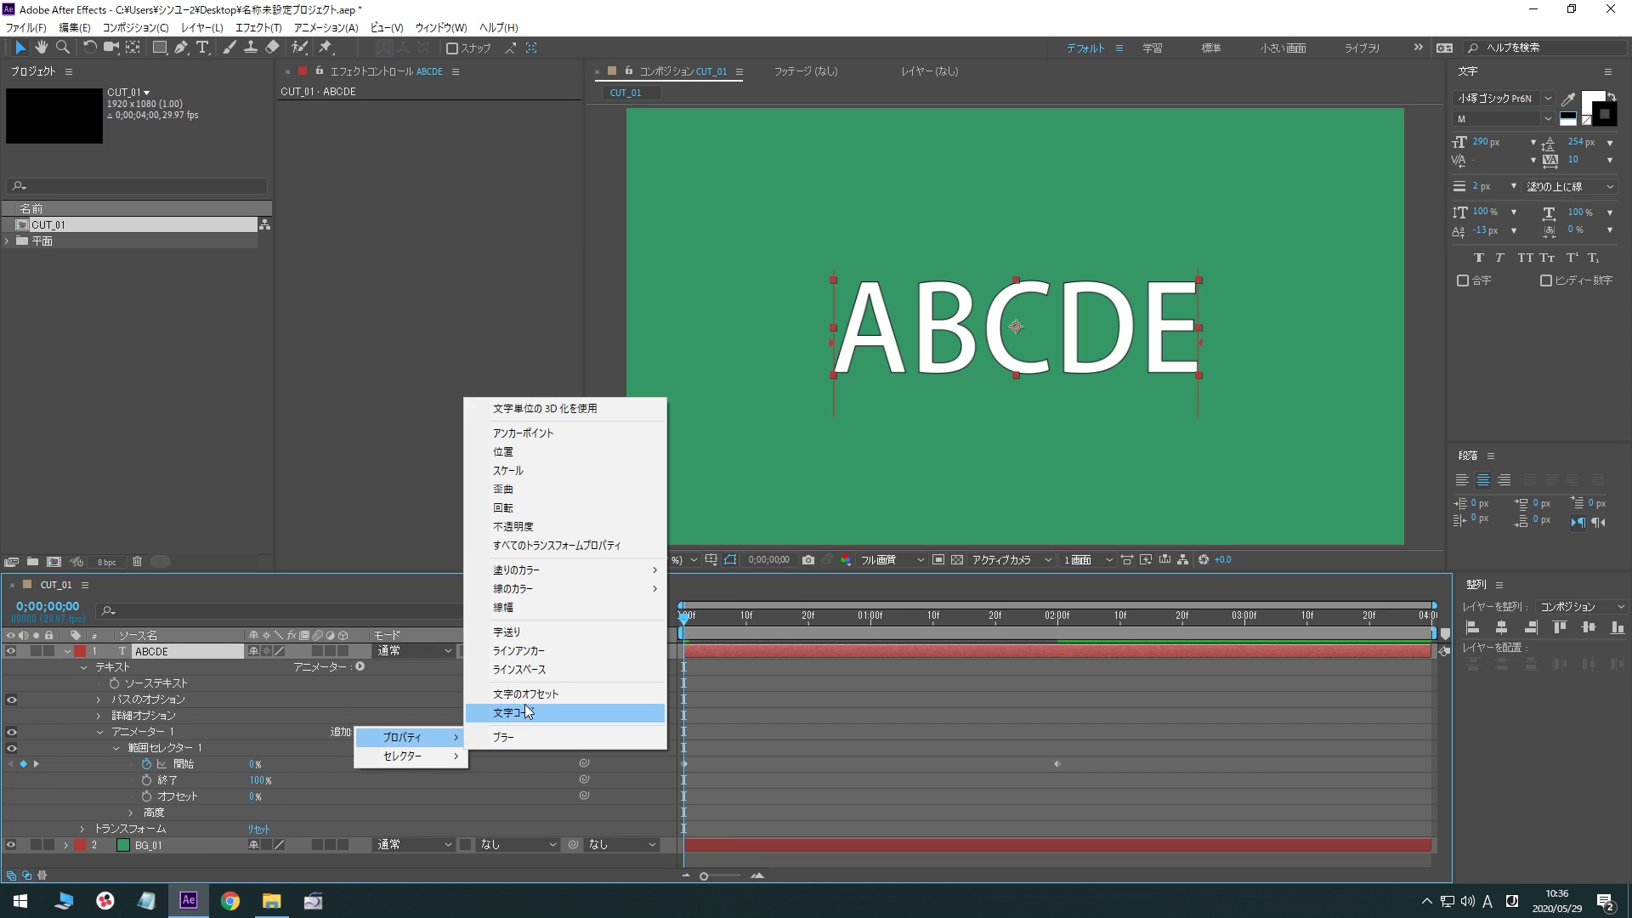
{"action": "left_click", "coordinate": [542, 634]}
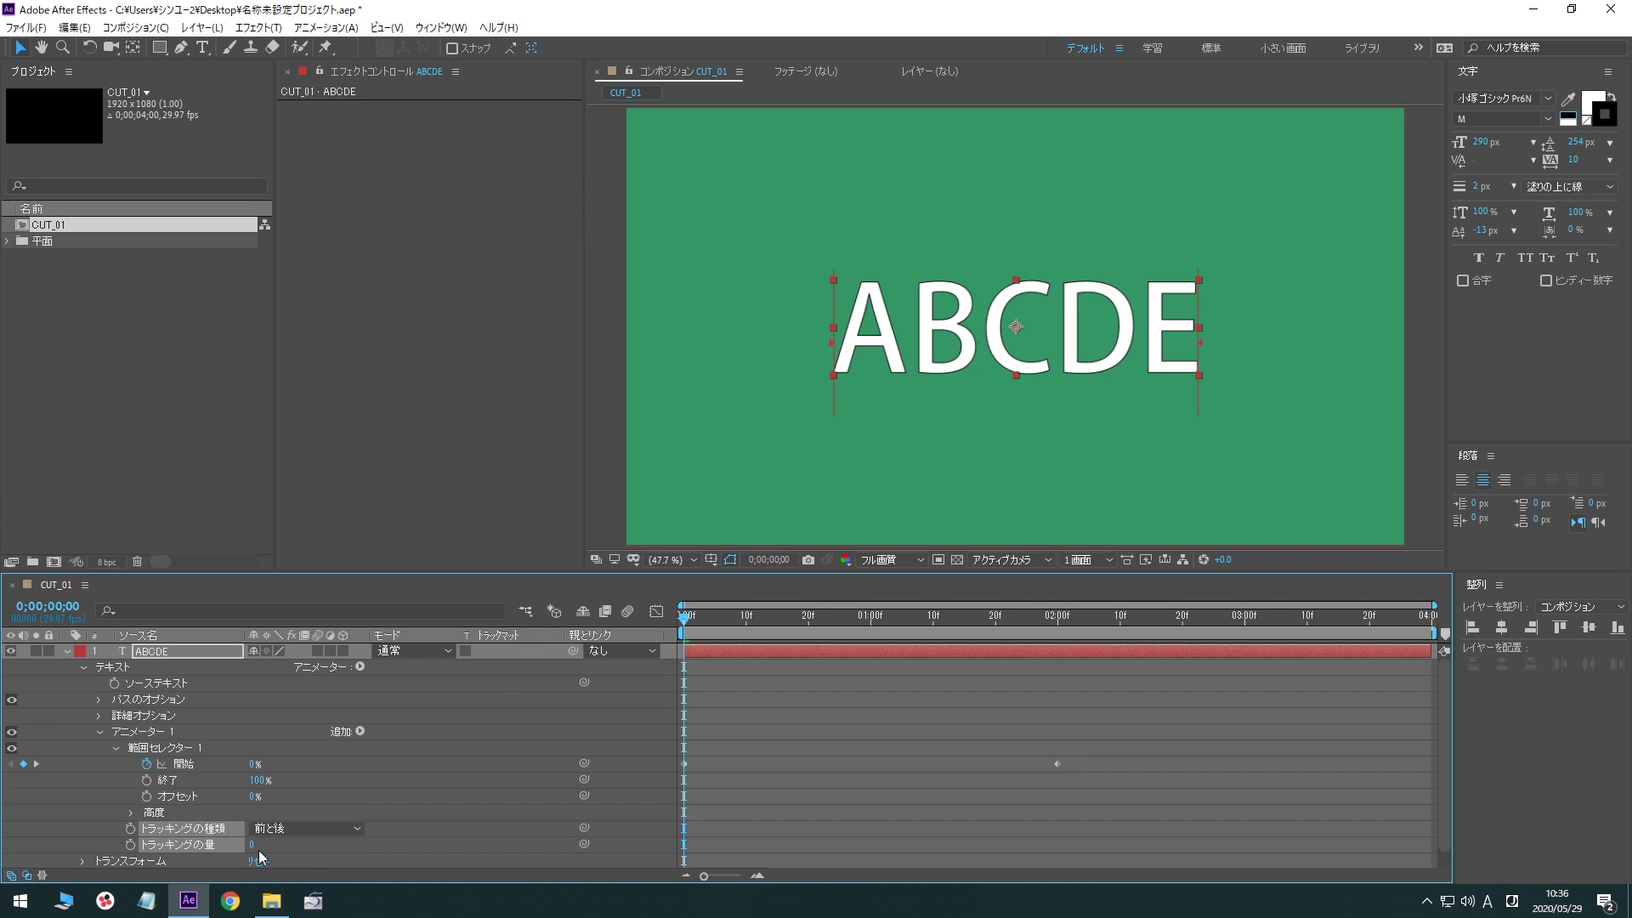
Set the animator's Tracking Amount to 119 and preview the letter spacing animation
{"action": "left_click_drag", "start_coordinate": [253, 844], "coordinate": [345, 840]}
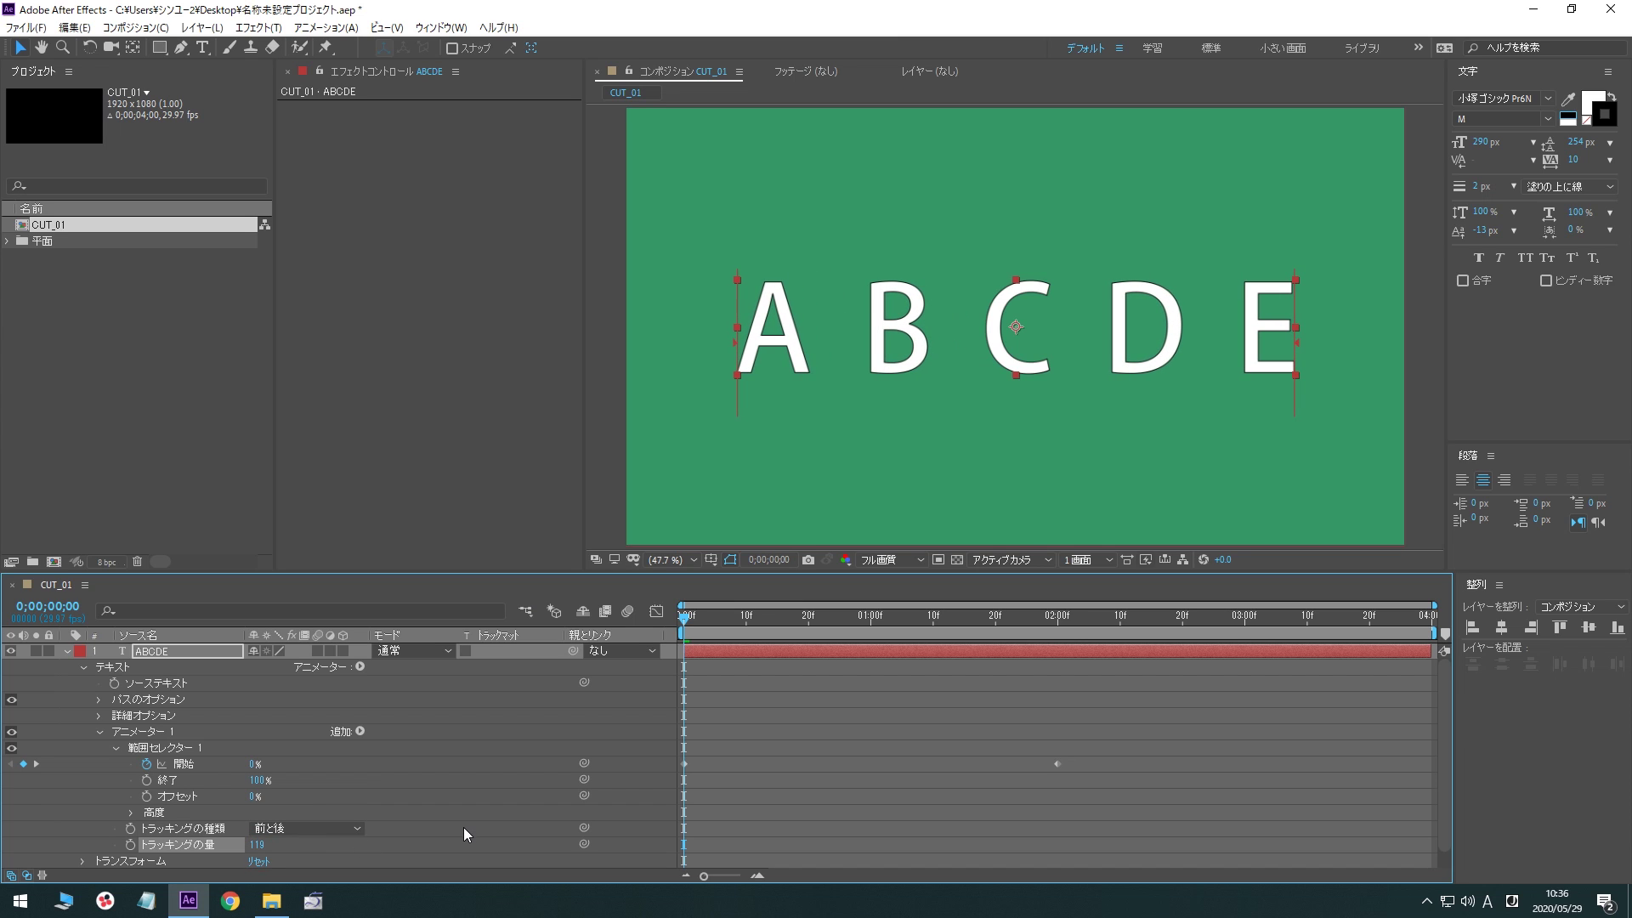
{"action": "key", "text": "space"}
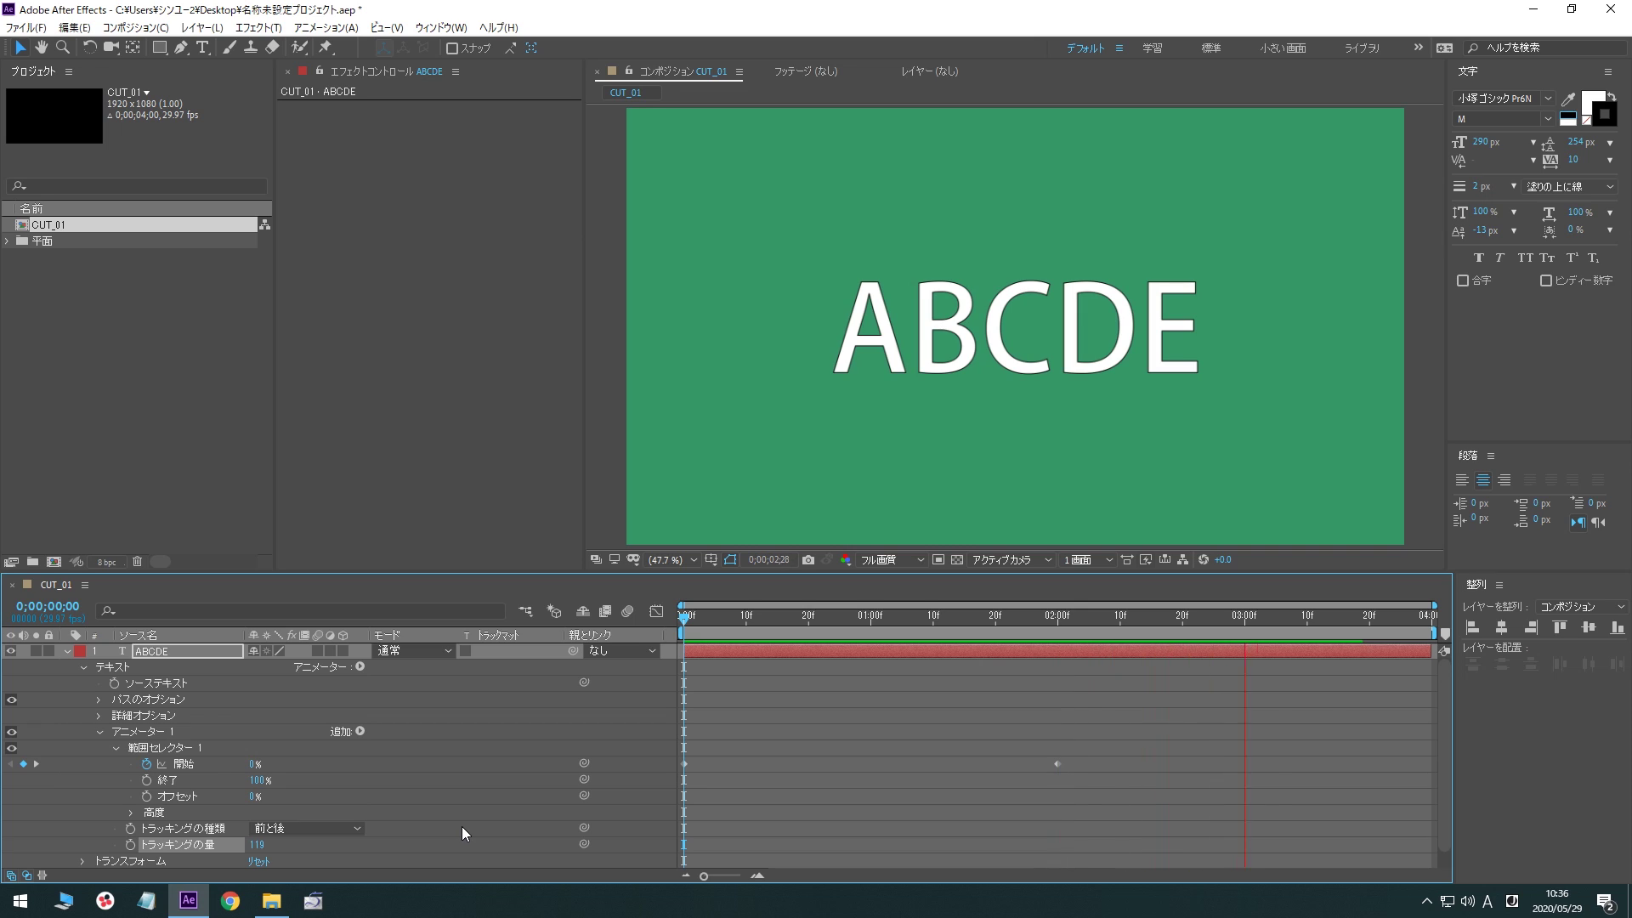
{"action": "key", "text": "space"}
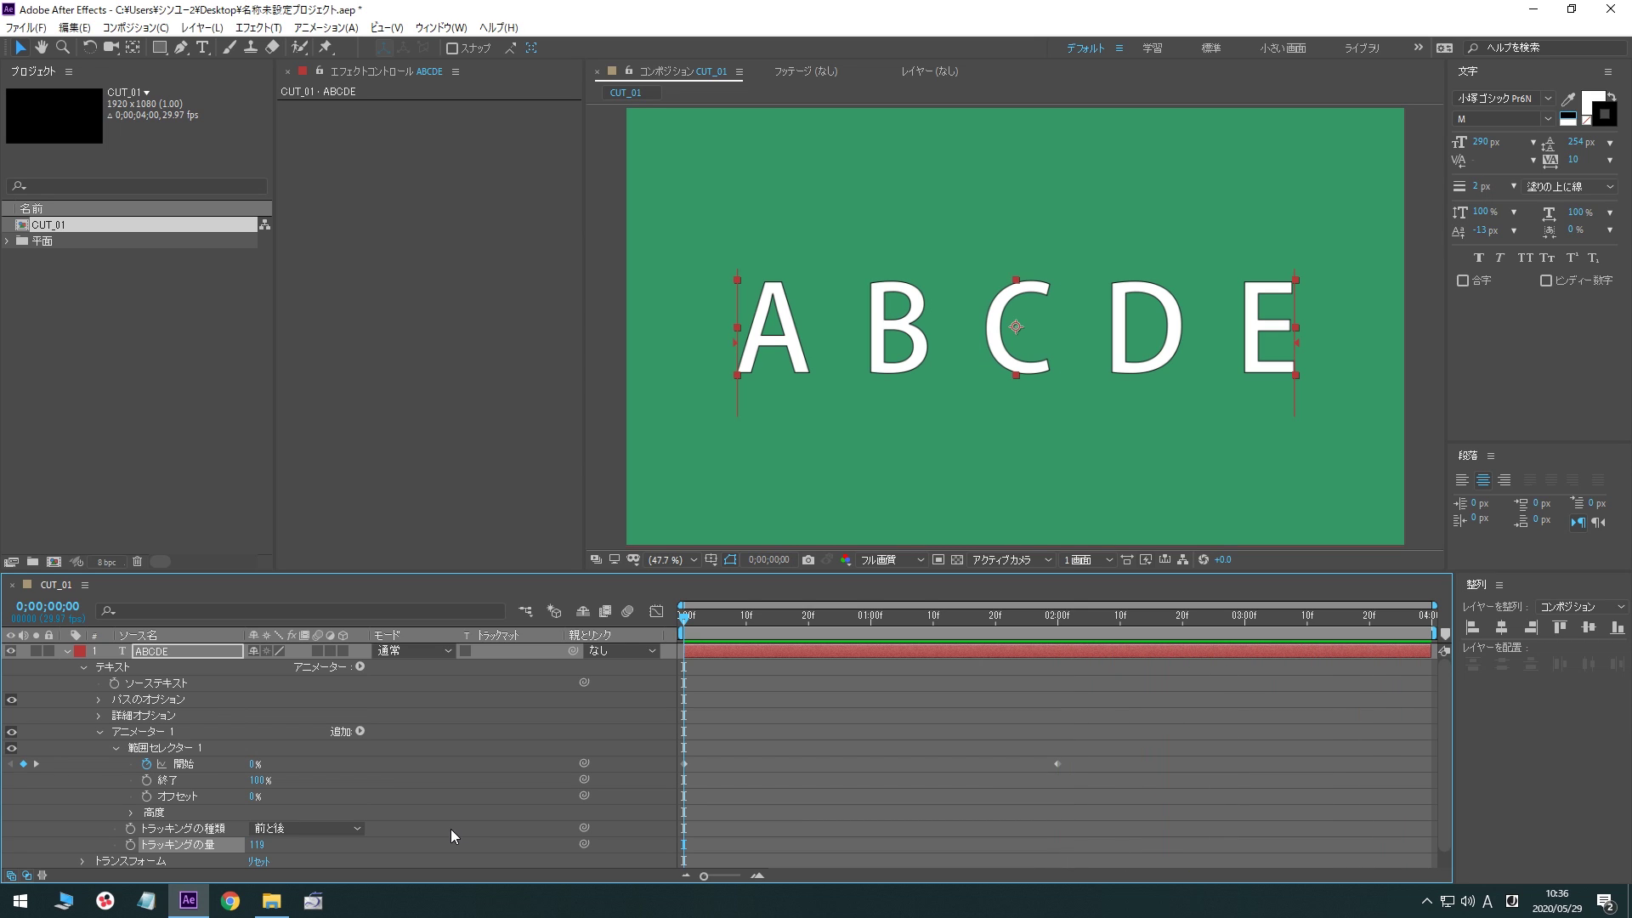
Add a Line Anchor property to the text animator, set it to 0%, and preview the tracking animation
{"action": "left_click", "coordinate": [361, 732]}
{"action": "mouse_move", "coordinate": [395, 738]}
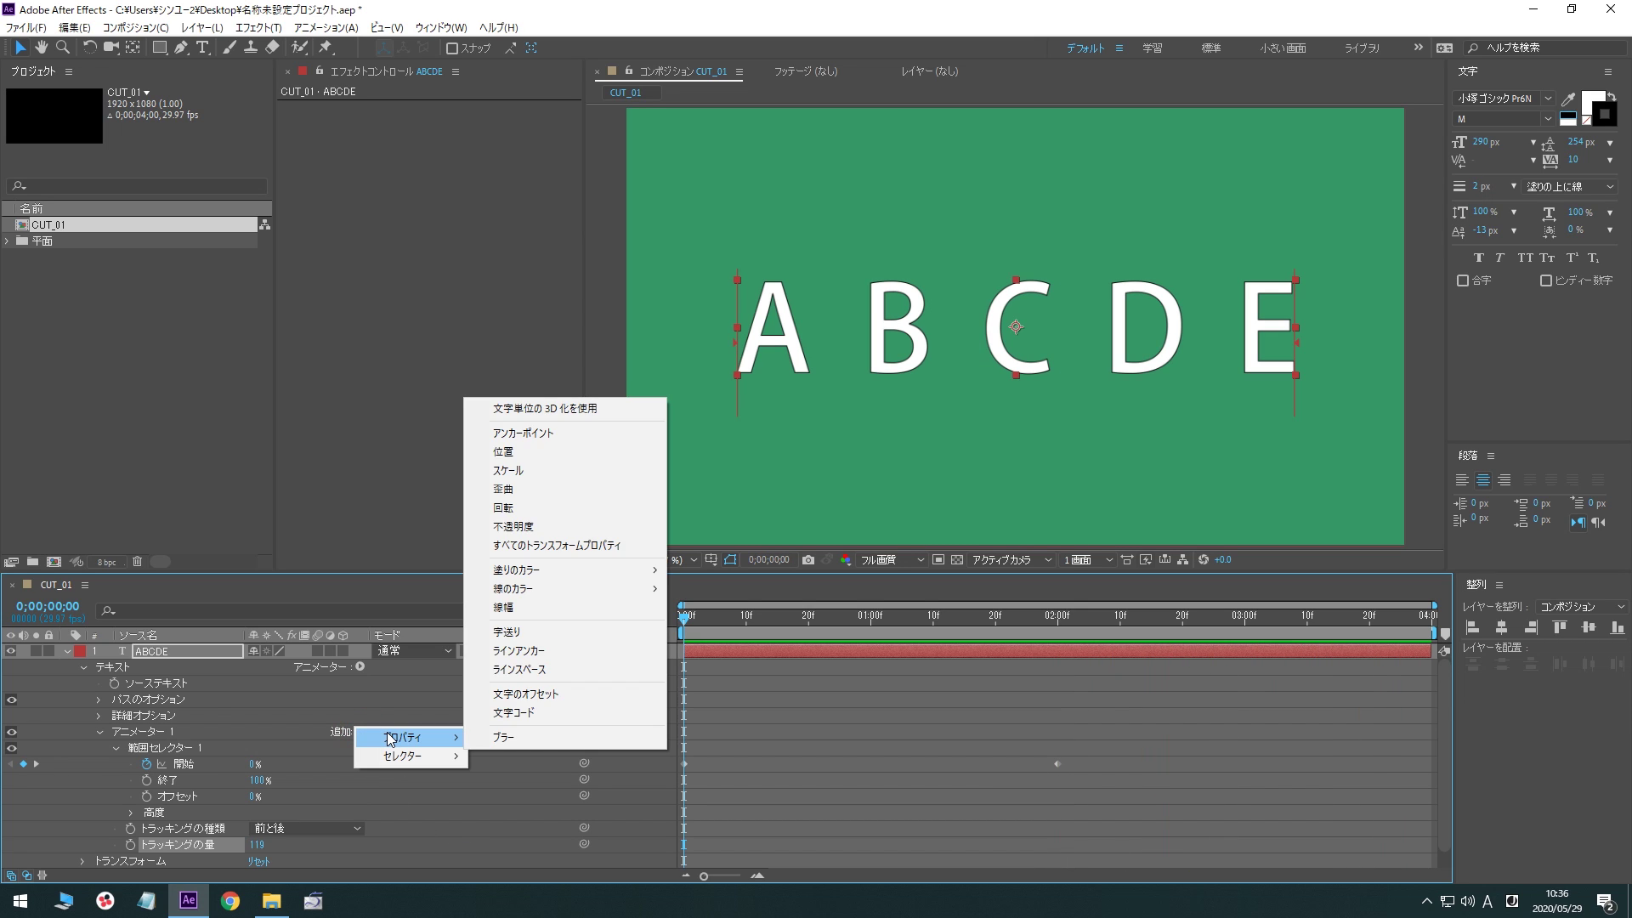
{"action": "left_click", "coordinate": [534, 651]}
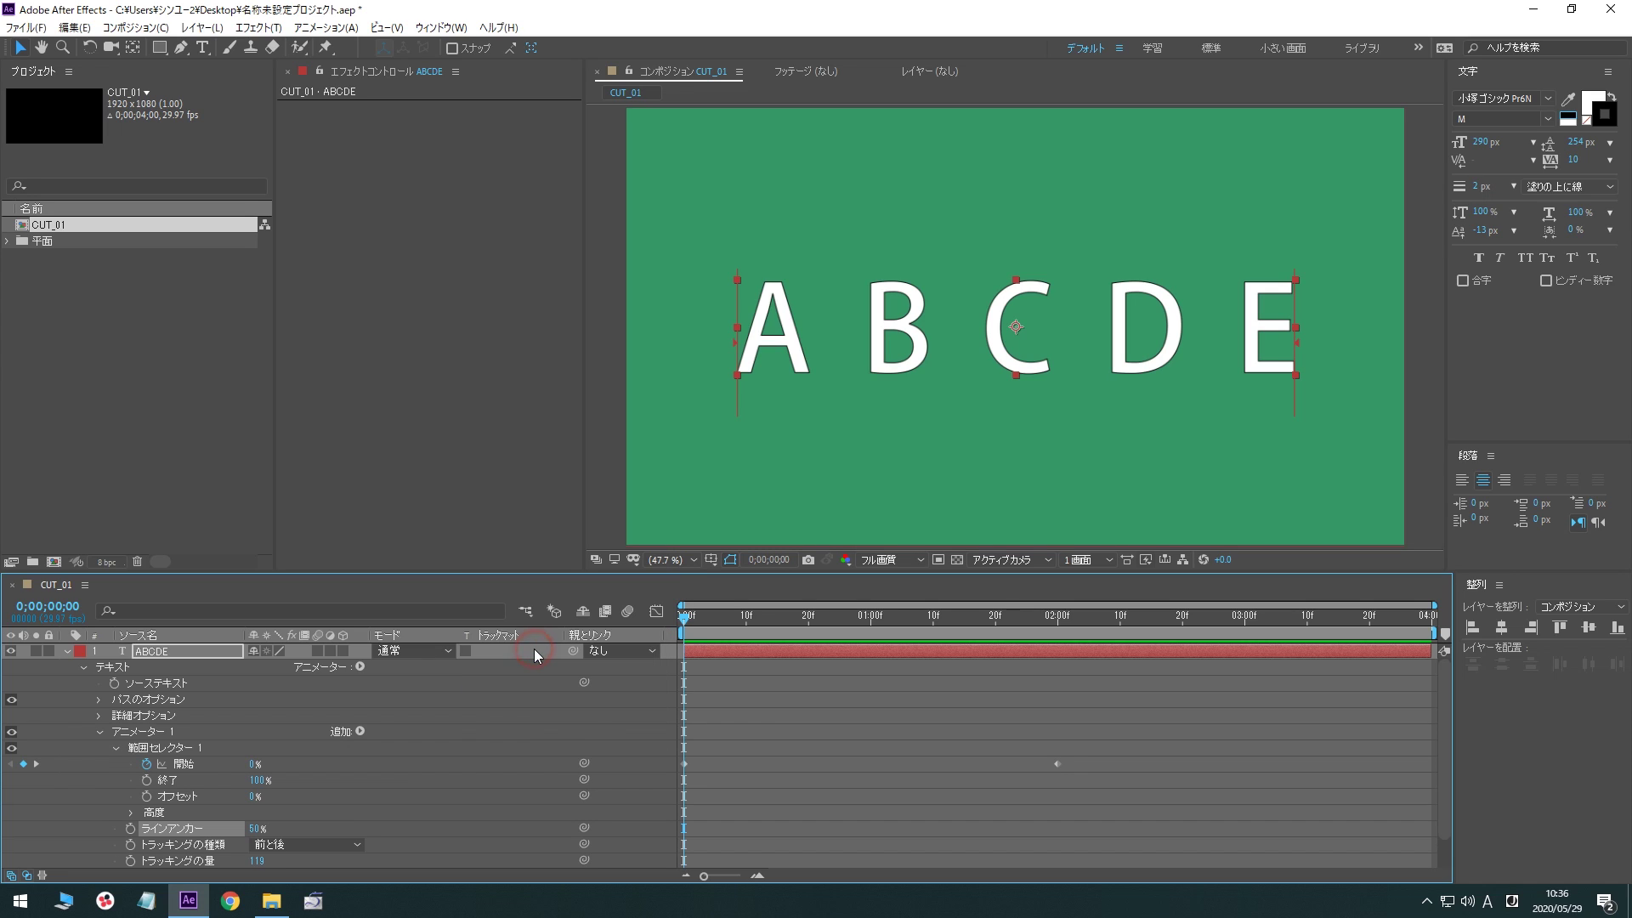
{"action": "left_click", "coordinate": [256, 827]}
{"action": "type", "text": "0"}
{"action": "key", "text": "Return"}
{"action": "key", "text": "space"}
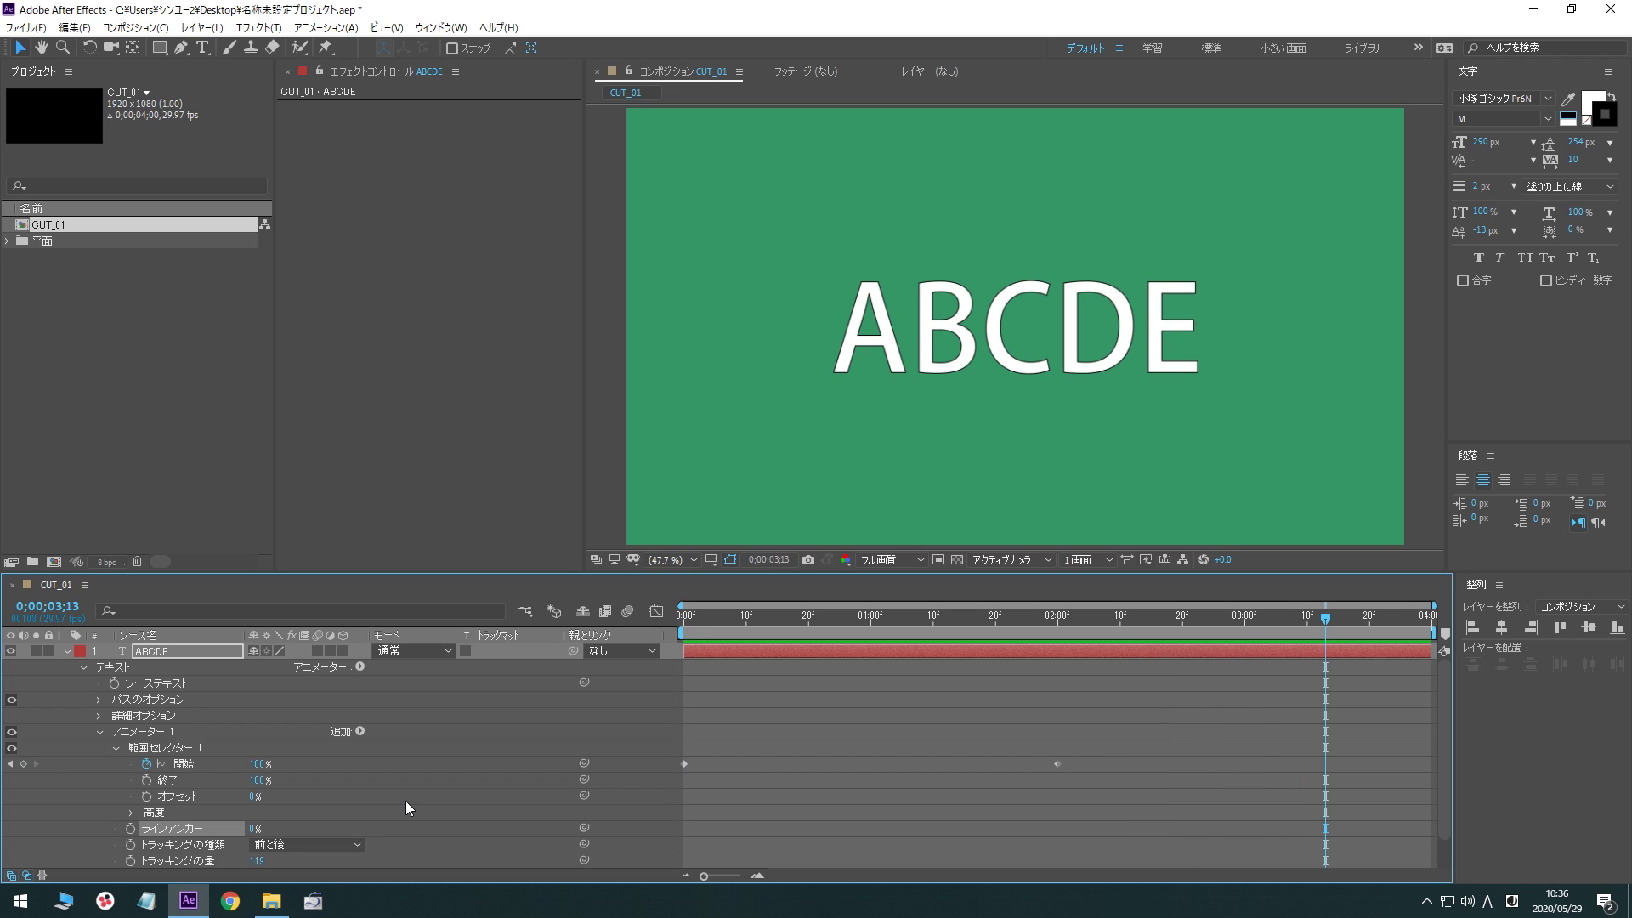
{"action": "key", "text": "space"}
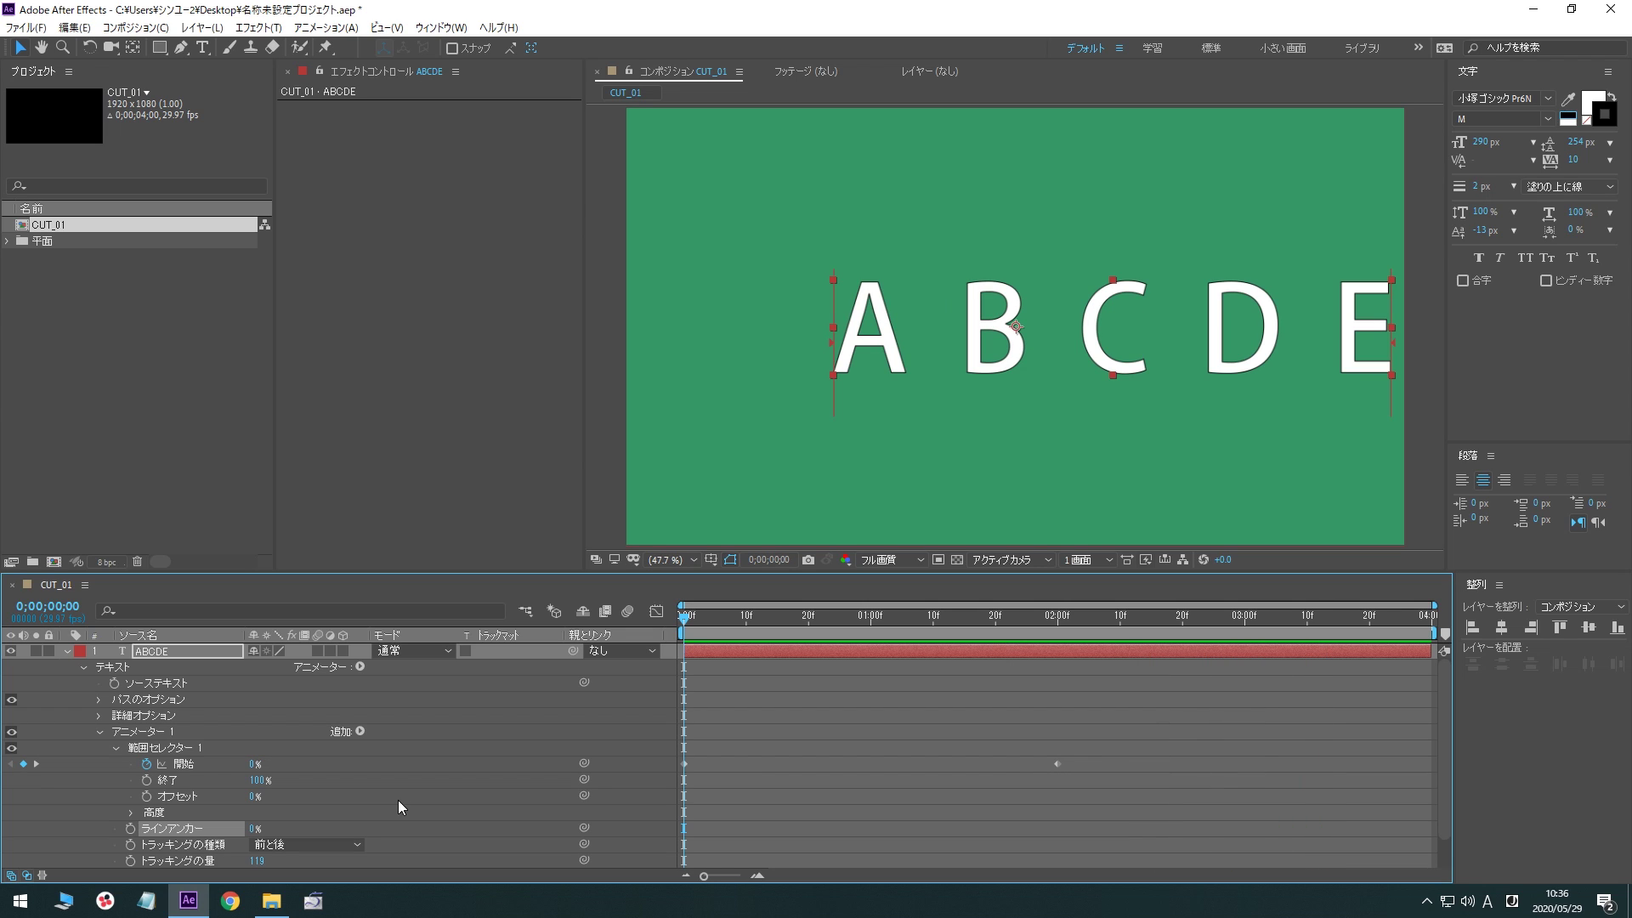
Set the animator's Line Anchor to 50% and preview the tracking animation
{"action": "left_click", "coordinate": [254, 828]}
{"action": "type", "text": "50"}
{"action": "key", "text": "Return"}
{"action": "key", "text": "space"}
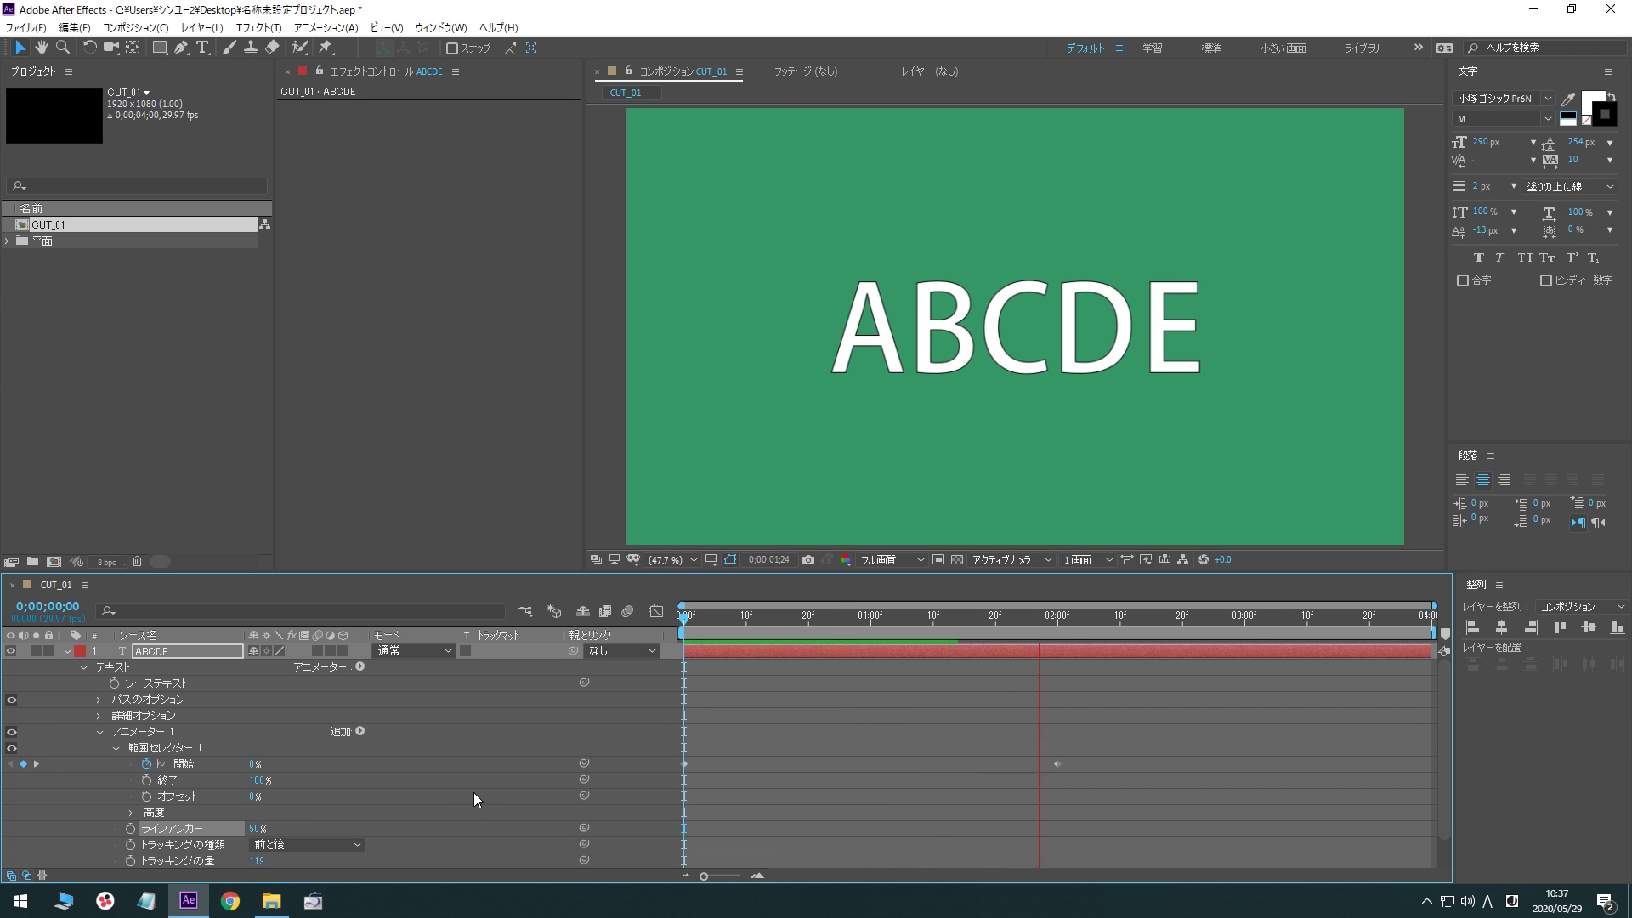
{"action": "key", "text": "space"}
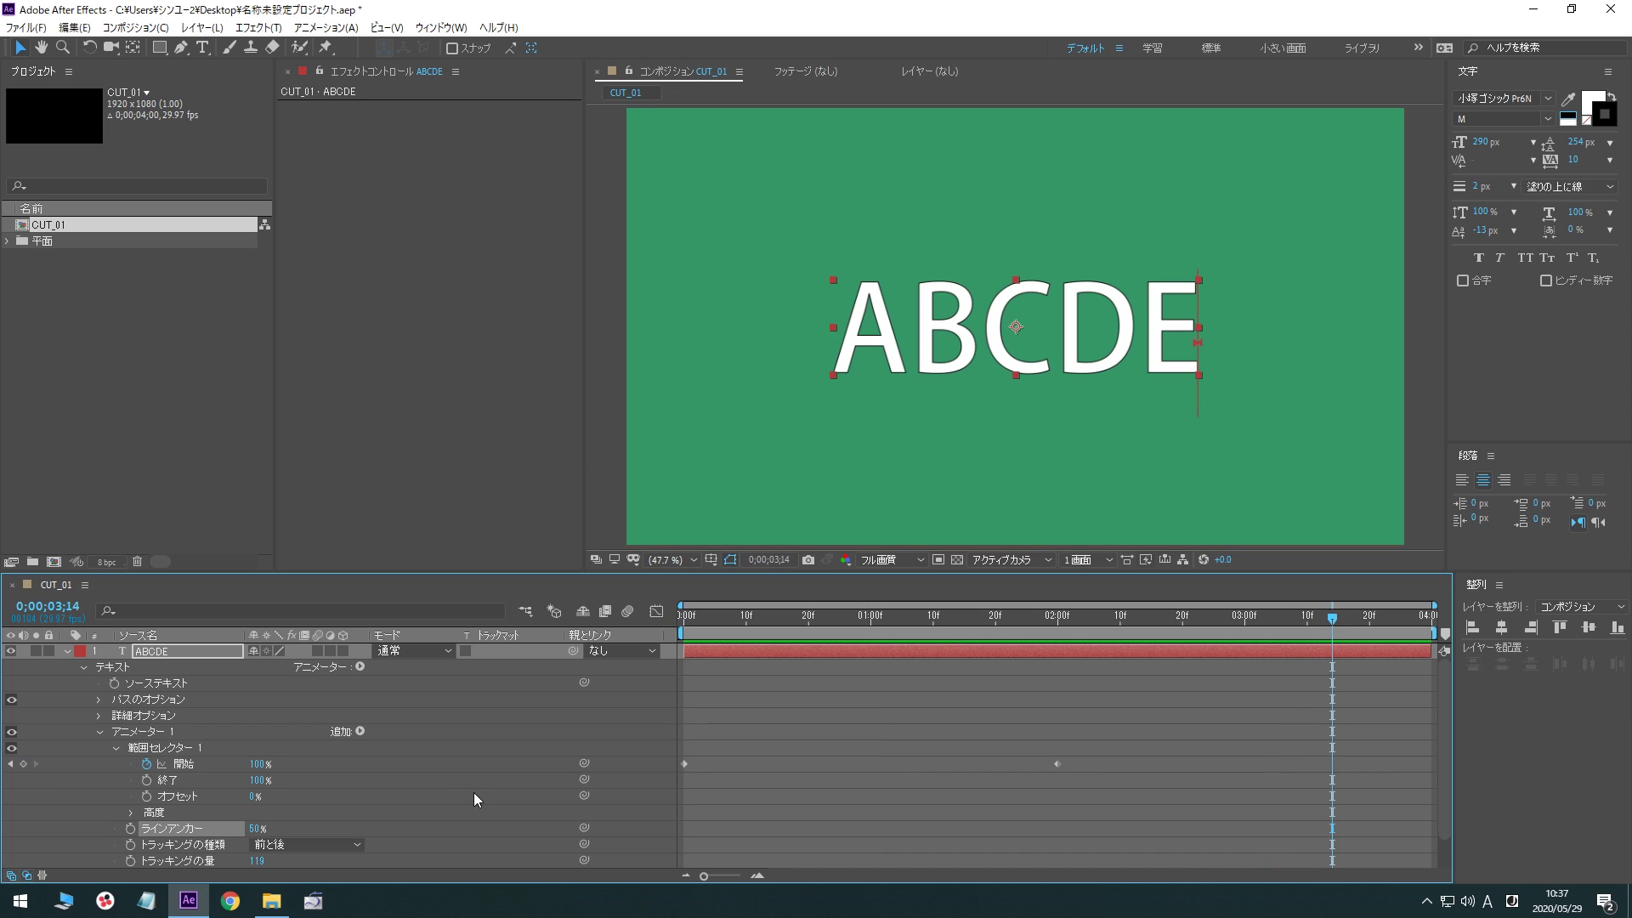
Set the animator's Line Anchor to 100% and preview the tracking animation
{"action": "left_click", "coordinate": [256, 829]}
{"action": "type", "text": "100"}
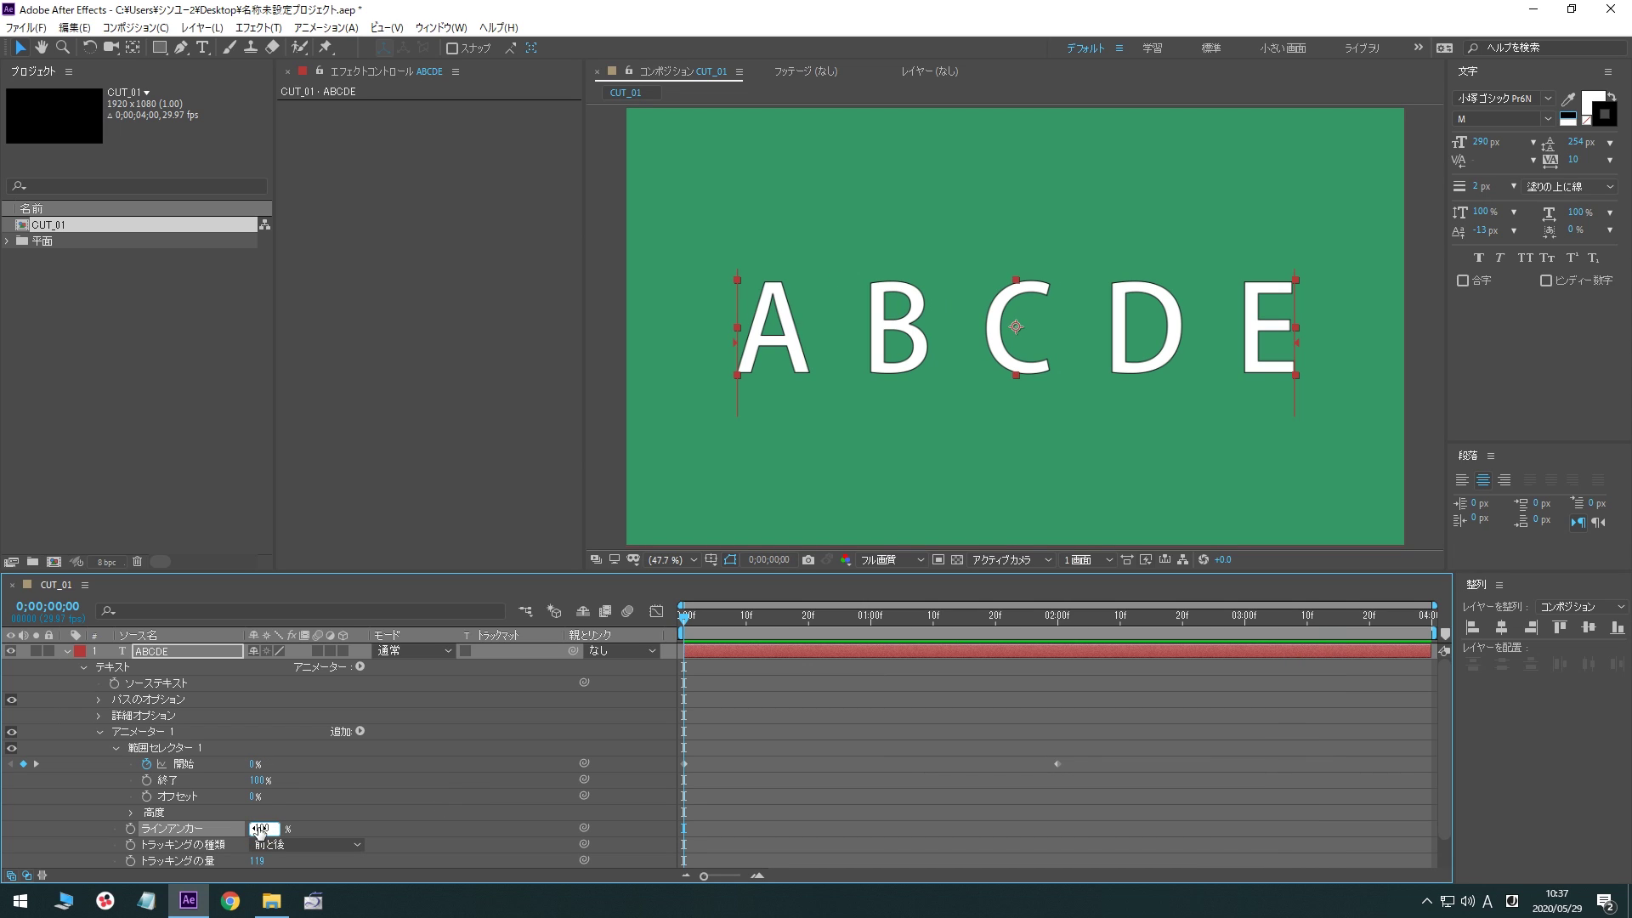
{"action": "key", "text": "Return"}
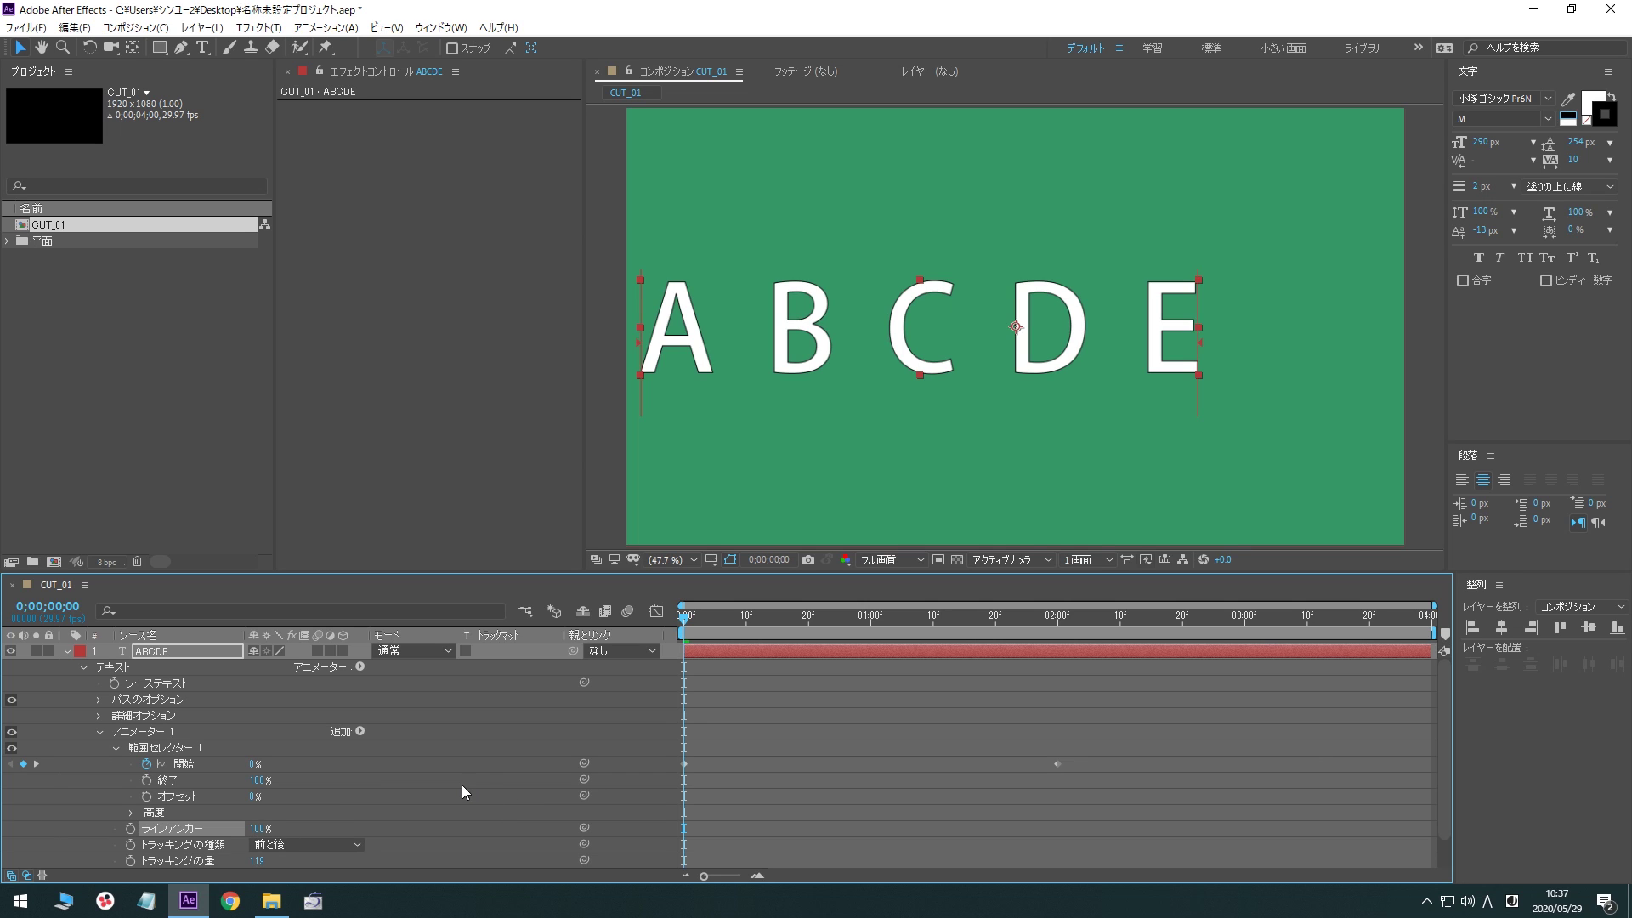
{"action": "key", "text": "space"}
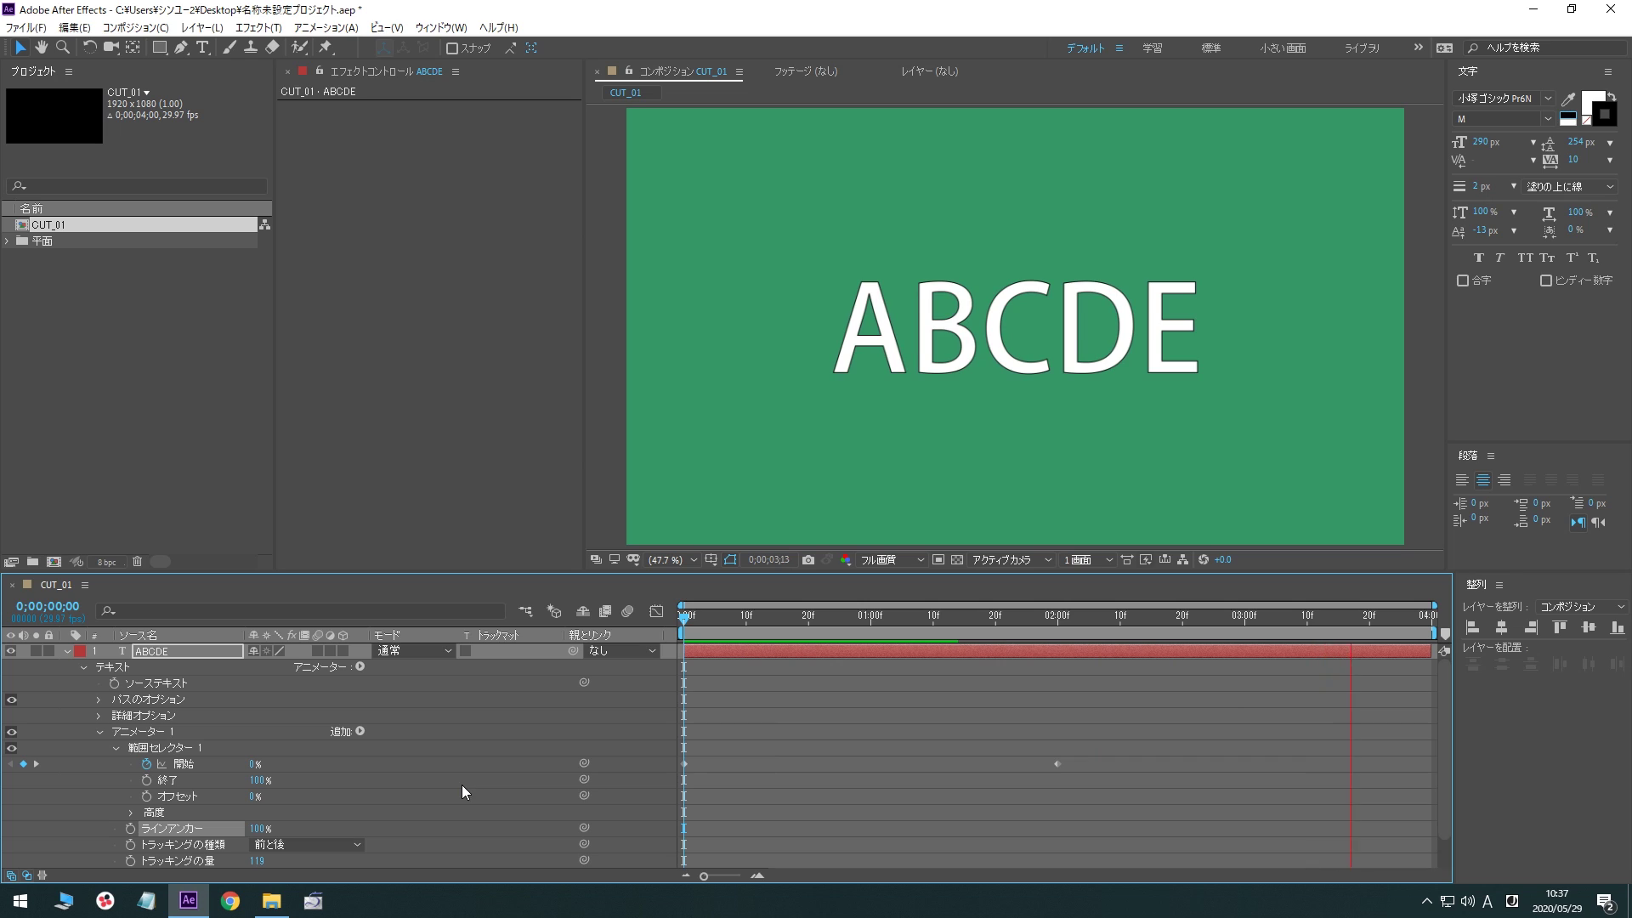
{"action": "key", "text": "space"}
Delete the Line Anchor and Tracking properties from the text animator and add a Line Spacing property
{"action": "scroll", "coordinate": [176, 832], "scroll_direction": "down", "scroll_amount": 2}
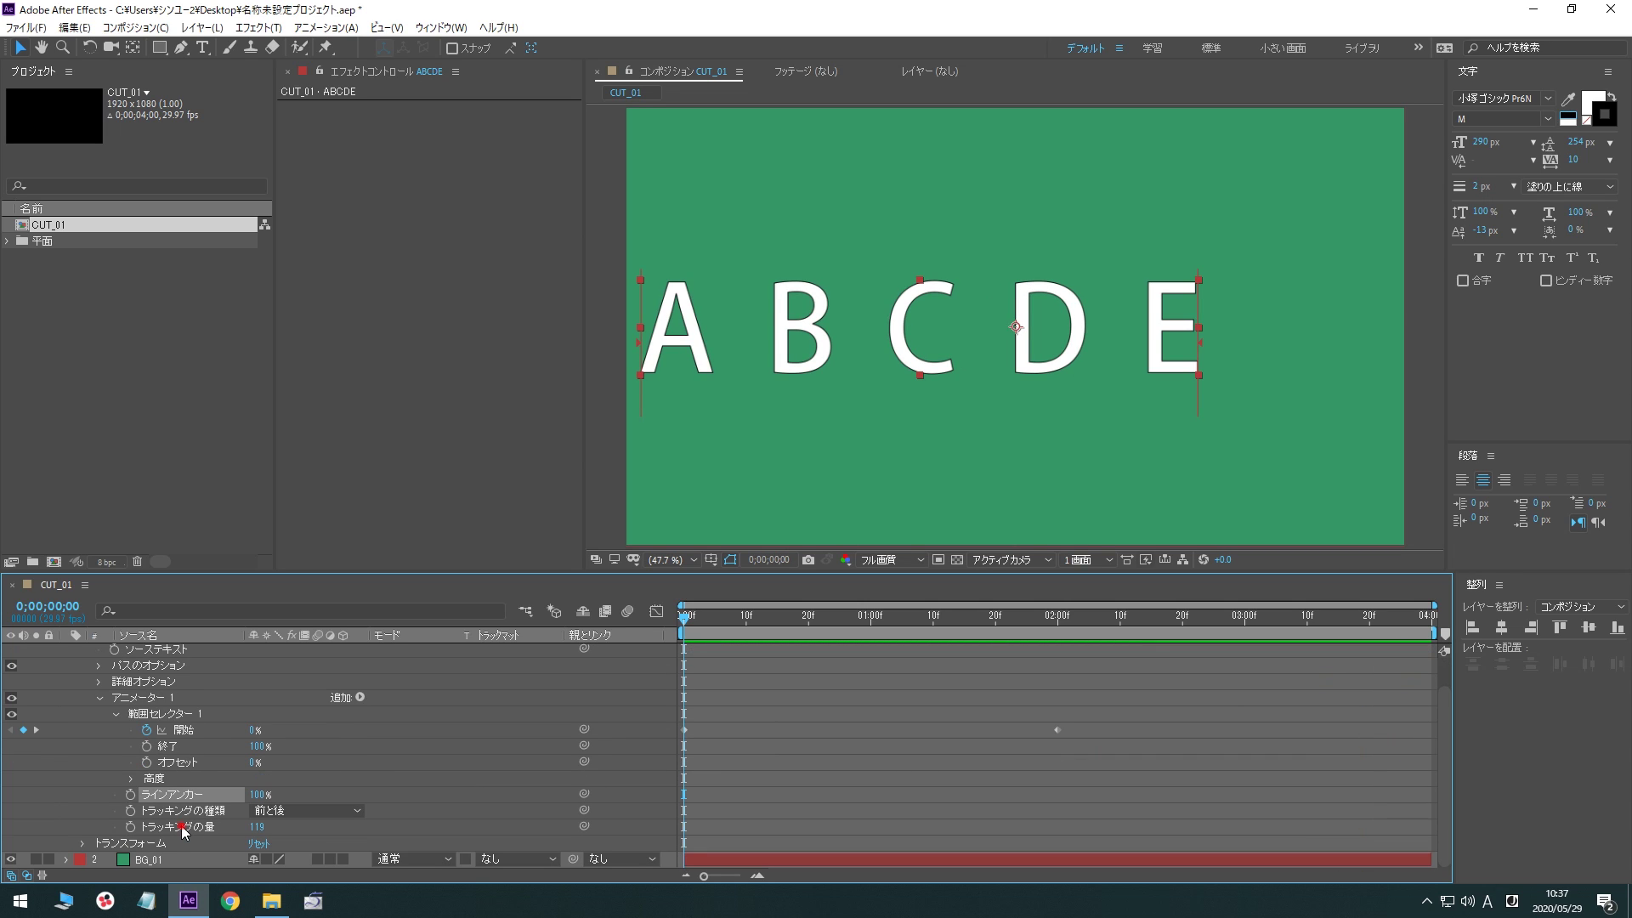
{"action": "left_click", "coordinate": [181, 825], "text": "shift"}
{"action": "key", "text": "Delete"}
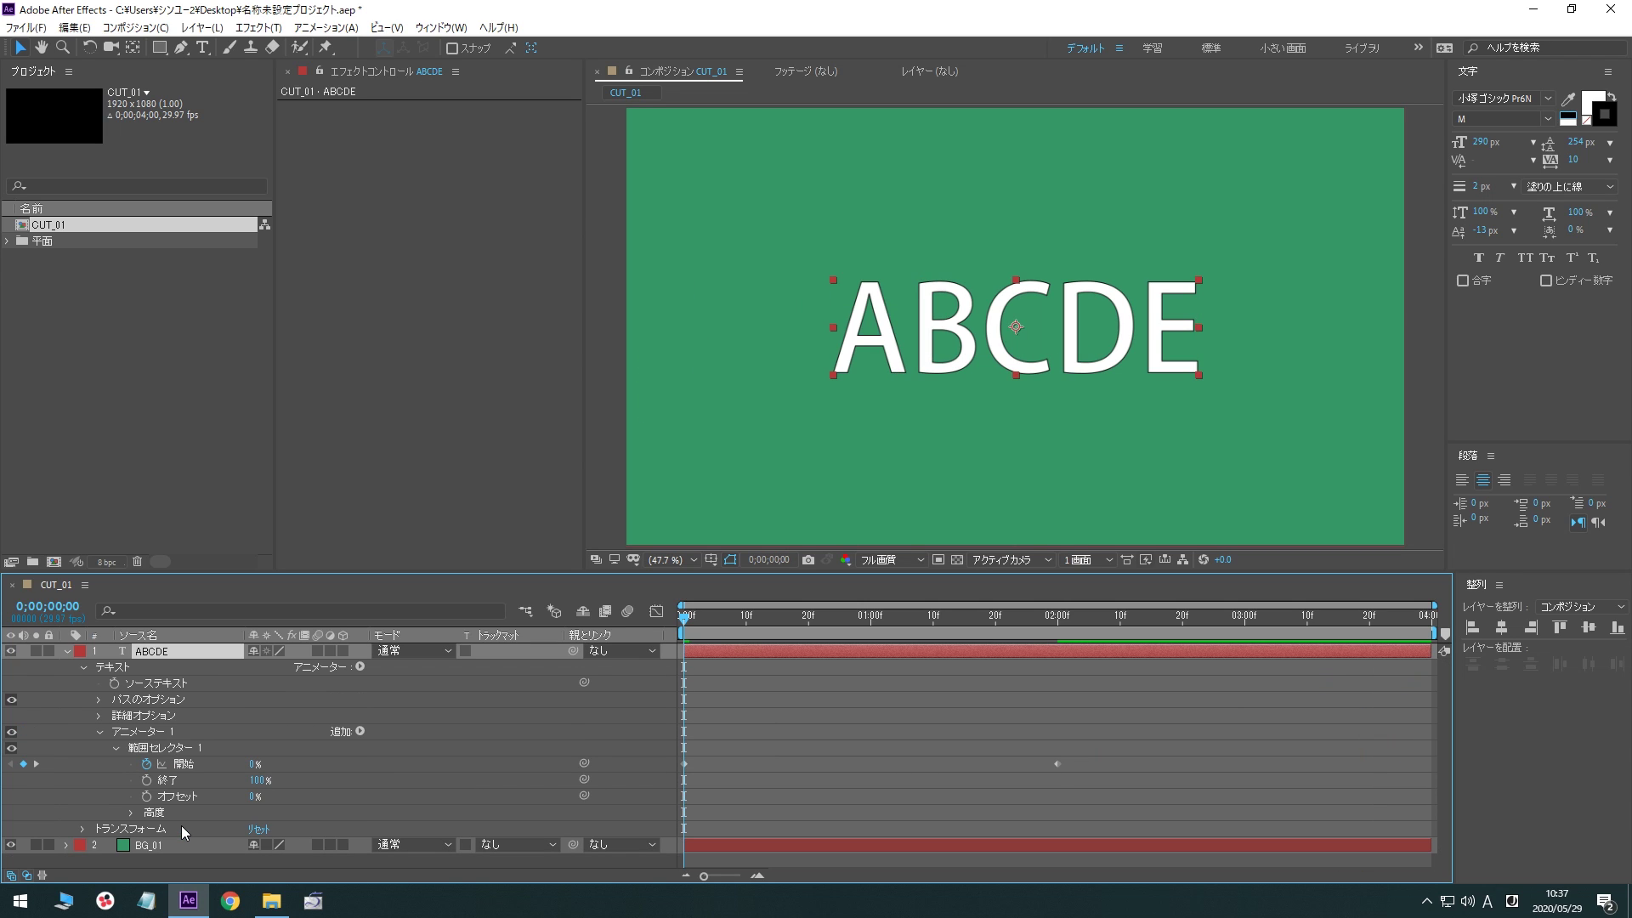
{"action": "left_click", "coordinate": [360, 731]}
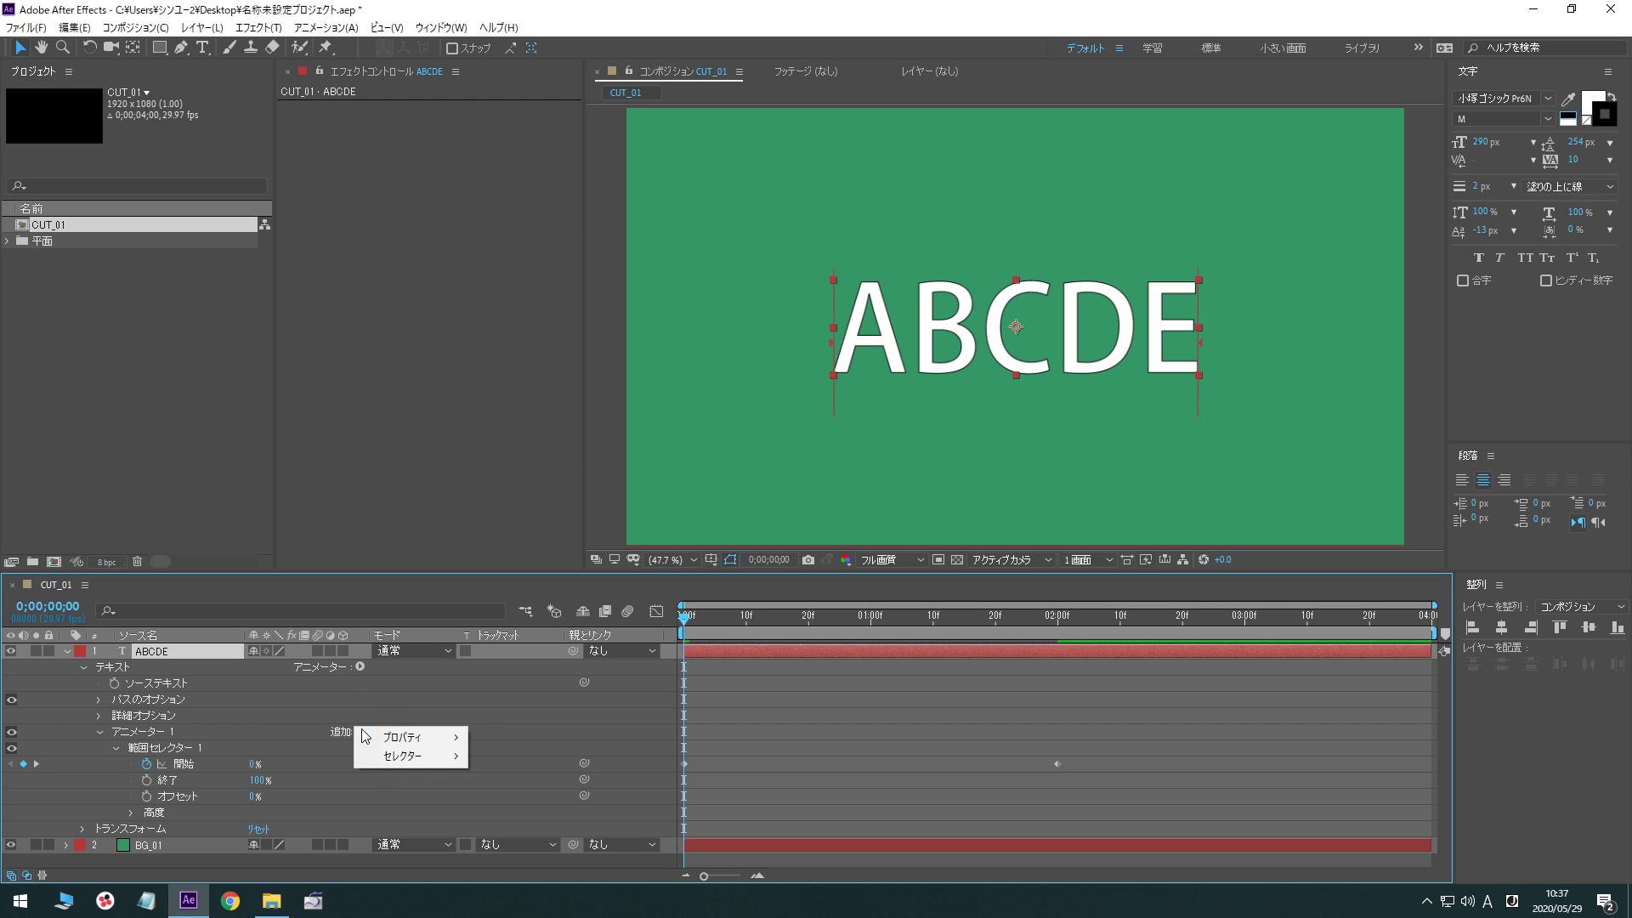
{"action": "mouse_move", "coordinate": [393, 738]}
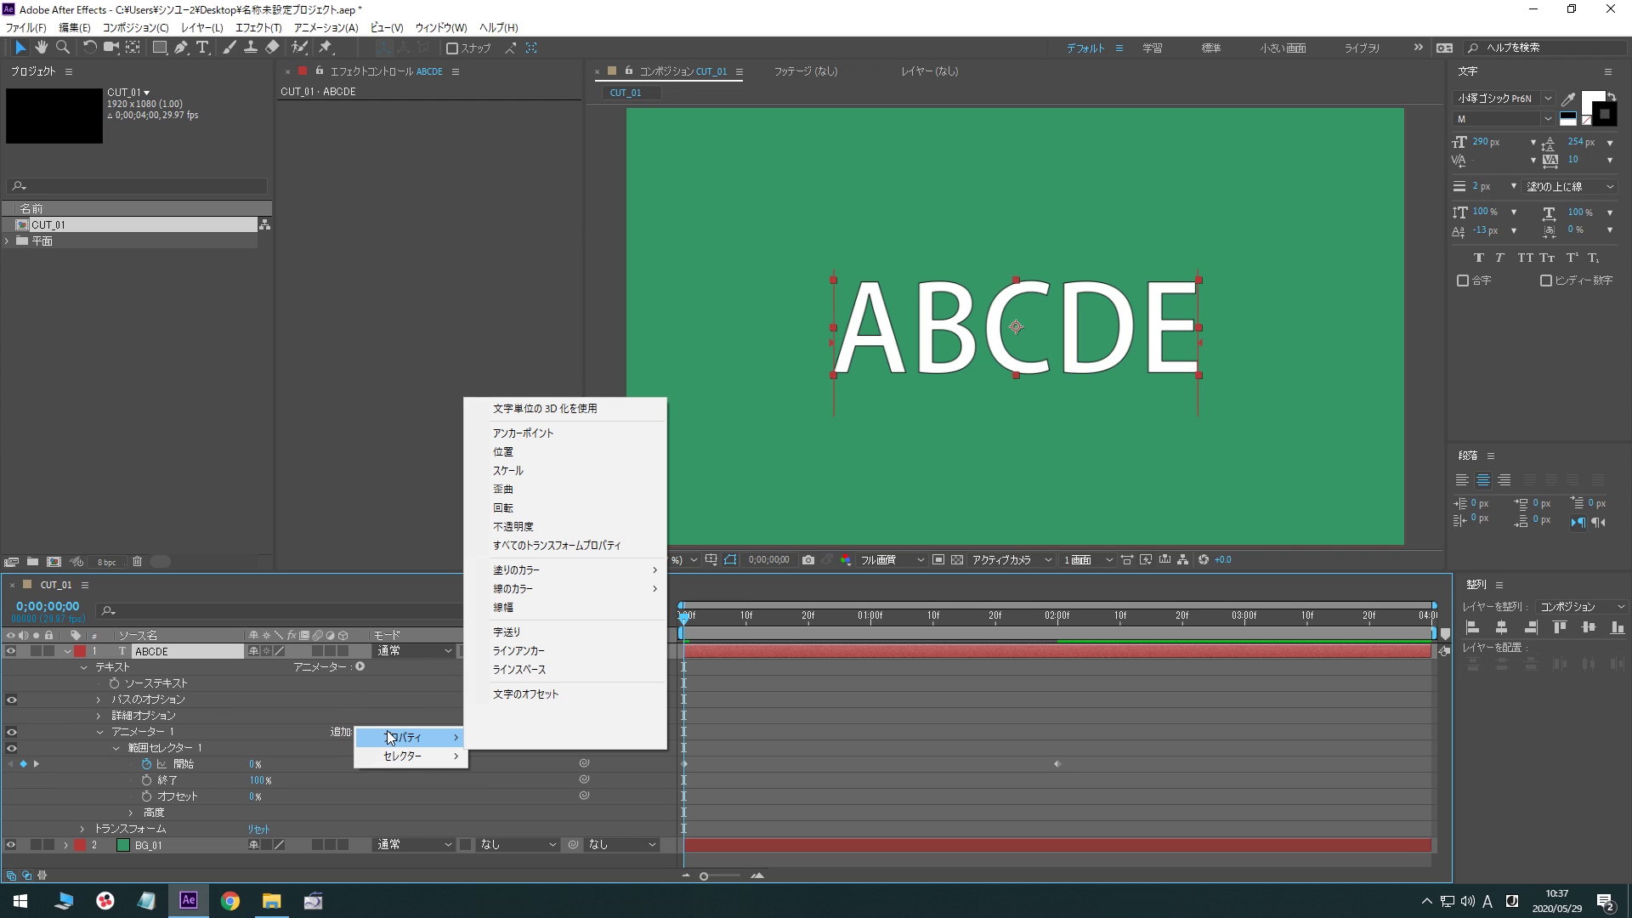
{"action": "left_click", "coordinate": [511, 670]}
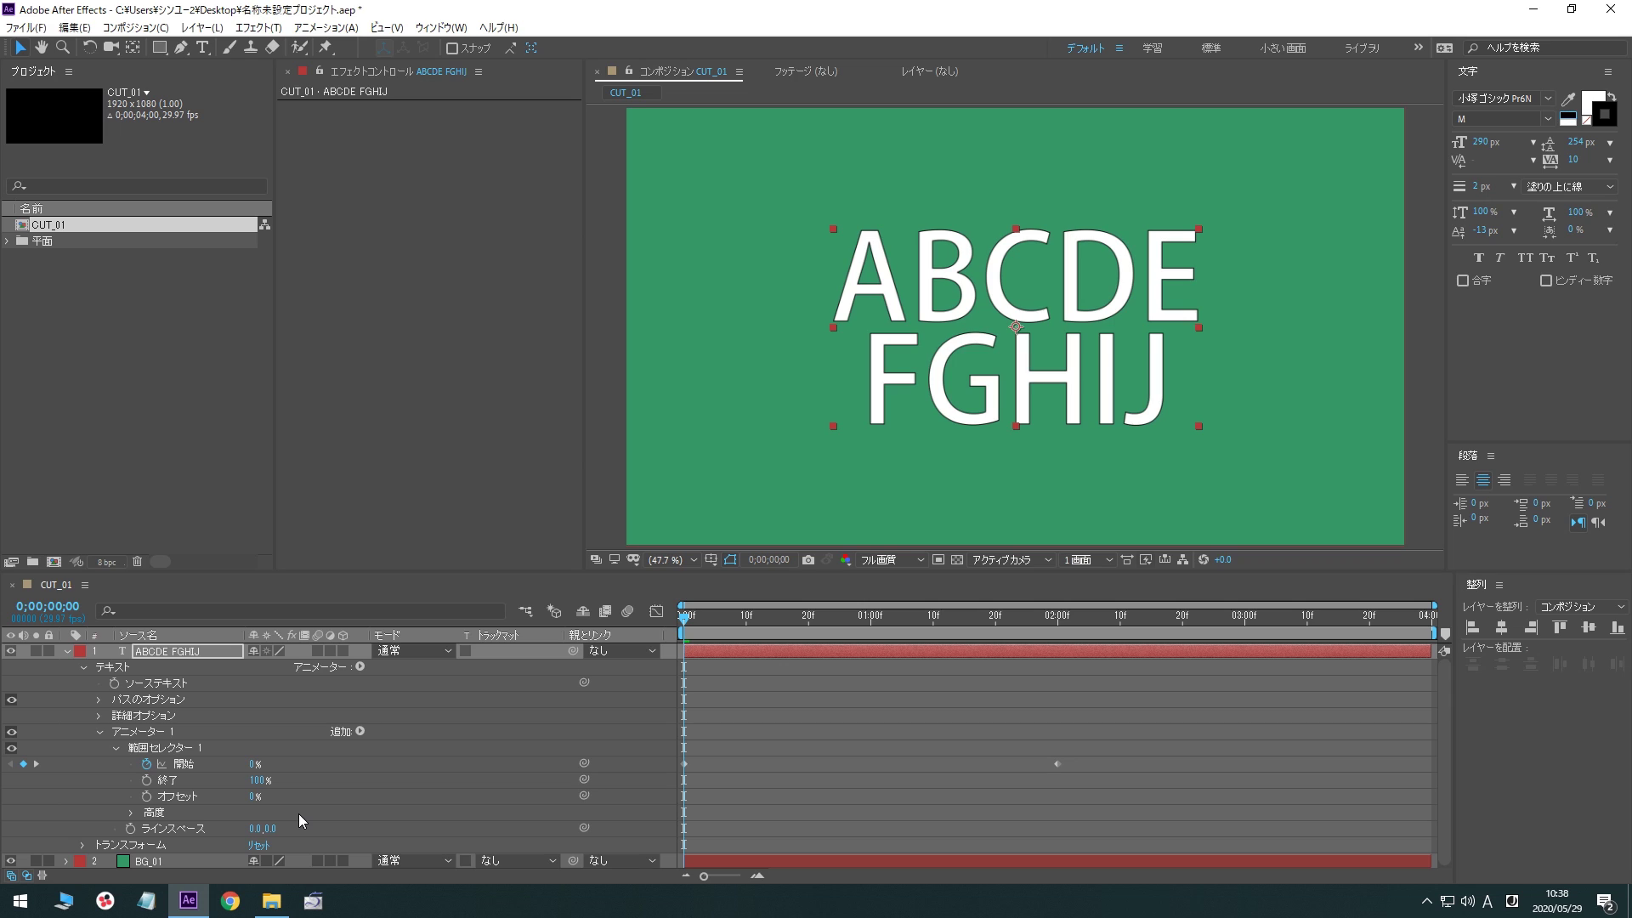
Set the horizontal Line Spacing value to -312 for the two-line text and preview the animation
{"action": "left_click_drag", "start_coordinate": [258, 829], "coordinate": [15, 860]}
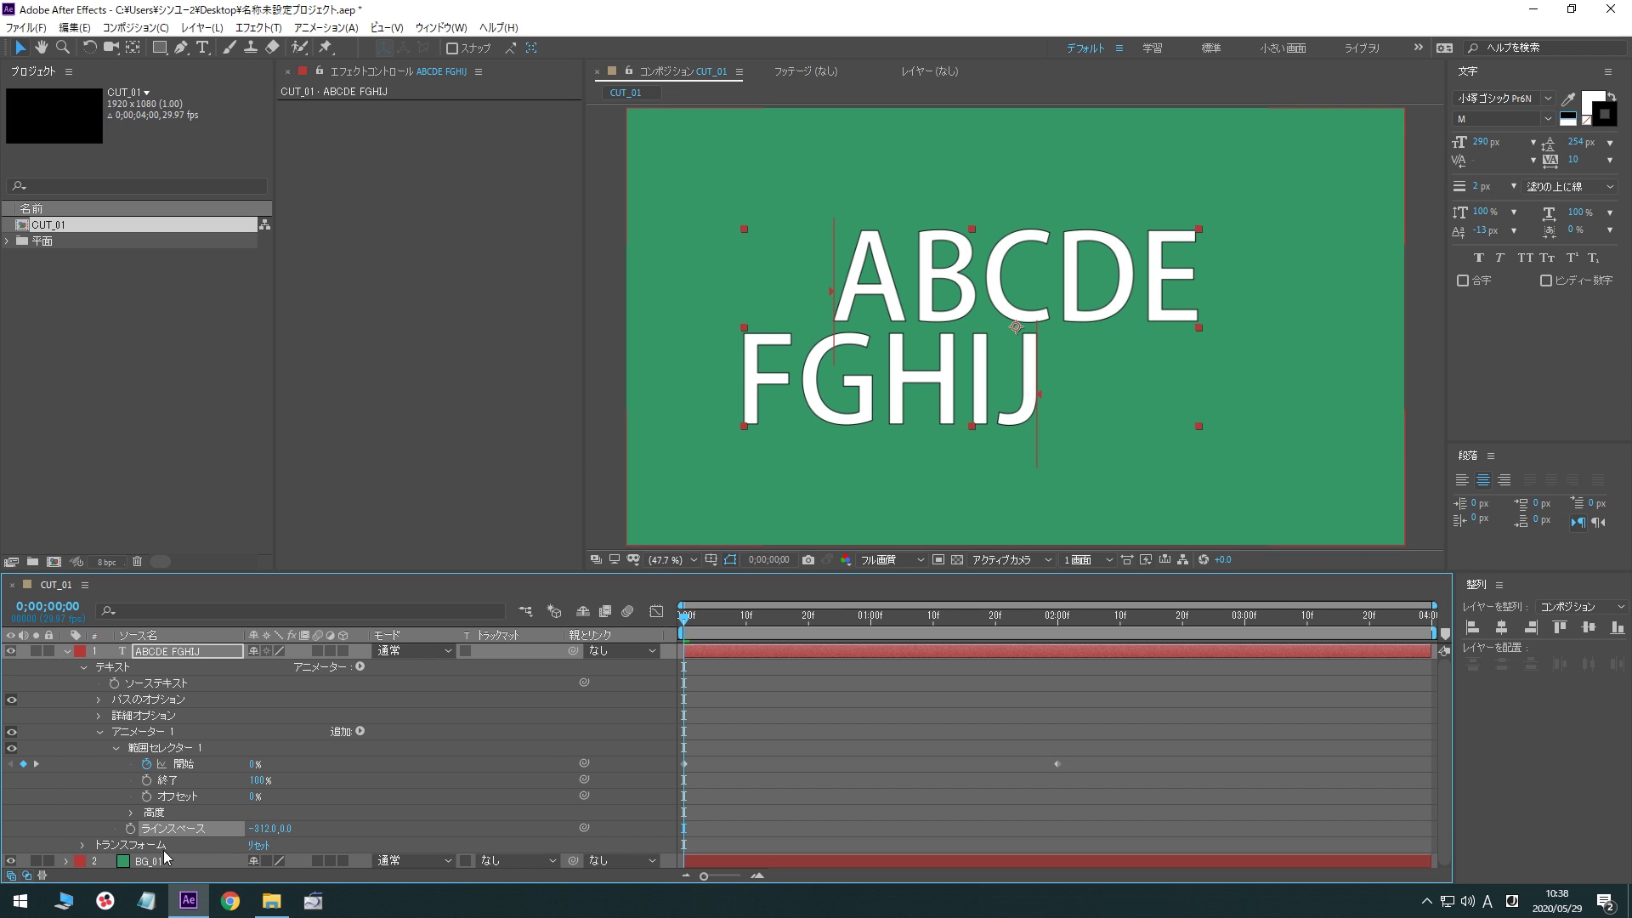
{"action": "key", "text": "space"}
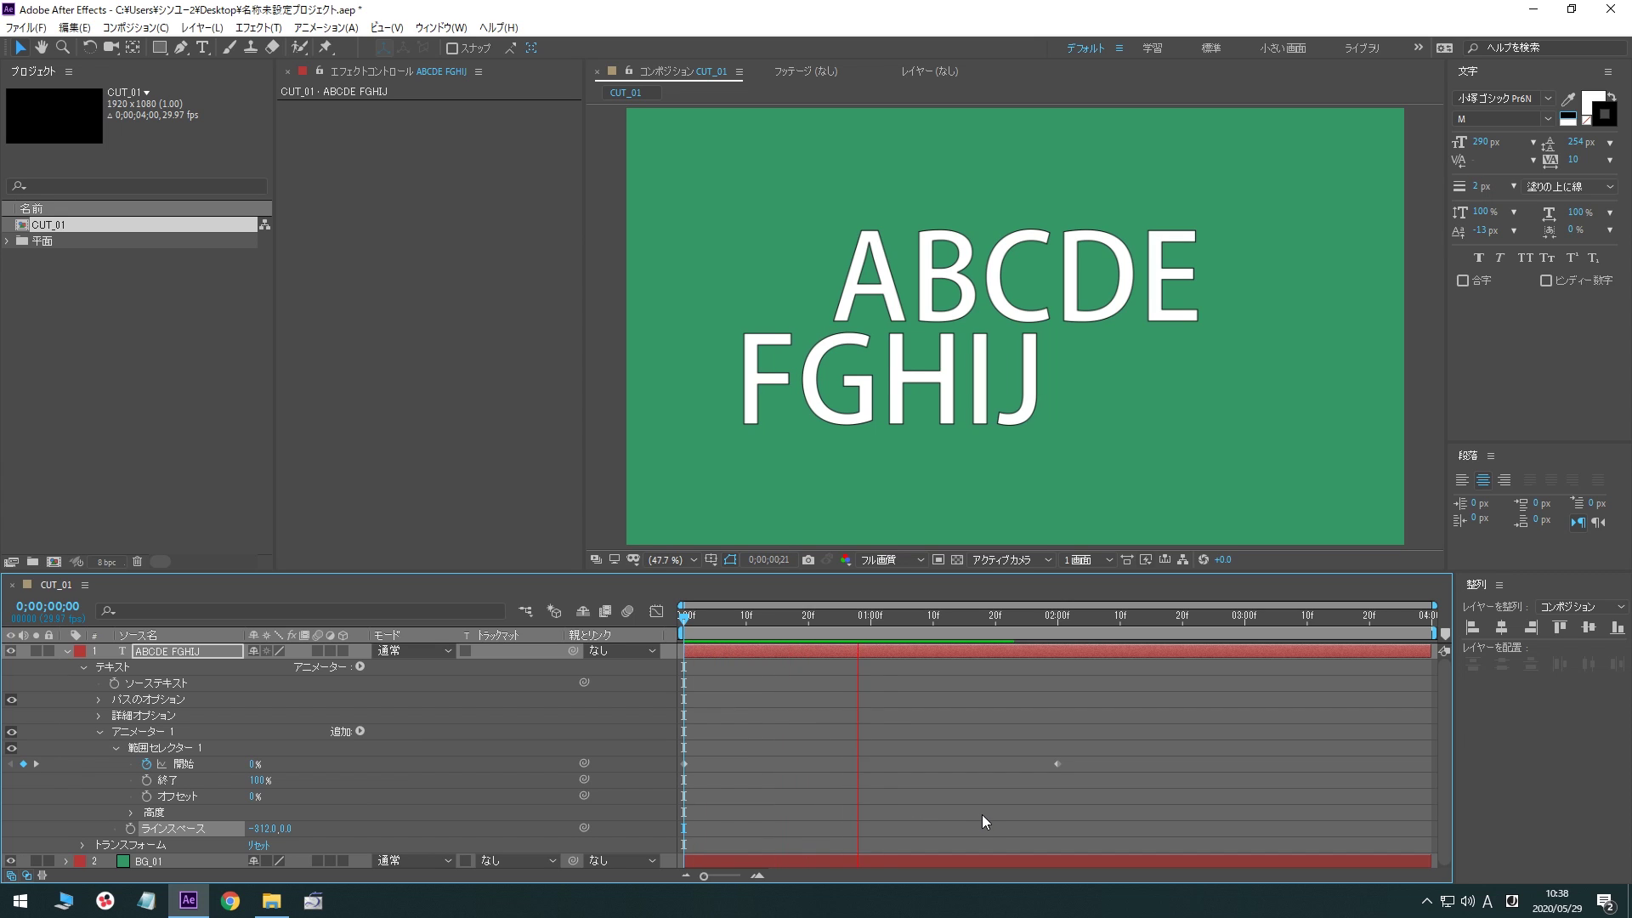
{"action": "key", "text": "space"}
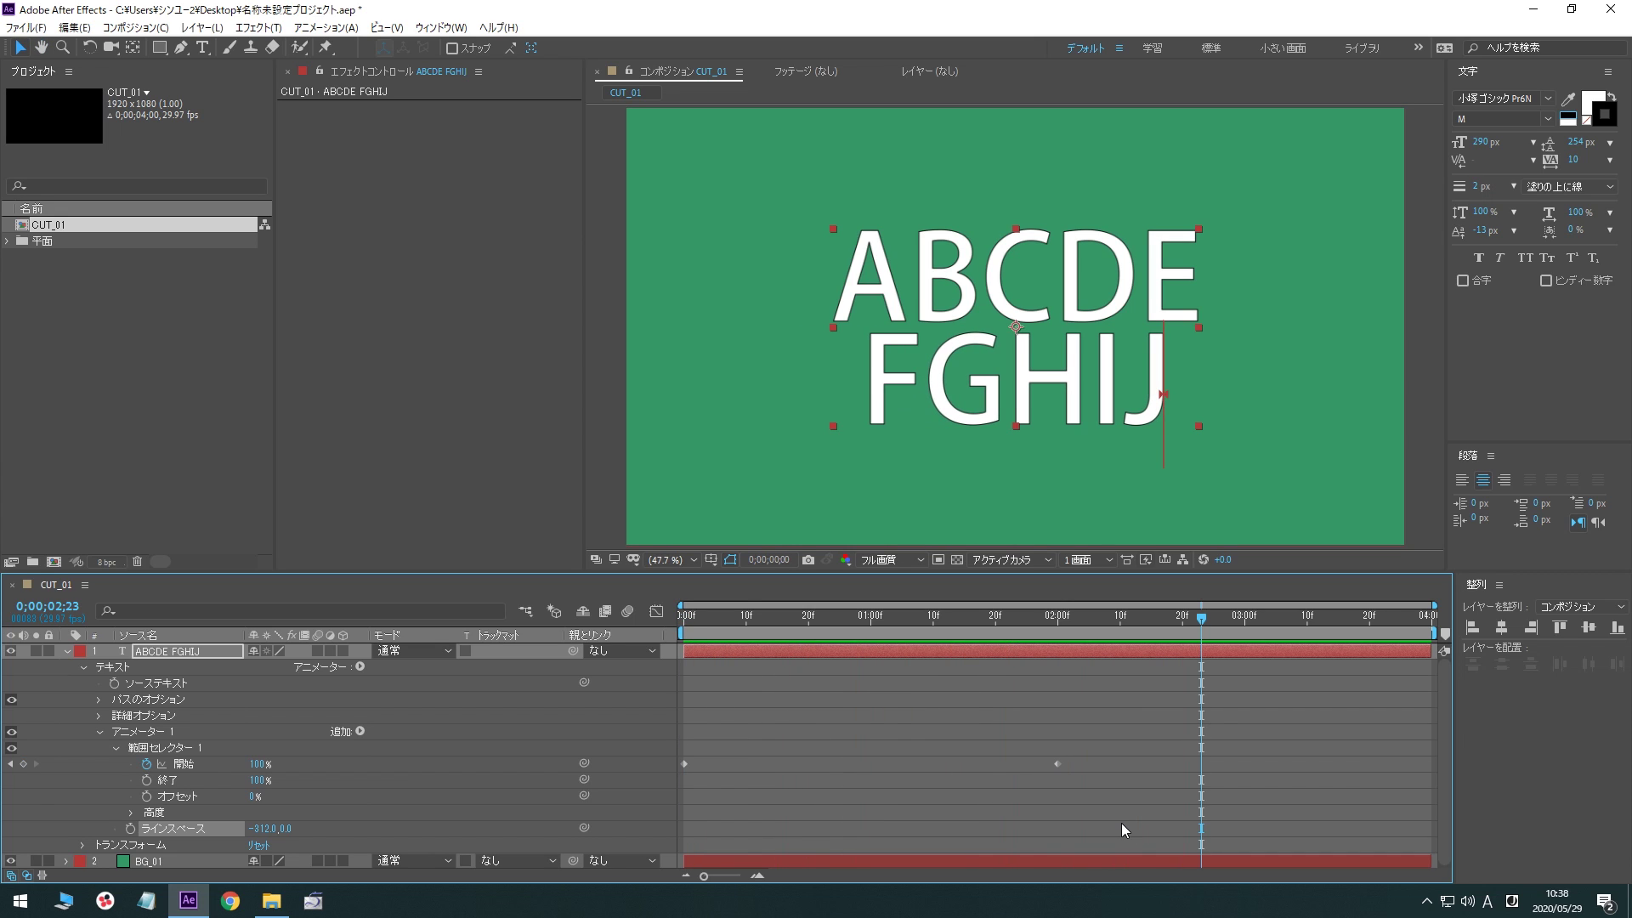
Set the horizontal Line Spacing value to 327 at the start of the timeline and preview the animation
{"action": "key", "text": "Home"}
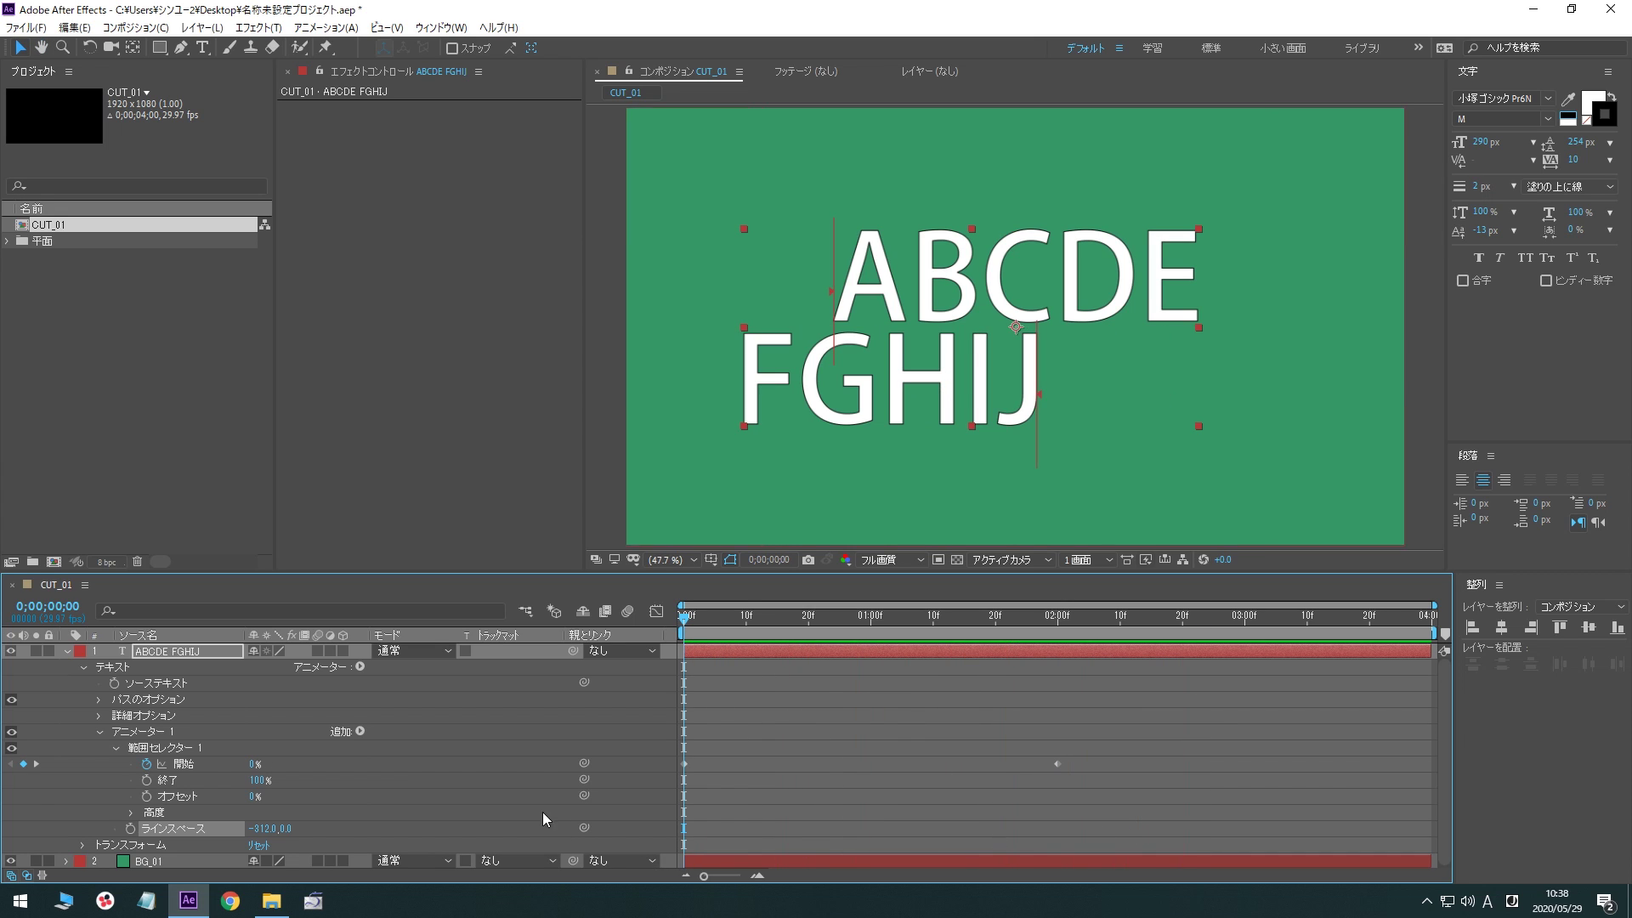
{"action": "left_click_drag", "start_coordinate": [266, 829], "coordinate": [770, 797]}
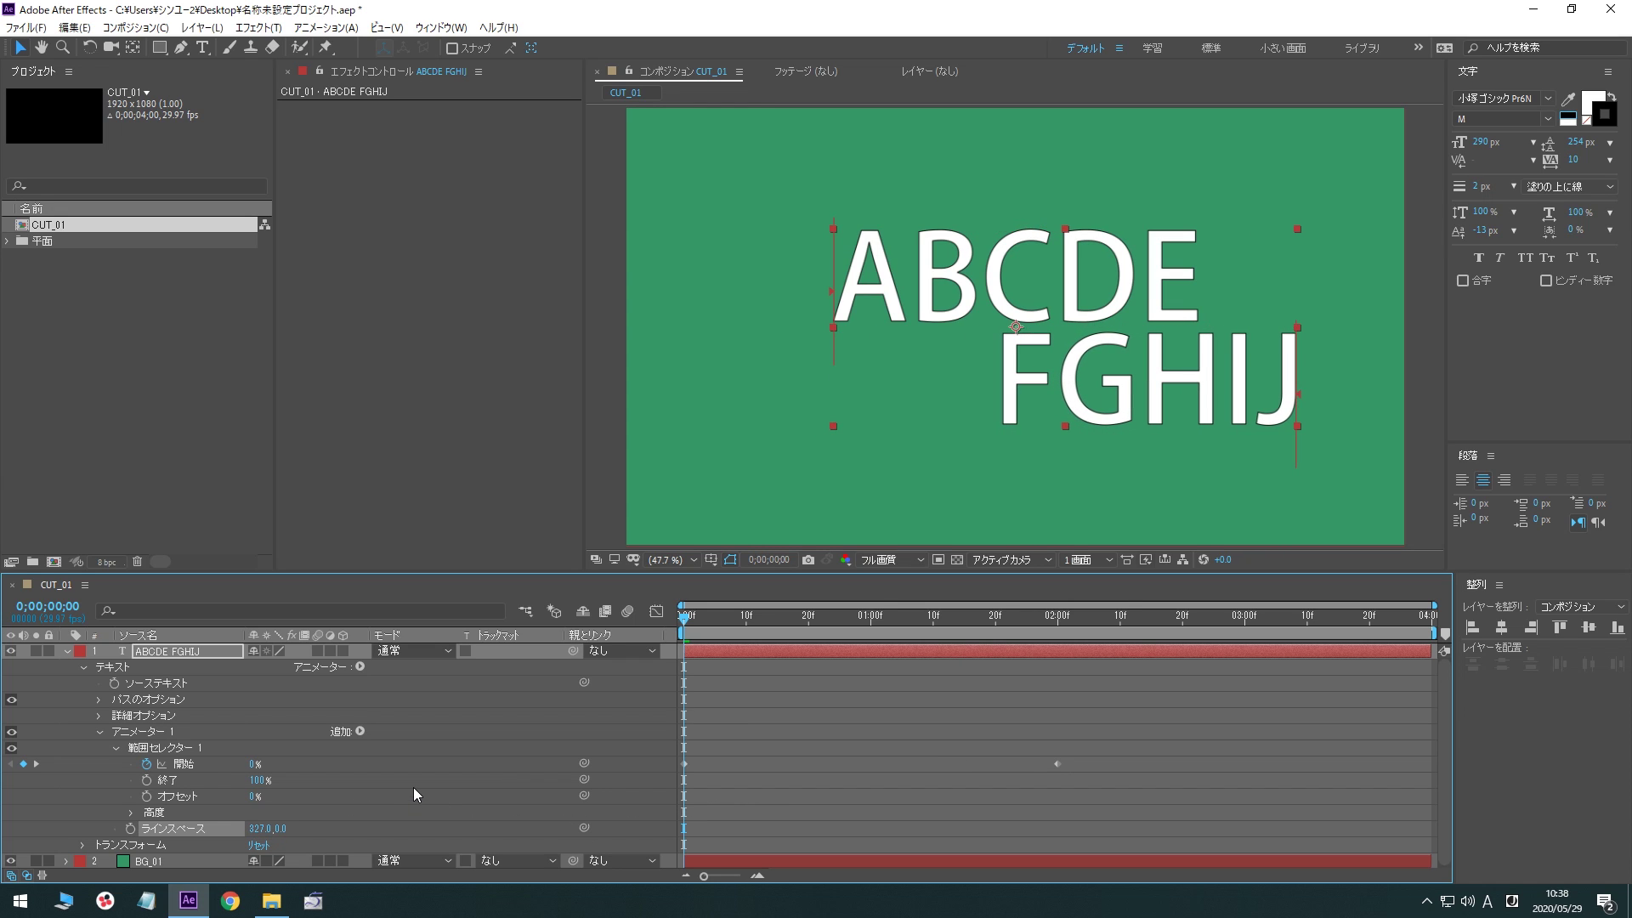
{"action": "key", "text": "space"}
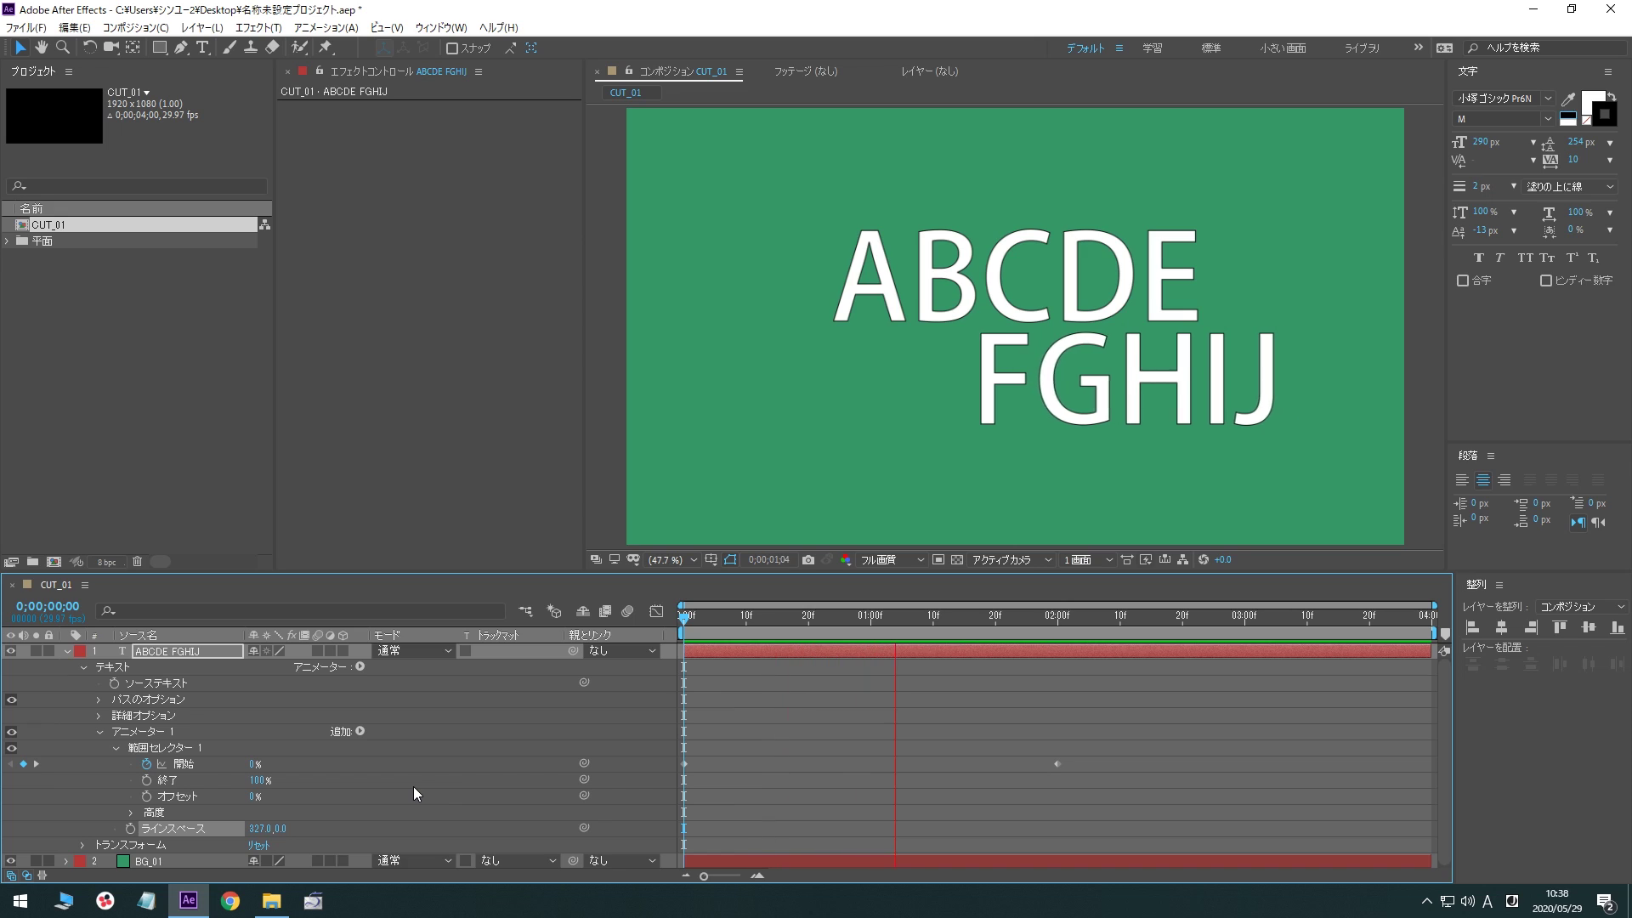
{"action": "key", "text": "space"}
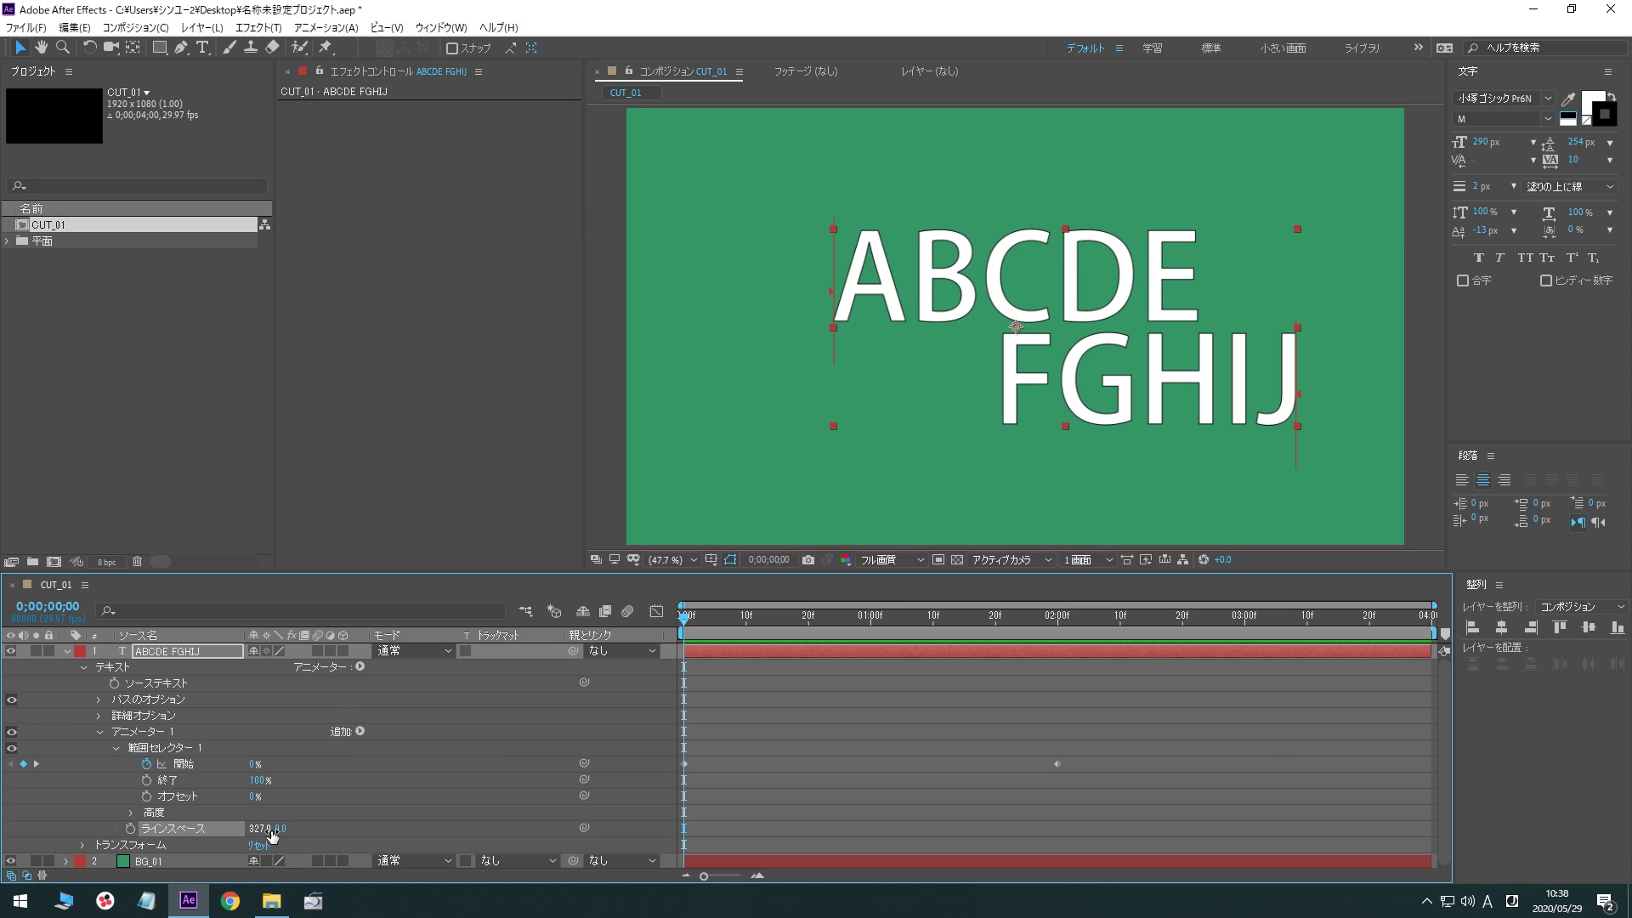
Set the animator's Line Spacing to 0 horizontally and -480 vertically and preview the second line's animation
{"action": "left_click", "coordinate": [269, 829]}
{"action": "type", "text": "0"}
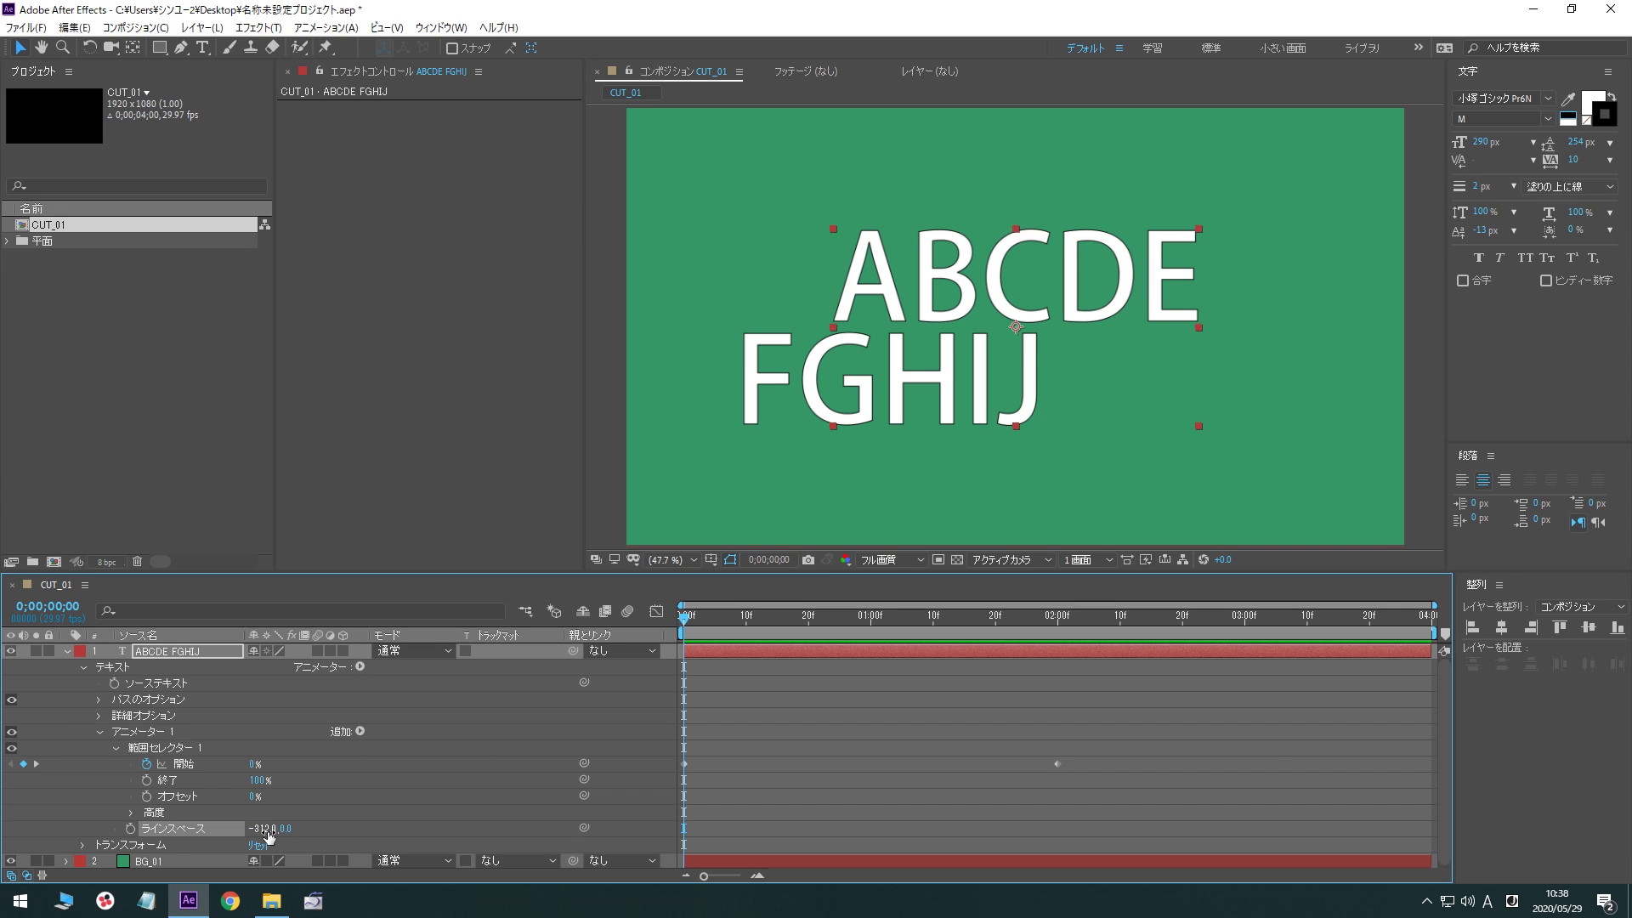
{"action": "key", "text": "Return"}
{"action": "left_click_drag", "start_coordinate": [270, 829], "coordinate": [132, 818]}
{"action": "key", "text": "space"}
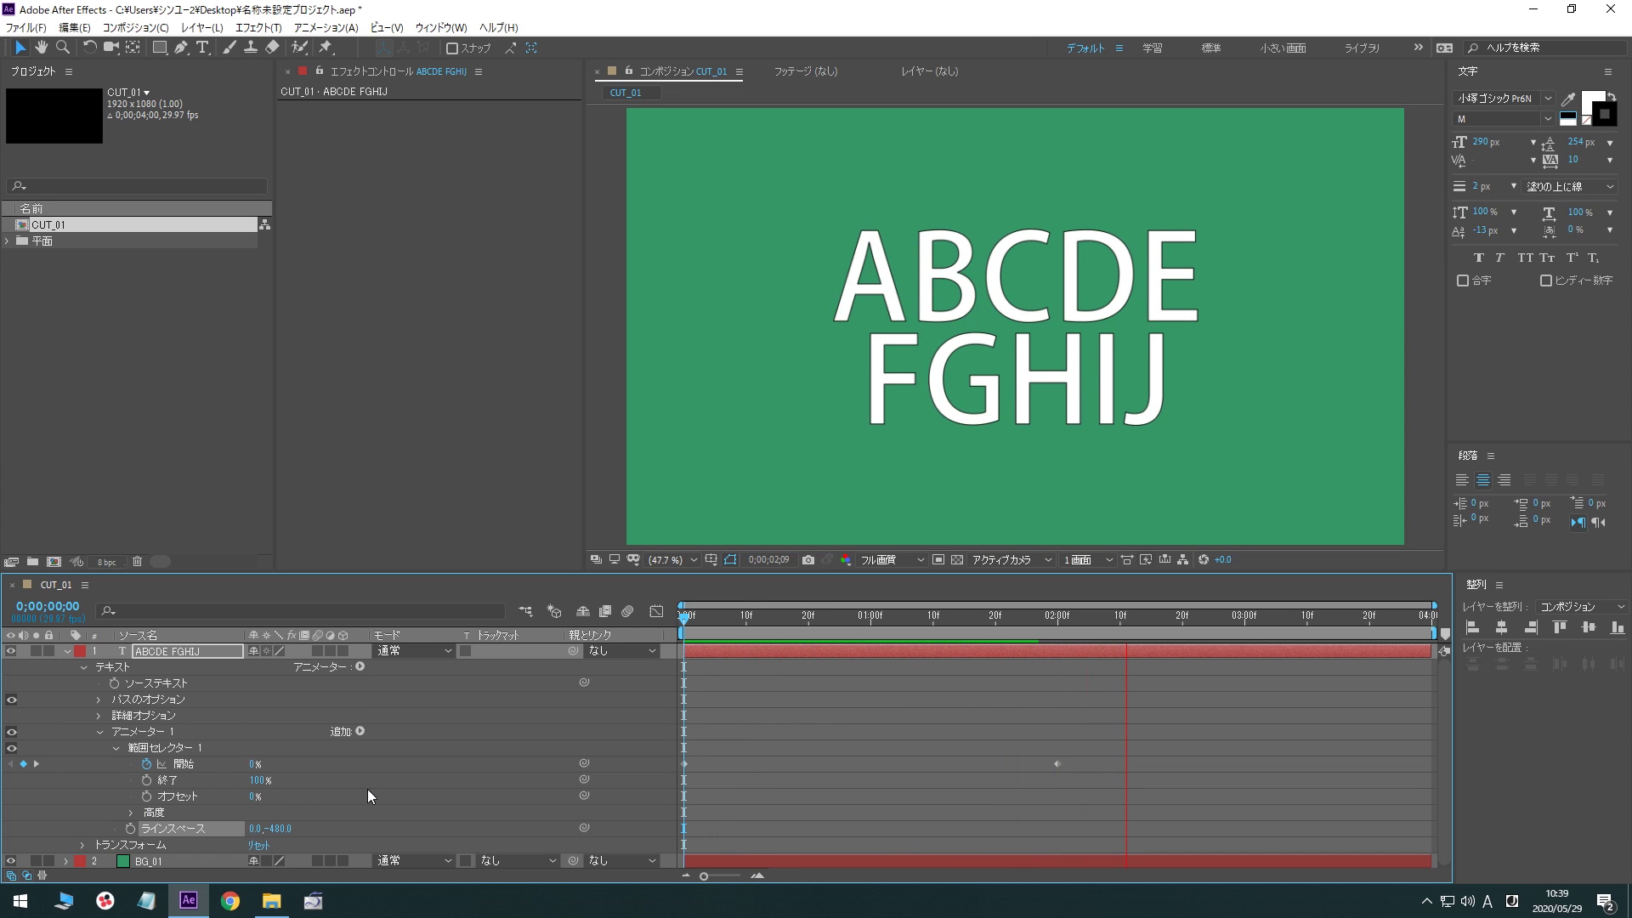
{"action": "key", "text": "space"}
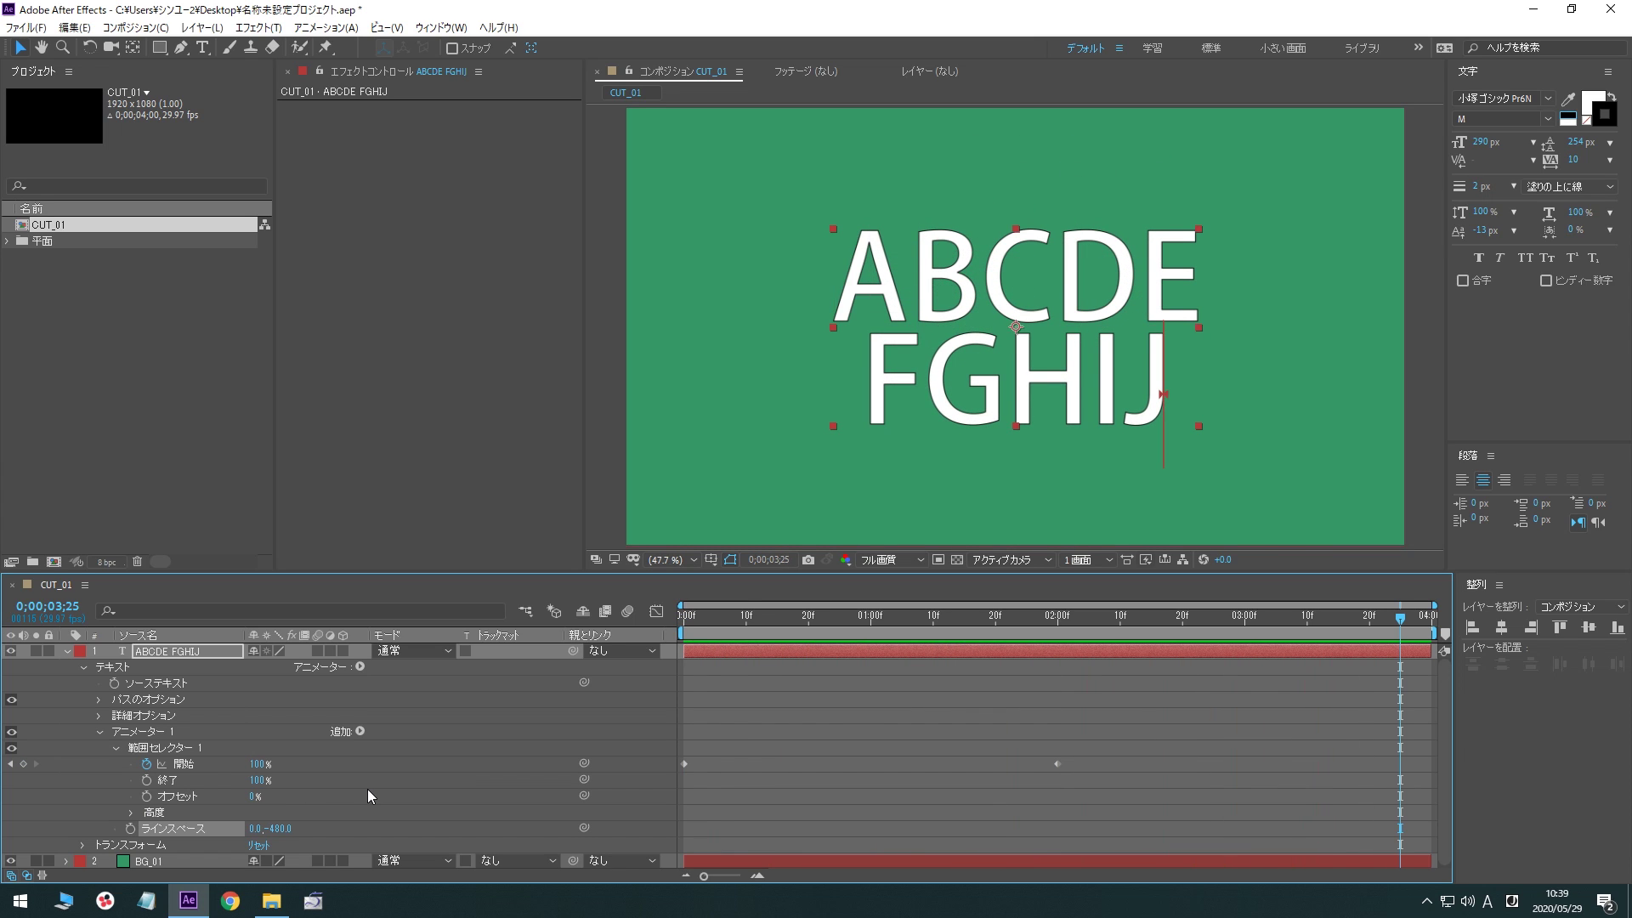
Set the animator's vertical Line Spacing to 237 at the start of the timeline and preview the two-line animation
{"action": "key", "text": "ctrl+z"}
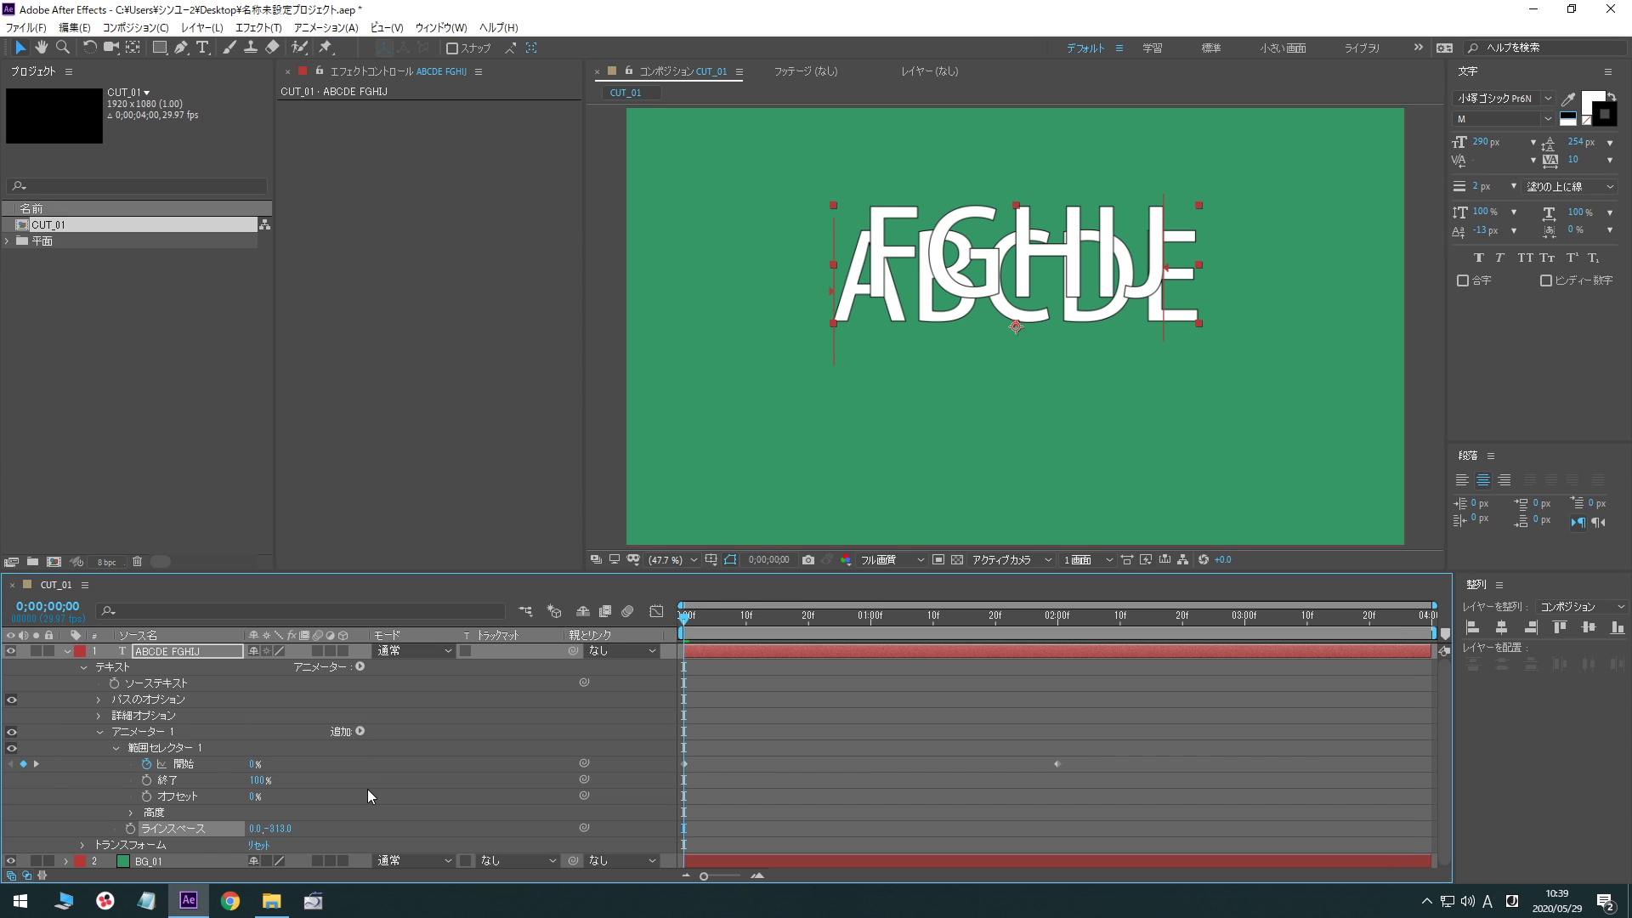
{"action": "left_click_drag", "start_coordinate": [270, 829], "coordinate": [457, 821]}
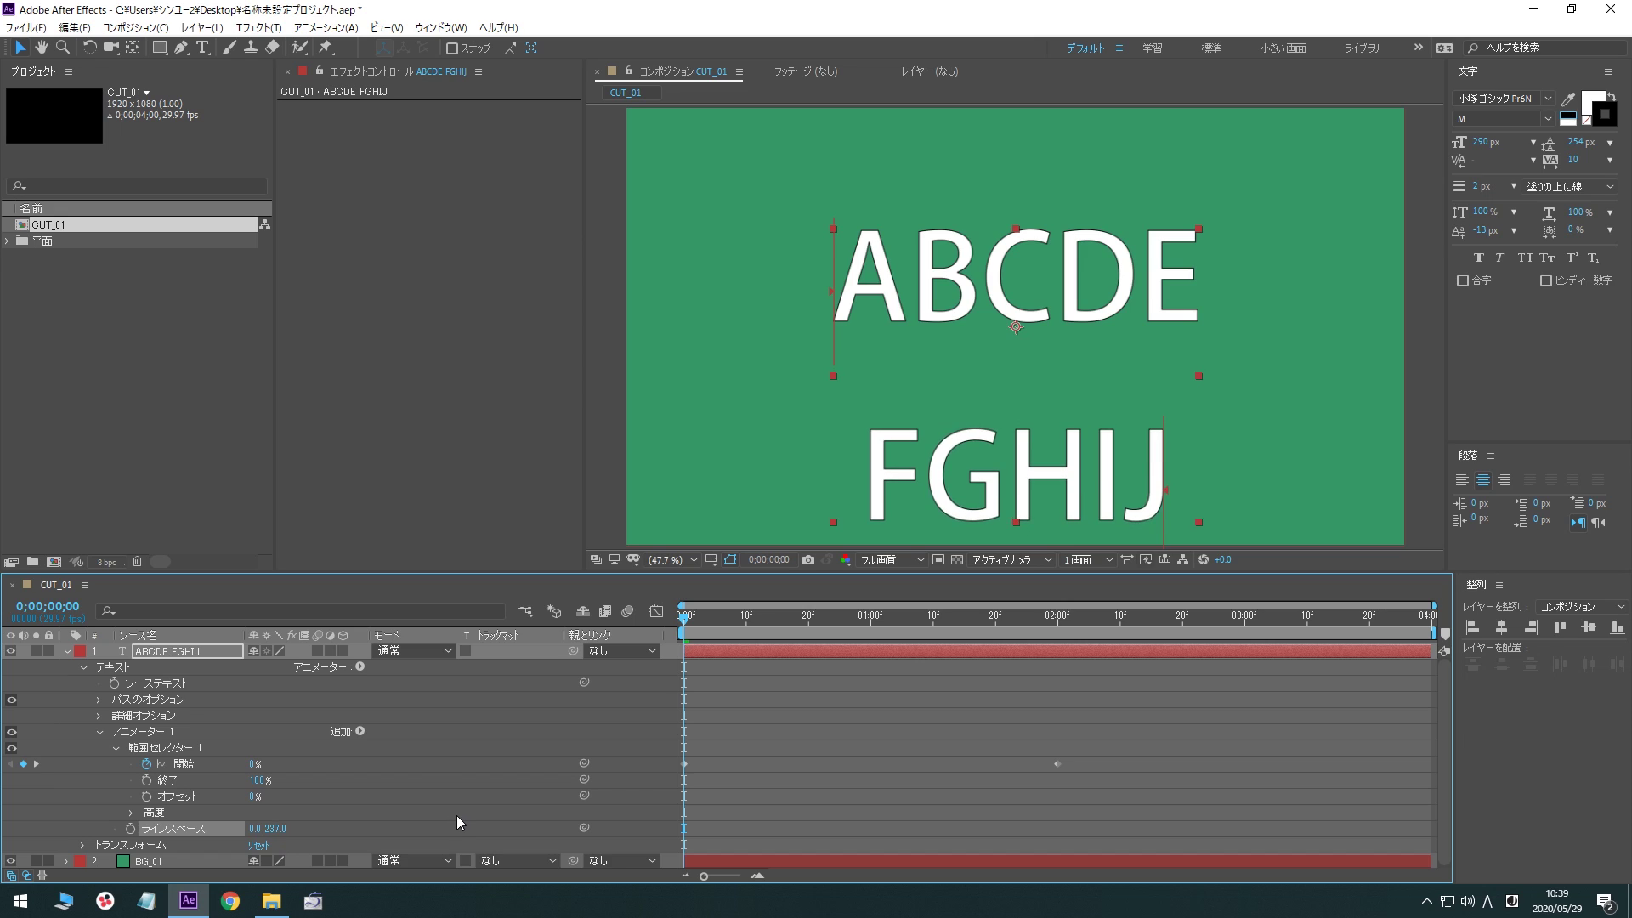
{"action": "key", "text": "space"}
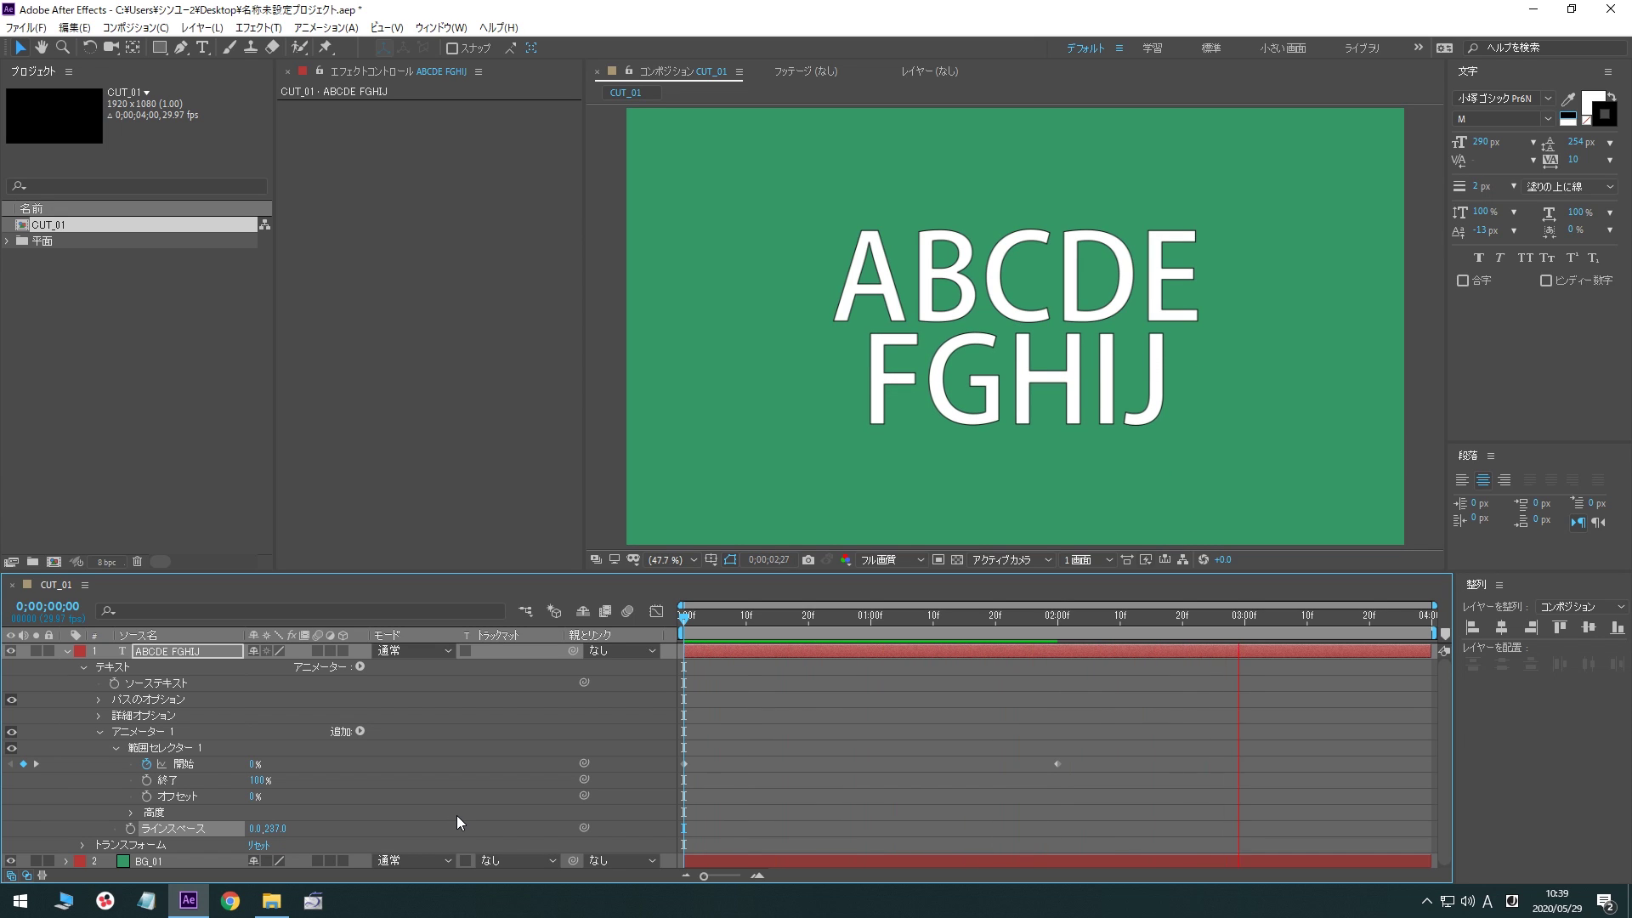
{"action": "key", "text": "space"}
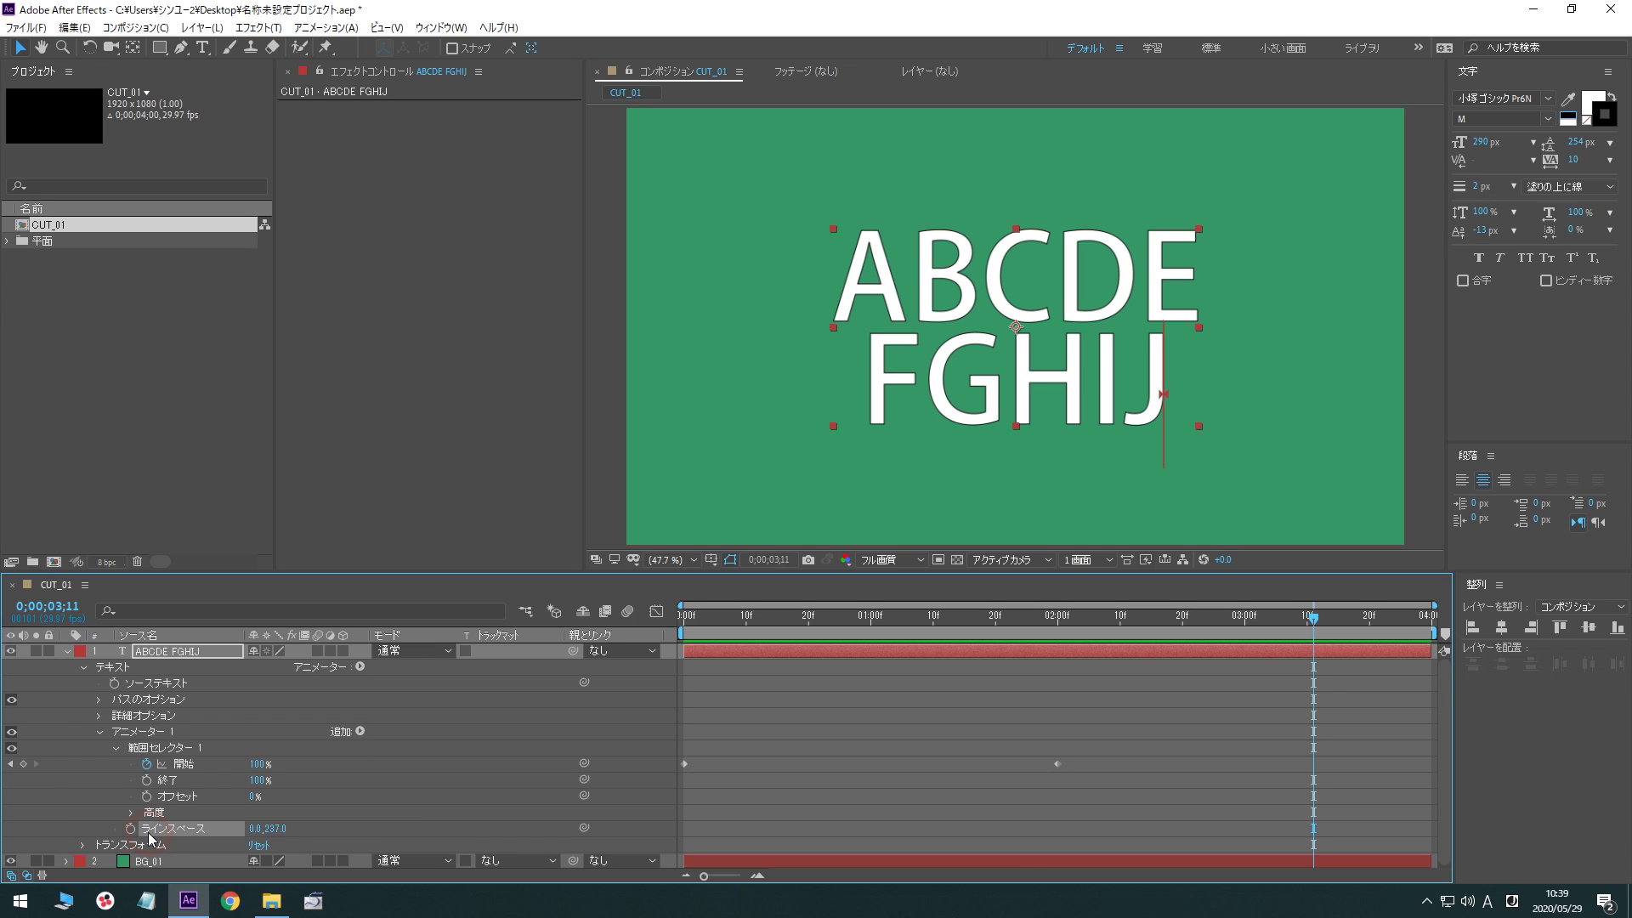
Delete the Line Spacing property from the text animator and add a Character Offset property
{"action": "key", "text": "Delete"}
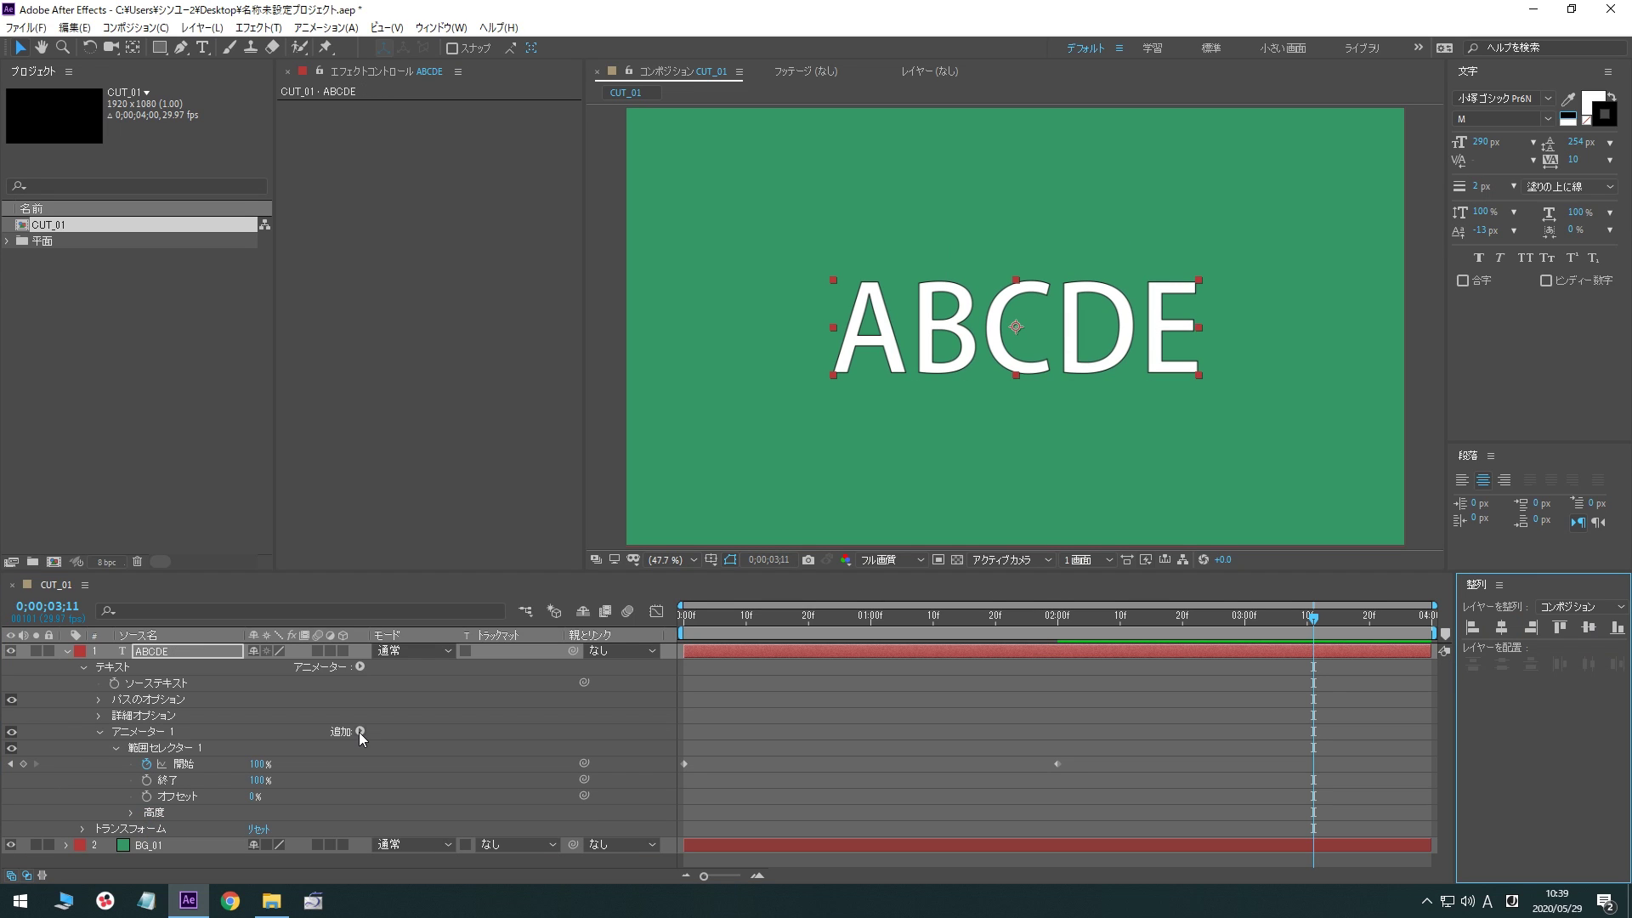
{"action": "left_click", "coordinate": [361, 732]}
{"action": "mouse_move", "coordinate": [406, 736]}
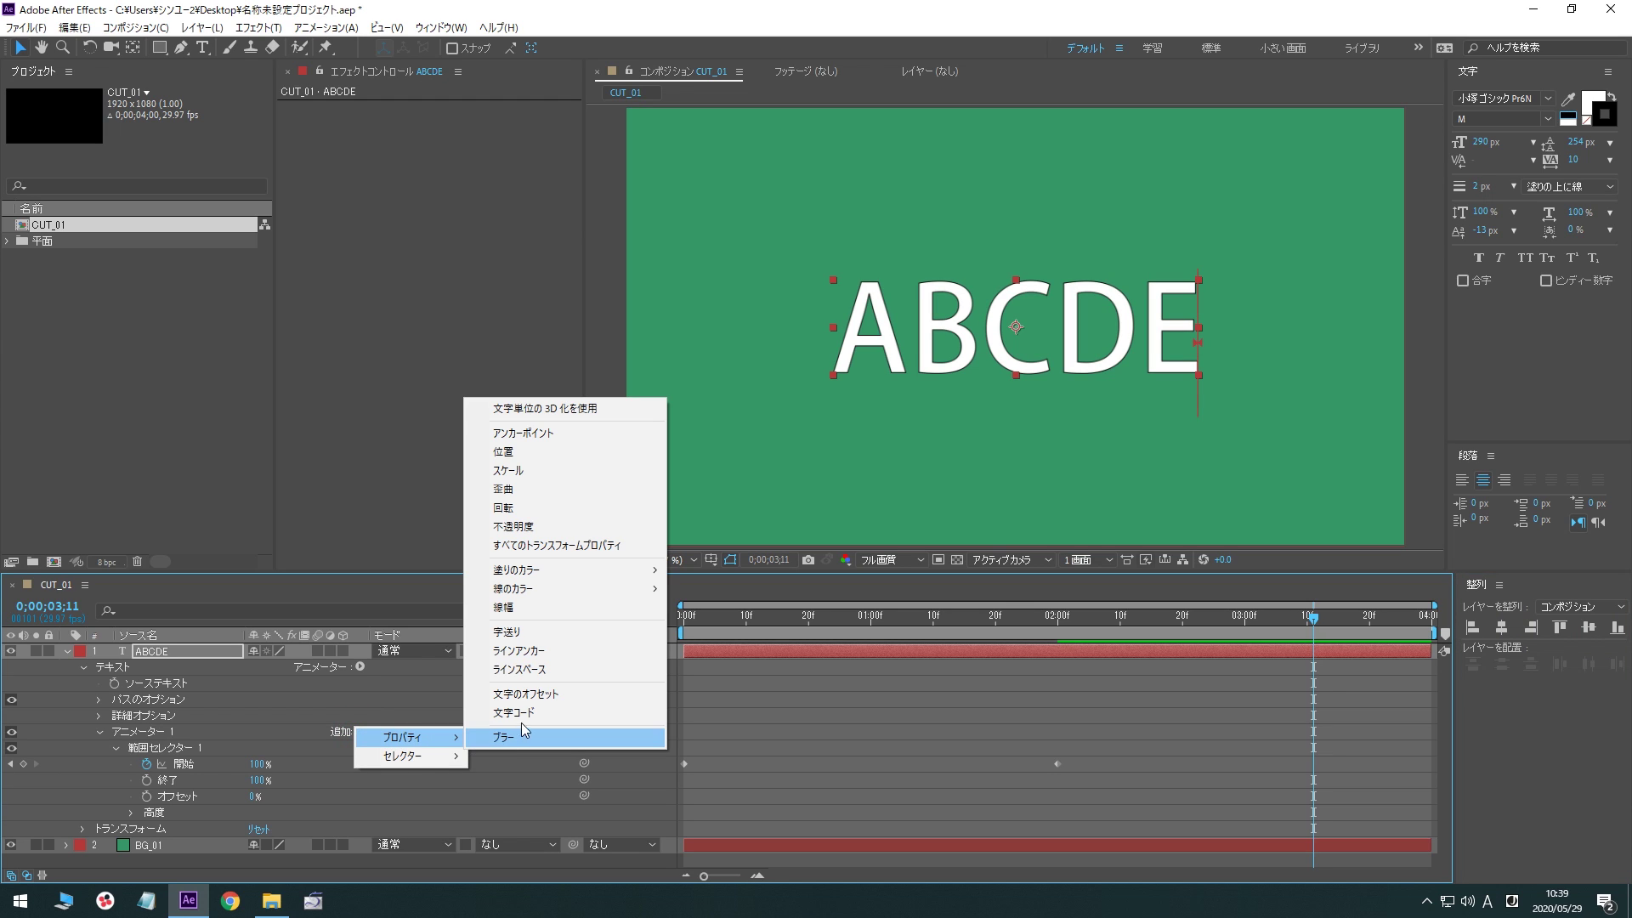
{"action": "left_click", "coordinate": [537, 697]}
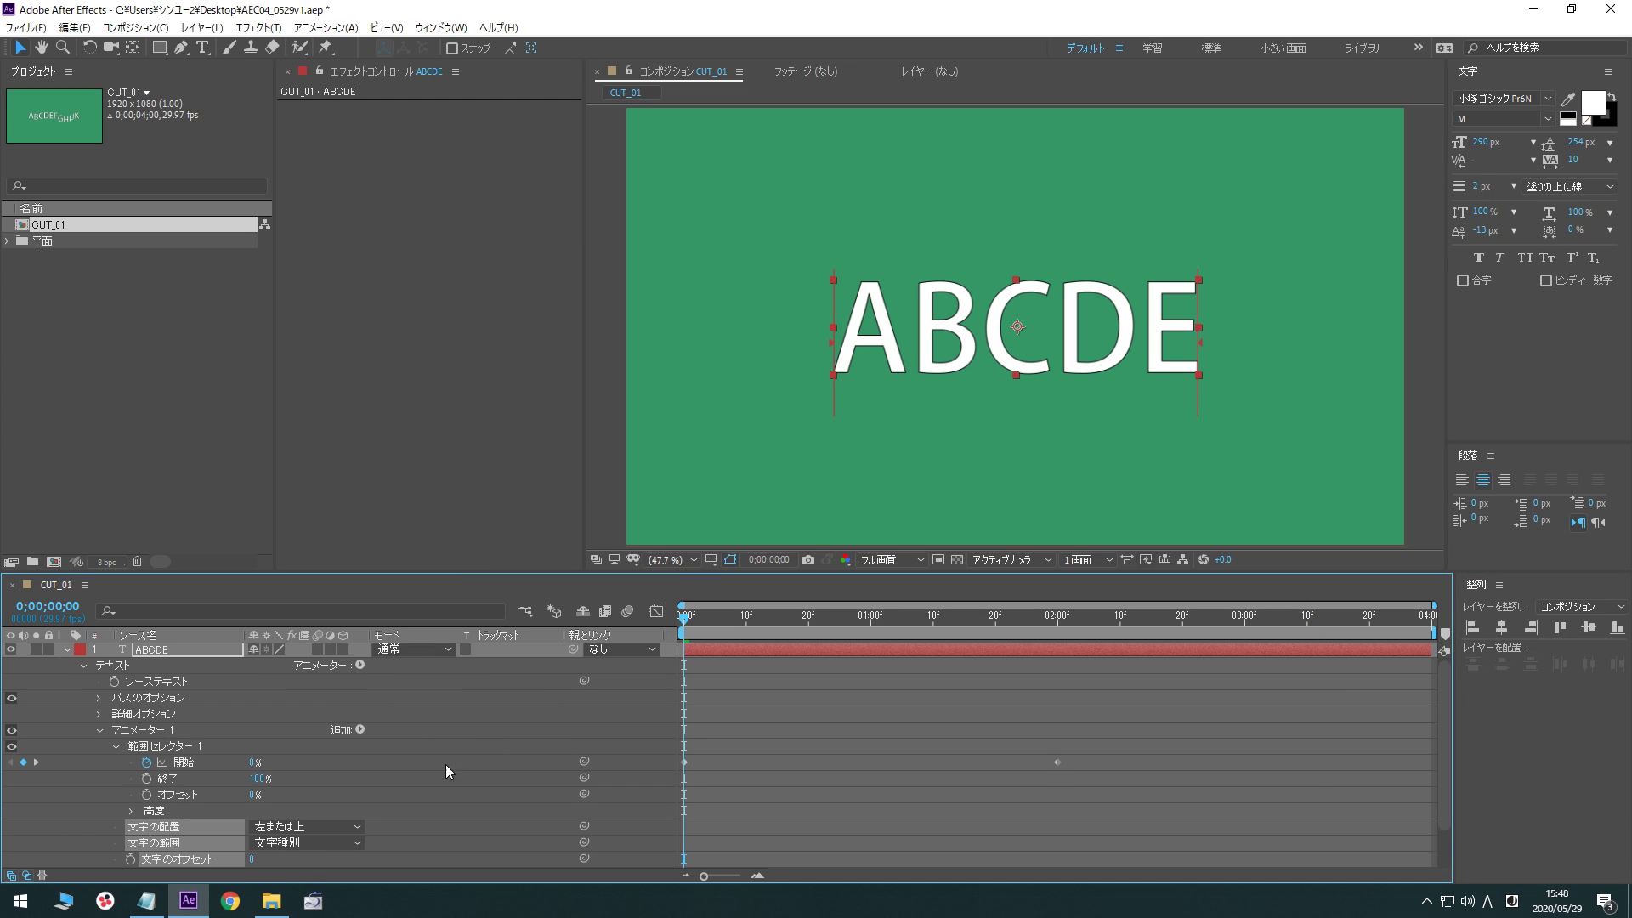
Set the Character Offset to 1 for the ABCDE text and preview the animation
{"action": "left_click", "coordinate": [252, 860]}
{"action": "type", "text": "1"}
{"action": "key", "text": "Return"}
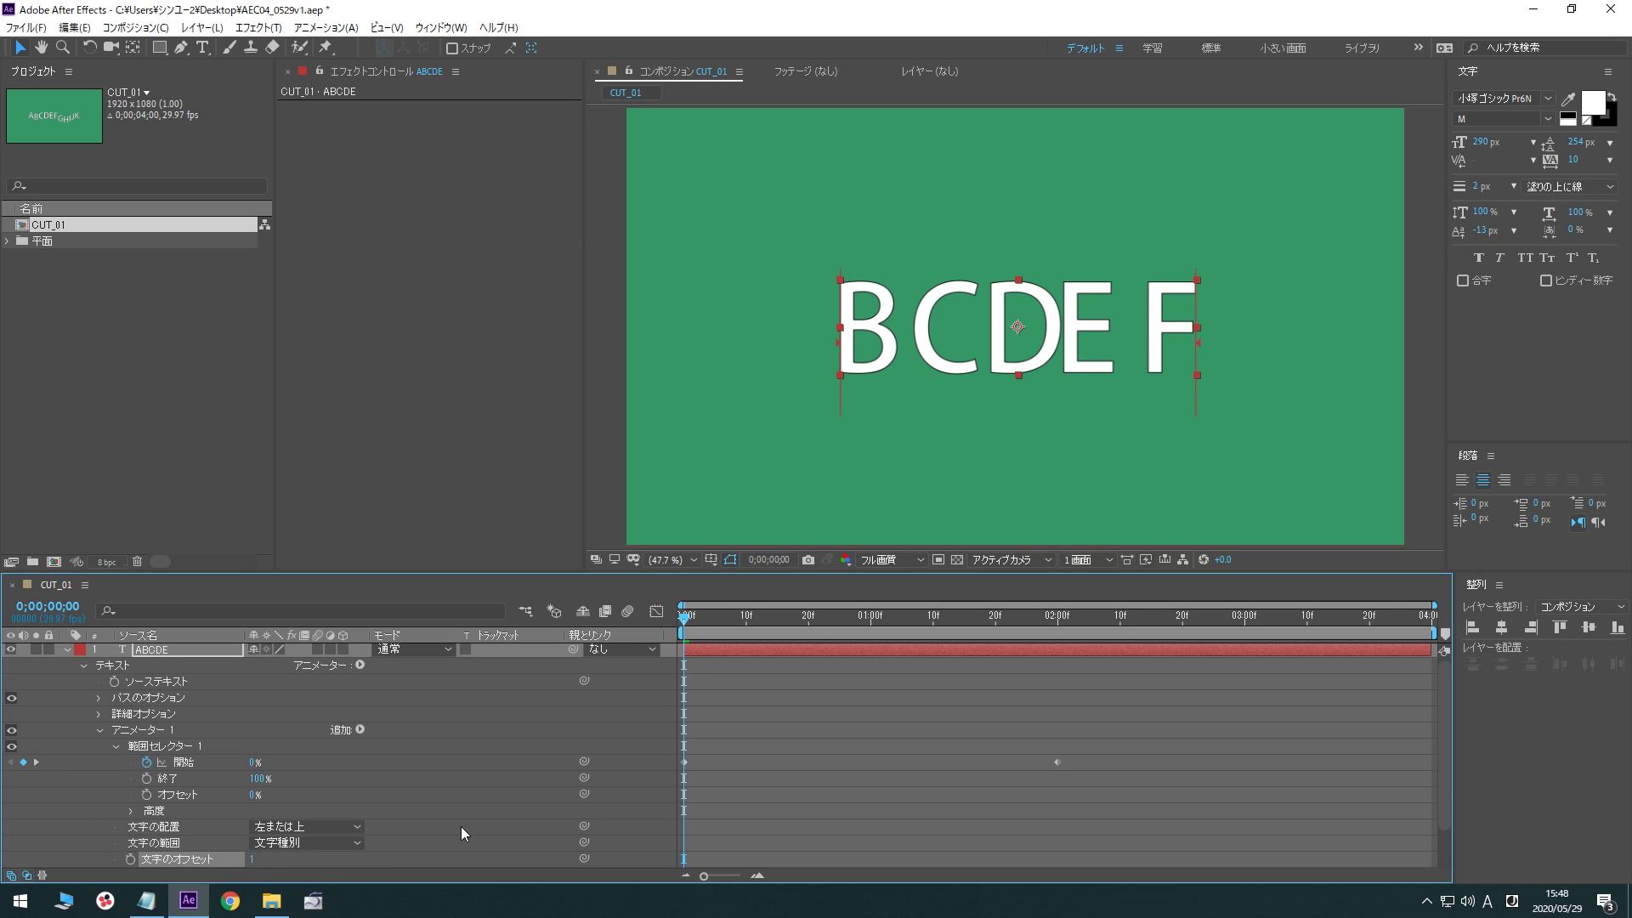
{"action": "key", "text": "space"}
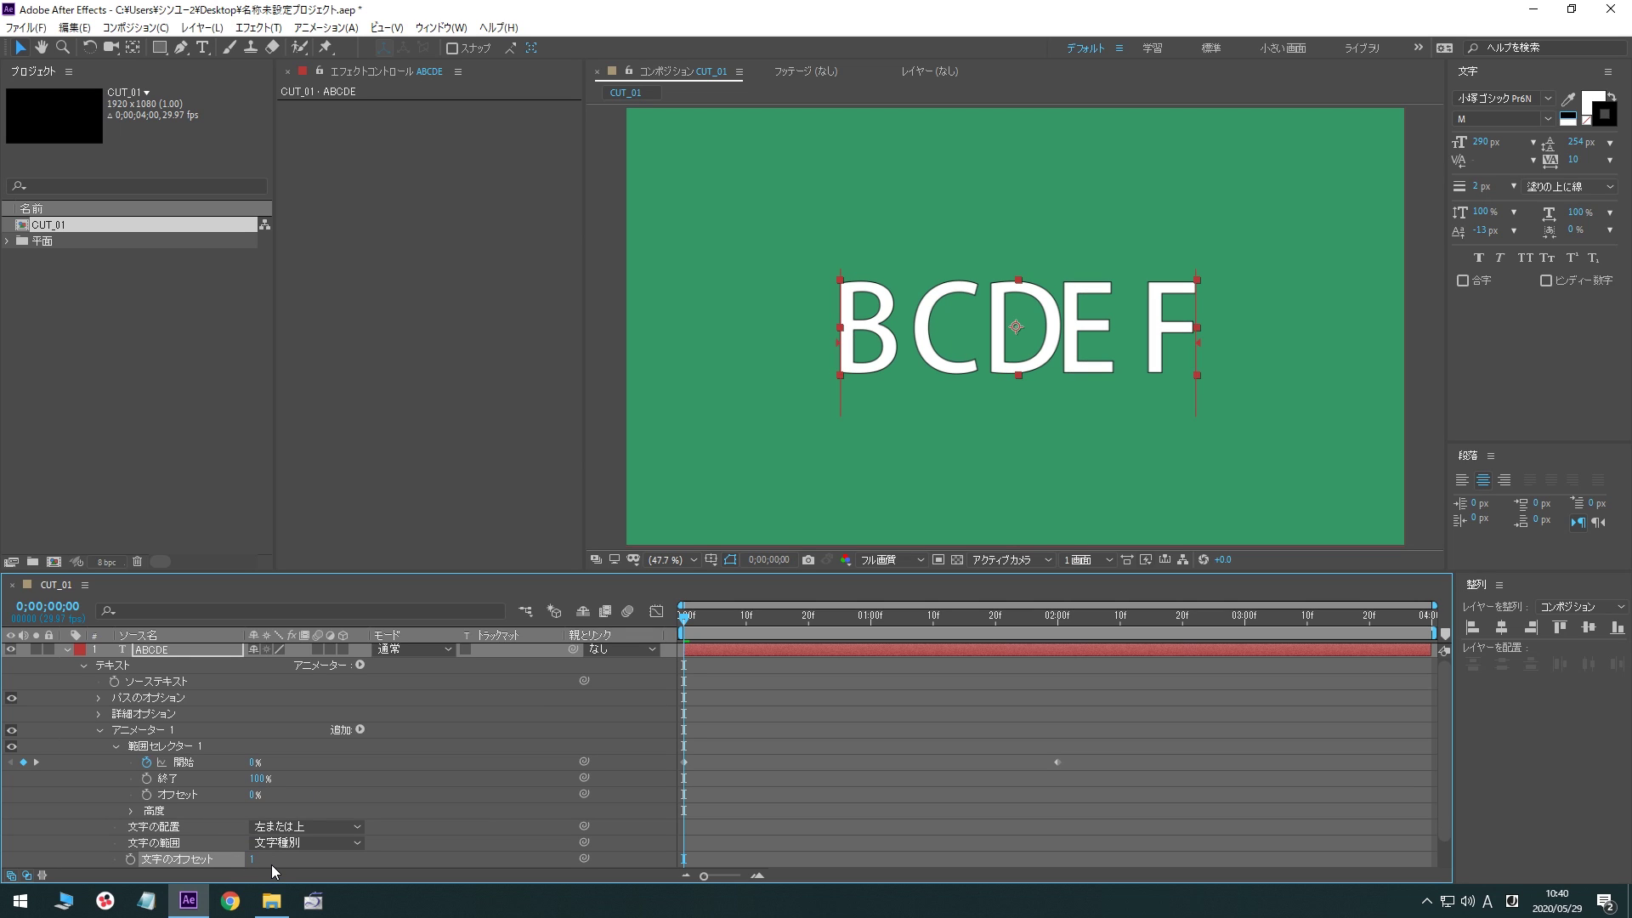
Delete the character alignment, range and offset properties from the animator and add a Character Value property
{"action": "left_click", "coordinate": [202, 829], "text": "shift"}
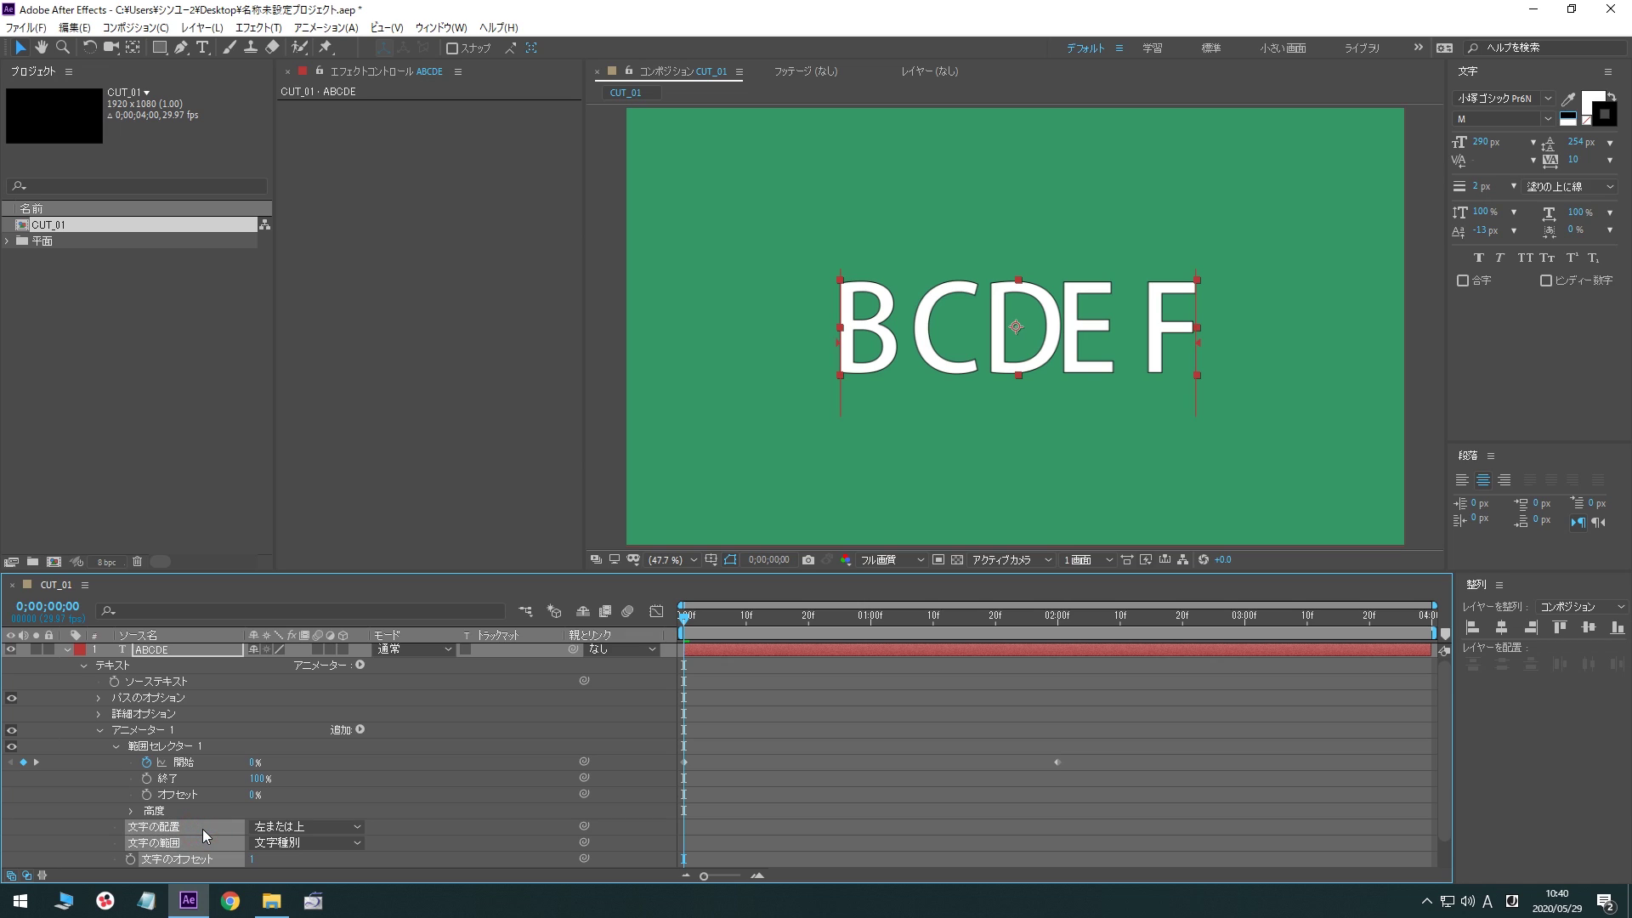
{"action": "key", "text": "Delete"}
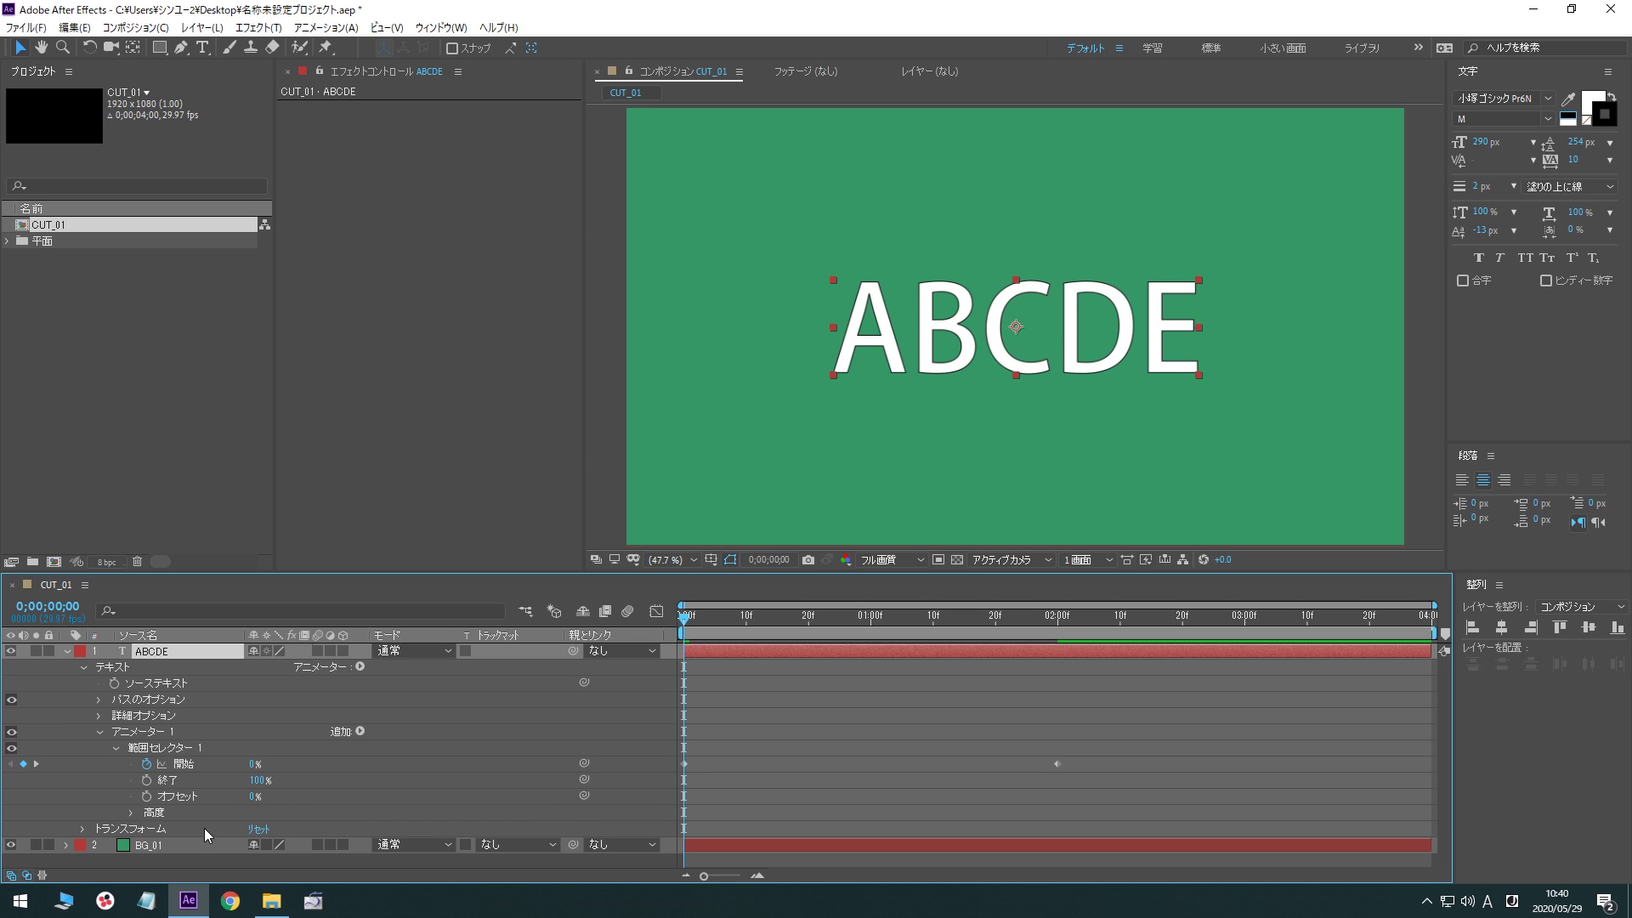
{"action": "left_click", "coordinate": [360, 731]}
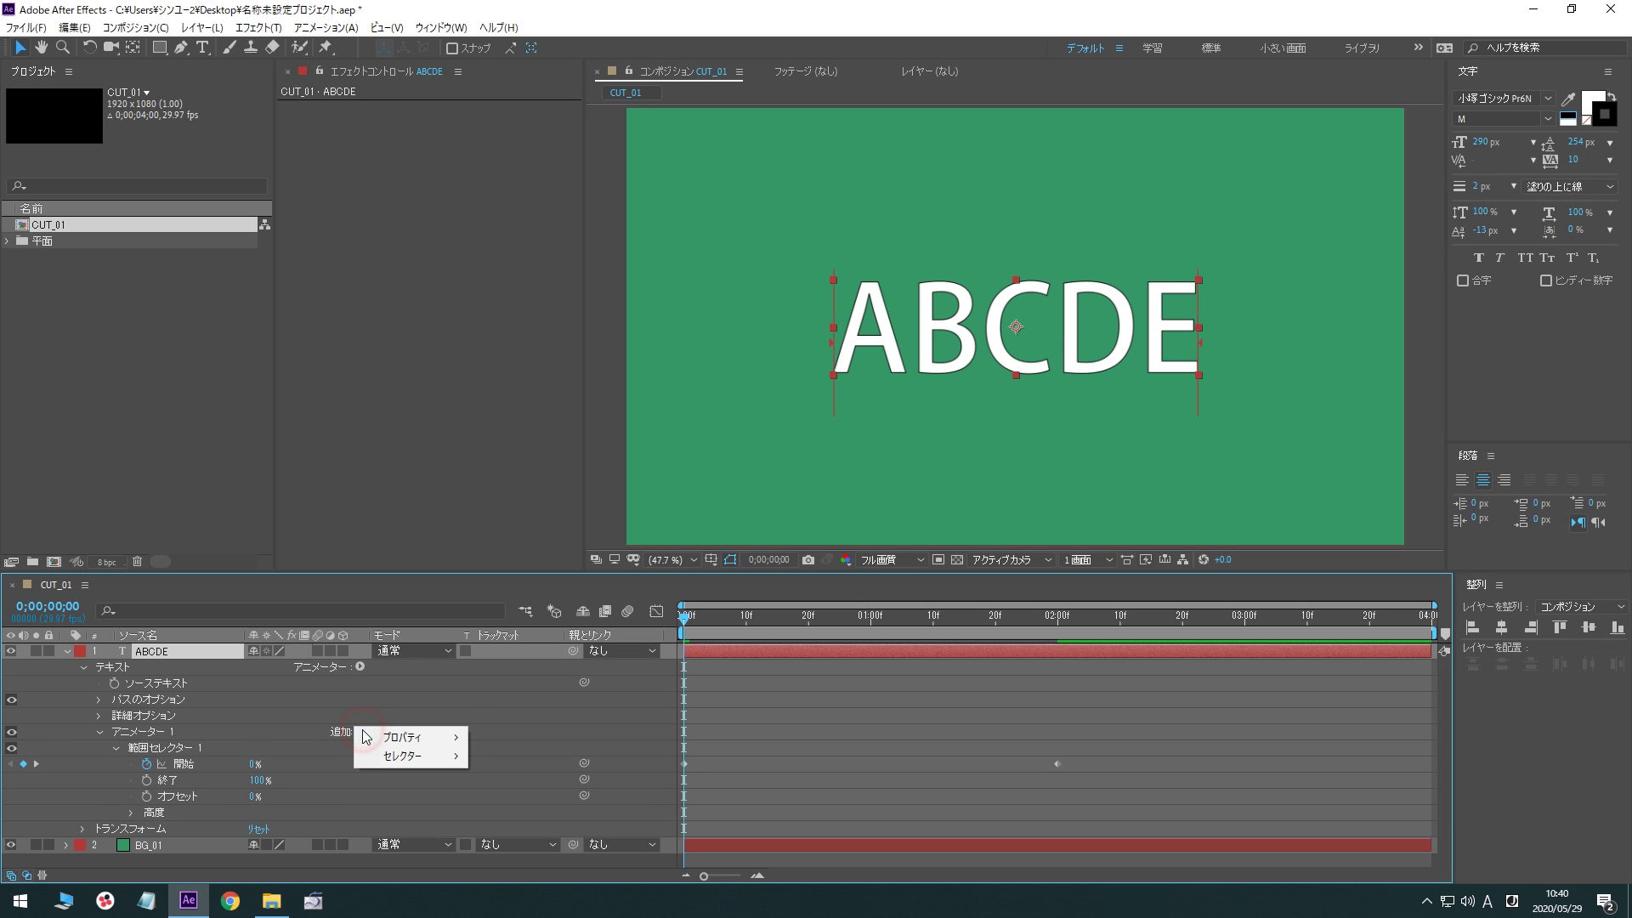
{"action": "mouse_move", "coordinate": [415, 739]}
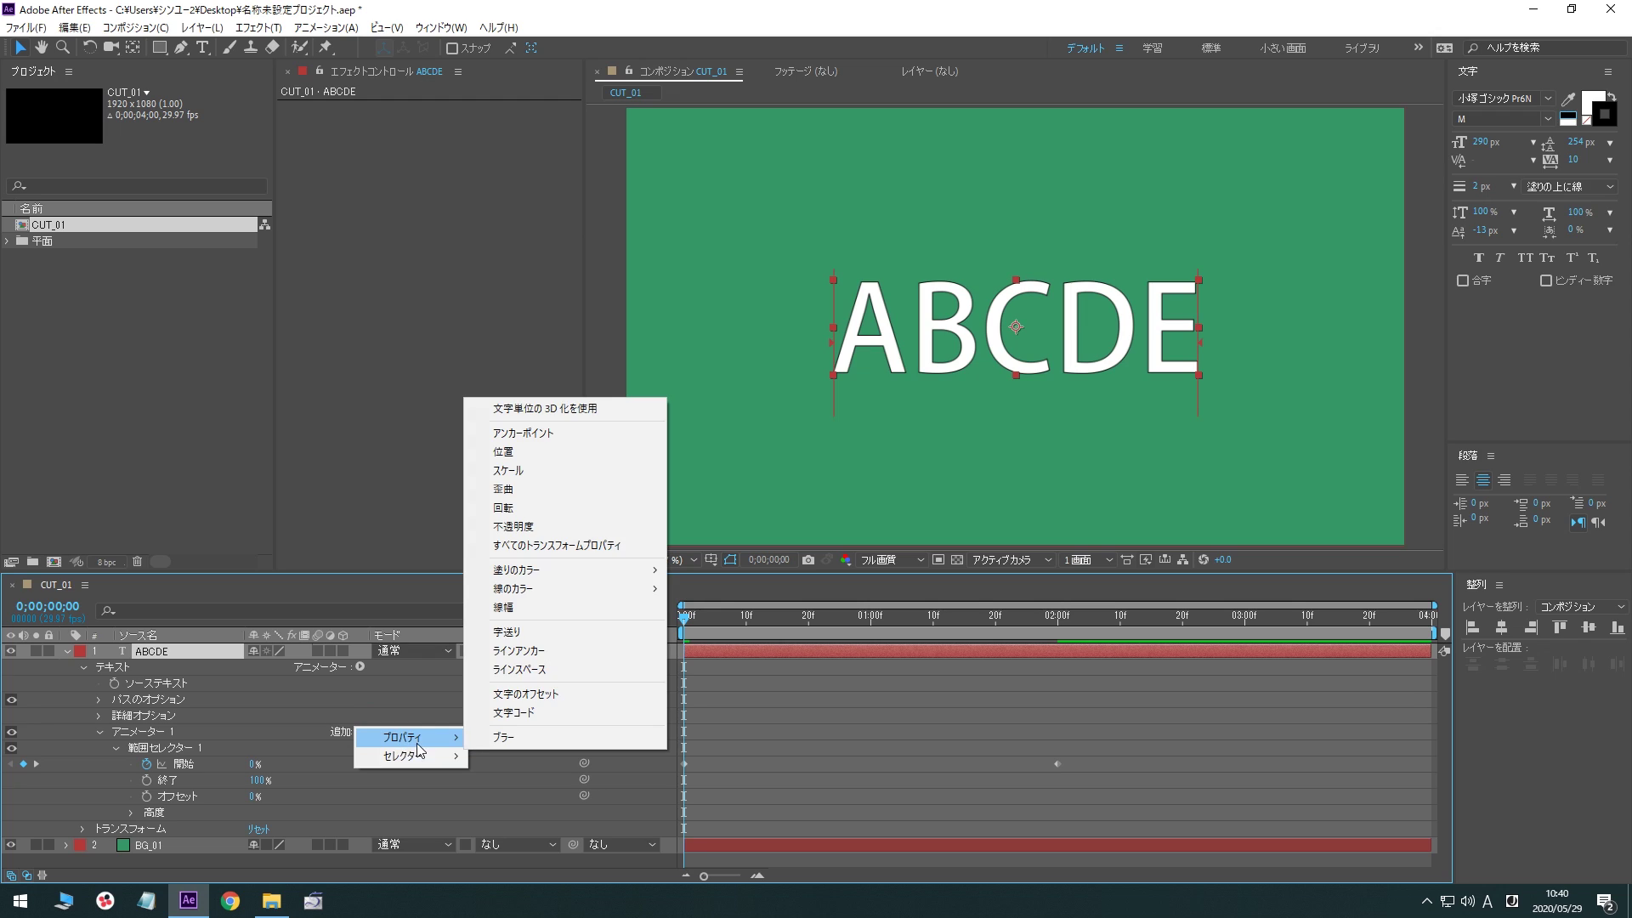
{"action": "left_click", "coordinate": [528, 714]}
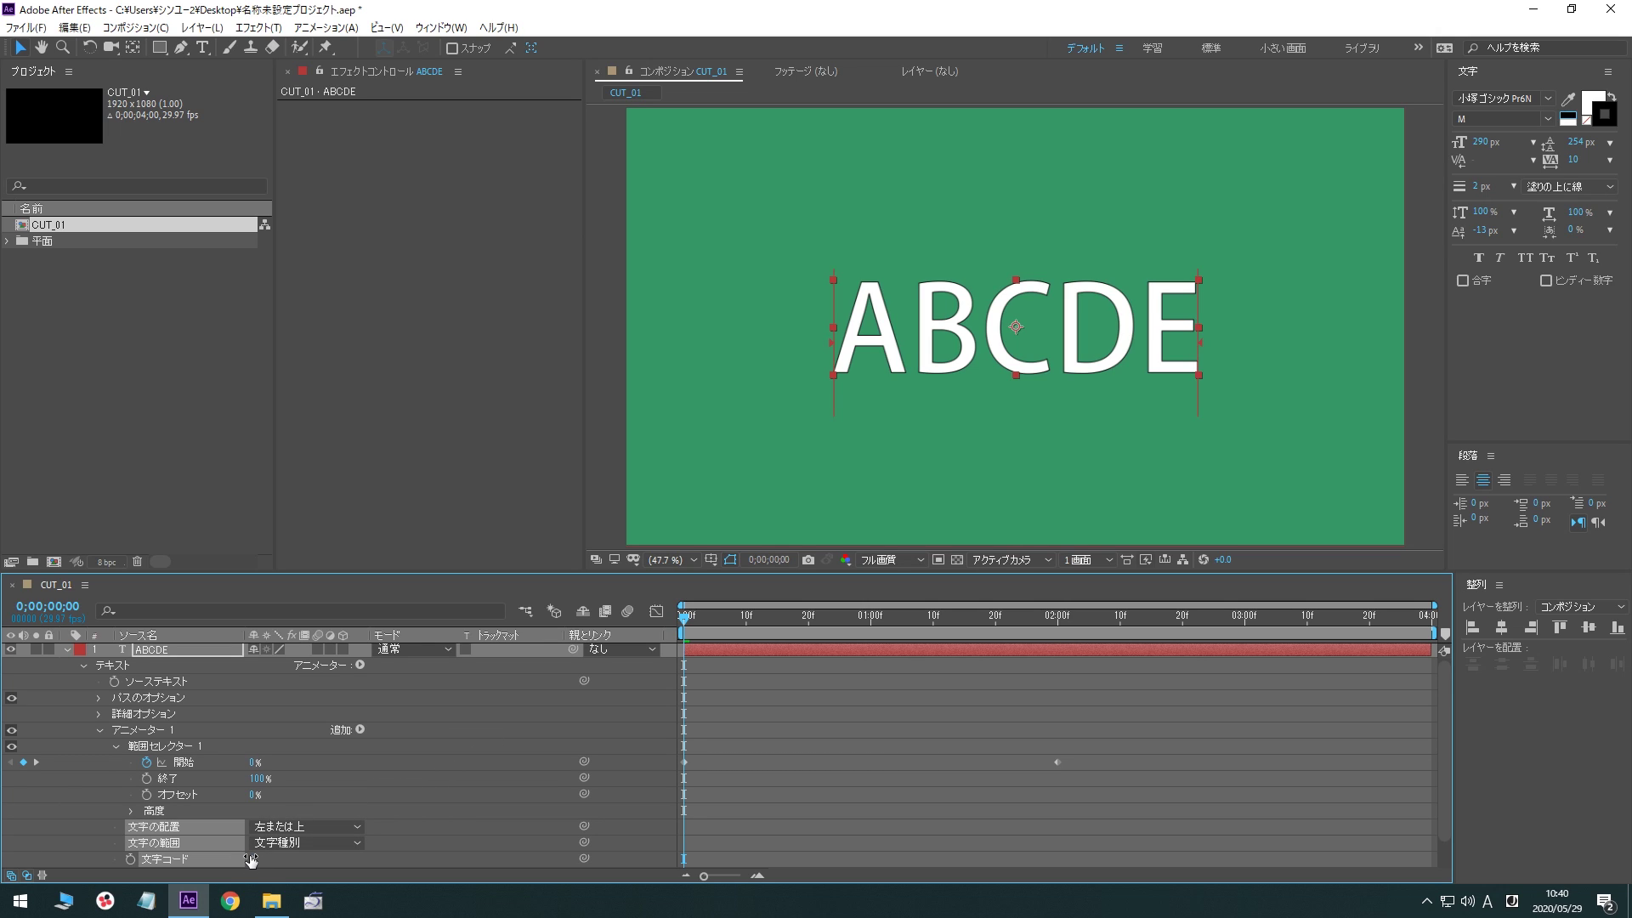
Set the Character Value to 33 and preview the letters changing during the animation
{"action": "left_click_drag", "start_coordinate": [251, 860], "coordinate": [278, 856]}
{"action": "key", "text": "space"}
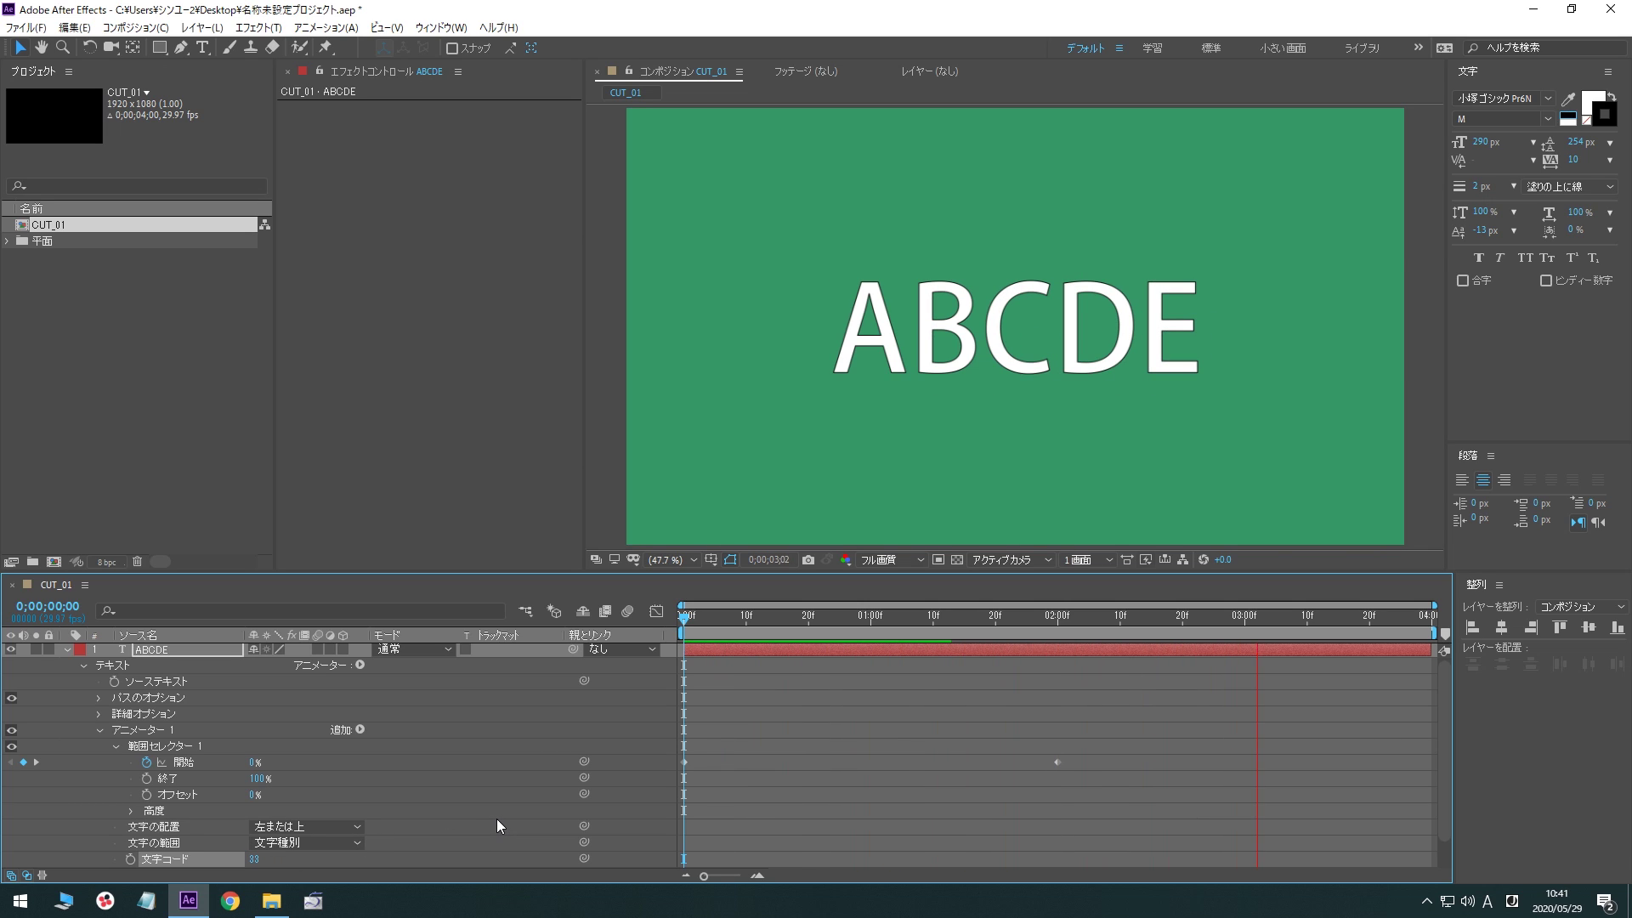
{"action": "key", "text": "space"}
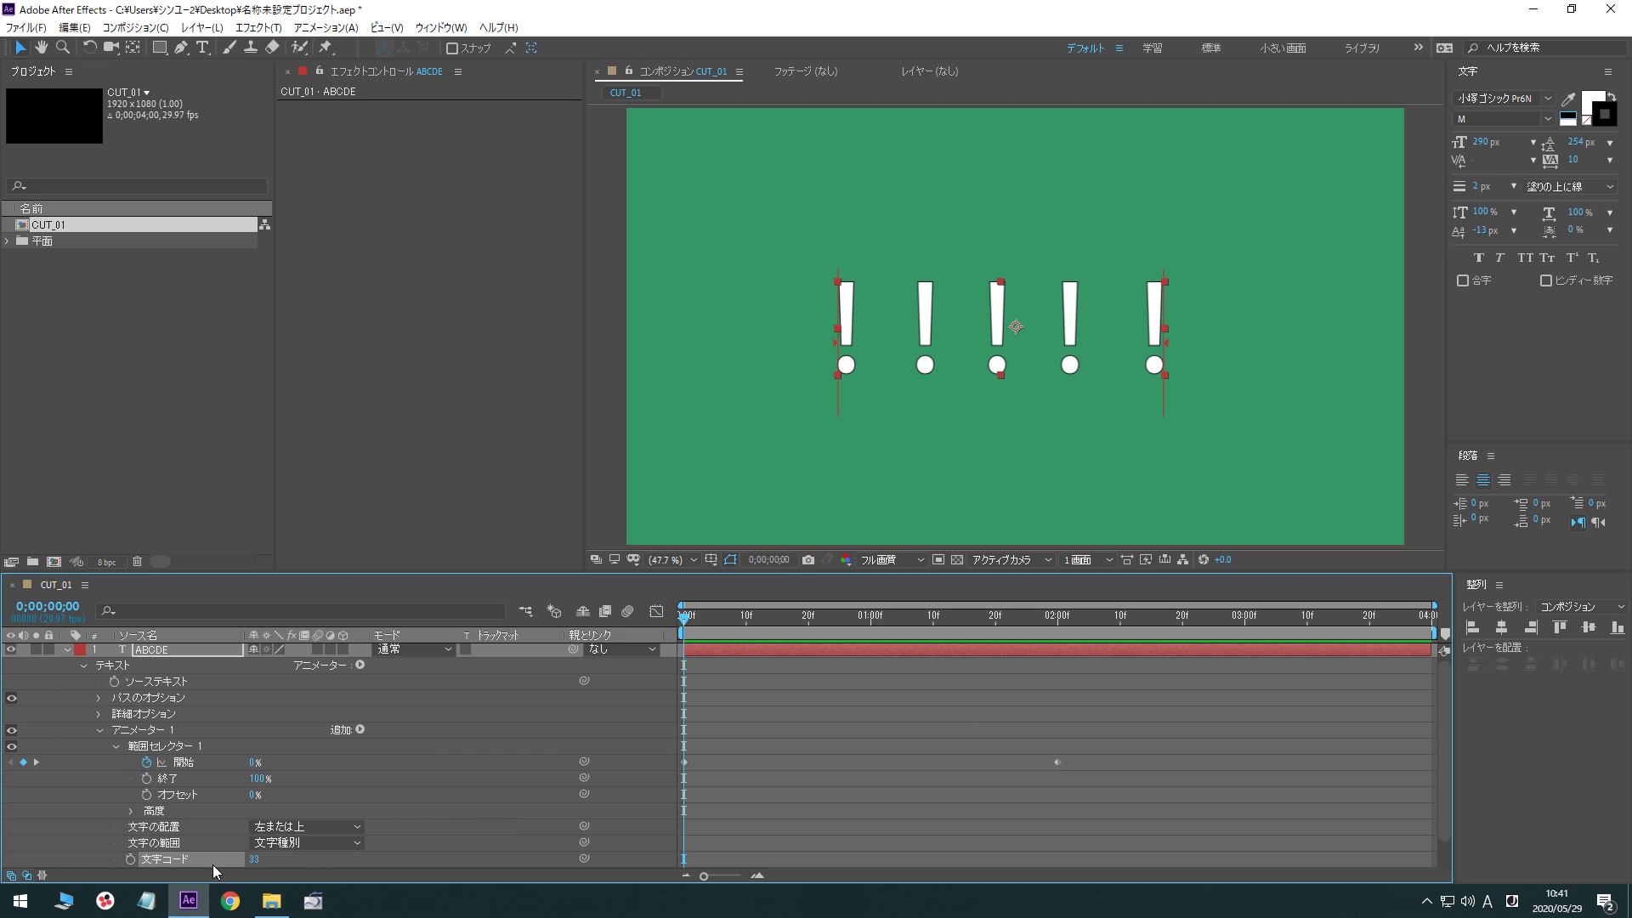
Delete the character alignment, range and value properties from the animator and add a Blur property
{"action": "left_click", "coordinate": [186, 825], "text": "shift"}
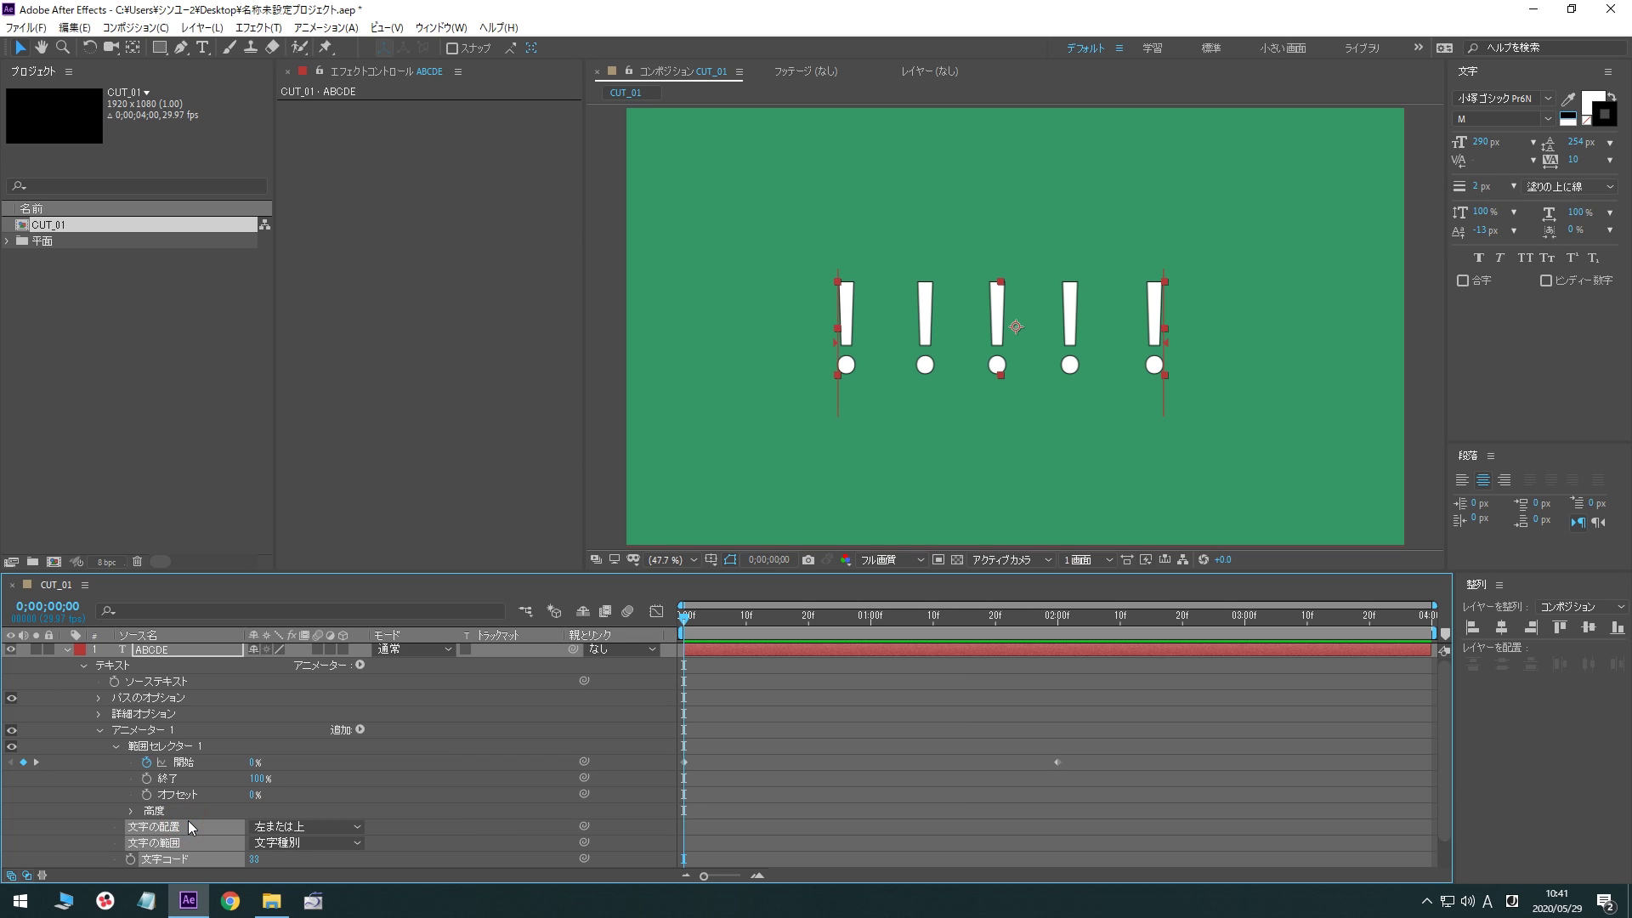
{"action": "key", "text": "Delete"}
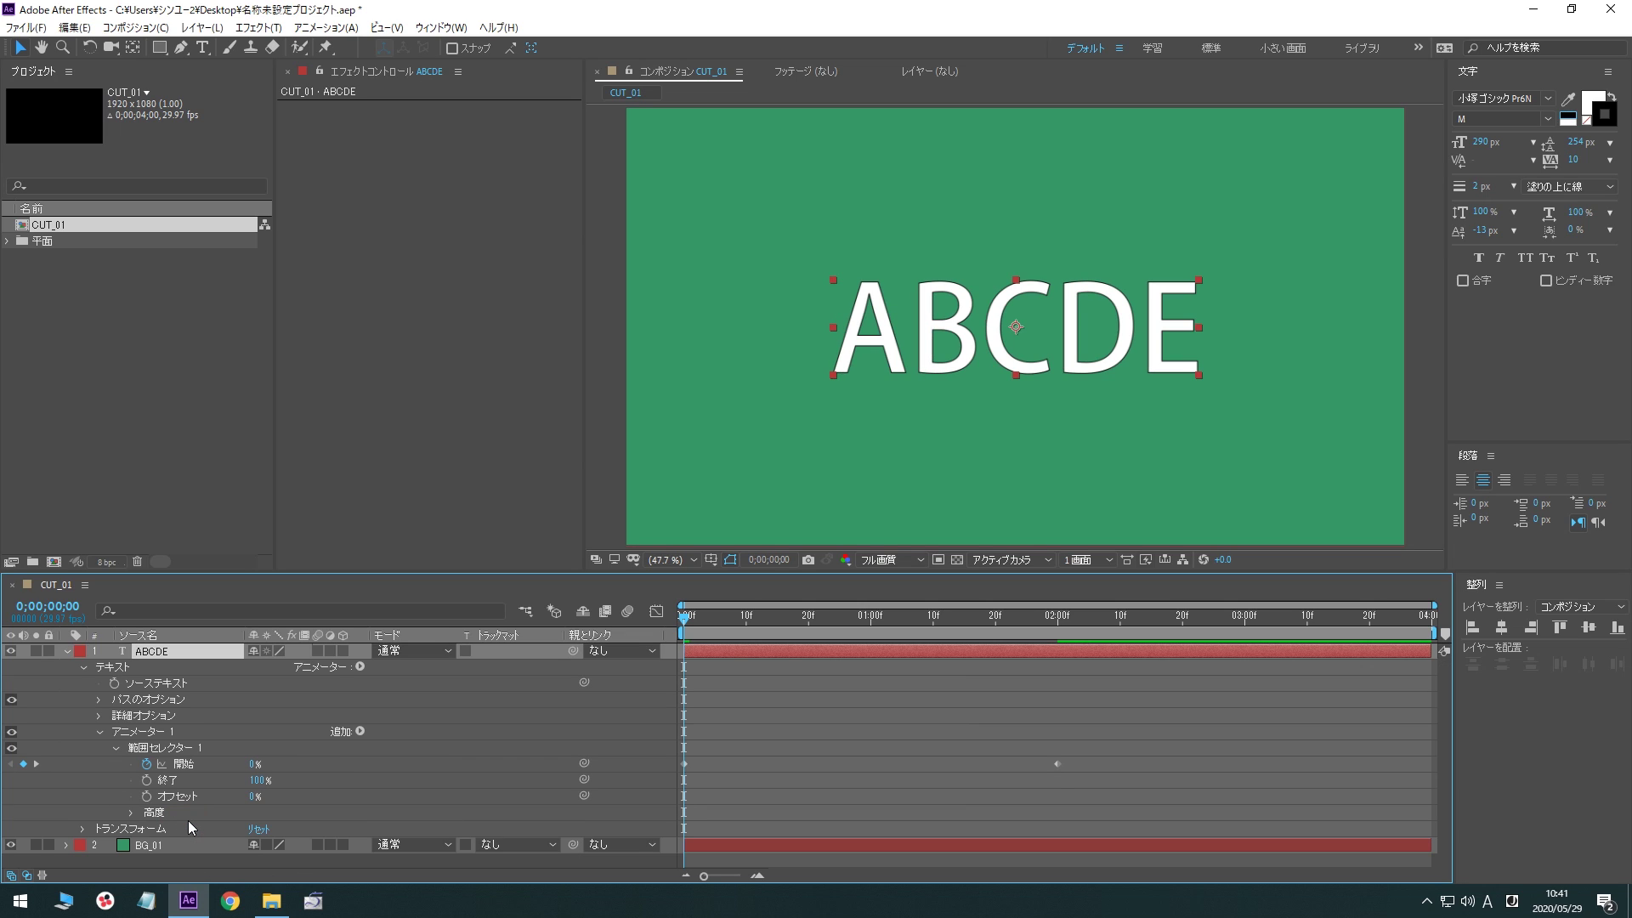
{"action": "left_click", "coordinate": [361, 731]}
{"action": "mouse_move", "coordinate": [416, 743]}
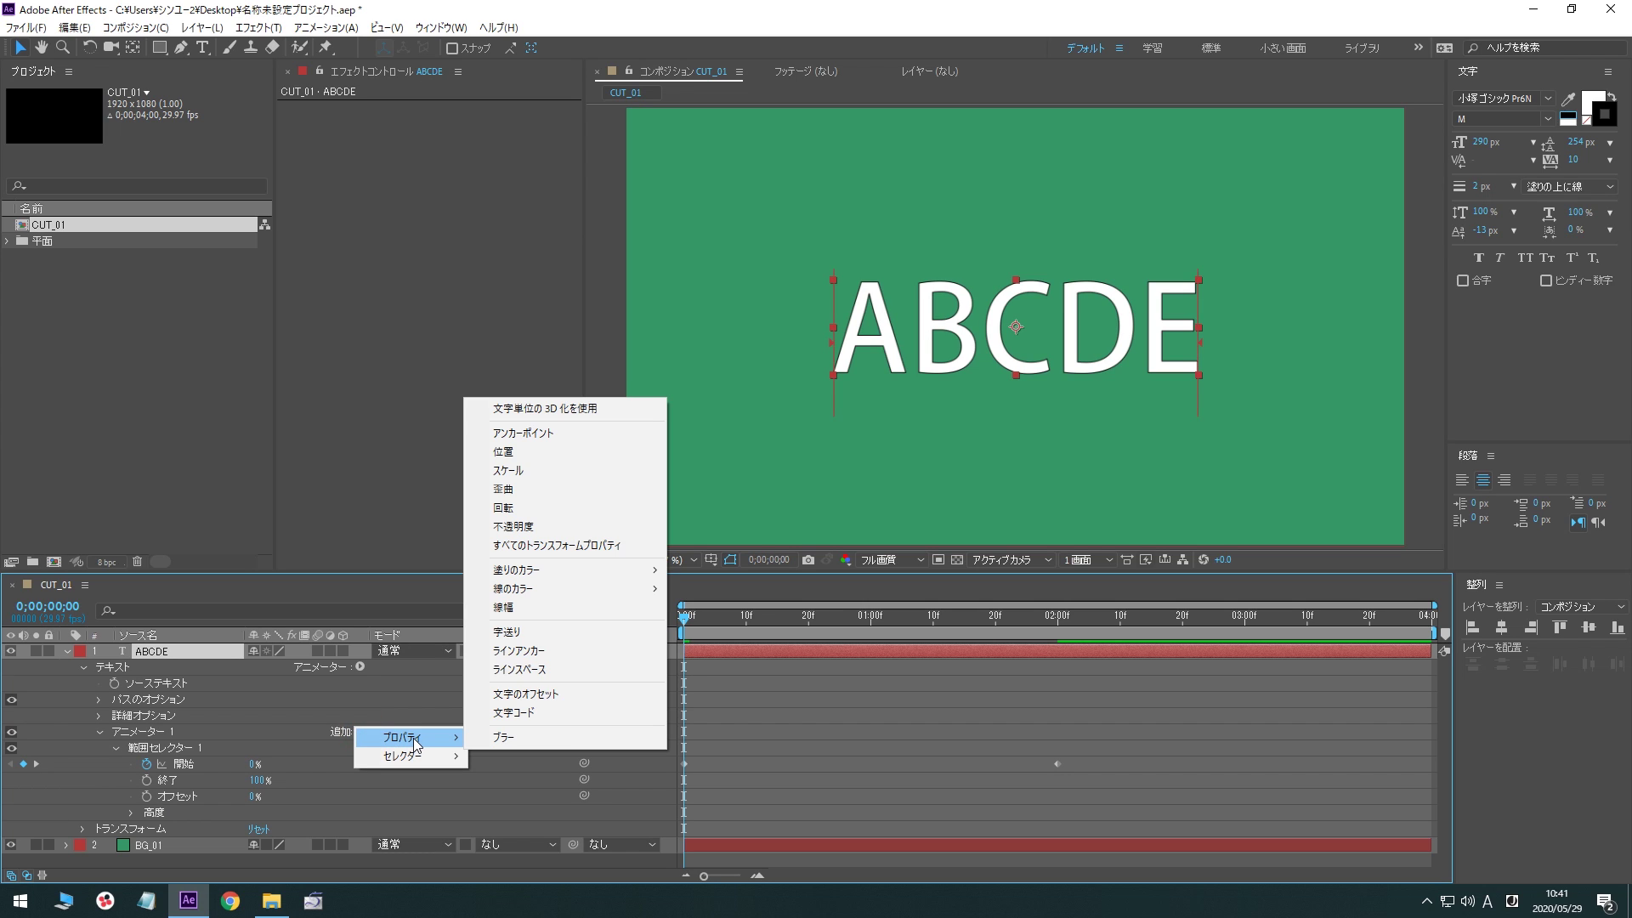
{"action": "left_click", "coordinate": [481, 738]}
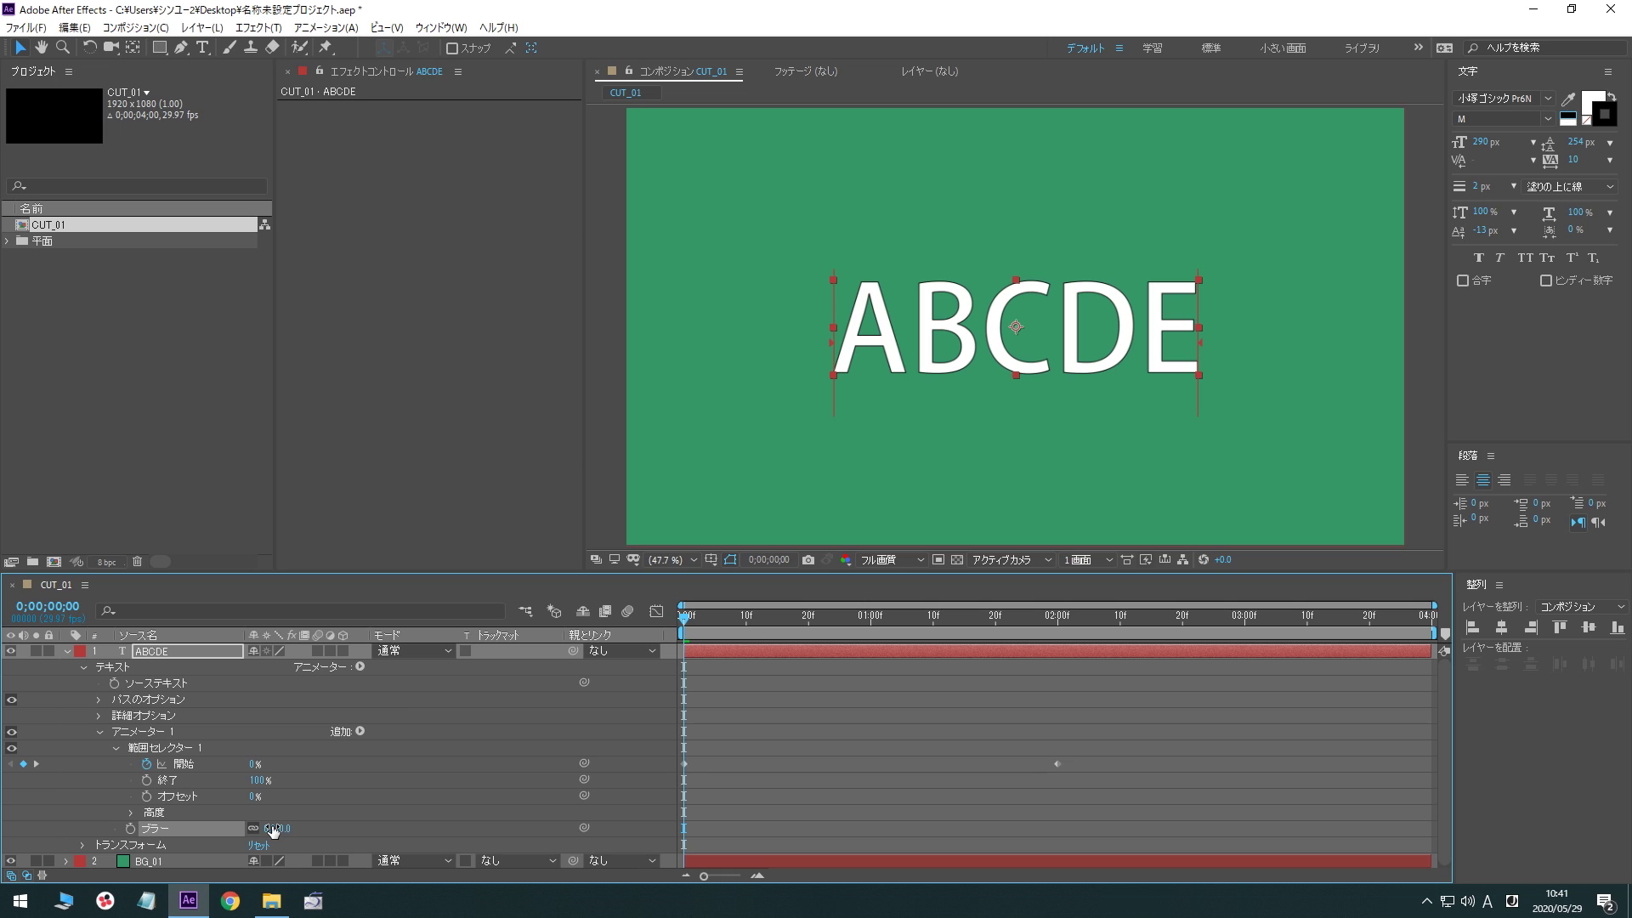
Set the linked Blur values to 65 and preview the letters coming into focus
{"action": "left_click_drag", "start_coordinate": [273, 831], "coordinate": [333, 830]}
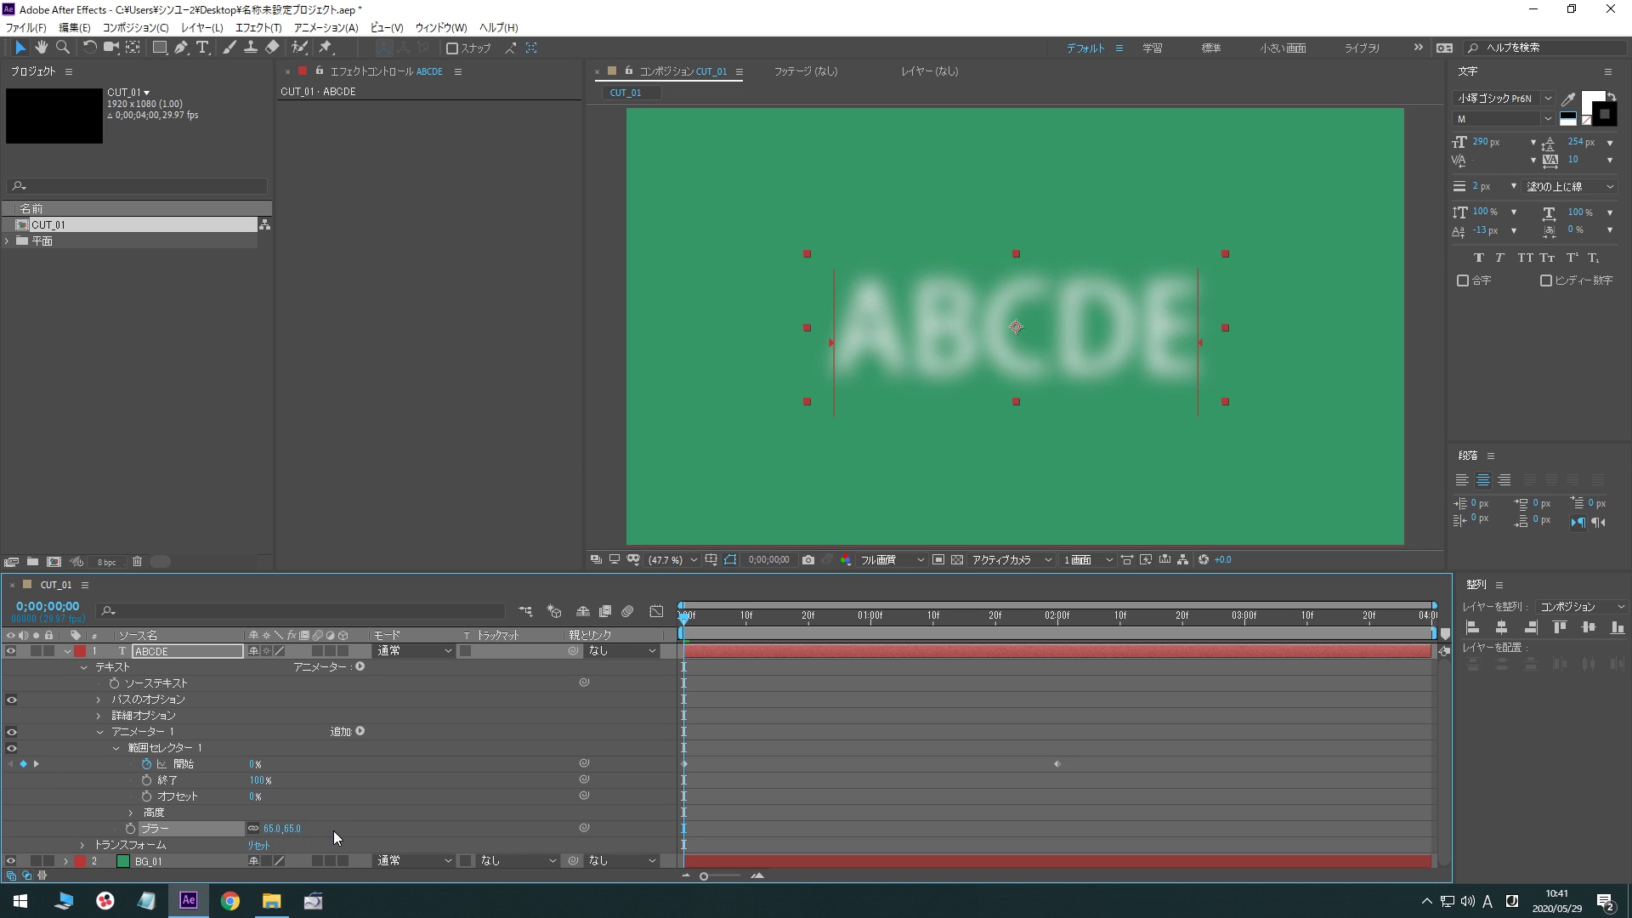
{"action": "key", "text": "space"}
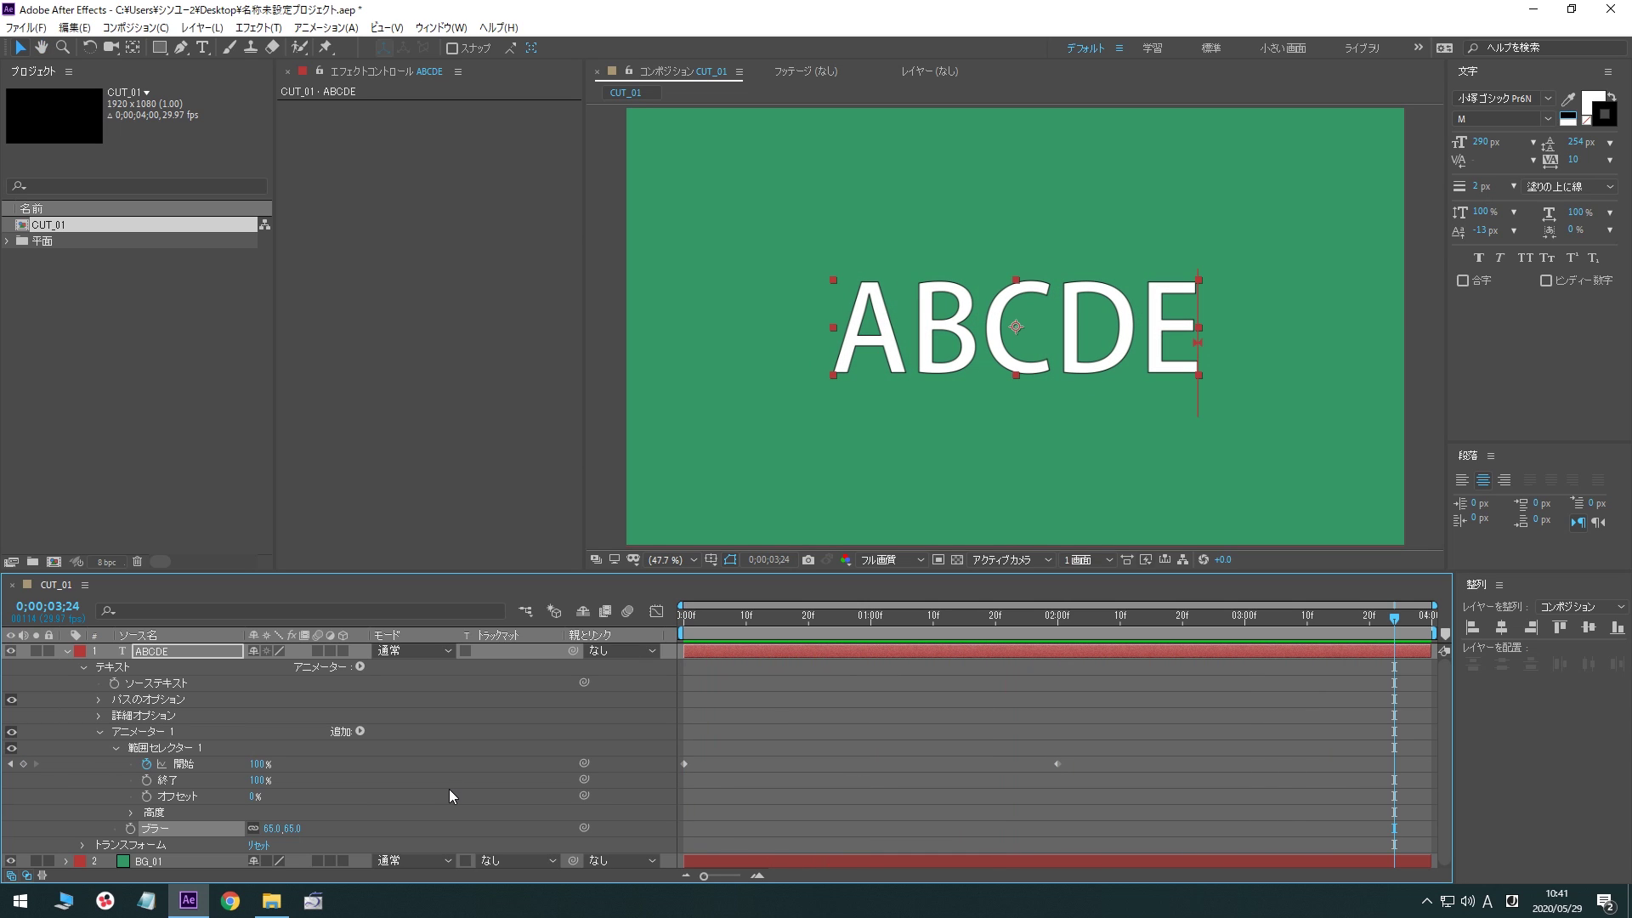
{"action": "key", "text": "space"}
Set the linked Blur values to 7, preview the animation and return to the start of the timeline
{"action": "left_click_drag", "start_coordinate": [272, 828], "coordinate": [211, 821]}
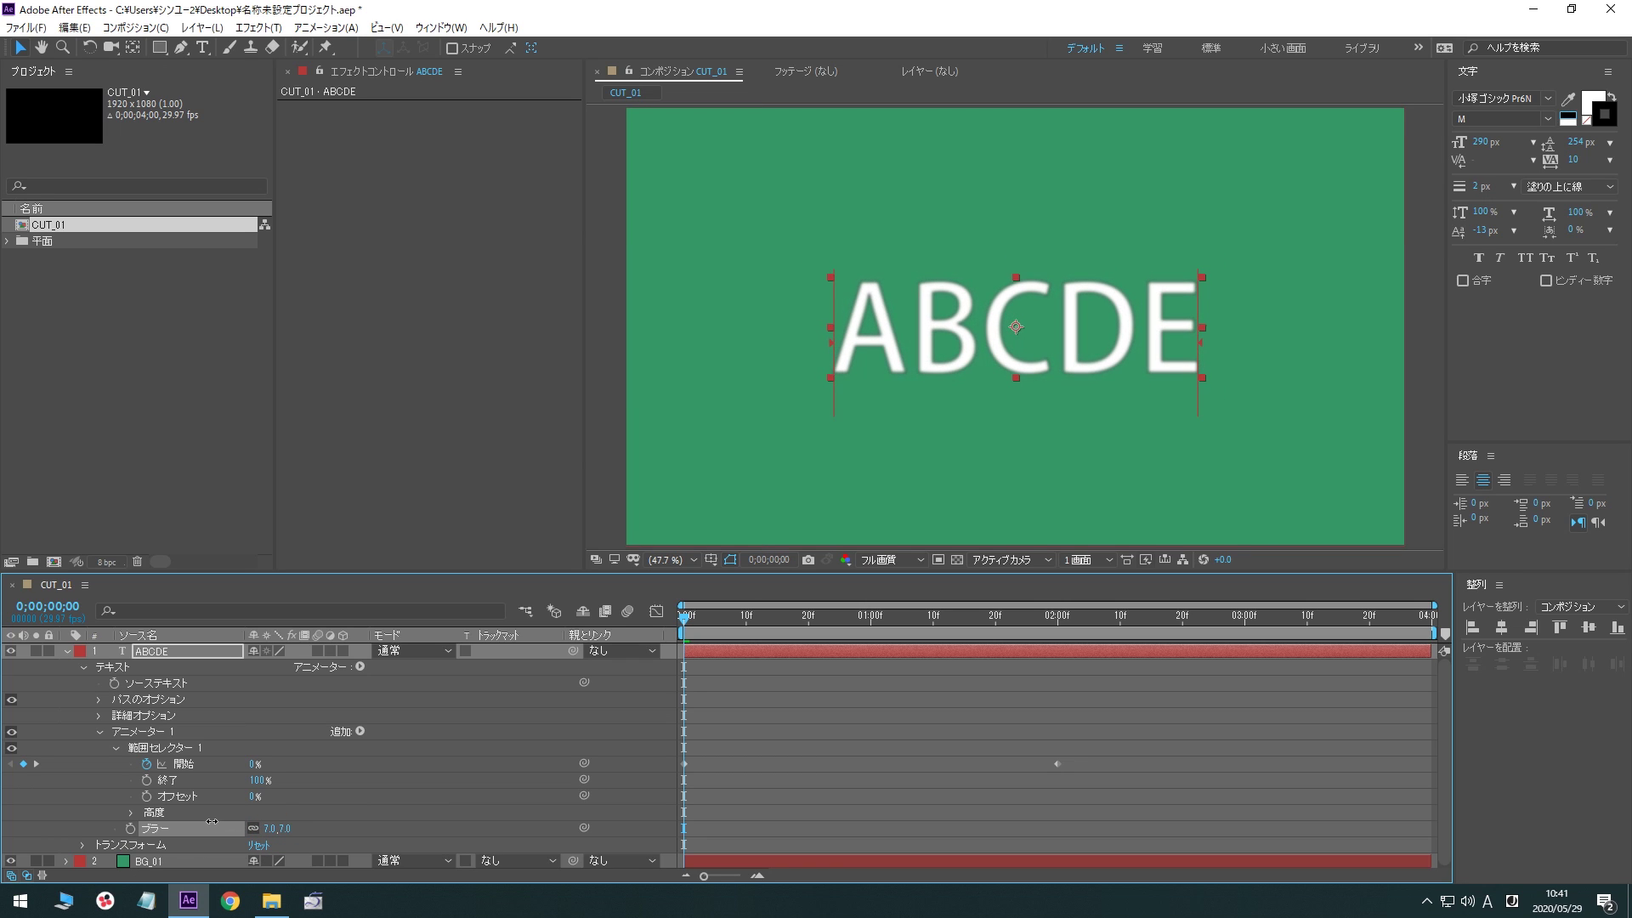
{"action": "key", "text": "space"}
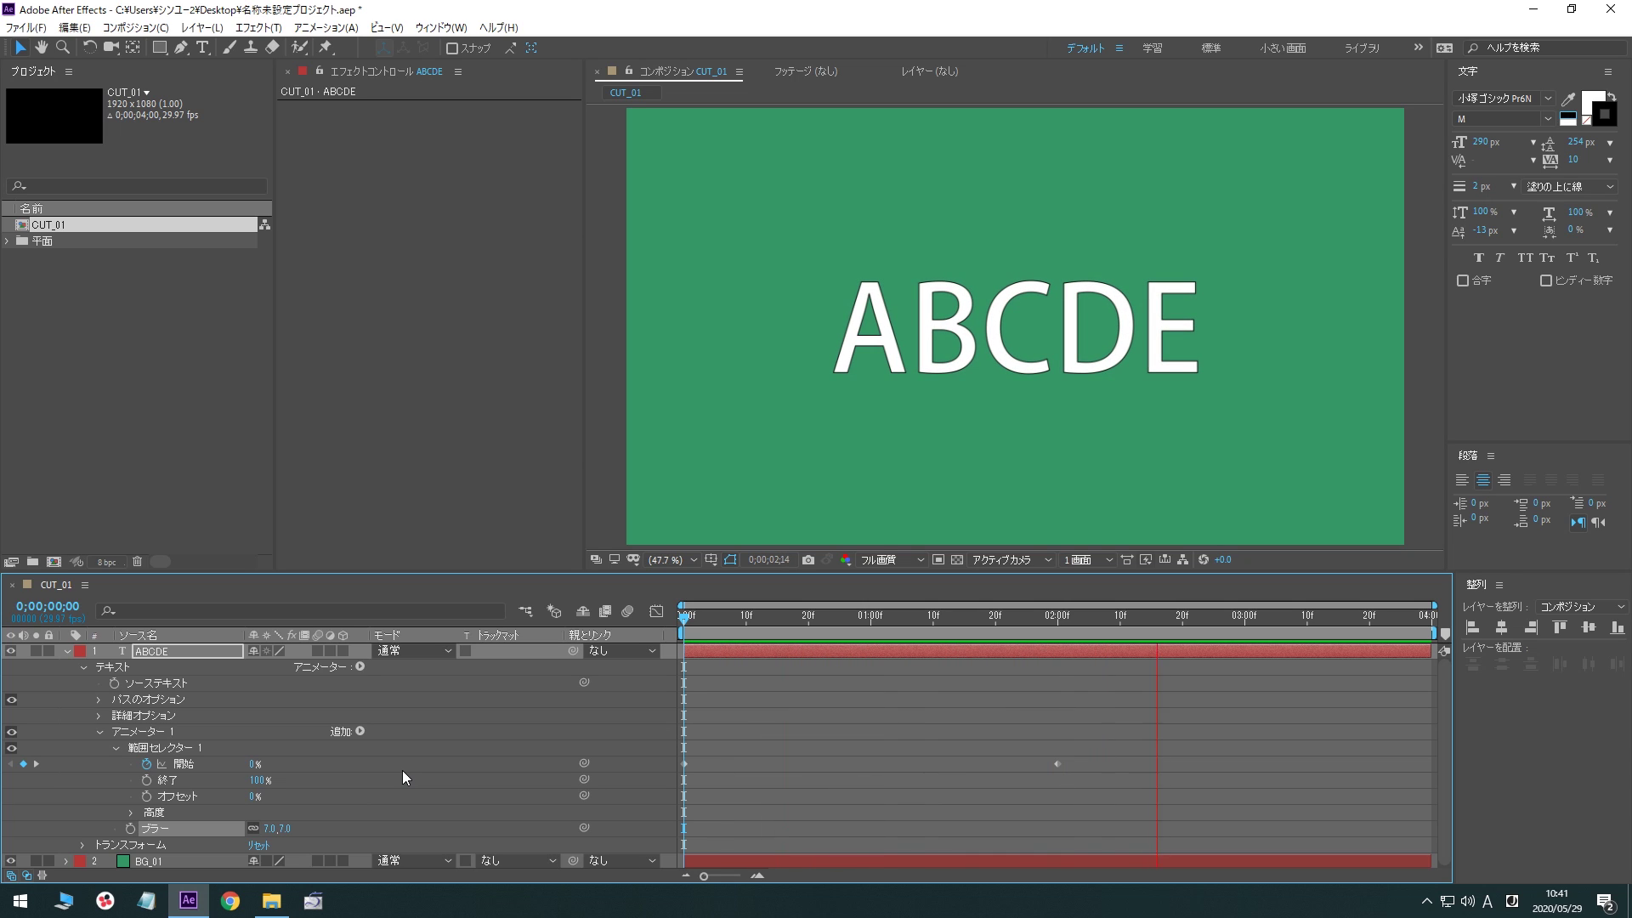
{"action": "key", "text": "space"}
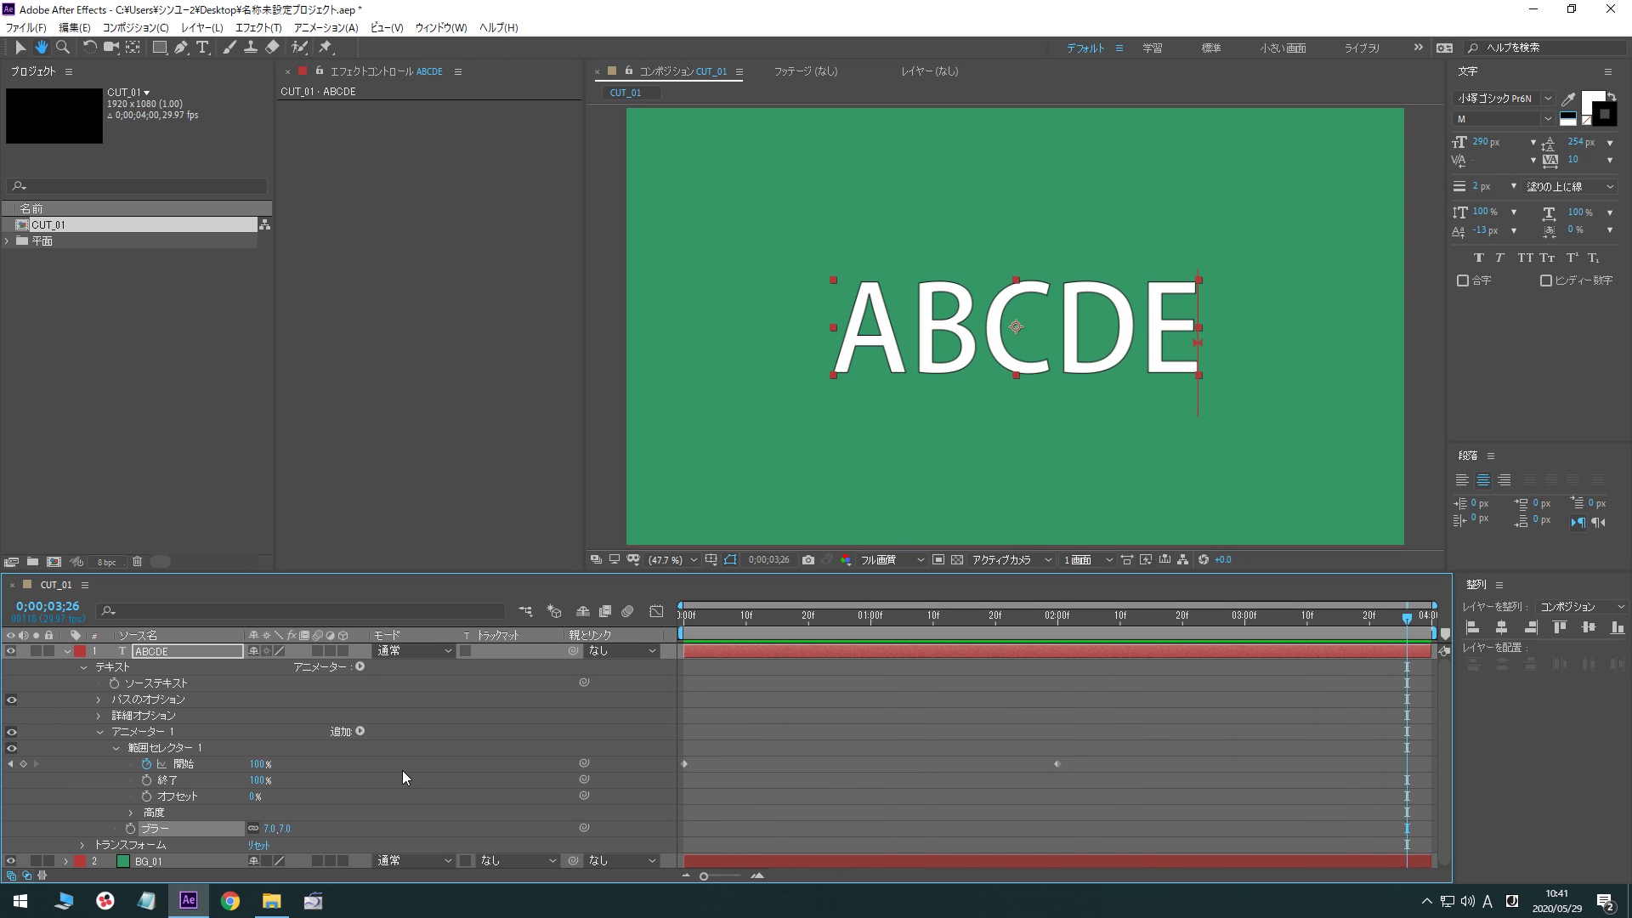
{"action": "key", "text": "Home"}
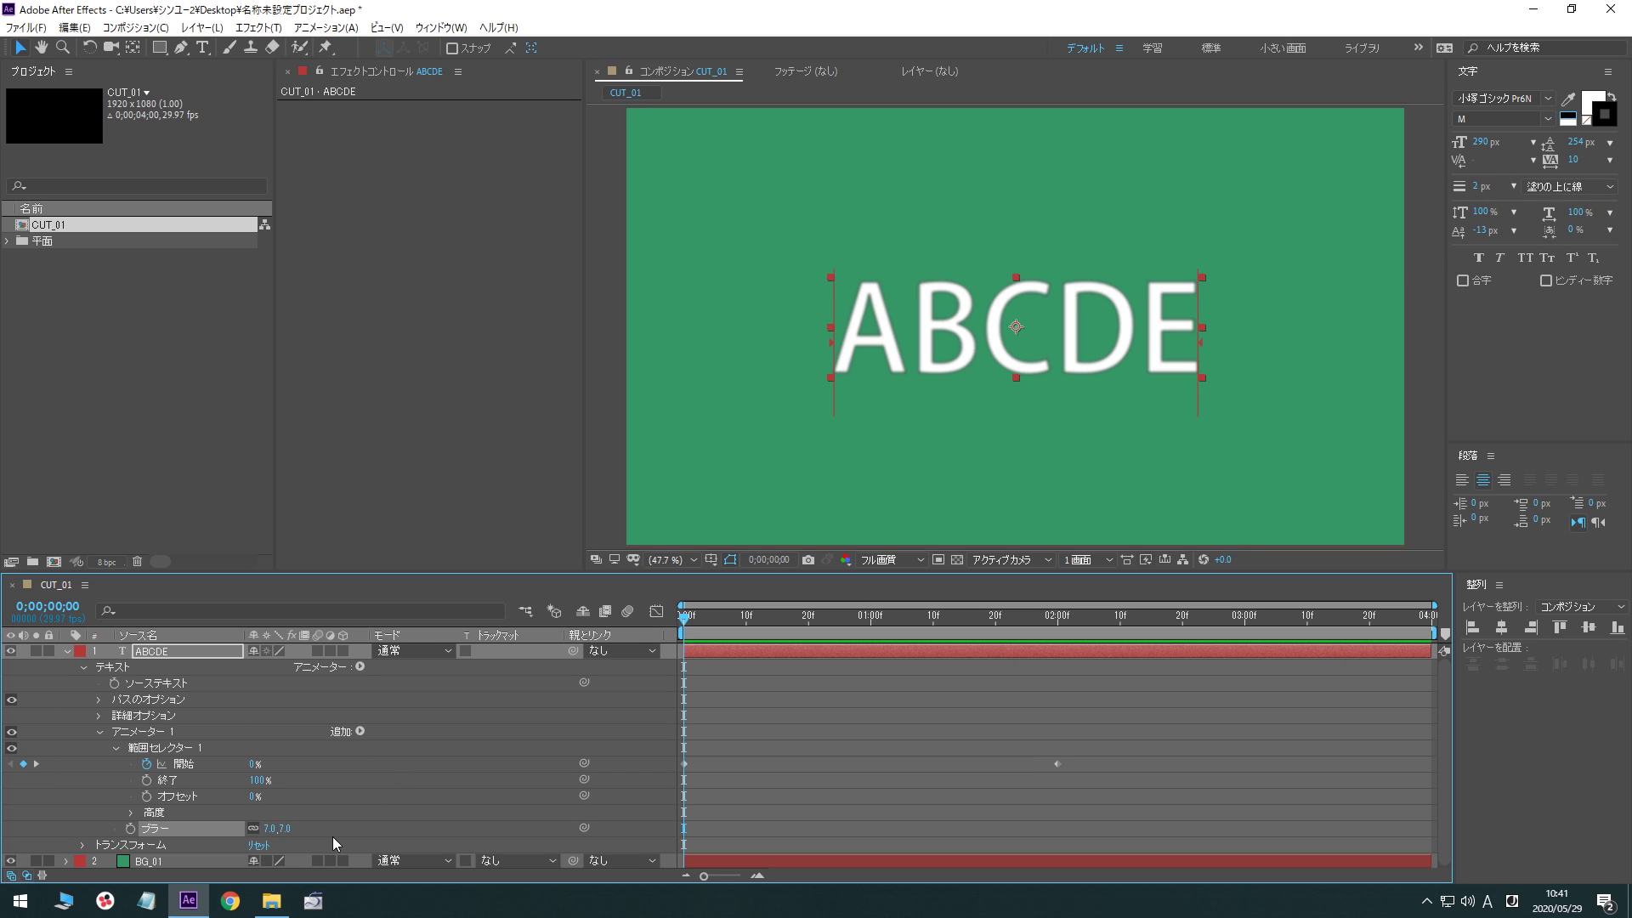
Unlink the Blur dimensions, set the horizontal blur to 52 and preview the animation
{"action": "left_click", "coordinate": [253, 829]}
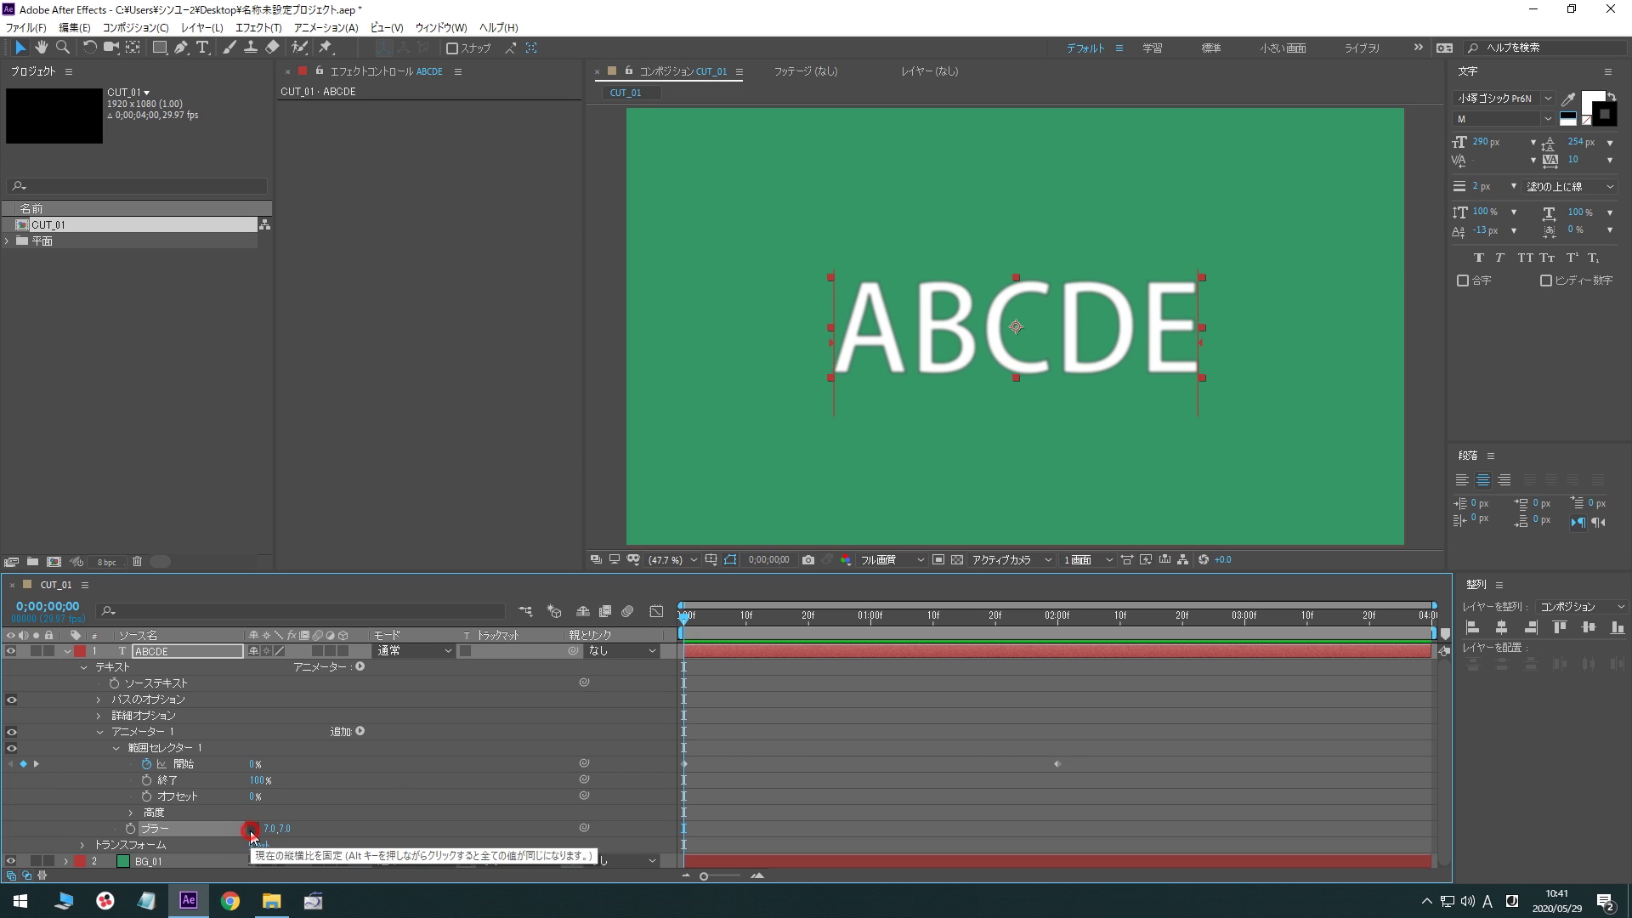
{"action": "mouse_move", "coordinate": [269, 829]}
{"action": "left_mouse_down"}
{"action": "mouse_move", "coordinate": [311, 827]}
{"action": "mouse_move", "coordinate": [288, 828]}
{"action": "left_mouse_up"}
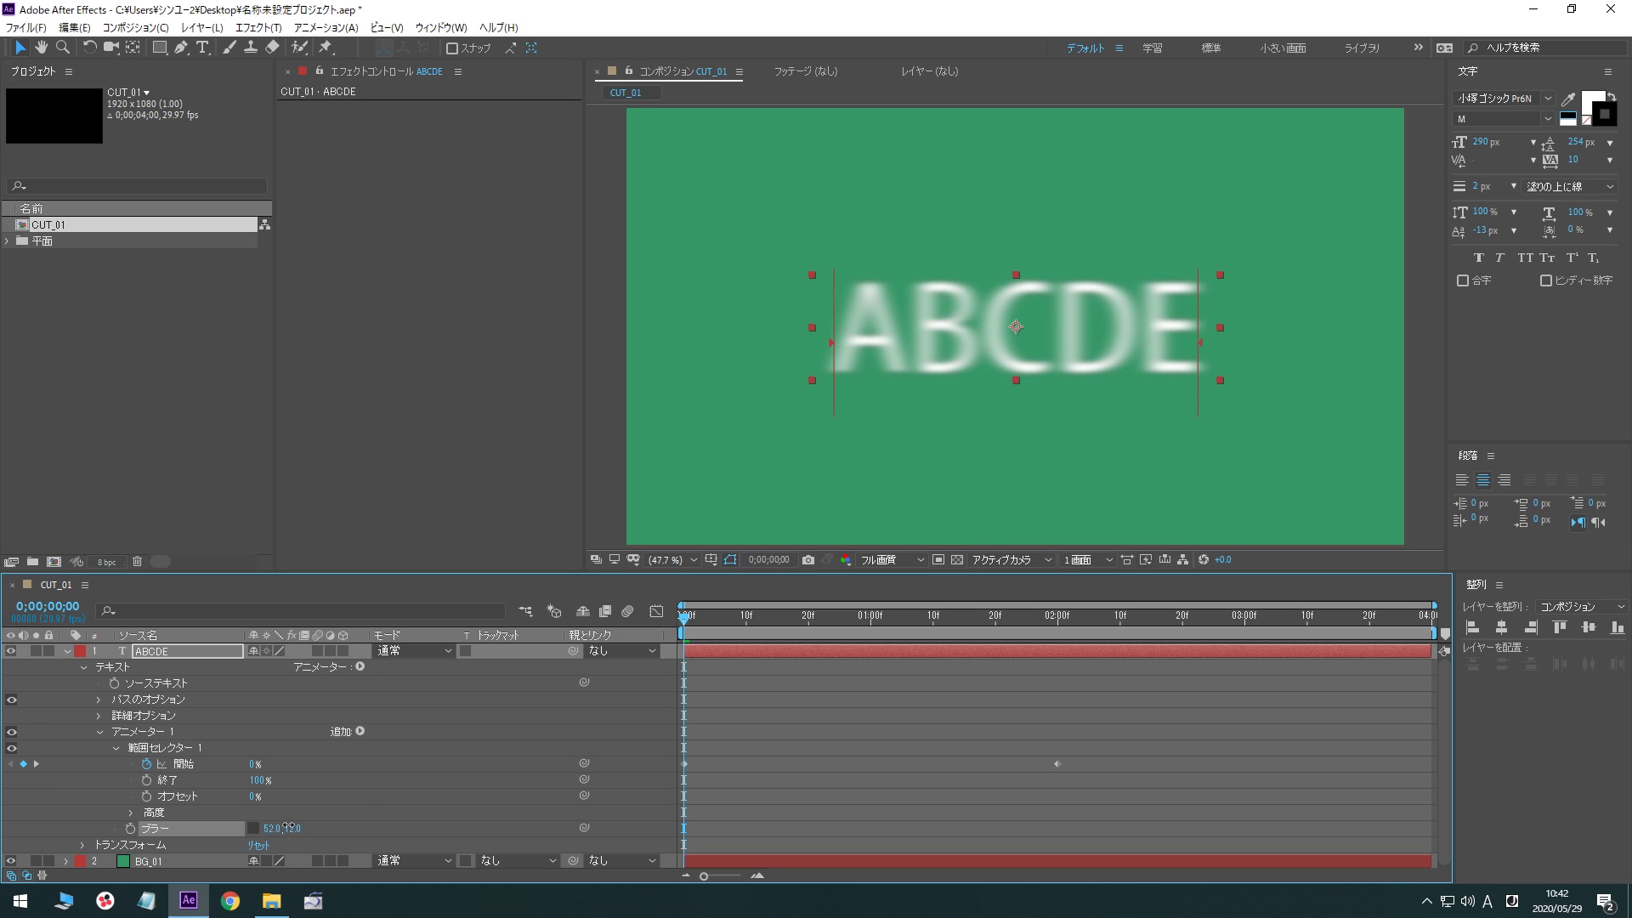
{"action": "key", "text": "space"}
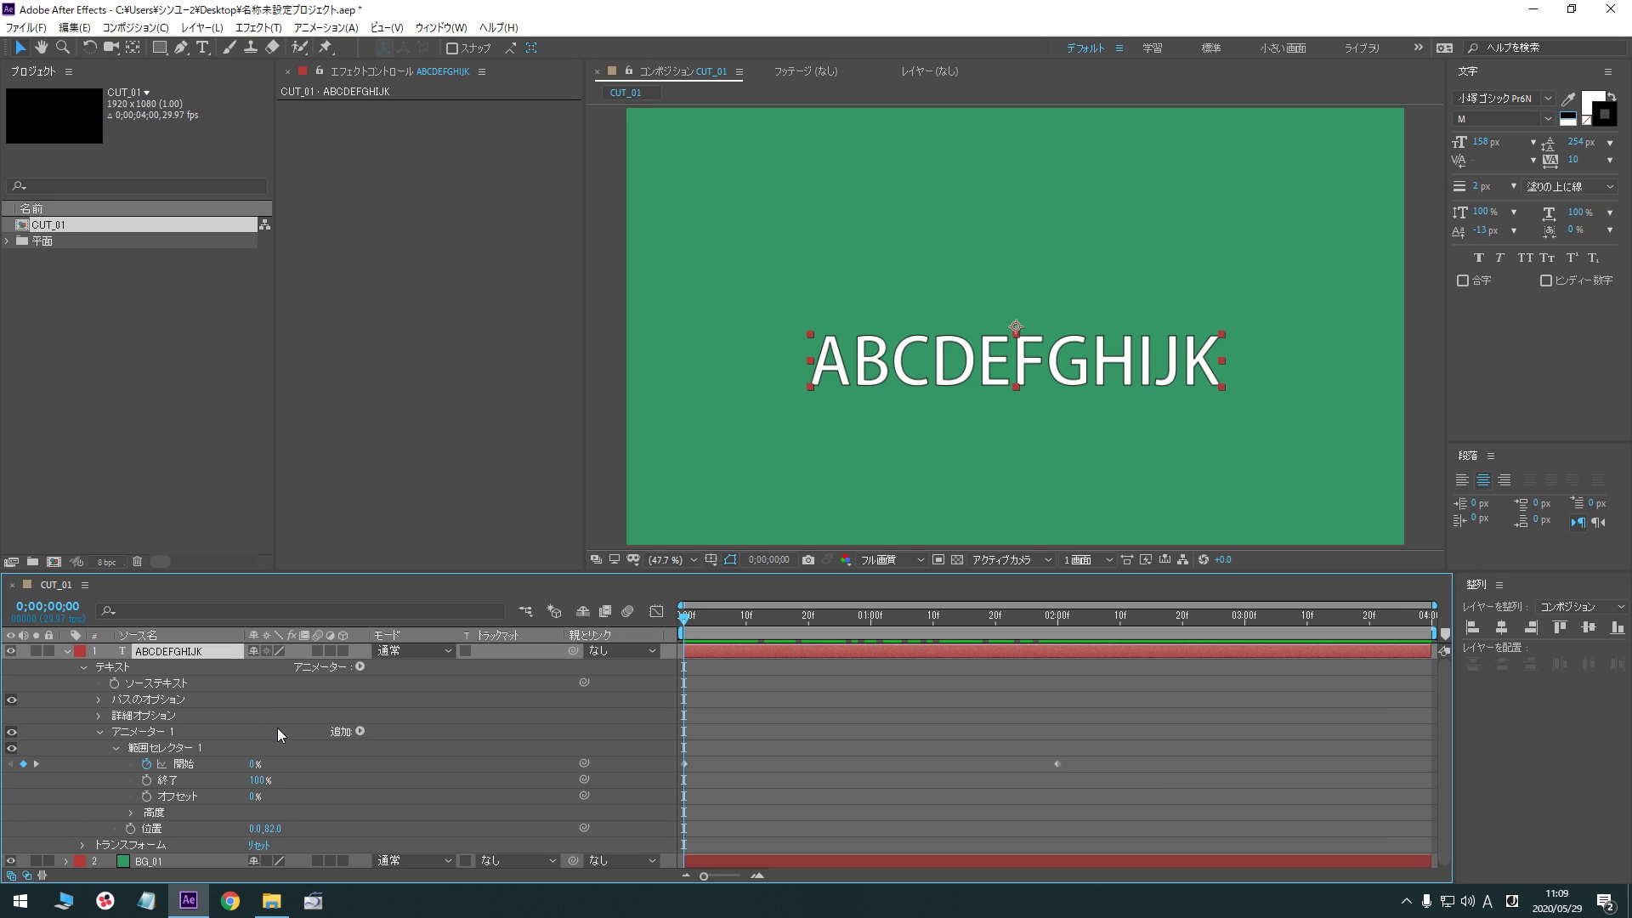
Expand the range selector's Advanced options for the ABCDEFGHIJK text and try Index as the Units, reverting to Percent
{"action": "left_click", "coordinate": [135, 813]}
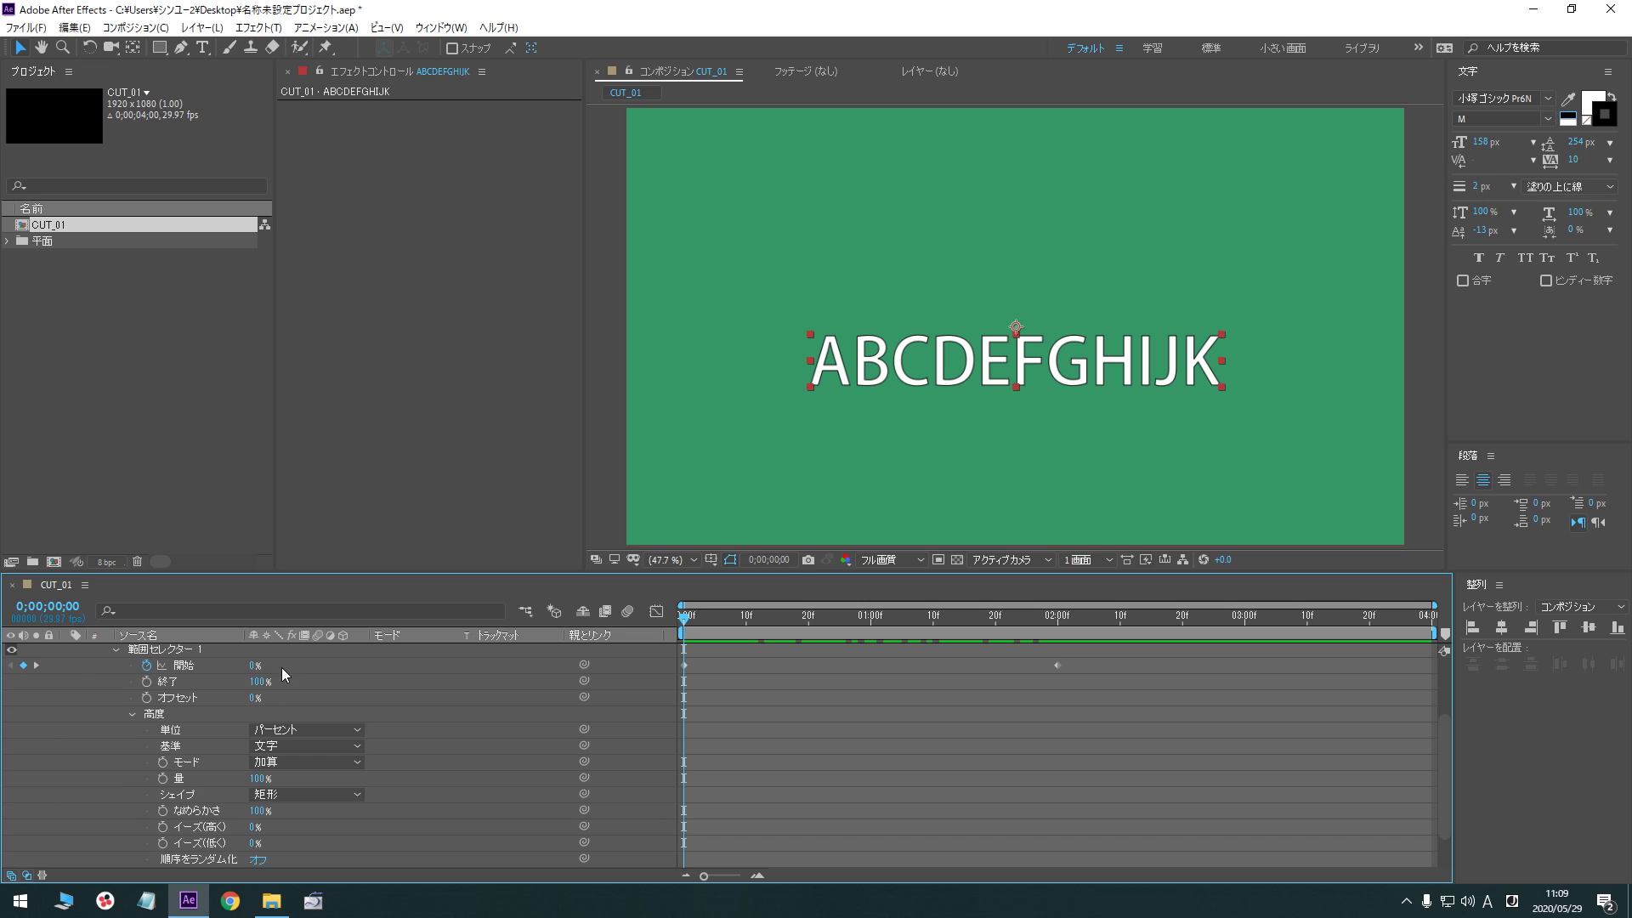
{"action": "left_click", "coordinate": [319, 729]}
{"action": "left_click", "coordinate": [322, 766]}
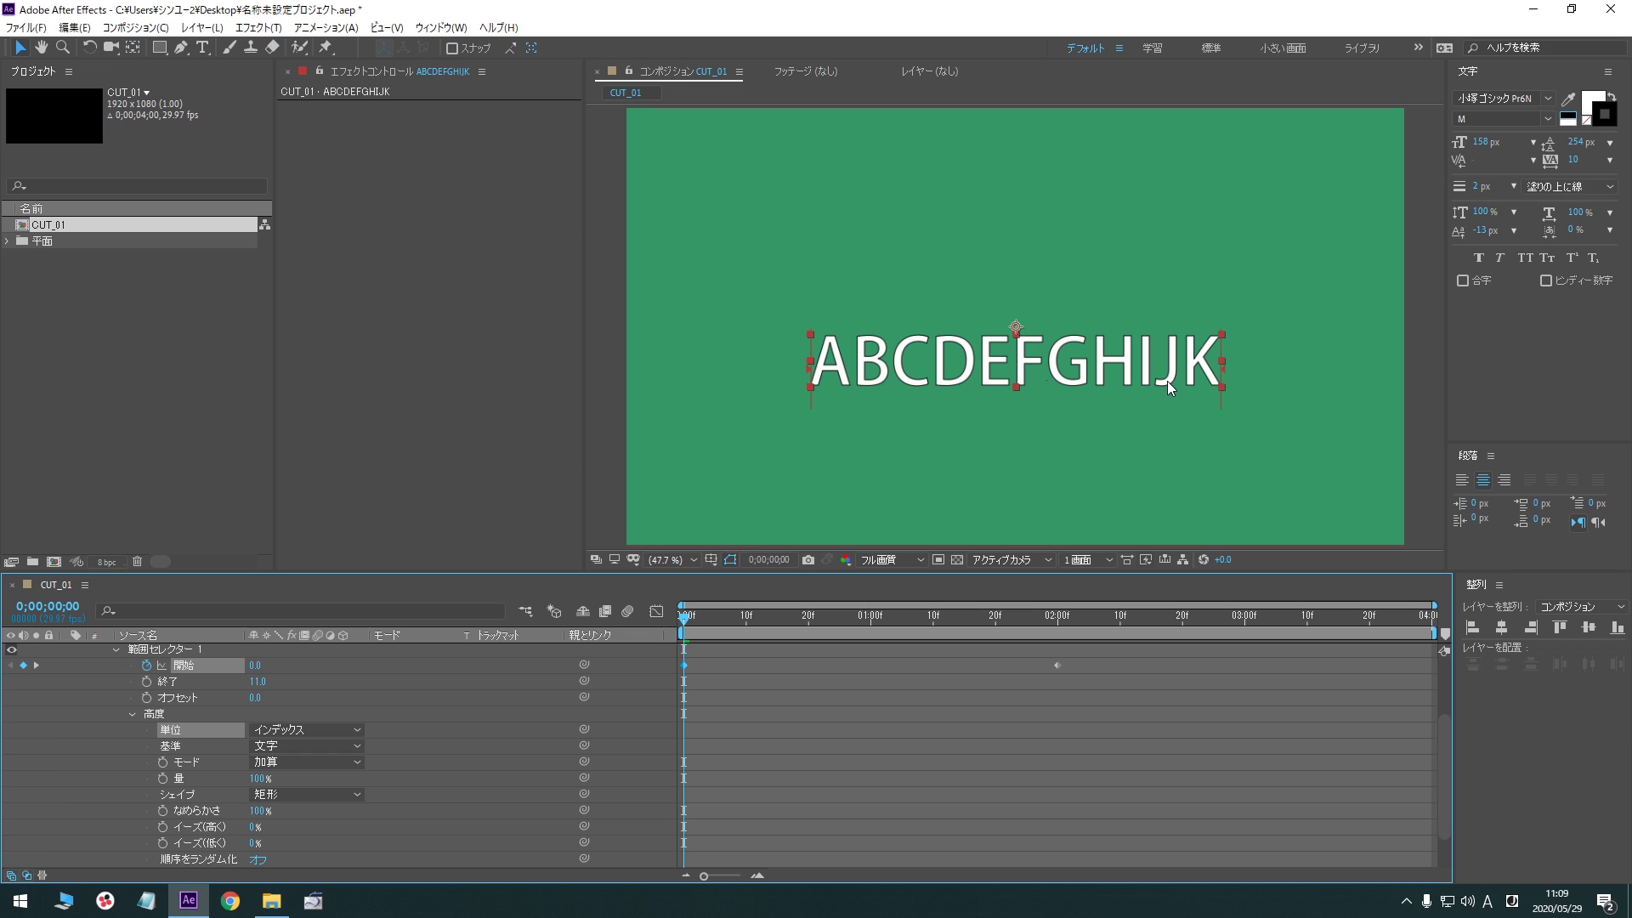
{"action": "key", "text": "ctrl+z"}
Put spaces between the letters of ABCDEFGHIJK and set the range selector's Based On option to Characters Excluding Spaces
{"action": "left_click", "coordinate": [177, 748]}
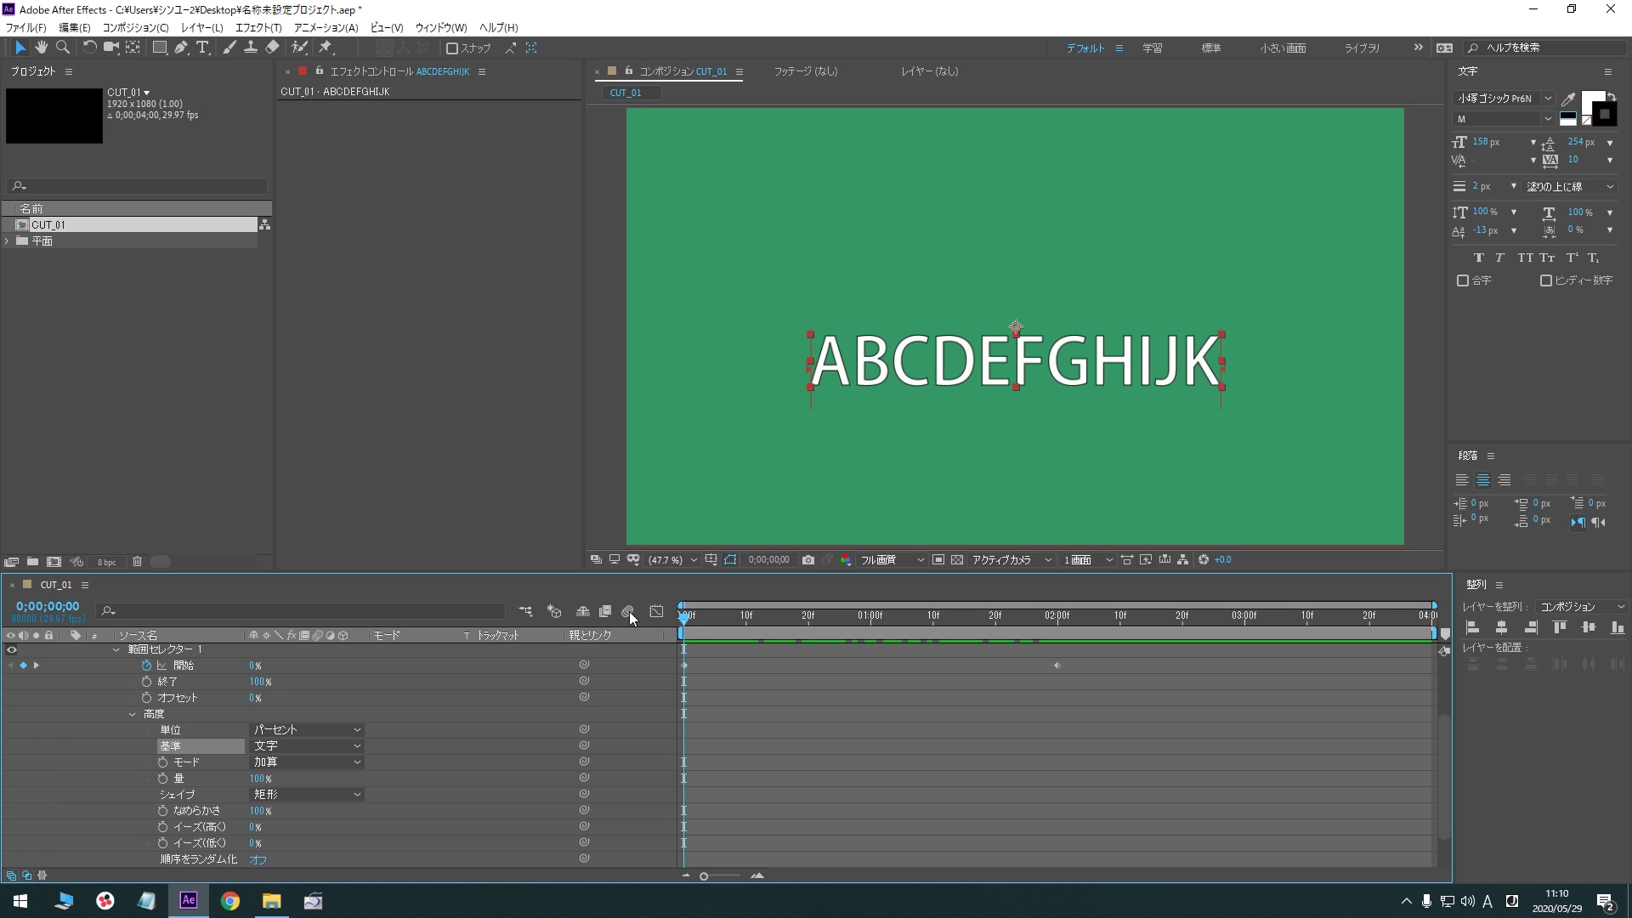
{"action": "key", "text": "space"}
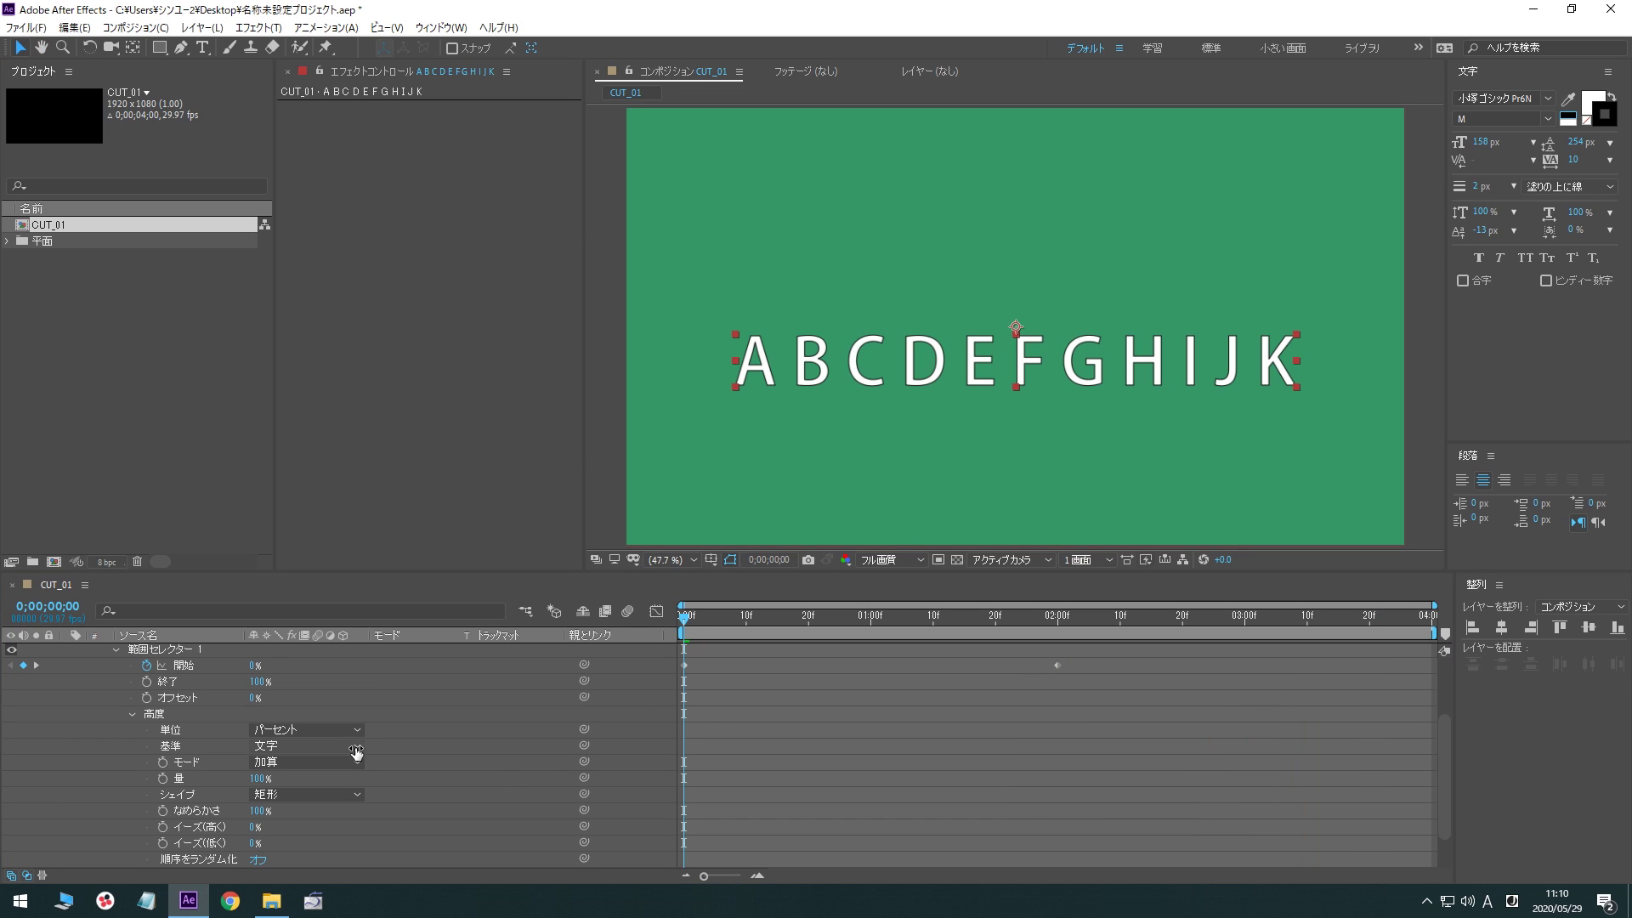
{"action": "left_click", "coordinate": [323, 745]}
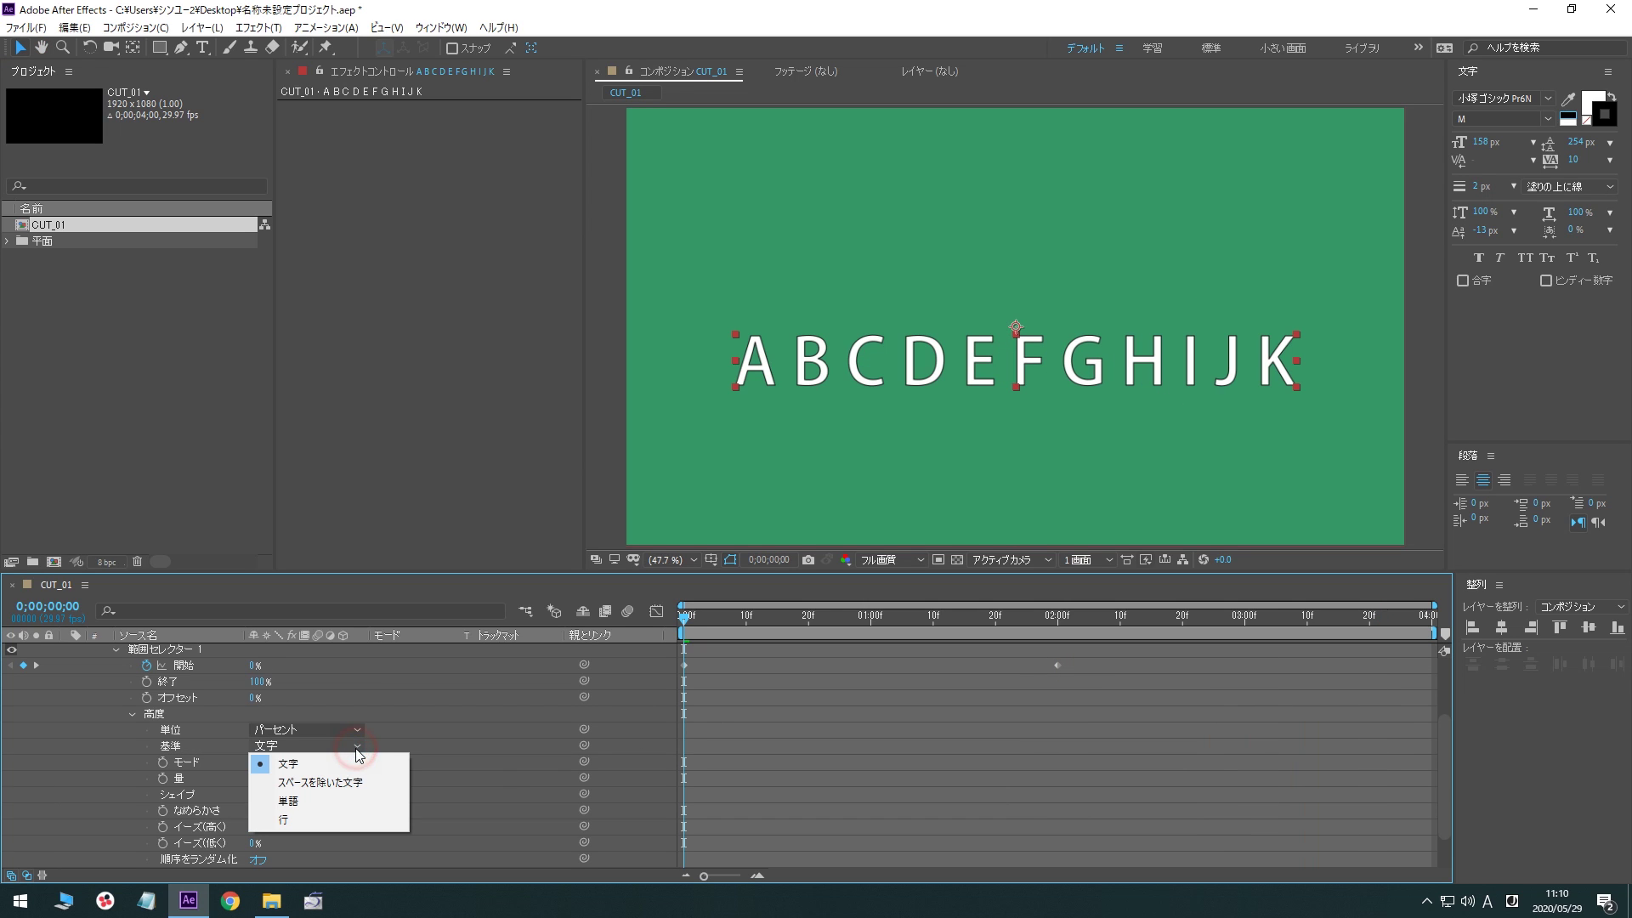
{"action": "left_click", "coordinate": [329, 784]}
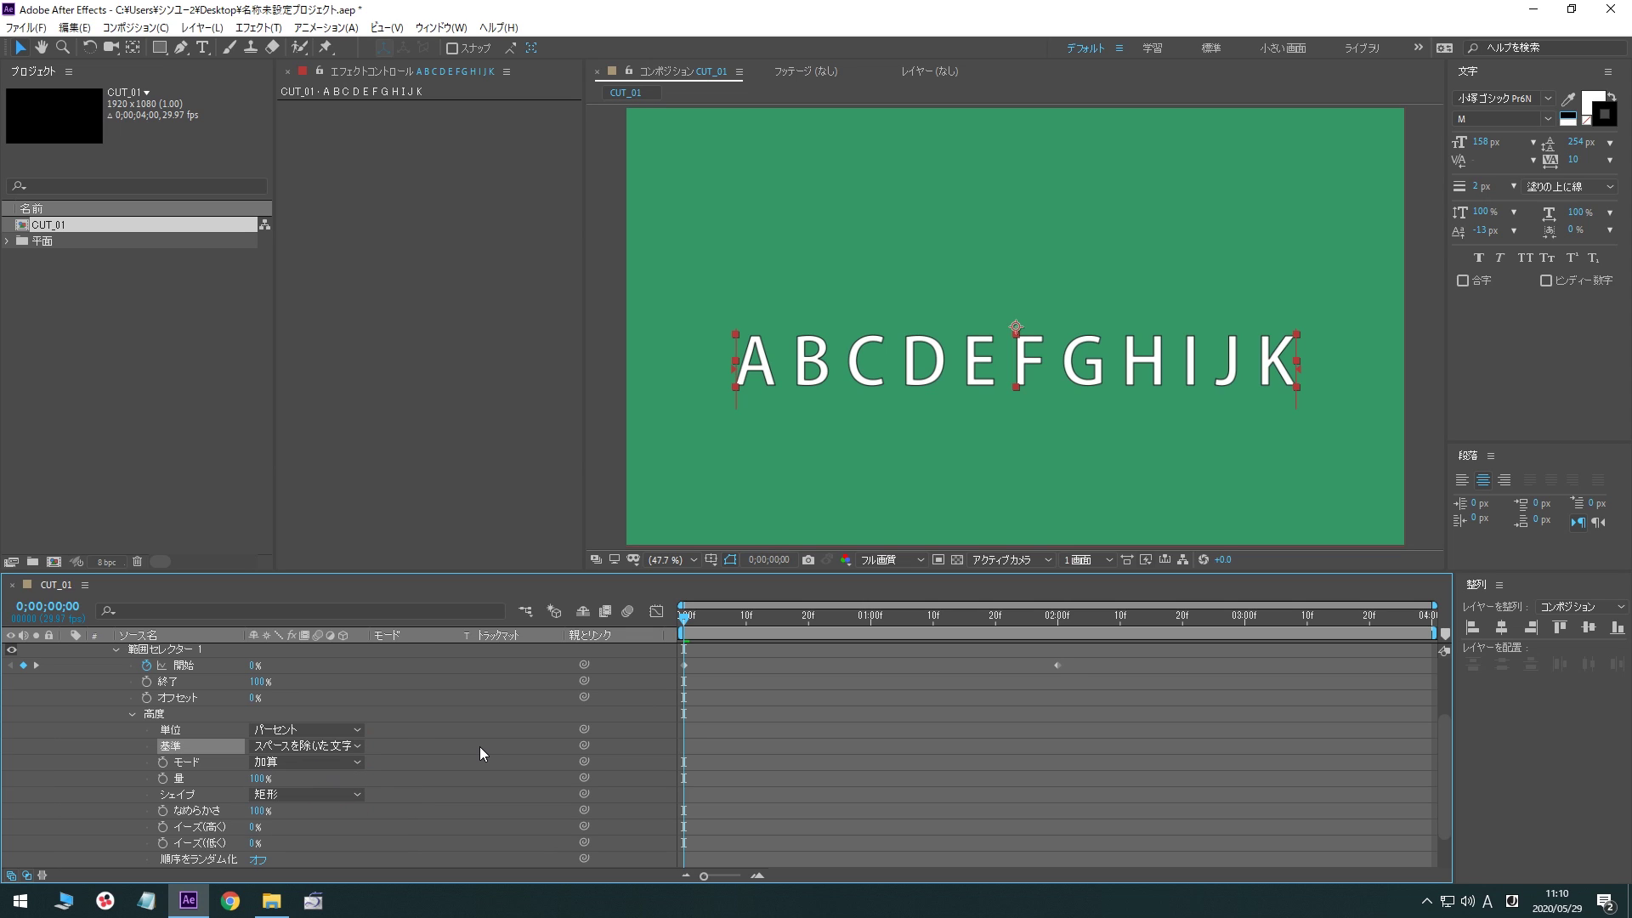
Preview the animation, set the range selector's Based On option to Characters and preview the spaced-out text again
{"action": "key", "text": "space"}
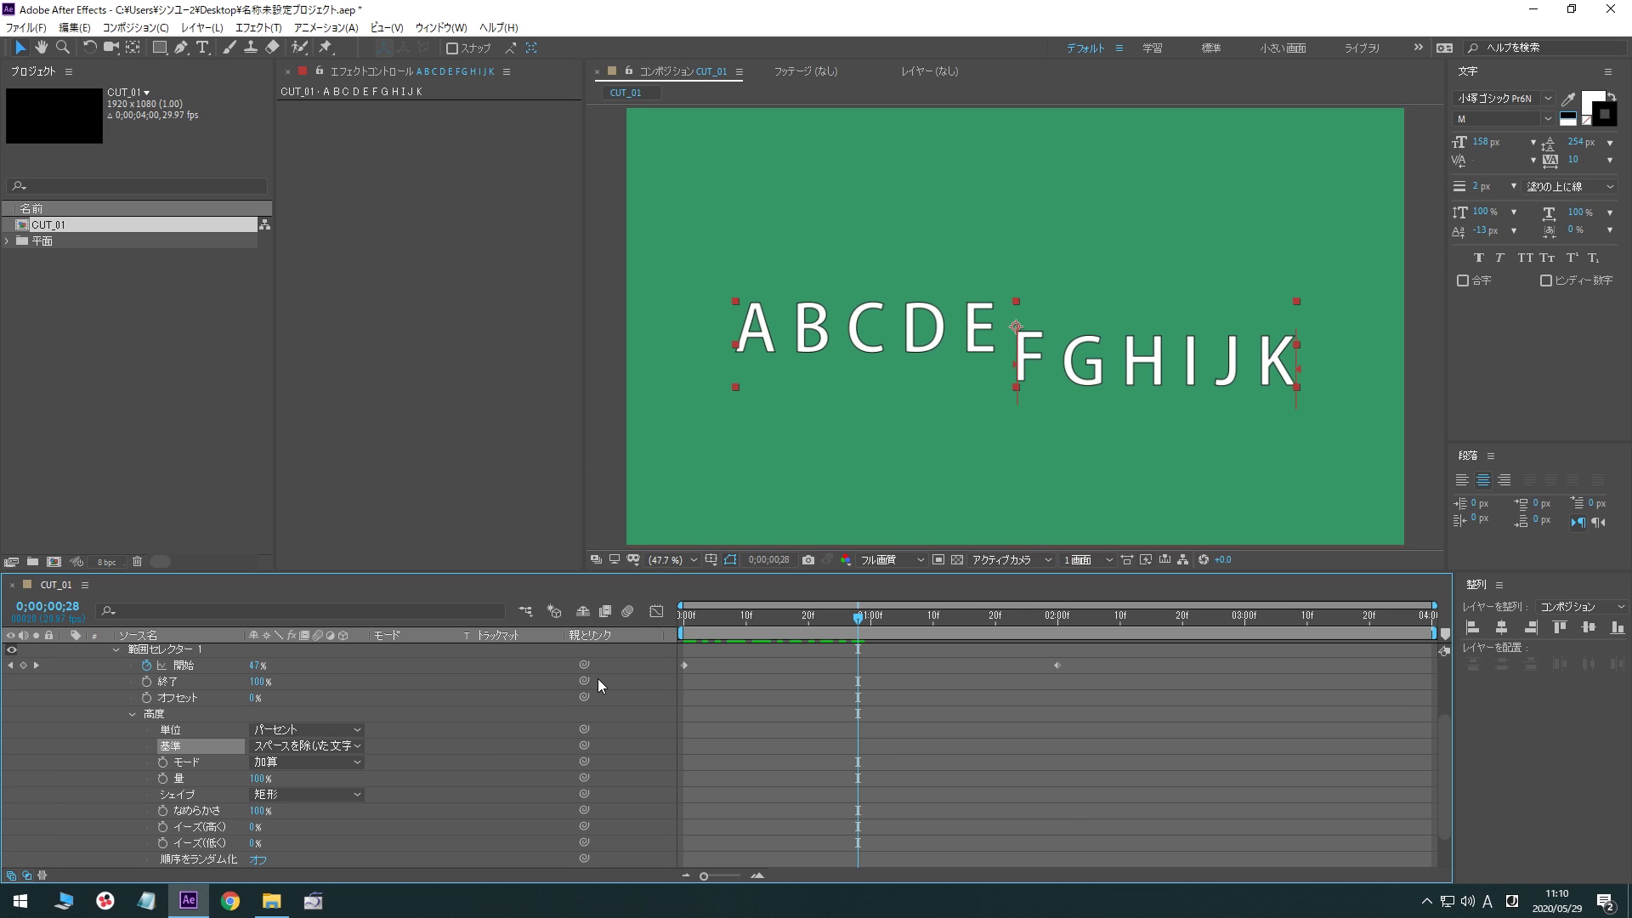
{"action": "key", "text": "space"}
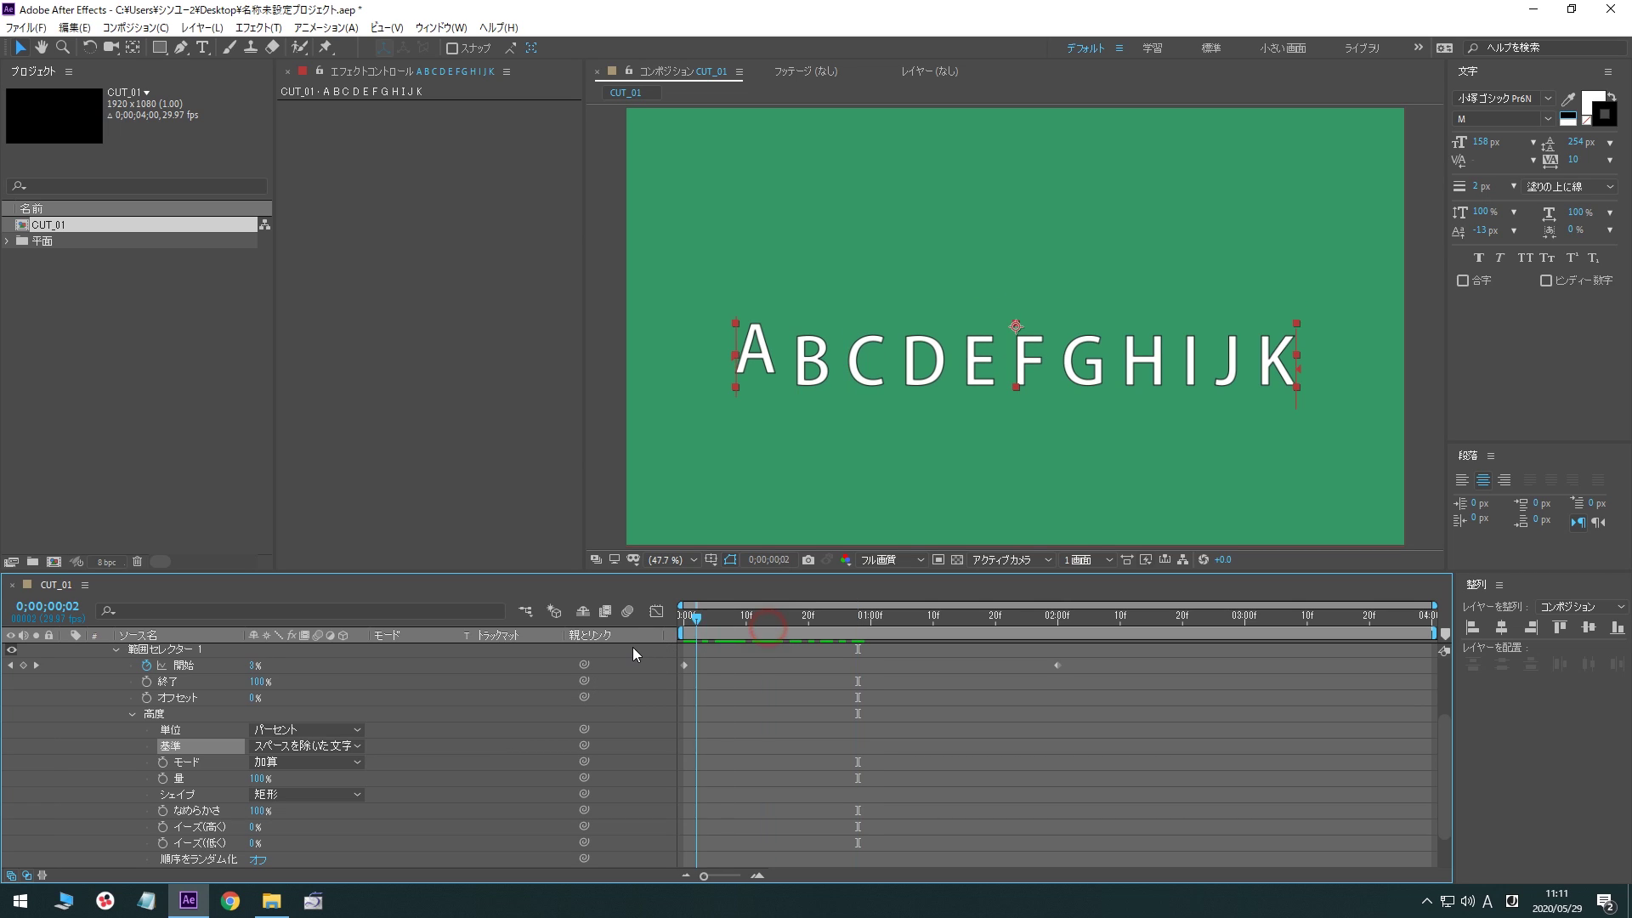
{"action": "left_click", "coordinate": [331, 748]}
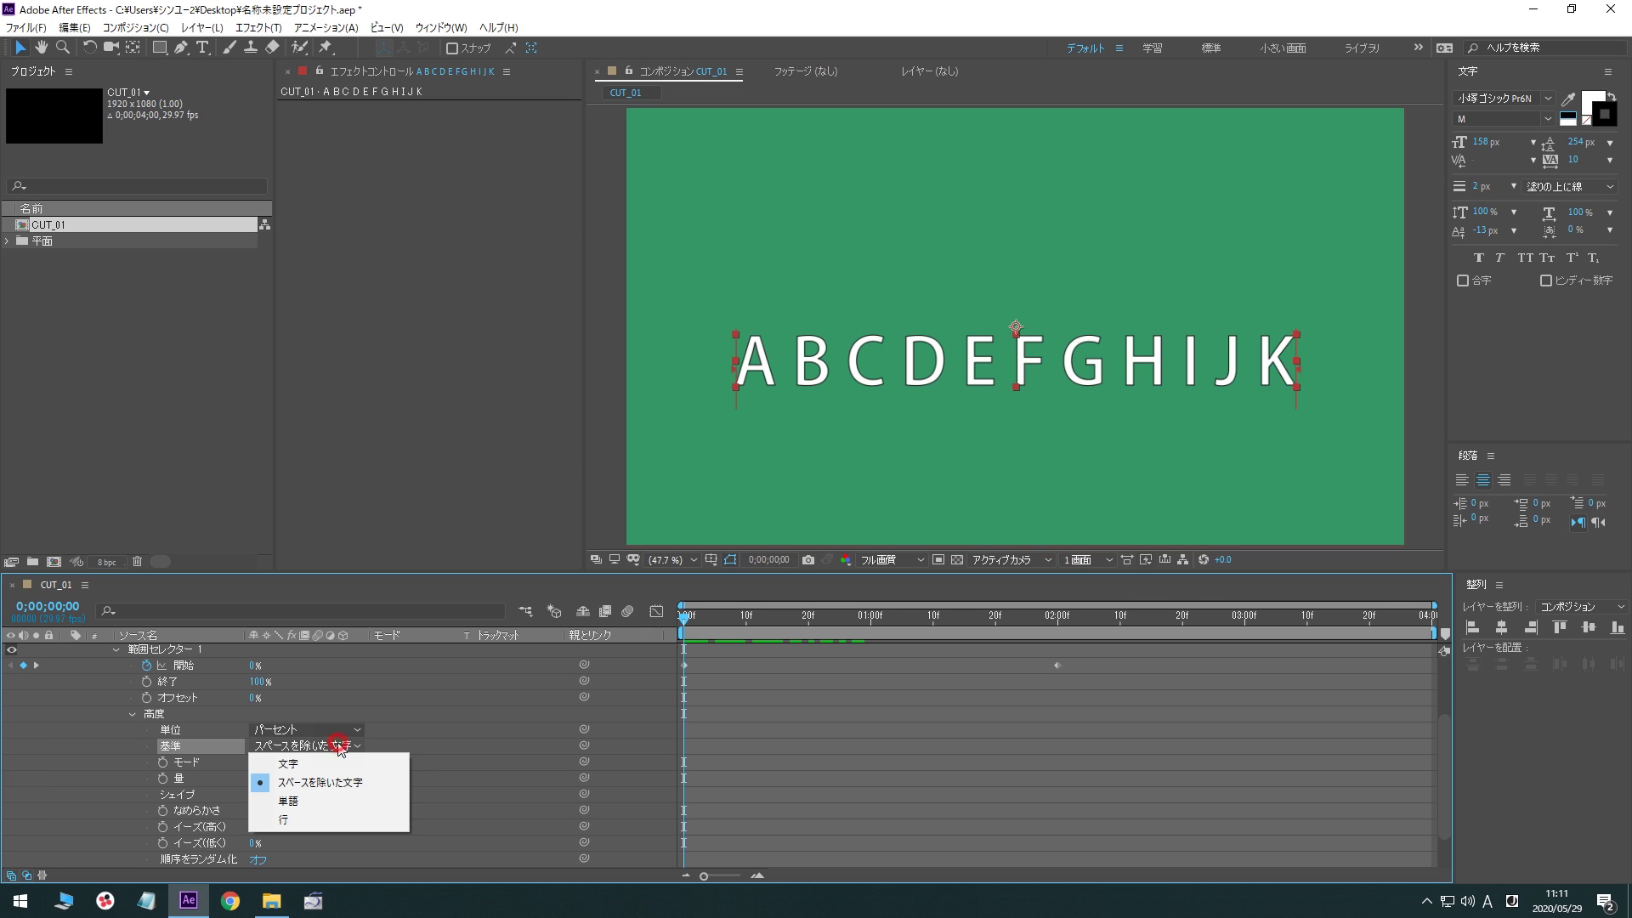
{"action": "left_click", "coordinate": [319, 753]}
{"action": "key", "text": "space"}
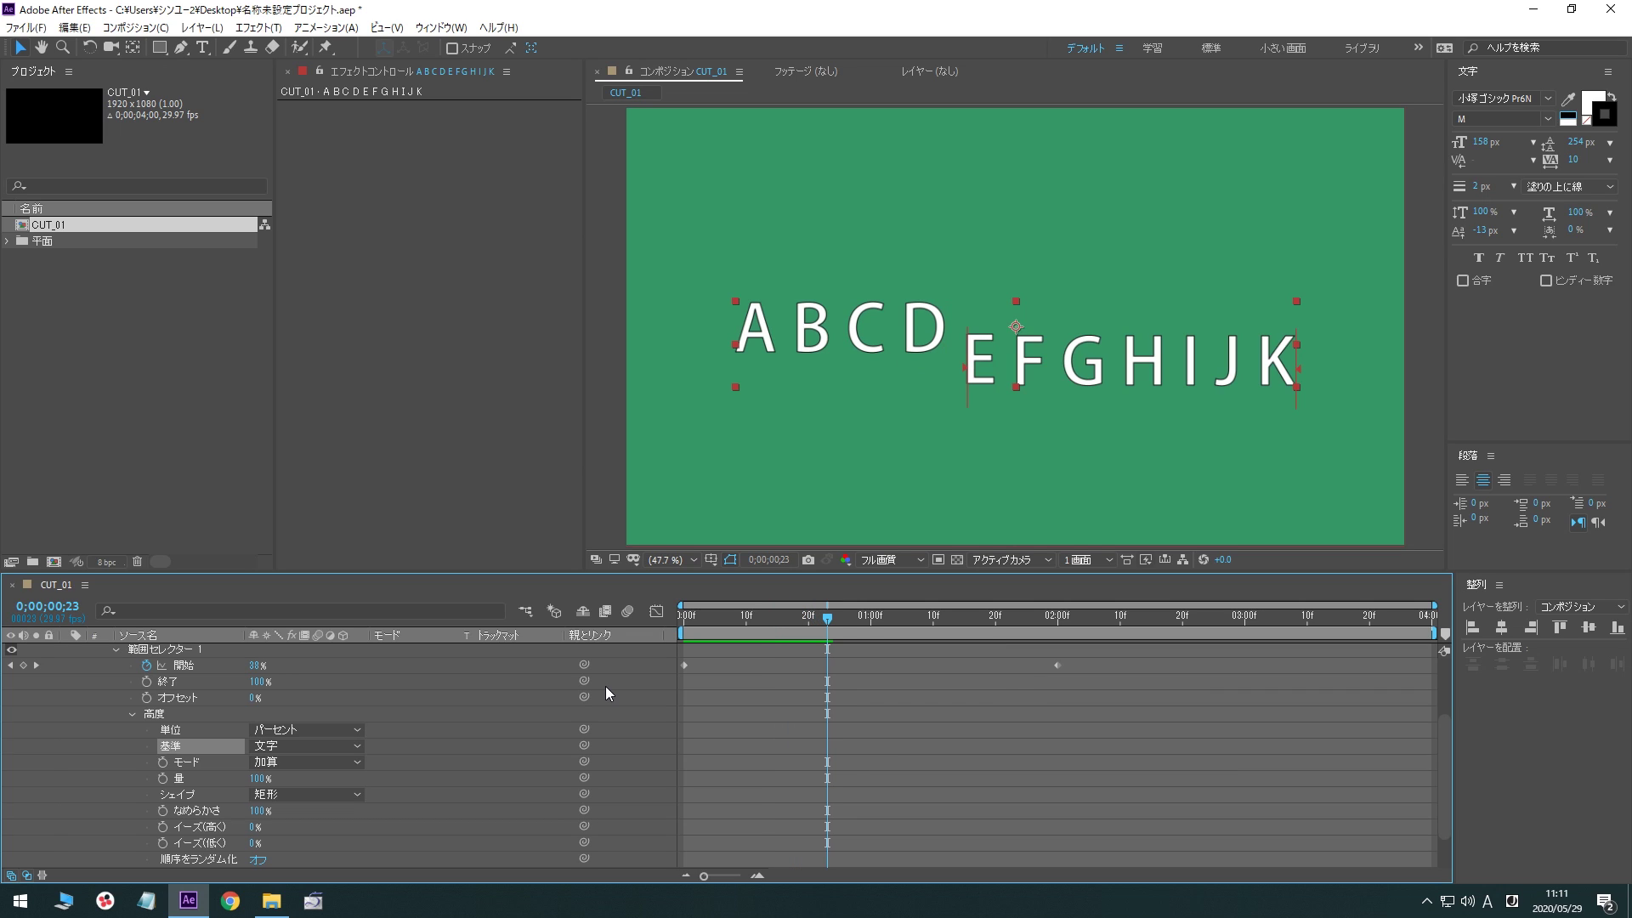
{"action": "key", "text": "space"}
Set the range selector's Based On option to Words for the ABCDE FGHIJK text and preview the animation
{"action": "left_click", "coordinate": [327, 748]}
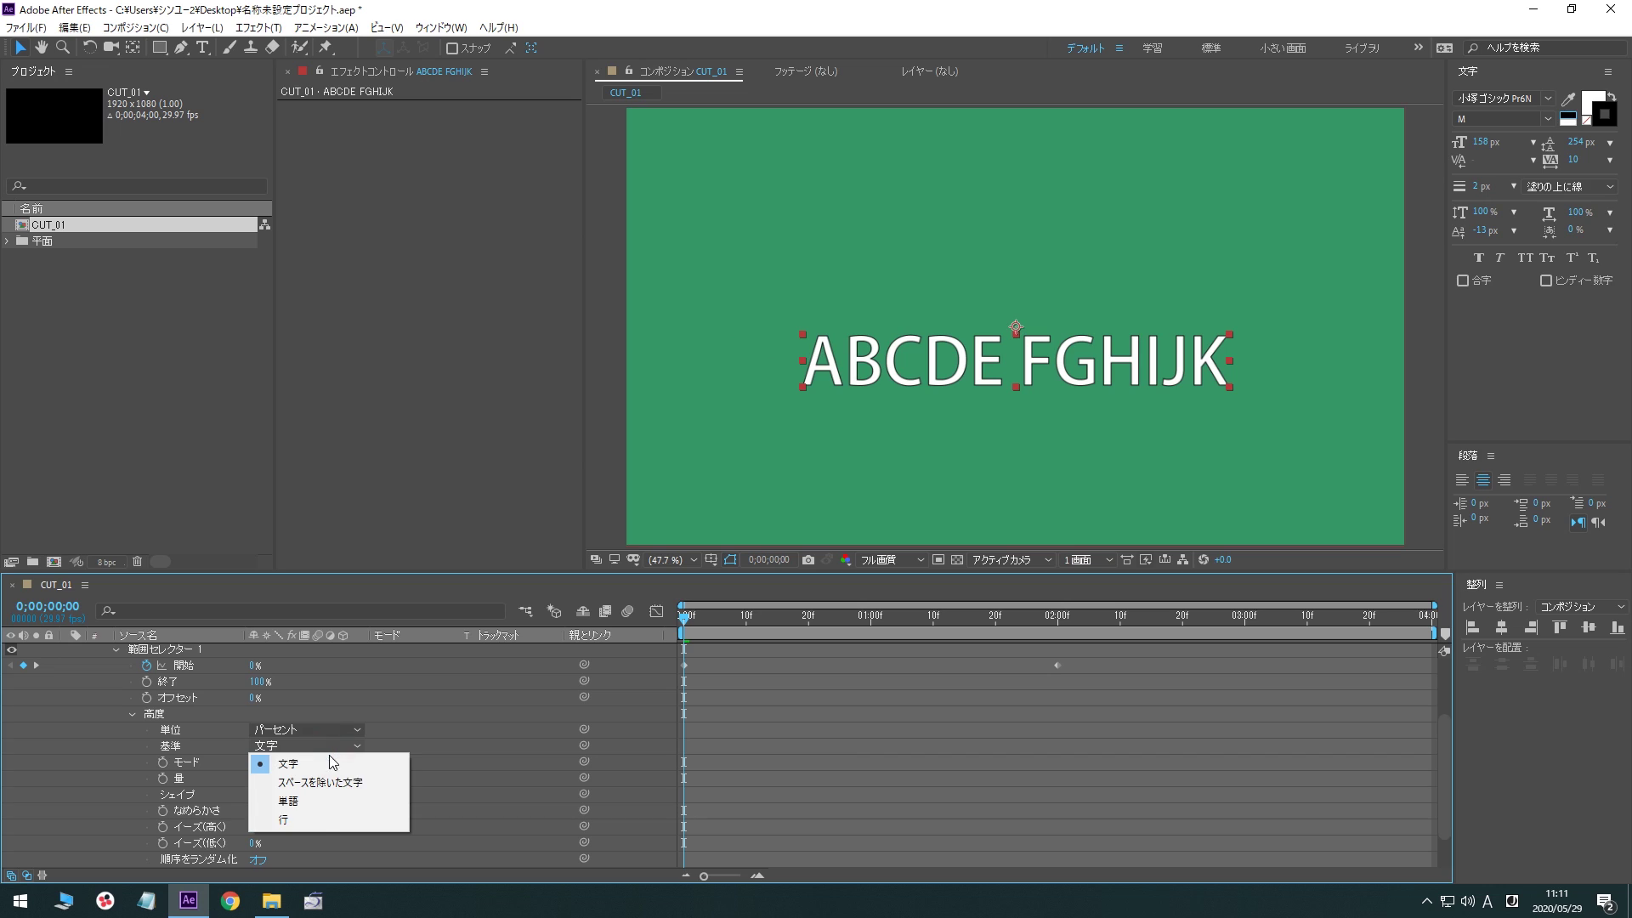
{"action": "left_click", "coordinate": [336, 804]}
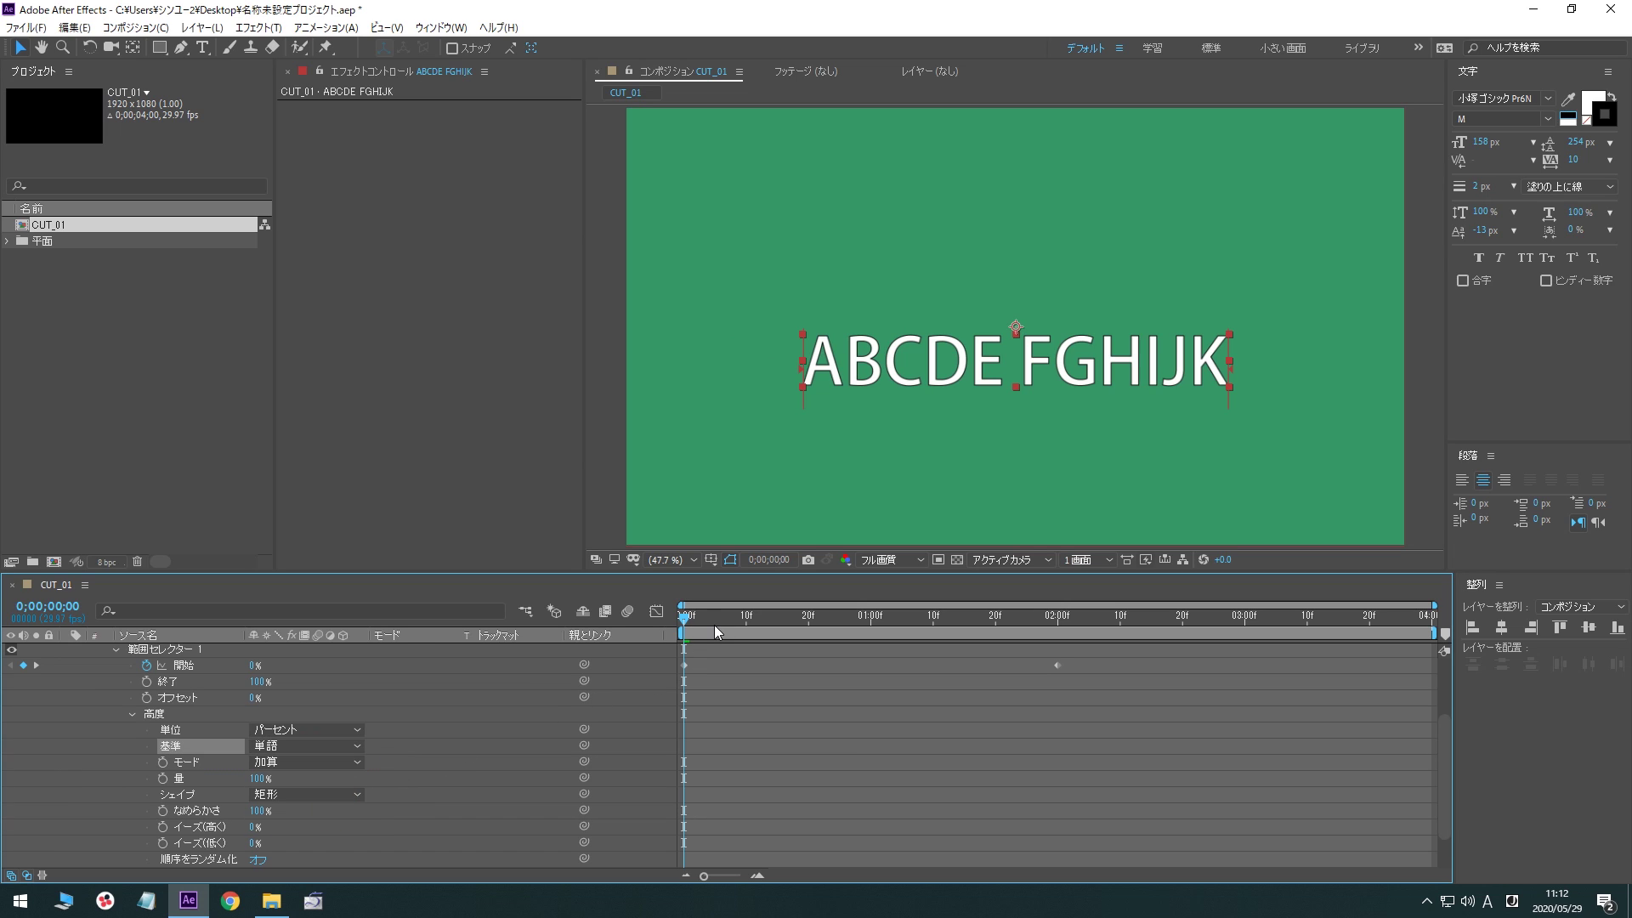
{"action": "key", "text": "space"}
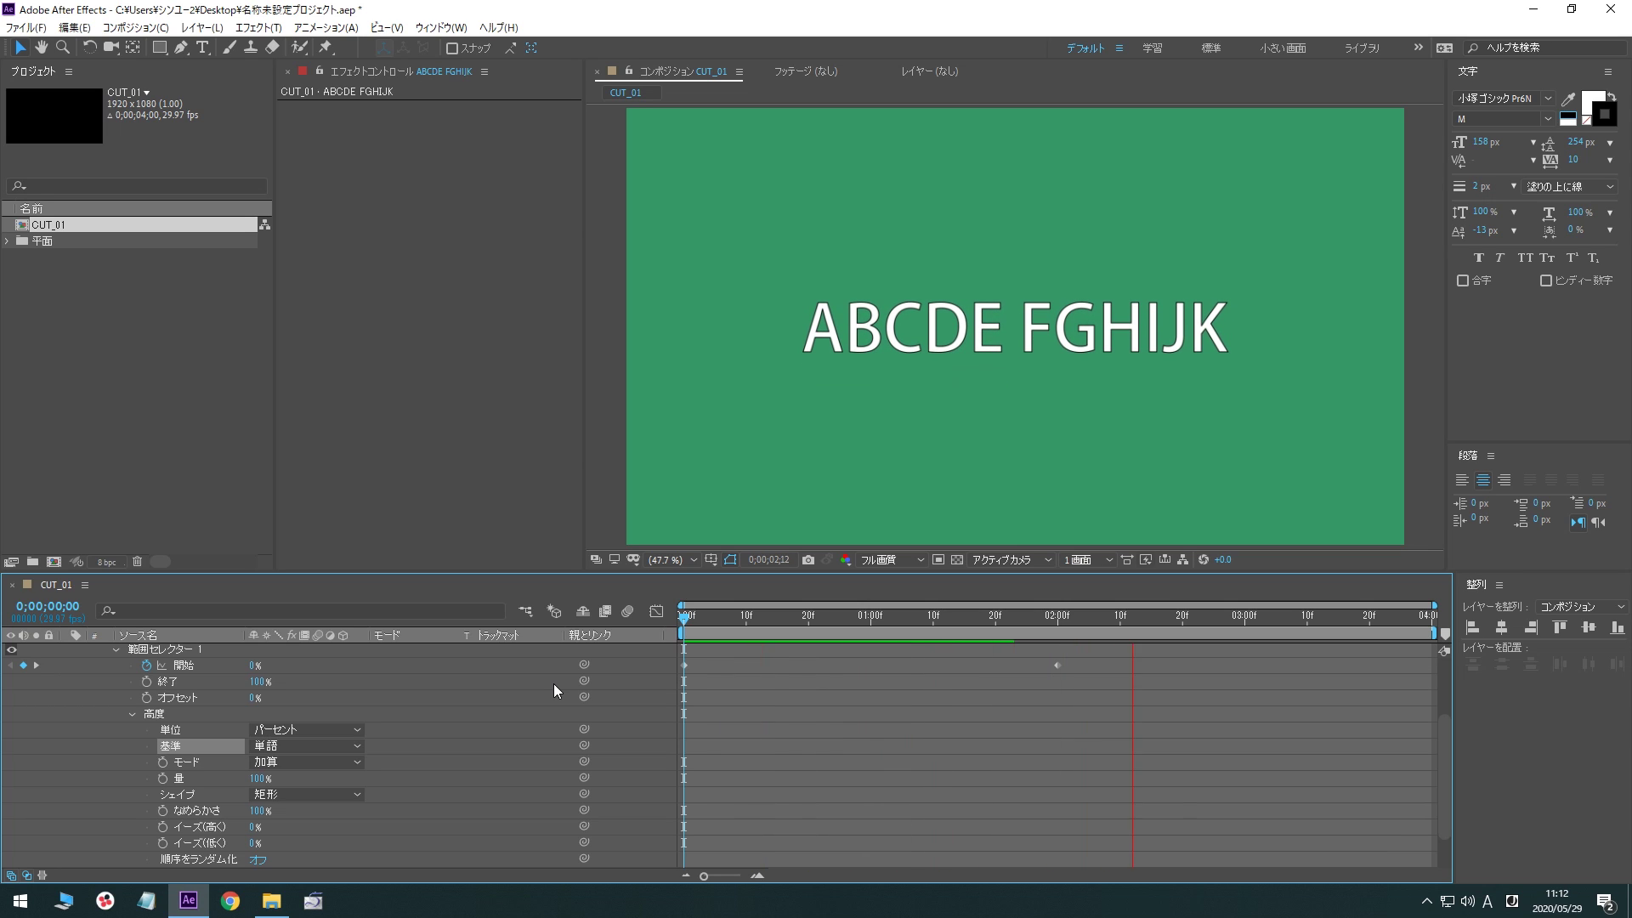
{"action": "key", "text": "space"}
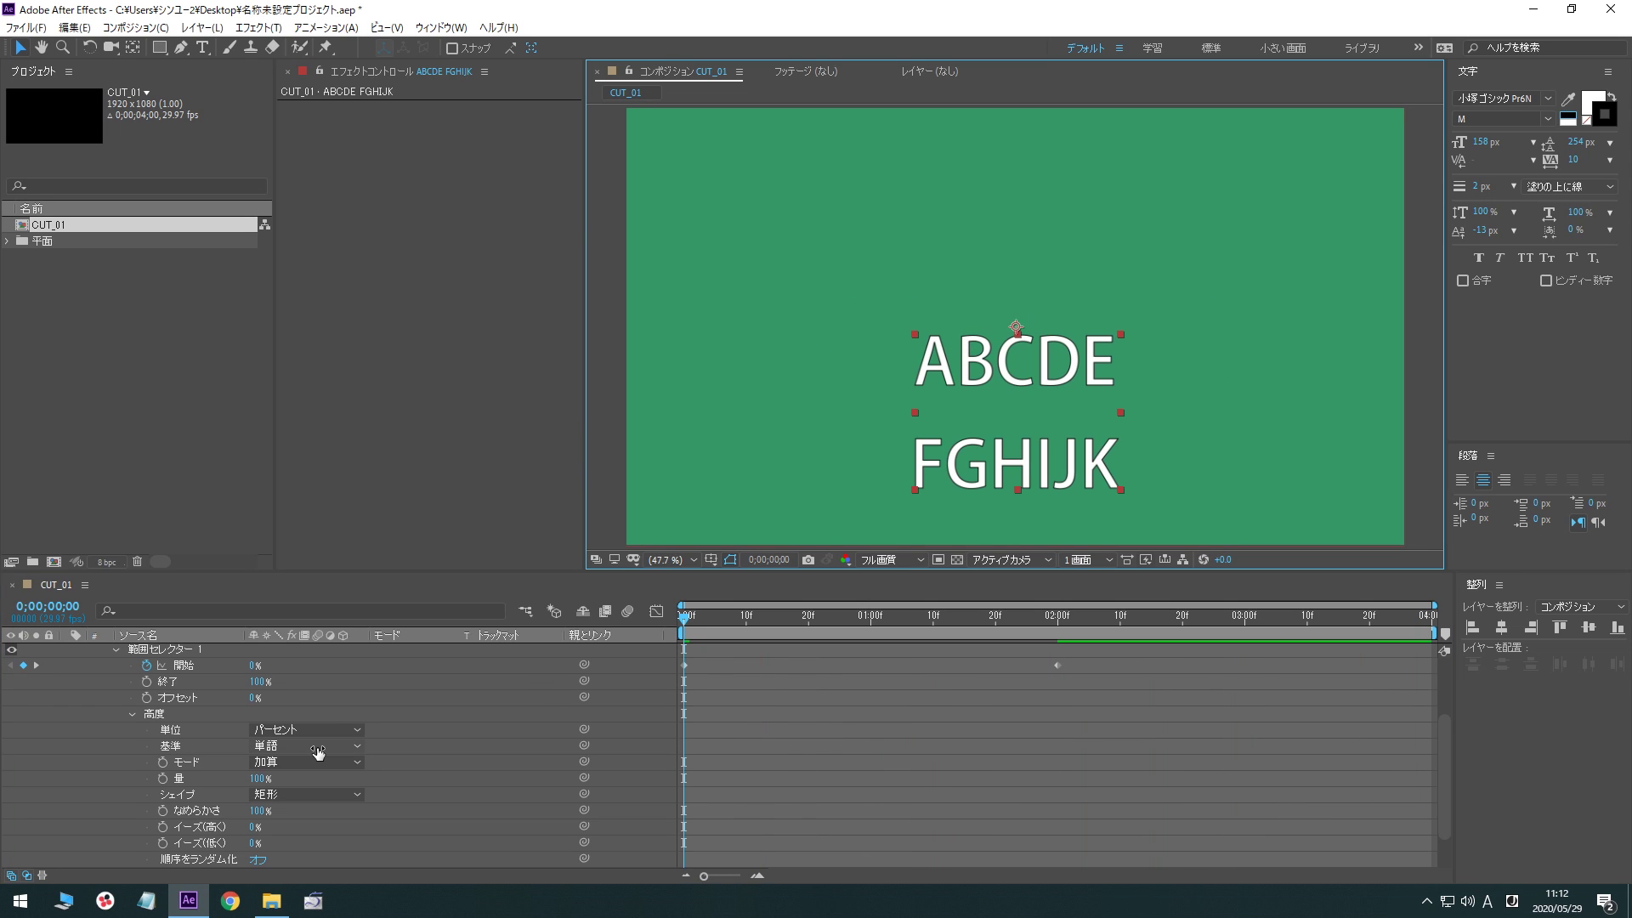
Set the Based On option to Lines for the two-line ABCDE / FGHIJK text and preview the animation
{"action": "left_click", "coordinate": [306, 746]}
{"action": "left_click", "coordinate": [321, 816]}
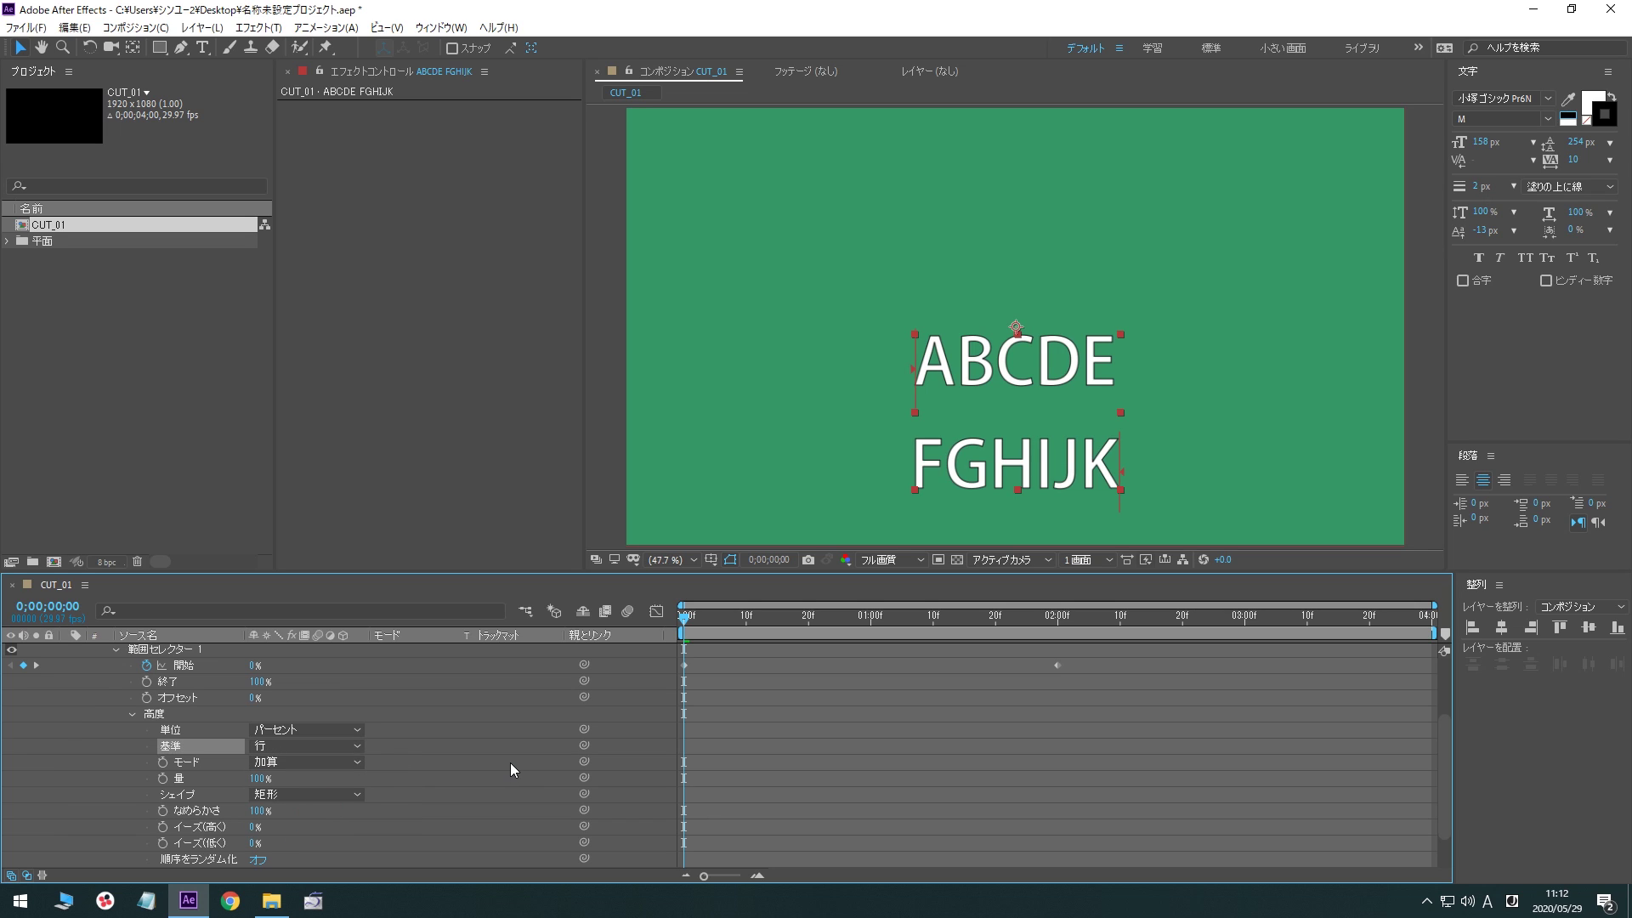
{"action": "key", "text": "space"}
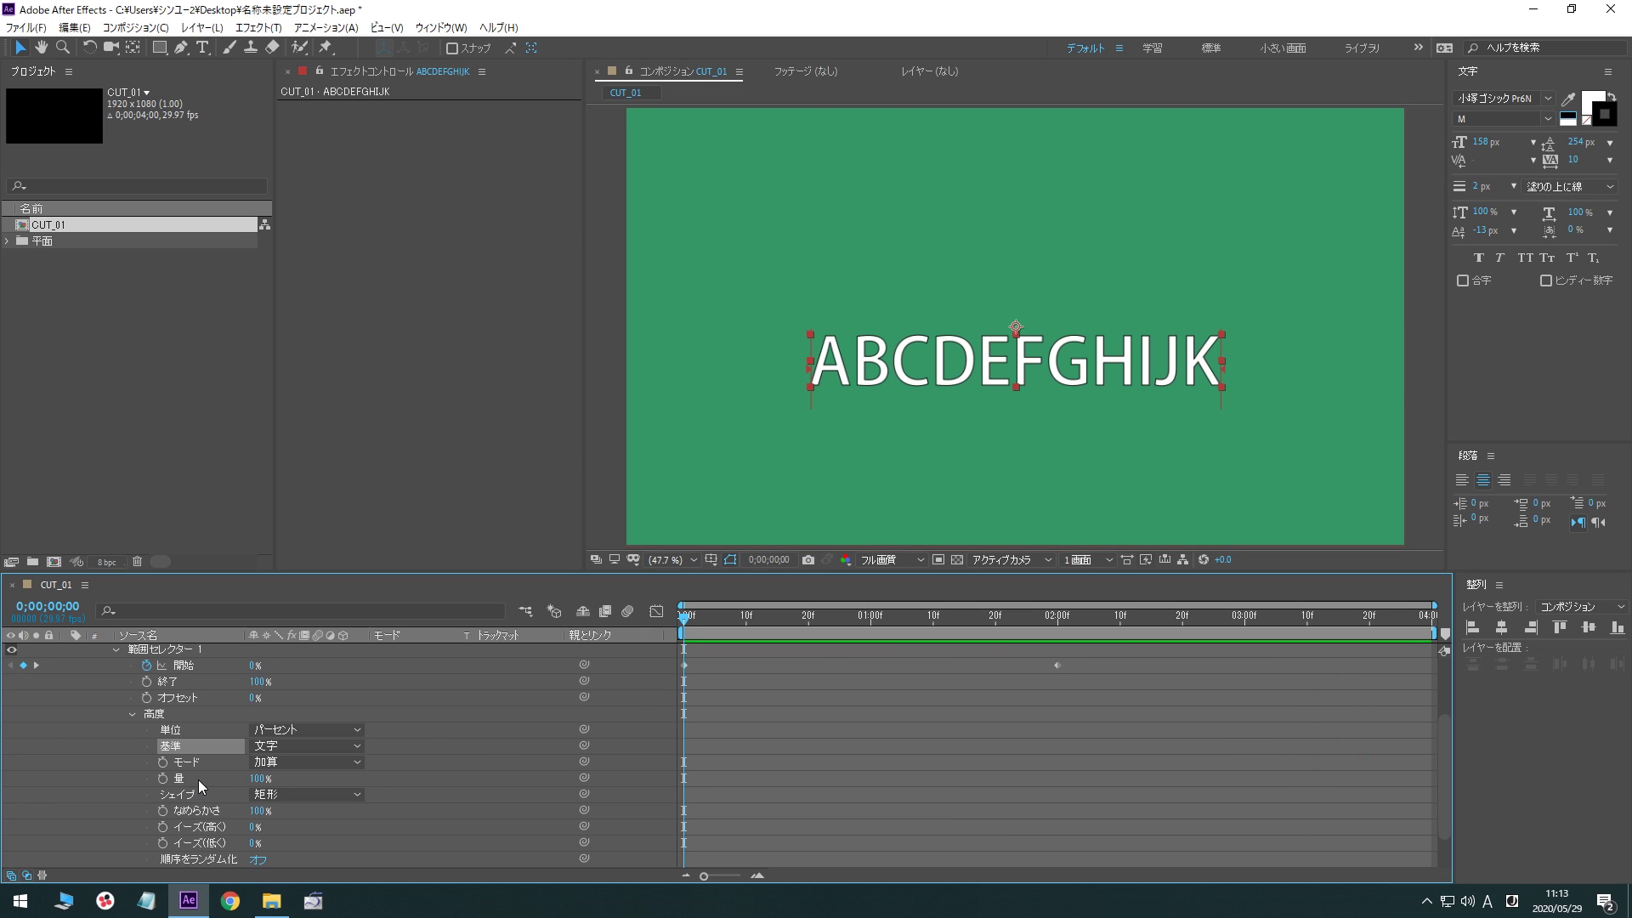
Preview the animation in Add mode, set the range selector's Mode to Subtract, preview again and return to the start of the timeline
{"action": "key", "text": "space"}
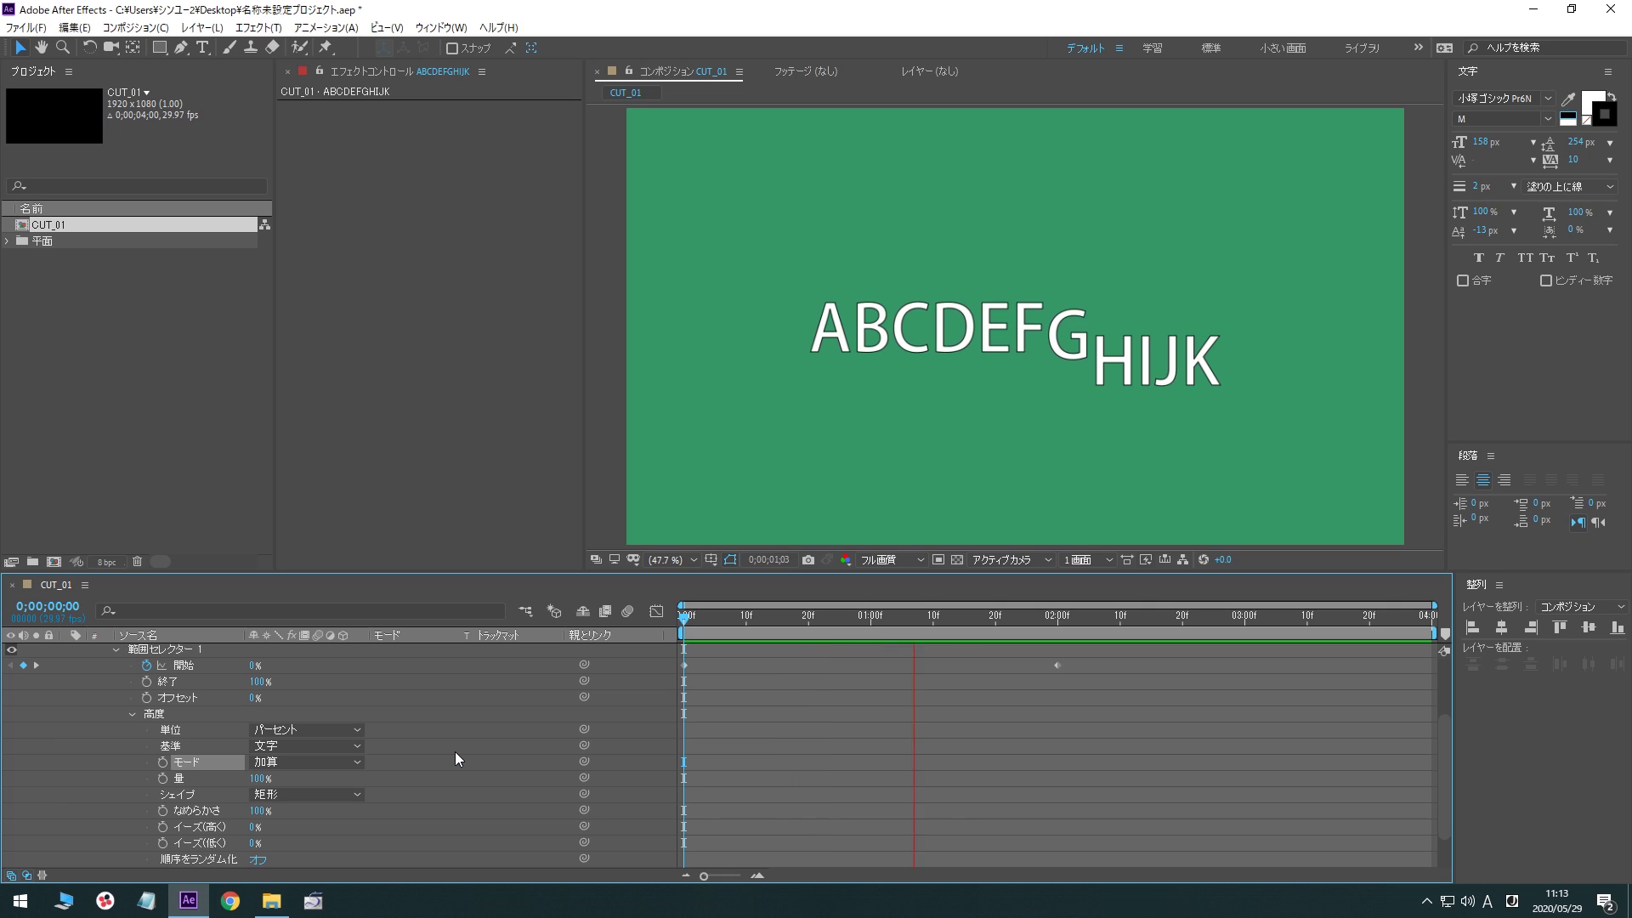
{"action": "key", "text": "space"}
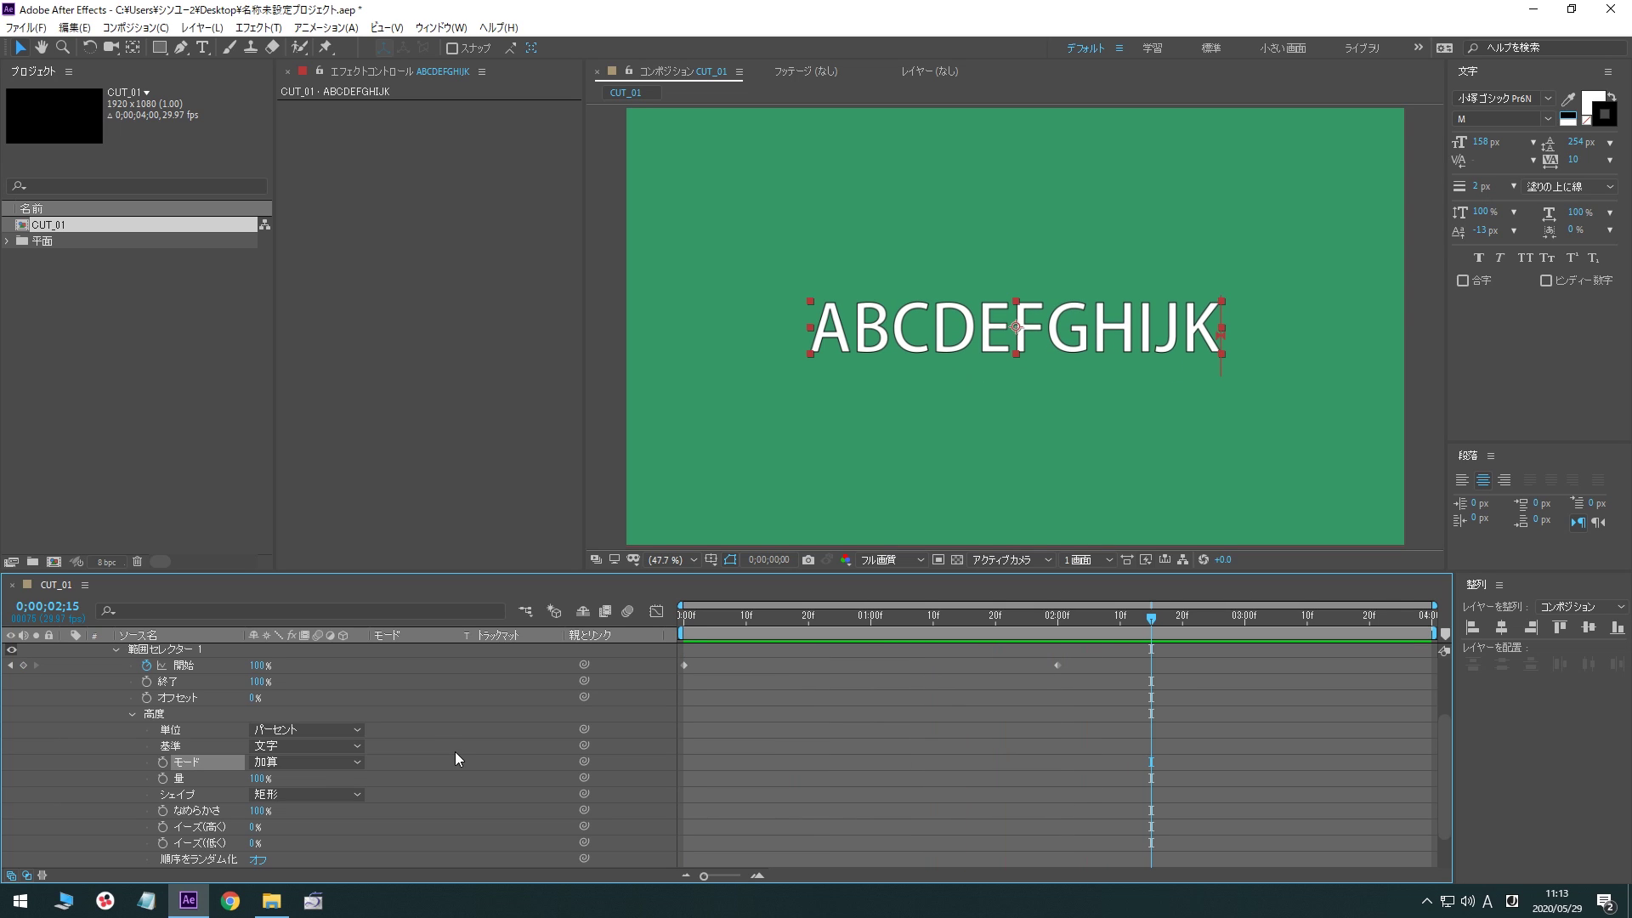
{"action": "key", "text": "Home"}
{"action": "left_click", "coordinate": [328, 764]}
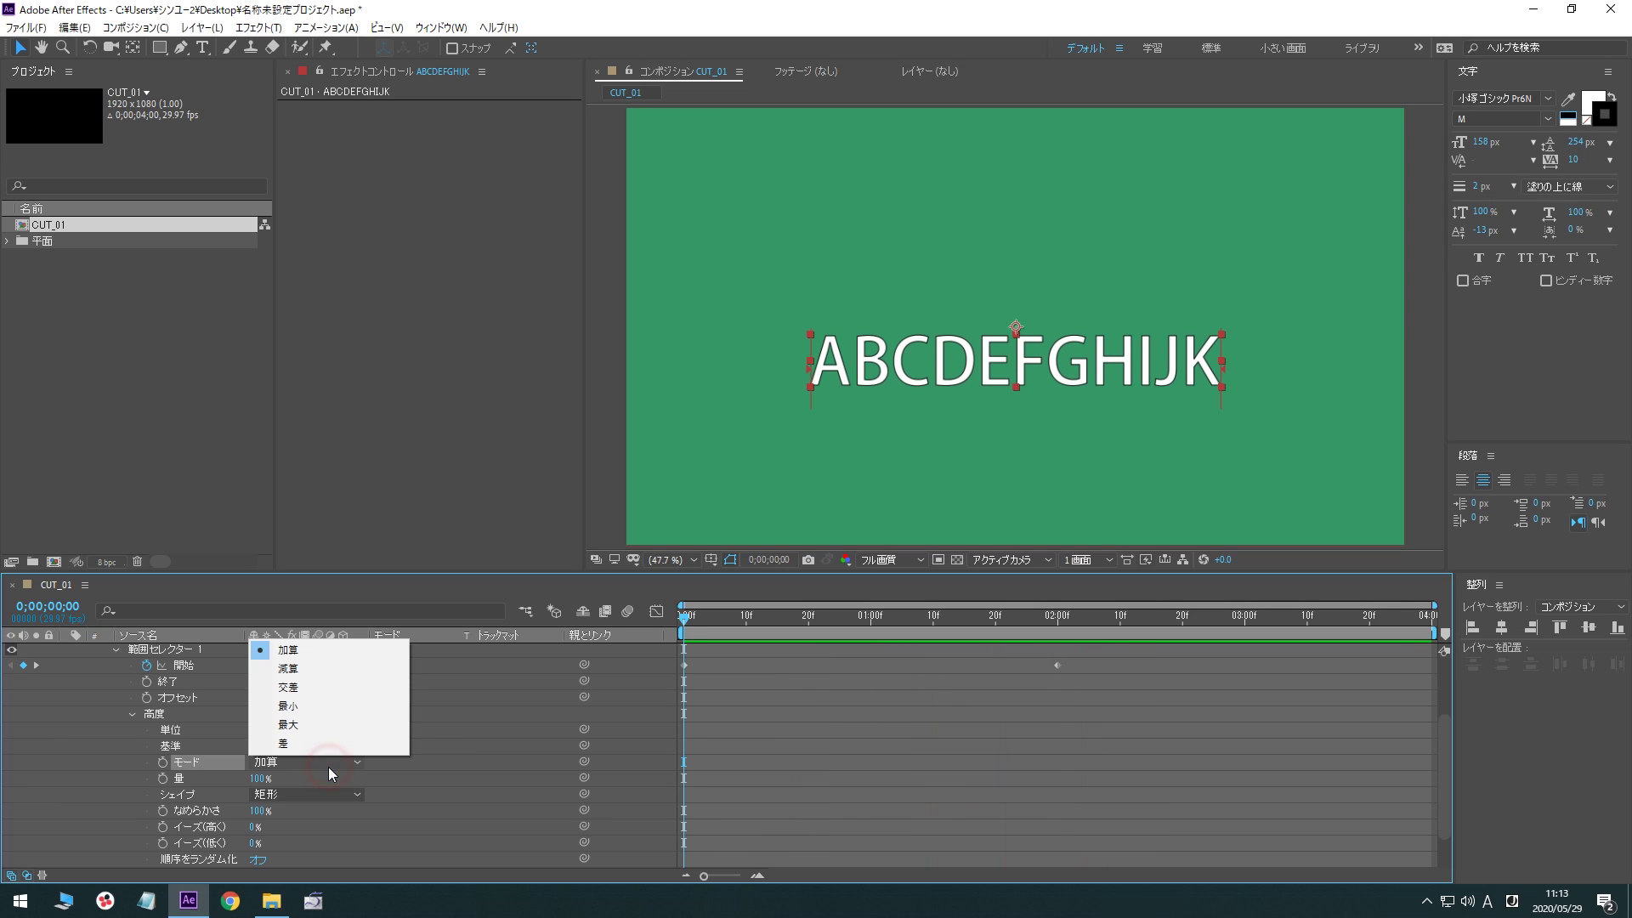
{"action": "left_click", "coordinate": [339, 666]}
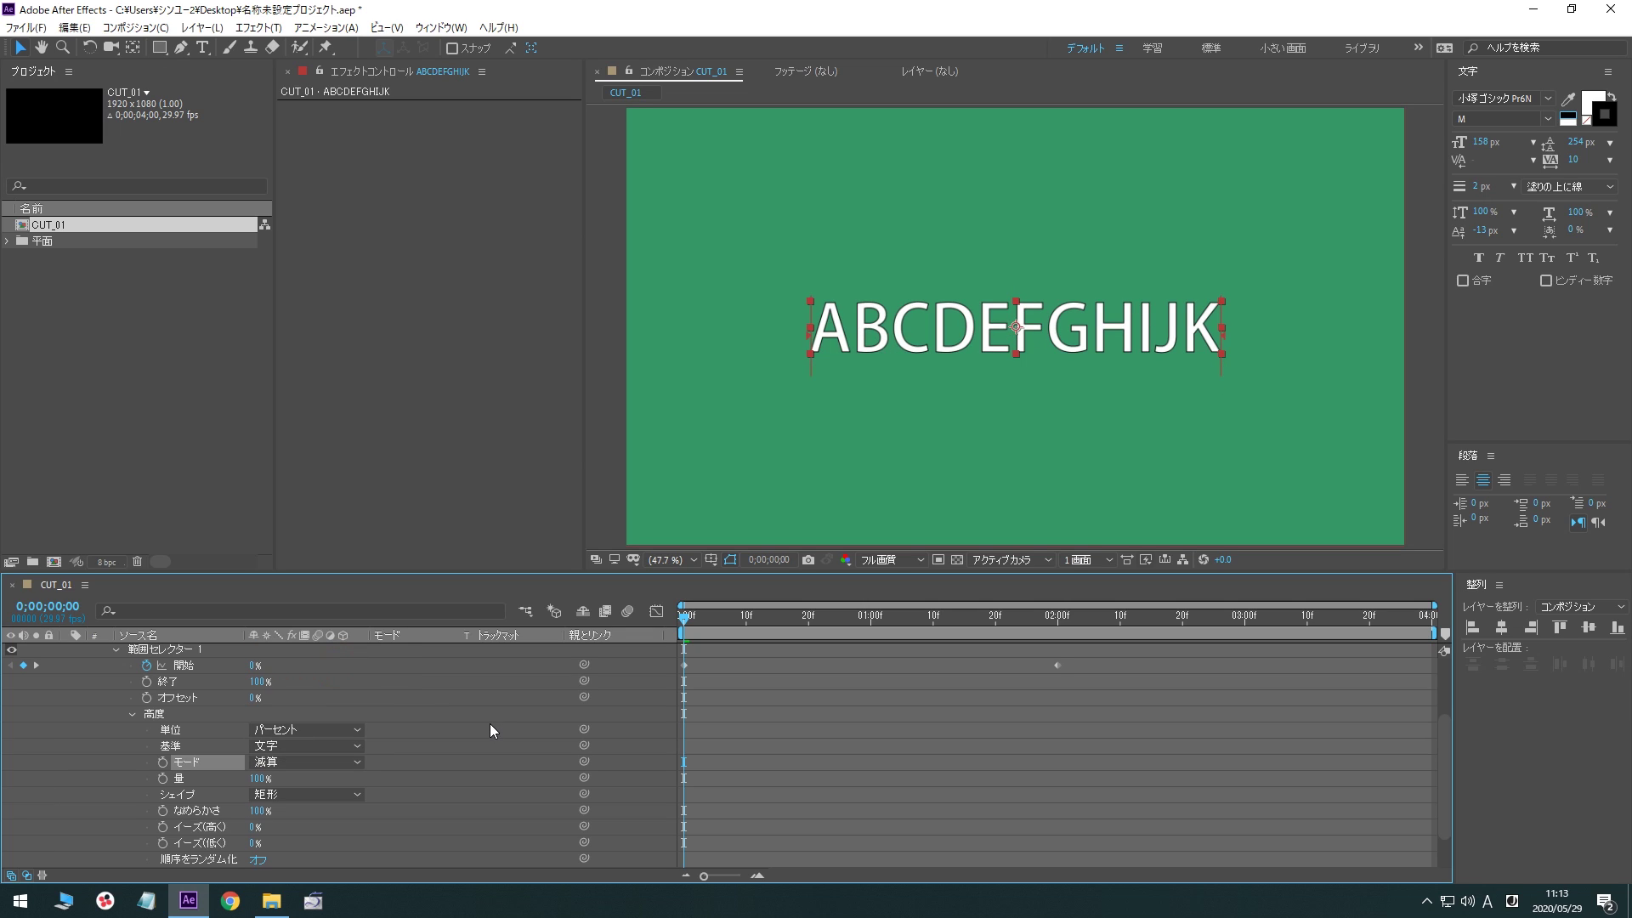
{"action": "key", "text": "space"}
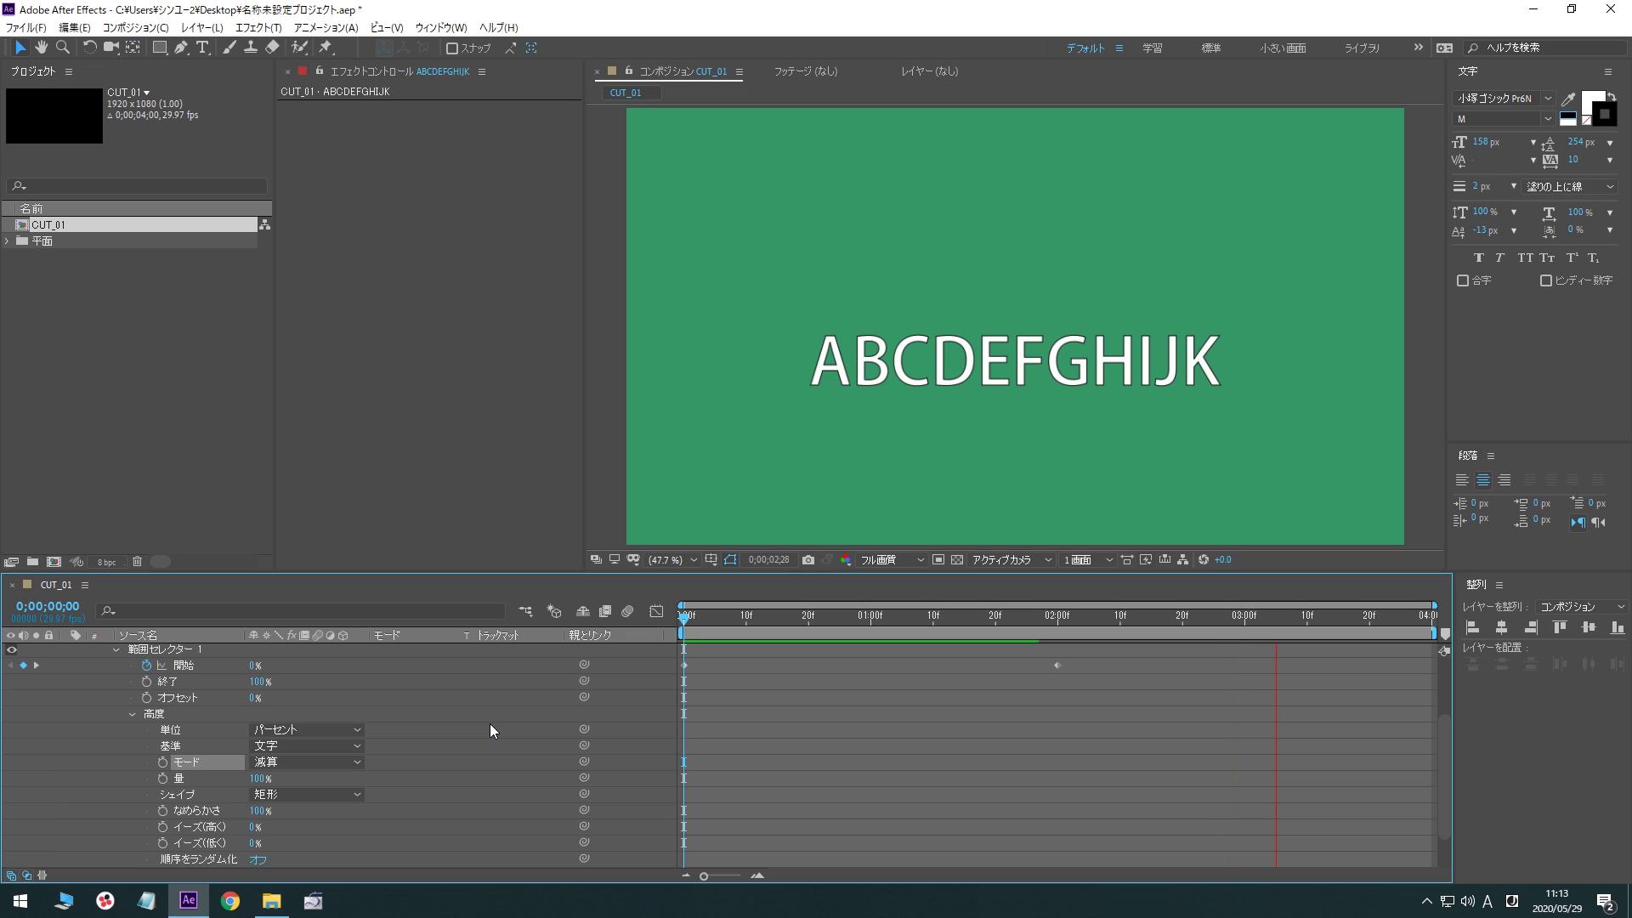
{"action": "key", "text": "space"}
{"action": "key", "text": "Home"}
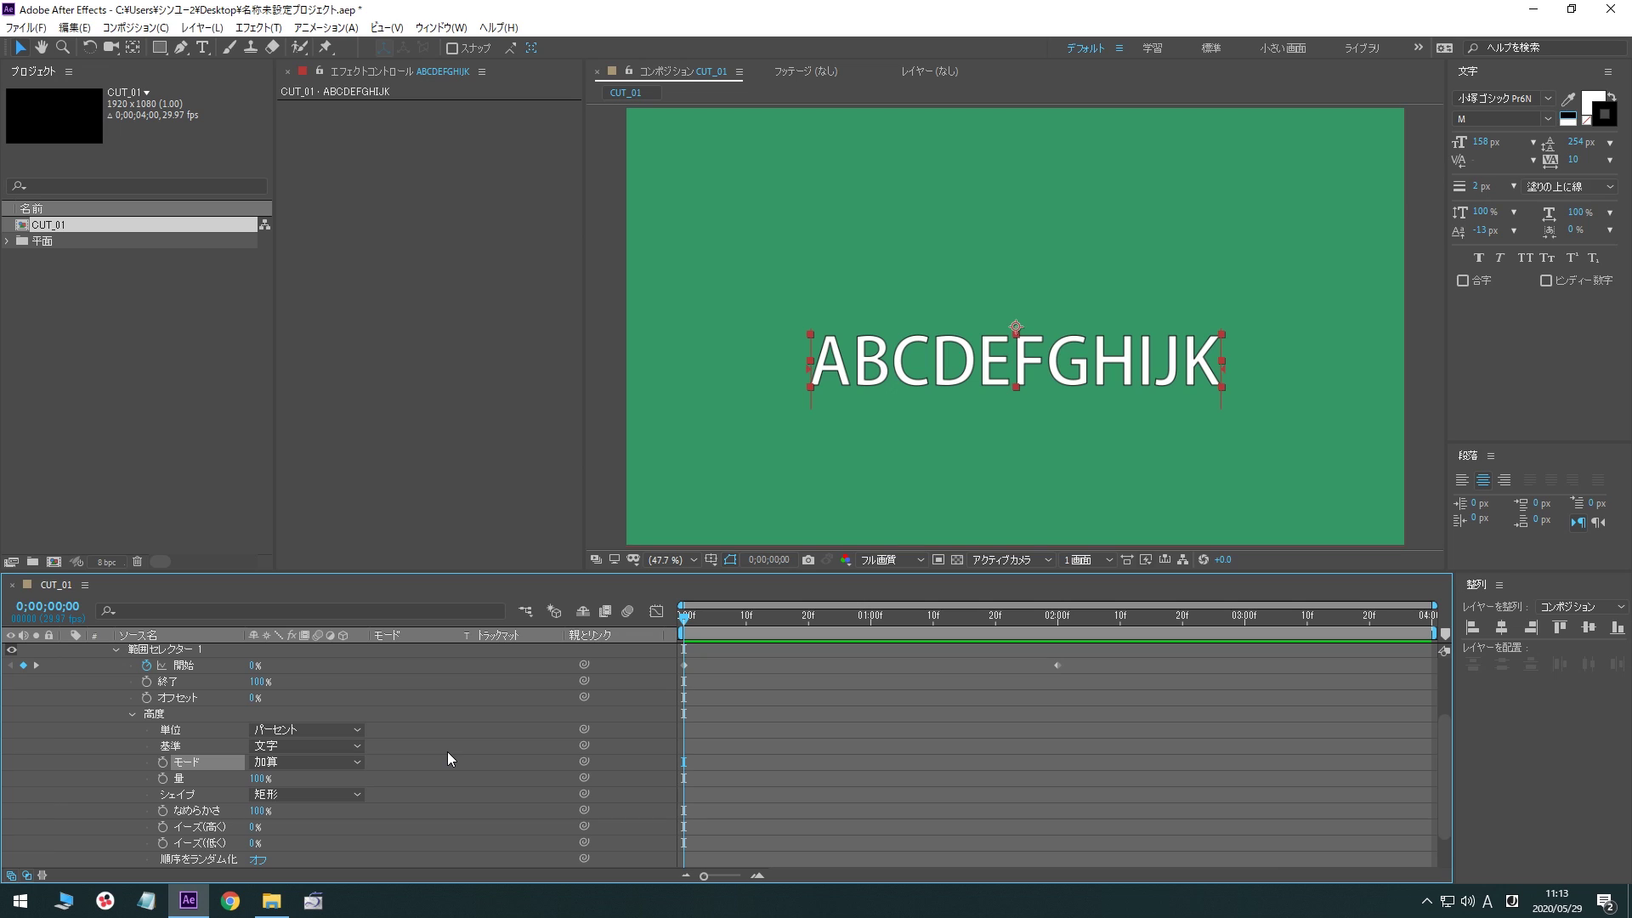
Try an Amount of 19% on the range selector, preview the animation and restore the Amount to 100%
{"action": "left_click", "coordinate": [180, 778]}
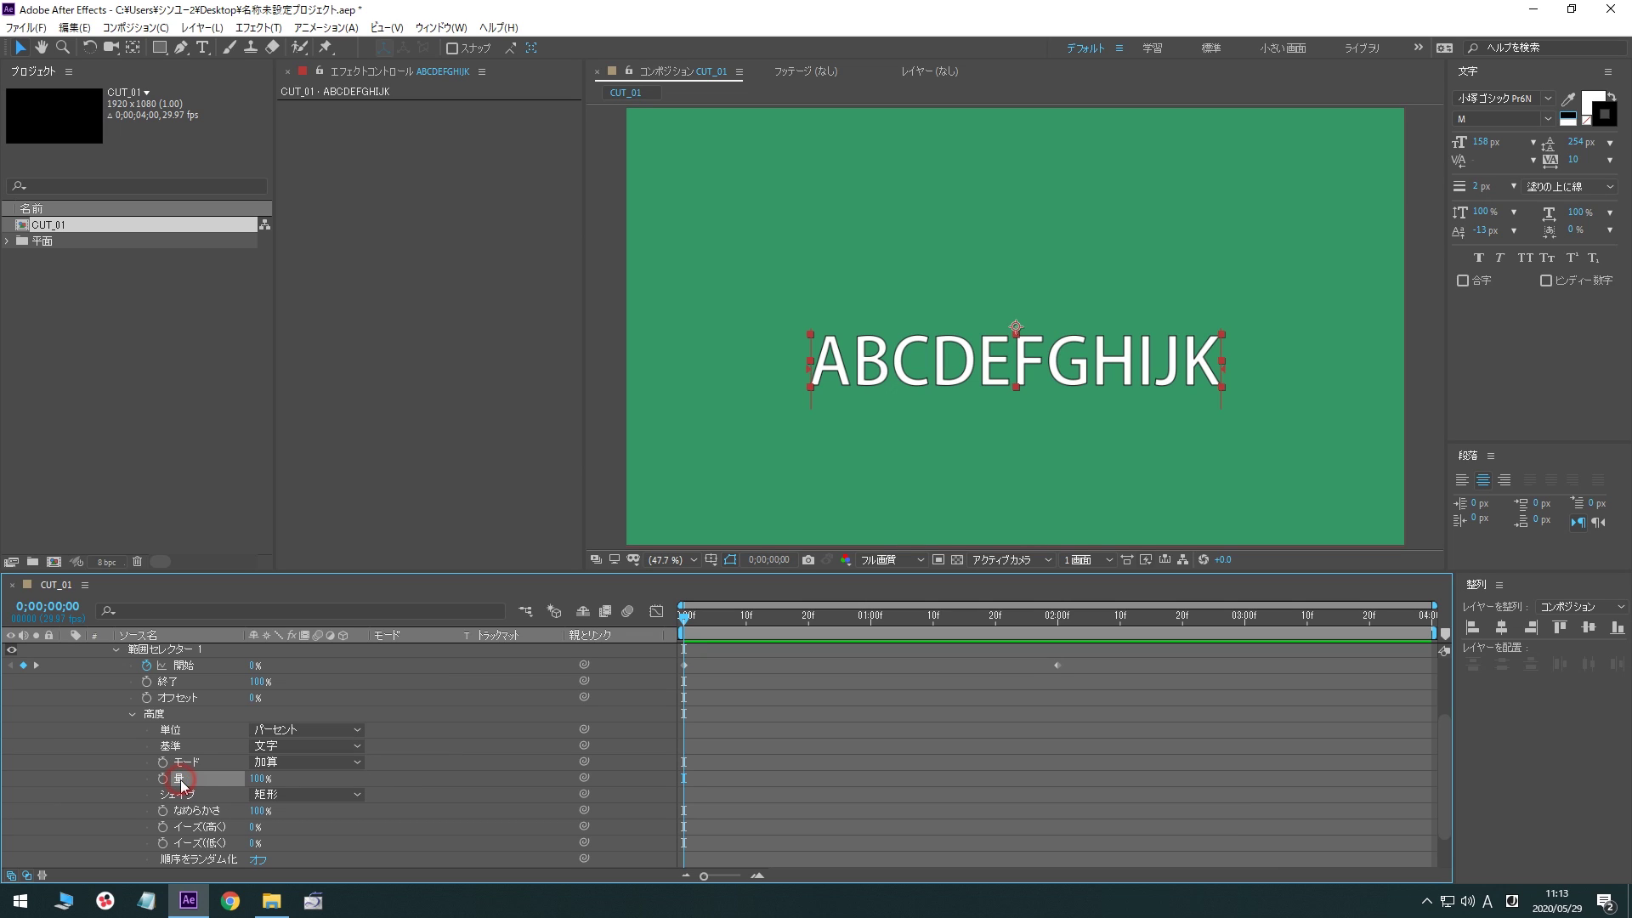
{"action": "left_click_drag", "start_coordinate": [258, 780], "coordinate": [233, 782]}
{"action": "left_click_drag", "start_coordinate": [218, 779], "coordinate": [185, 783]}
{"action": "key", "text": "space"}
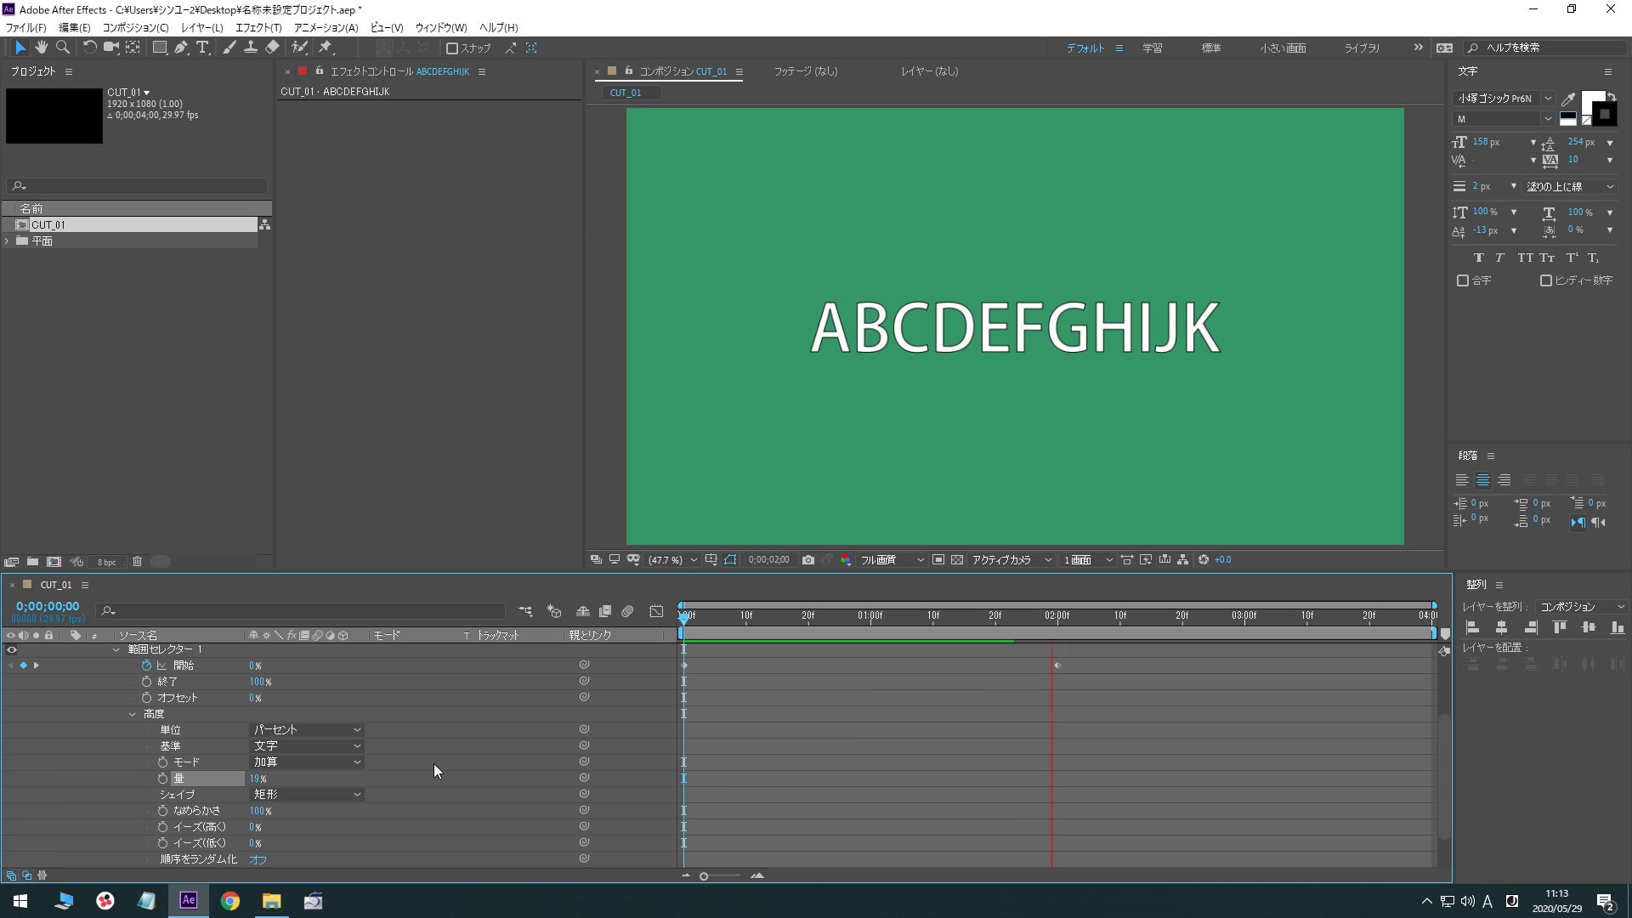
{"action": "key", "text": "space"}
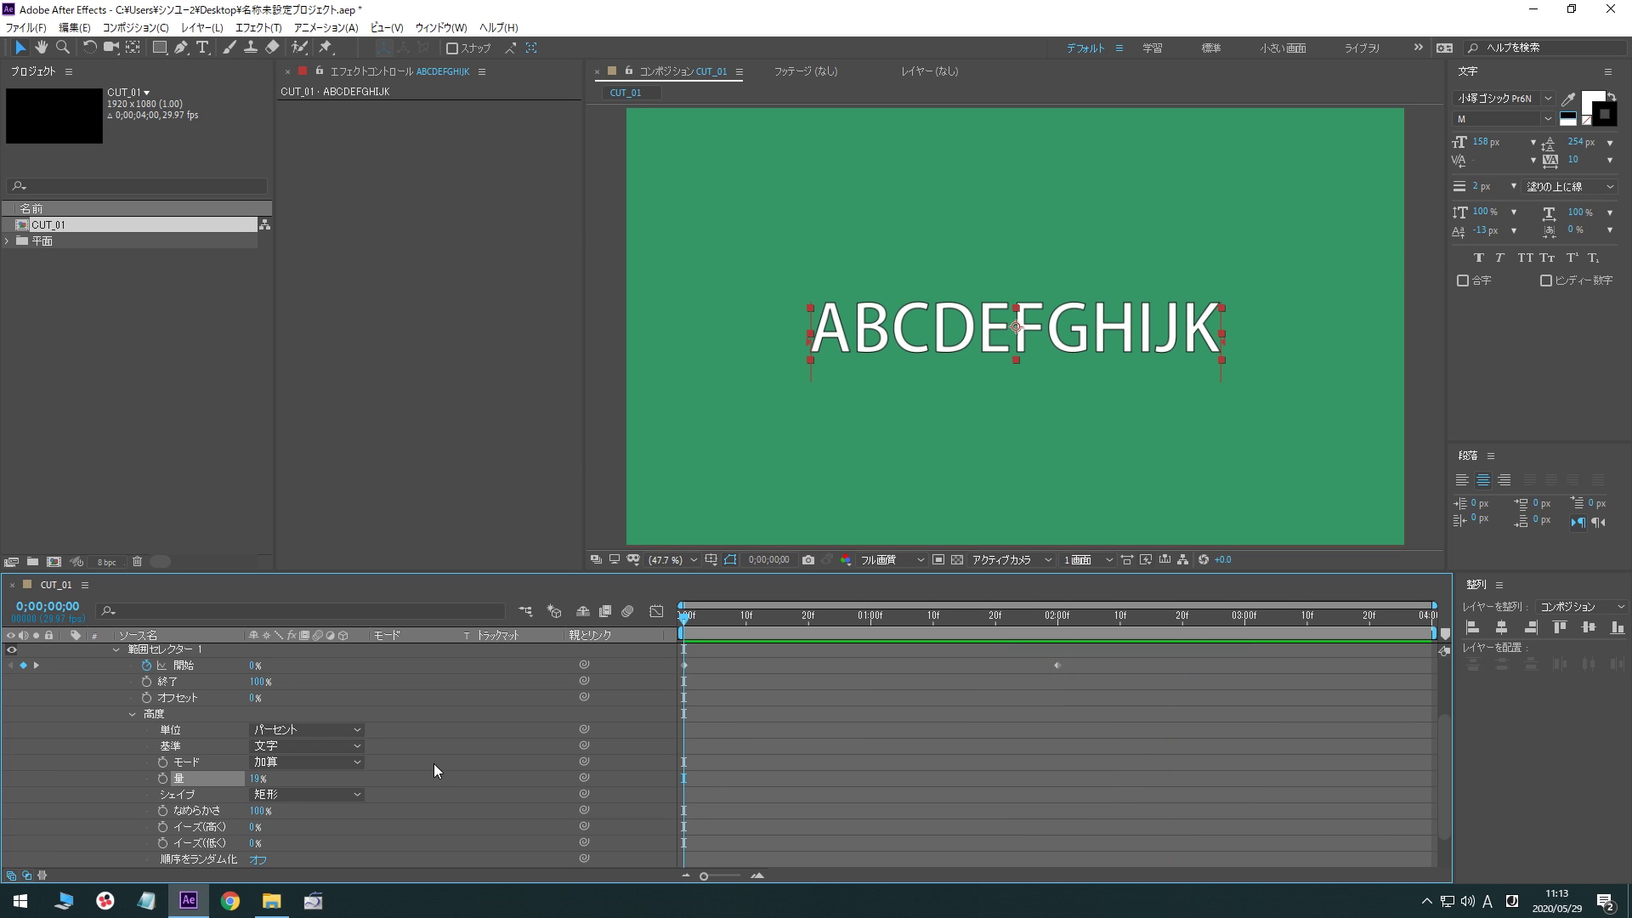
{"action": "left_click_drag", "start_coordinate": [255, 779], "coordinate": [326, 782]}
{"action": "left_click", "coordinate": [264, 780]}
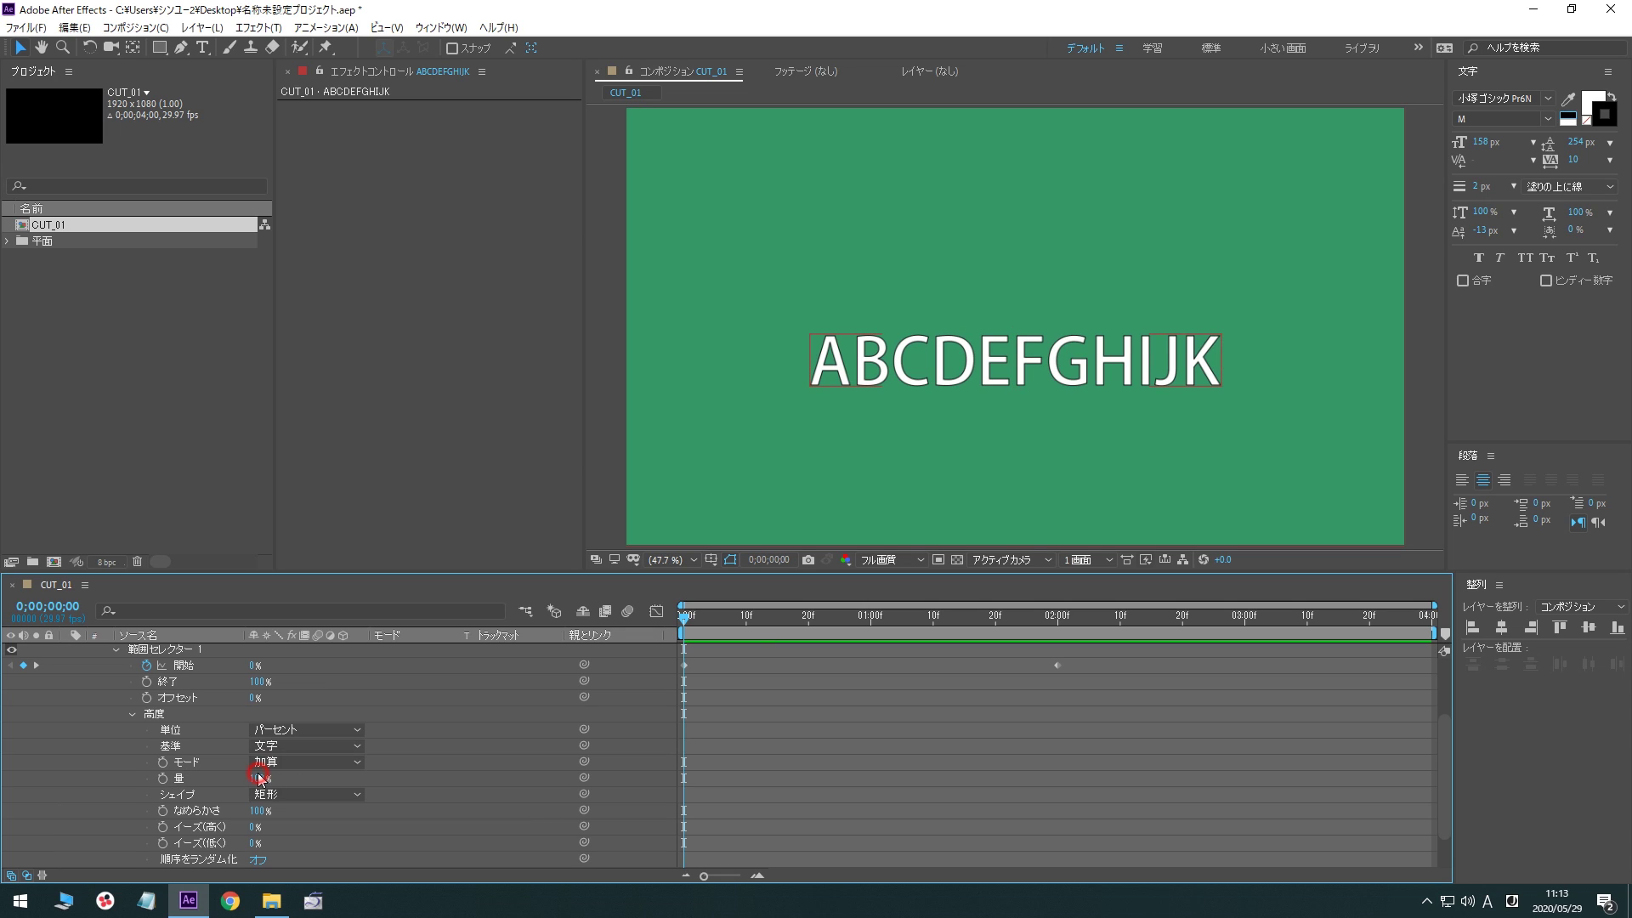
{"action": "type", "text": "100"}
{"action": "key", "text": "Return"}
Try an Amount of 90% on the range selector, preview the animation and bring the Amount back to 100%
{"action": "left_click_drag", "start_coordinate": [255, 778], "coordinate": [243, 778]}
{"action": "key", "text": "space"}
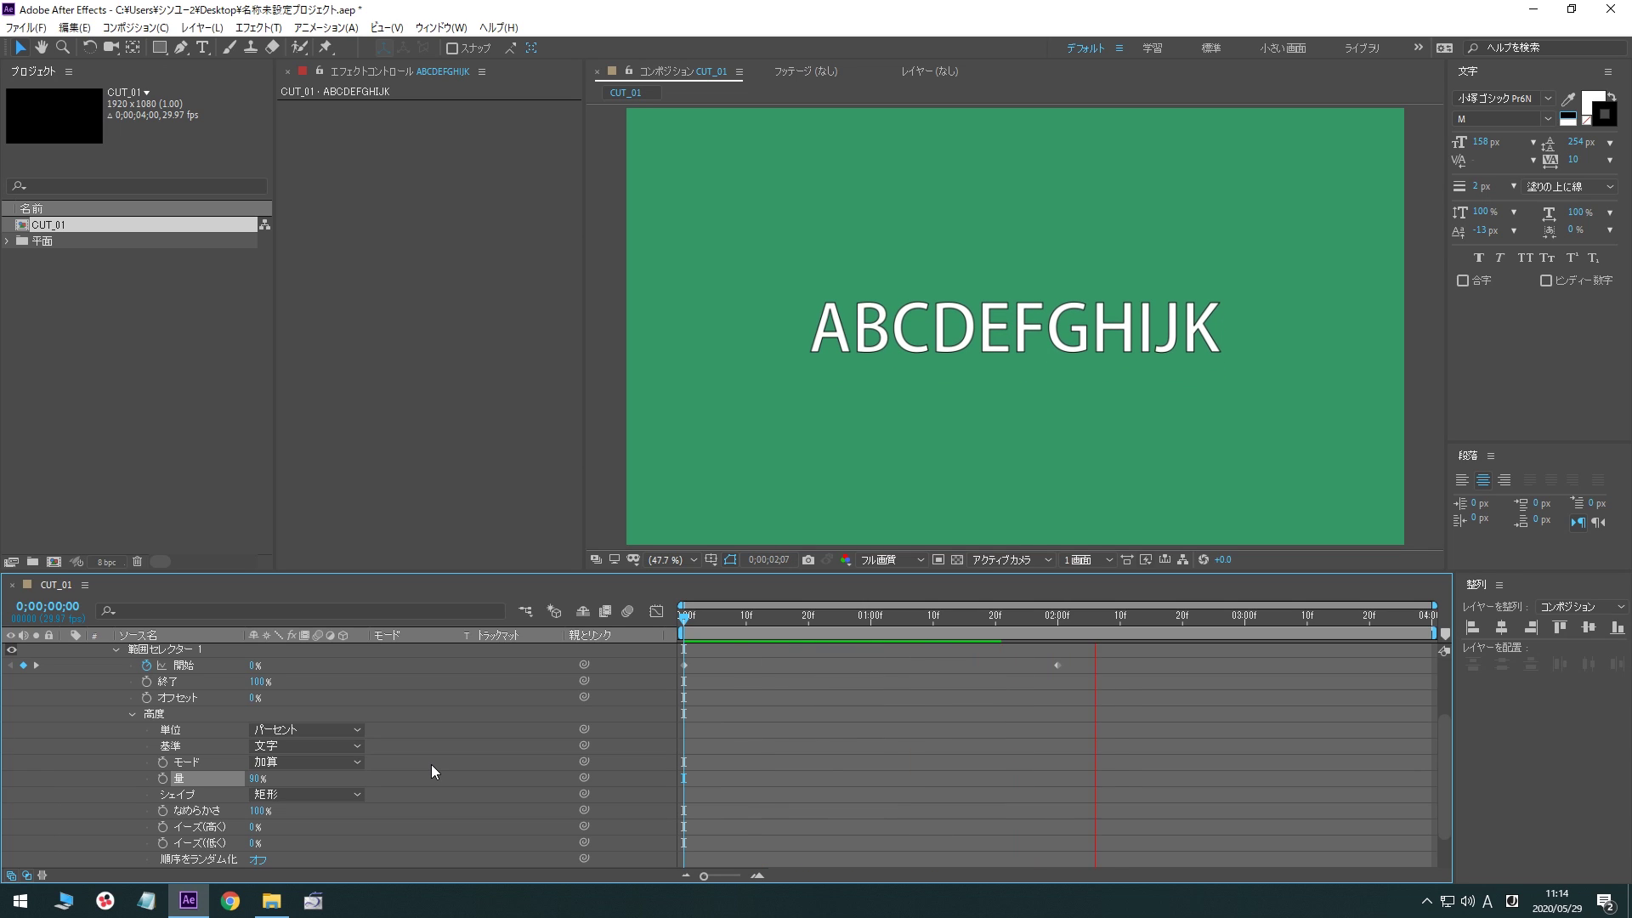
{"action": "key", "text": "space"}
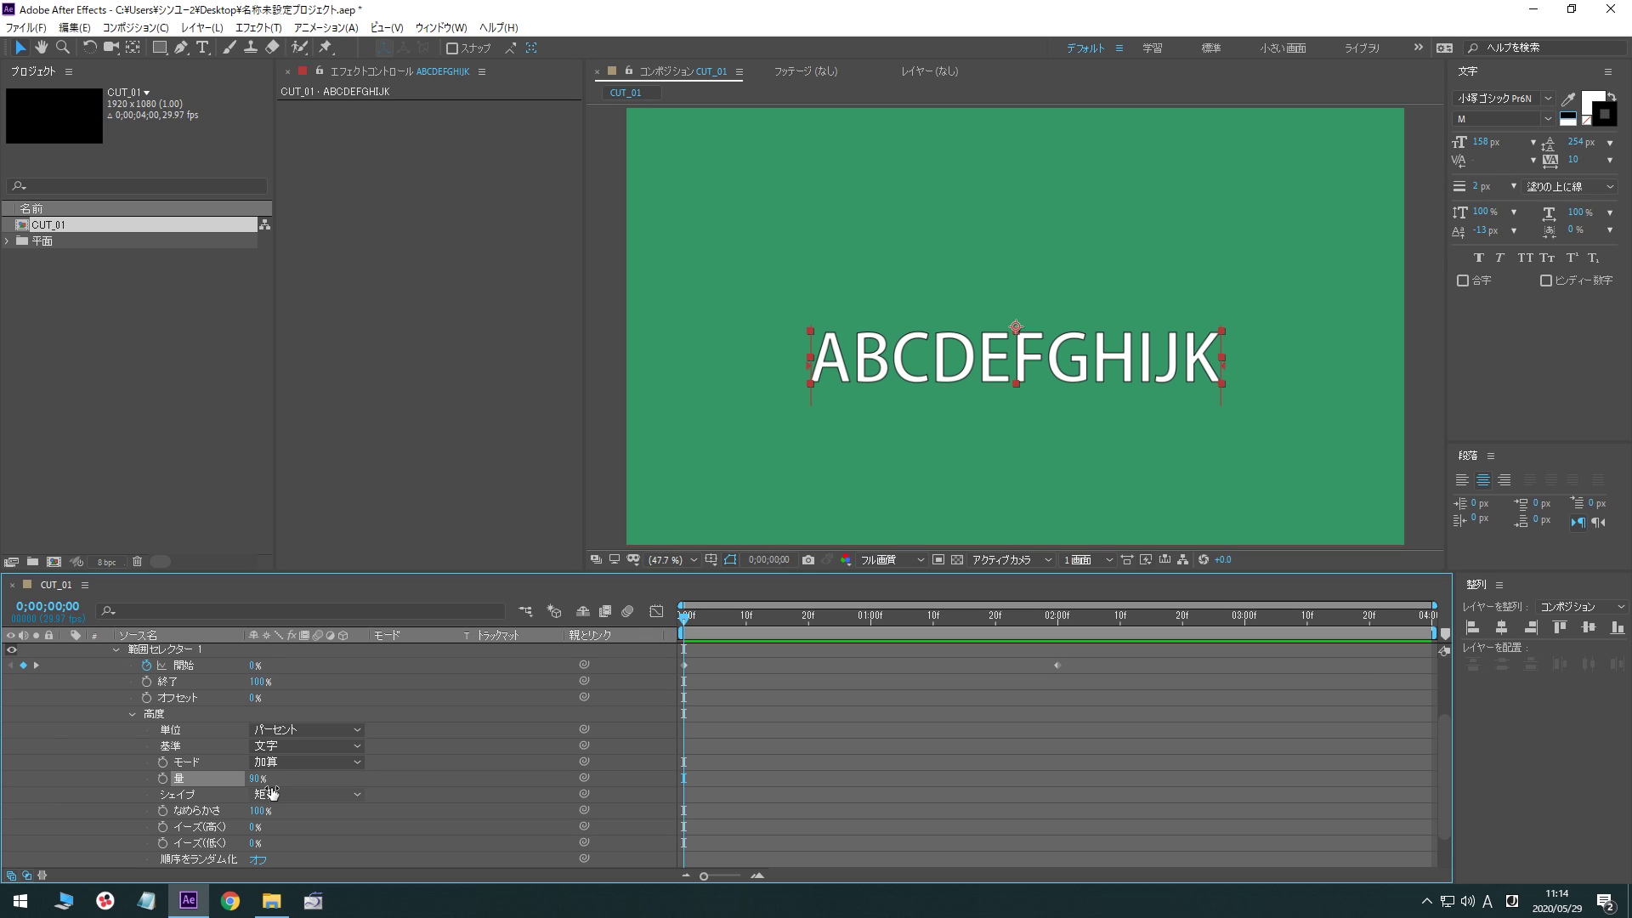
{"action": "left_click_drag", "start_coordinate": [255, 778], "coordinate": [263, 779]}
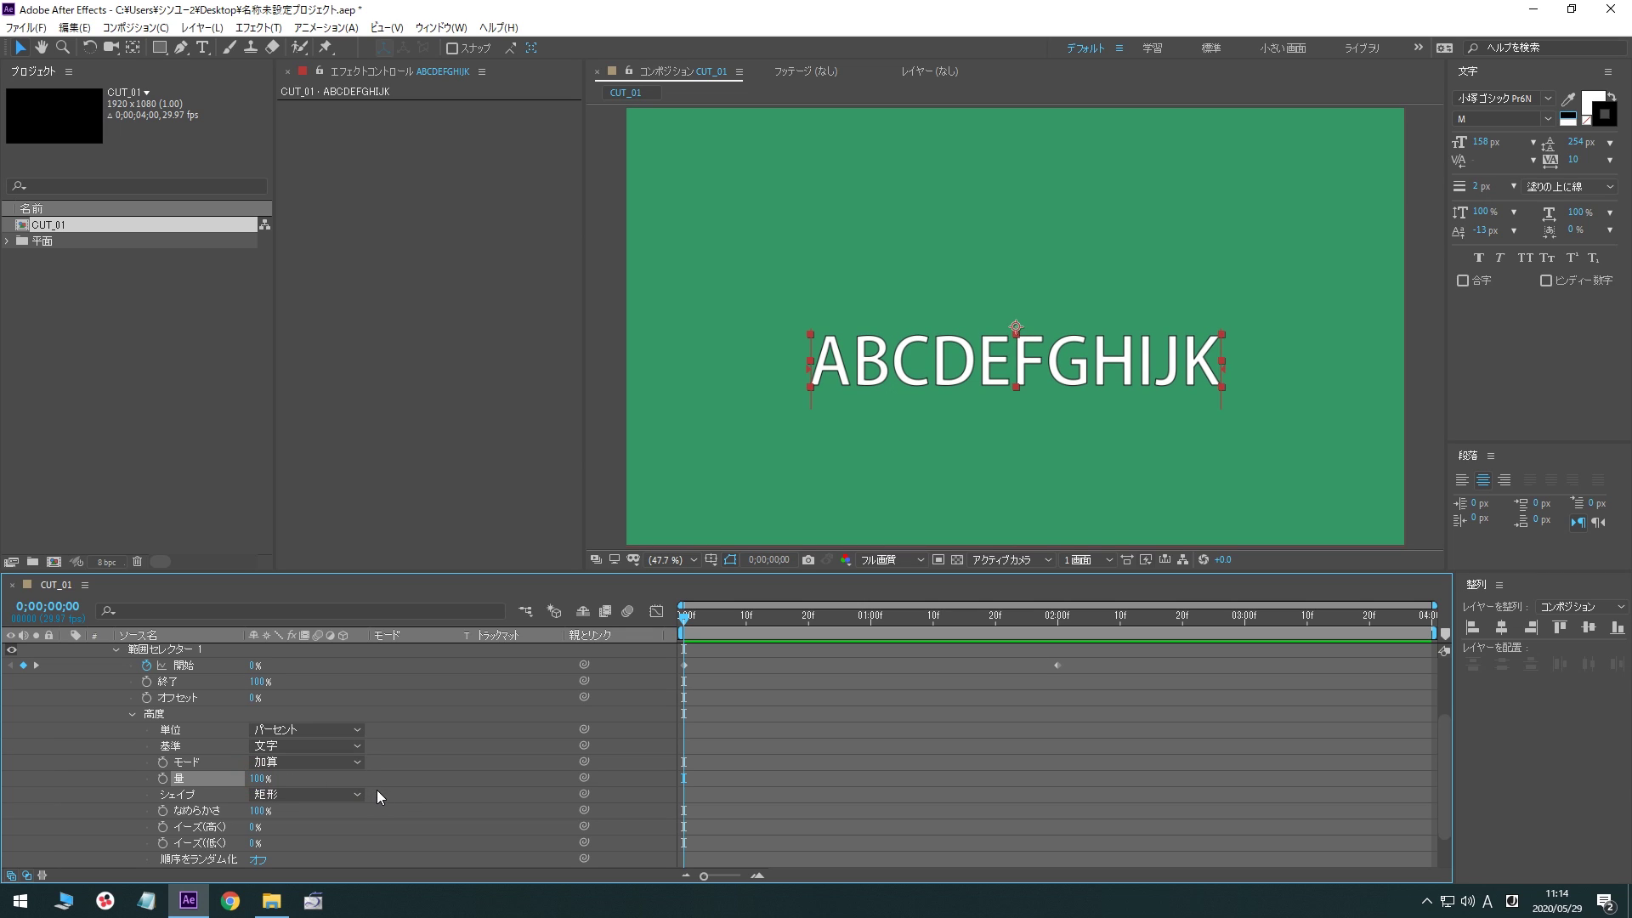
{"action": "left_click", "coordinate": [401, 795]}
Preview the animation with the range selector's Square shape and return to the start of the timeline
{"action": "left_click", "coordinate": [190, 794]}
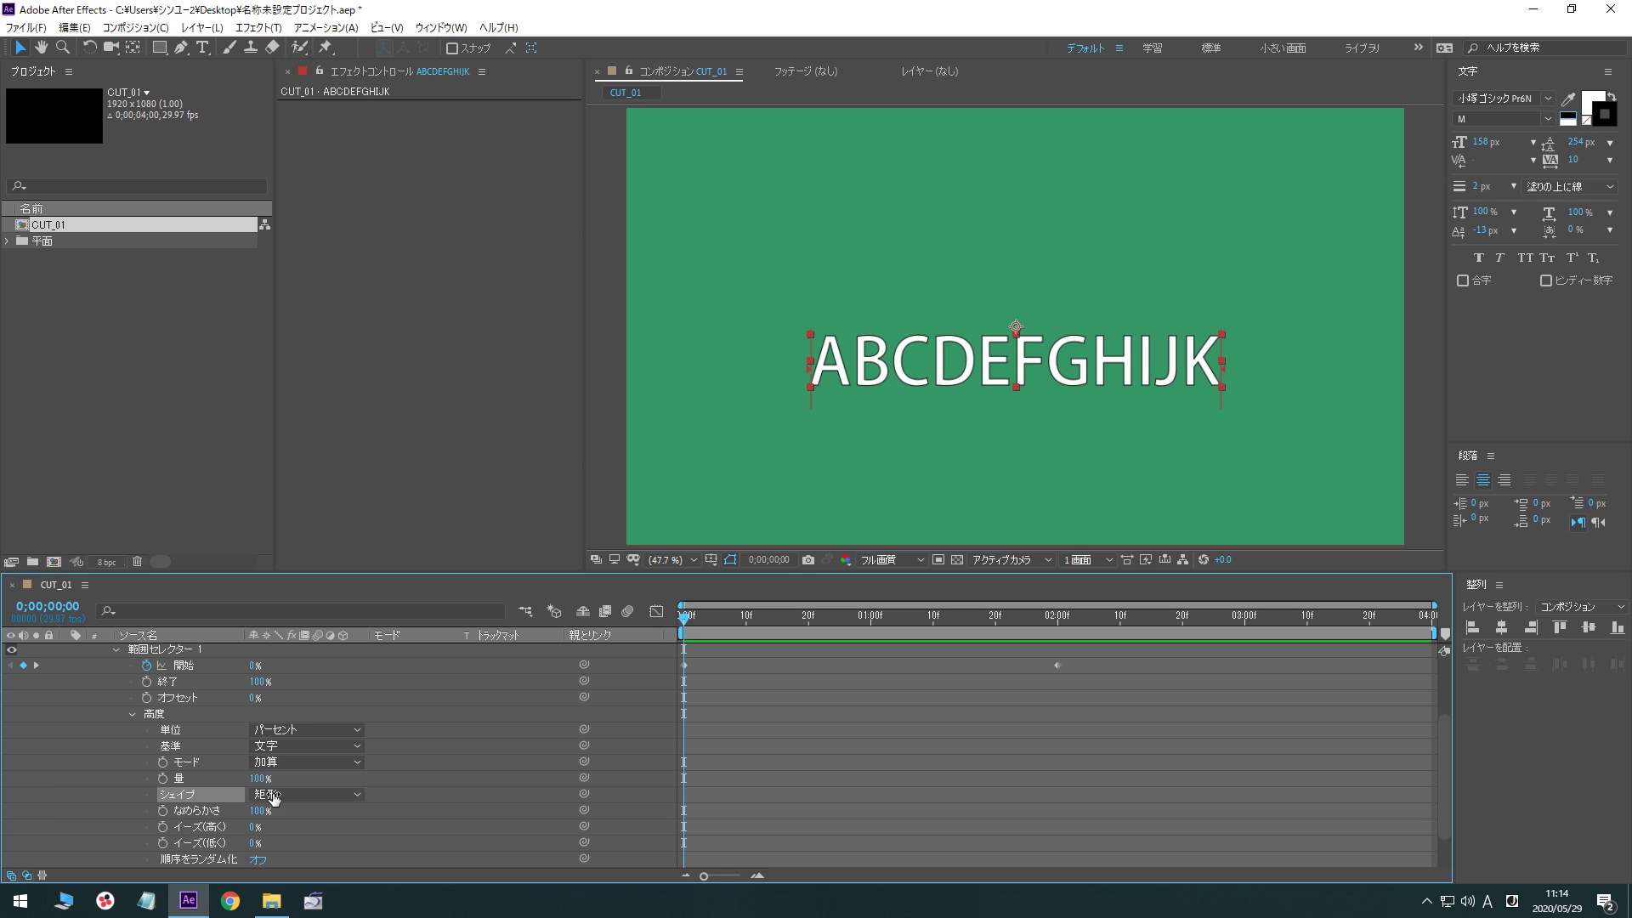
{"action": "key", "text": "space"}
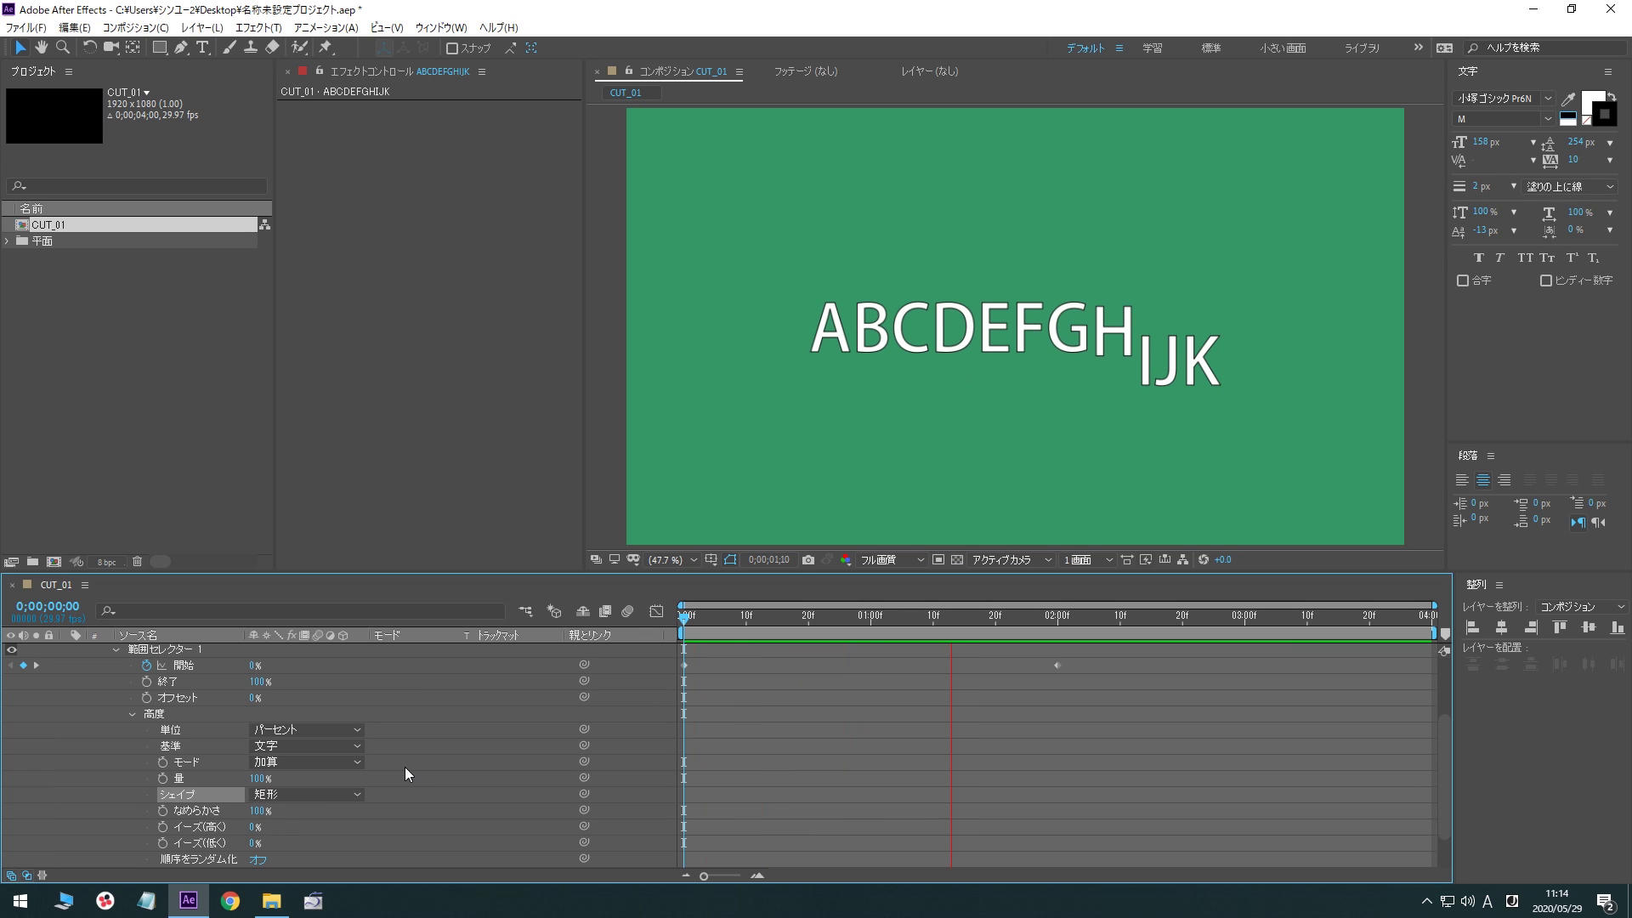
{"action": "key", "text": "space"}
{"action": "key", "text": "Home"}
Set the range selector's Shape to Ramp Up, preview the animation and return to the start of the timeline
{"action": "left_click", "coordinate": [310, 796]}
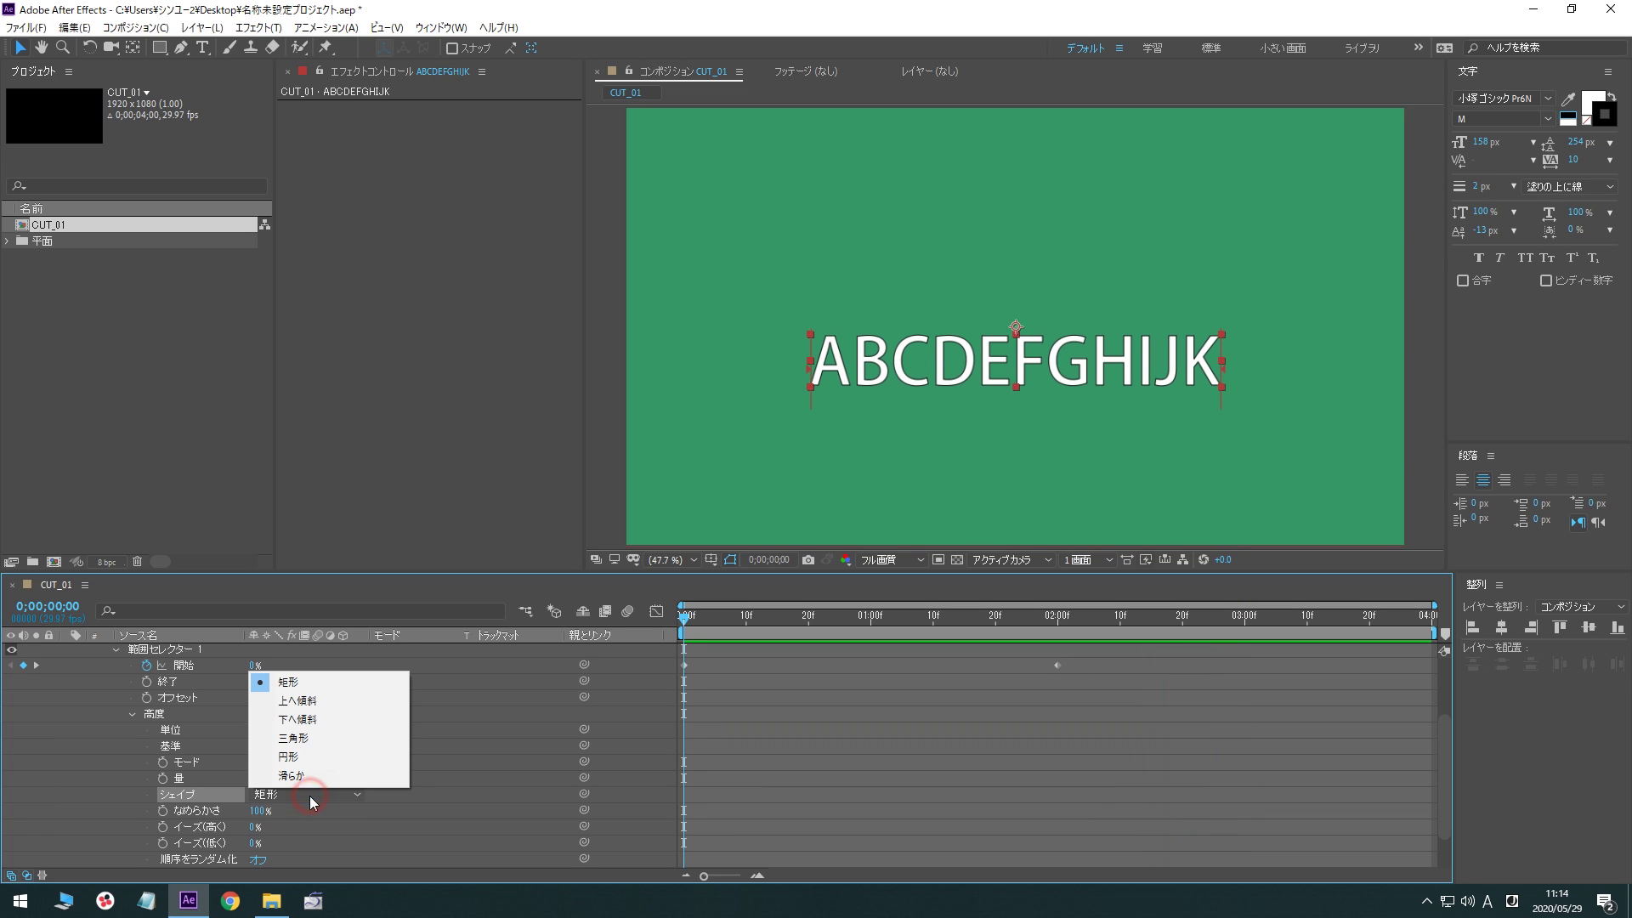
{"action": "left_click", "coordinate": [308, 701]}
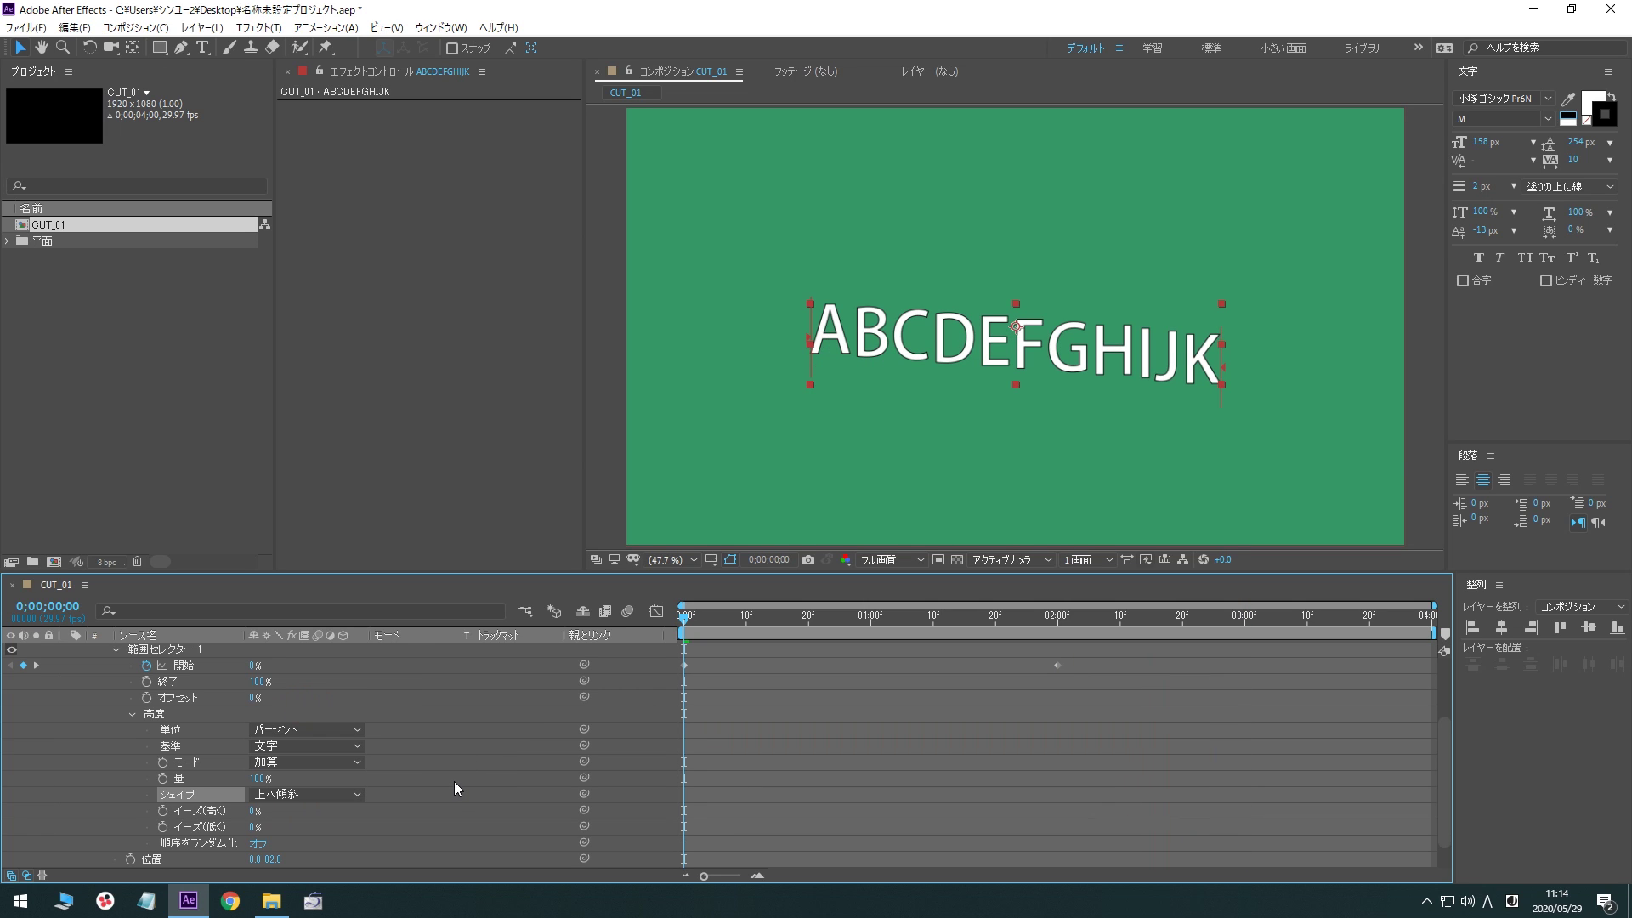
{"action": "key", "text": "space"}
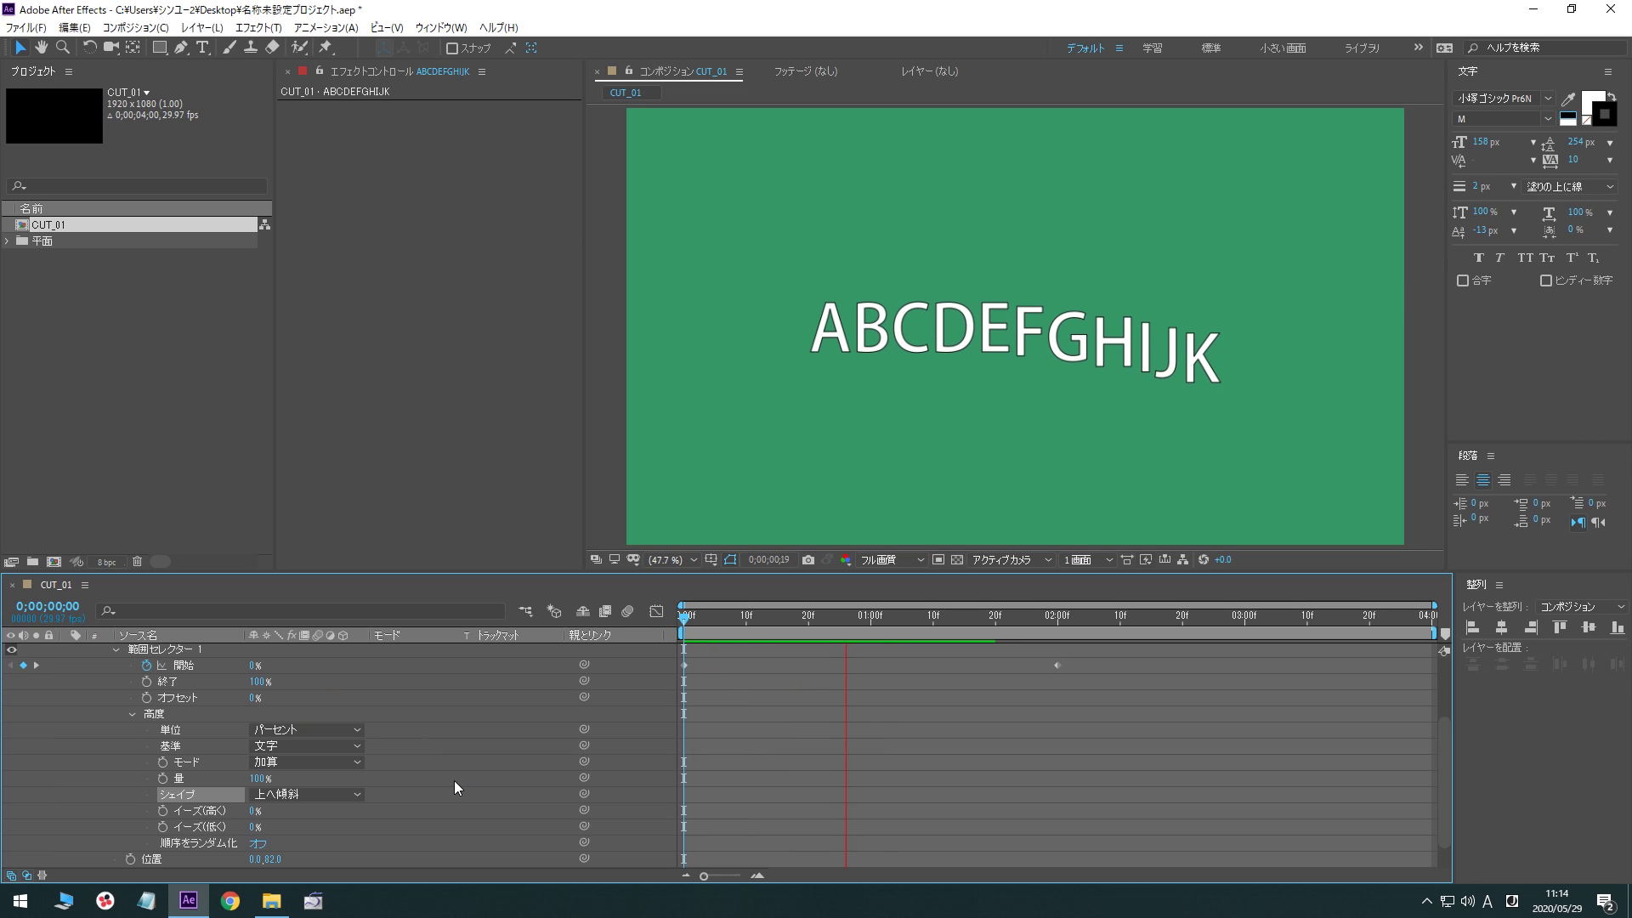
{"action": "key", "text": "space"}
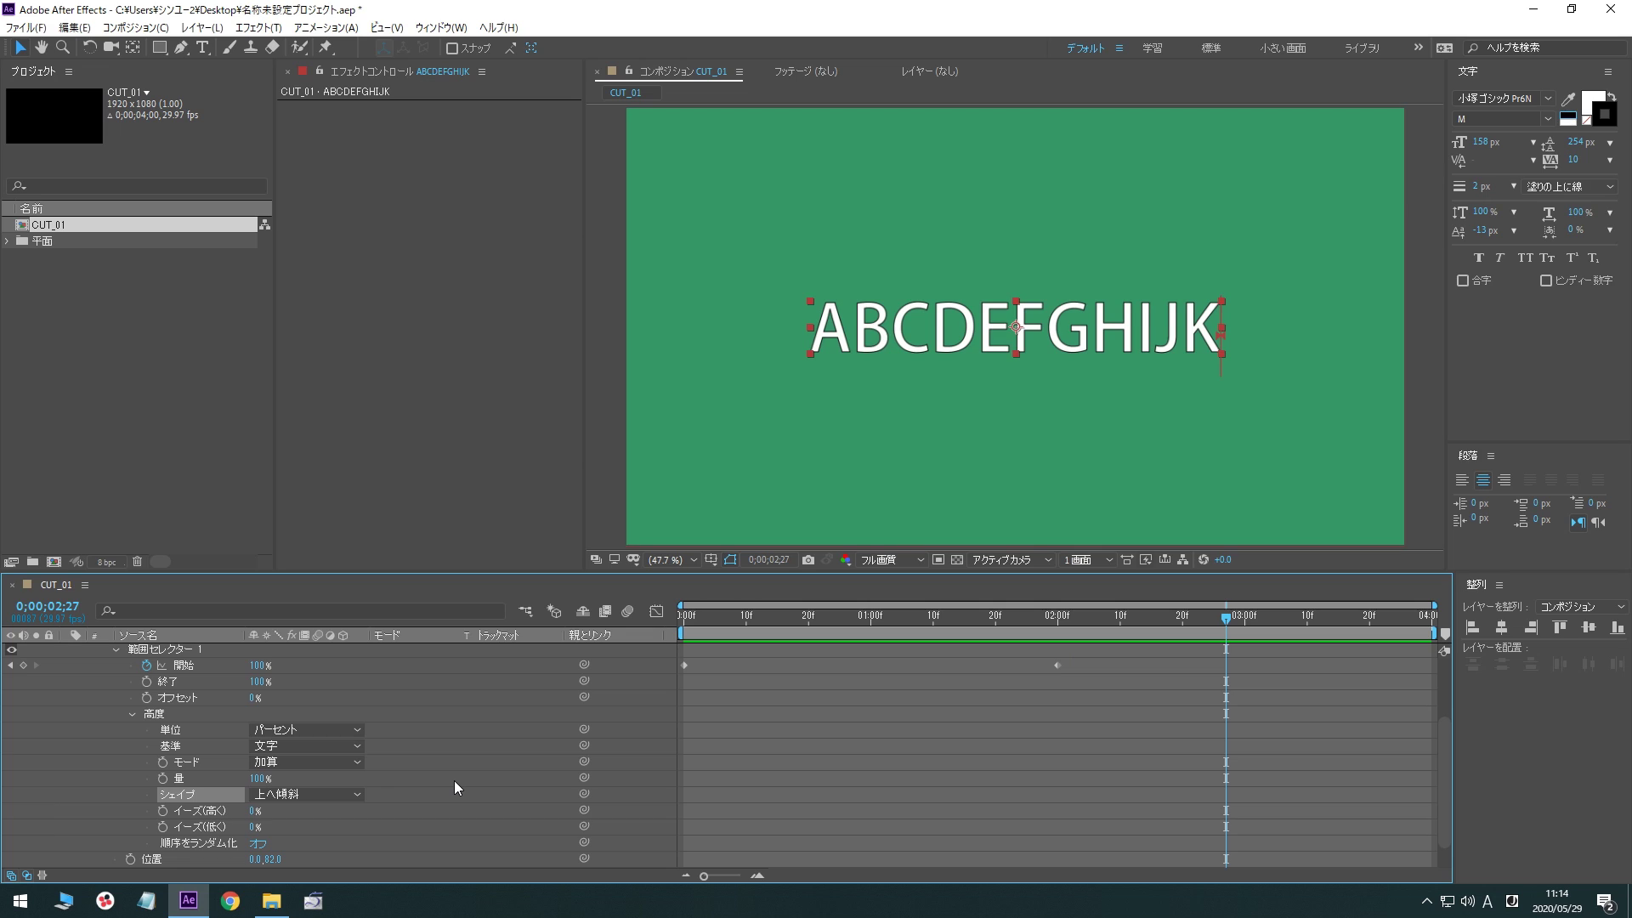
{"action": "key", "text": "Home"}
Set the range selector's Shape to Ramp Down and preview the animation
{"action": "left_click", "coordinate": [297, 797]}
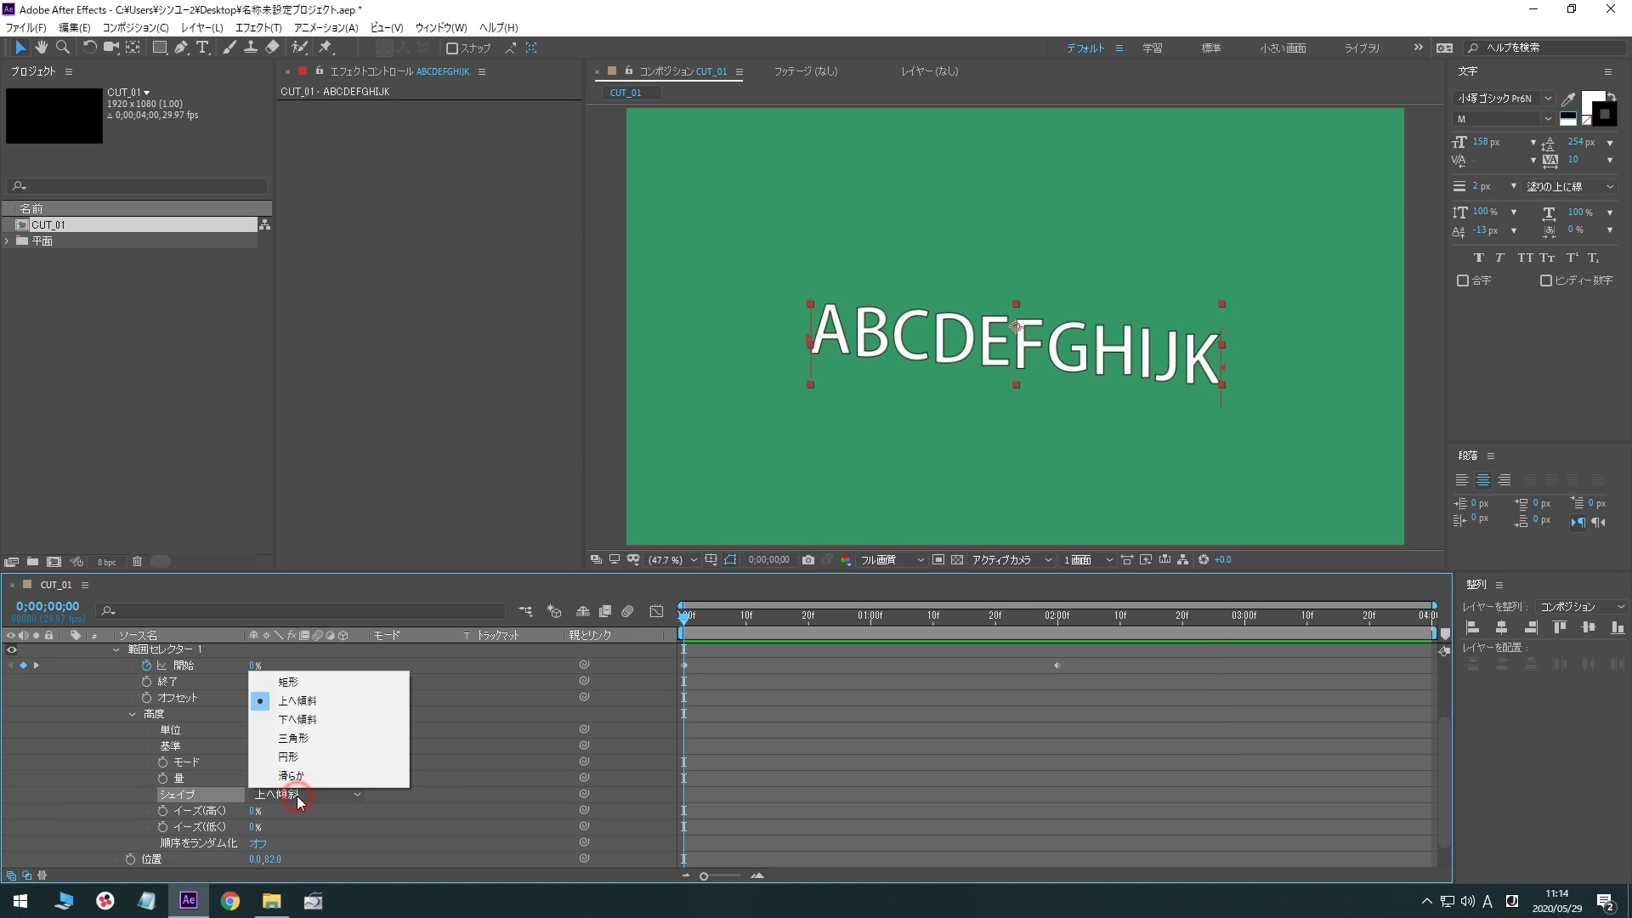
{"action": "left_click", "coordinate": [315, 718]}
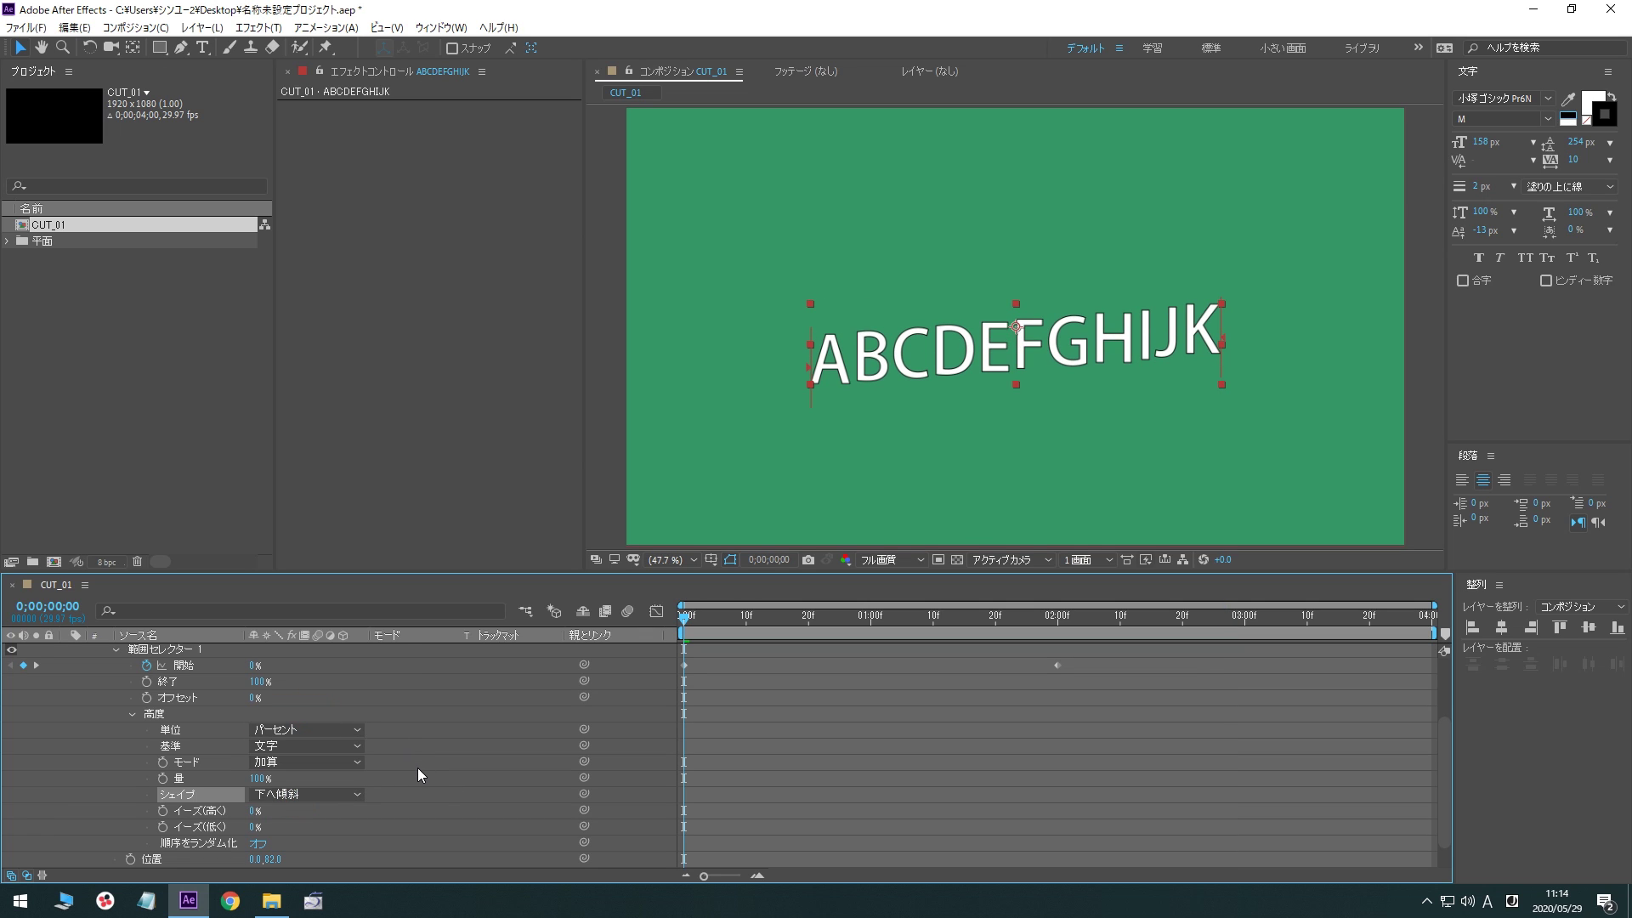
{"action": "key", "text": "space"}
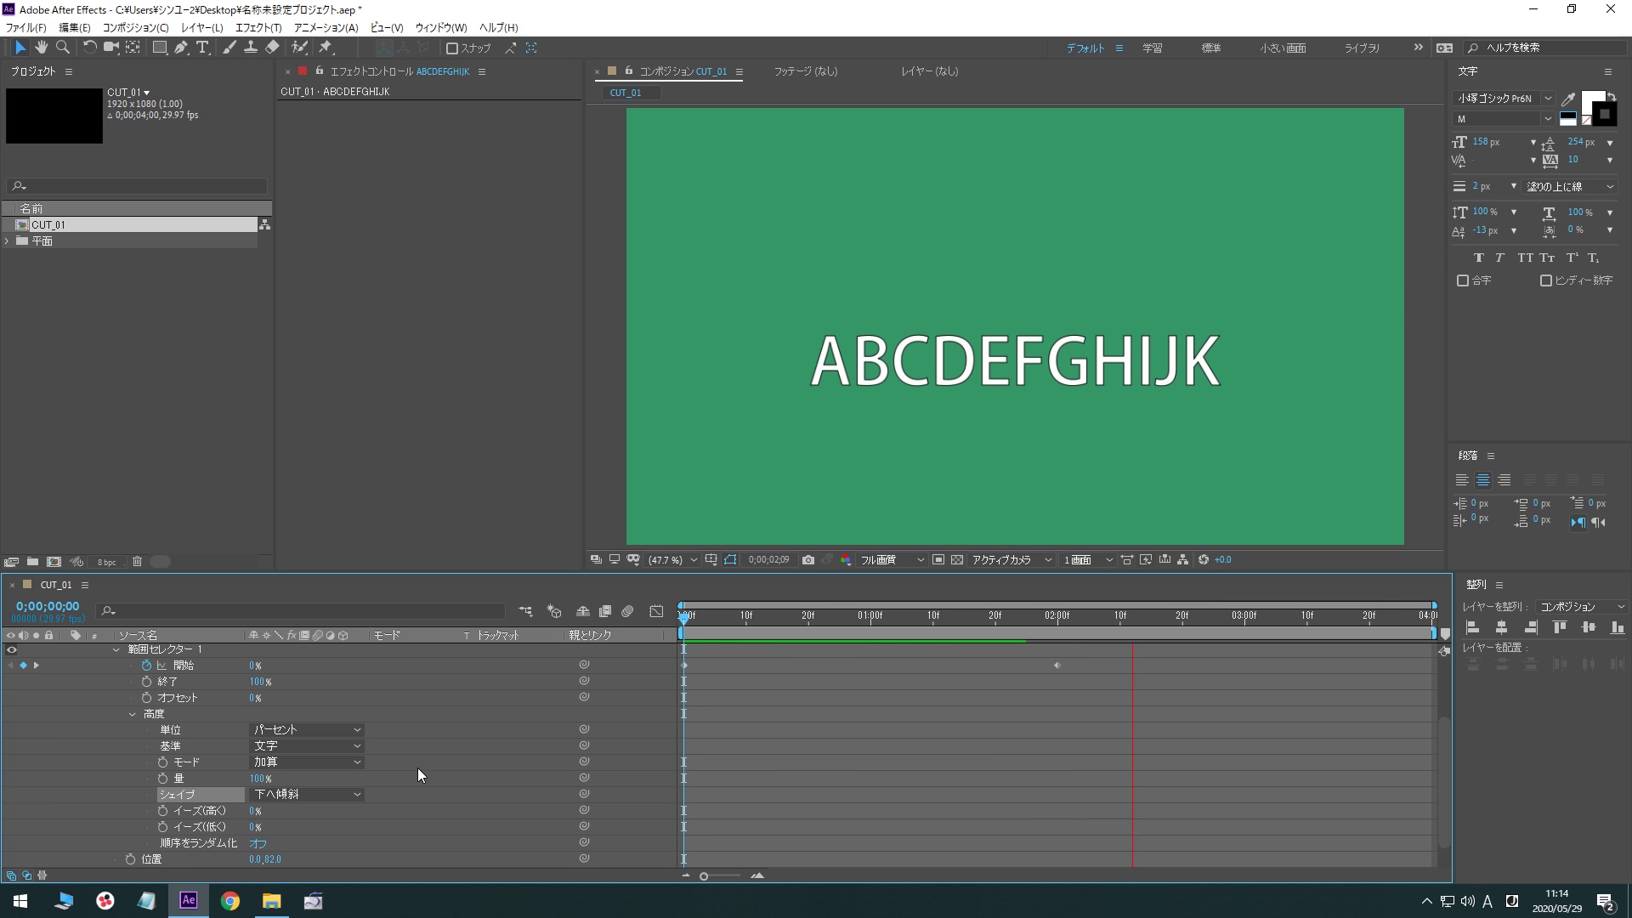
{"action": "key", "text": "space"}
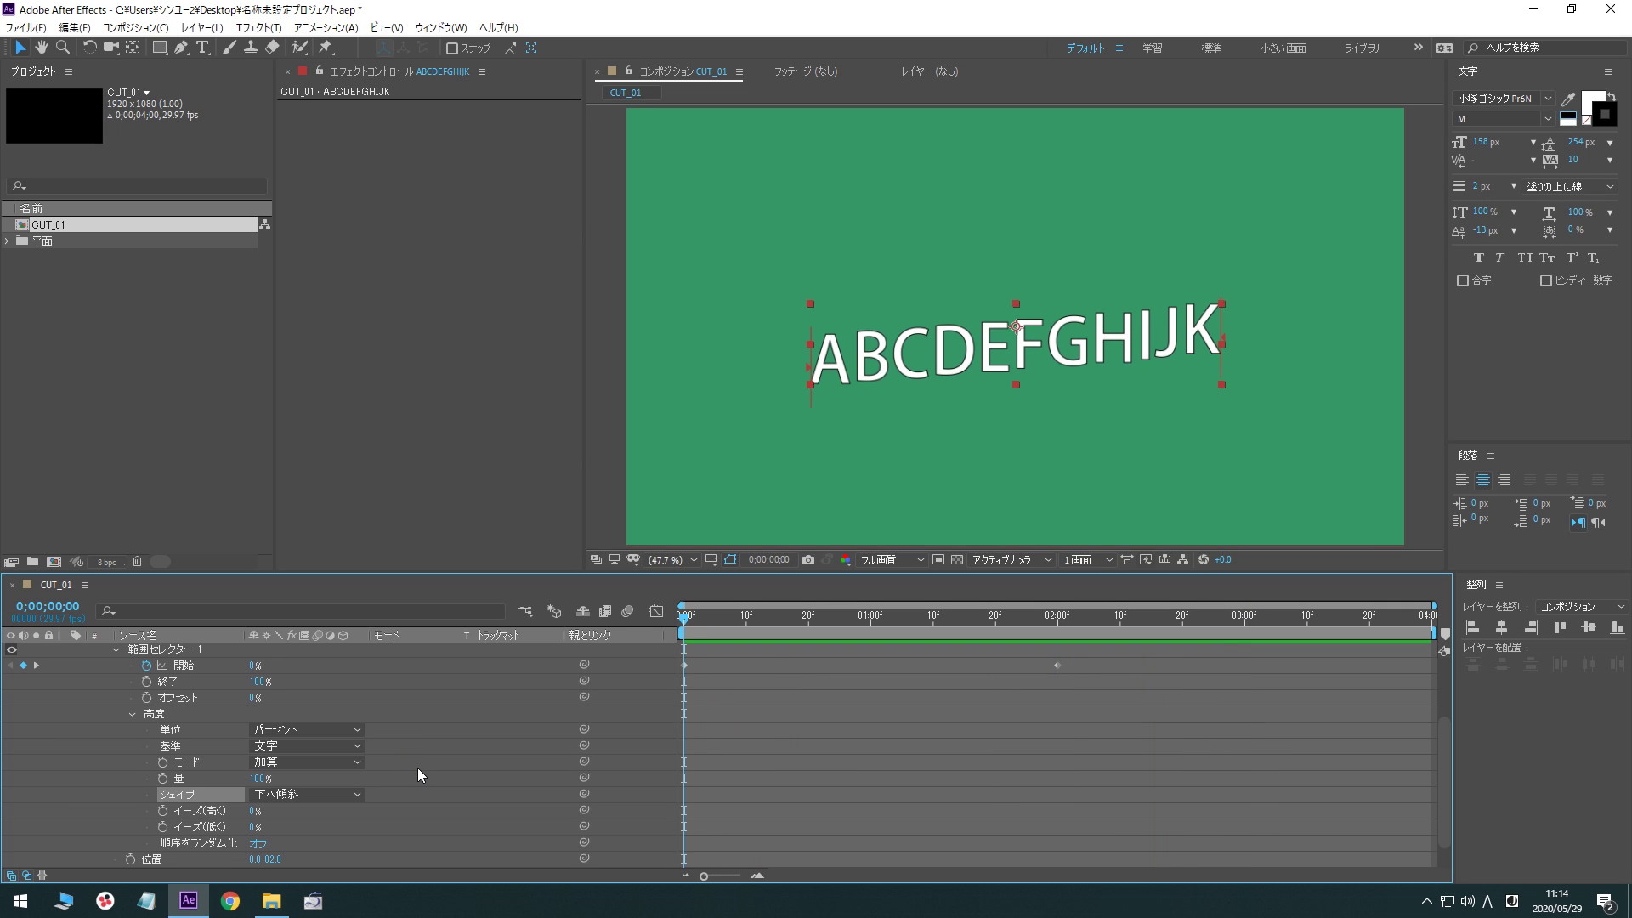
Set the range selector's Shape to Triangle (三角形) and preview the animation
{"action": "left_click", "coordinate": [328, 797]}
{"action": "left_click", "coordinate": [327, 737]}
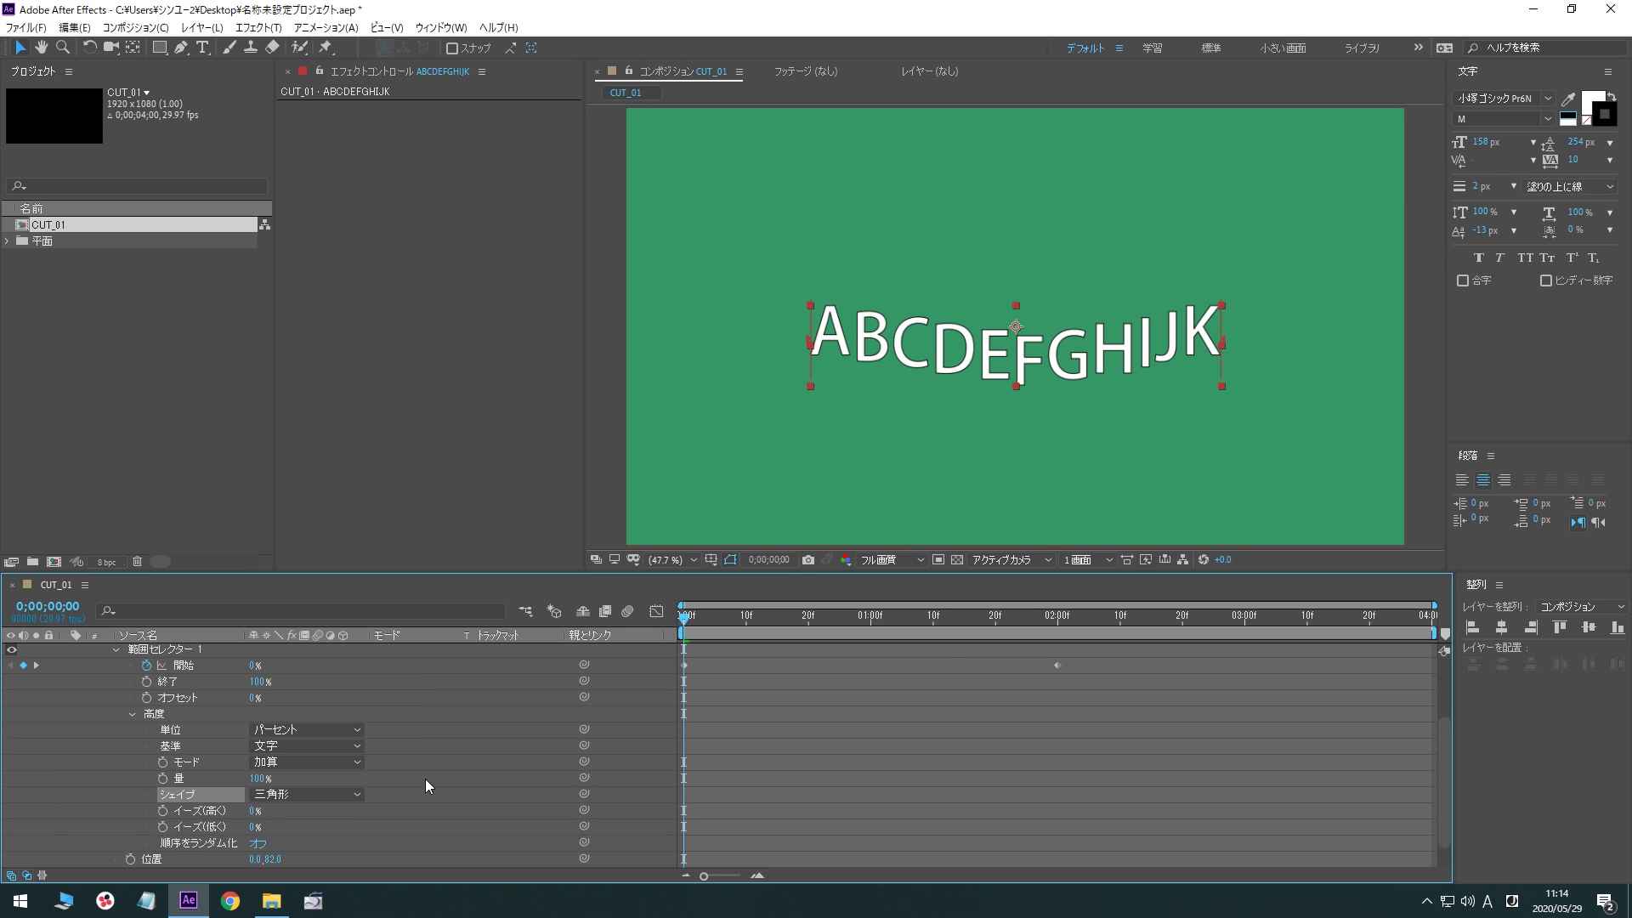
{"action": "key", "text": "space"}
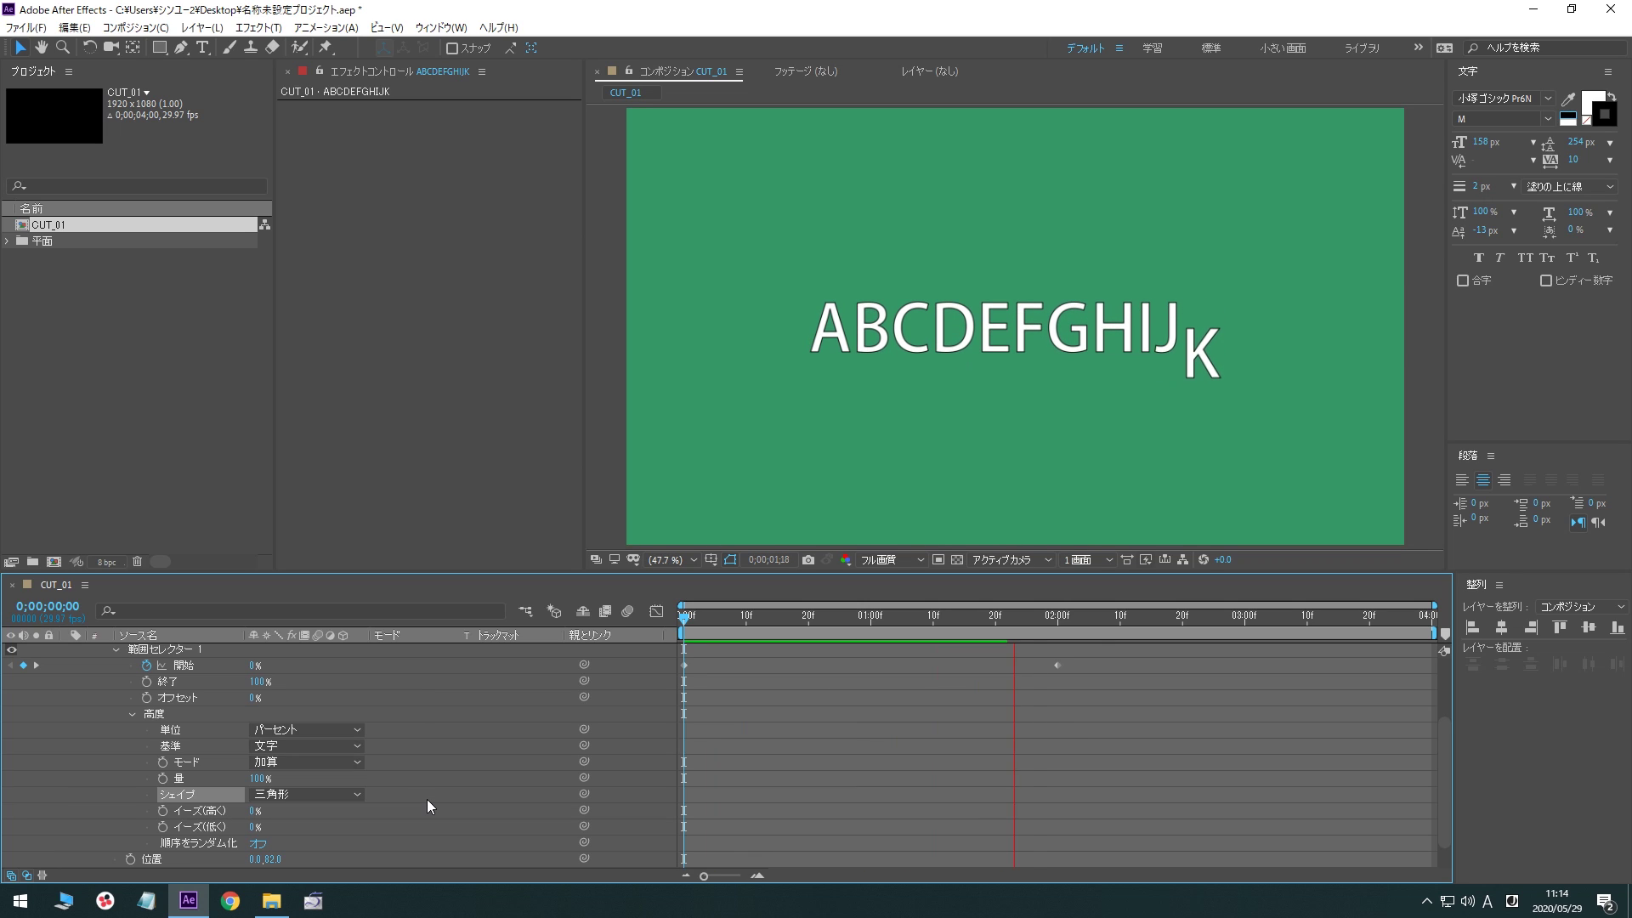
{"action": "key", "text": "space"}
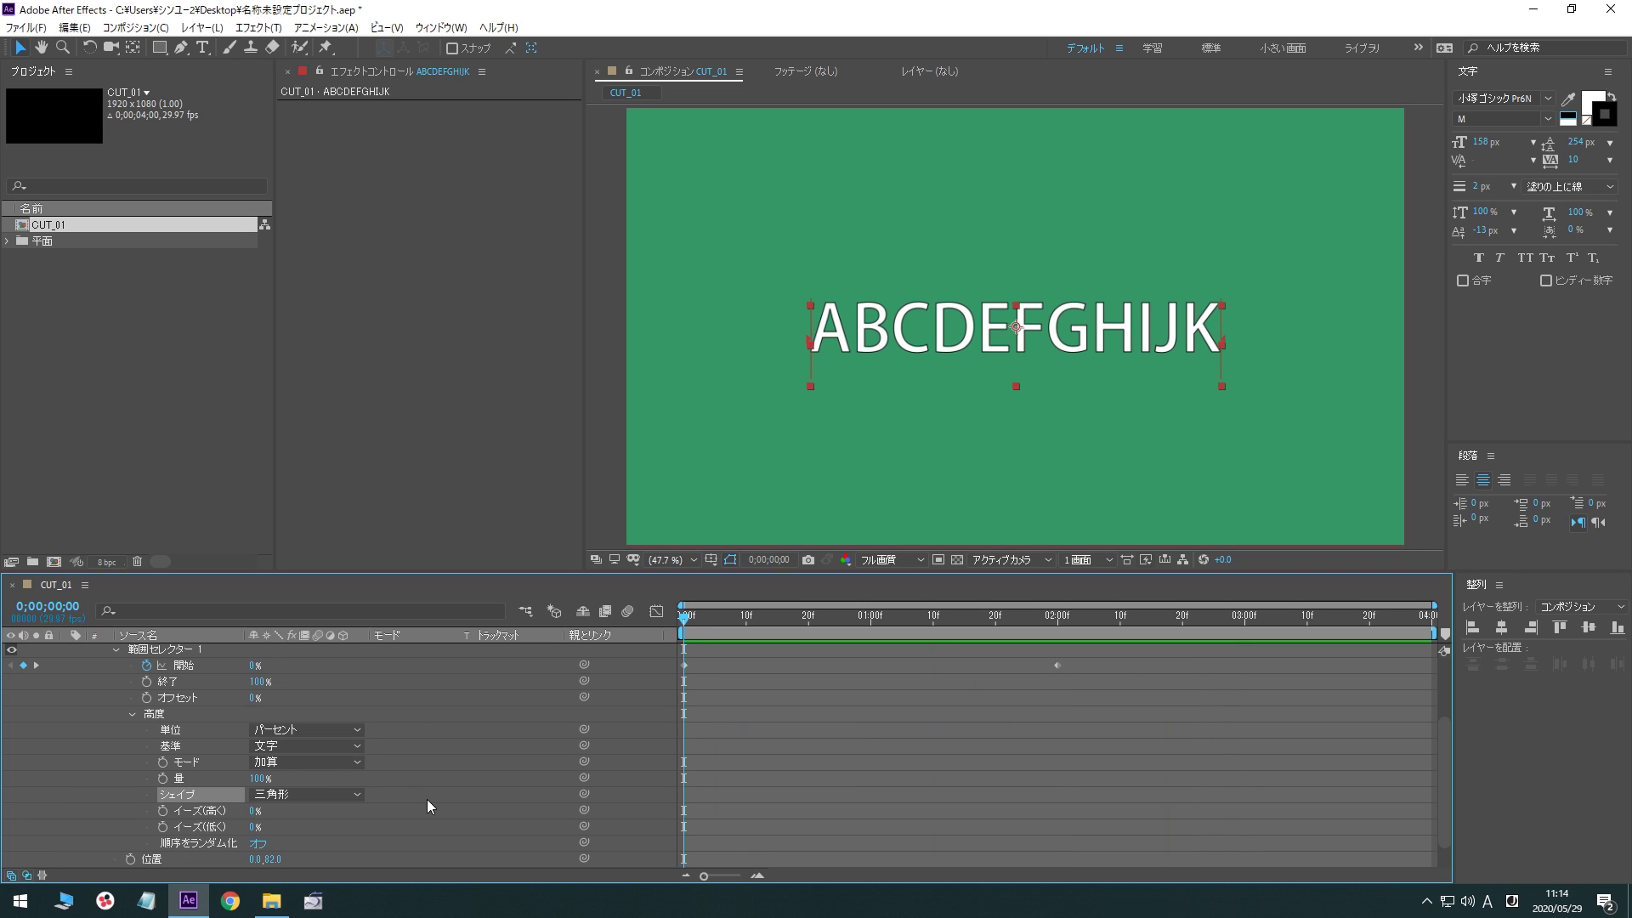
Set the range selector's Shape to Round (円形) and preview the animation
{"action": "left_click", "coordinate": [310, 794]}
{"action": "left_click", "coordinate": [293, 756]}
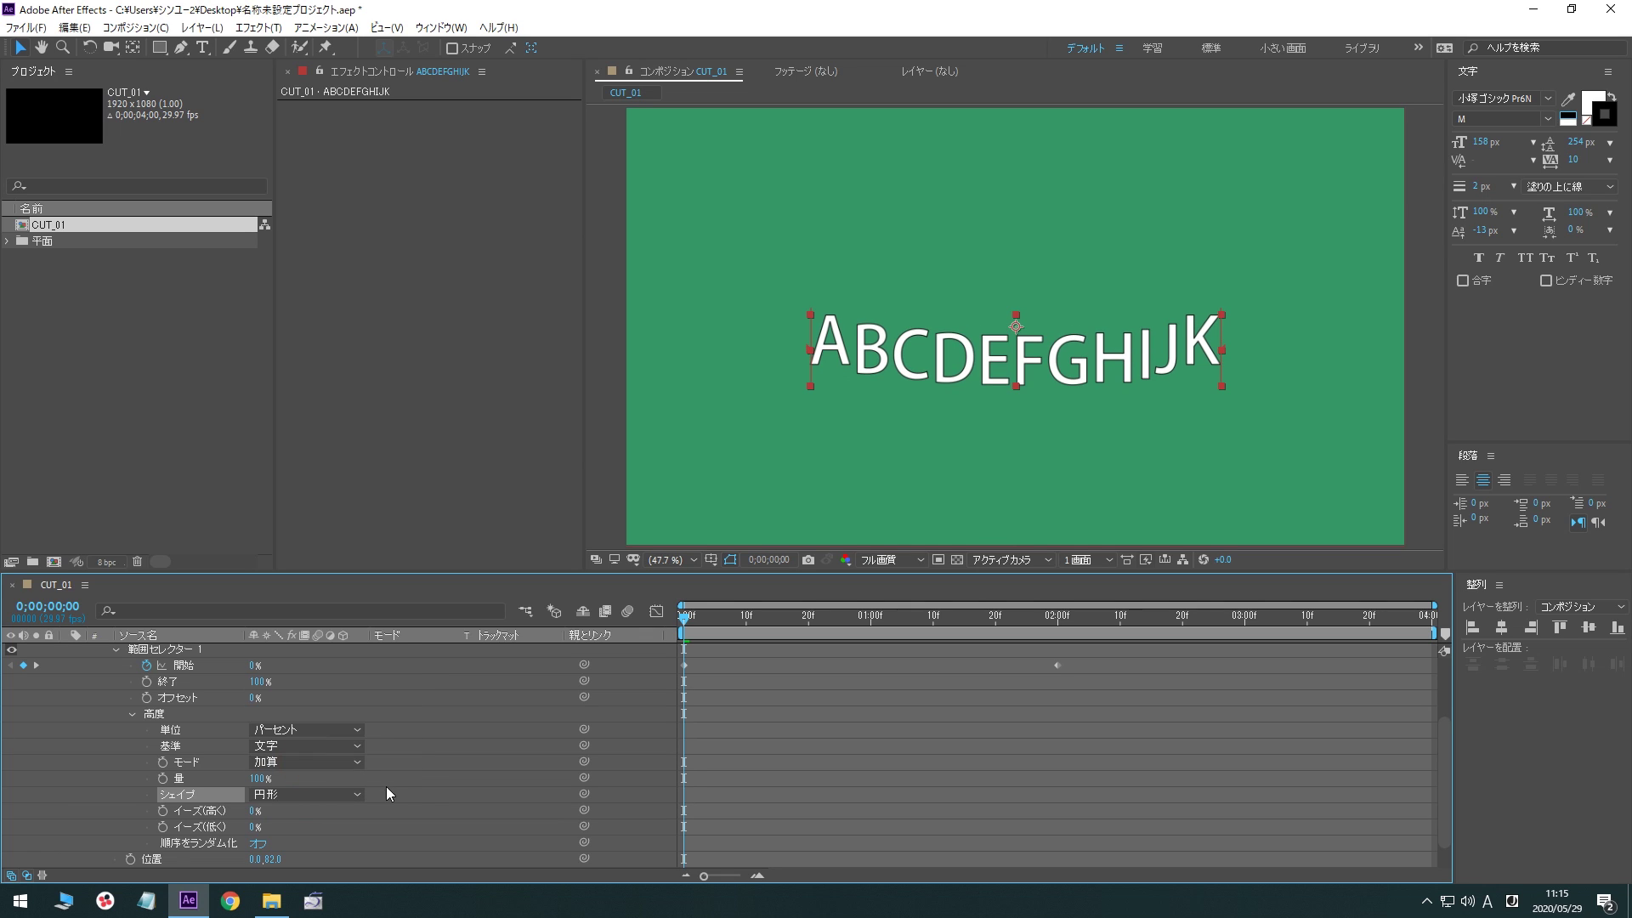
{"action": "key", "text": "space"}
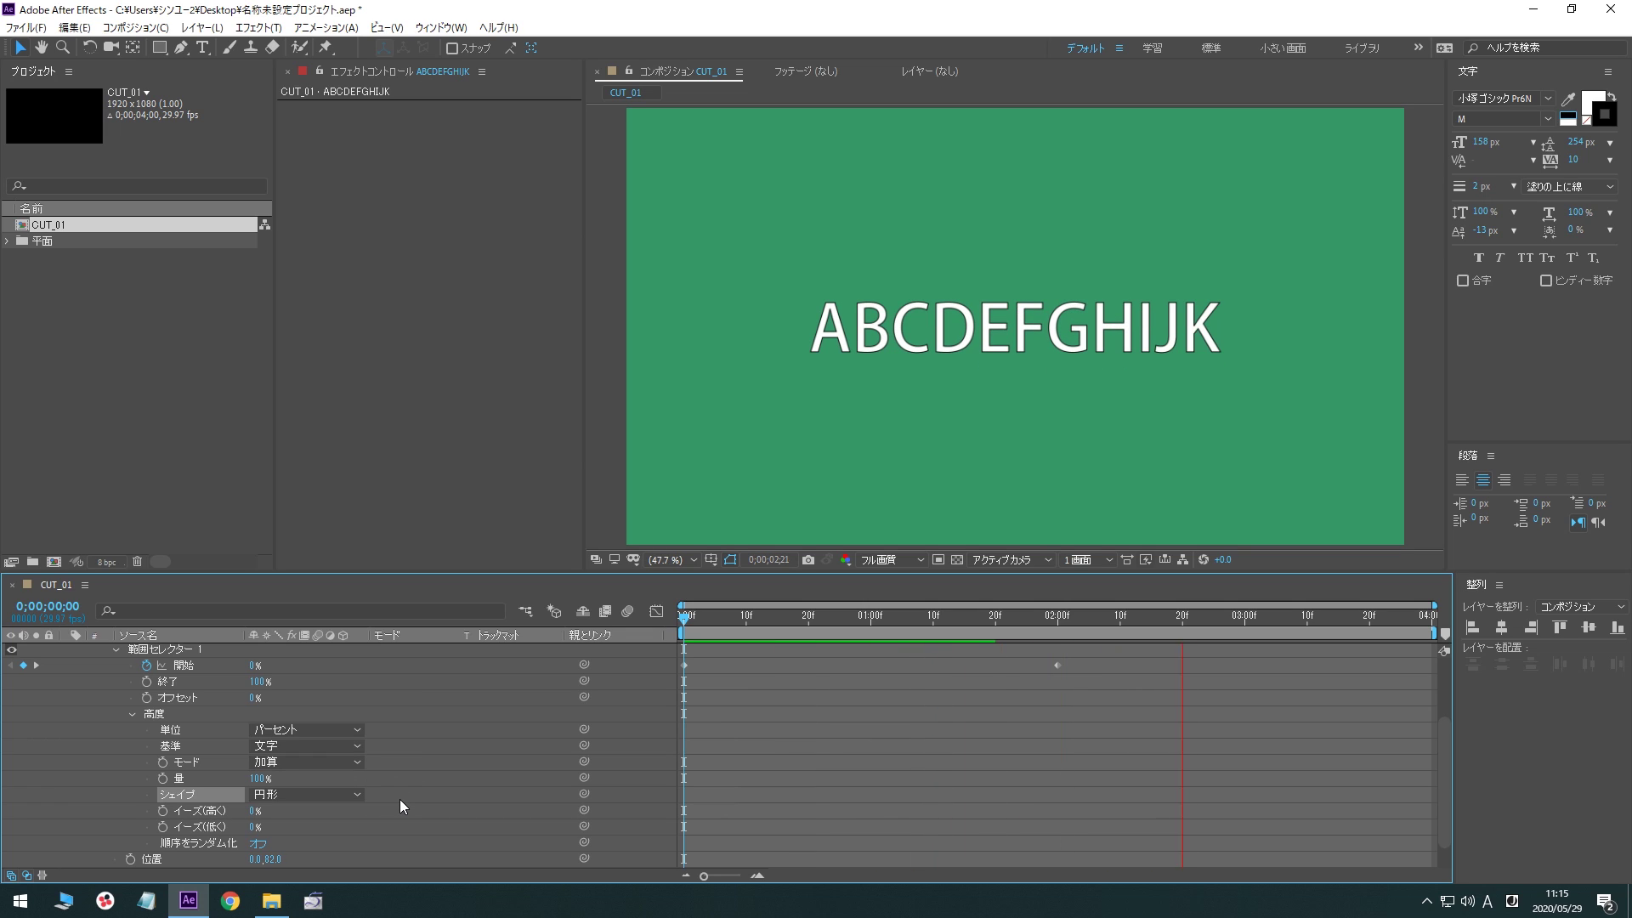
{"action": "key", "text": "space"}
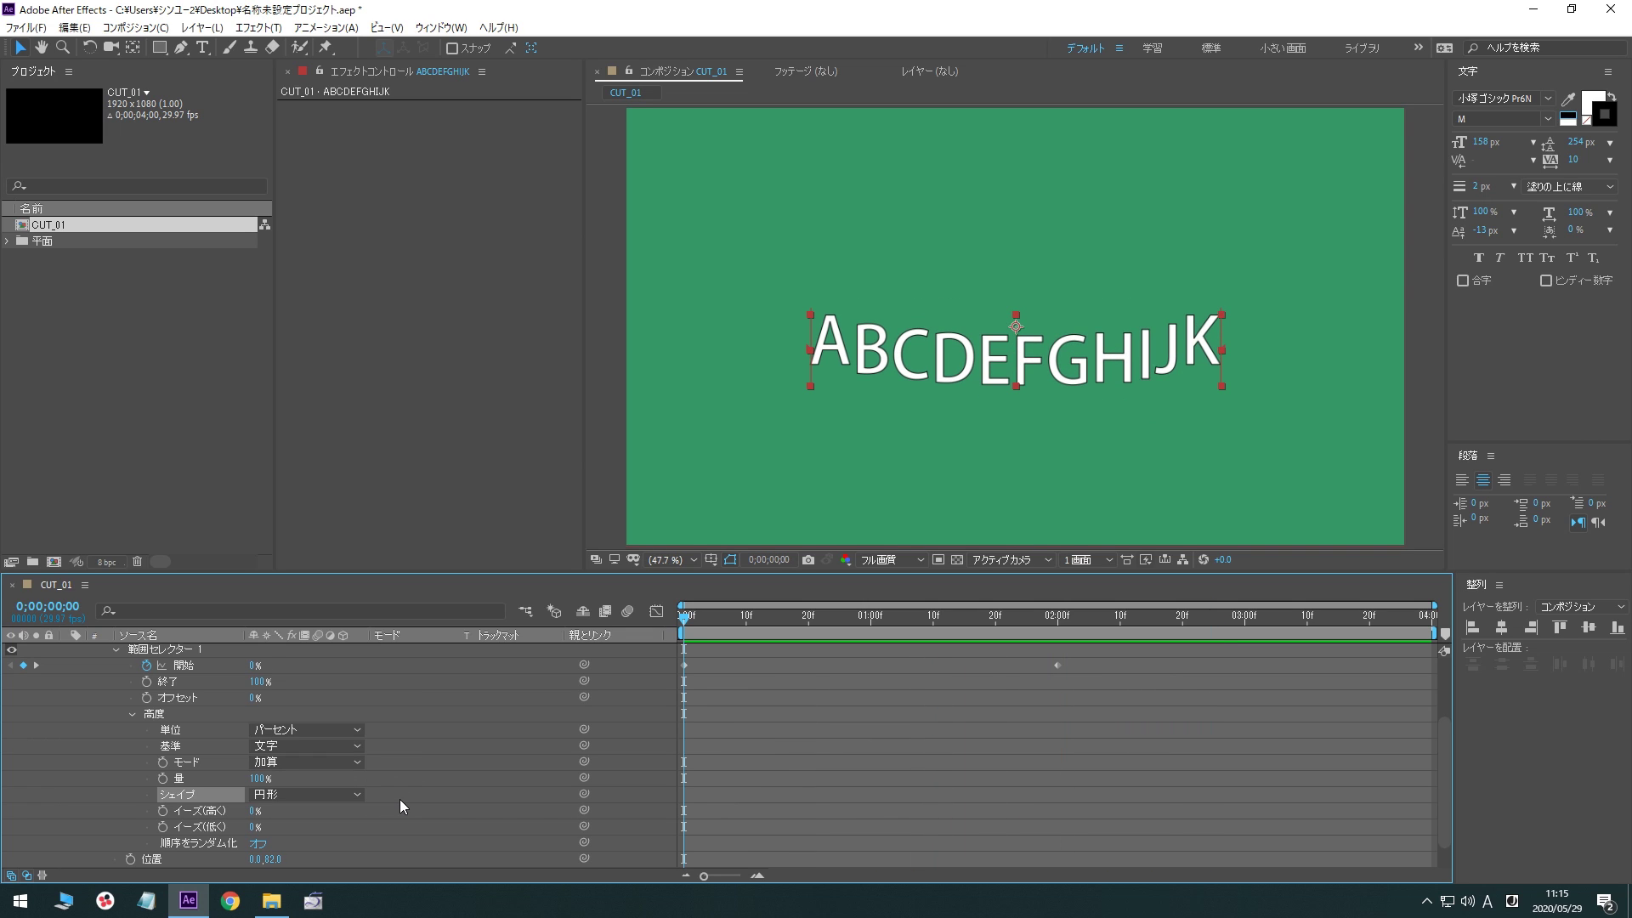
Set the range selector's Shape to Smooth (滑らか) and preview the animation
{"action": "left_click", "coordinate": [304, 796]}
{"action": "left_click", "coordinate": [310, 773]}
{"action": "key", "text": "space"}
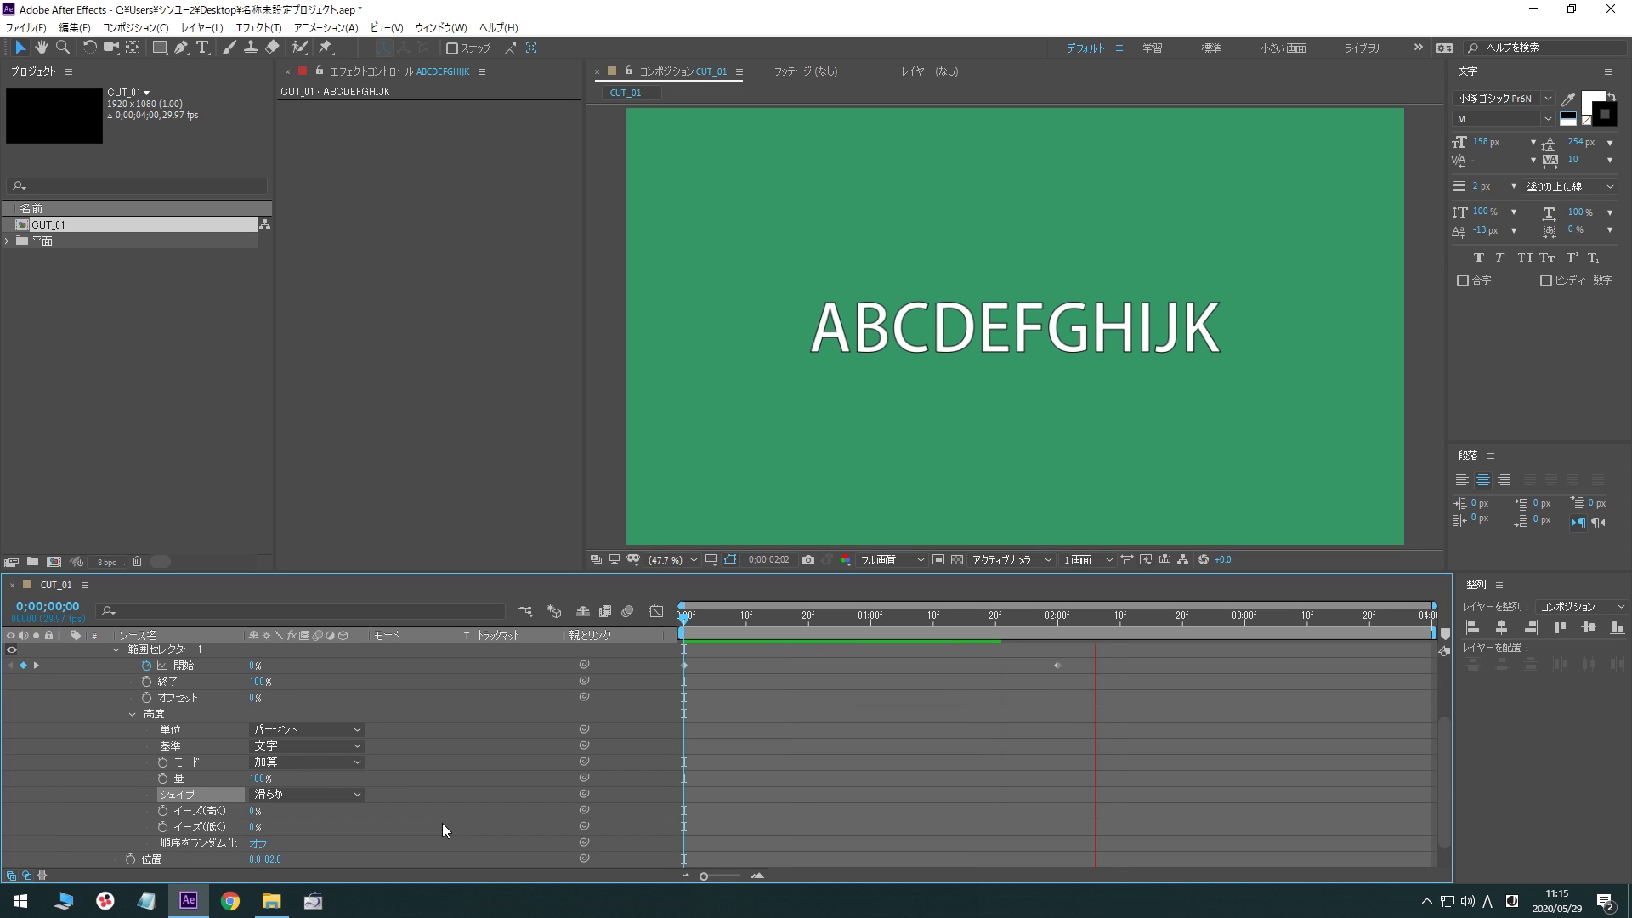
{"action": "key", "text": "space"}
Try an Ease High of 100% on the range selector, preview the animation and return to the start of the timeline
{"action": "left_click_drag", "start_coordinate": [251, 812], "coordinate": [440, 786]}
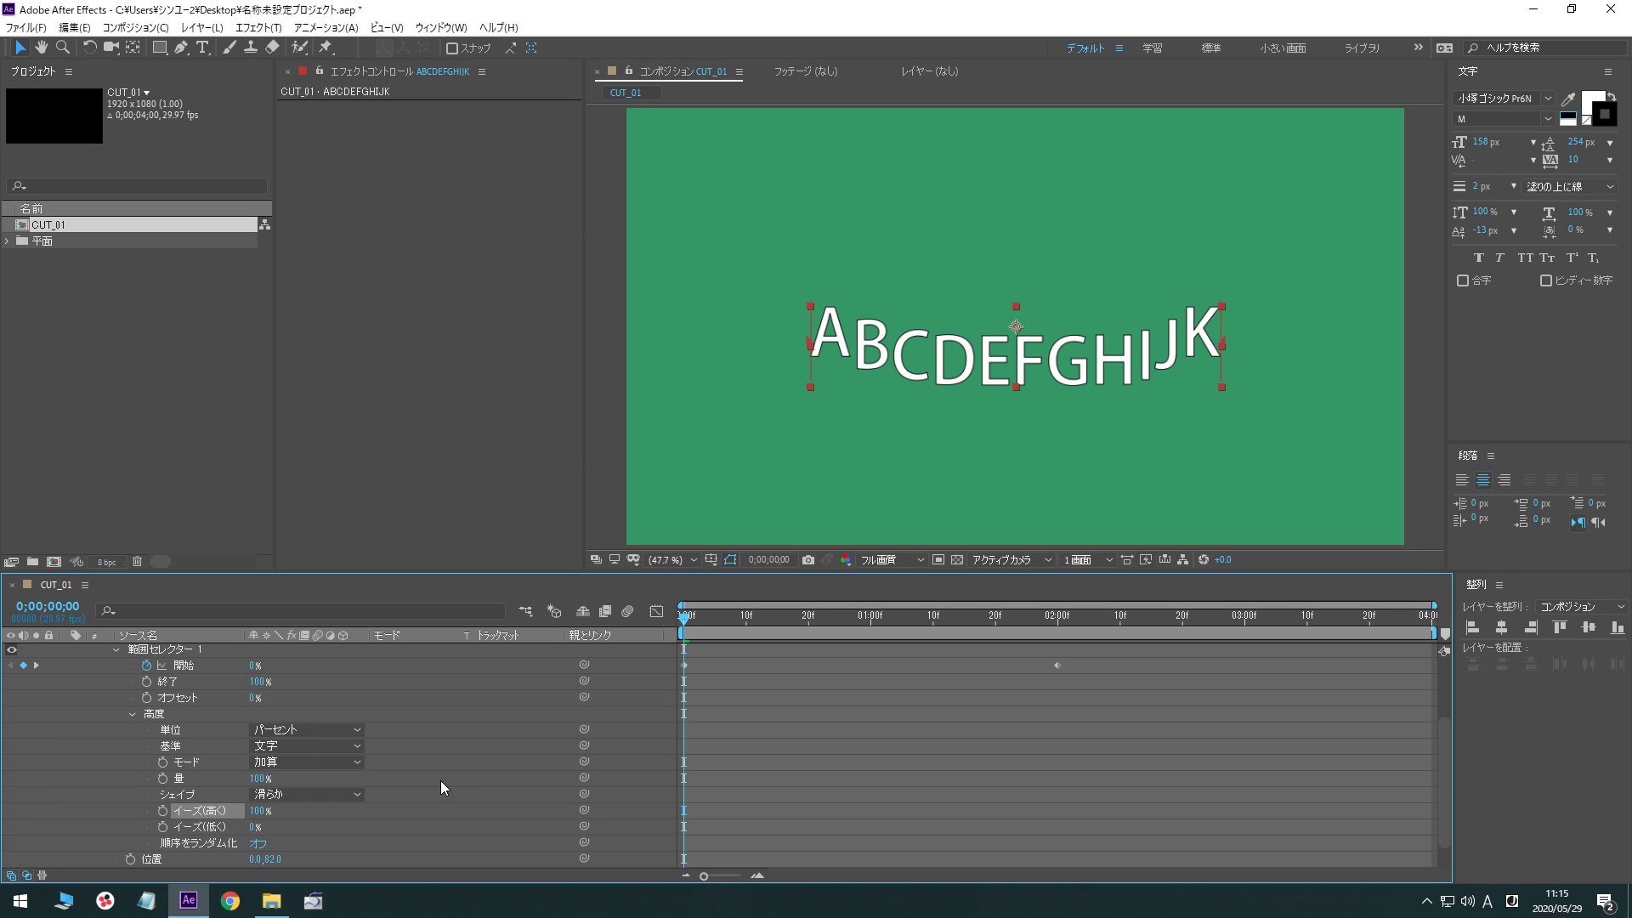
{"action": "key", "text": "space"}
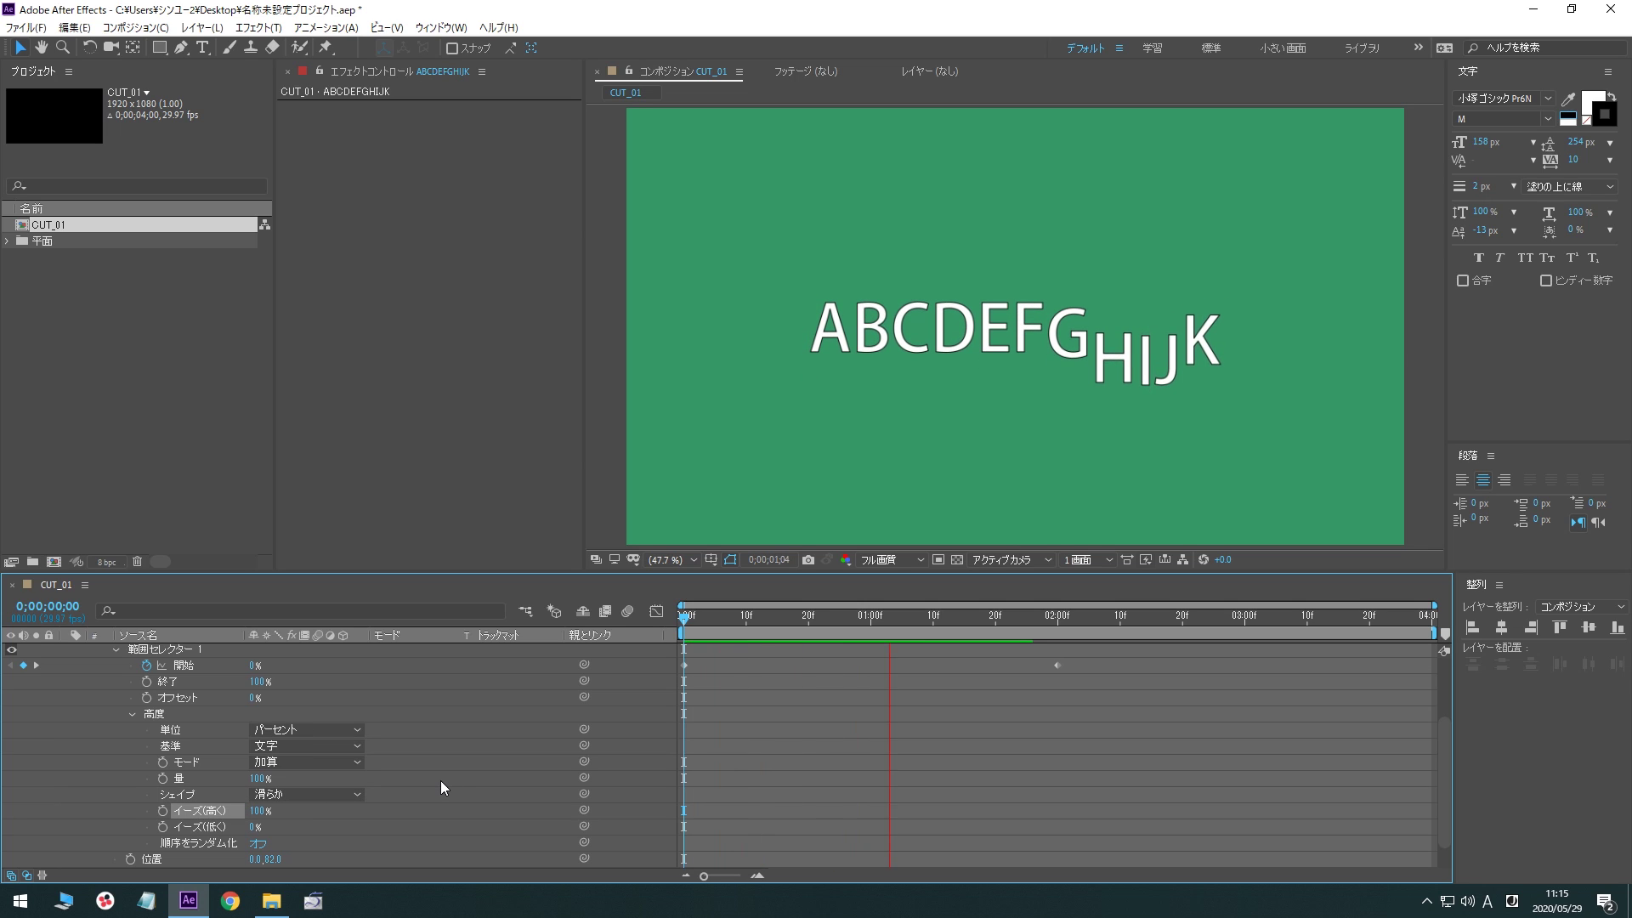
{"action": "key", "text": "space"}
{"action": "key", "text": "Home"}
Set the range selector's Ease Low to 100% and preview the animation
{"action": "left_click", "coordinate": [200, 826]}
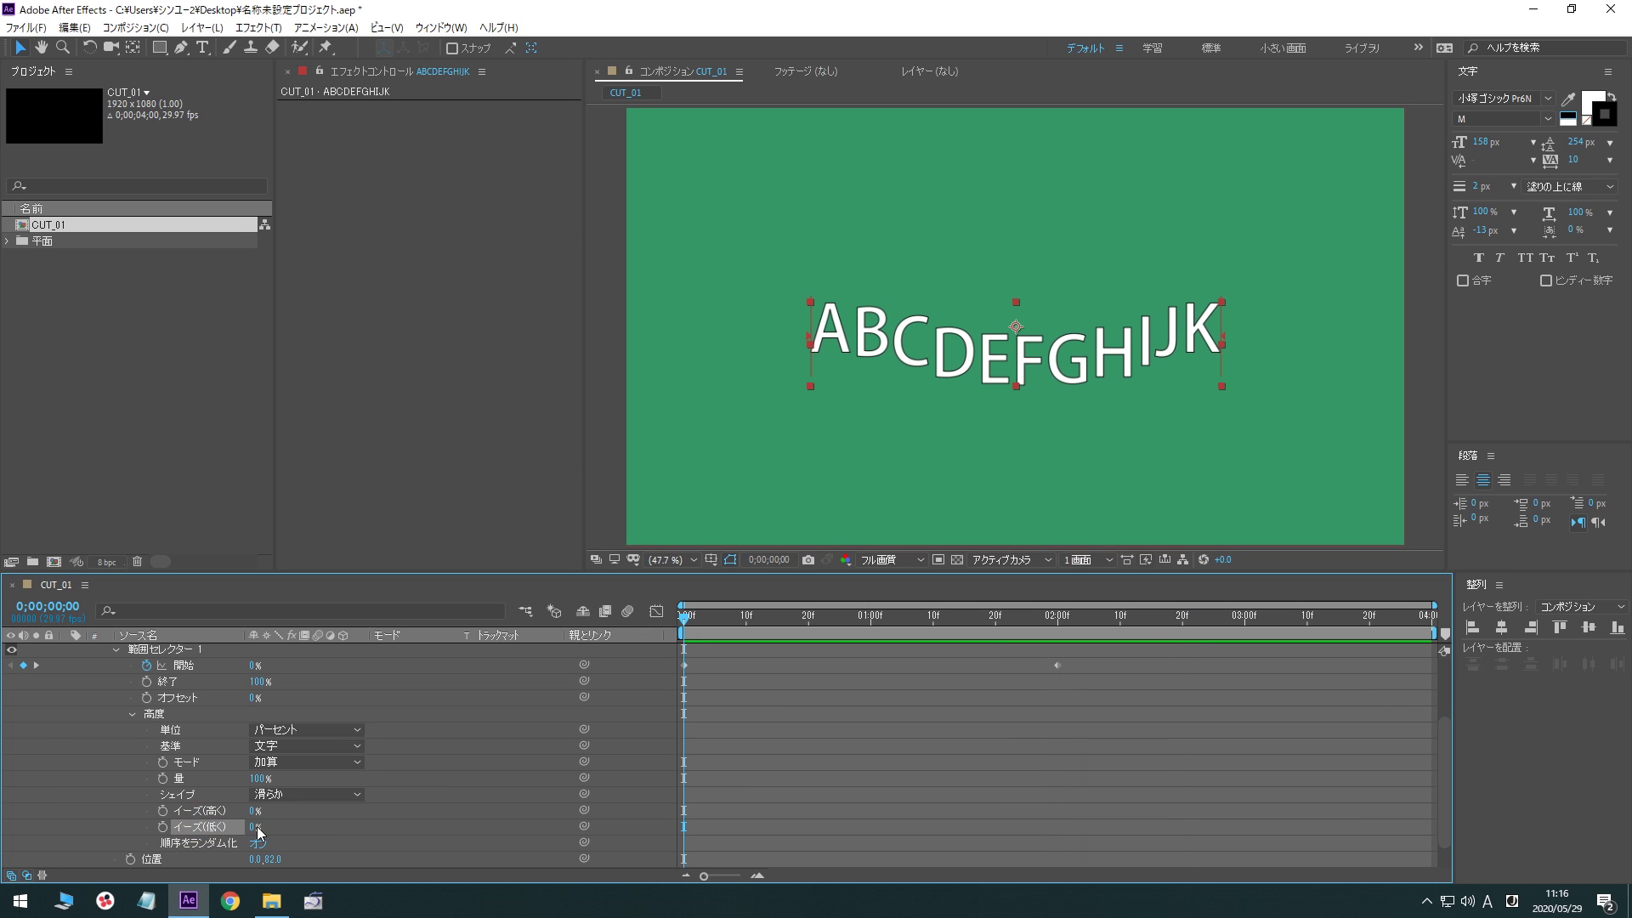
{"action": "left_click_drag", "start_coordinate": [254, 828], "coordinate": [341, 826]}
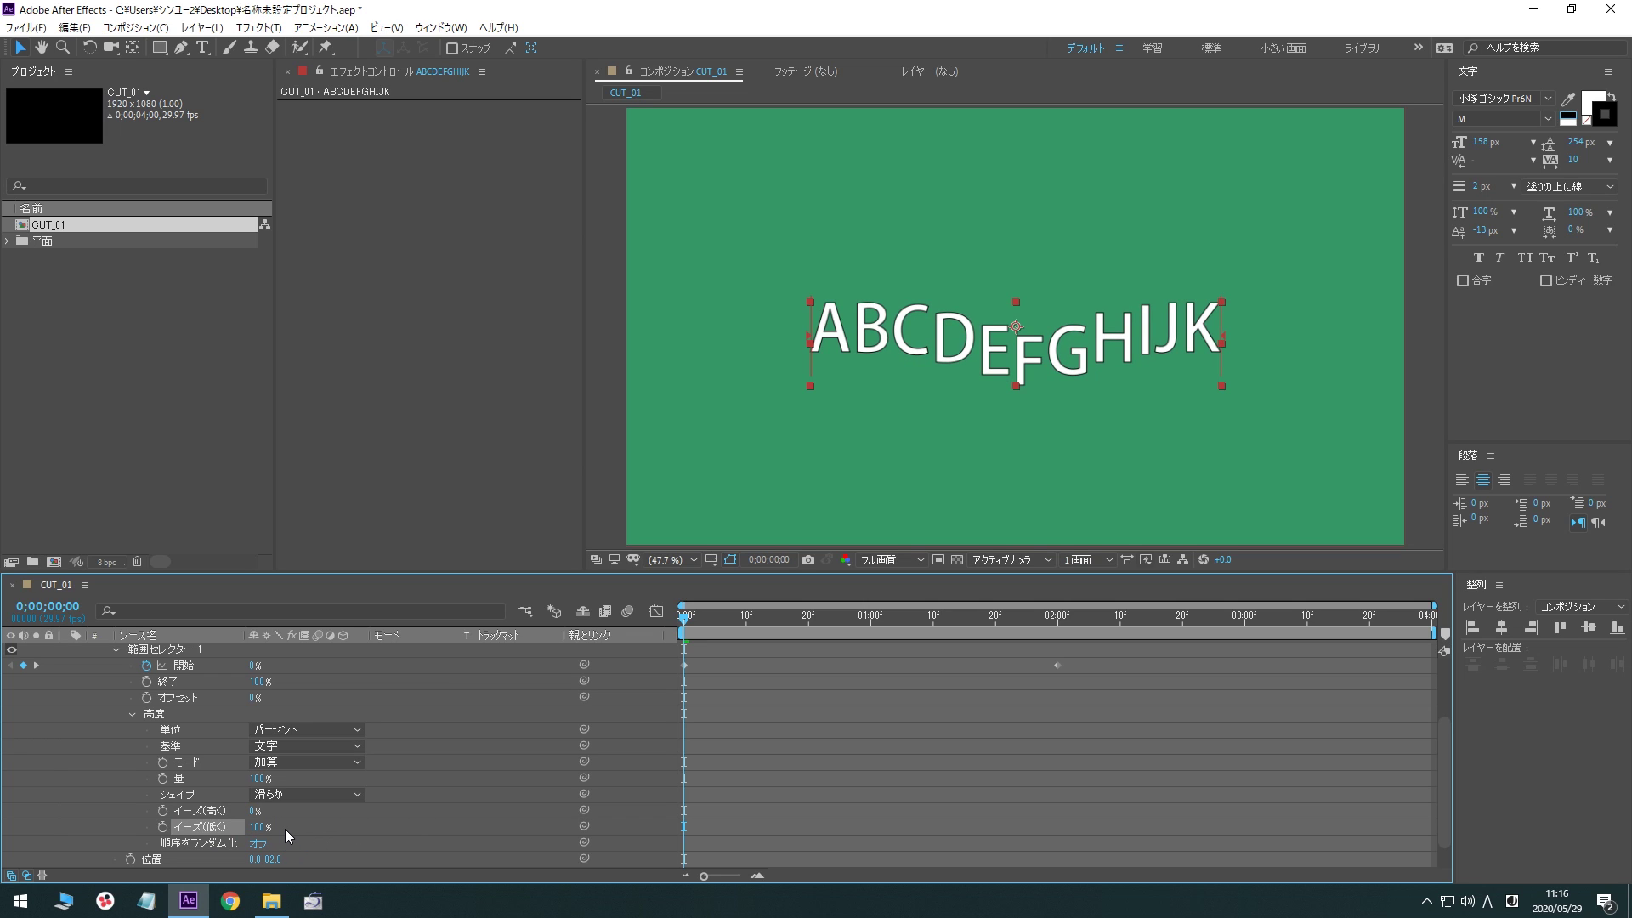
{"action": "key", "text": "space"}
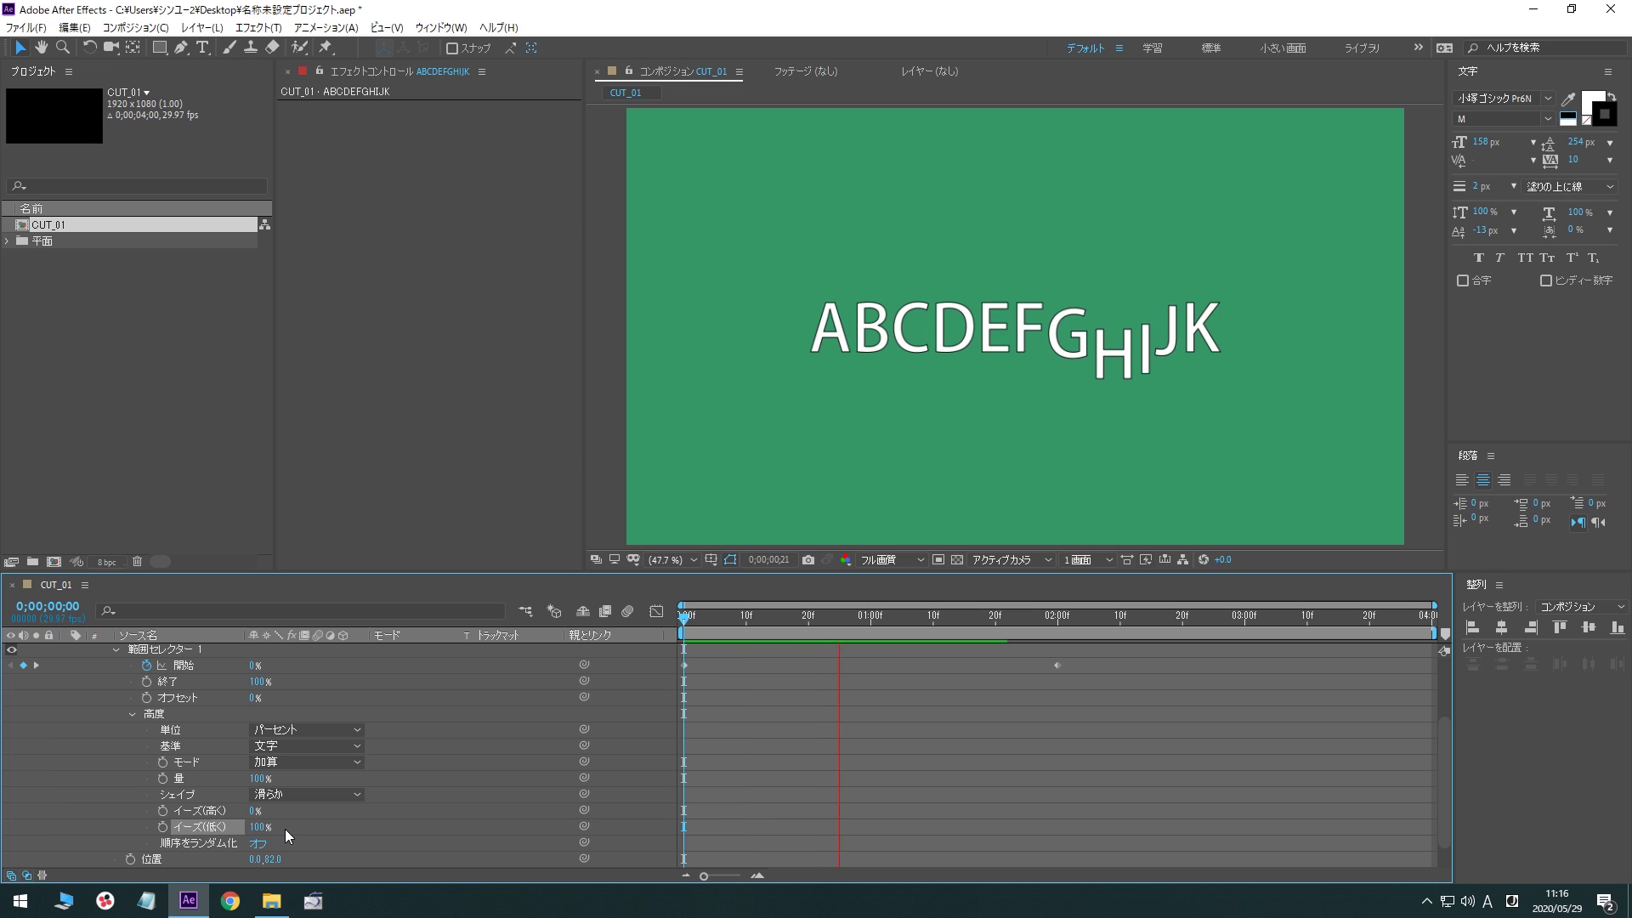
{"action": "key", "text": "space"}
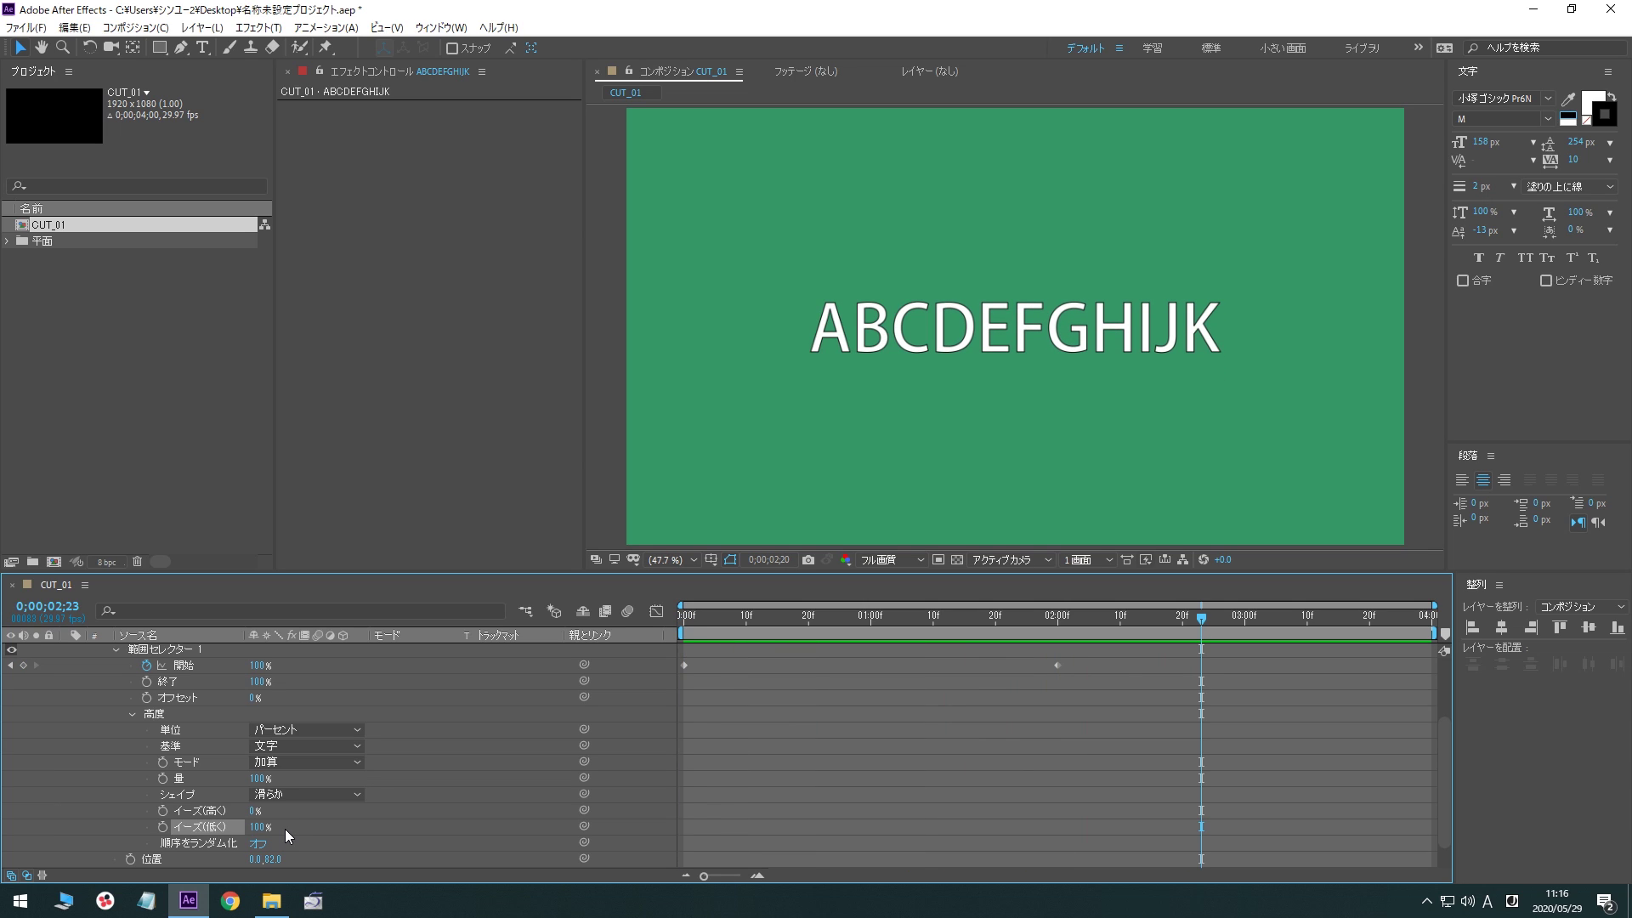
Turn on the range selector's Randomize Order and change its Random Seed, previewing the animation after each change
{"action": "scroll", "coordinate": [89, 798], "scroll_direction": "down", "scroll_amount": 2}
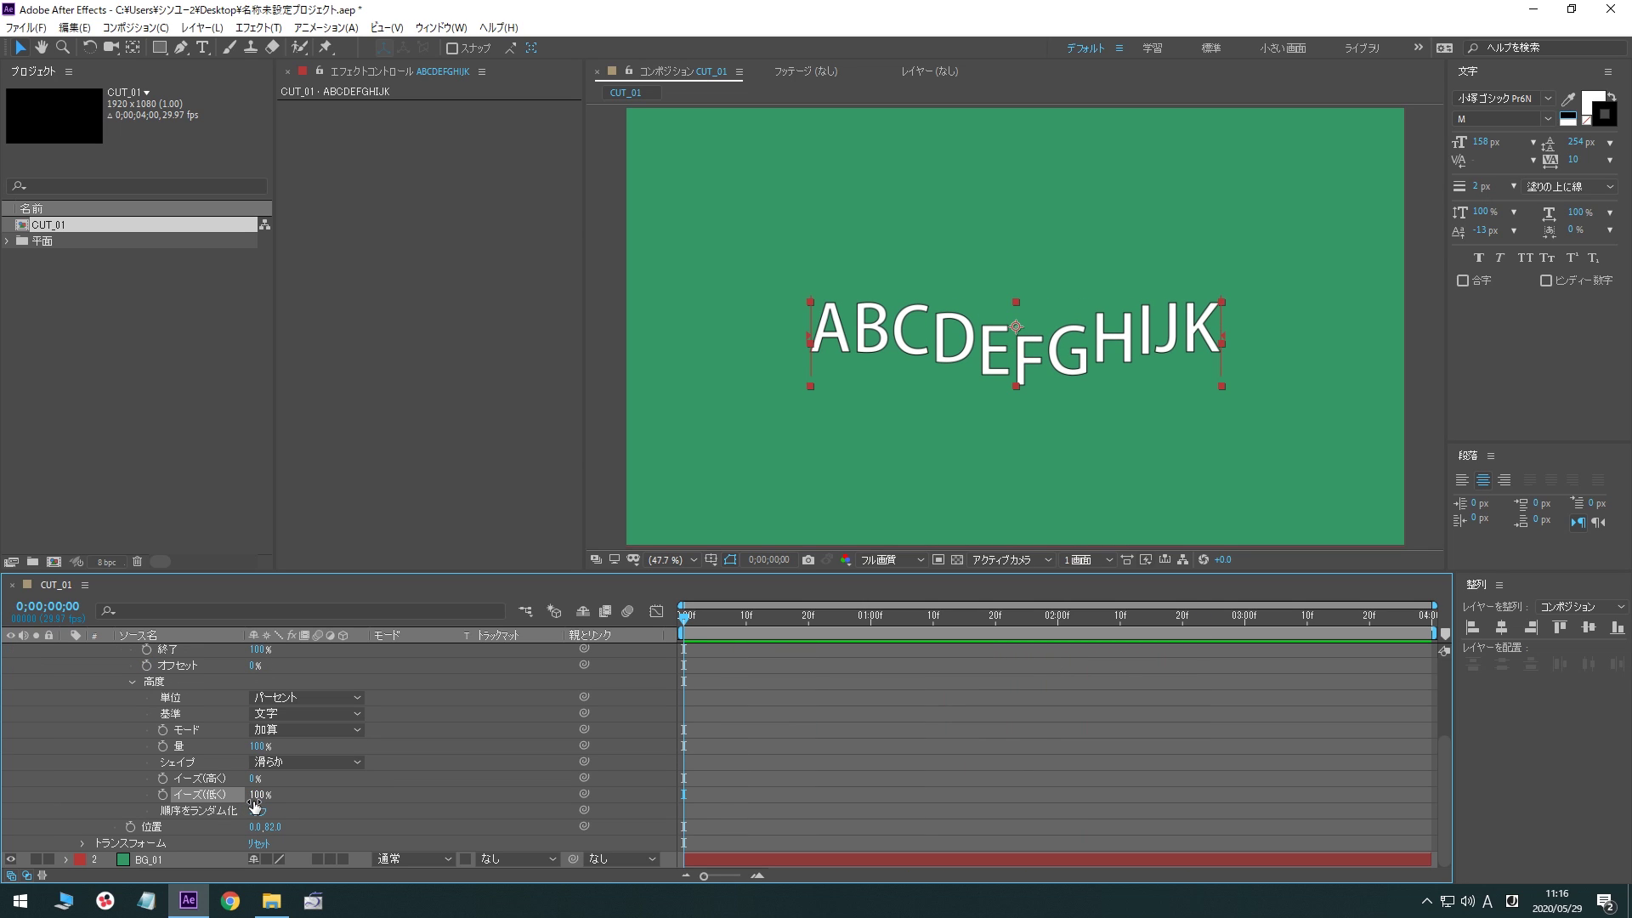
{"action": "left_click", "coordinate": [203, 812]}
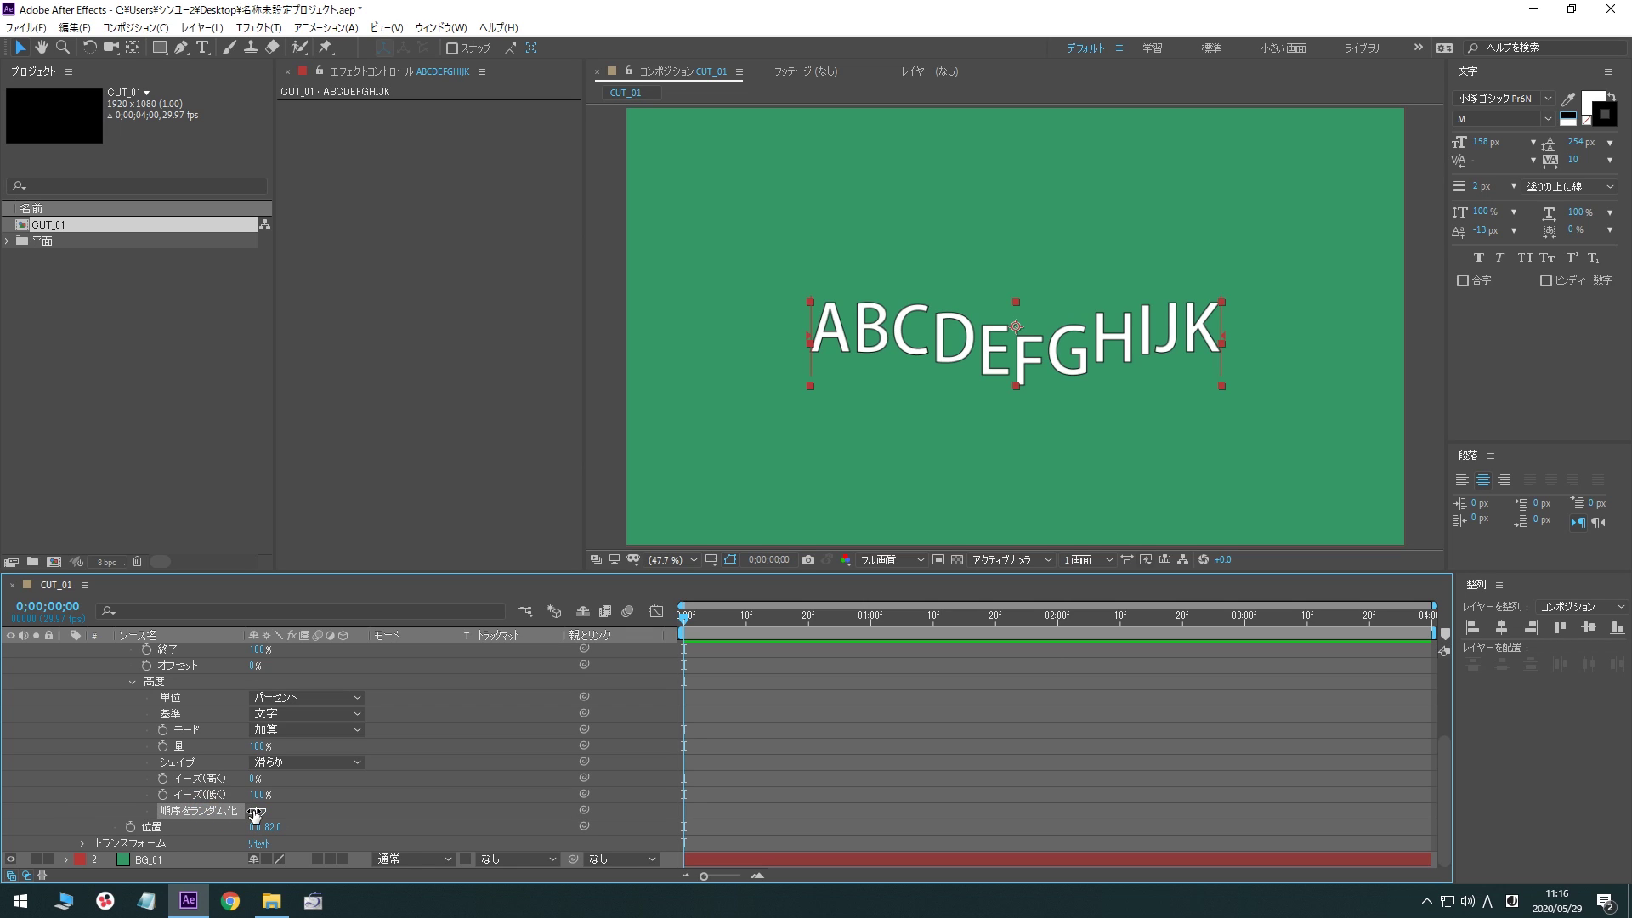
{"action": "left_click", "coordinate": [257, 811]}
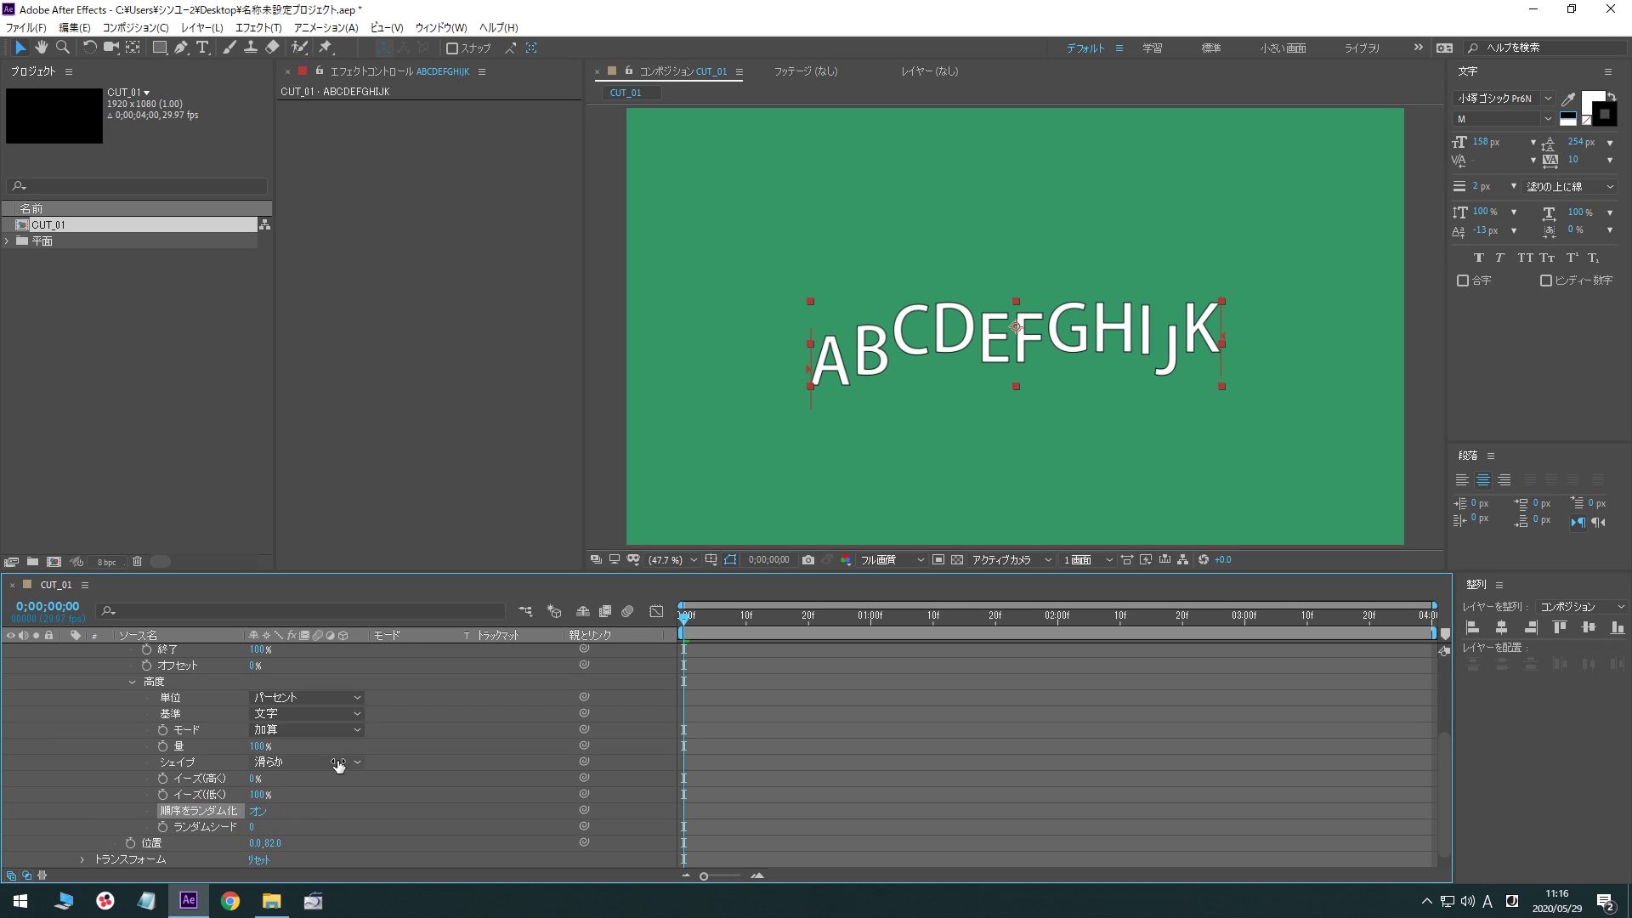
{"action": "key", "text": "space"}
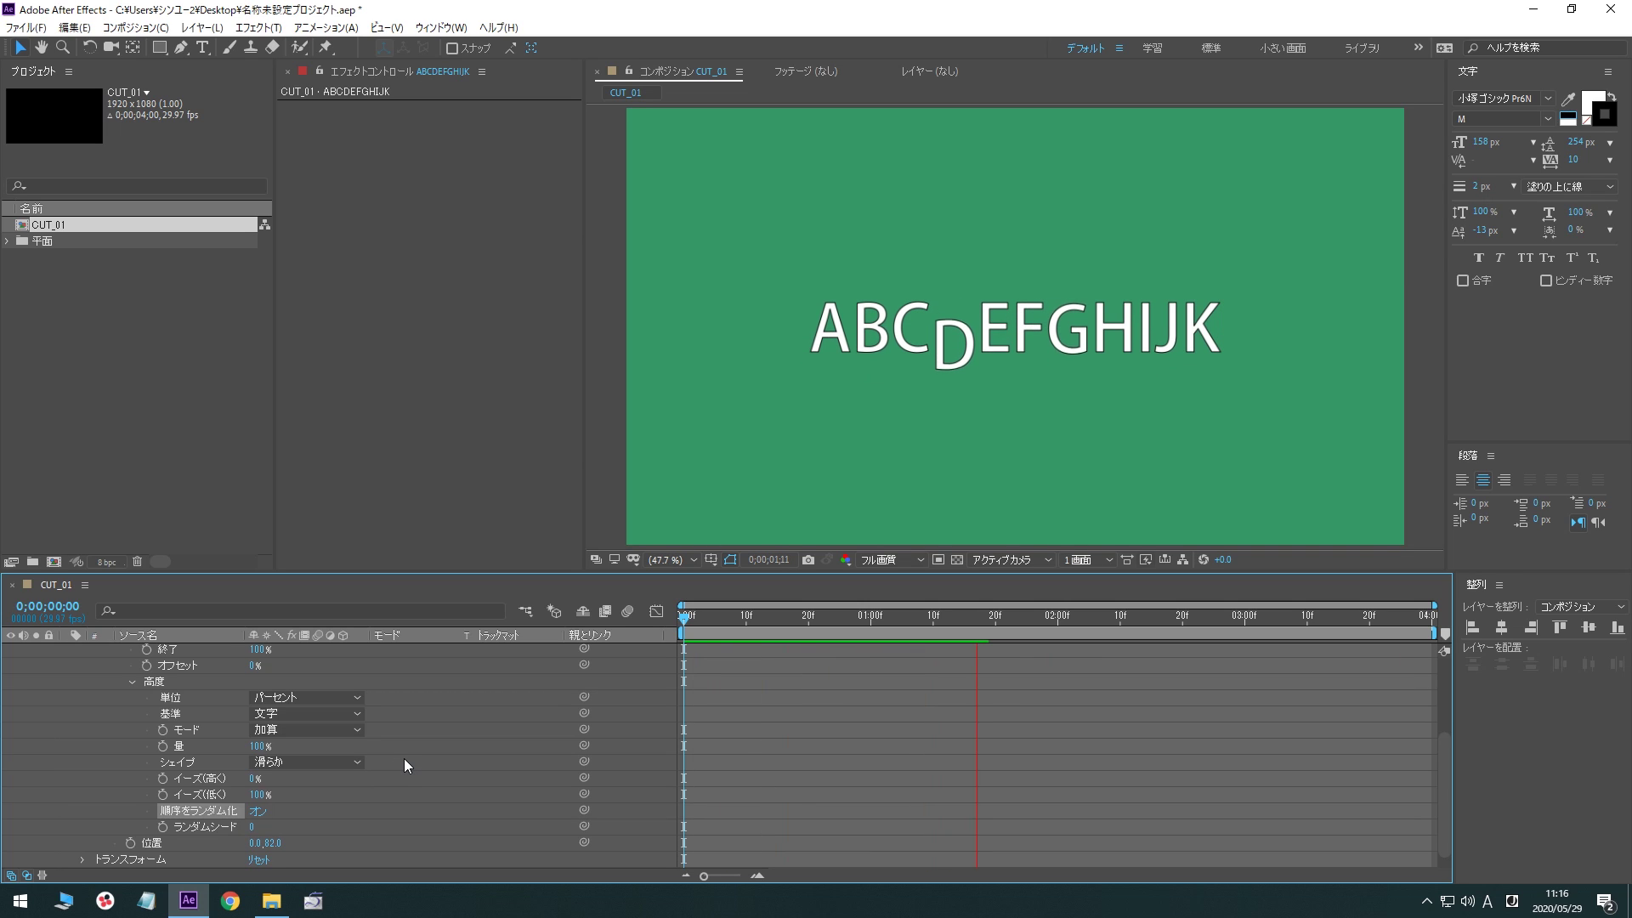
{"action": "key", "text": "space"}
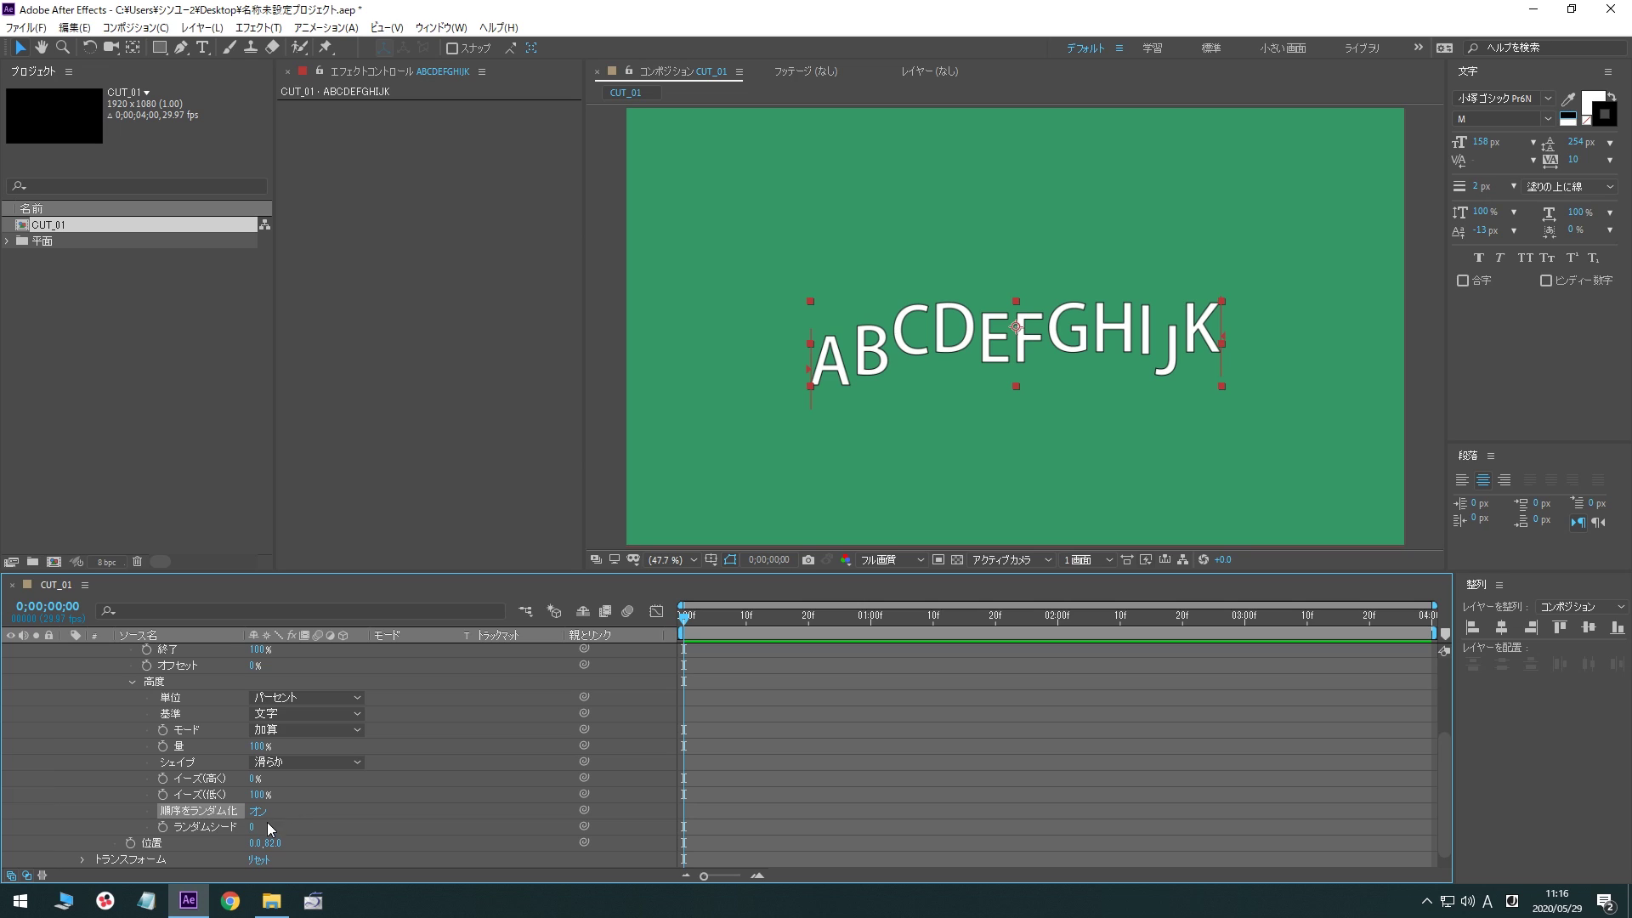
{"action": "left_click_drag", "start_coordinate": [253, 827], "coordinate": [282, 829]}
{"action": "key", "text": "space"}
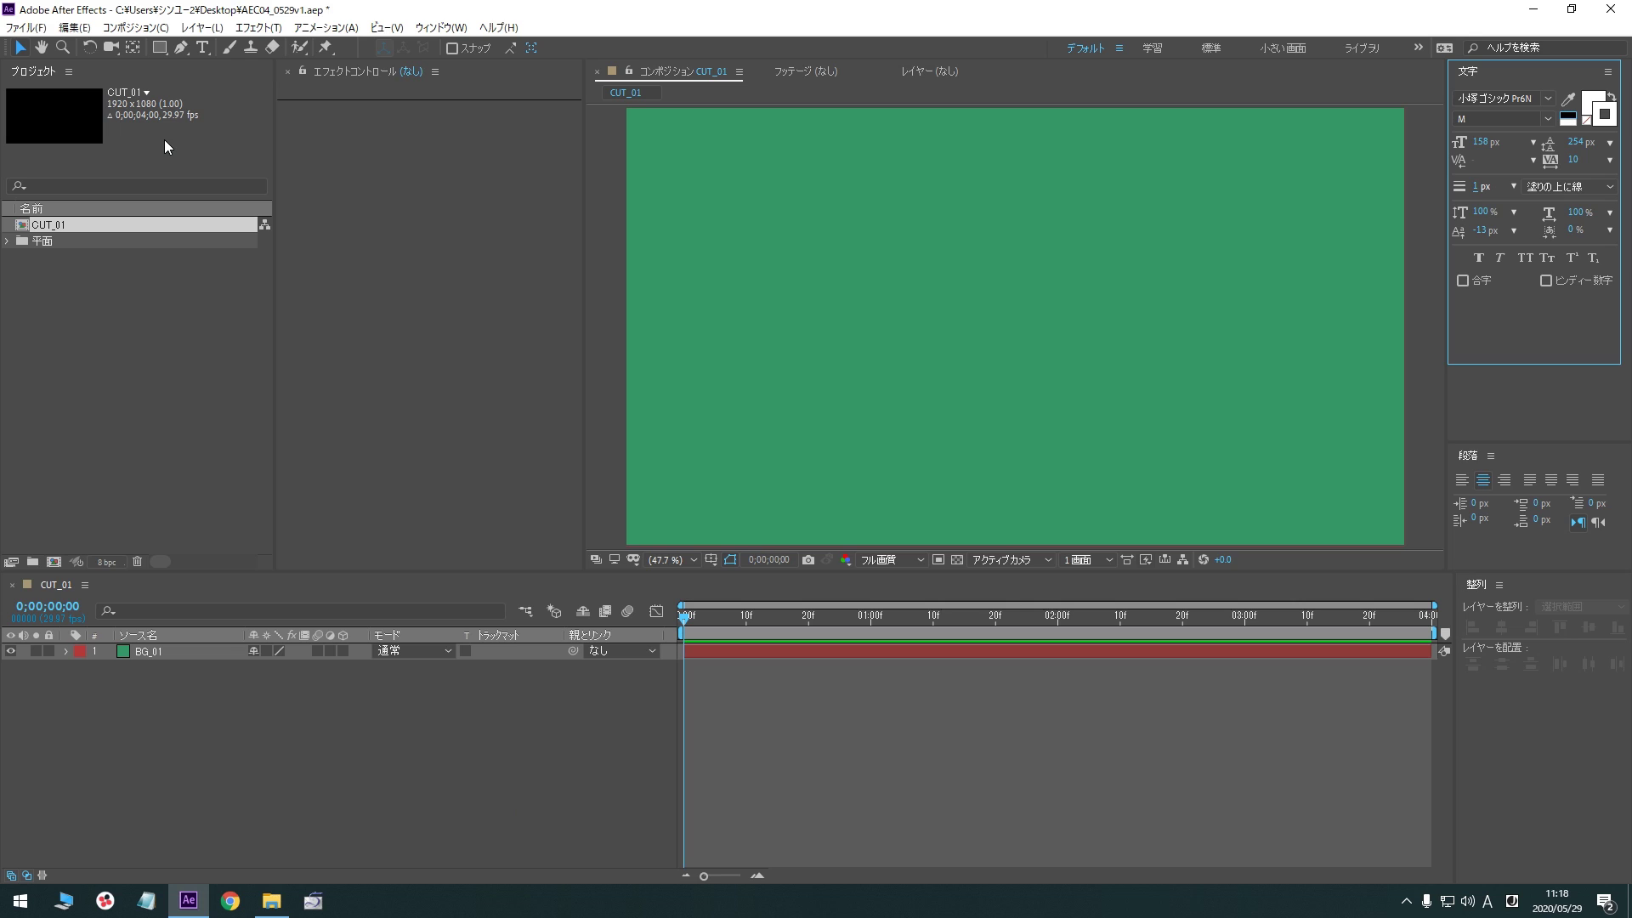
Create a two-line text layer in the composition reading "TEXT" and "アニメーター"
{"action": "left_click", "coordinate": [202, 47]}
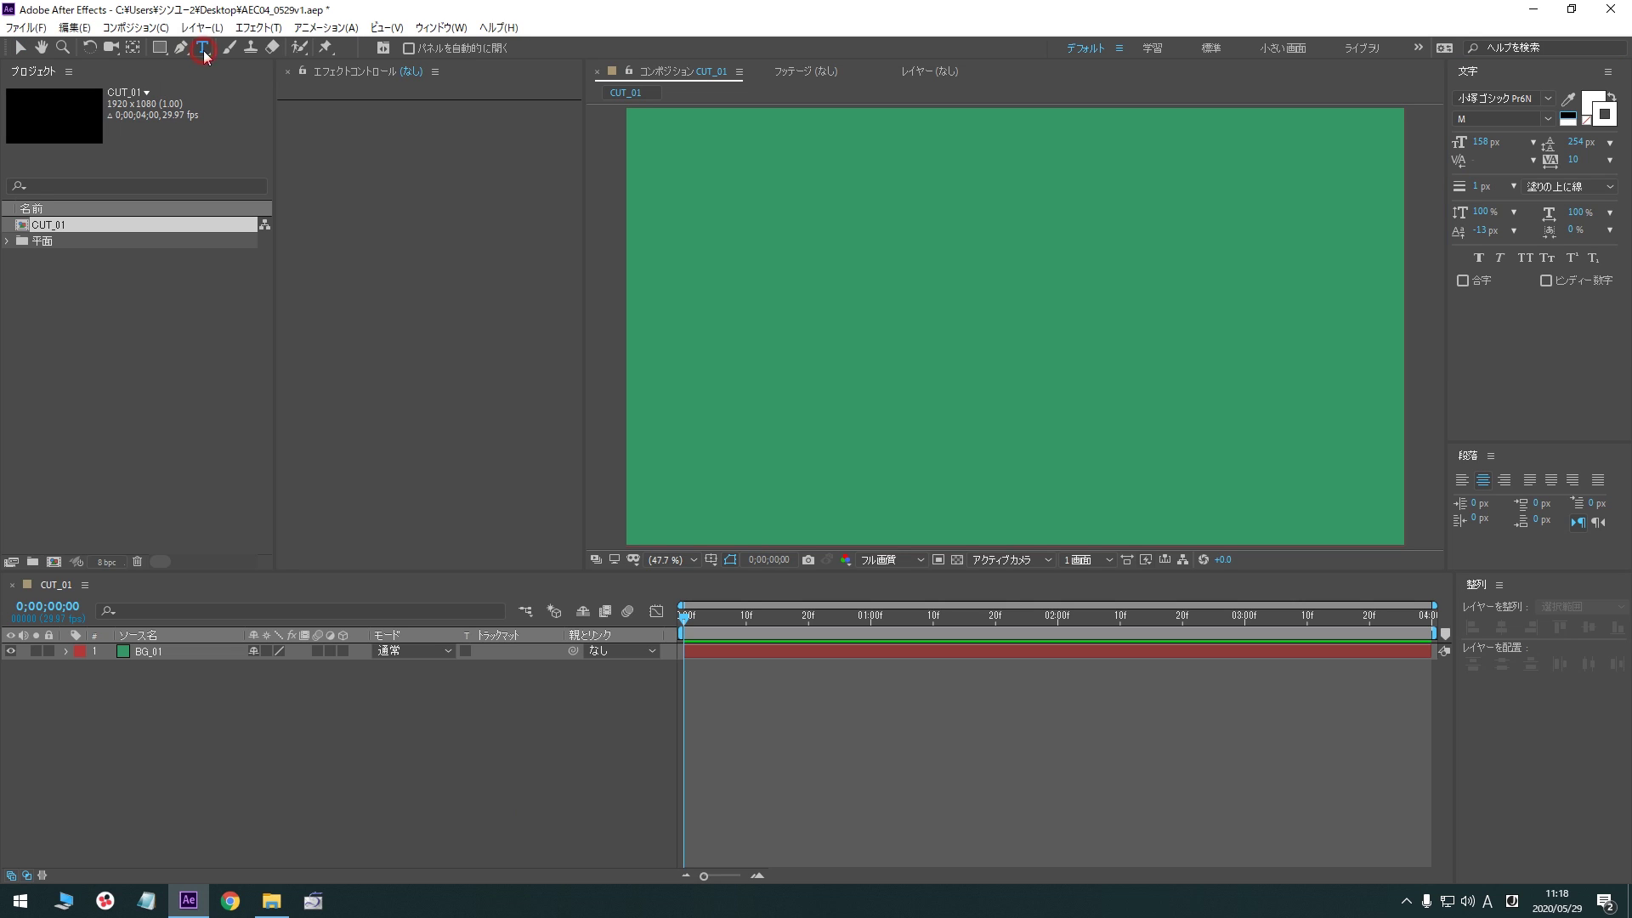
{"action": "left_click", "coordinate": [779, 270]}
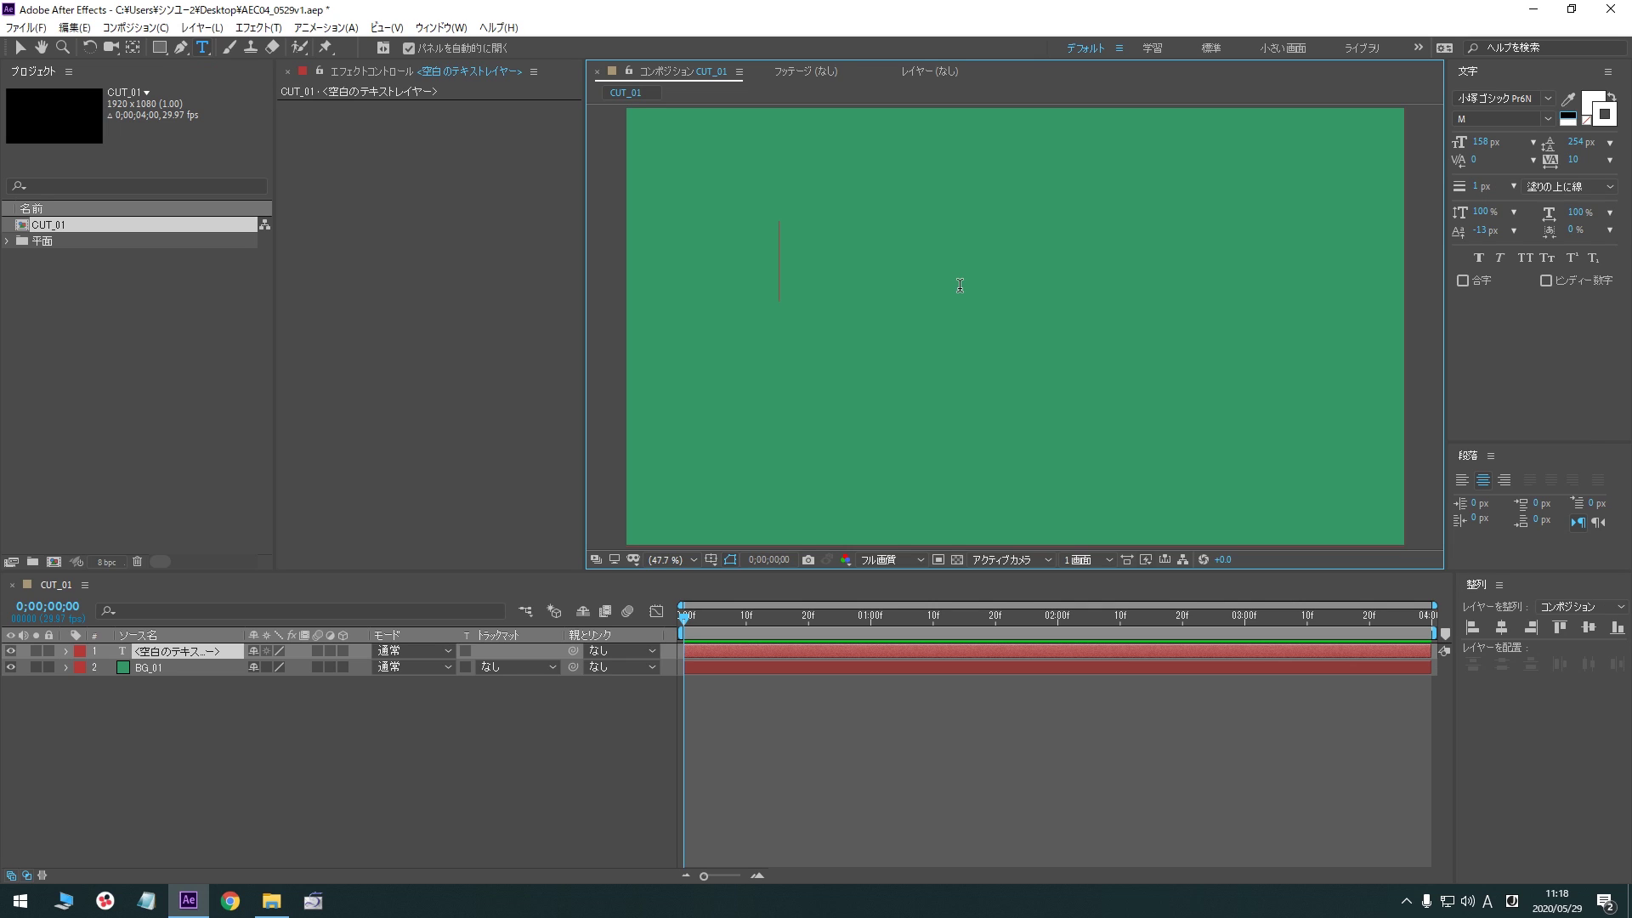
{"action": "type", "text": "T"}
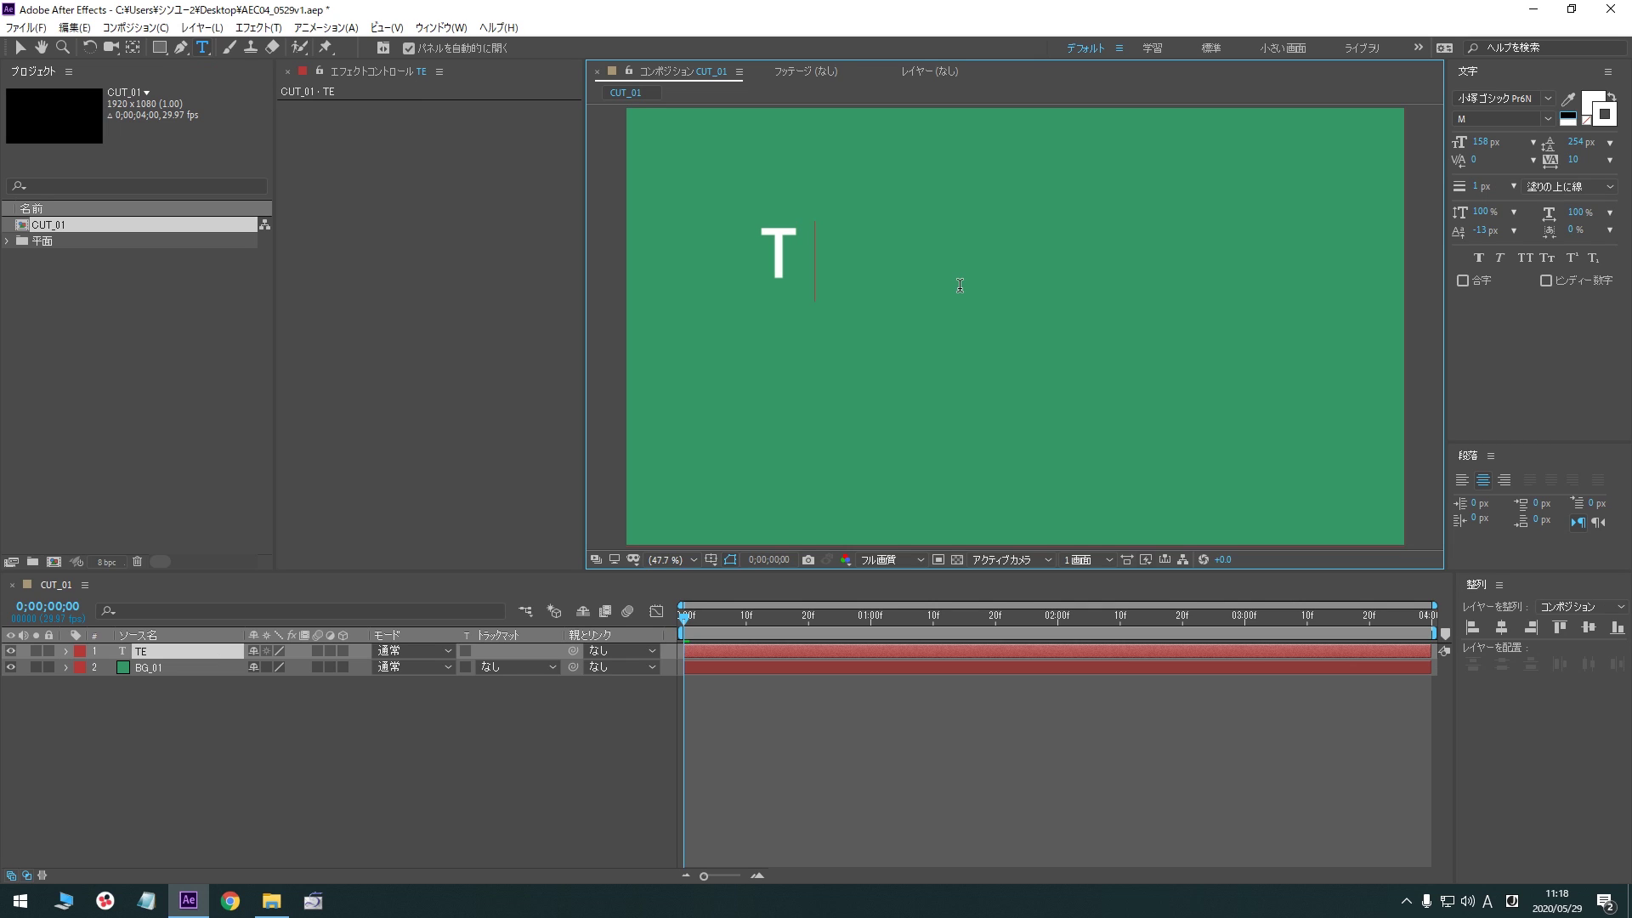
{"action": "type", "text": "EXT"}
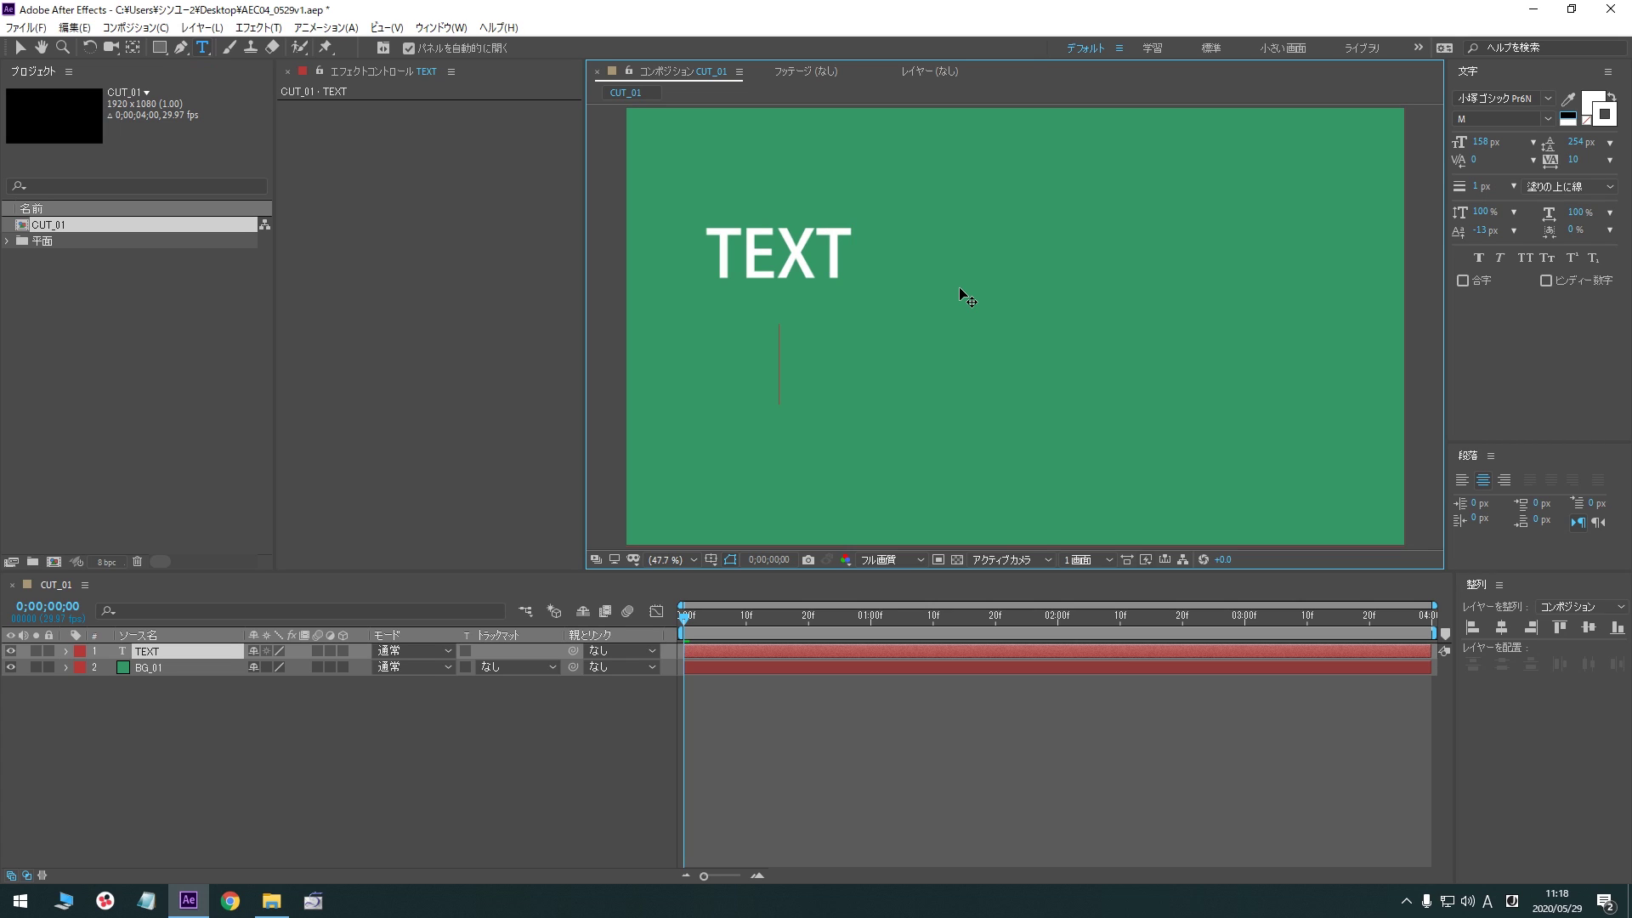
{"action": "key", "text": "Zenkaku_Hankaku"}
{"action": "type", "text": "あにme-ta-"}
{"action": "key", "text": "space"}
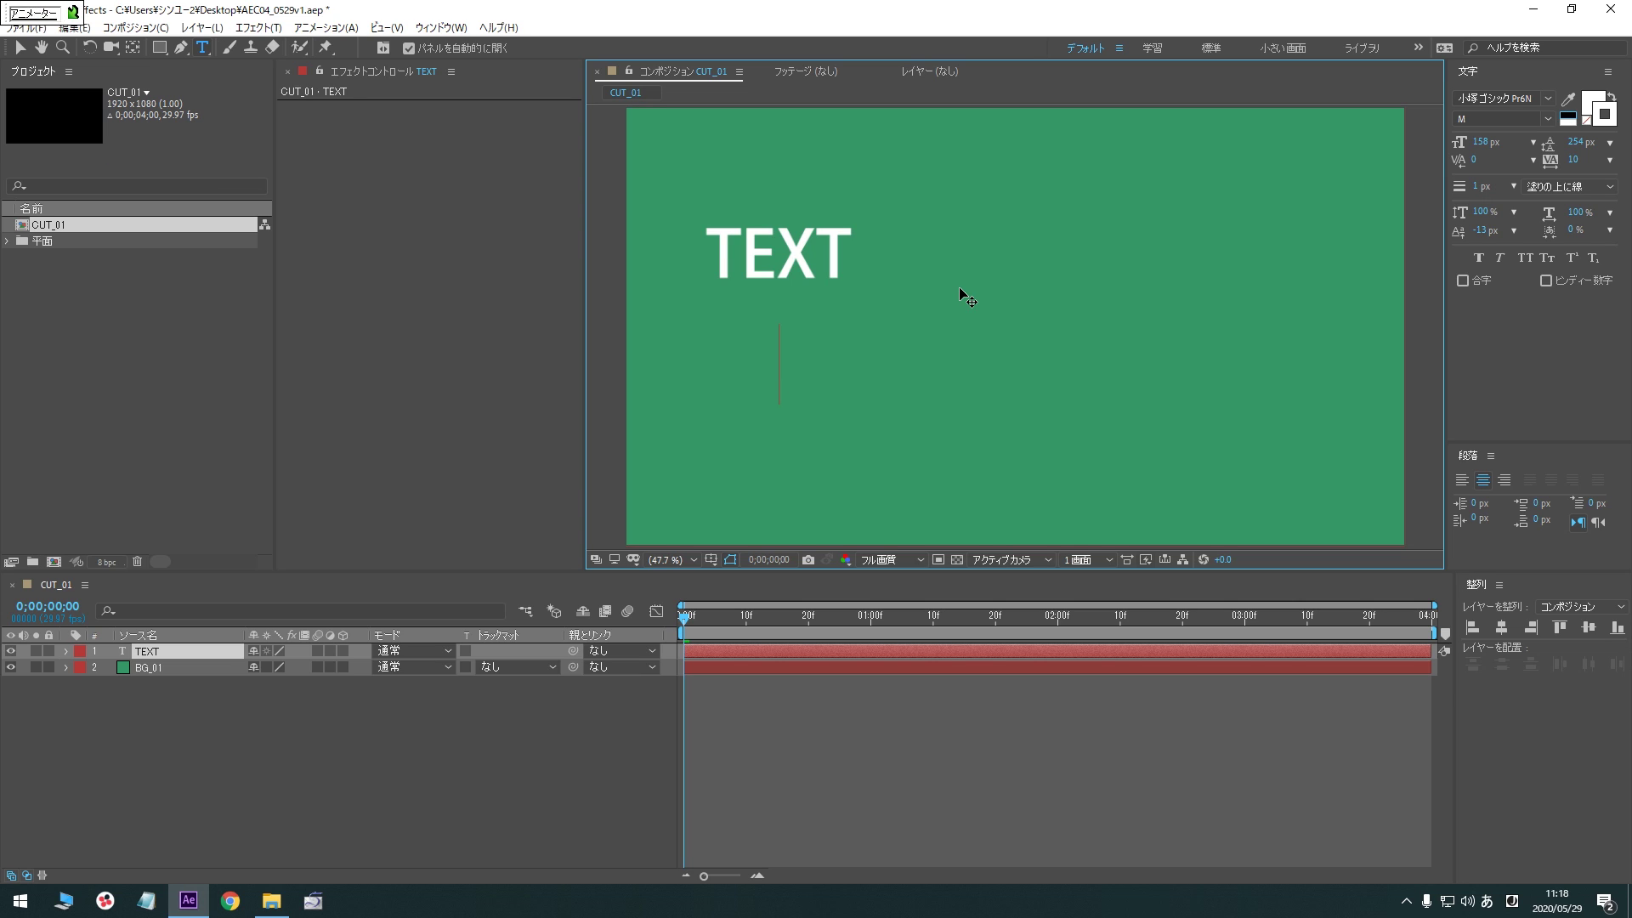
{"action": "key", "text": "Return"}
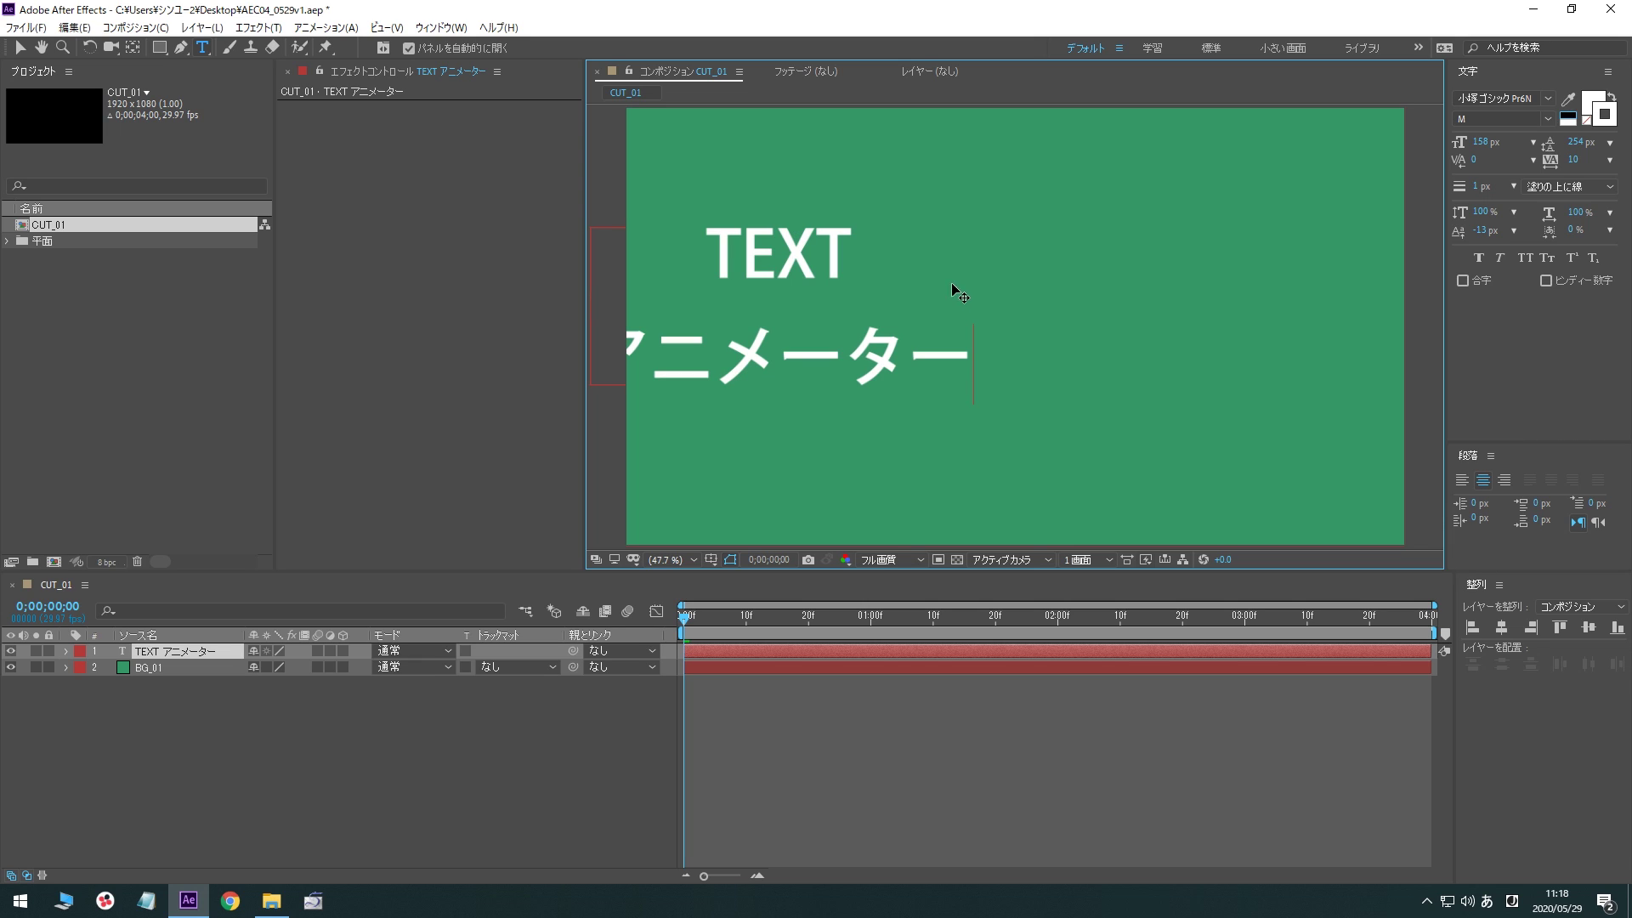
Center the text layer horizontally and vertically in the composition
{"action": "left_click", "coordinate": [21, 48]}
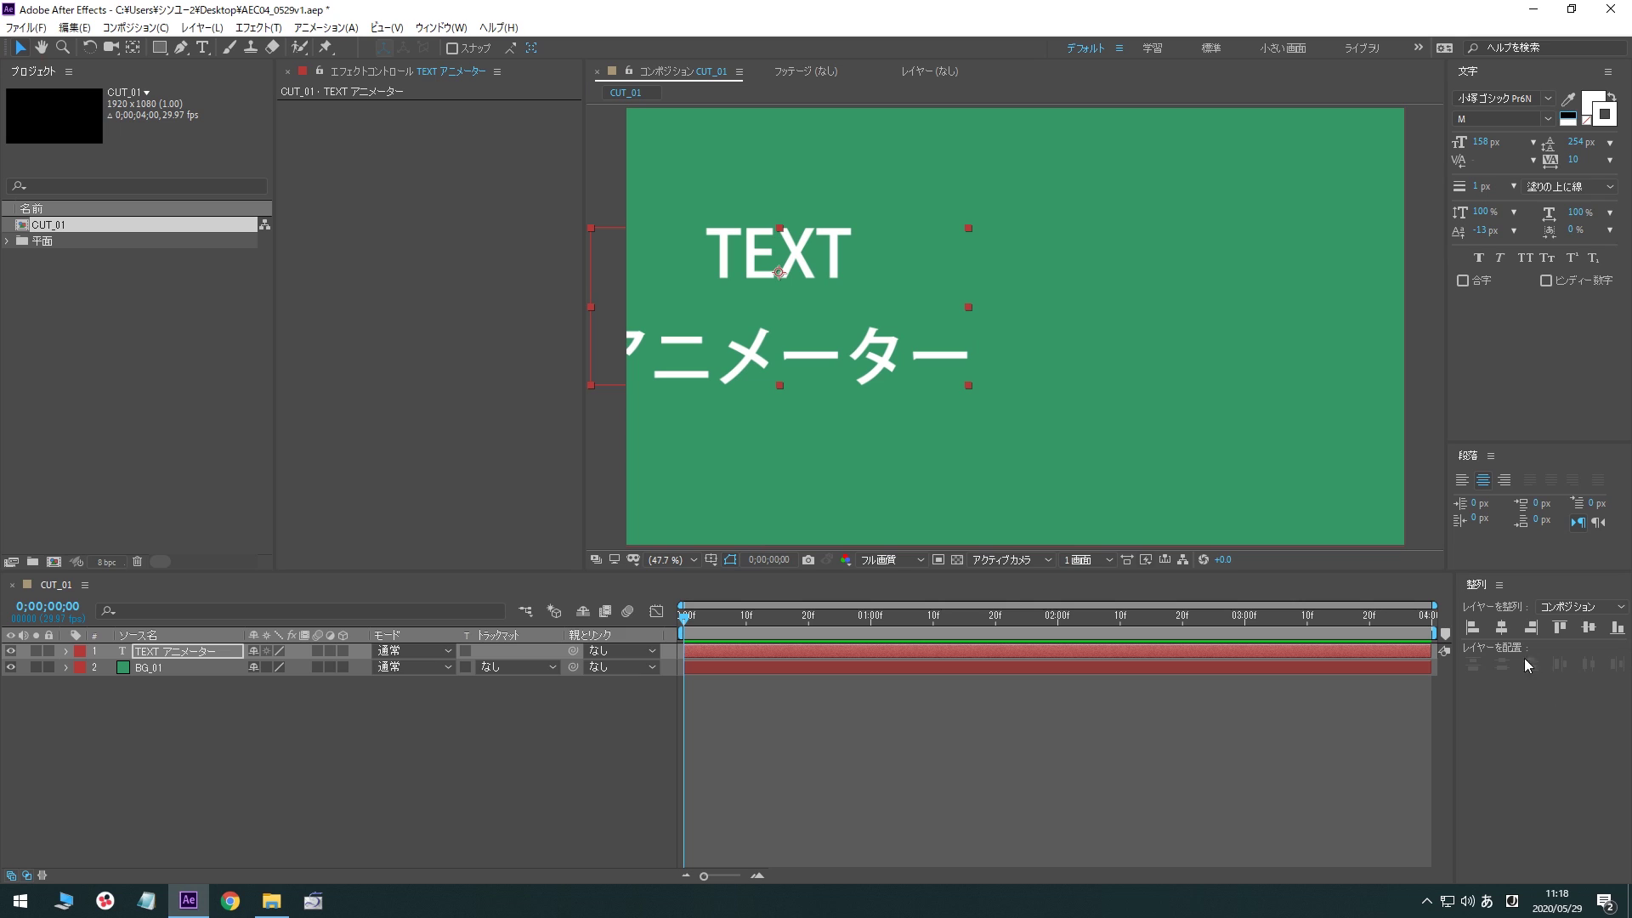
{"action": "left_click", "coordinate": [1501, 627]}
{"action": "left_click", "coordinate": [1588, 628]}
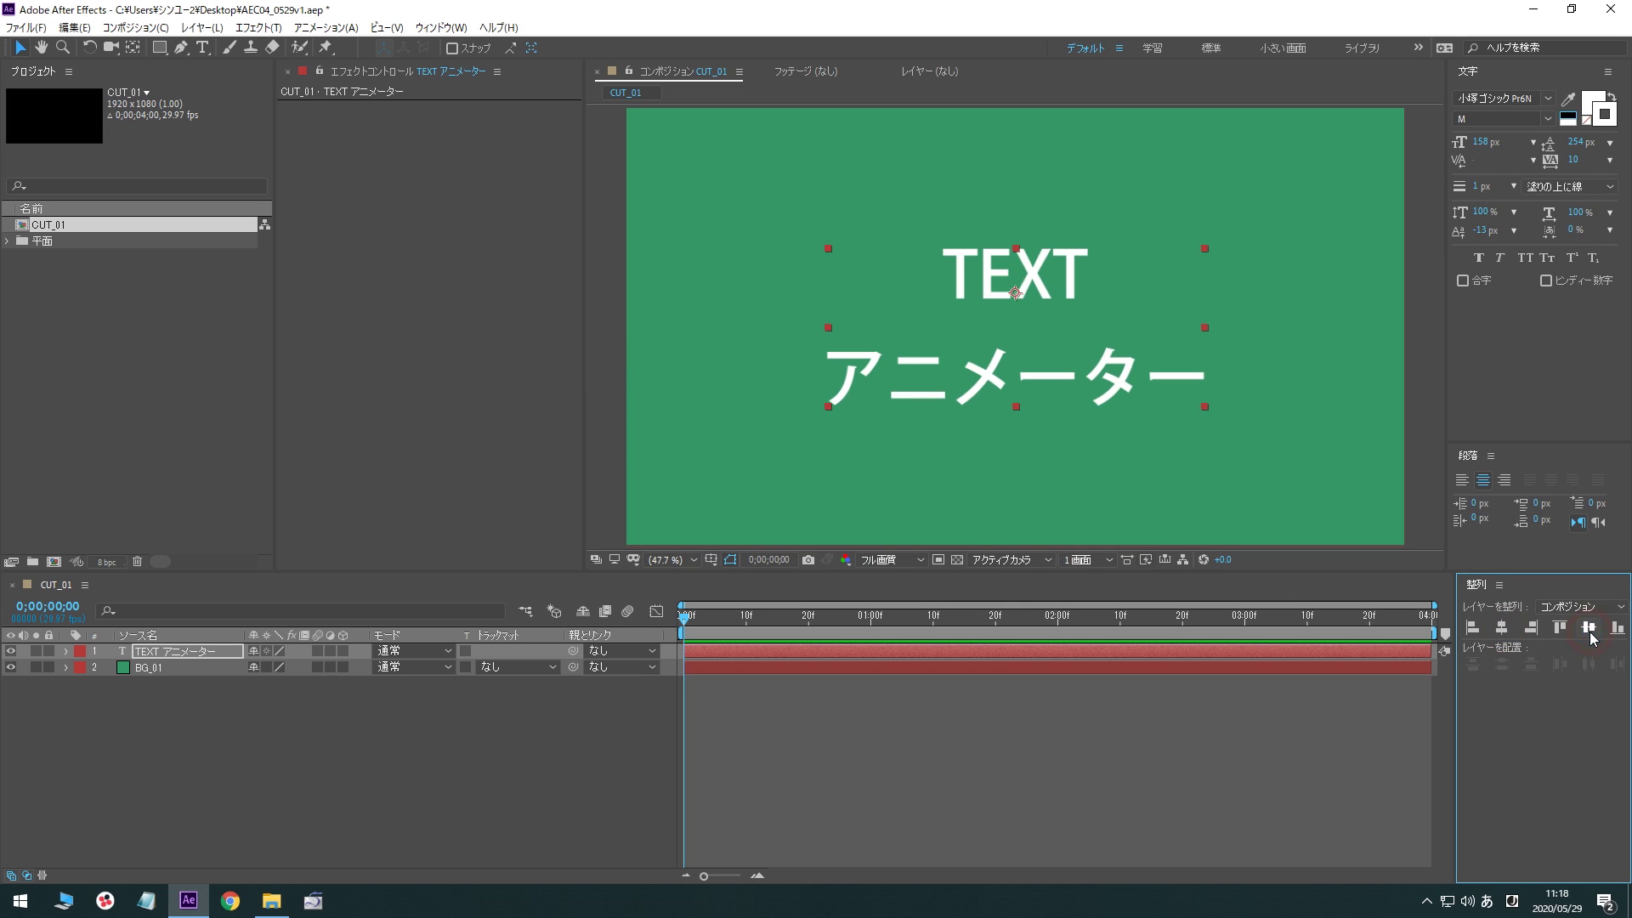
Change the text layer's font to VDL ロゴJrブラック
{"action": "left_click", "coordinate": [1531, 100]}
{"action": "key", "text": "Zenkaku_Hankaku"}
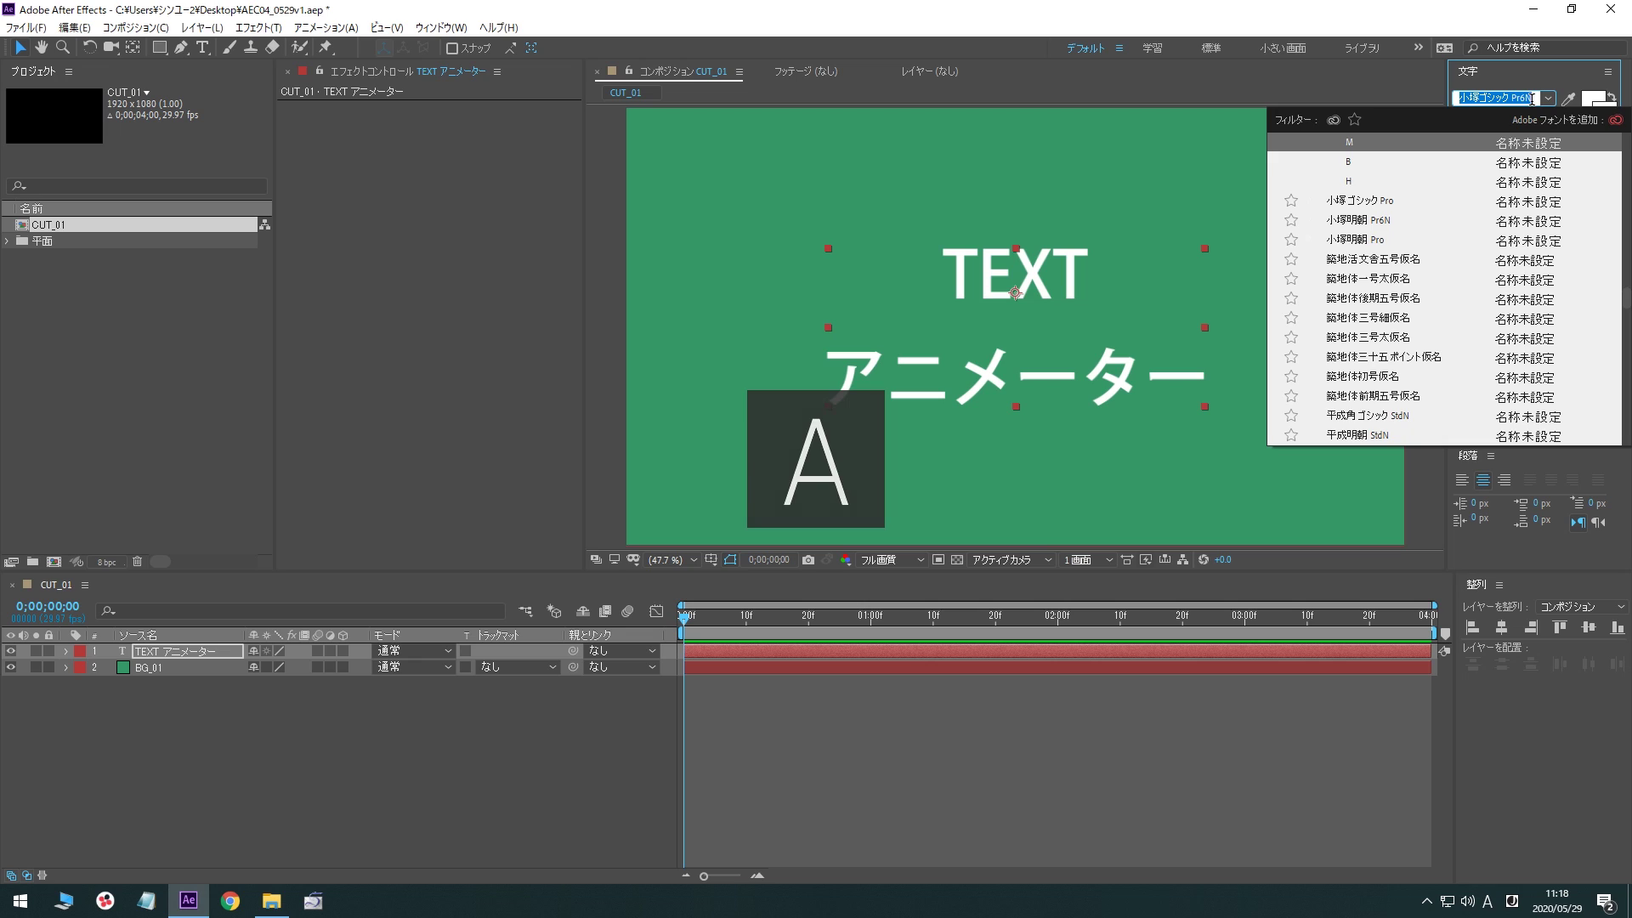
{"action": "type", "text": "vdl"}
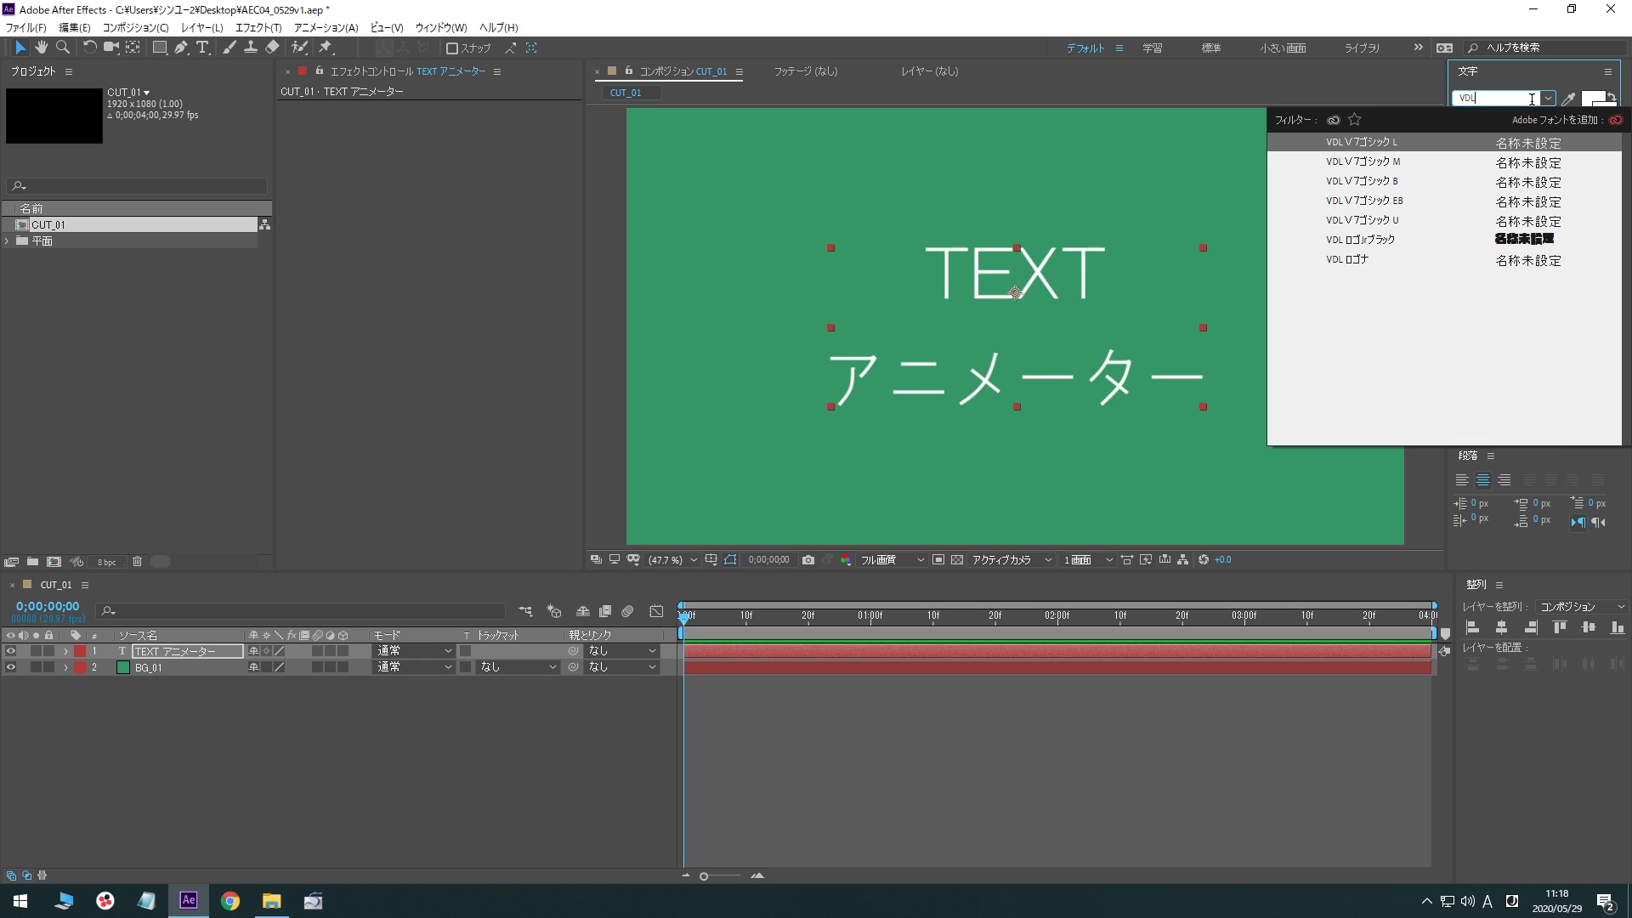
{"action": "left_click", "coordinate": [1363, 240]}
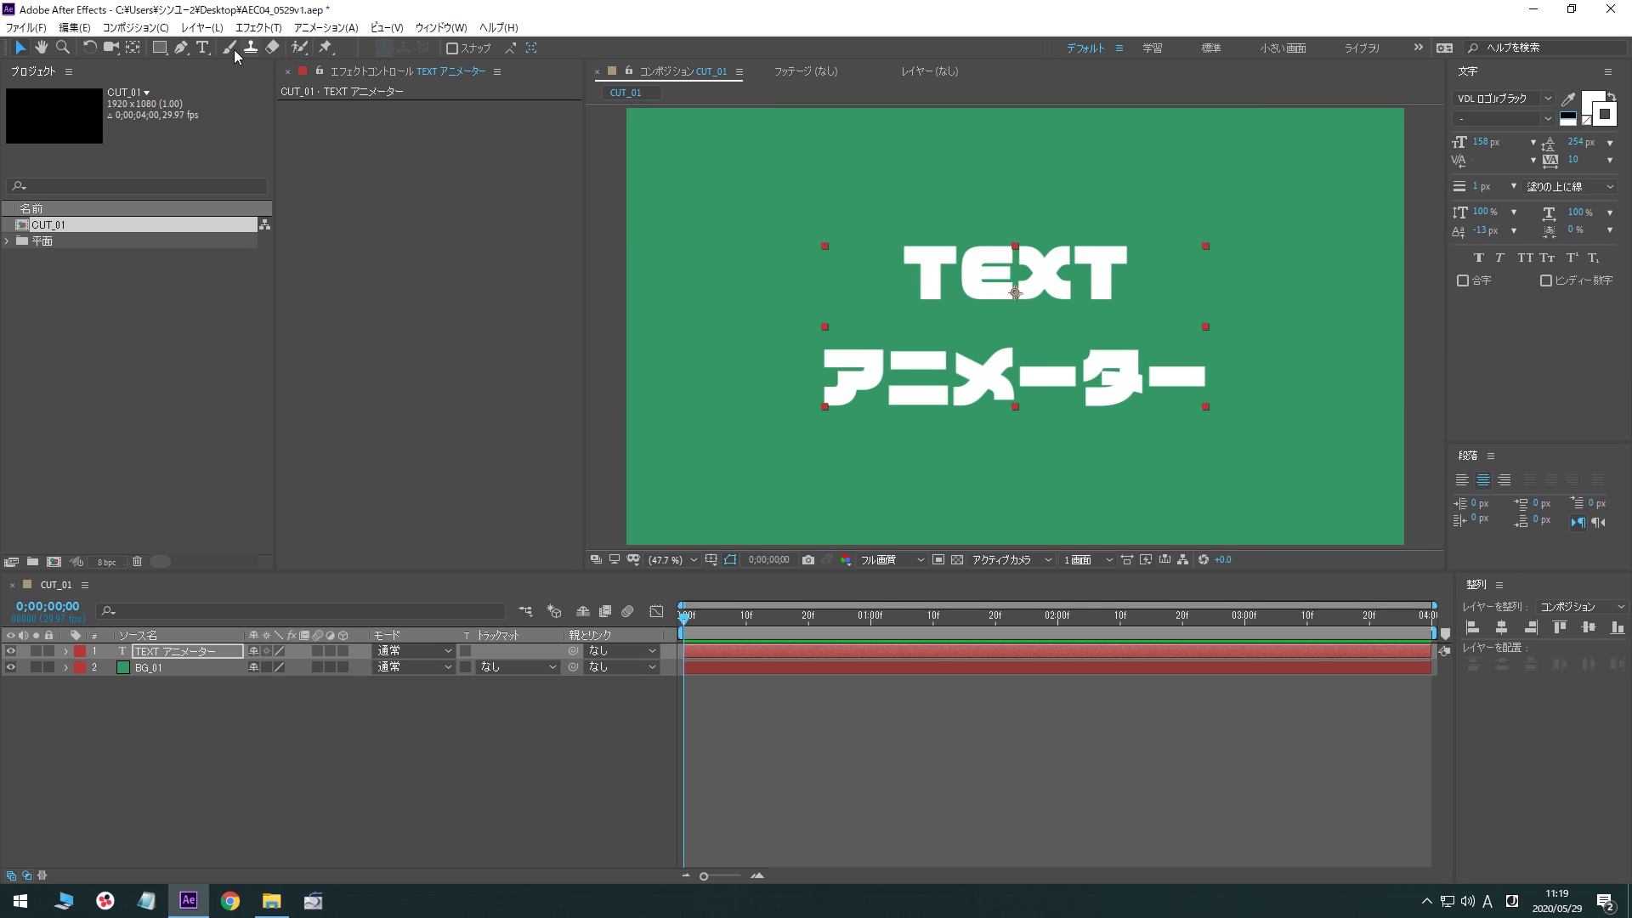
Set the font size of the word "TEXT" to 439 px
{"action": "left_click", "coordinate": [202, 48]}
{"action": "left_click_drag", "start_coordinate": [902, 268], "coordinate": [1153, 278]}
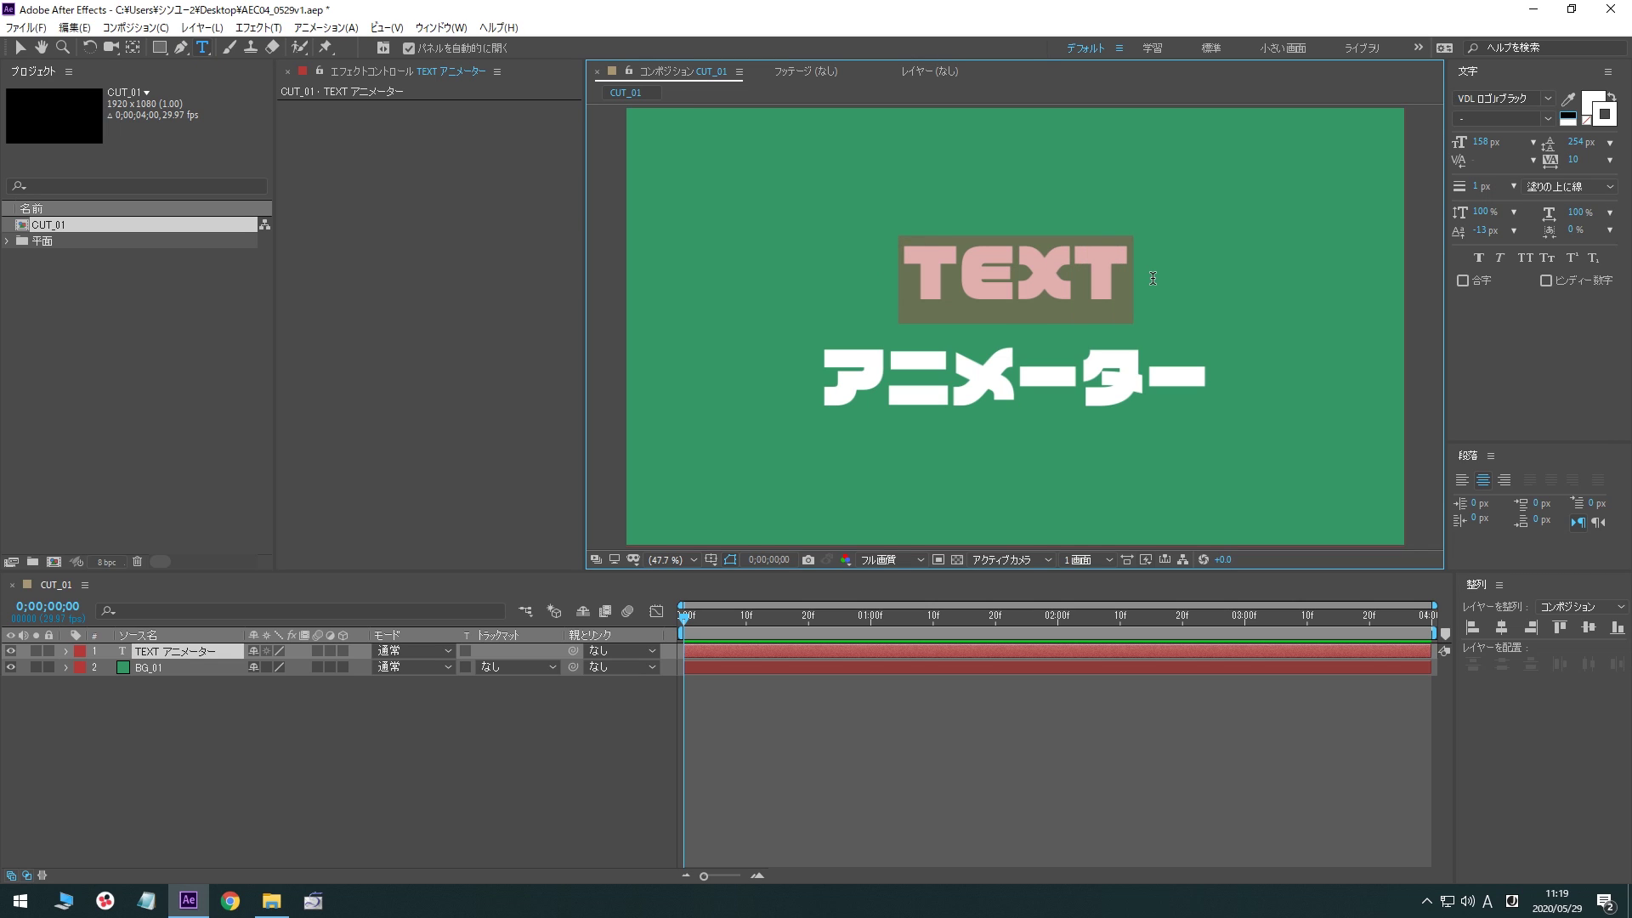
{"action": "left_click", "coordinate": [1483, 142]}
{"action": "type", "text": "173"}
{"action": "key", "text": "Return"}
{"action": "left_click_drag", "start_coordinate": [1496, 144], "coordinate": [1592, 147]}
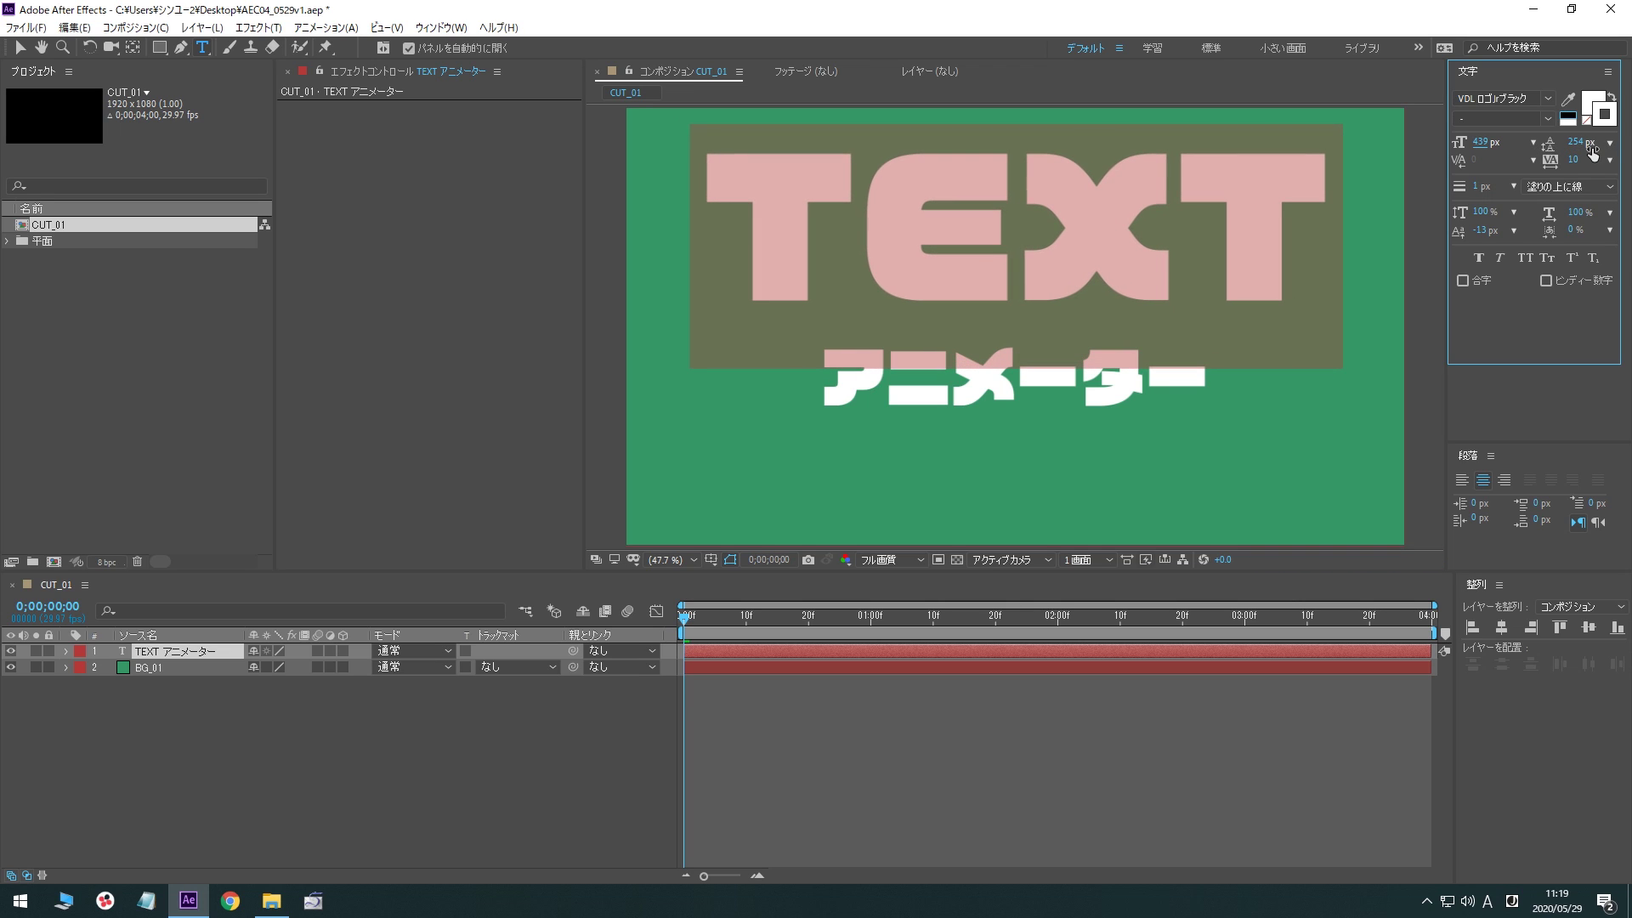
Set the font size of the line "アニメーター" to 246 px and its leading to 255 px
{"action": "left_click_drag", "start_coordinate": [828, 391], "coordinate": [1207, 382]}
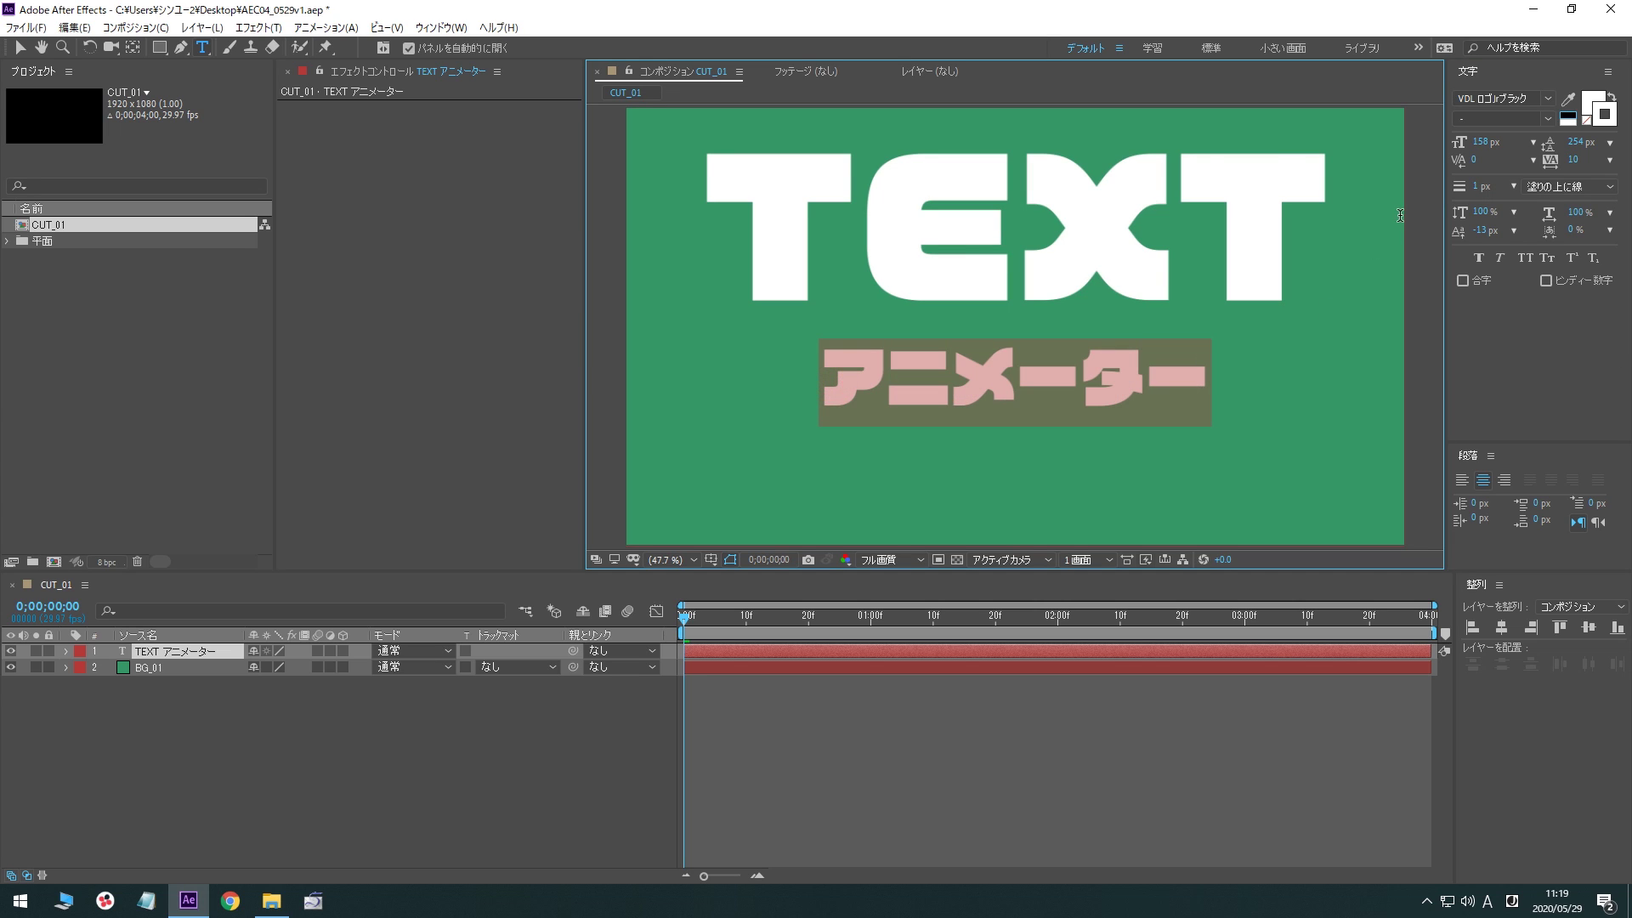
{"action": "left_click_drag", "start_coordinate": [1480, 142], "coordinate": [1562, 143]}
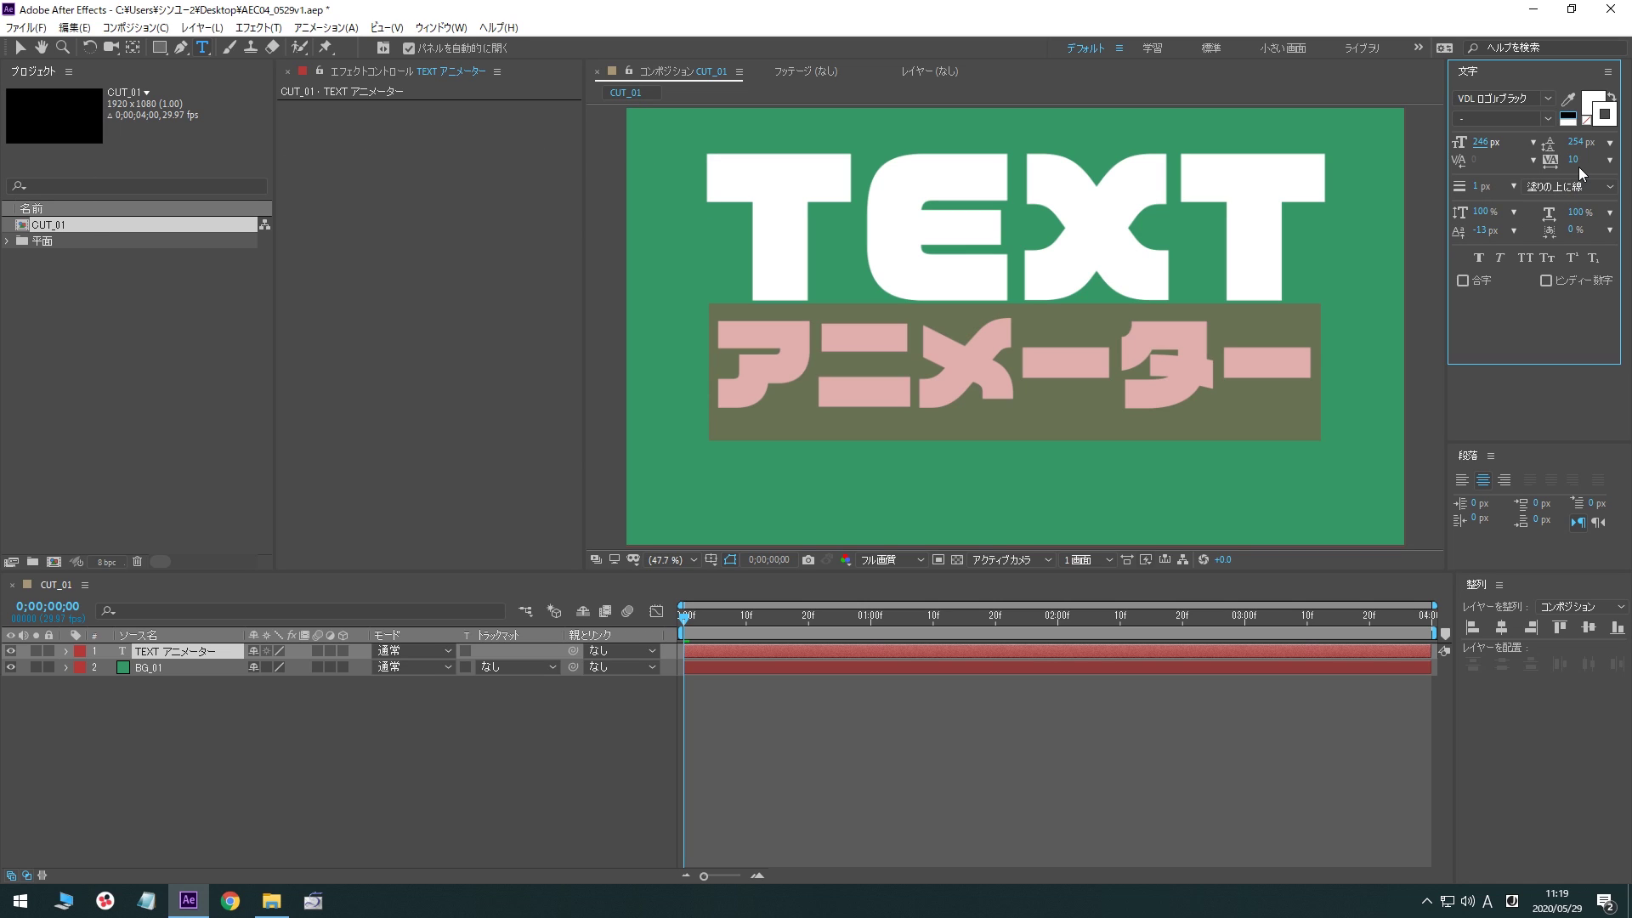
{"action": "left_click", "coordinate": [1575, 141]}
{"action": "mouse_move", "coordinate": [1574, 140]}
{"action": "left_mouse_down"}
{"action": "mouse_move", "coordinate": [1551, 142]}
{"action": "mouse_move", "coordinate": [1588, 147]}
{"action": "left_mouse_up"}
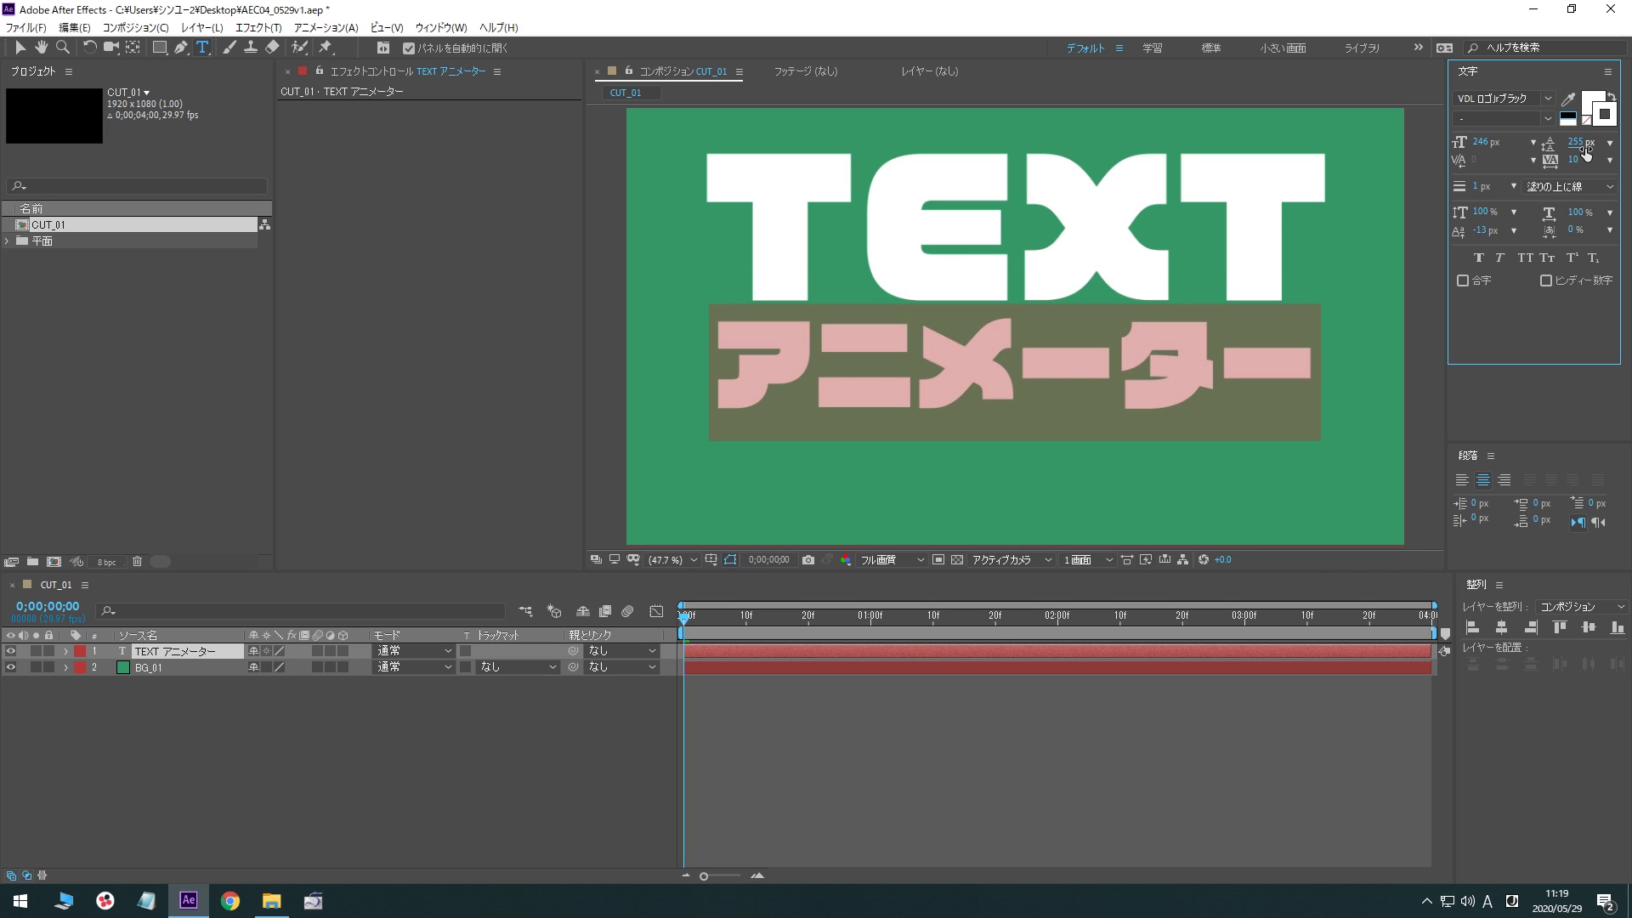
Finish text editing and center the resized text layer horizontally and vertically in the composition
{"action": "left_click", "coordinate": [19, 48]}
{"action": "left_click", "coordinate": [1502, 627]}
{"action": "left_click", "coordinate": [1589, 627]}
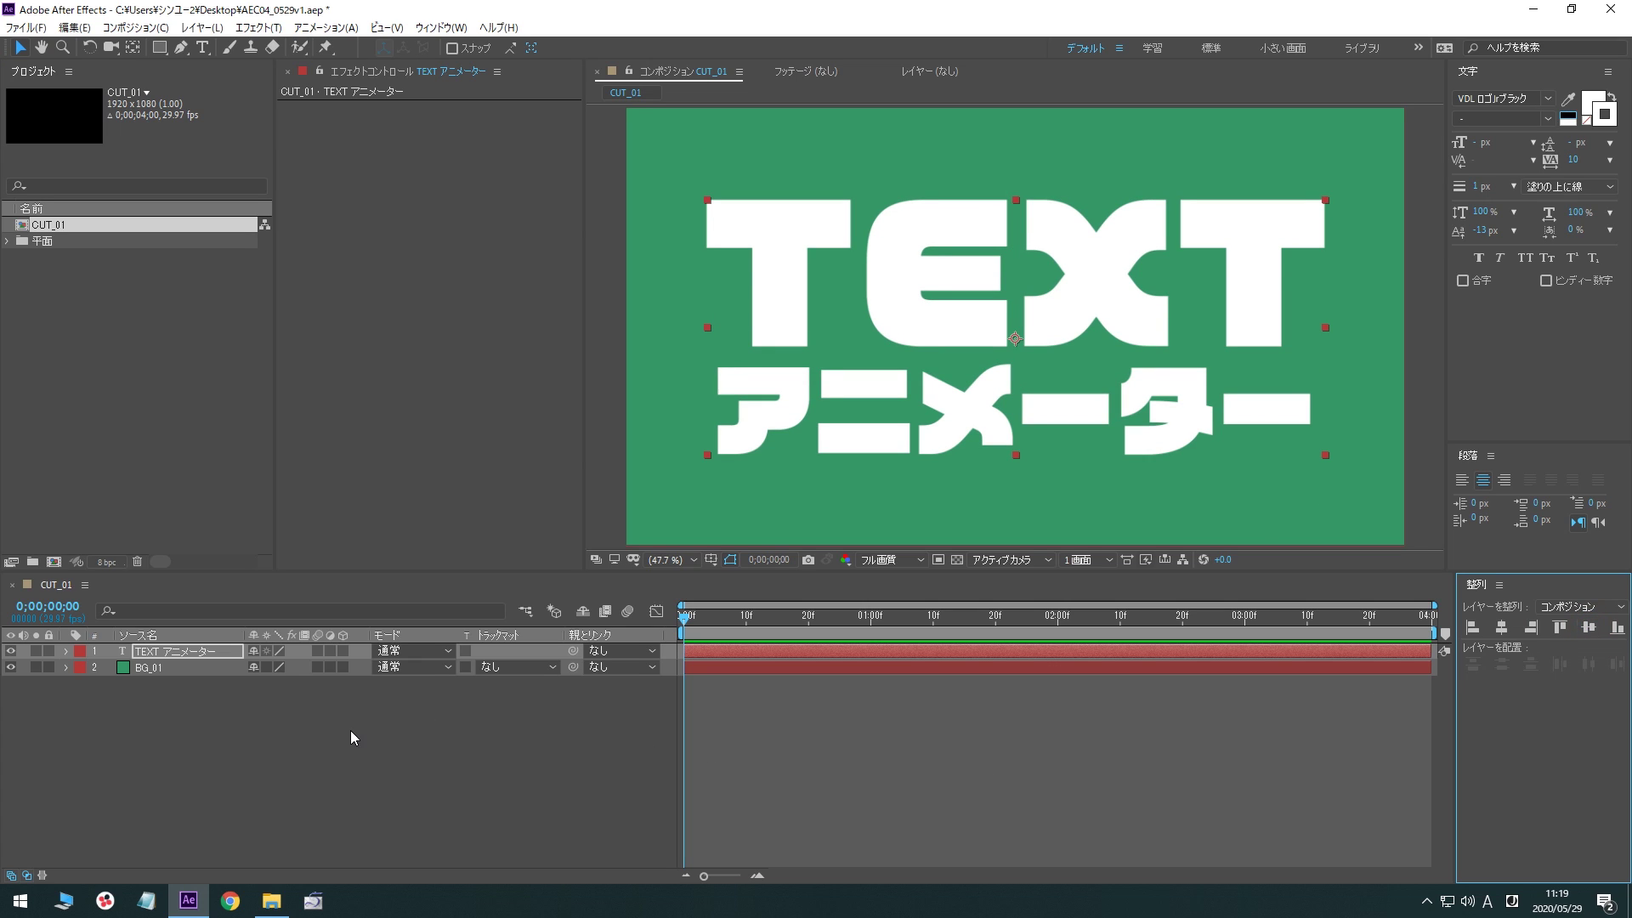
Enable per-character 3D (文字単位の 3D 化) for the TEXT アニメーター layer
{"action": "left_click", "coordinate": [211, 655]}
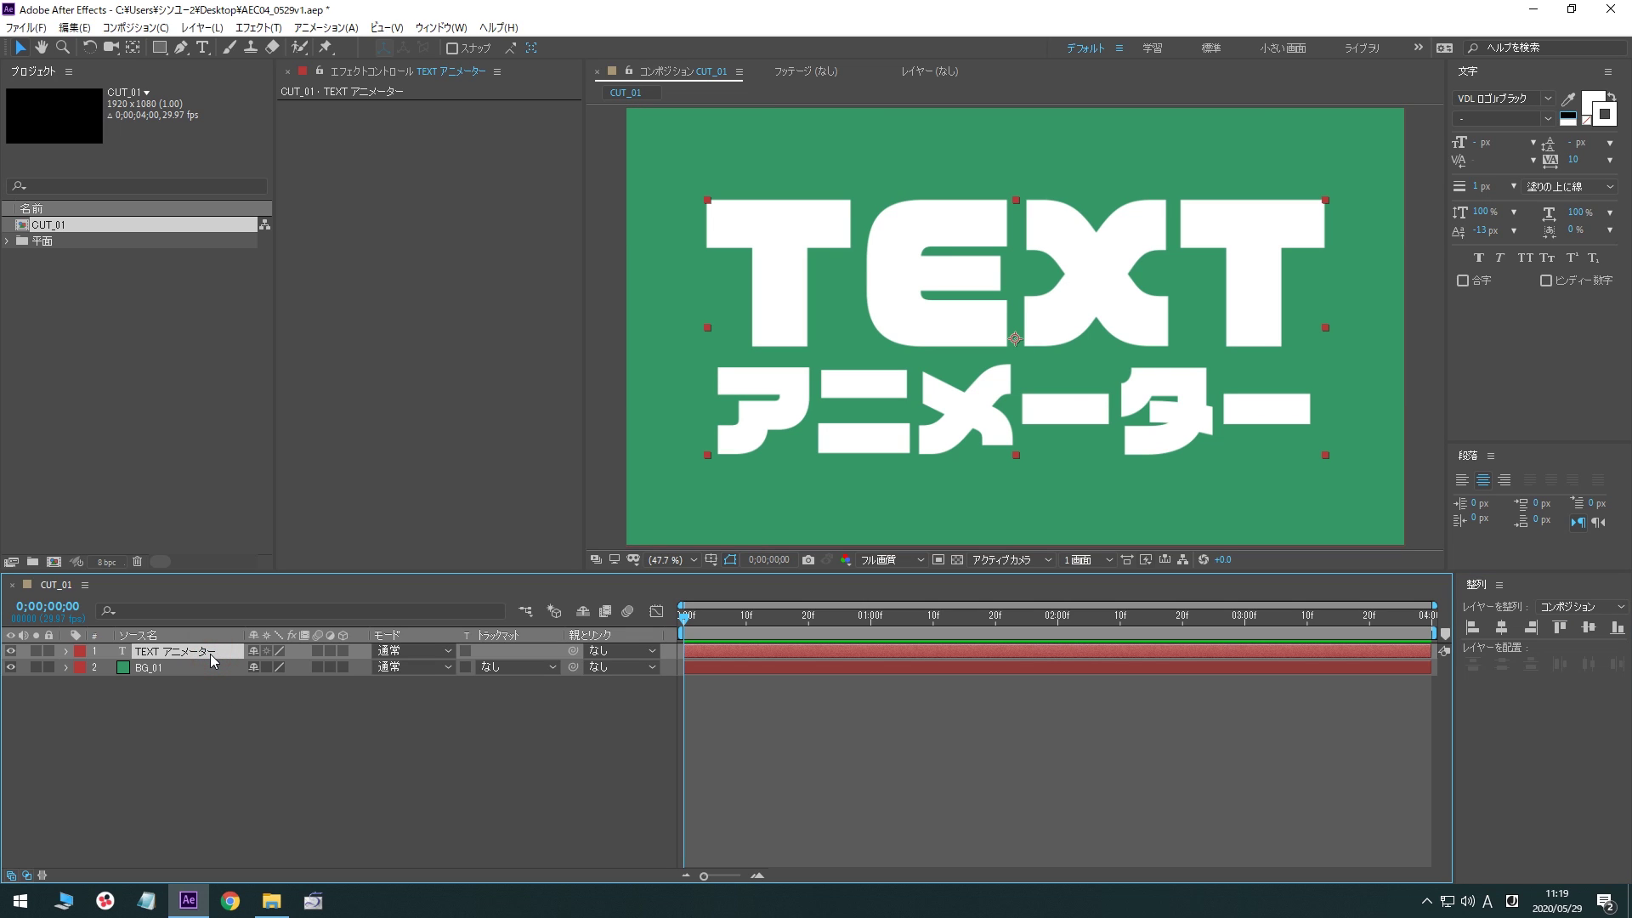
{"action": "left_click", "coordinate": [64, 653]}
{"action": "left_click", "coordinate": [360, 667]}
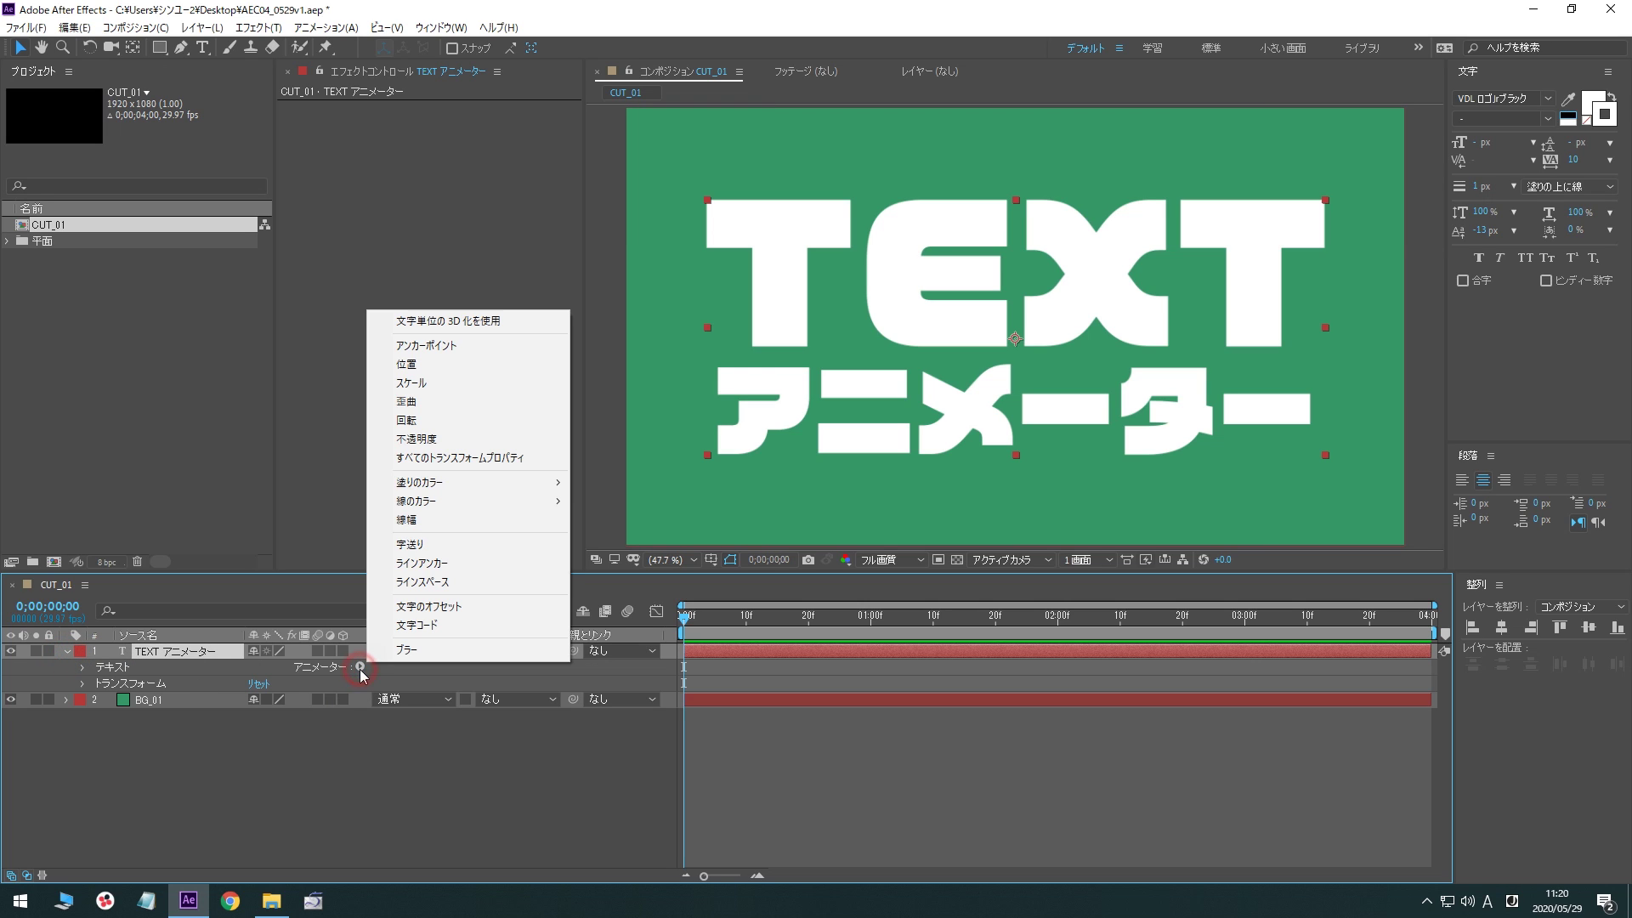
{"action": "left_click", "coordinate": [511, 323]}
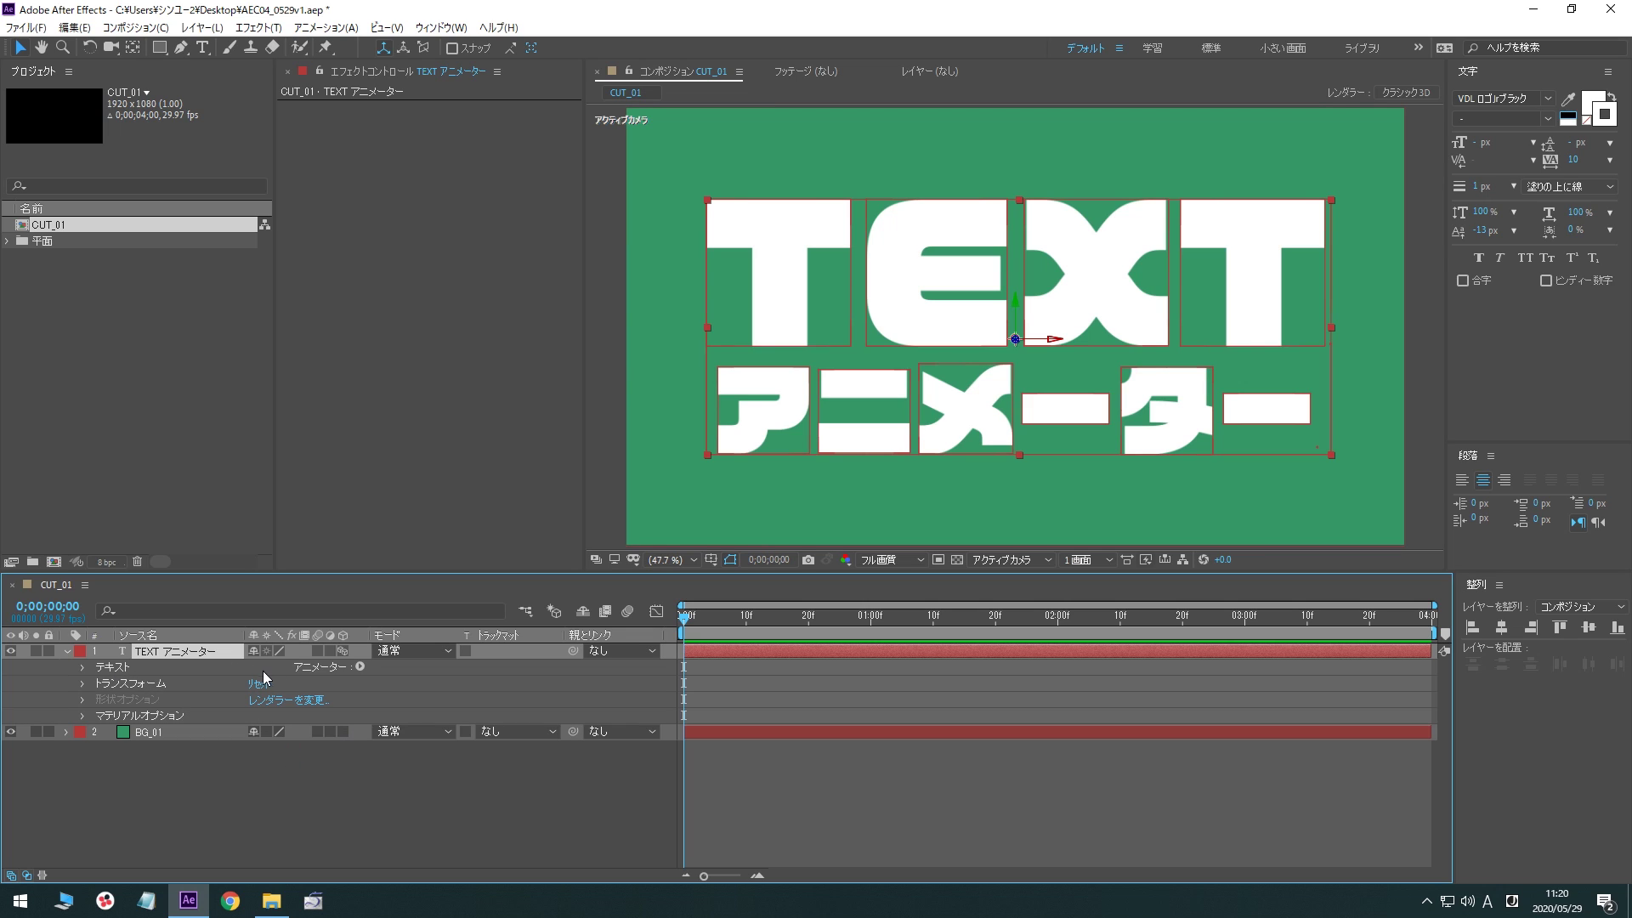
Add a Position (位置) animator to the text layer and set its Z value to 8000
{"action": "left_click", "coordinate": [360, 667]}
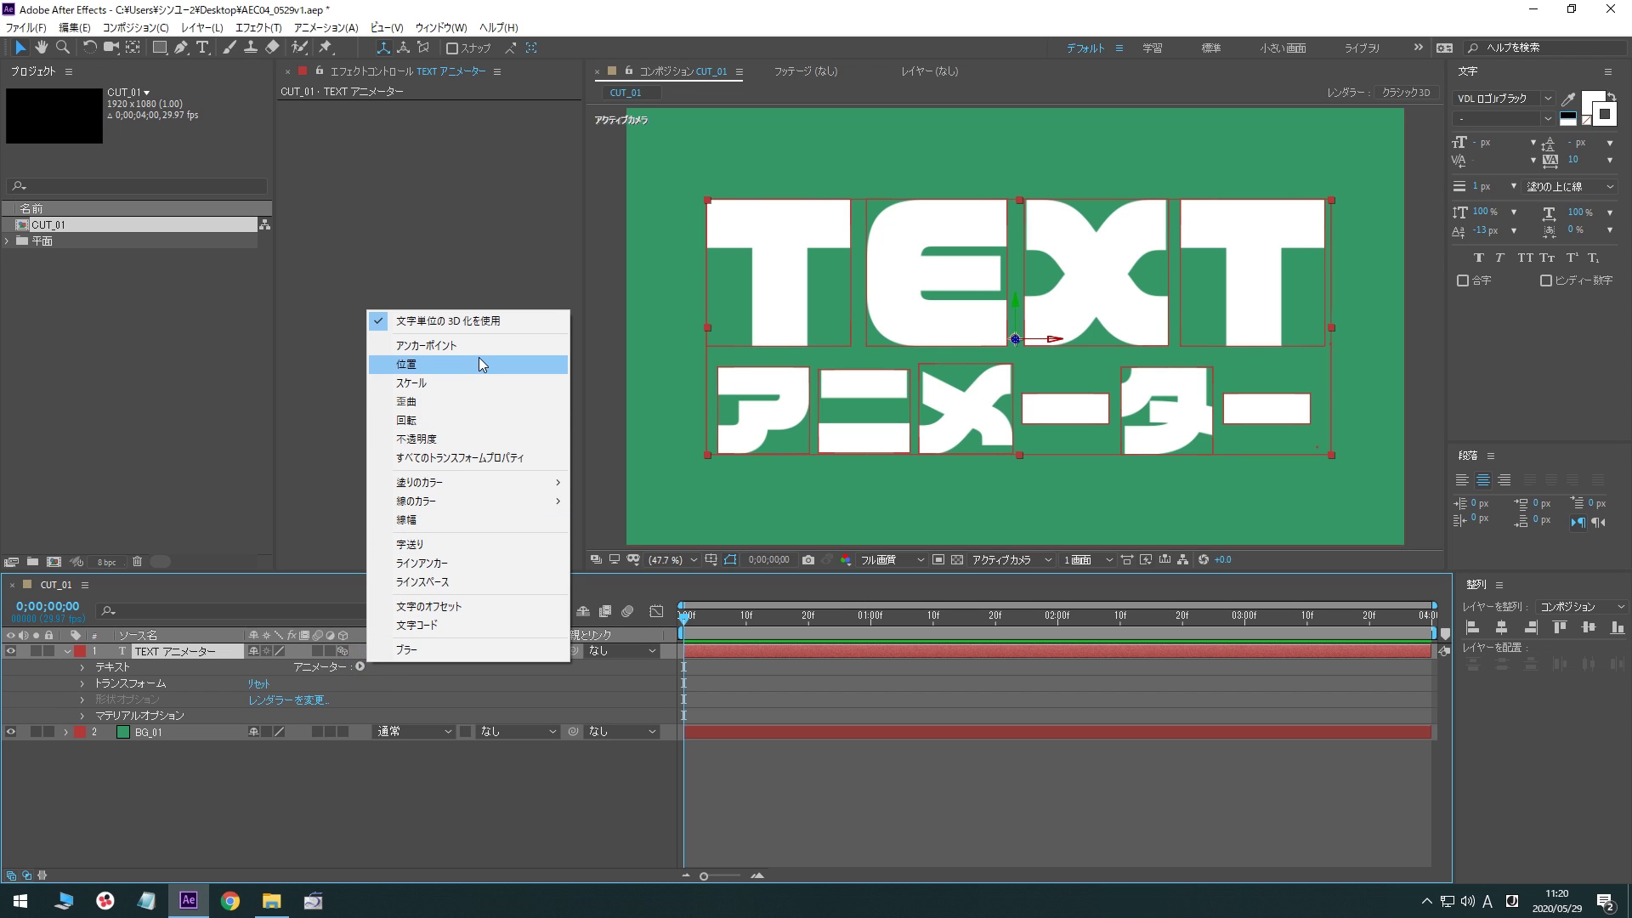
{"action": "left_click", "coordinate": [480, 364]}
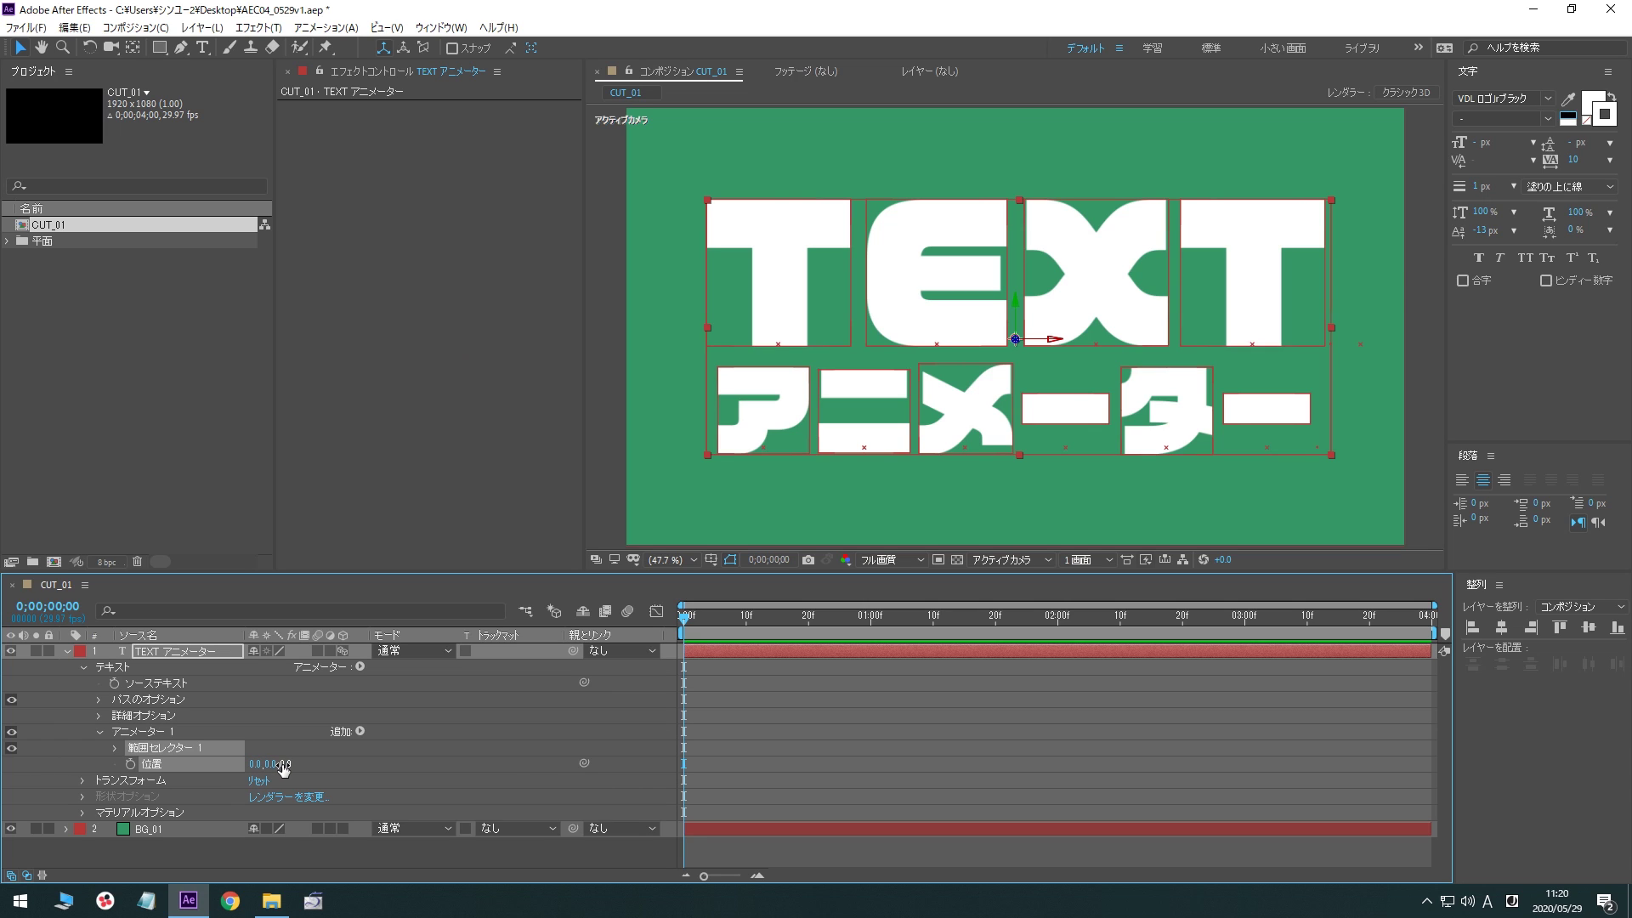
{"action": "left_click_drag", "start_coordinate": [283, 768], "coordinate": [1230, 735]}
{"action": "left_click", "coordinate": [294, 765]}
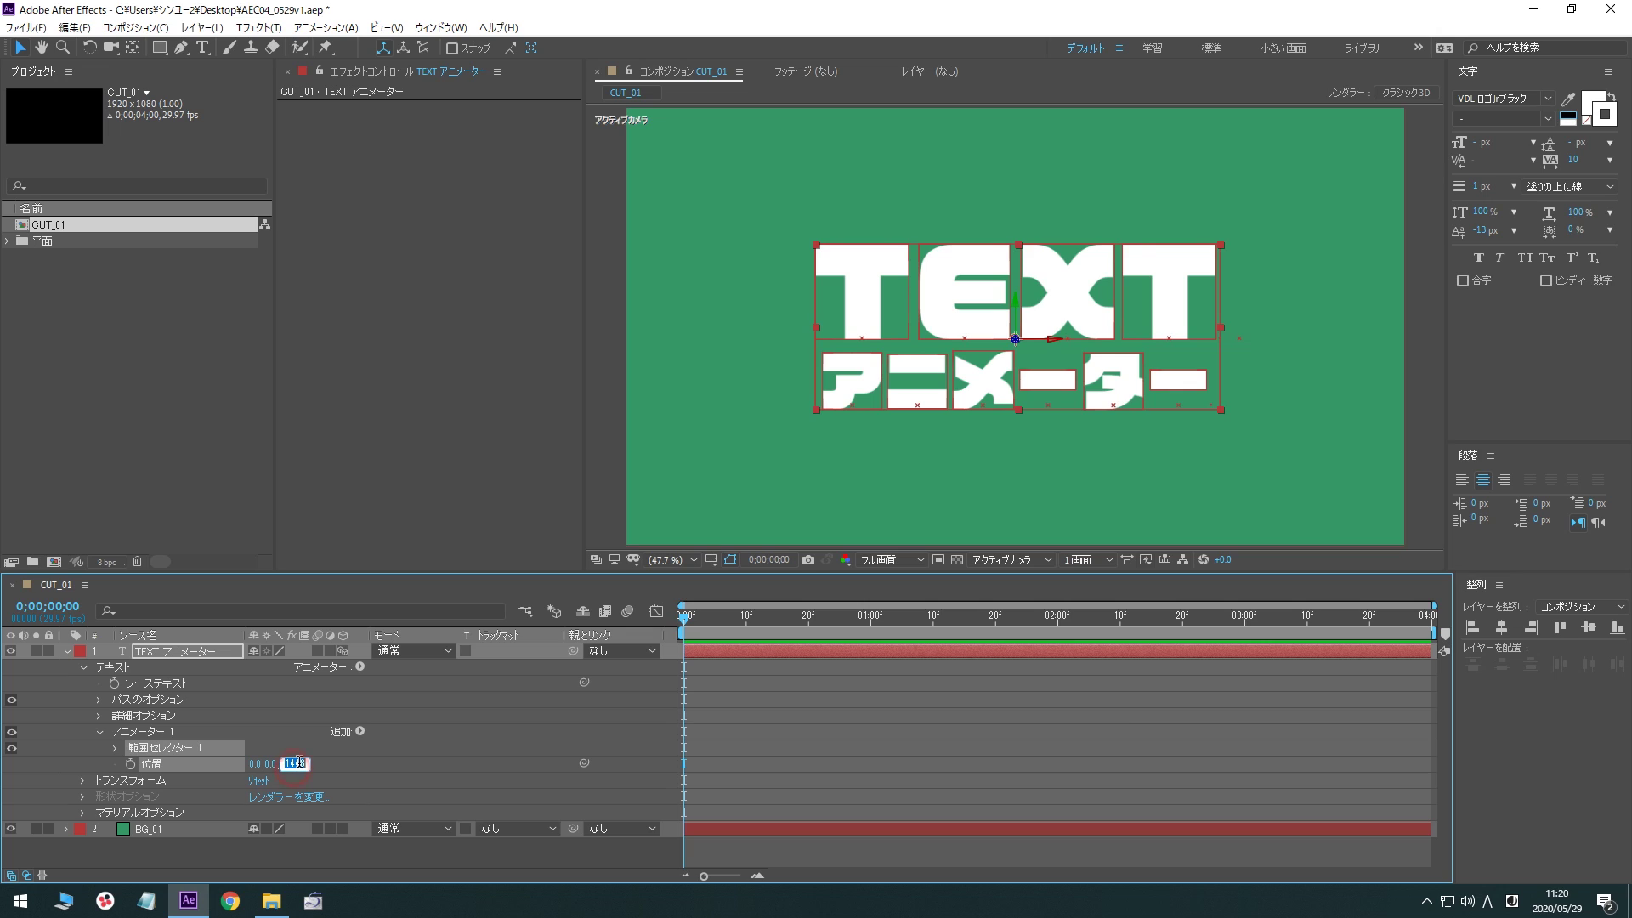
{"action": "type", "text": "8000"}
{"action": "key", "text": "Return"}
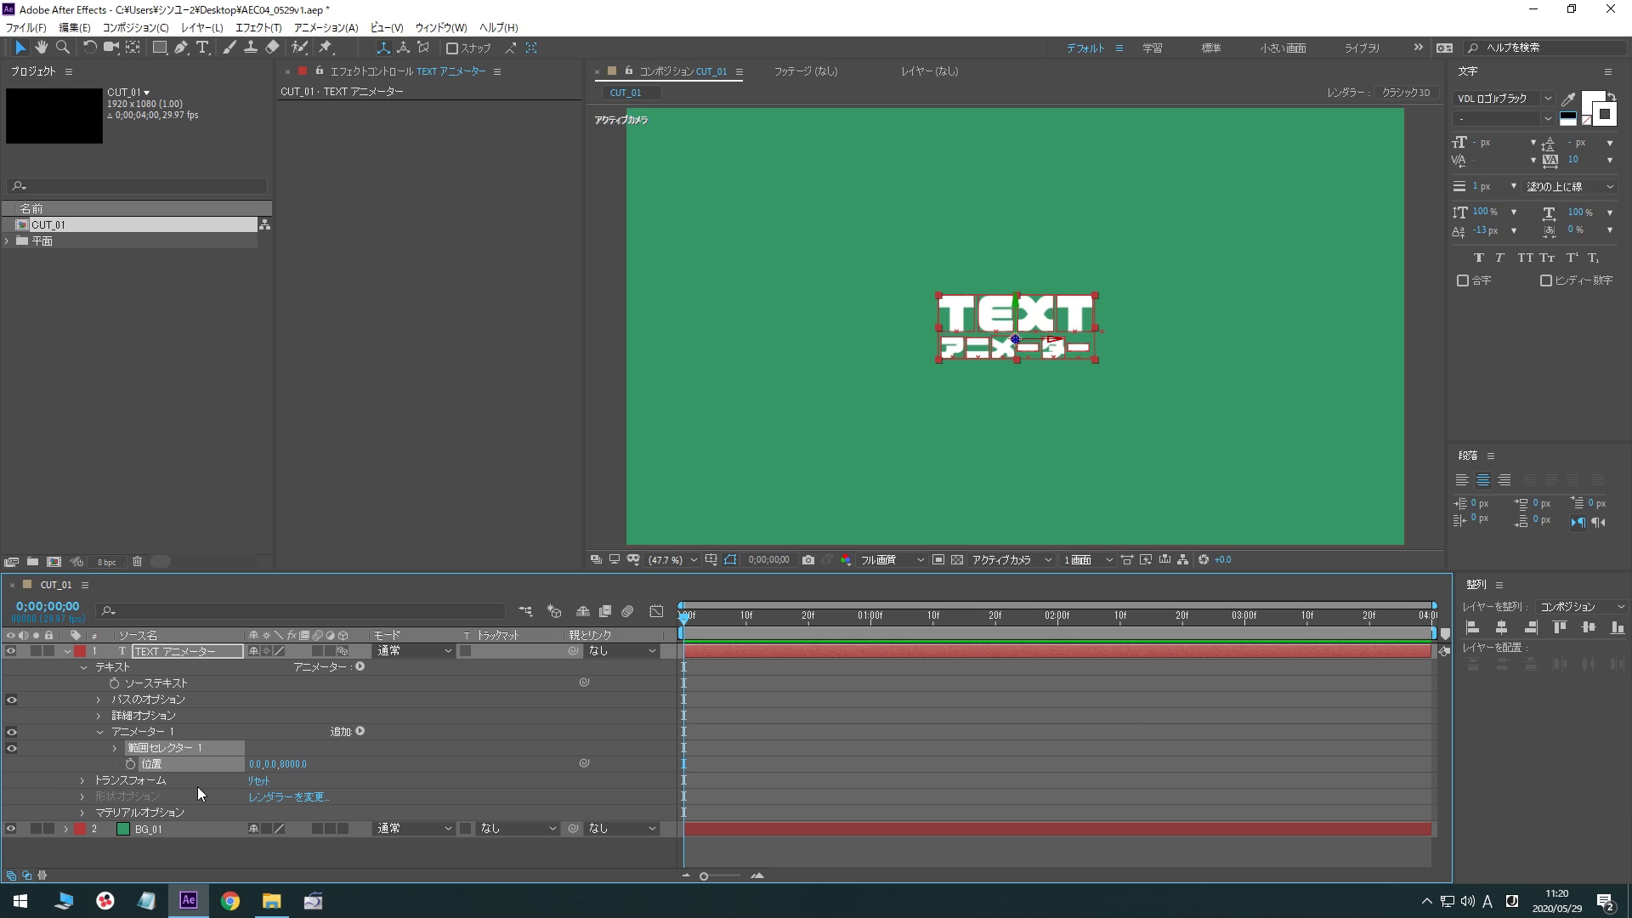
Set the End (終了) value of the animator's range selector to 50%
{"action": "left_click", "coordinate": [114, 748]}
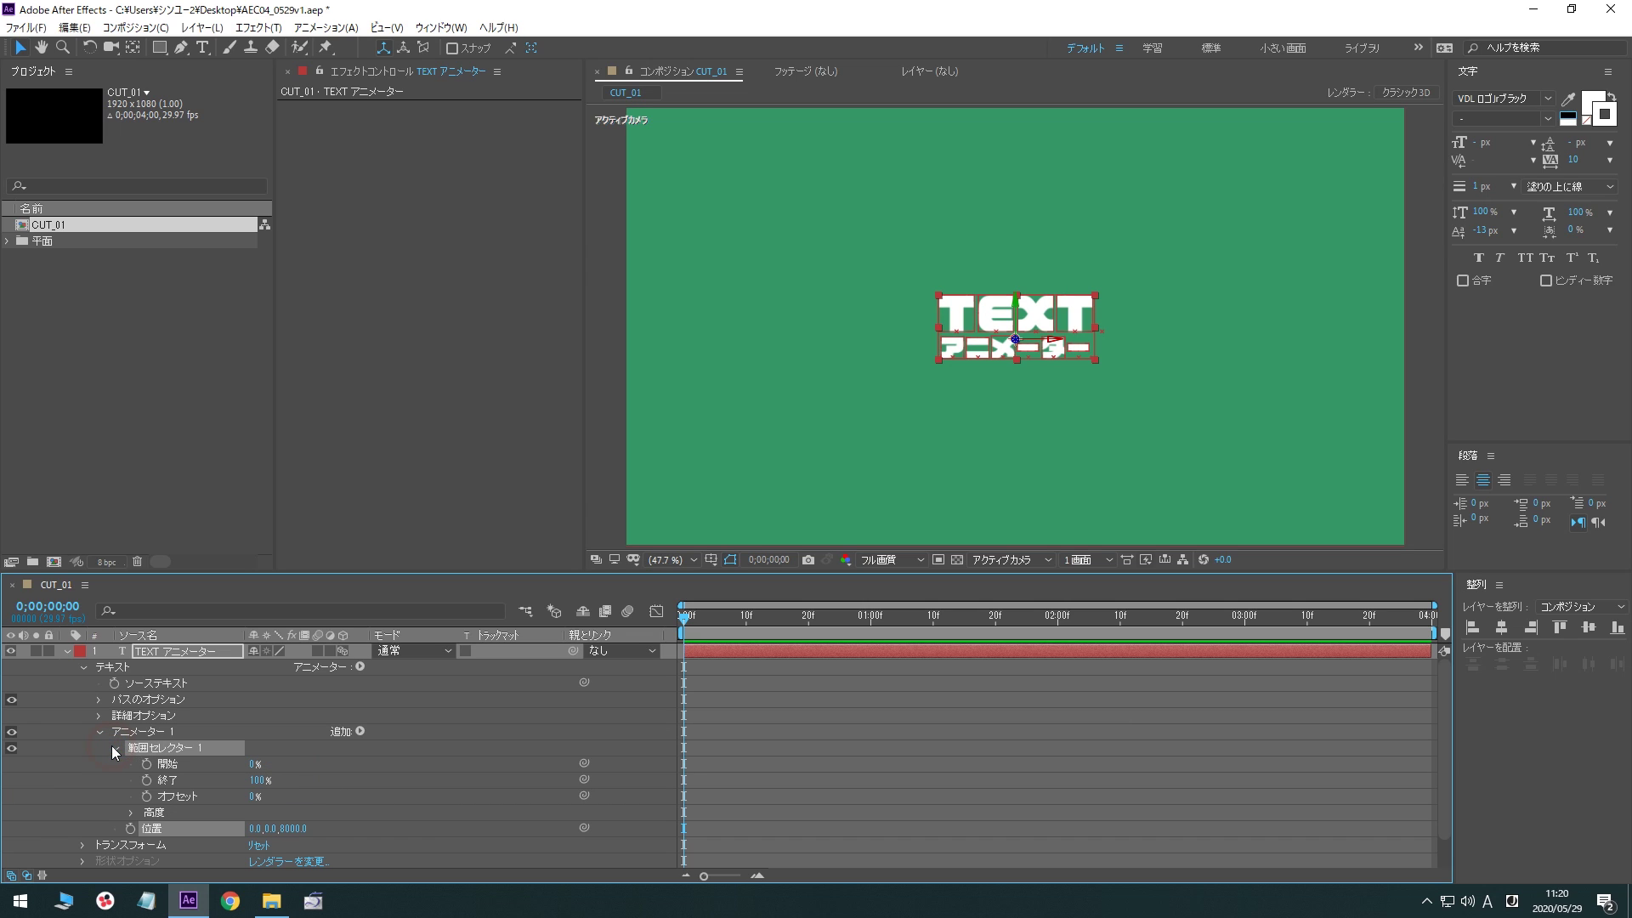
{"action": "left_click", "coordinate": [259, 781]}
{"action": "type", "text": "50"}
{"action": "key", "text": "Return"}
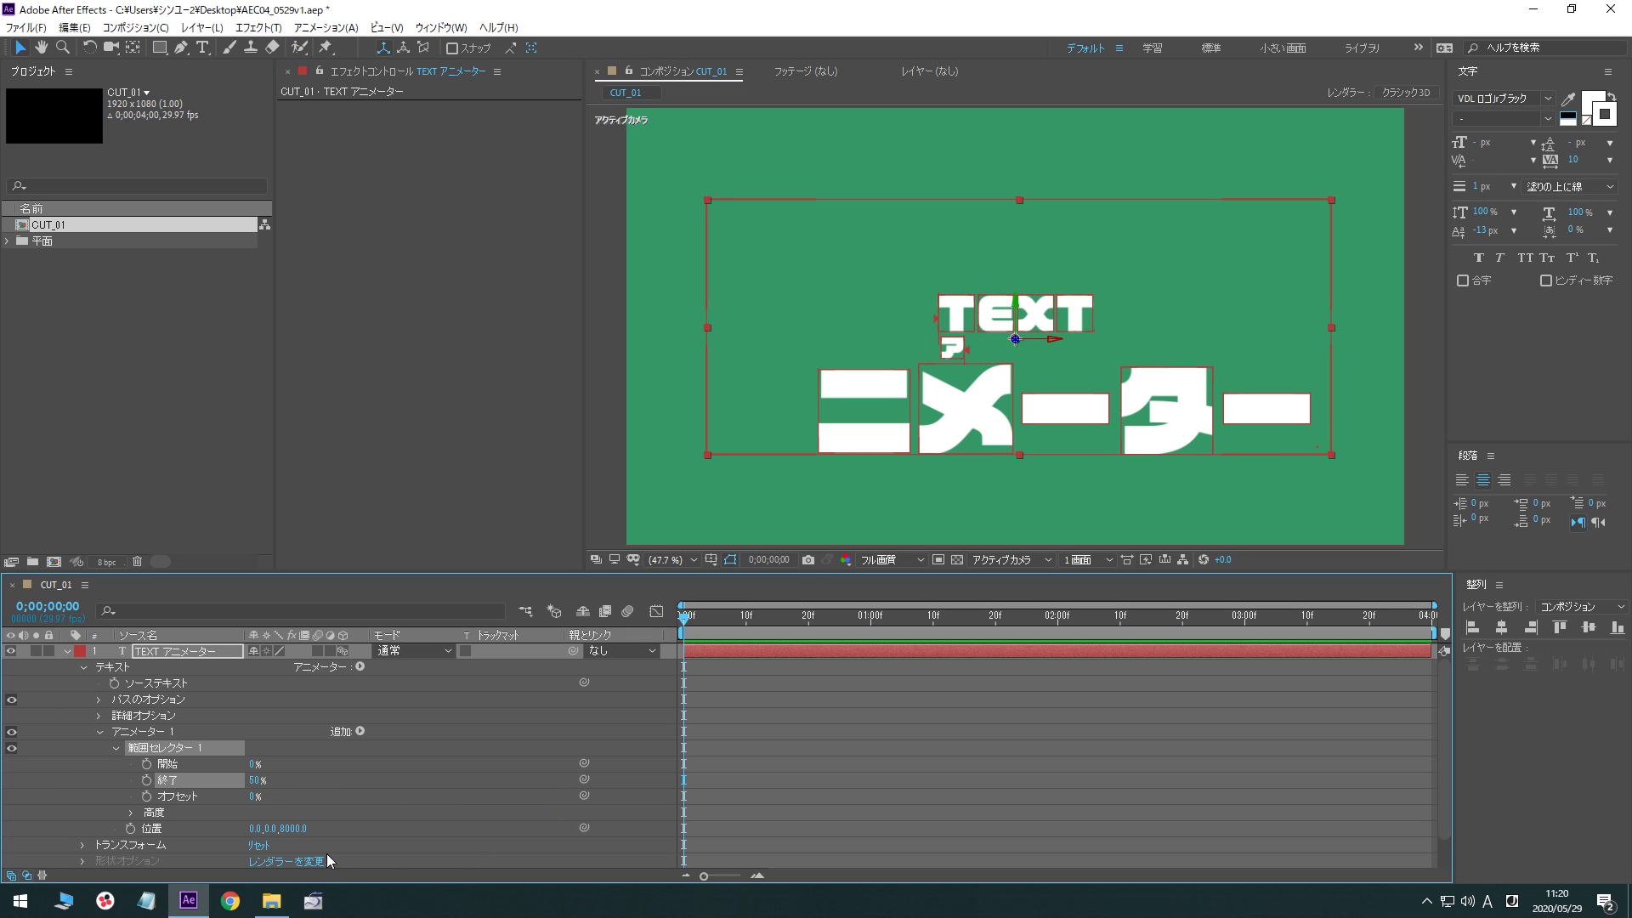
Set the range selector's Offset (オフセット) to -50% and keyframe it at the start of the composition
{"action": "left_click_drag", "start_coordinate": [253, 797], "coordinate": [203, 796]}
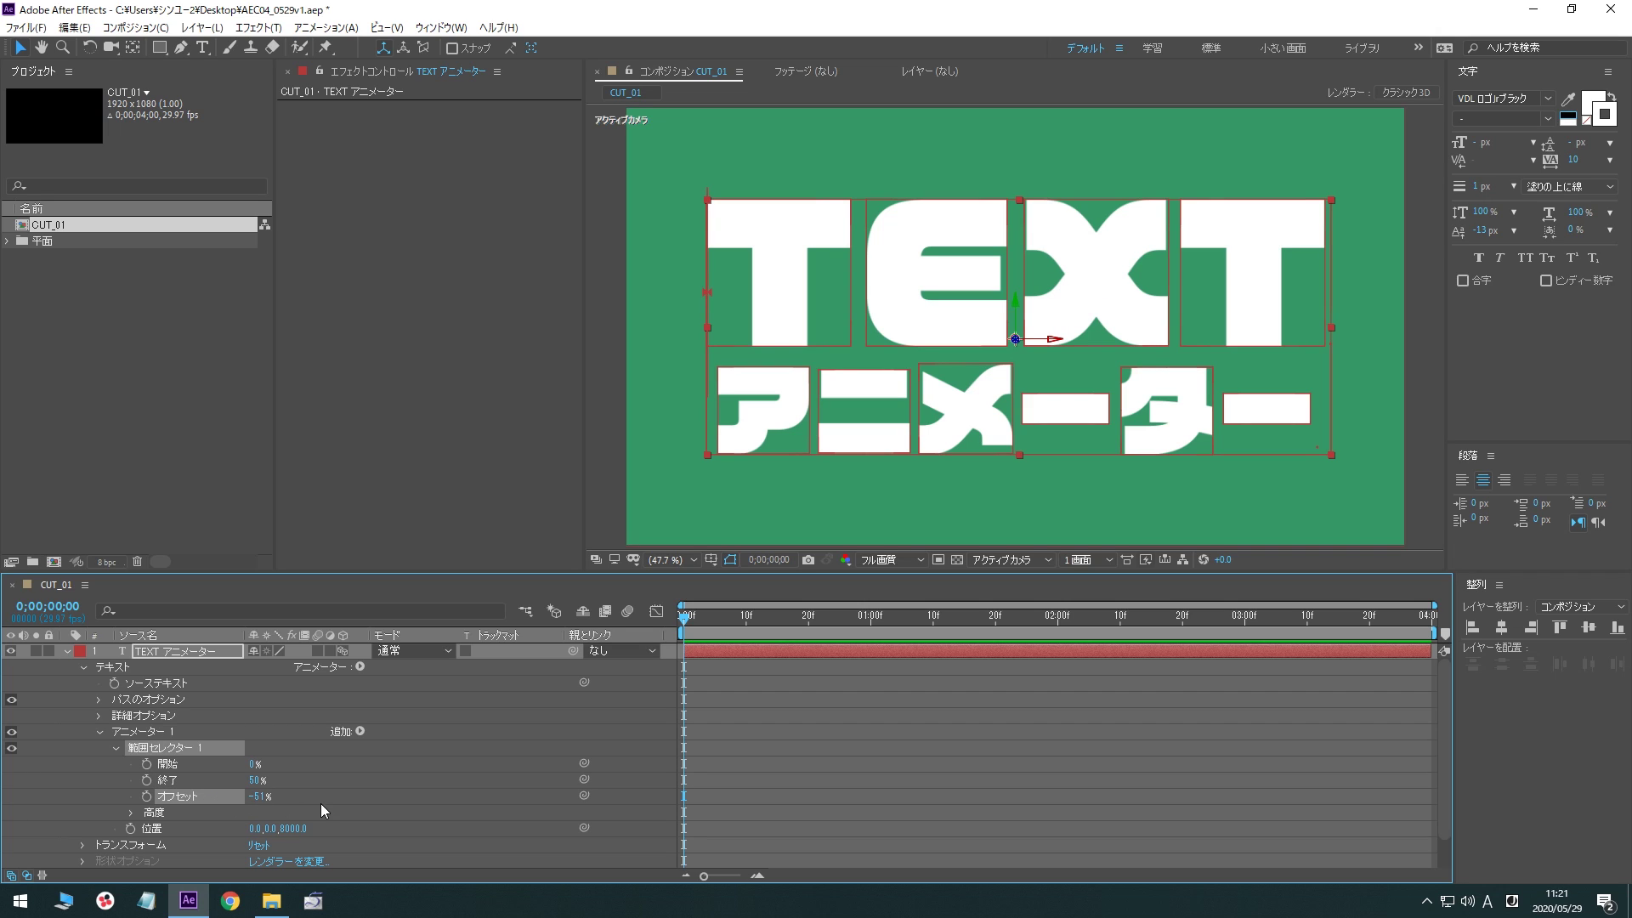
{"action": "left_click", "coordinate": [267, 796]}
{"action": "type", "text": "-50"}
{"action": "key", "text": "Return"}
{"action": "left_click", "coordinate": [146, 796]}
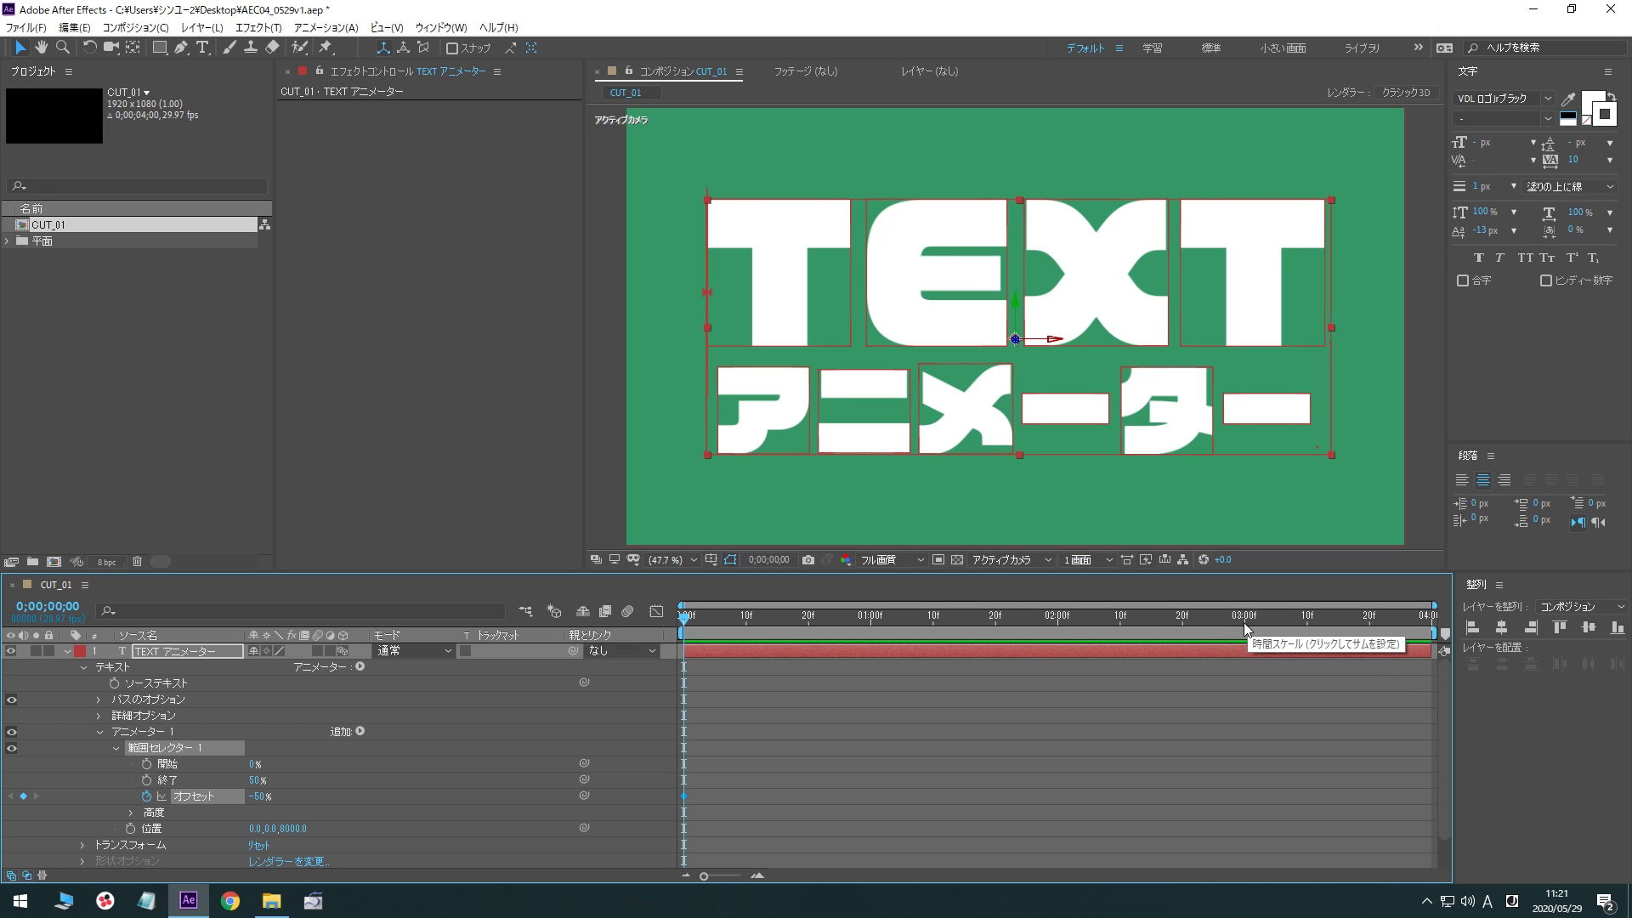
Add an Offset keyframe of 100% at 0;00;03;00
{"action": "left_click", "coordinate": [1244, 619]}
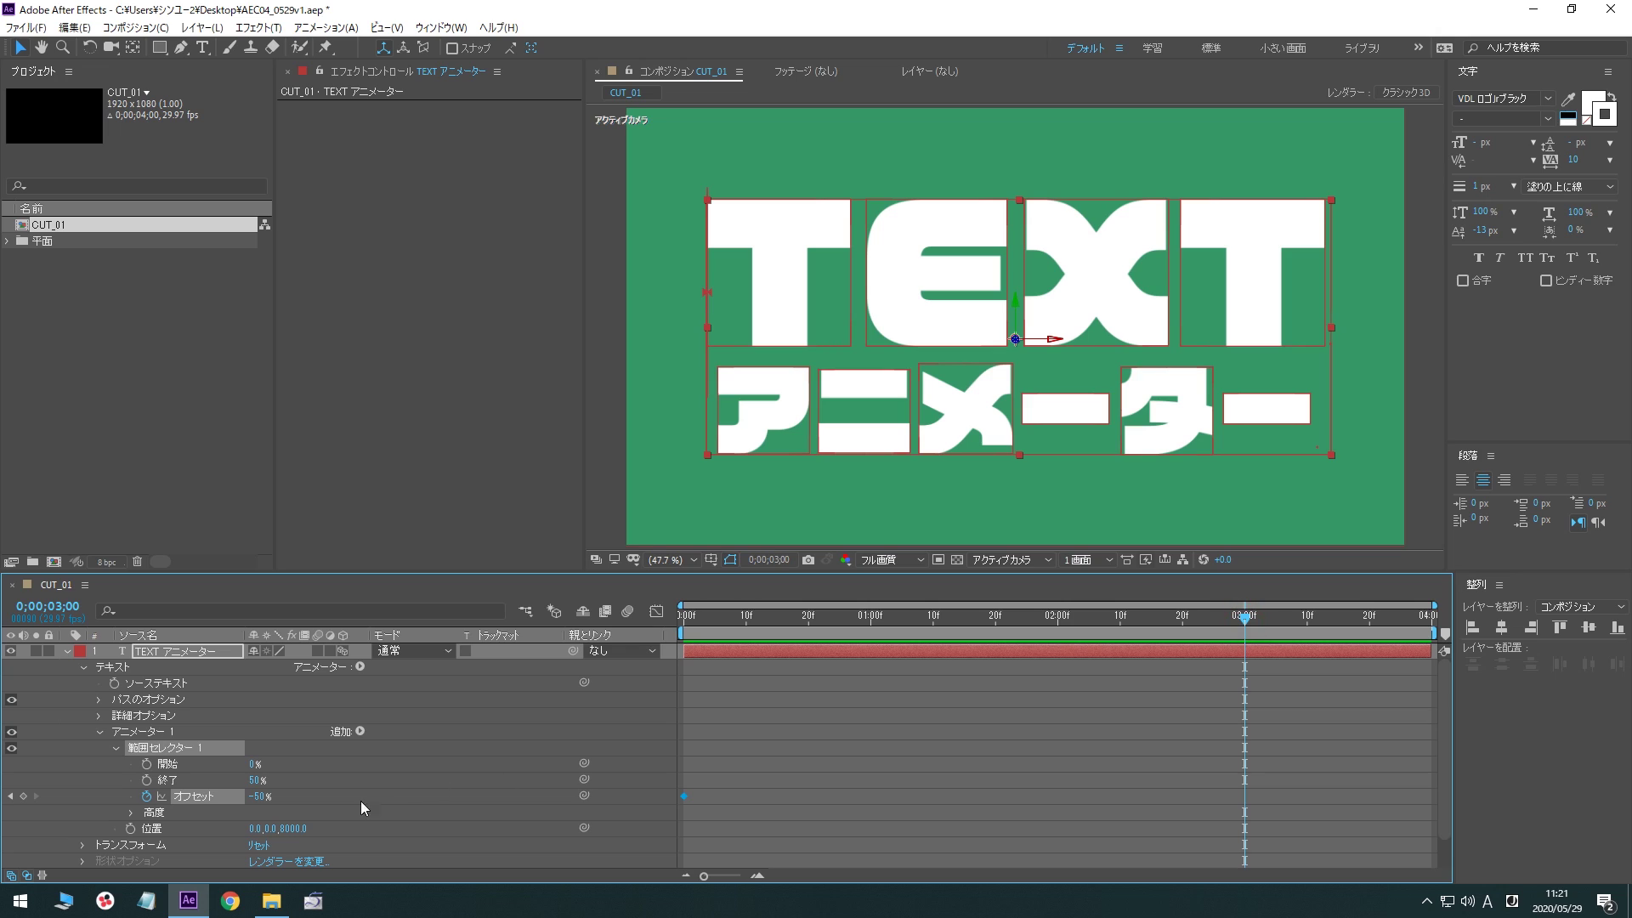
{"action": "left_click", "coordinate": [258, 796]}
{"action": "type", "text": "100"}
{"action": "key", "text": "Return"}
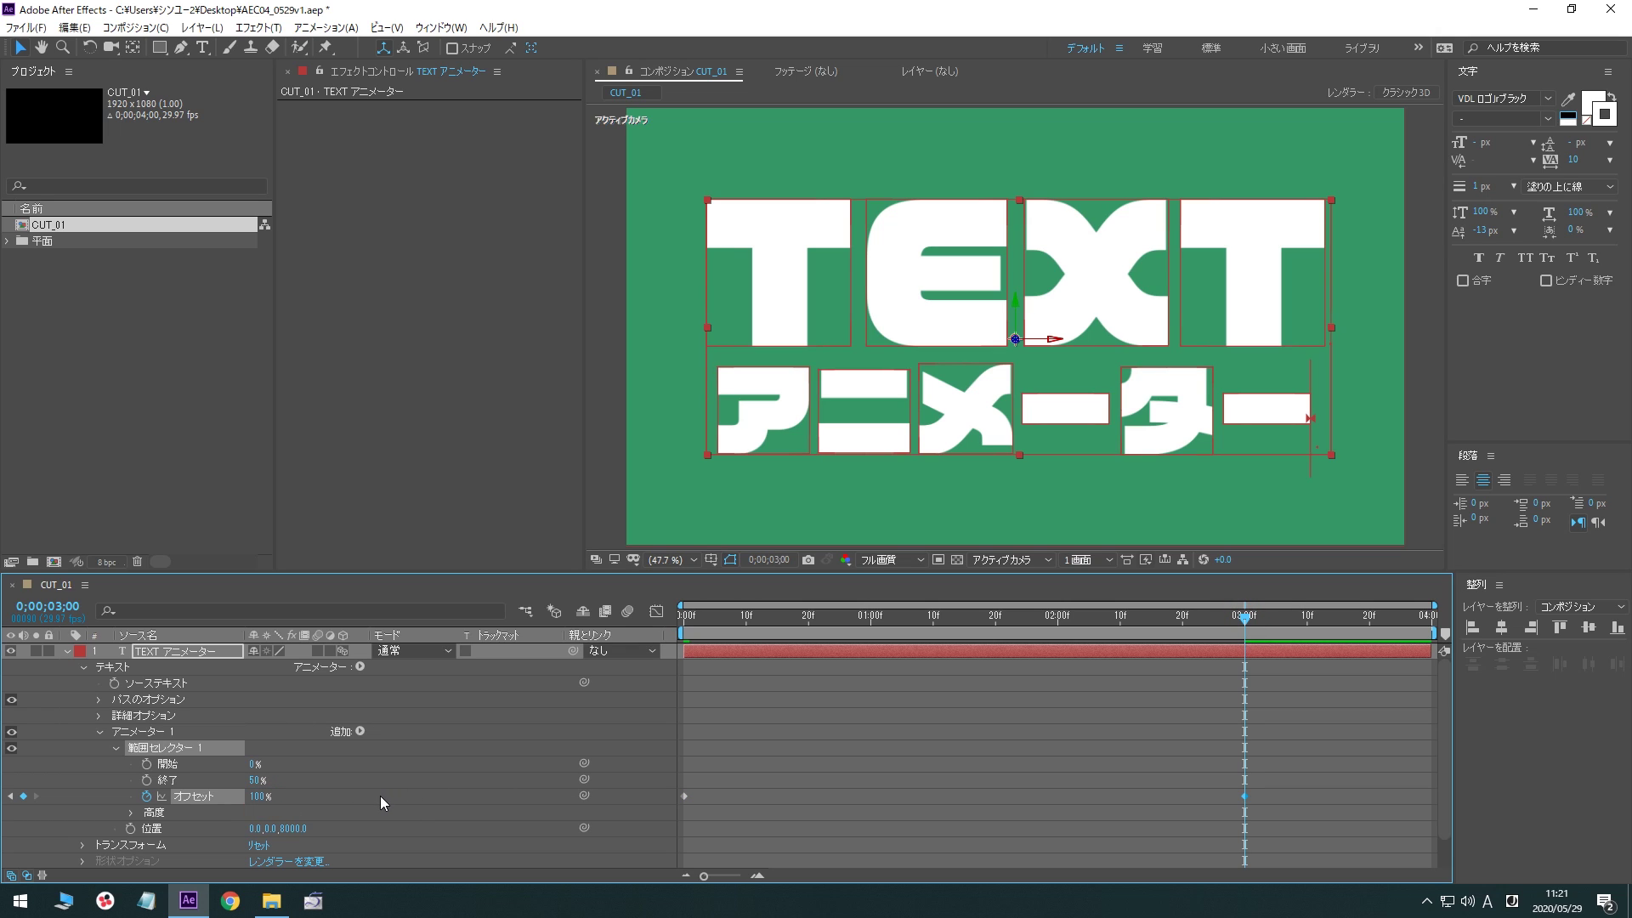
Preview the per-character position animation from the start of the composition
{"action": "key", "text": "Home"}
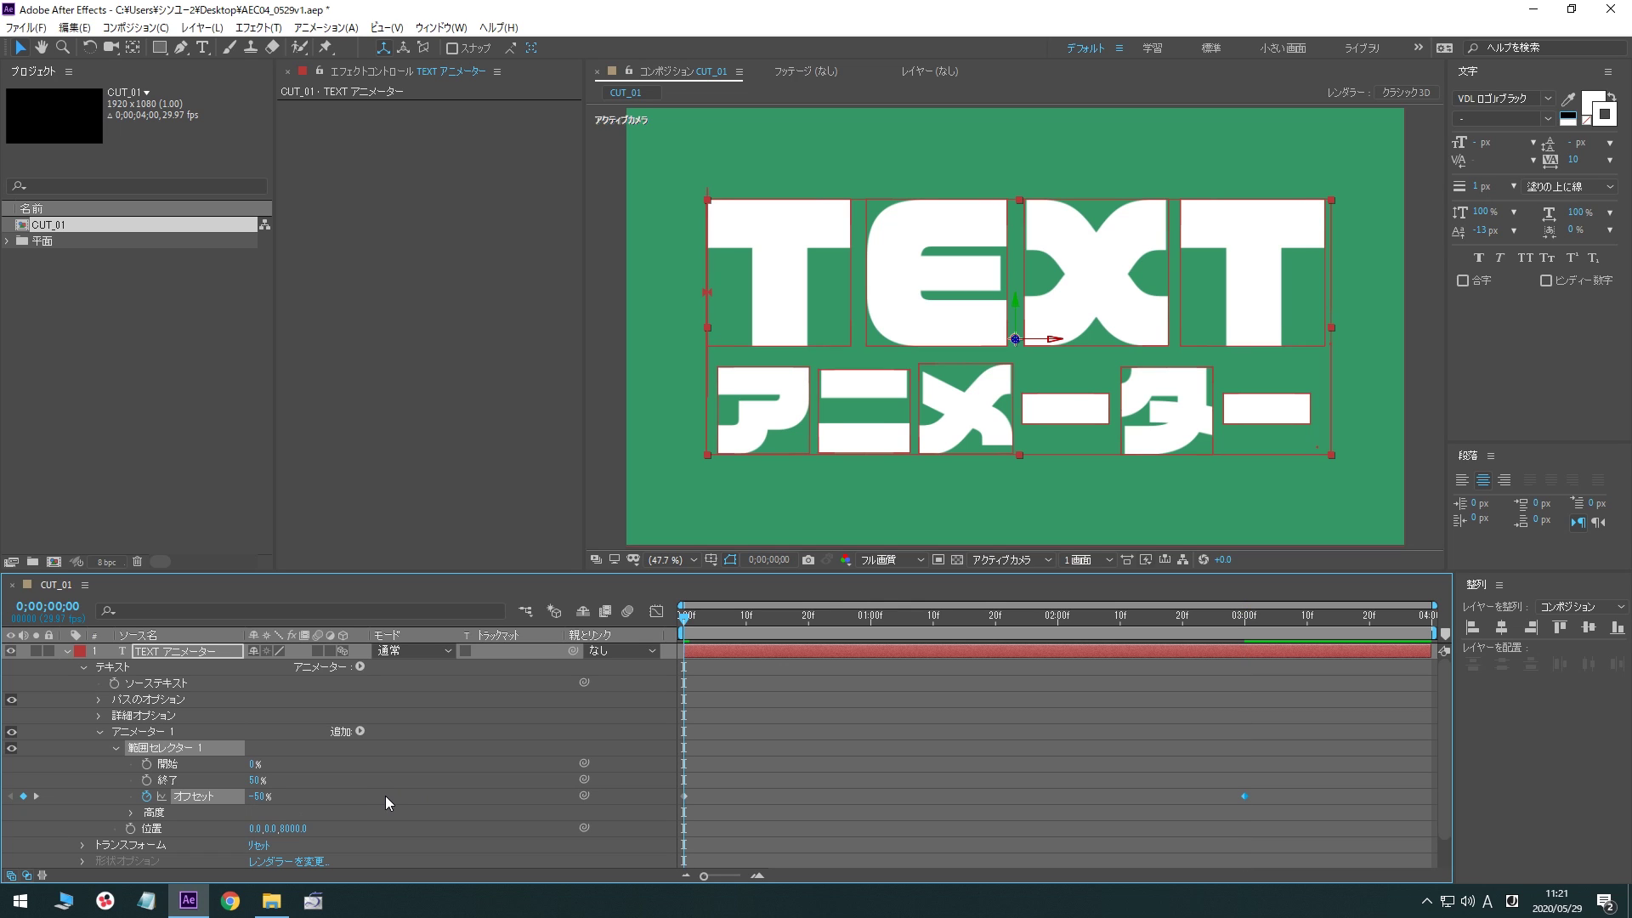
{"action": "key", "text": "space"}
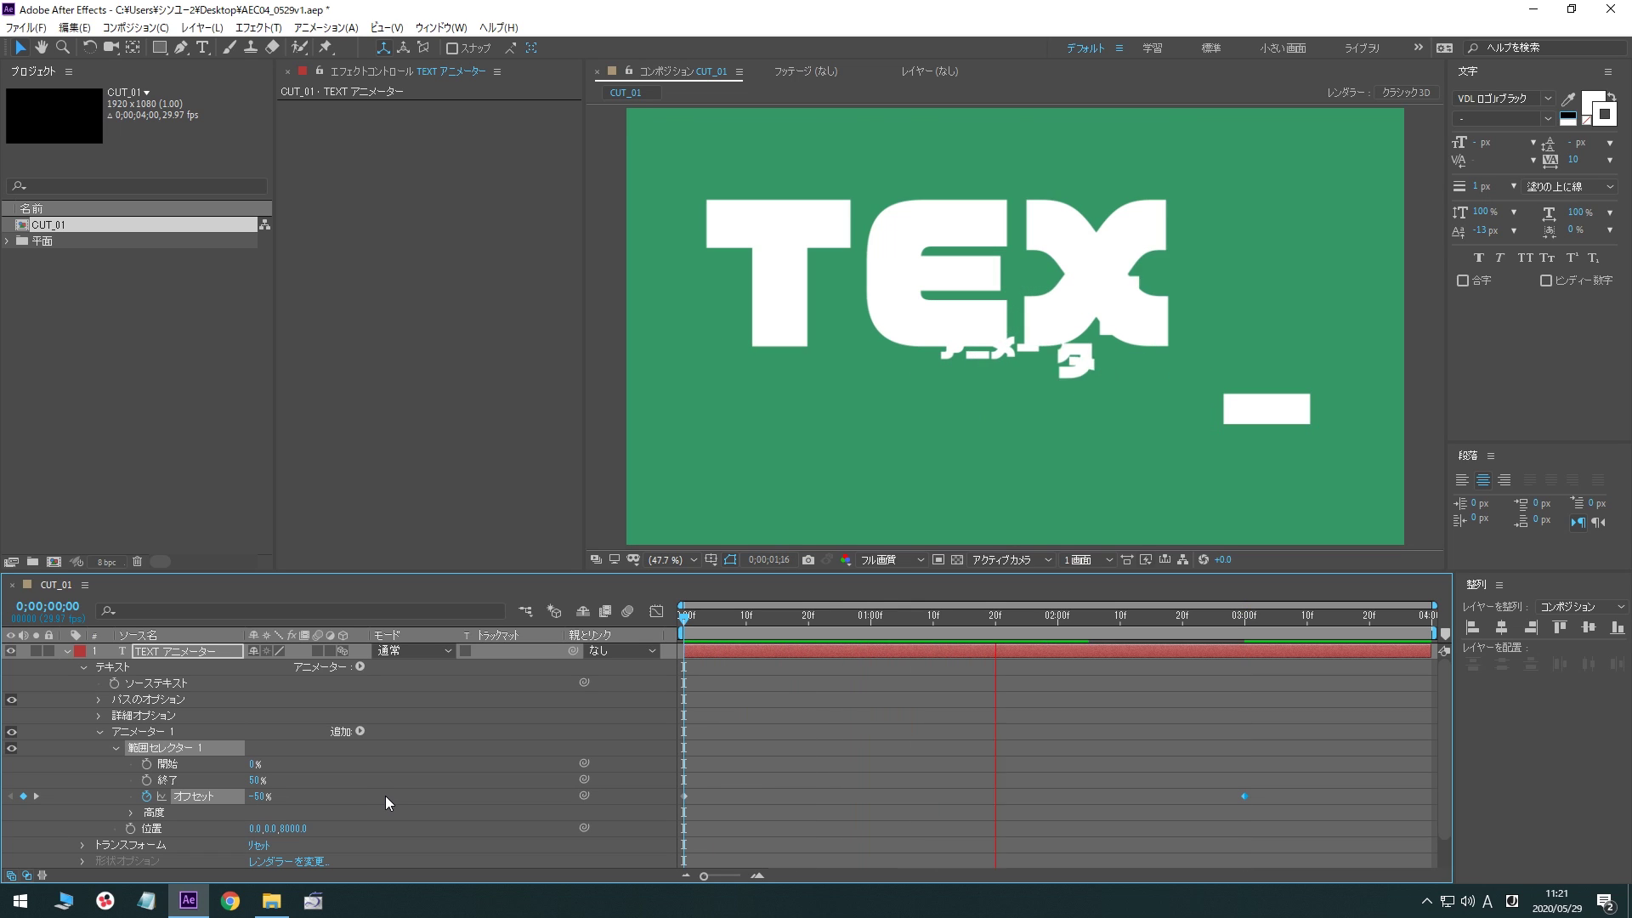
{"action": "key", "text": "space"}
{"action": "key", "text": "Home"}
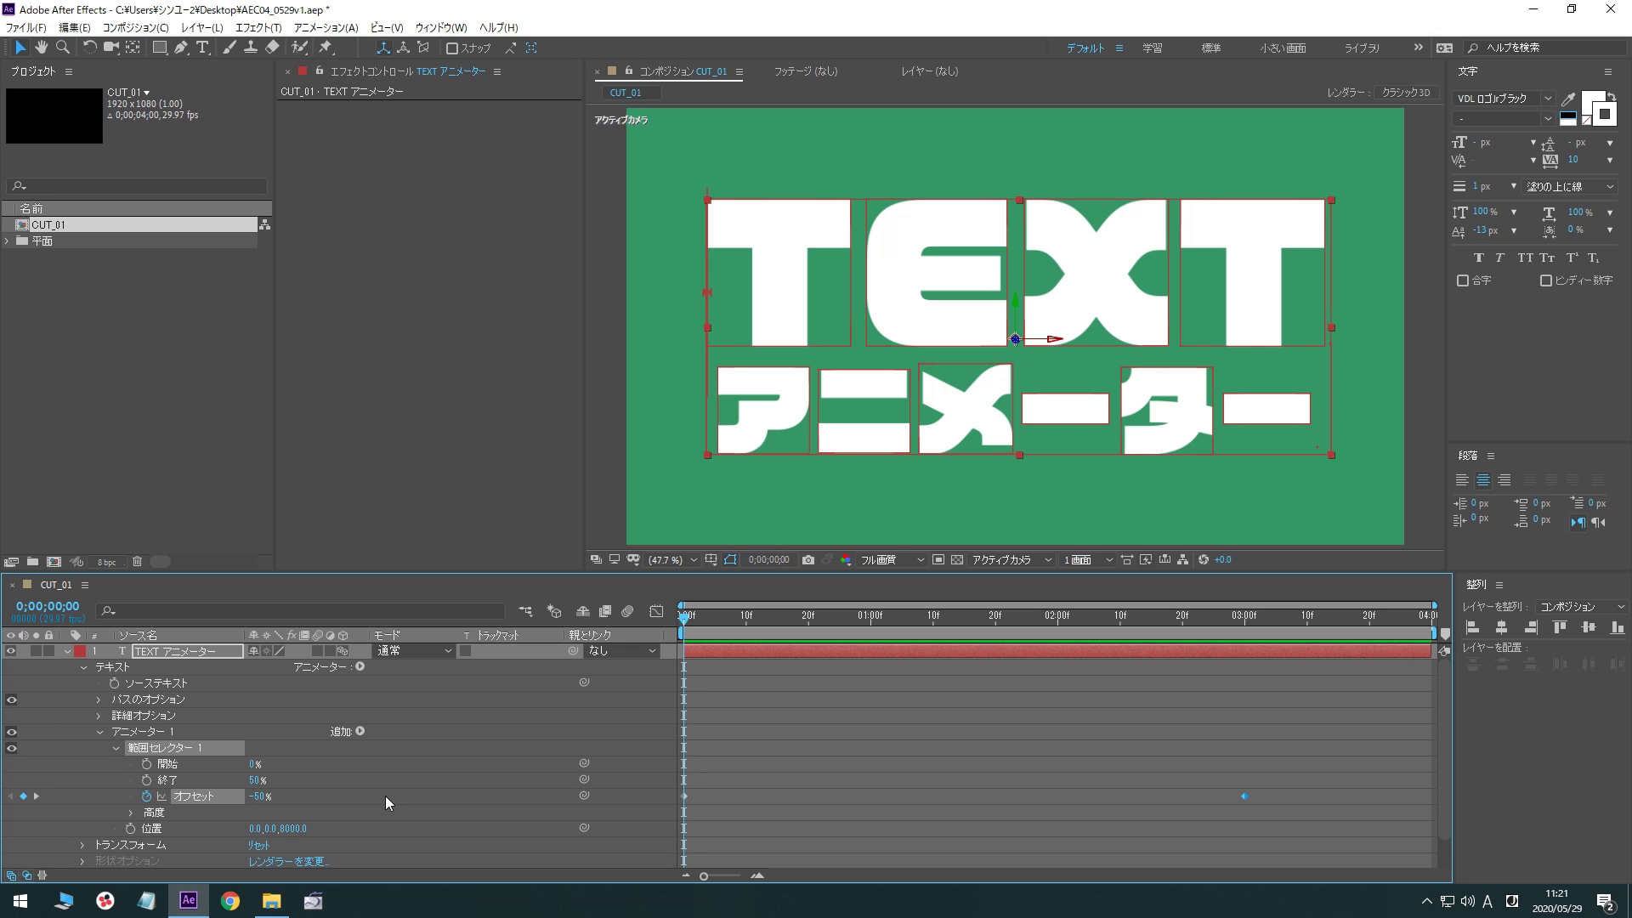
Set the Shape (シェイプ) in the range selector's advanced options to 上へ傾斜 (Ramp Up)
{"action": "left_click", "coordinate": [131, 814]}
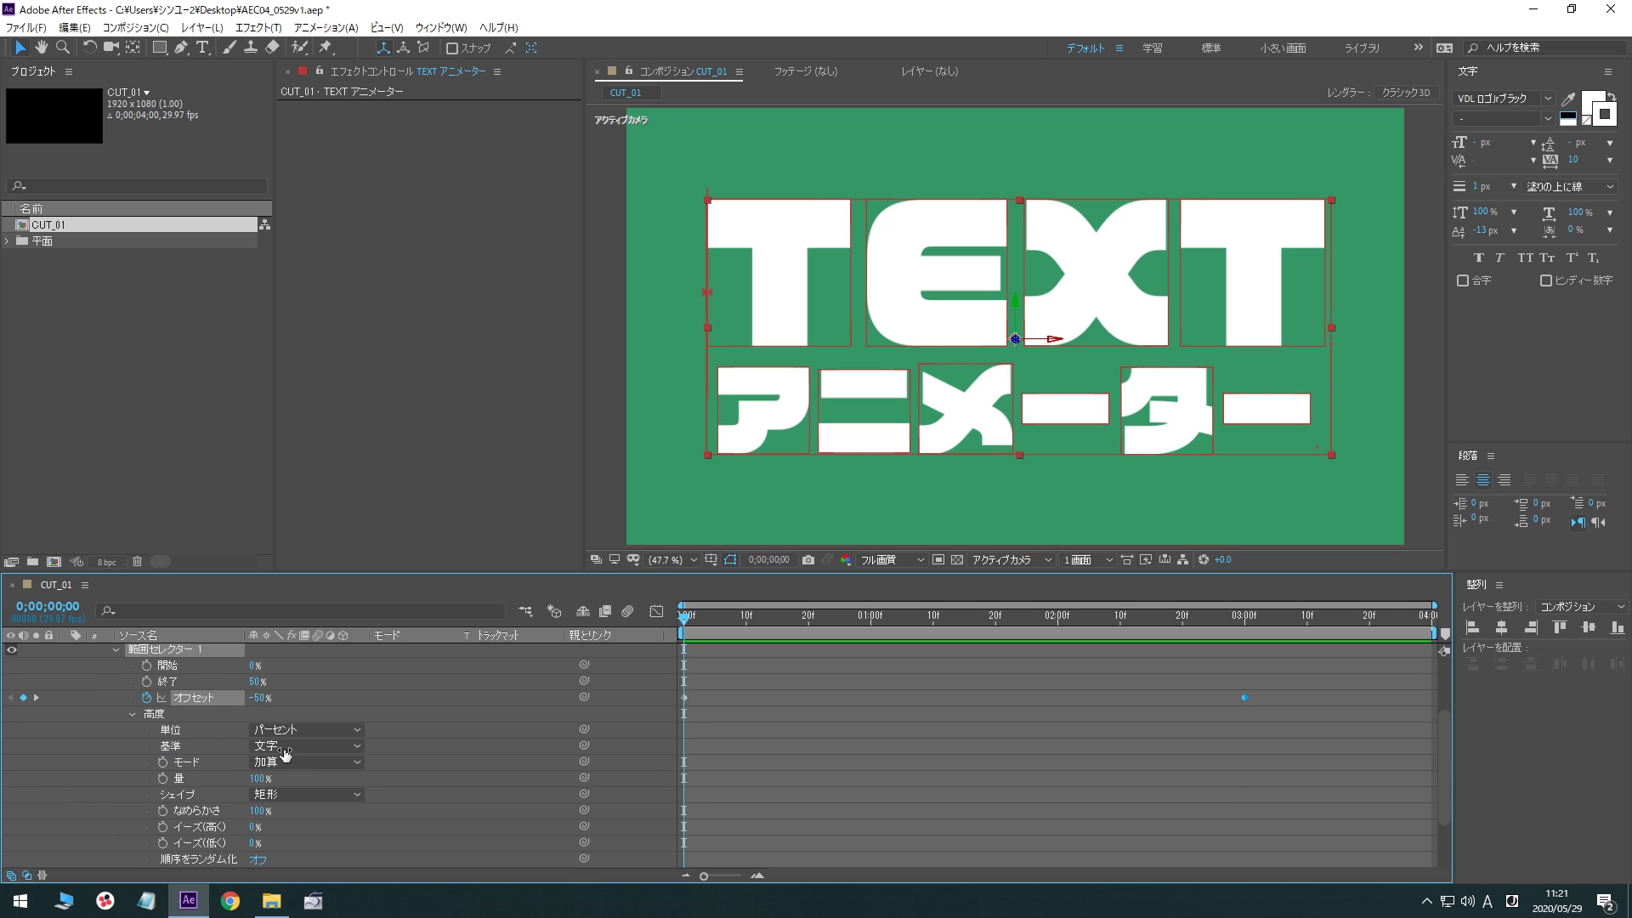
{"action": "left_click", "coordinate": [302, 793]}
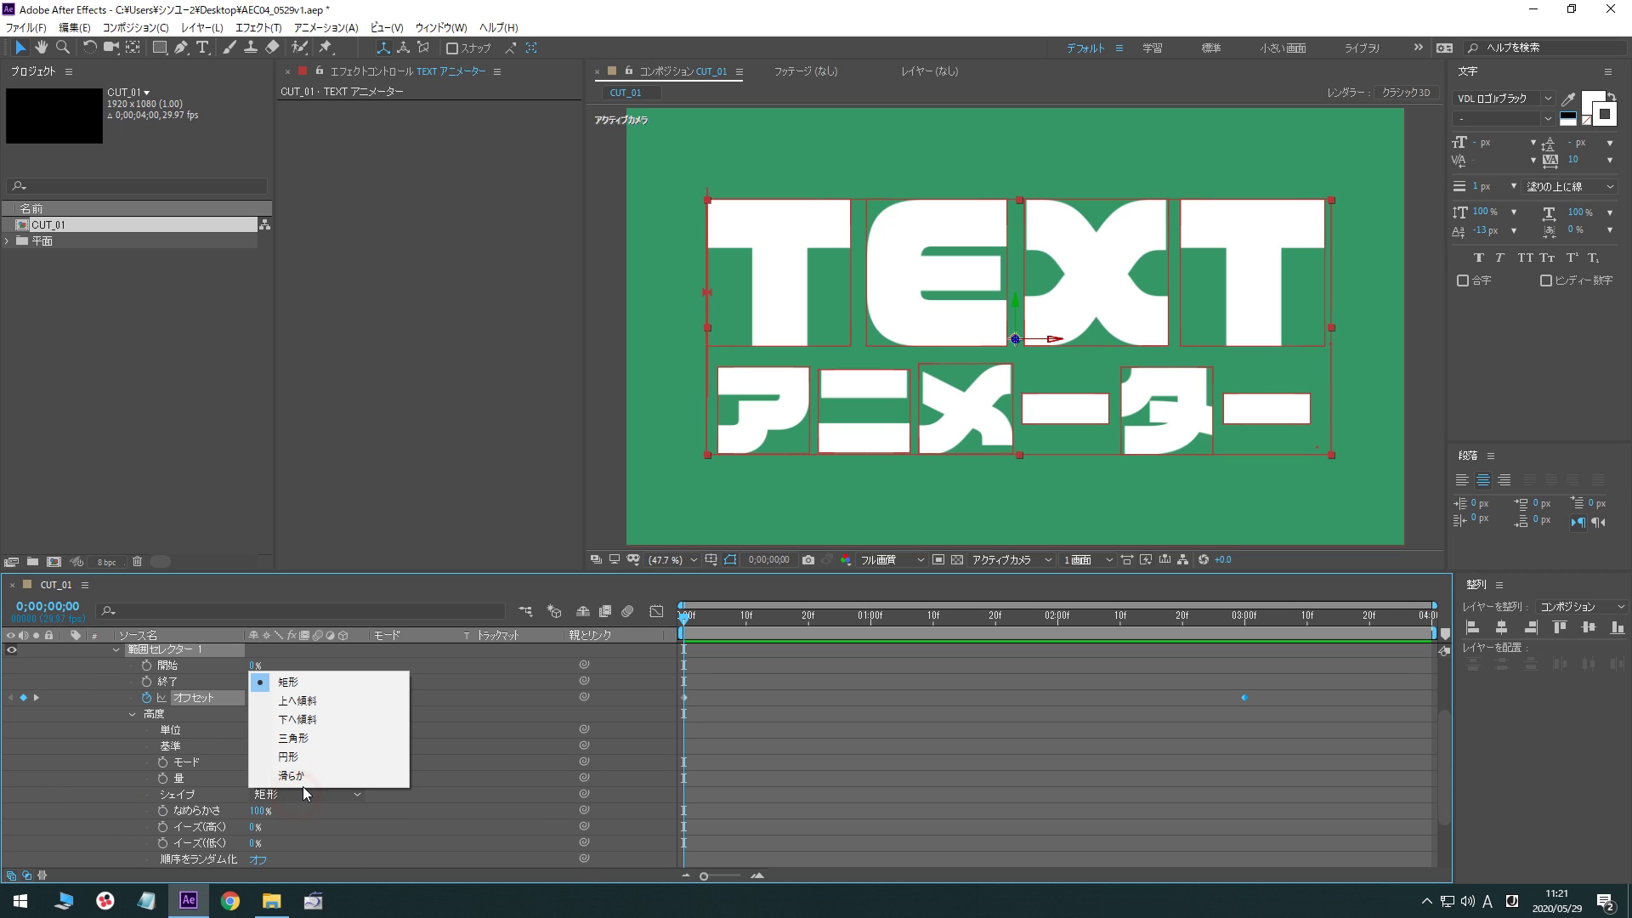
{"action": "left_click", "coordinate": [338, 702]}
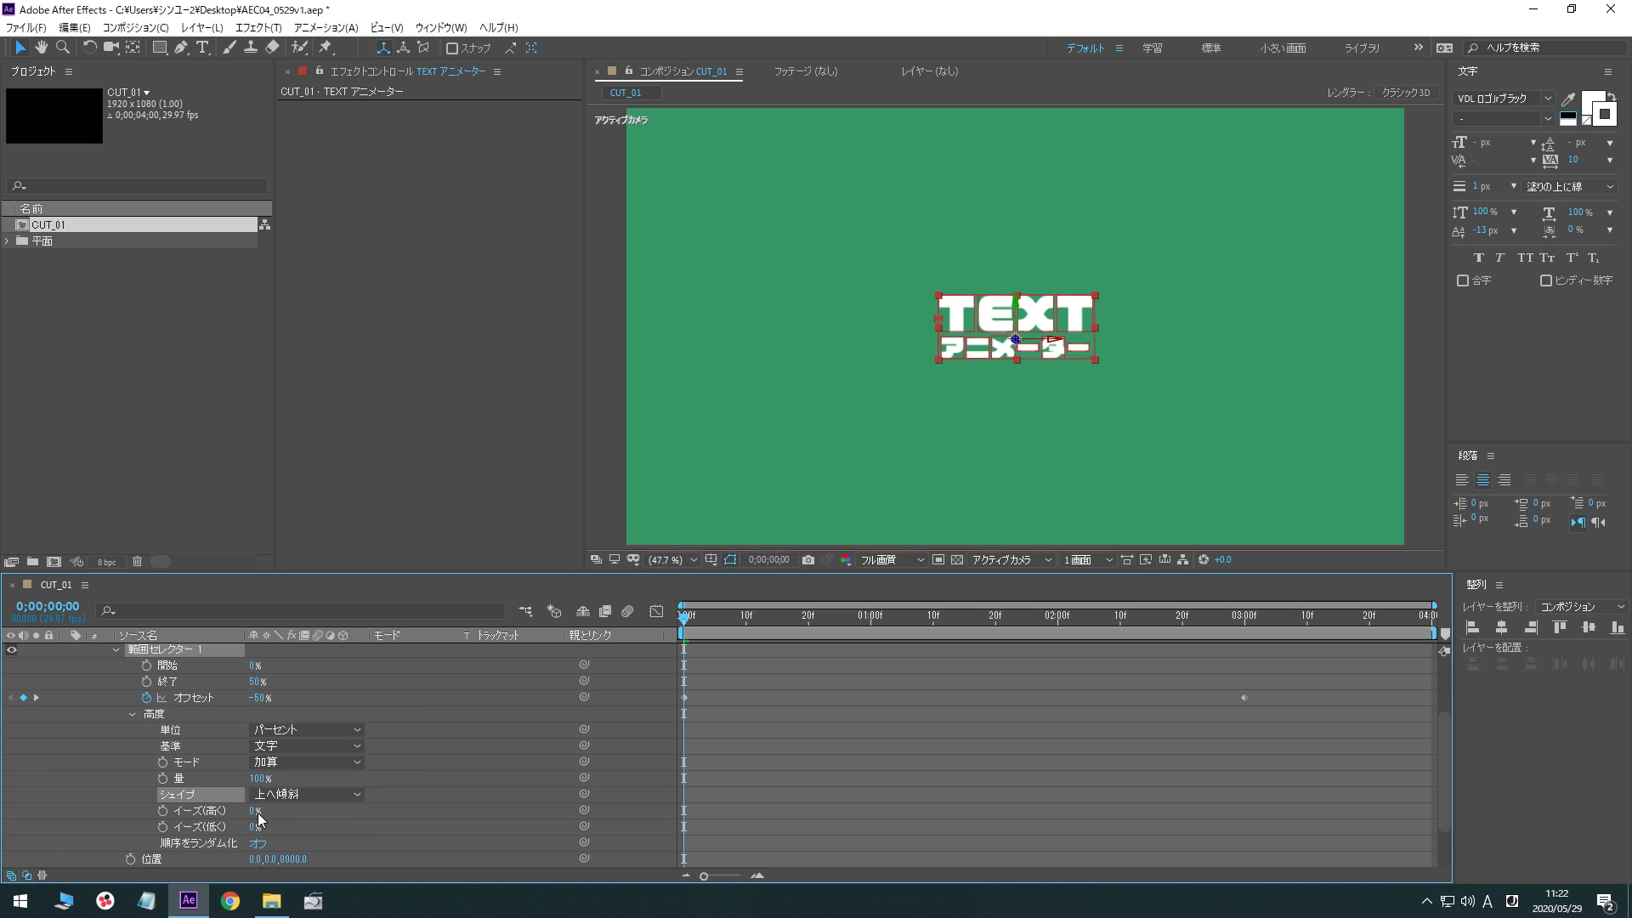
Raise the range selector's Ease High (イーズ(高く)) to about 66% and preview the animation
{"action": "left_click_drag", "start_coordinate": [251, 813], "coordinate": [318, 819]}
{"action": "key", "text": "space"}
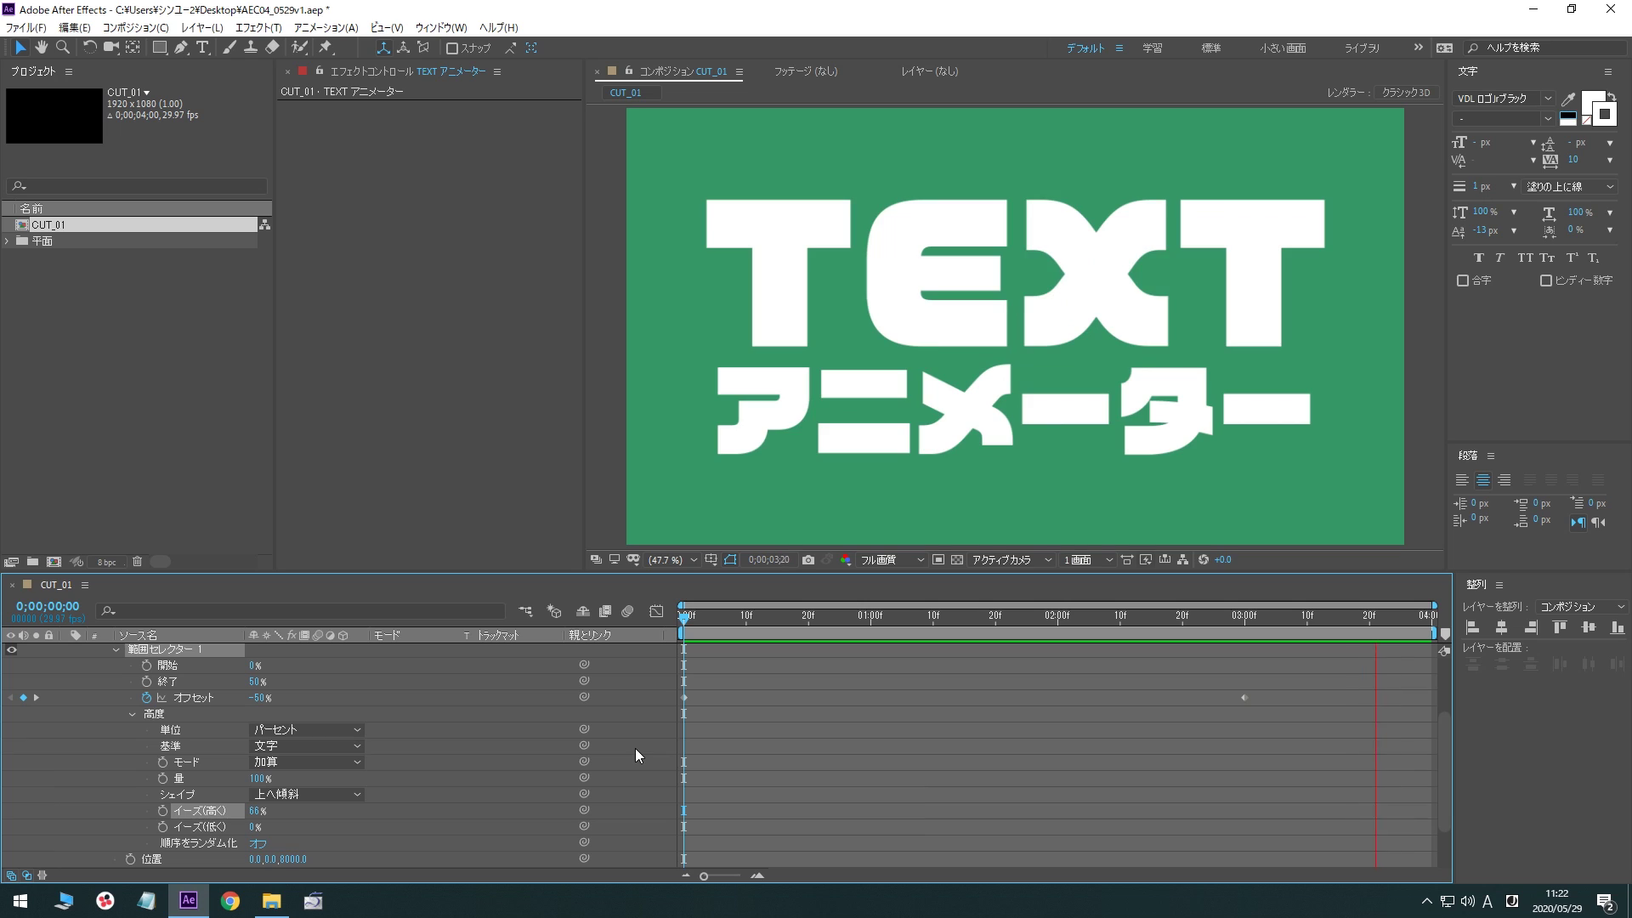
{"action": "key", "text": "space"}
Add the Rotation (回転) property to アニメーター 1
{"action": "scroll", "coordinate": [417, 738], "scroll_direction": "up", "scroll_amount": 3}
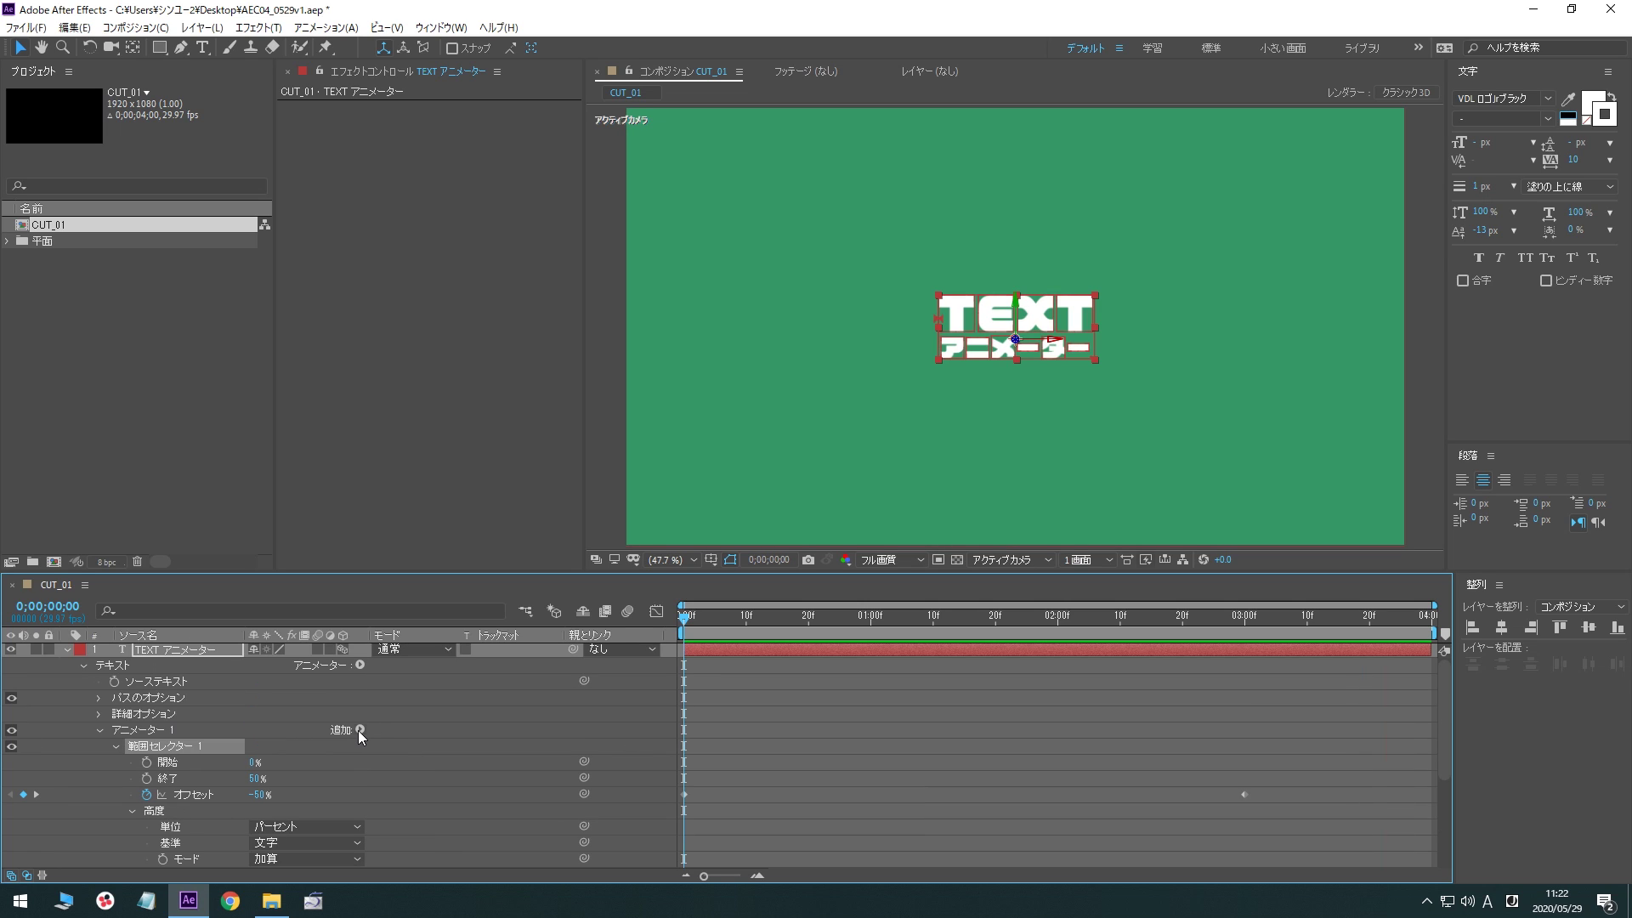
{"action": "left_click", "coordinate": [359, 731]}
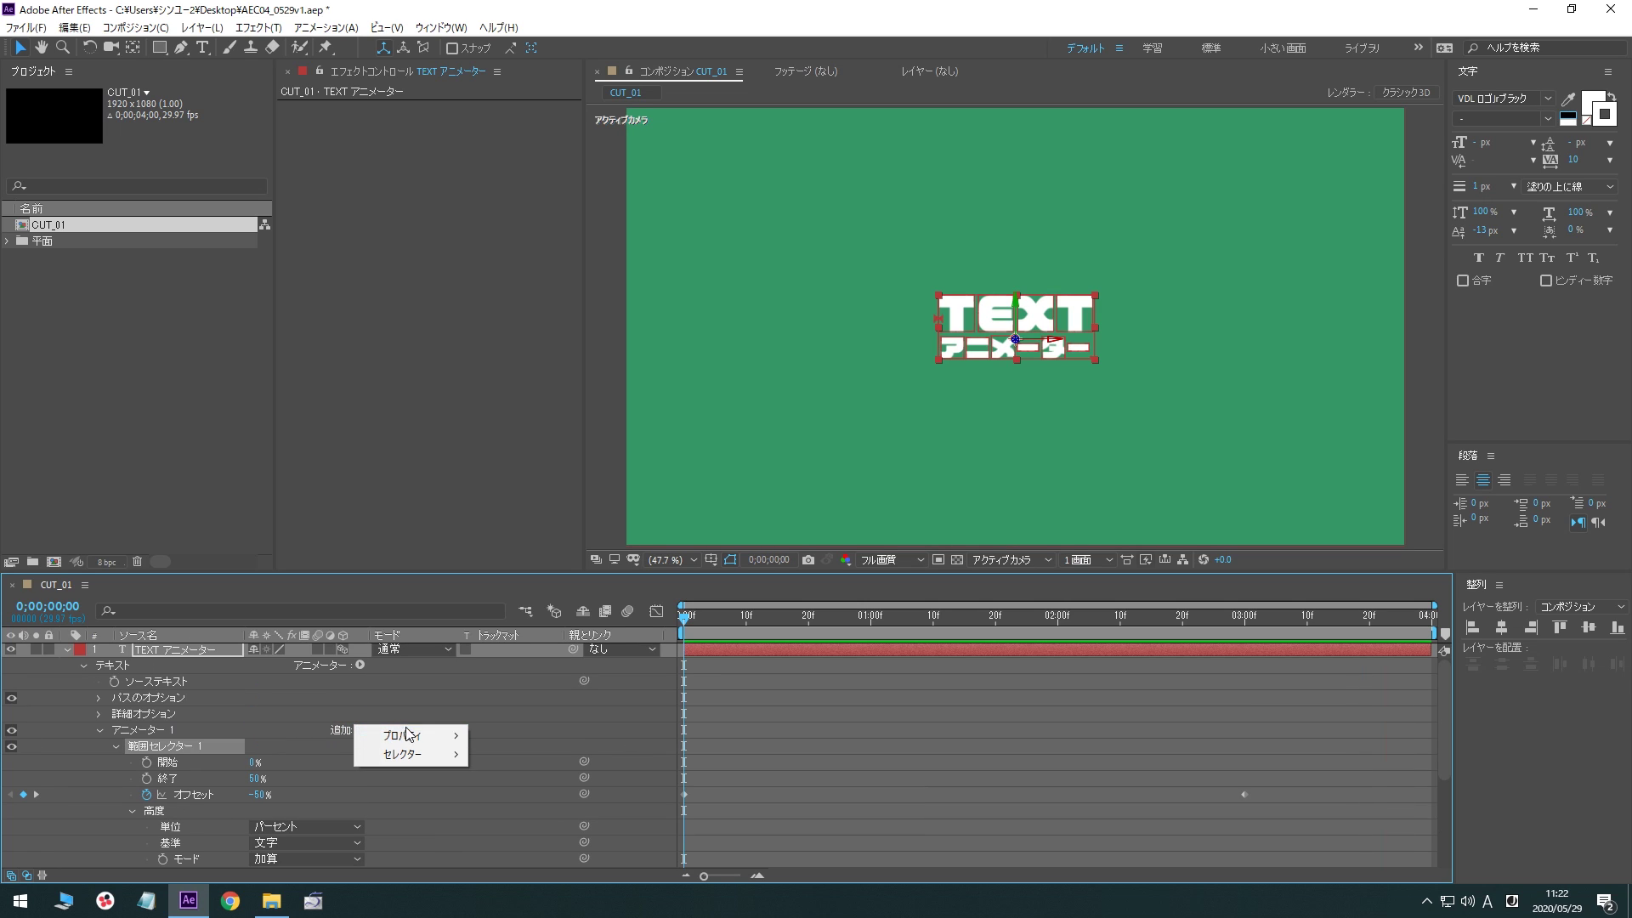
{"action": "mouse_move", "coordinate": [400, 735]}
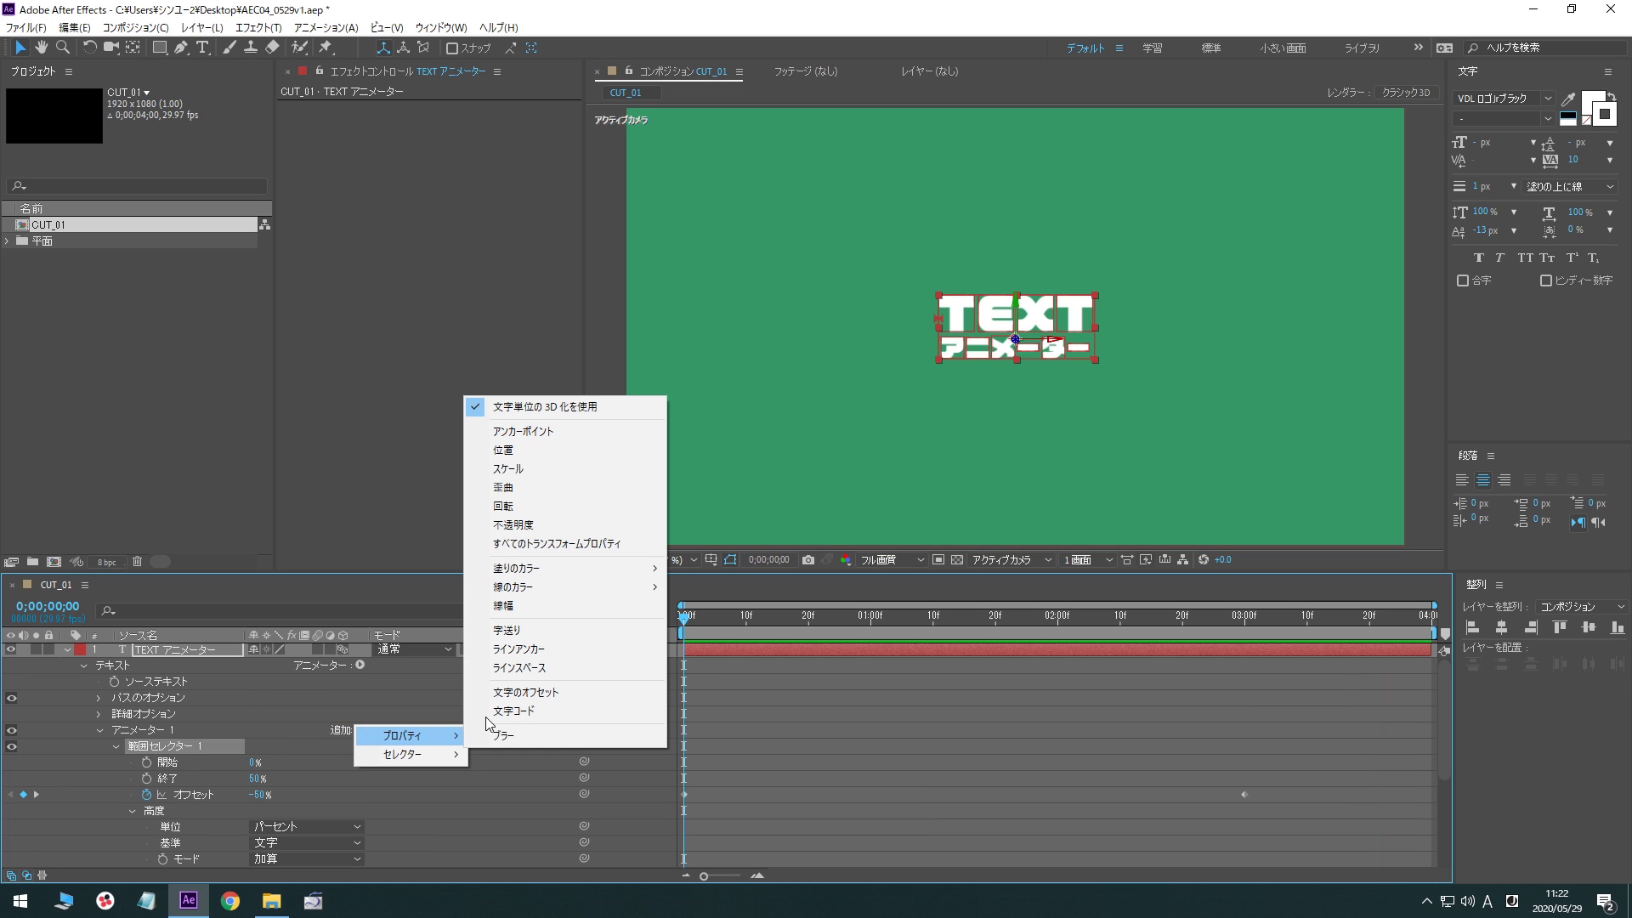
{"action": "left_click", "coordinate": [544, 507]}
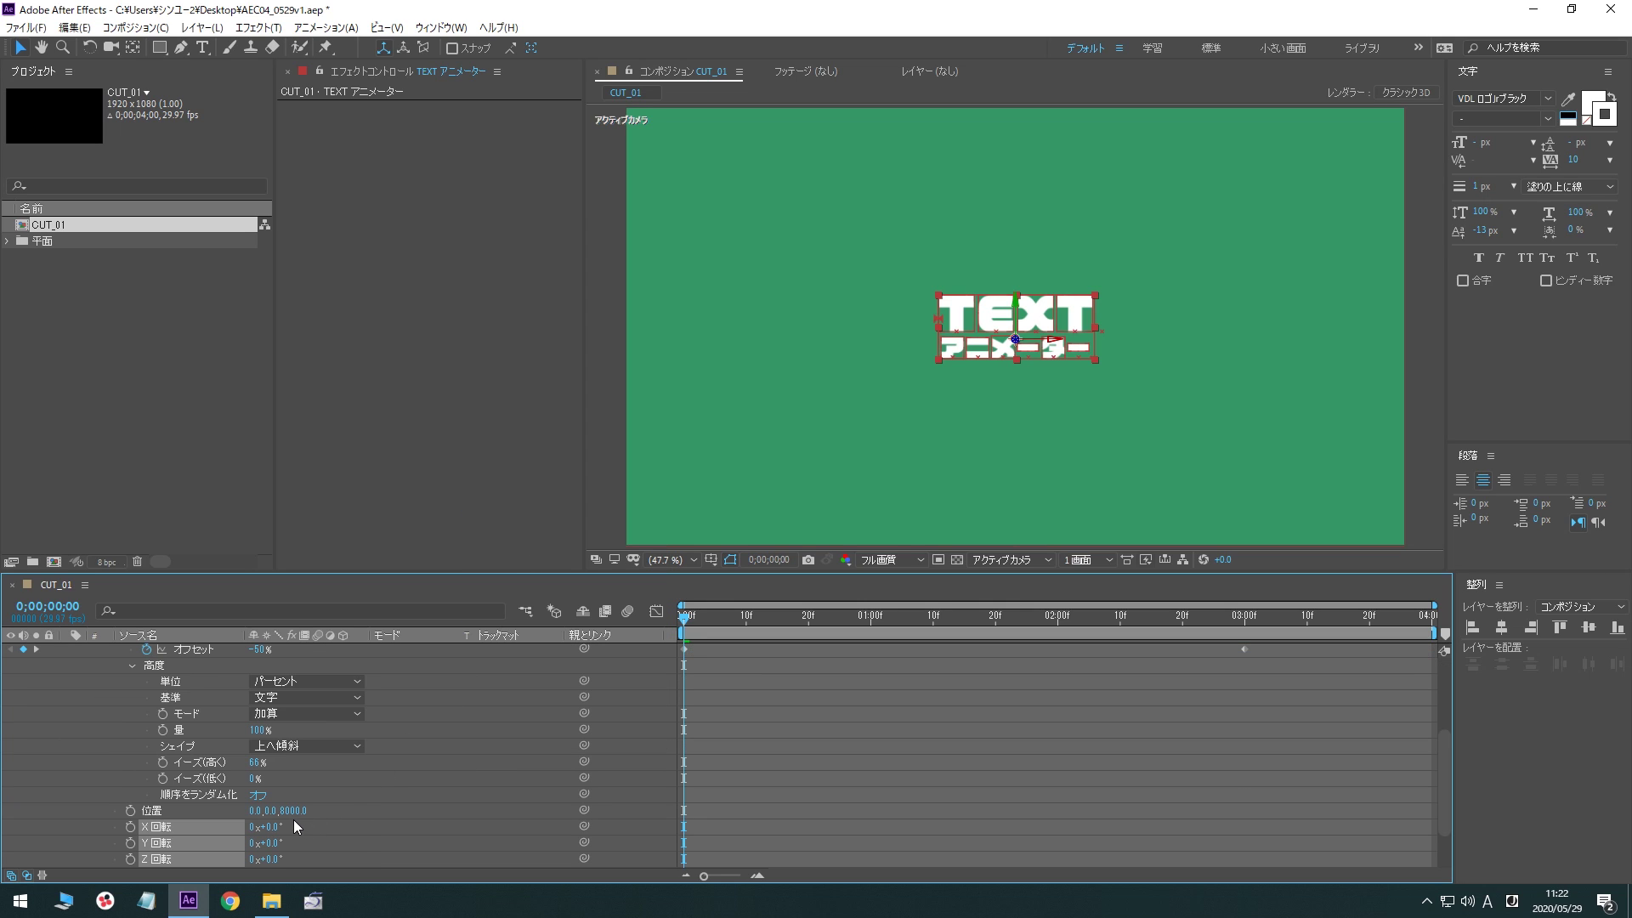
Set the animator's X rotation to 180°, Y rotation to one full turn and Z rotation to 180°, and preview the spin
{"action": "left_click", "coordinate": [270, 825]}
{"action": "type", "text": "180"}
{"action": "left_click", "coordinate": [347, 838]}
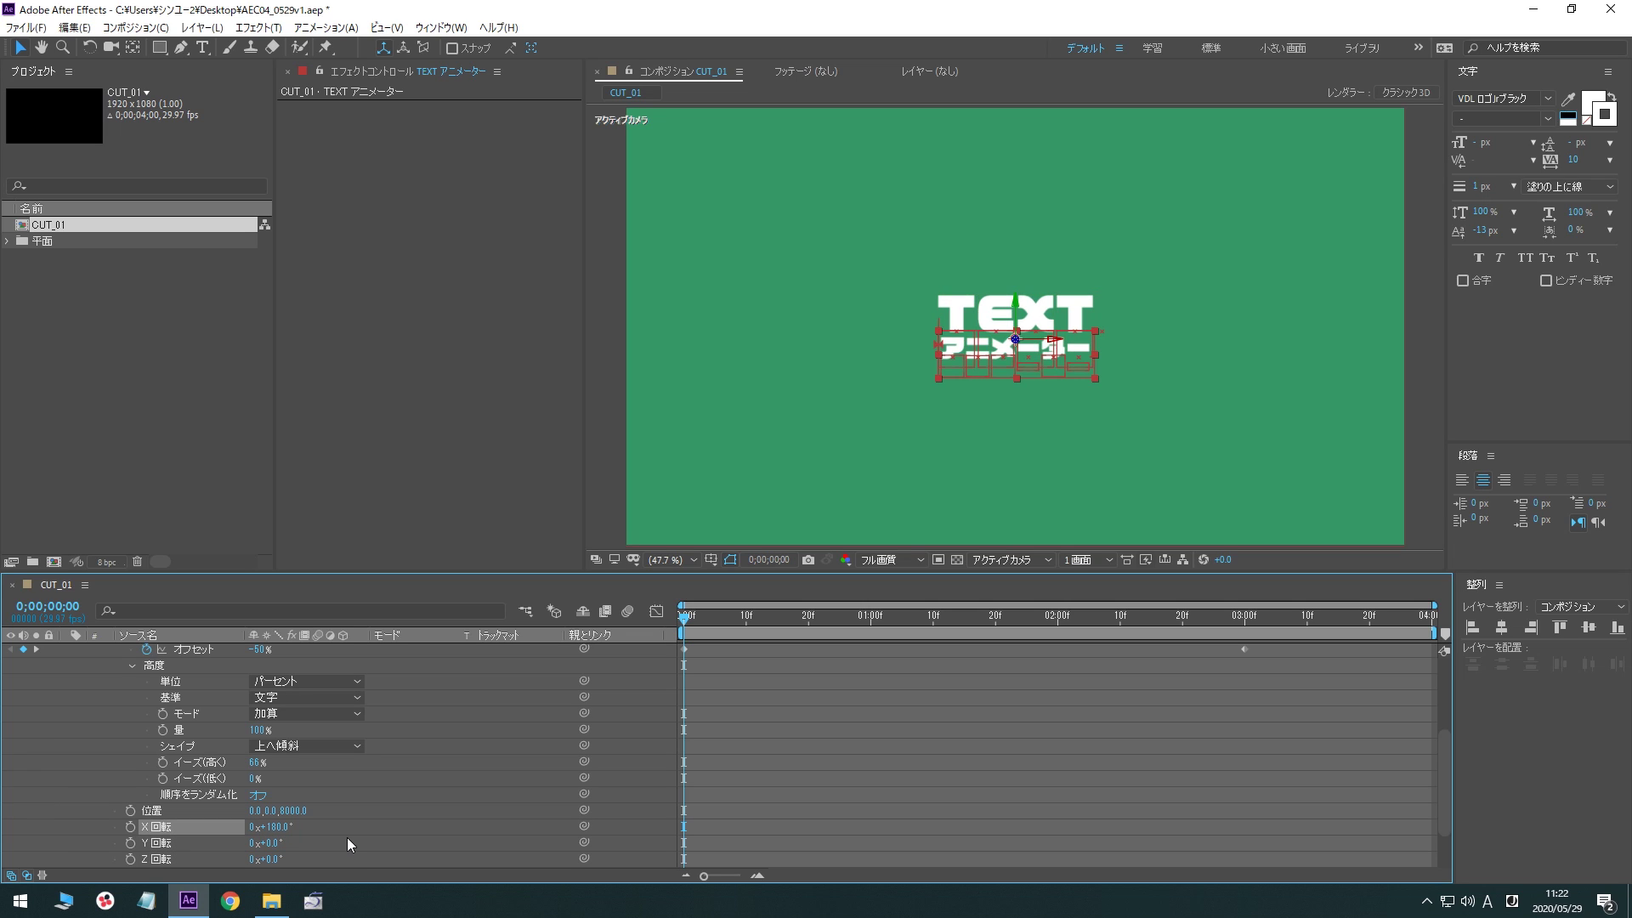
{"action": "left_click", "coordinate": [246, 840]}
{"action": "type", "text": "1"}
{"action": "key", "text": "Return"}
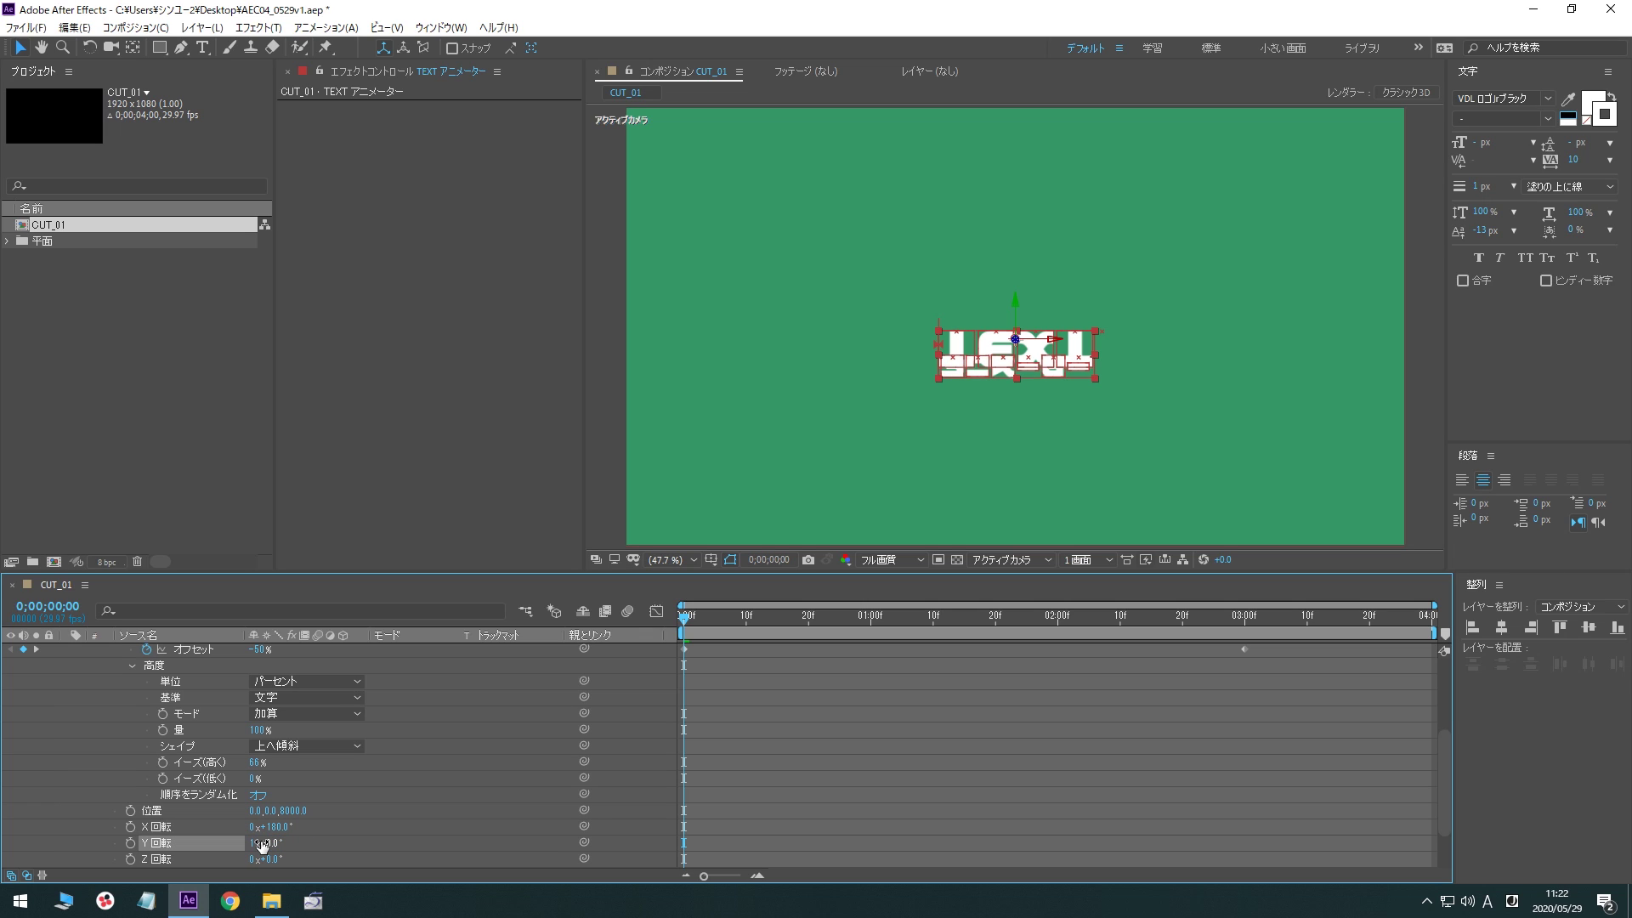
{"action": "left_click", "coordinate": [272, 861]}
{"action": "type", "text": "180"}
{"action": "key", "text": "Return"}
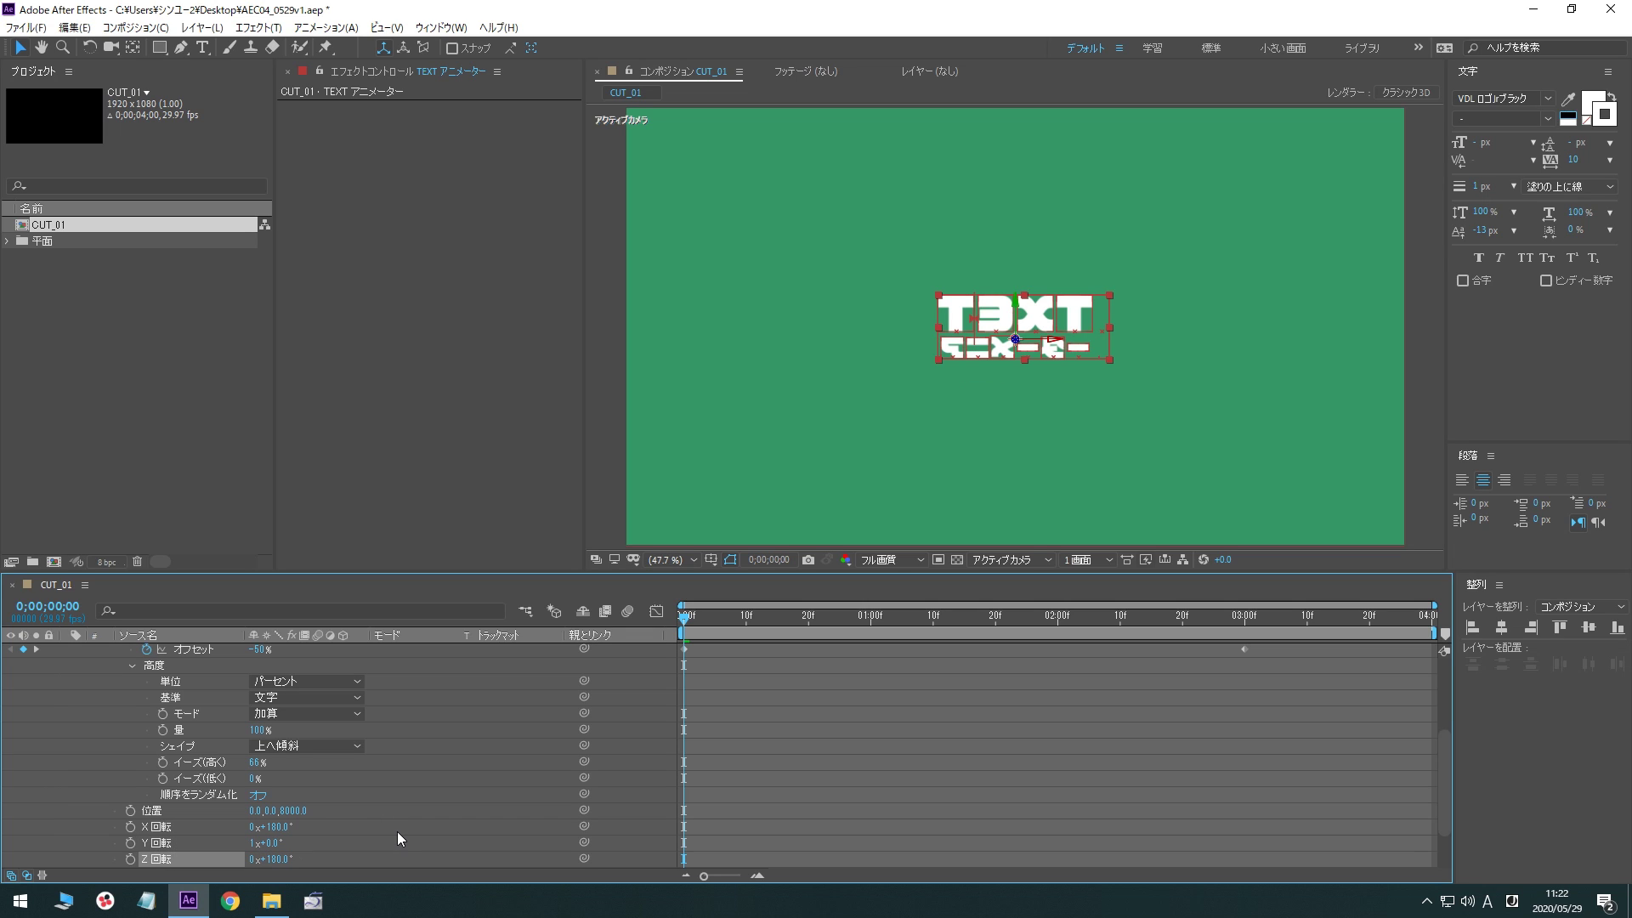
{"action": "key", "text": "space"}
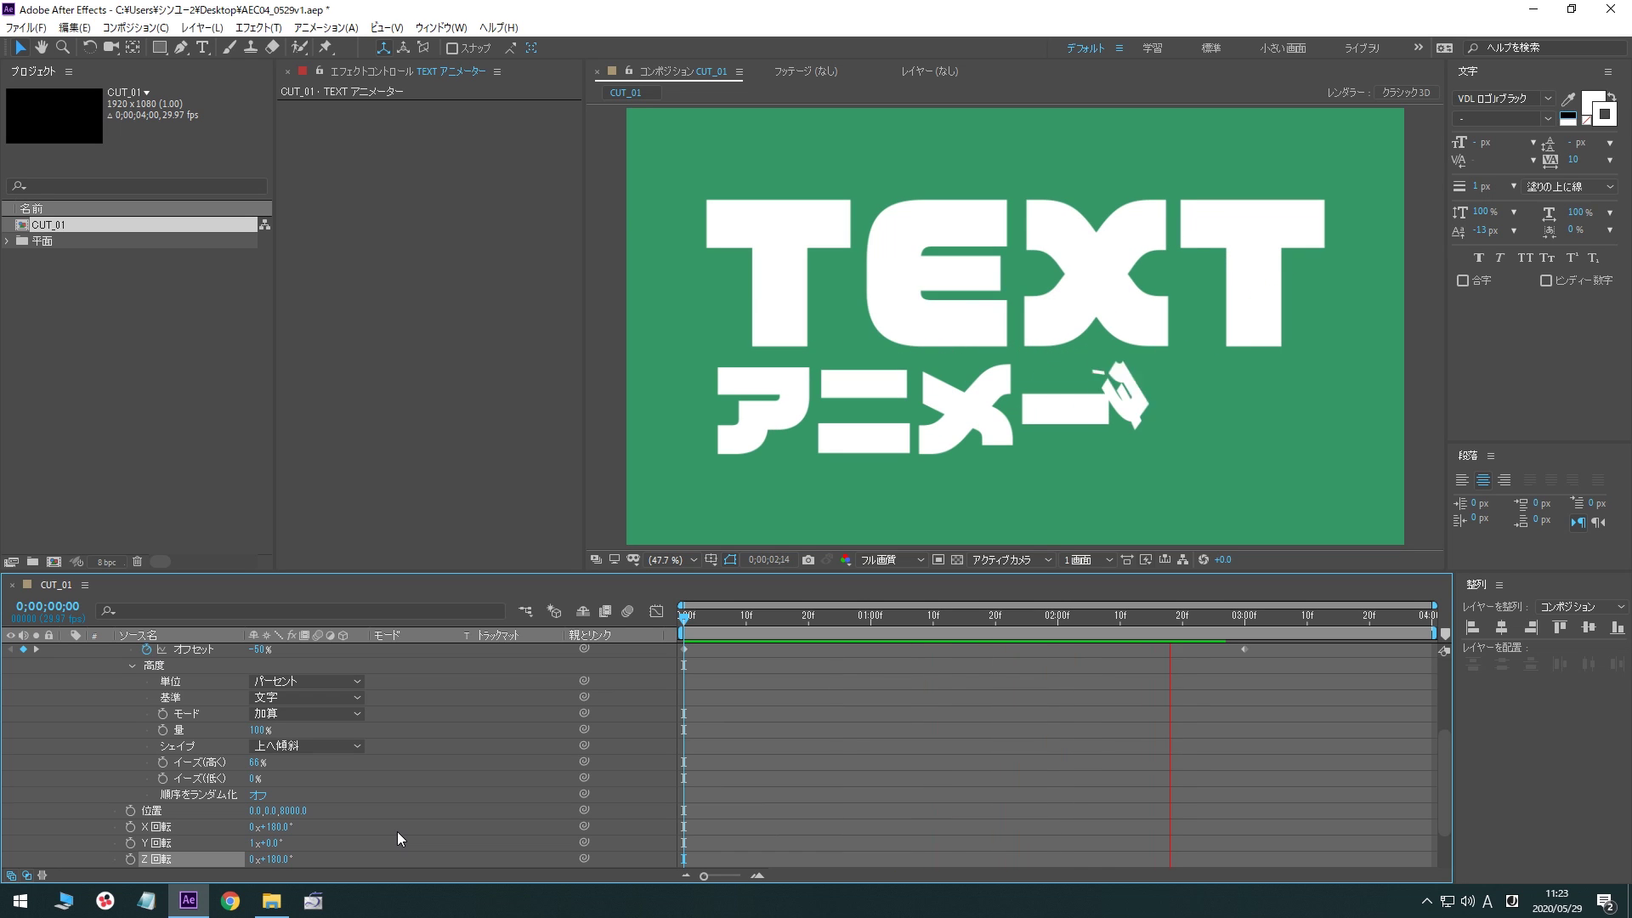
{"action": "key", "text": "space"}
Add the Opacity (不透明度) property to アニメーター 1
{"action": "scroll", "coordinate": [380, 688], "scroll_direction": "up", "scroll_amount": 2}
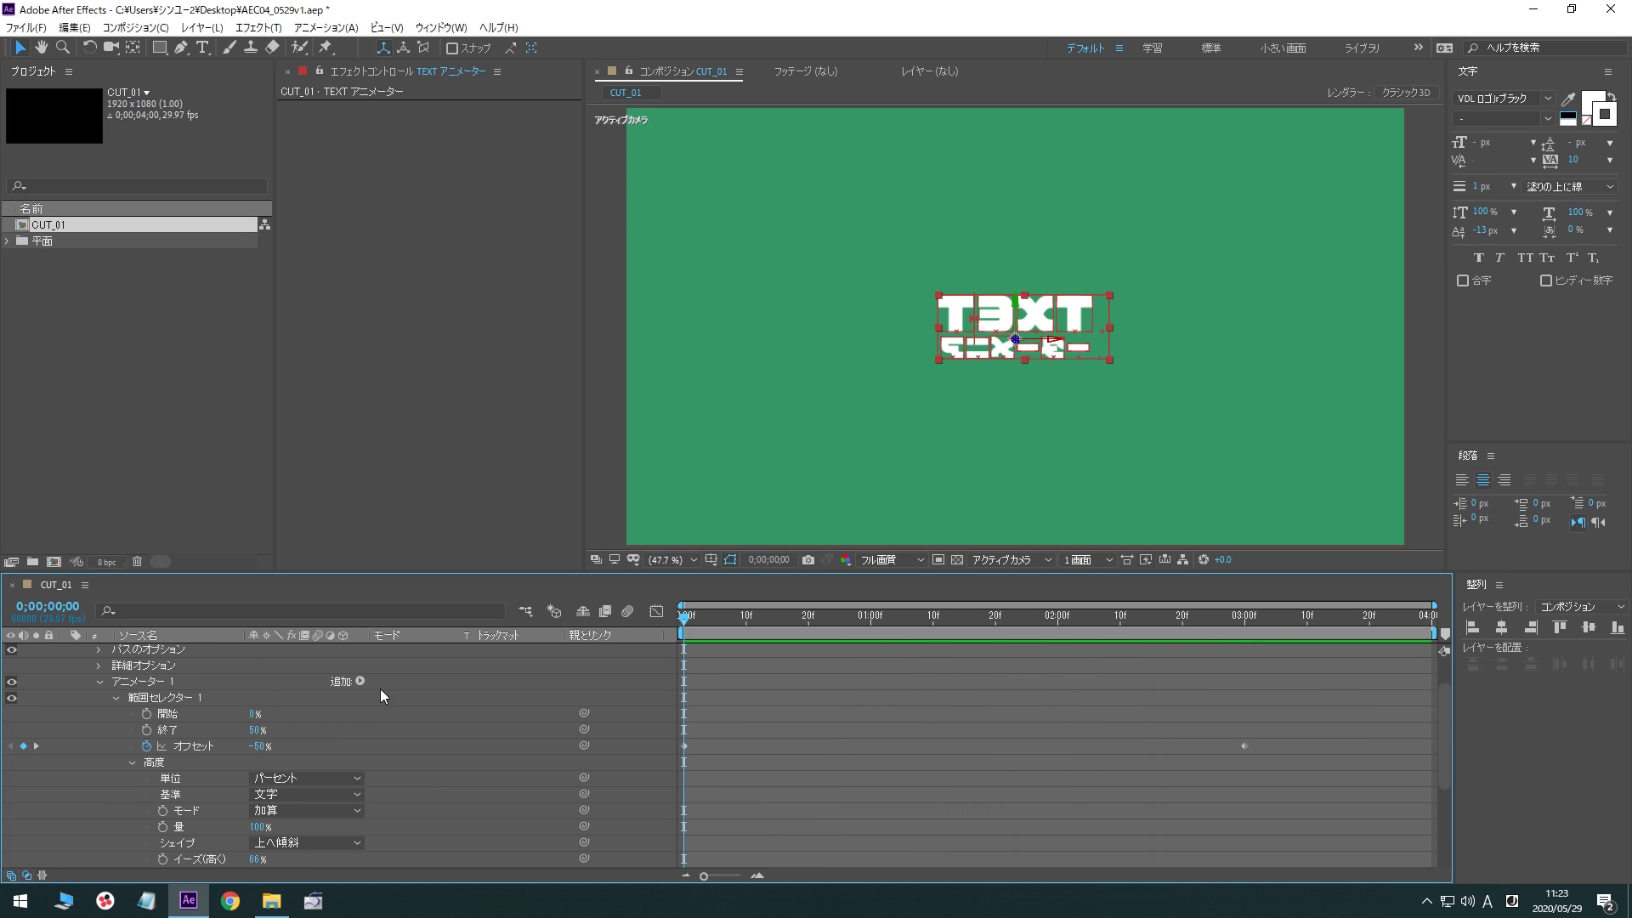
{"action": "left_click", "coordinate": [360, 680]}
{"action": "mouse_move", "coordinate": [408, 687]}
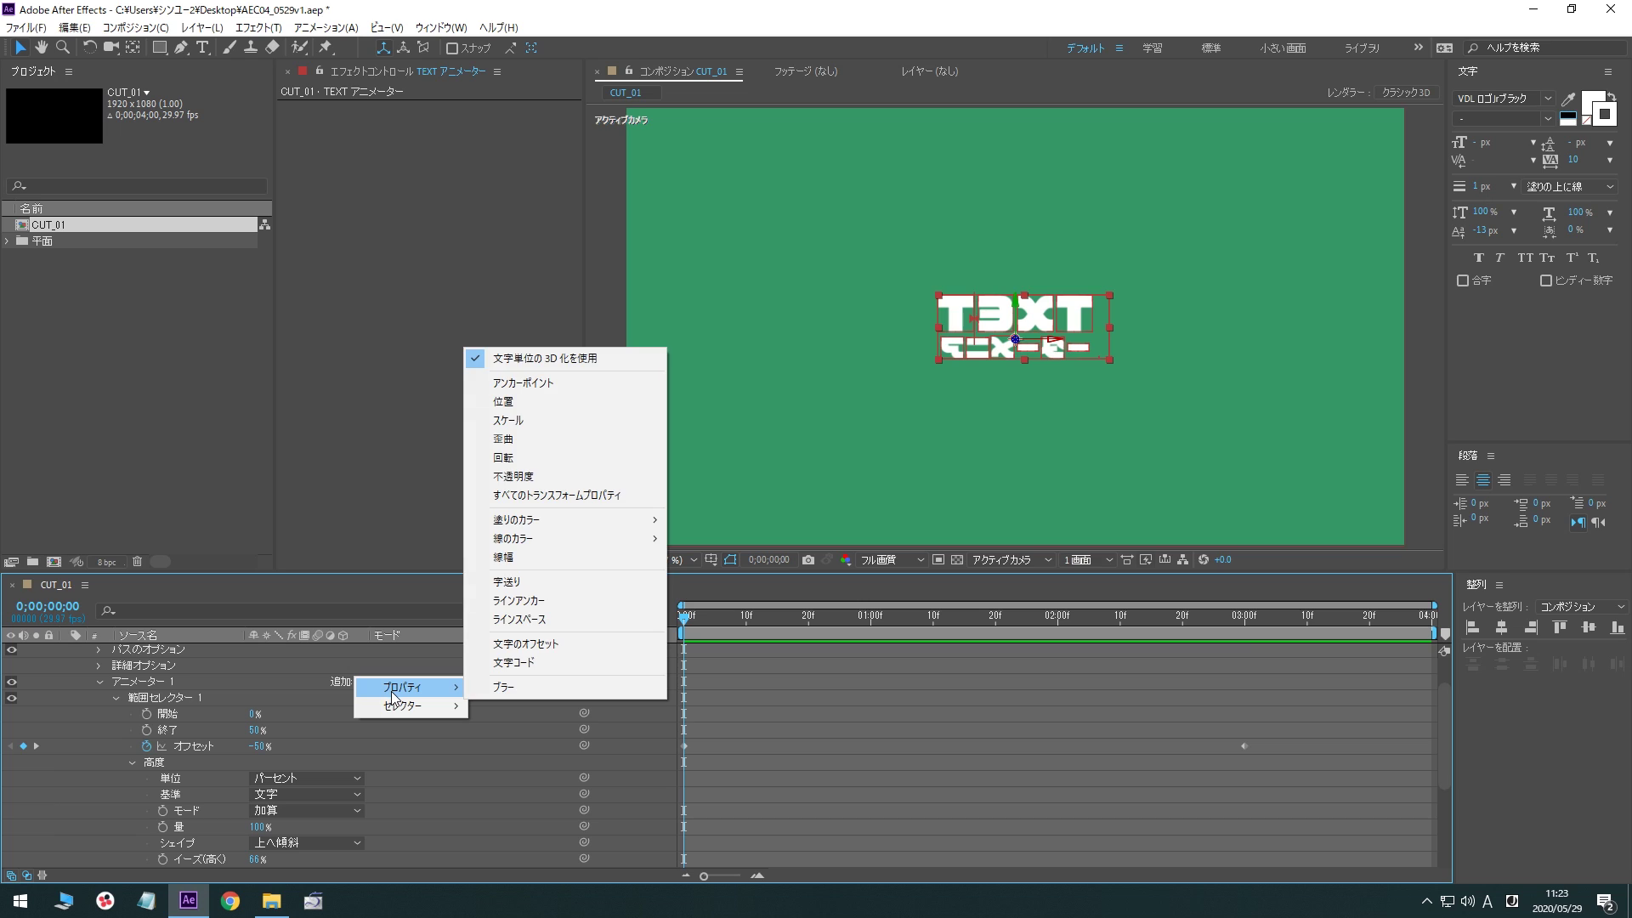
{"action": "left_click", "coordinate": [578, 474]}
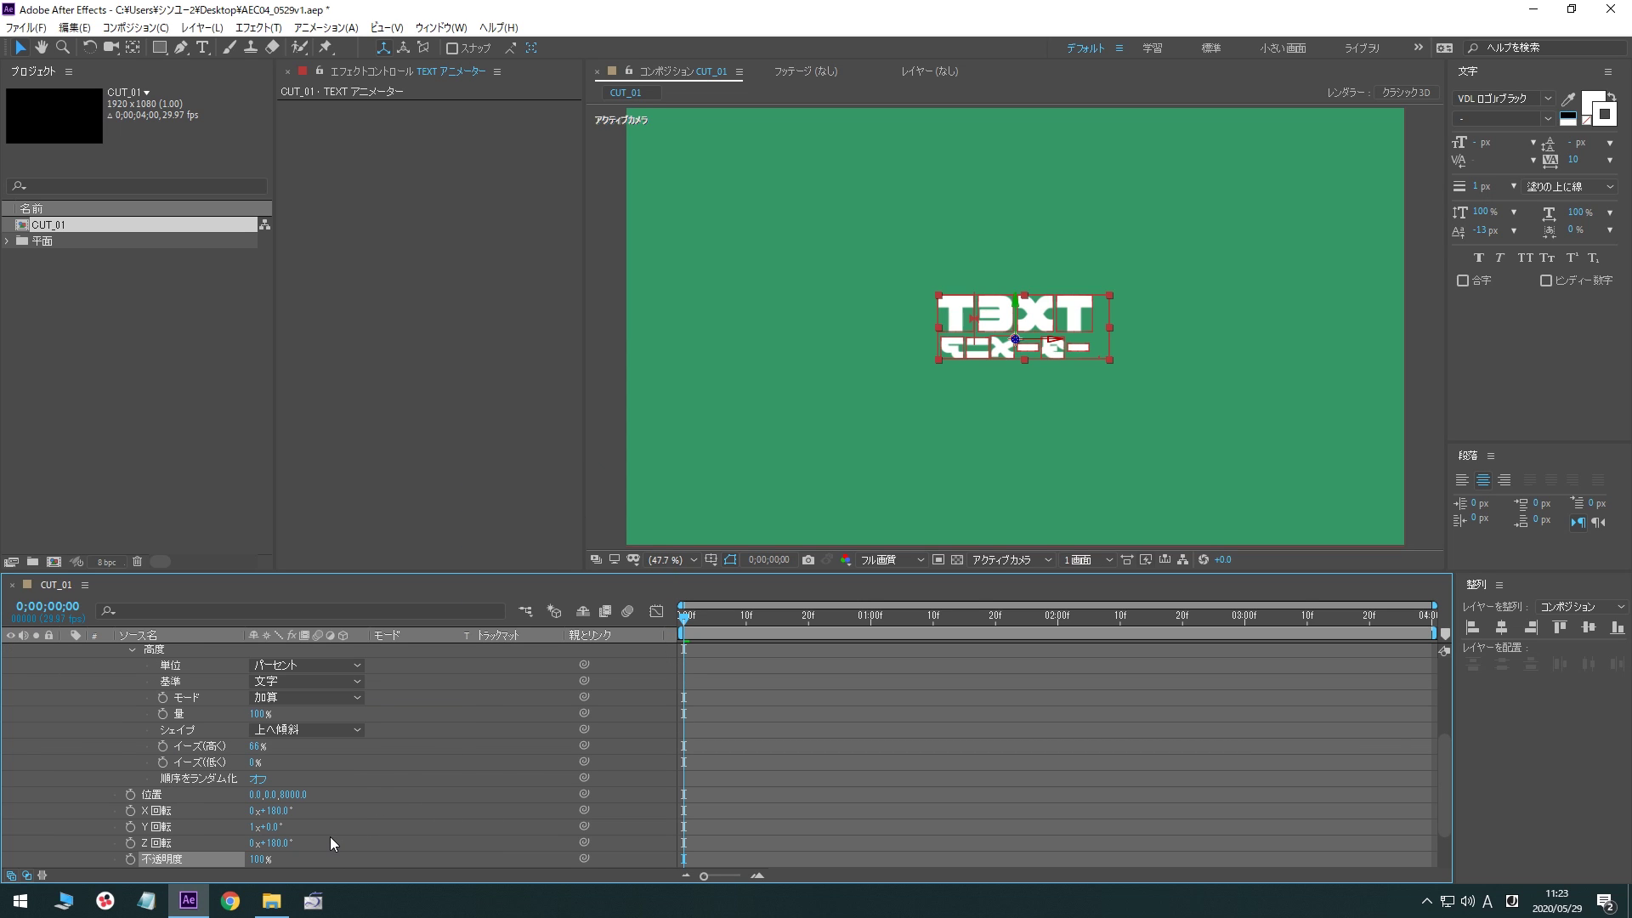
Set the animator's Opacity (不透明度) to 0% and preview the characters fading in
{"action": "left_click_drag", "start_coordinate": [261, 861], "coordinate": [129, 858]}
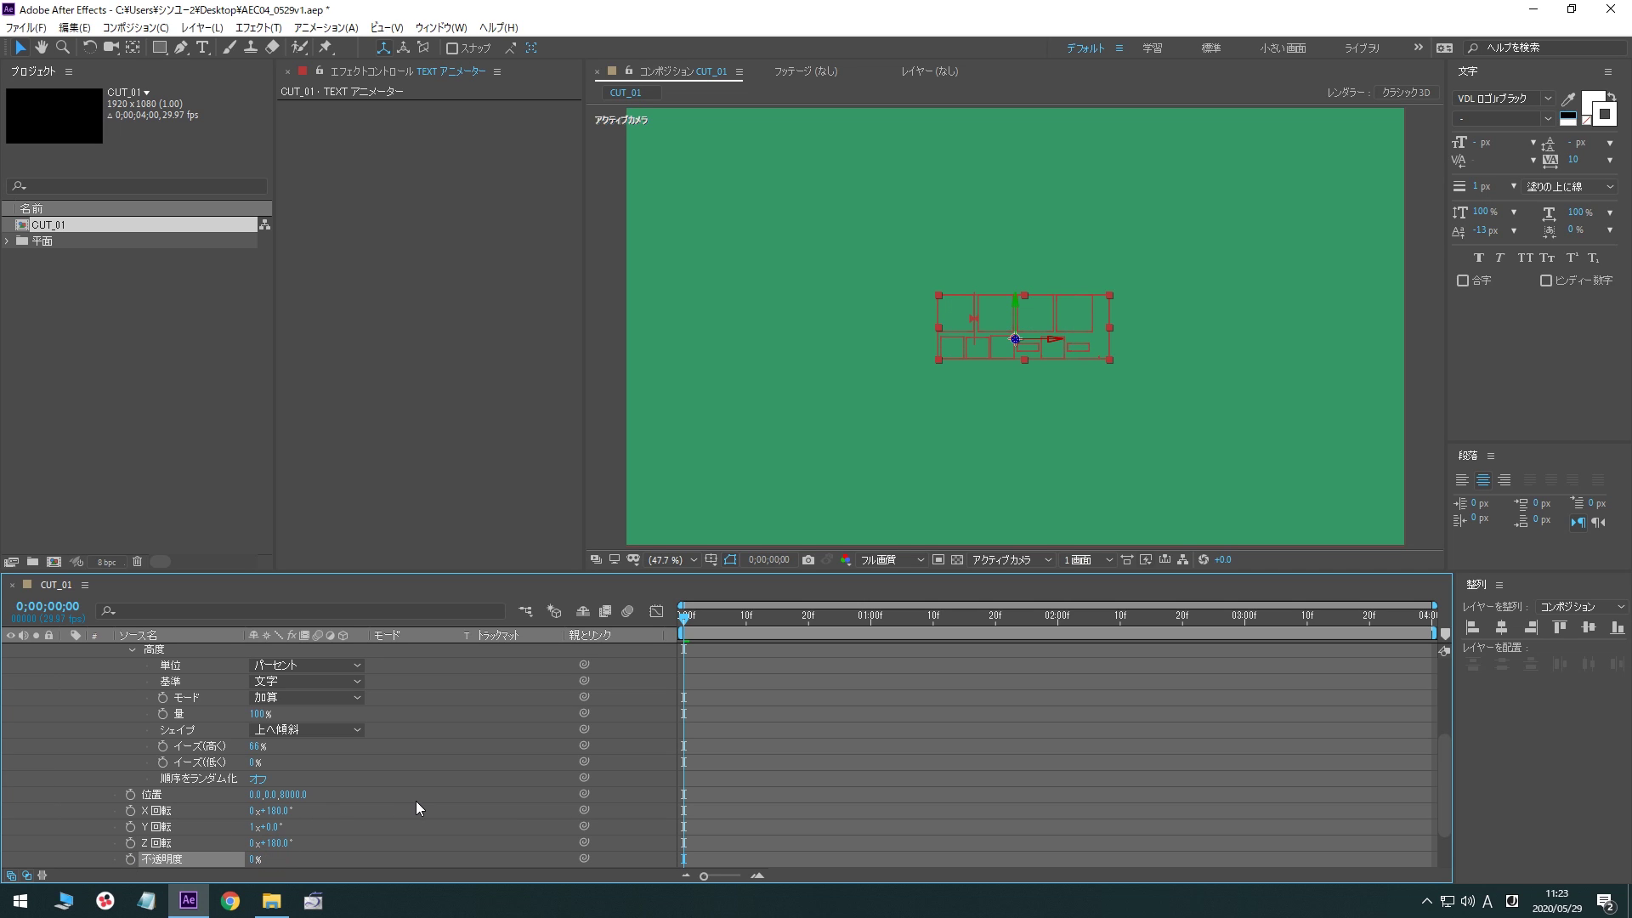
{"action": "key", "text": "space"}
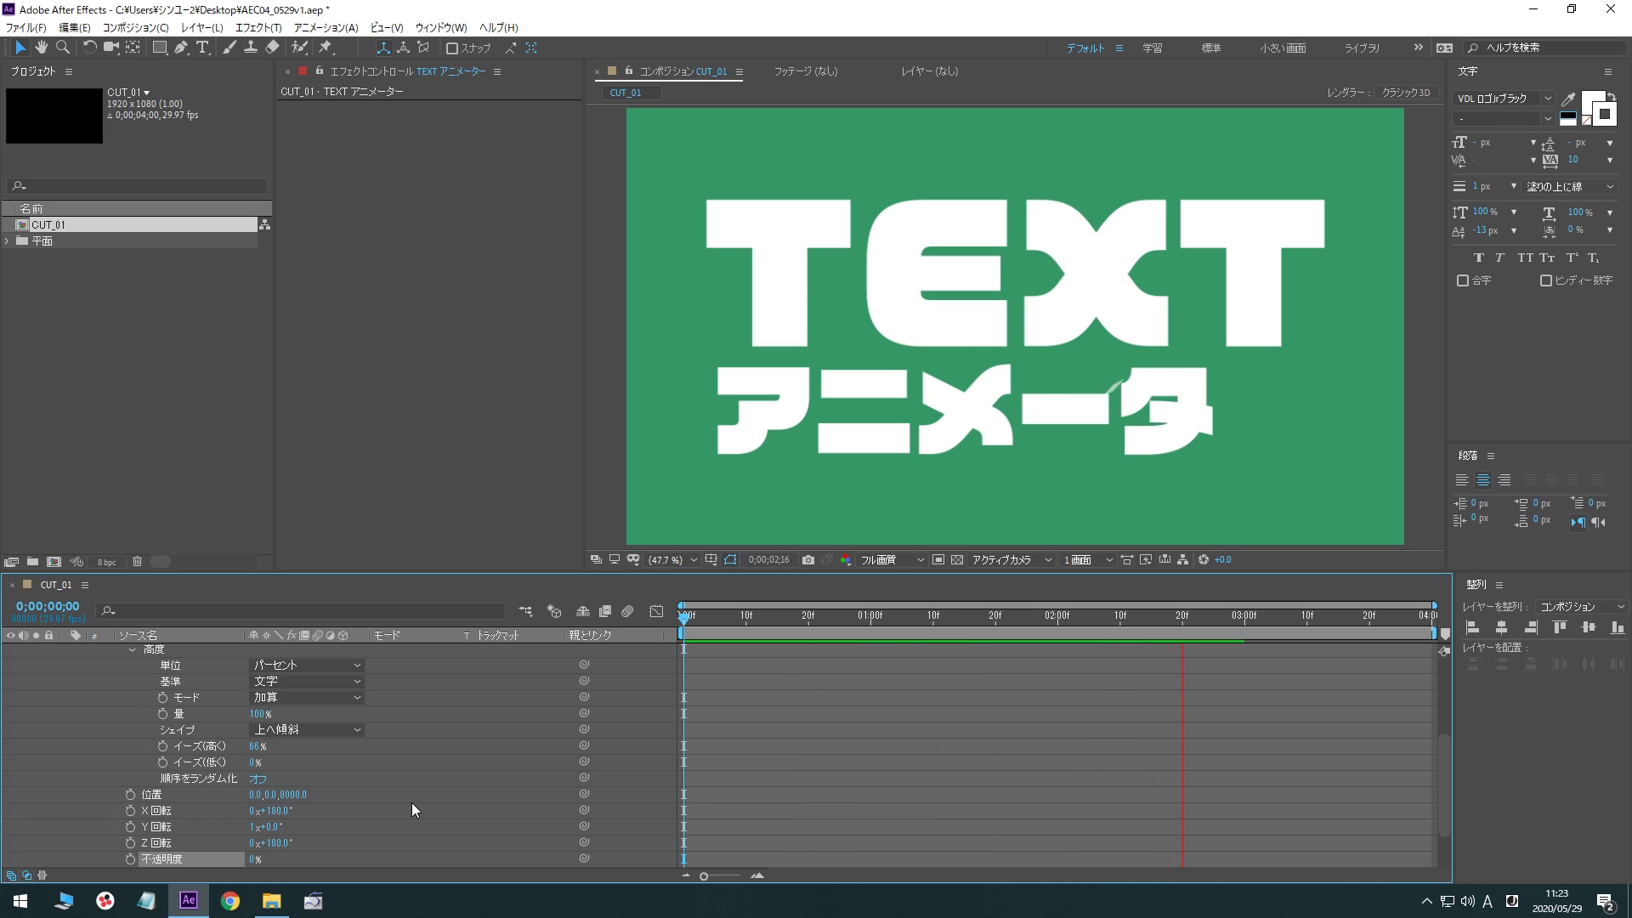
{"action": "key", "text": "space"}
Add the Blur (ブラー) property to アニメーター 1
{"action": "scroll", "coordinate": [411, 802], "scroll_direction": "up", "scroll_amount": 2}
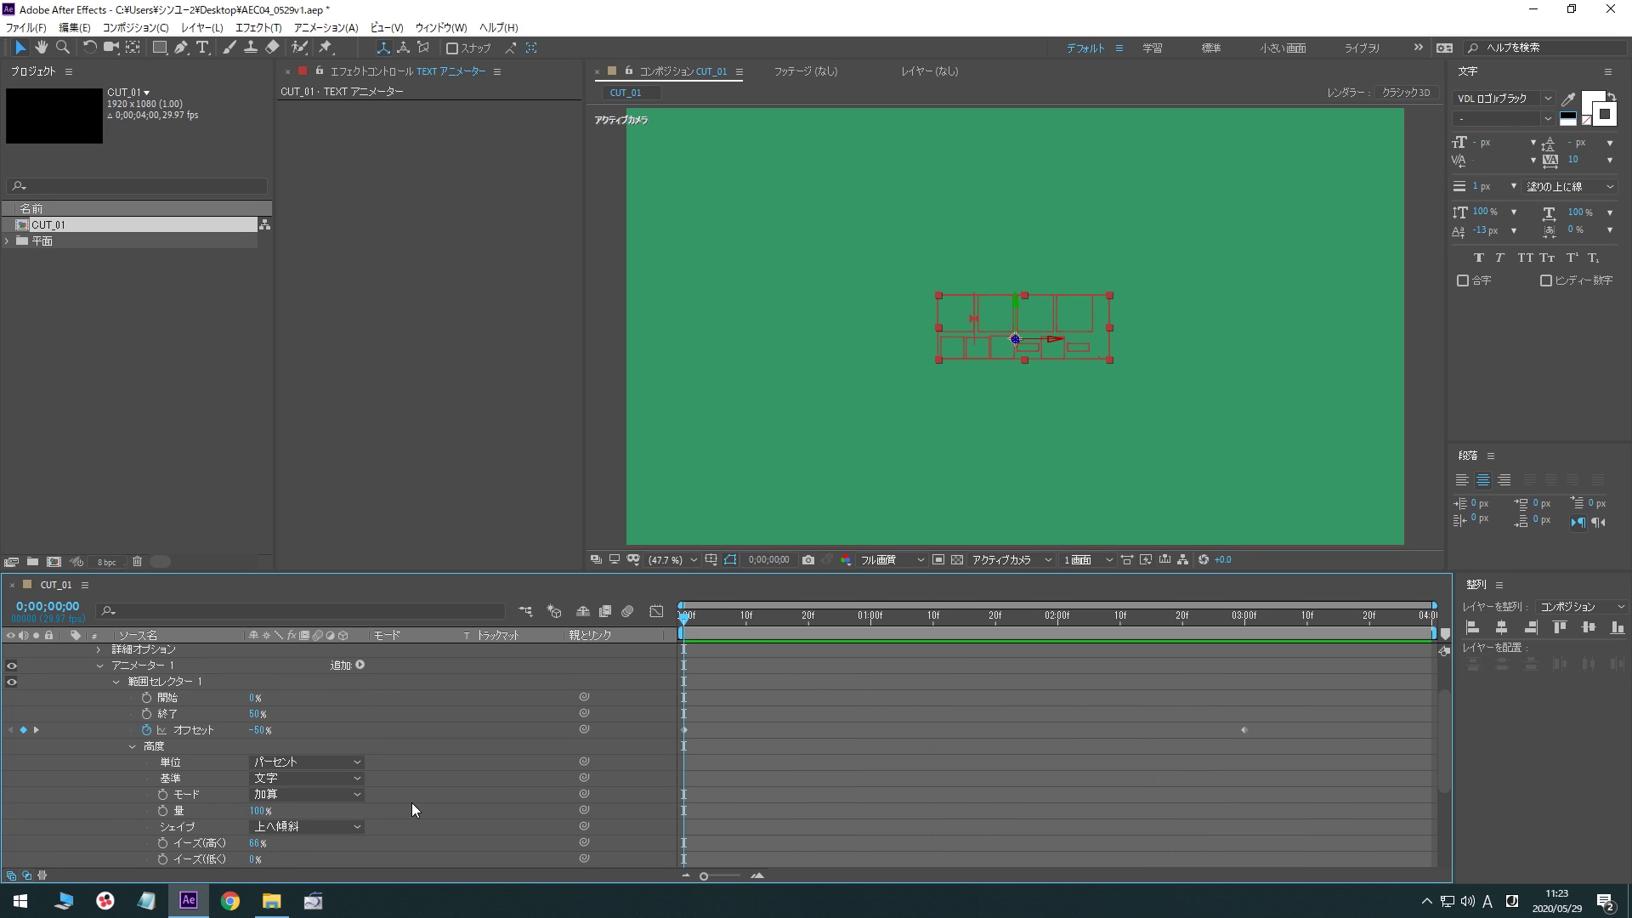
{"action": "left_click", "coordinate": [360, 664]}
{"action": "mouse_move", "coordinate": [405, 680]}
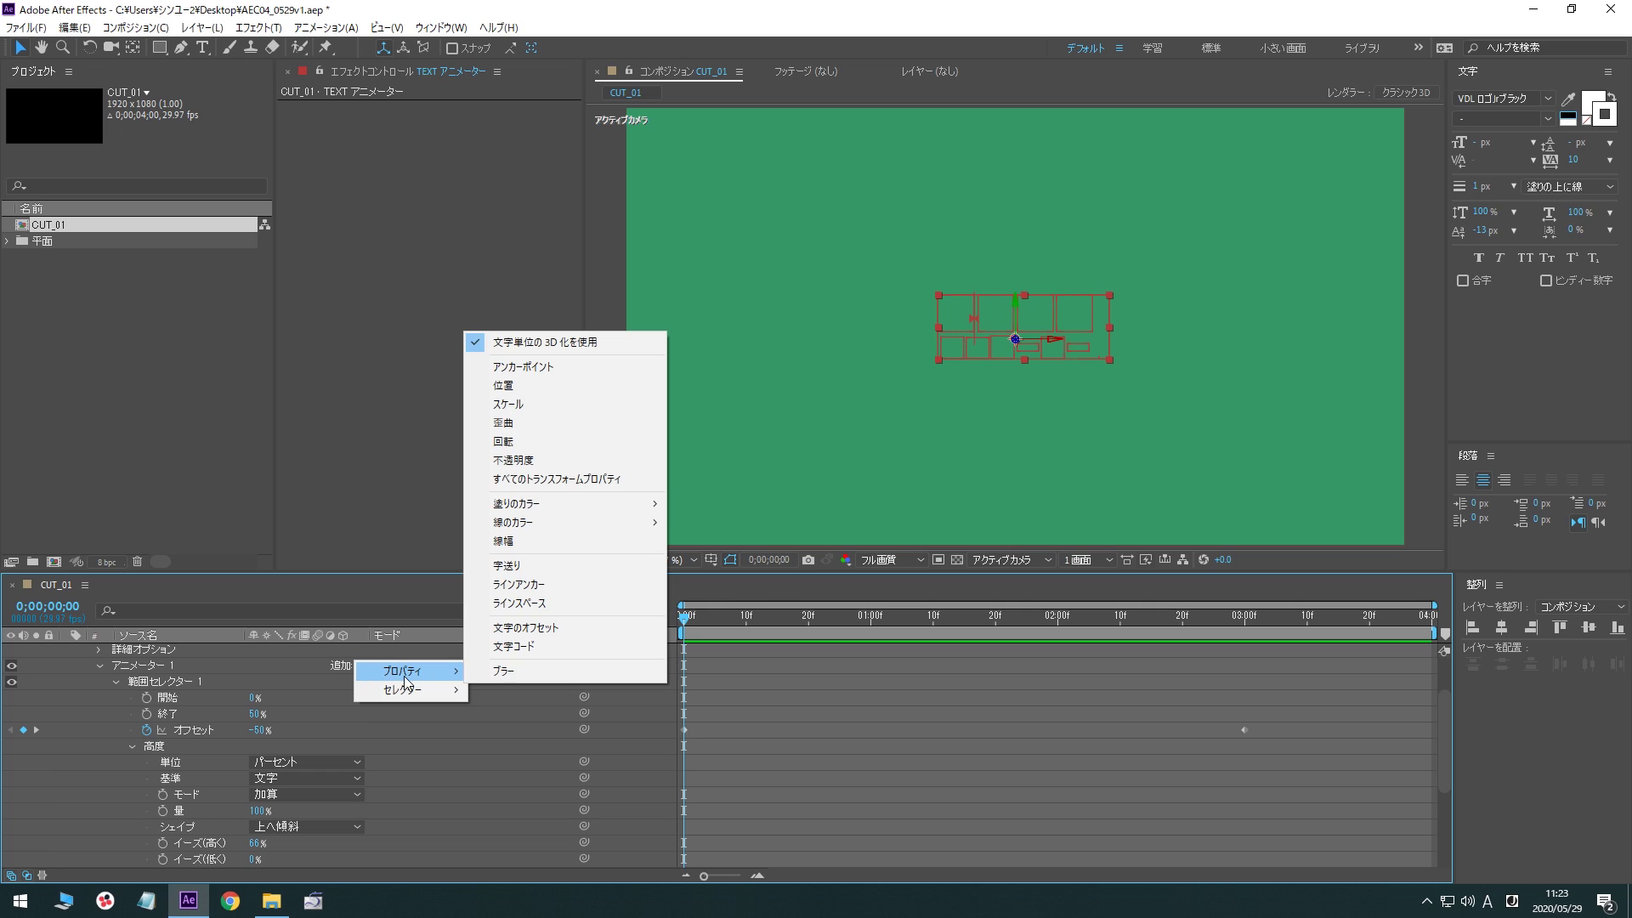
{"action": "left_click", "coordinate": [481, 672]}
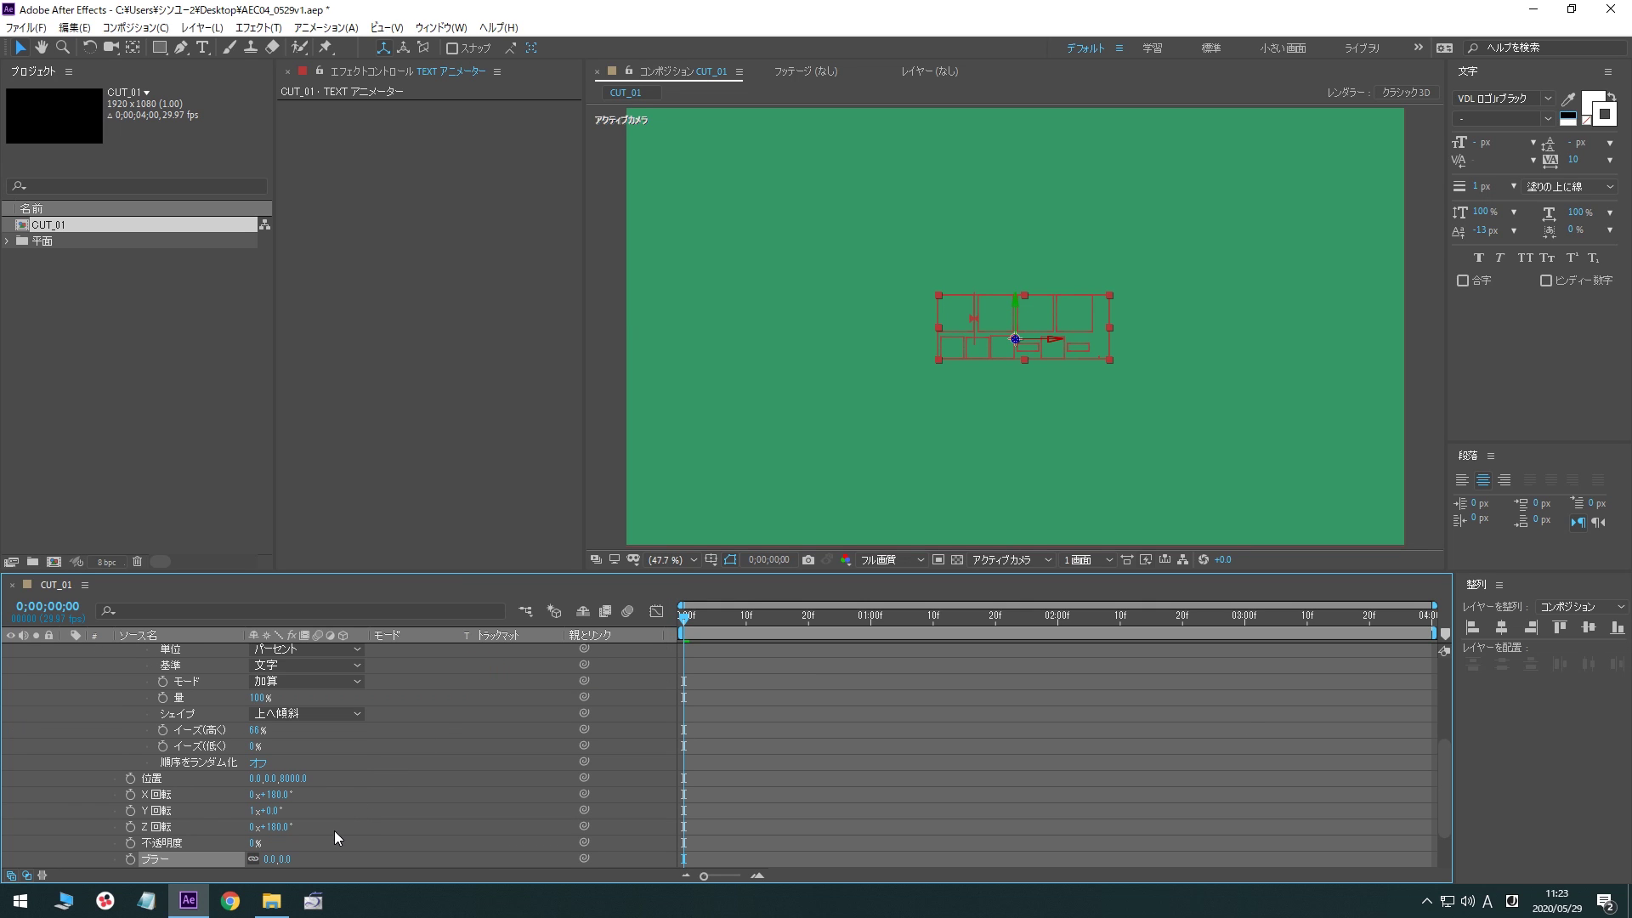
Set the animator's Blur (ブラー) to 300 in both directions and preview the animation
{"action": "left_click_drag", "start_coordinate": [281, 860], "coordinate": [406, 863]}
{"action": "key", "text": "space"}
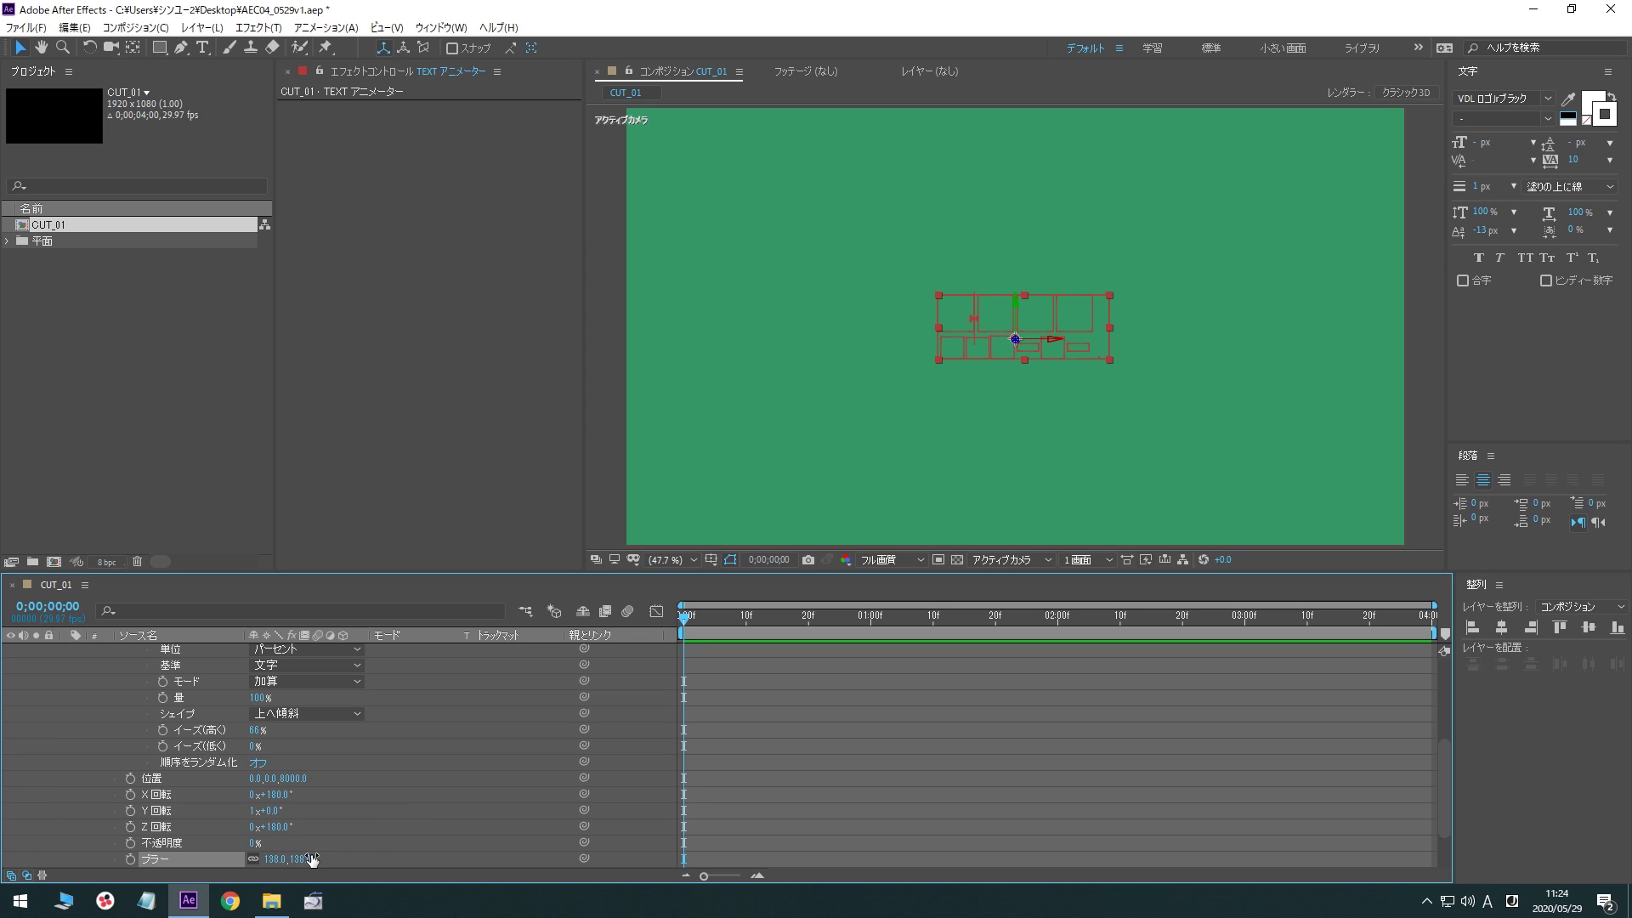
{"action": "left_click", "coordinate": [299, 858]}
{"action": "type", "text": "300"}
{"action": "key", "text": "Return"}
{"action": "key", "text": "space"}
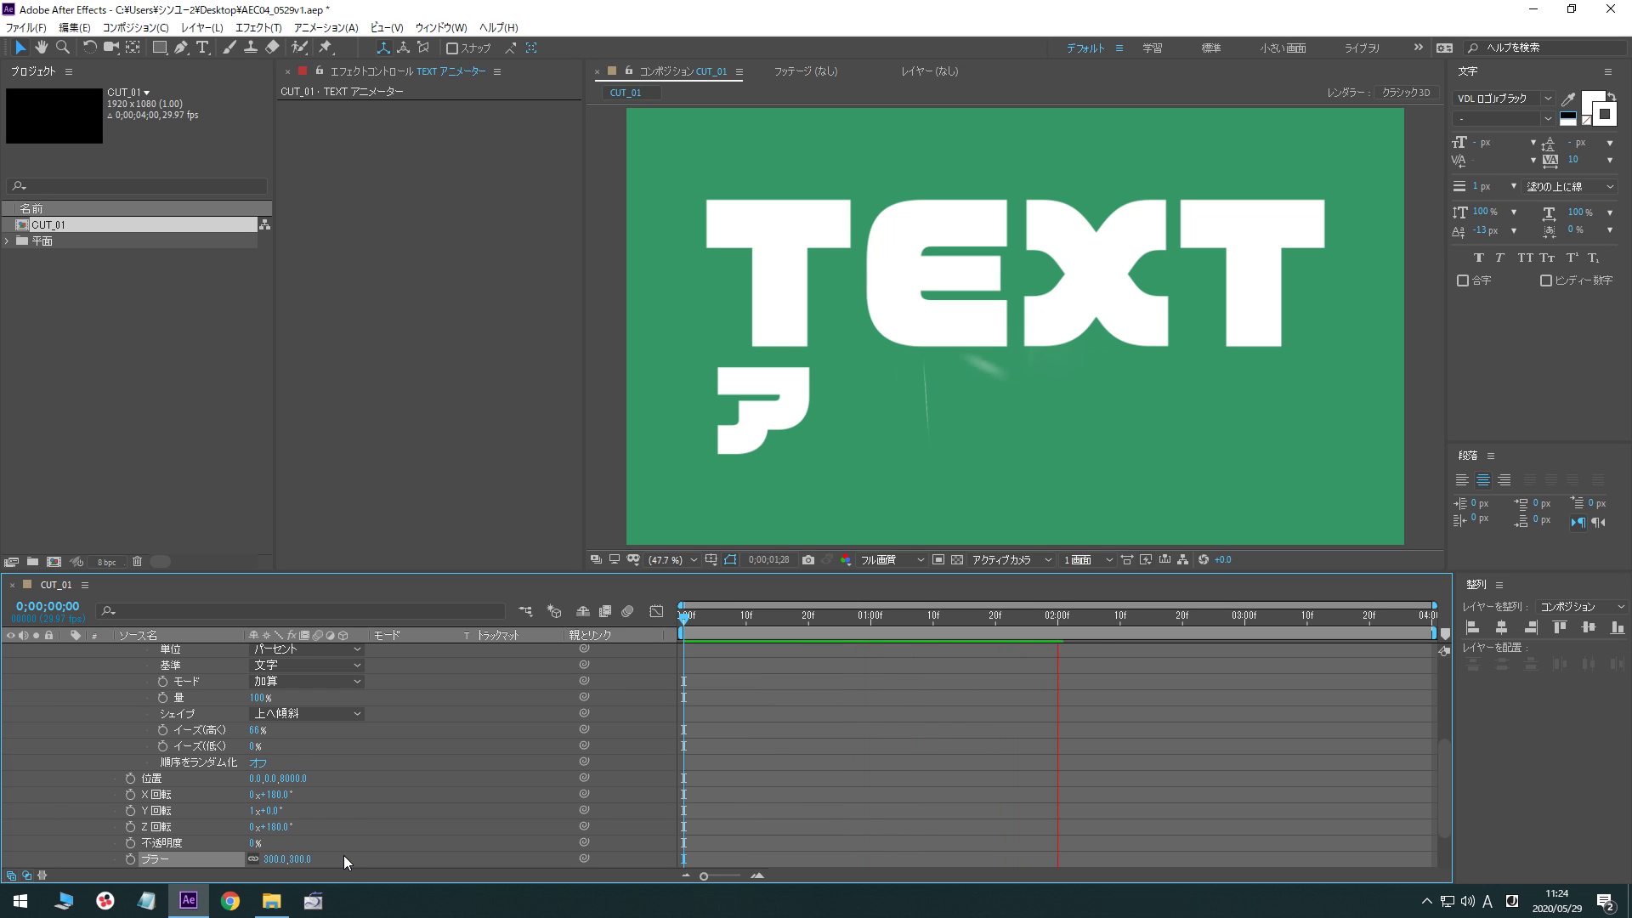
{"action": "key", "text": "space"}
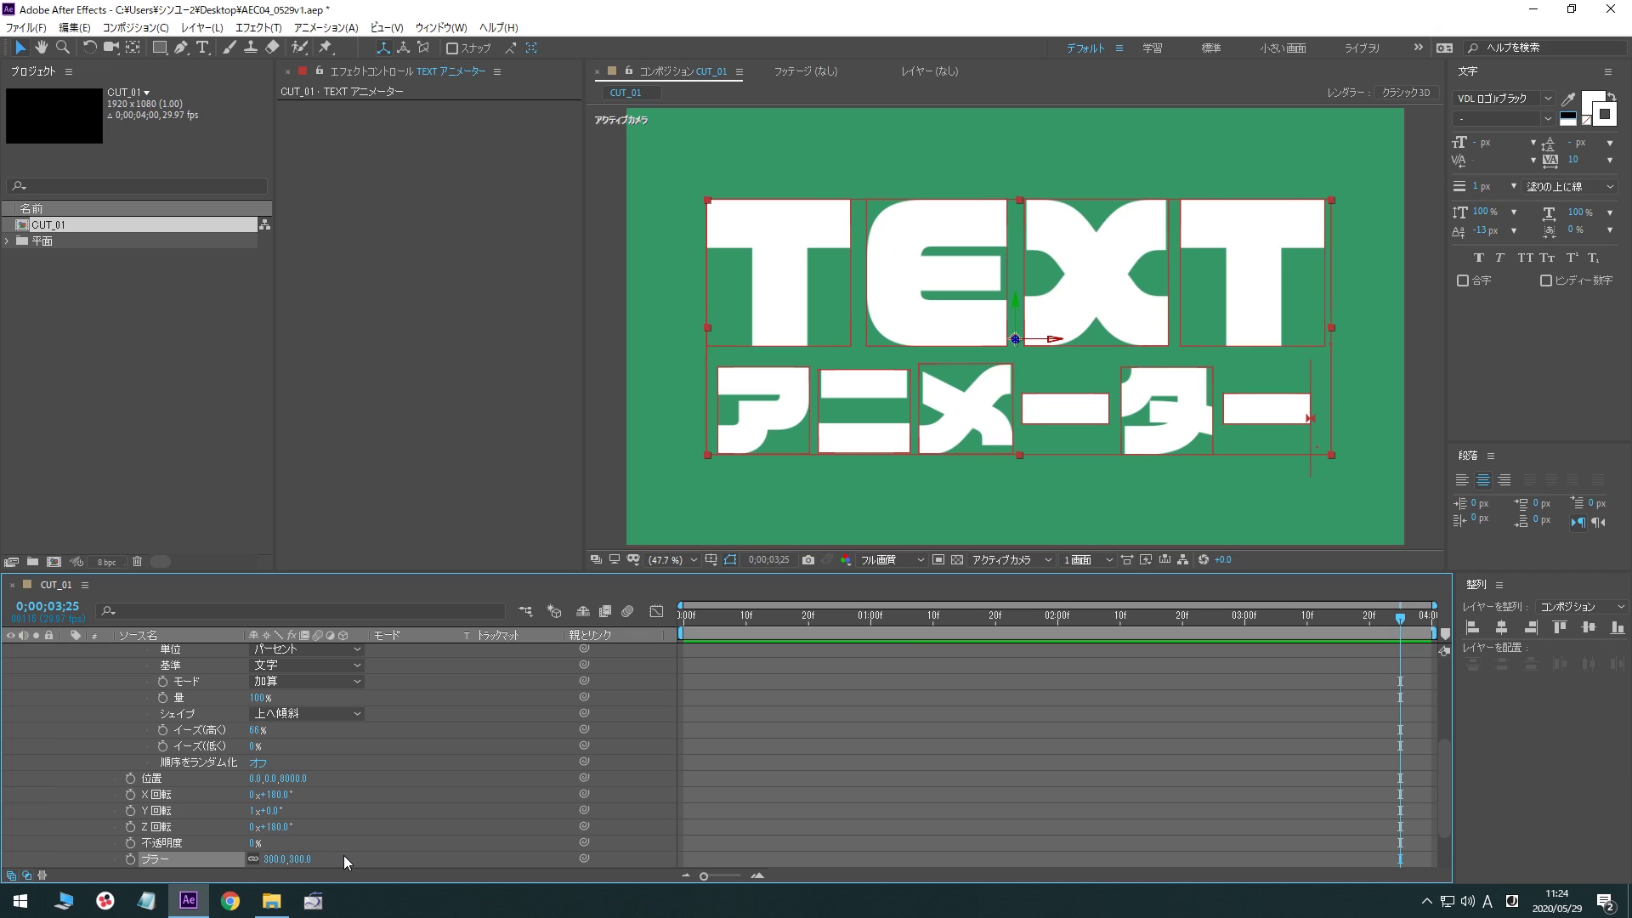
Turn on Randomize Order (順序をランダム化) for the range selector and preview the animation
{"action": "left_click", "coordinate": [259, 763]}
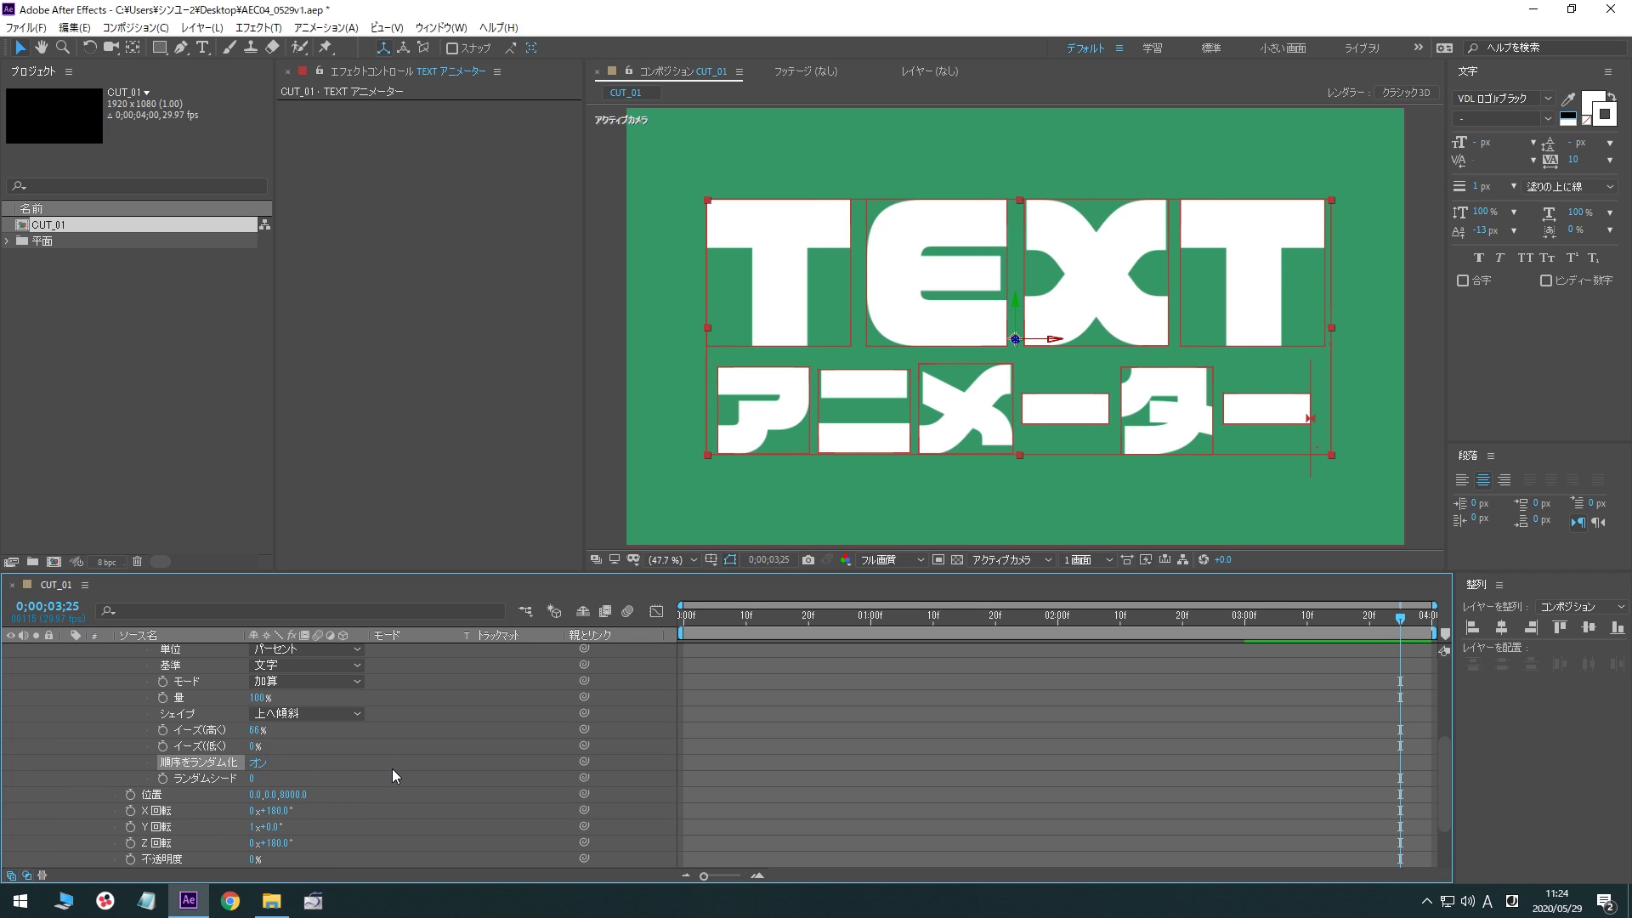
{"action": "key", "text": "space"}
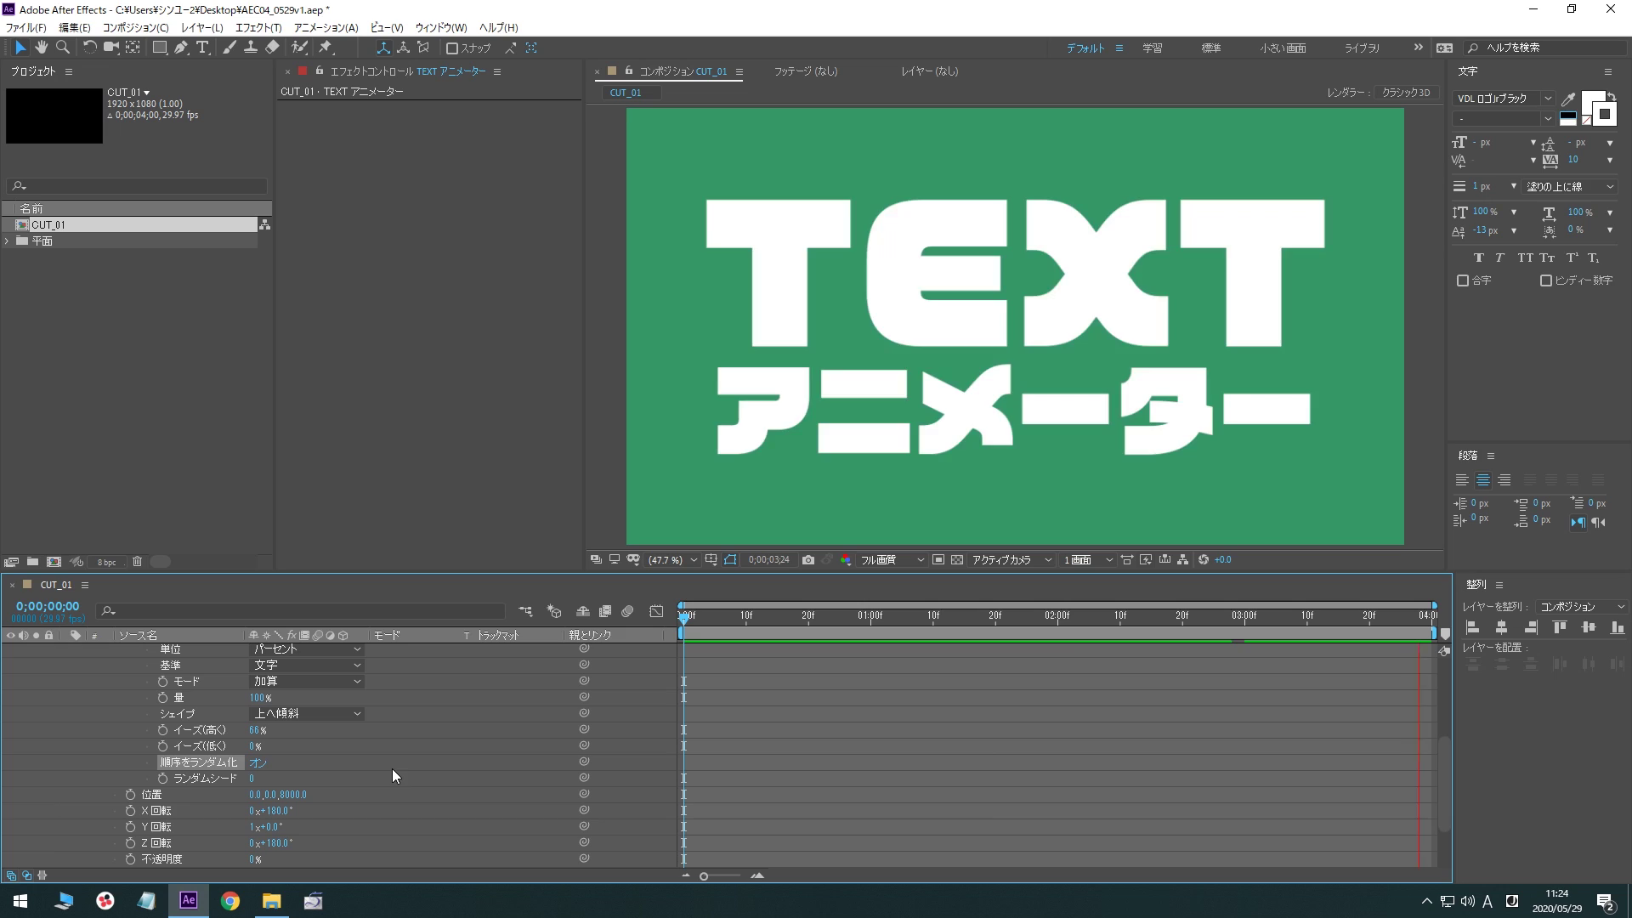
{"action": "key", "text": "space"}
Raise the range selector's Random Seed (ランダムシード) to about 50 and preview the new character order
{"action": "left_click_drag", "start_coordinate": [252, 778], "coordinate": [289, 780]}
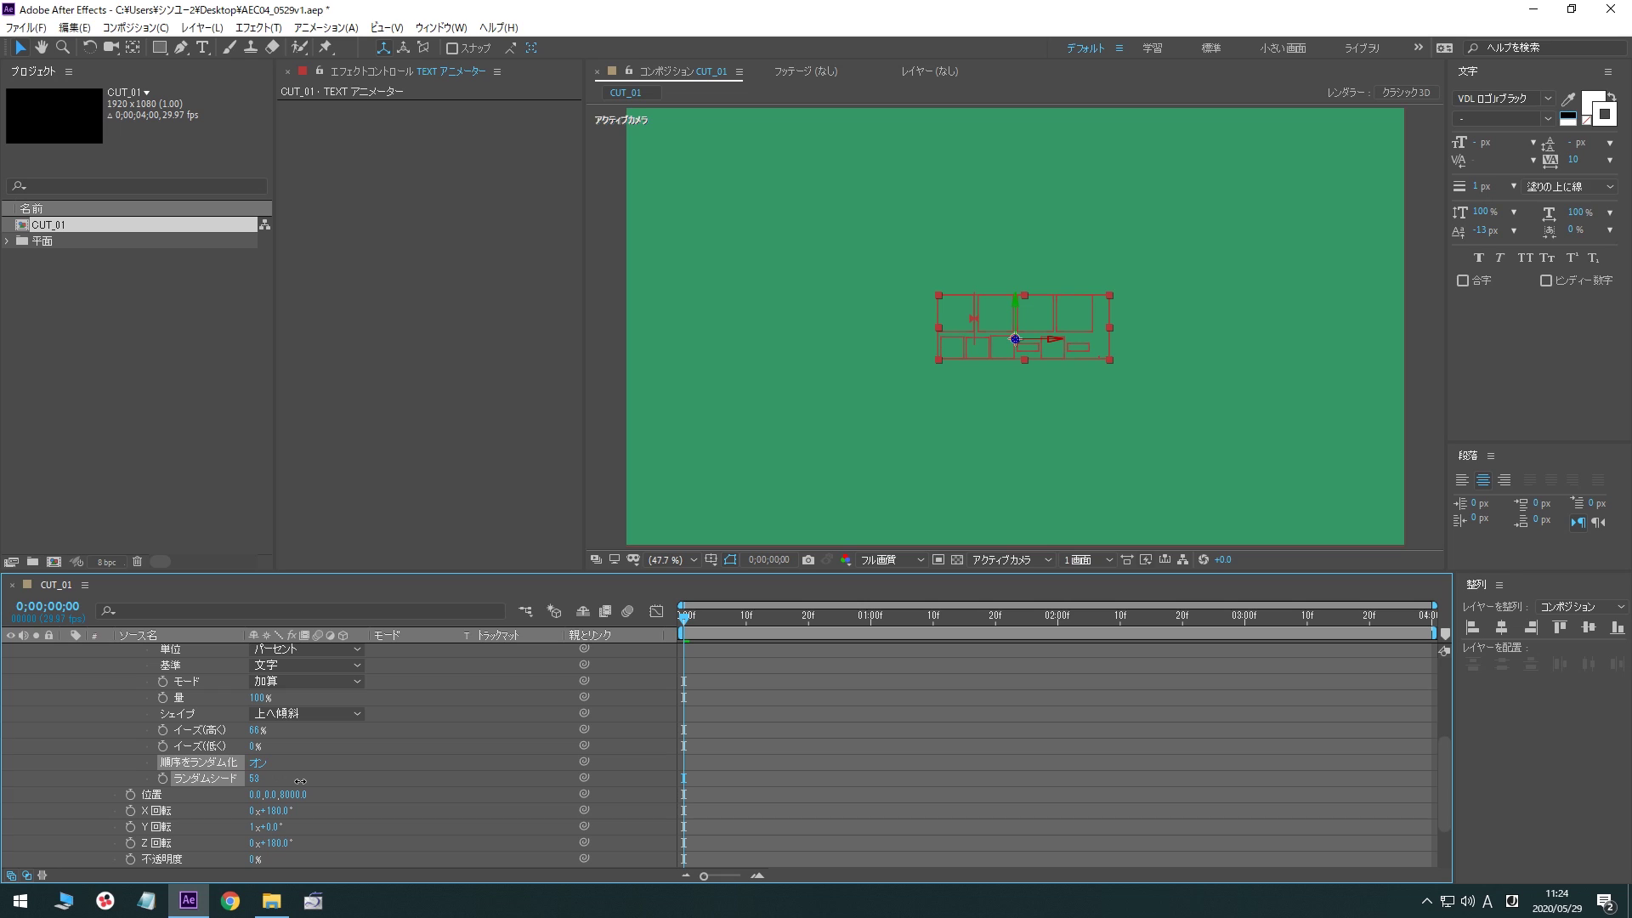
{"action": "left_click_drag", "start_coordinate": [300, 780], "coordinate": [293, 780]}
{"action": "key", "text": "space"}
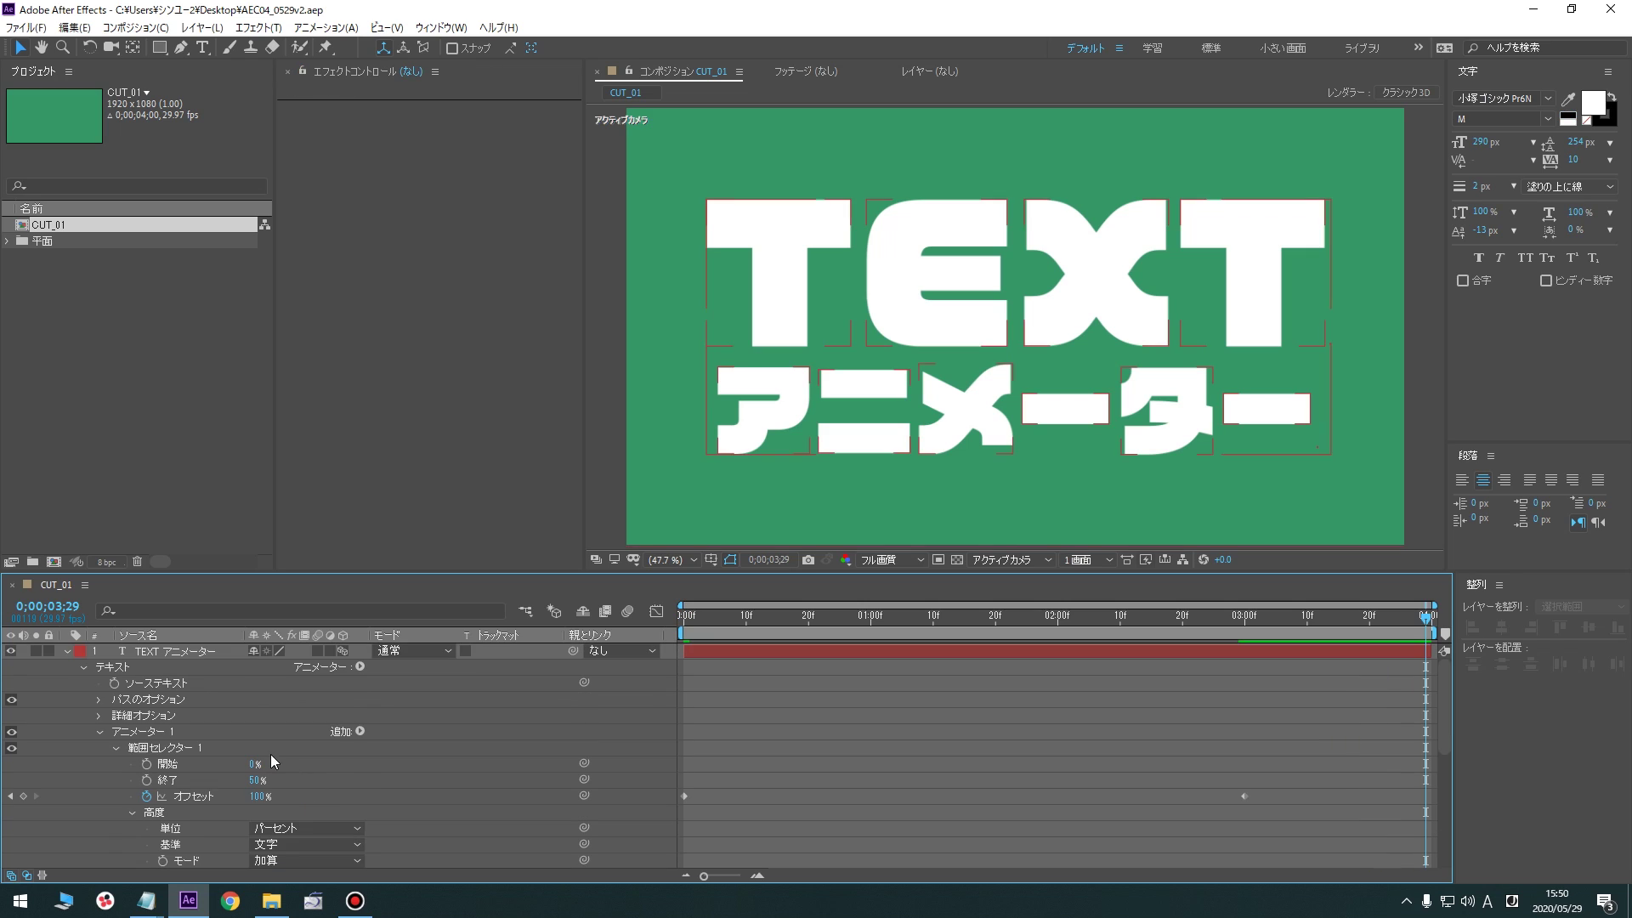
In the text layer's More Options (詳細オプション), set the anchor point grouping alignment to 0, -45% to centre each character's anchor
{"action": "left_click", "coordinate": [100, 715]}
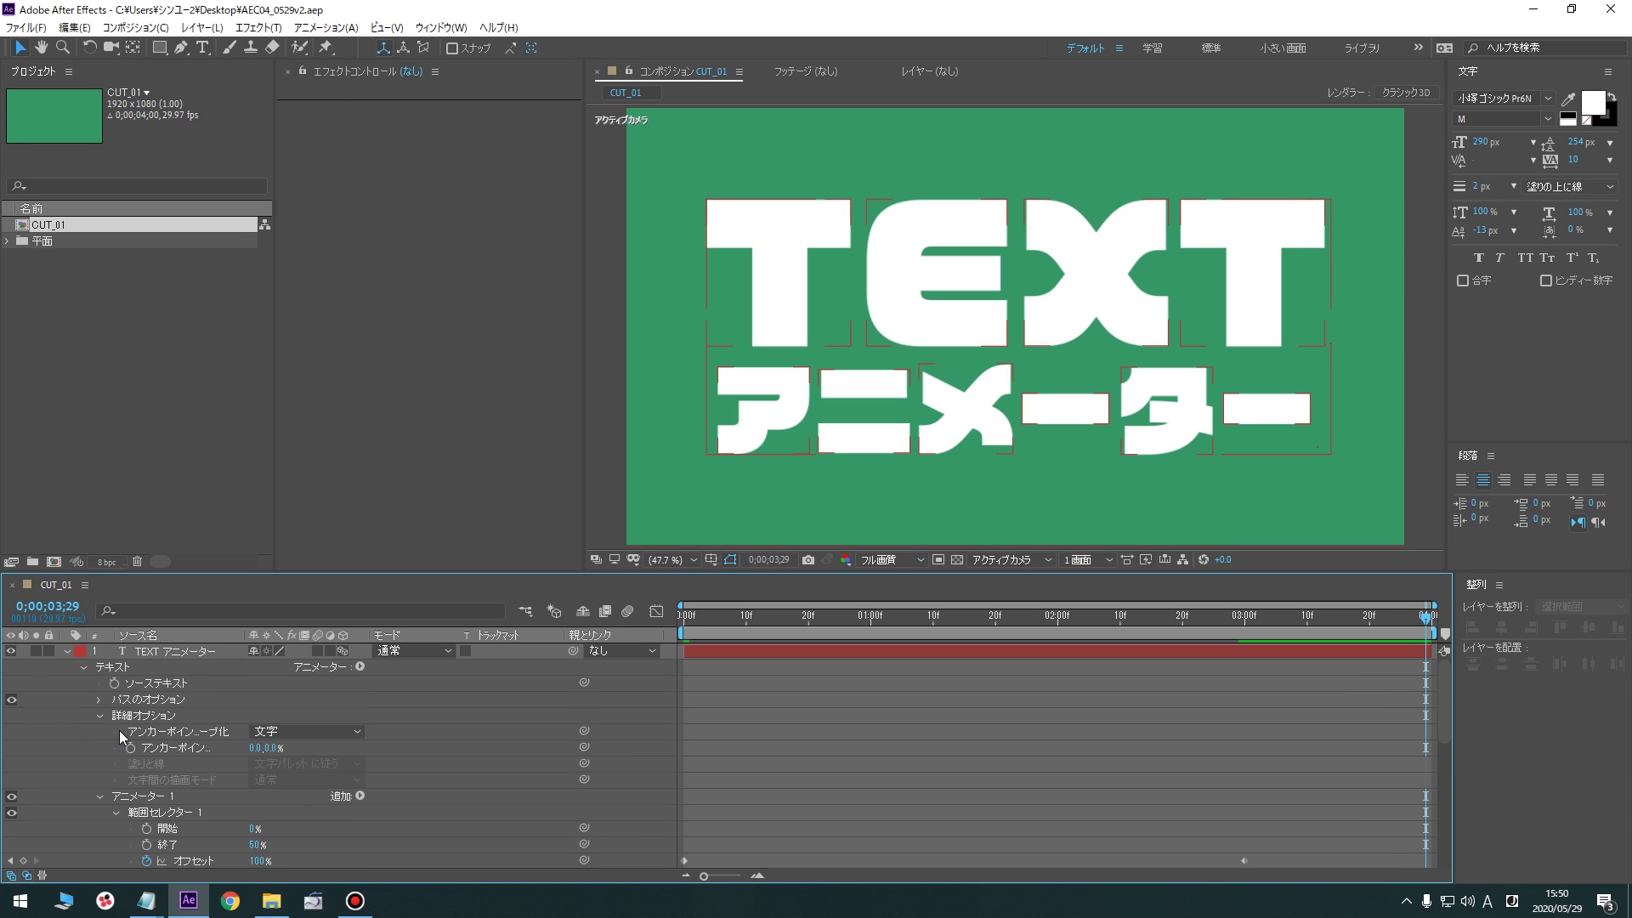
{"action": "left_click", "coordinate": [165, 746]}
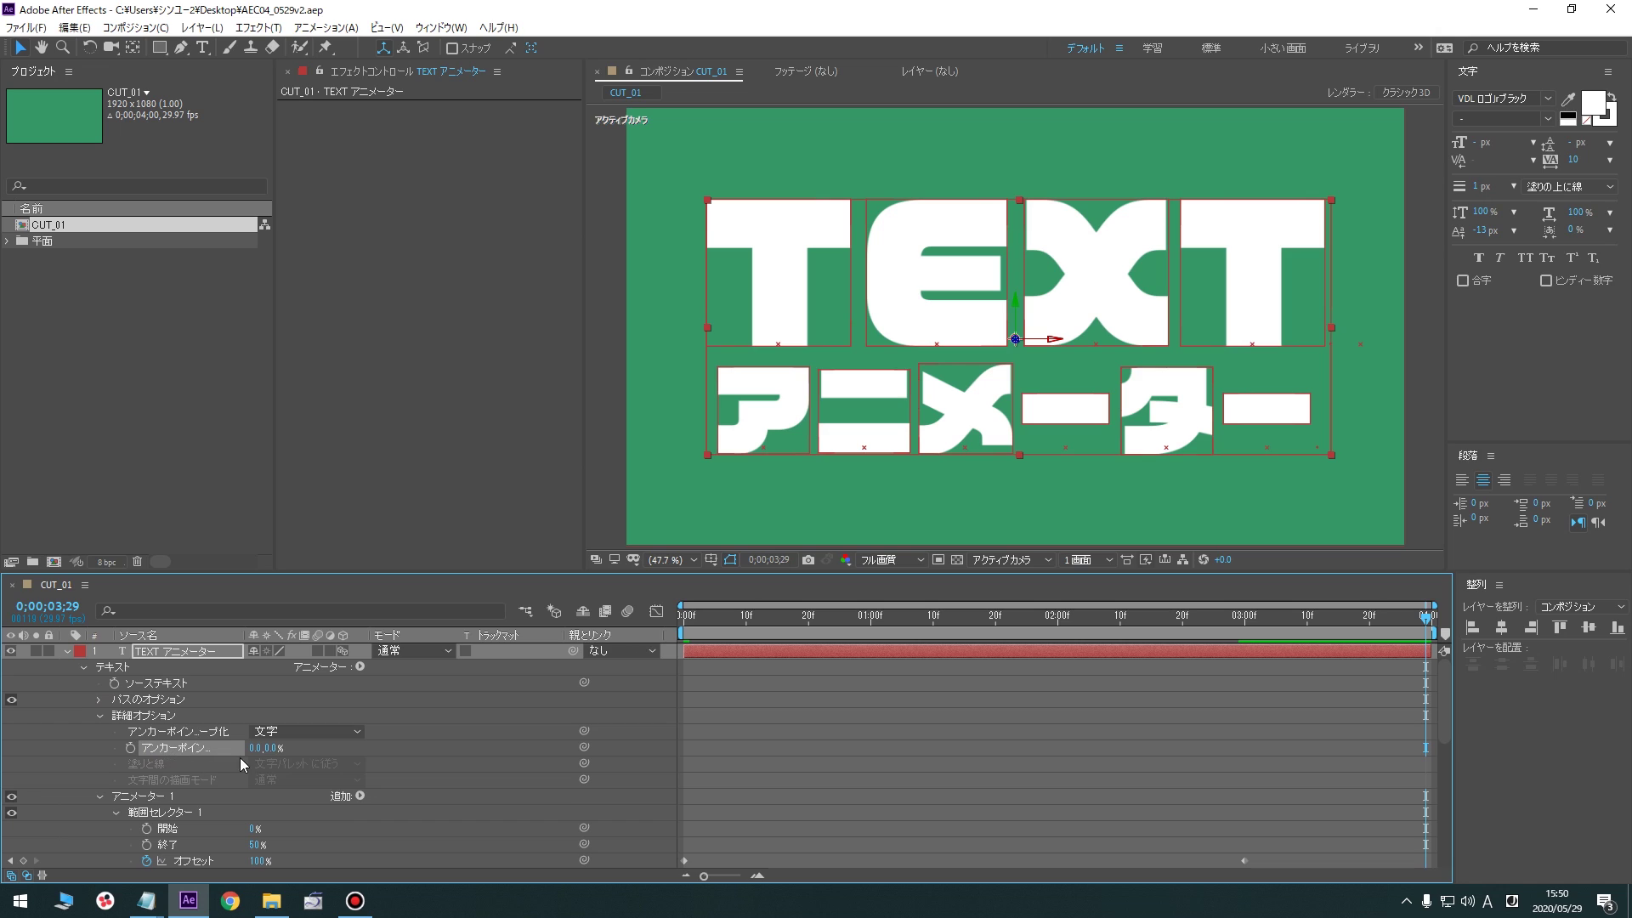
{"action": "left_click", "coordinate": [280, 747]}
{"action": "type", "text": "-45"}
{"action": "key", "text": "Return"}
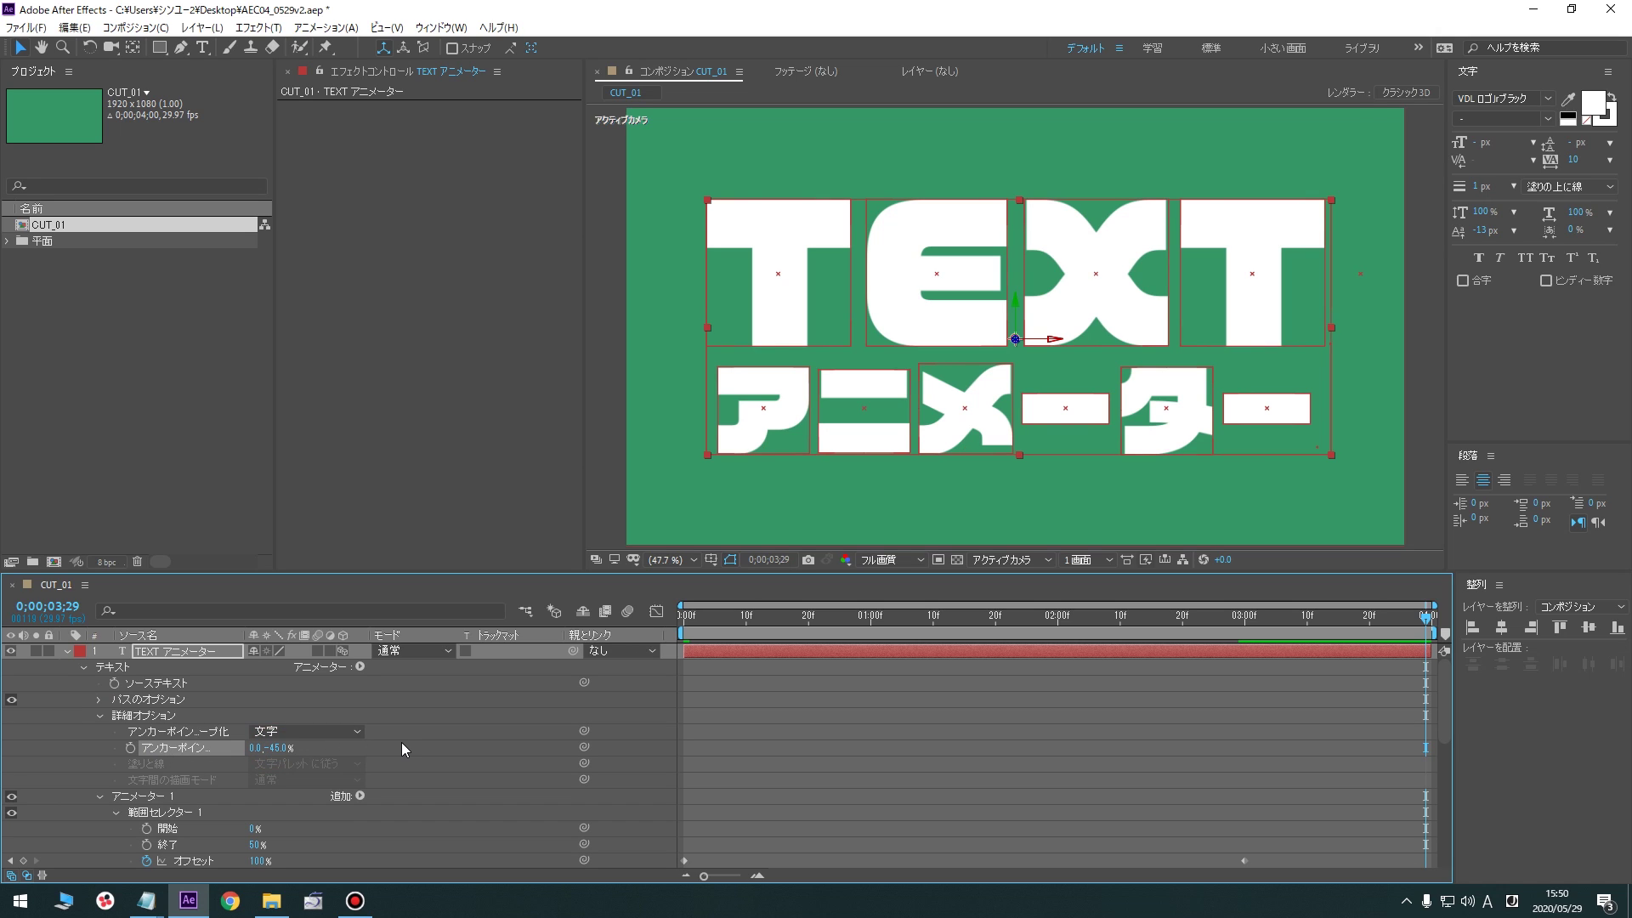